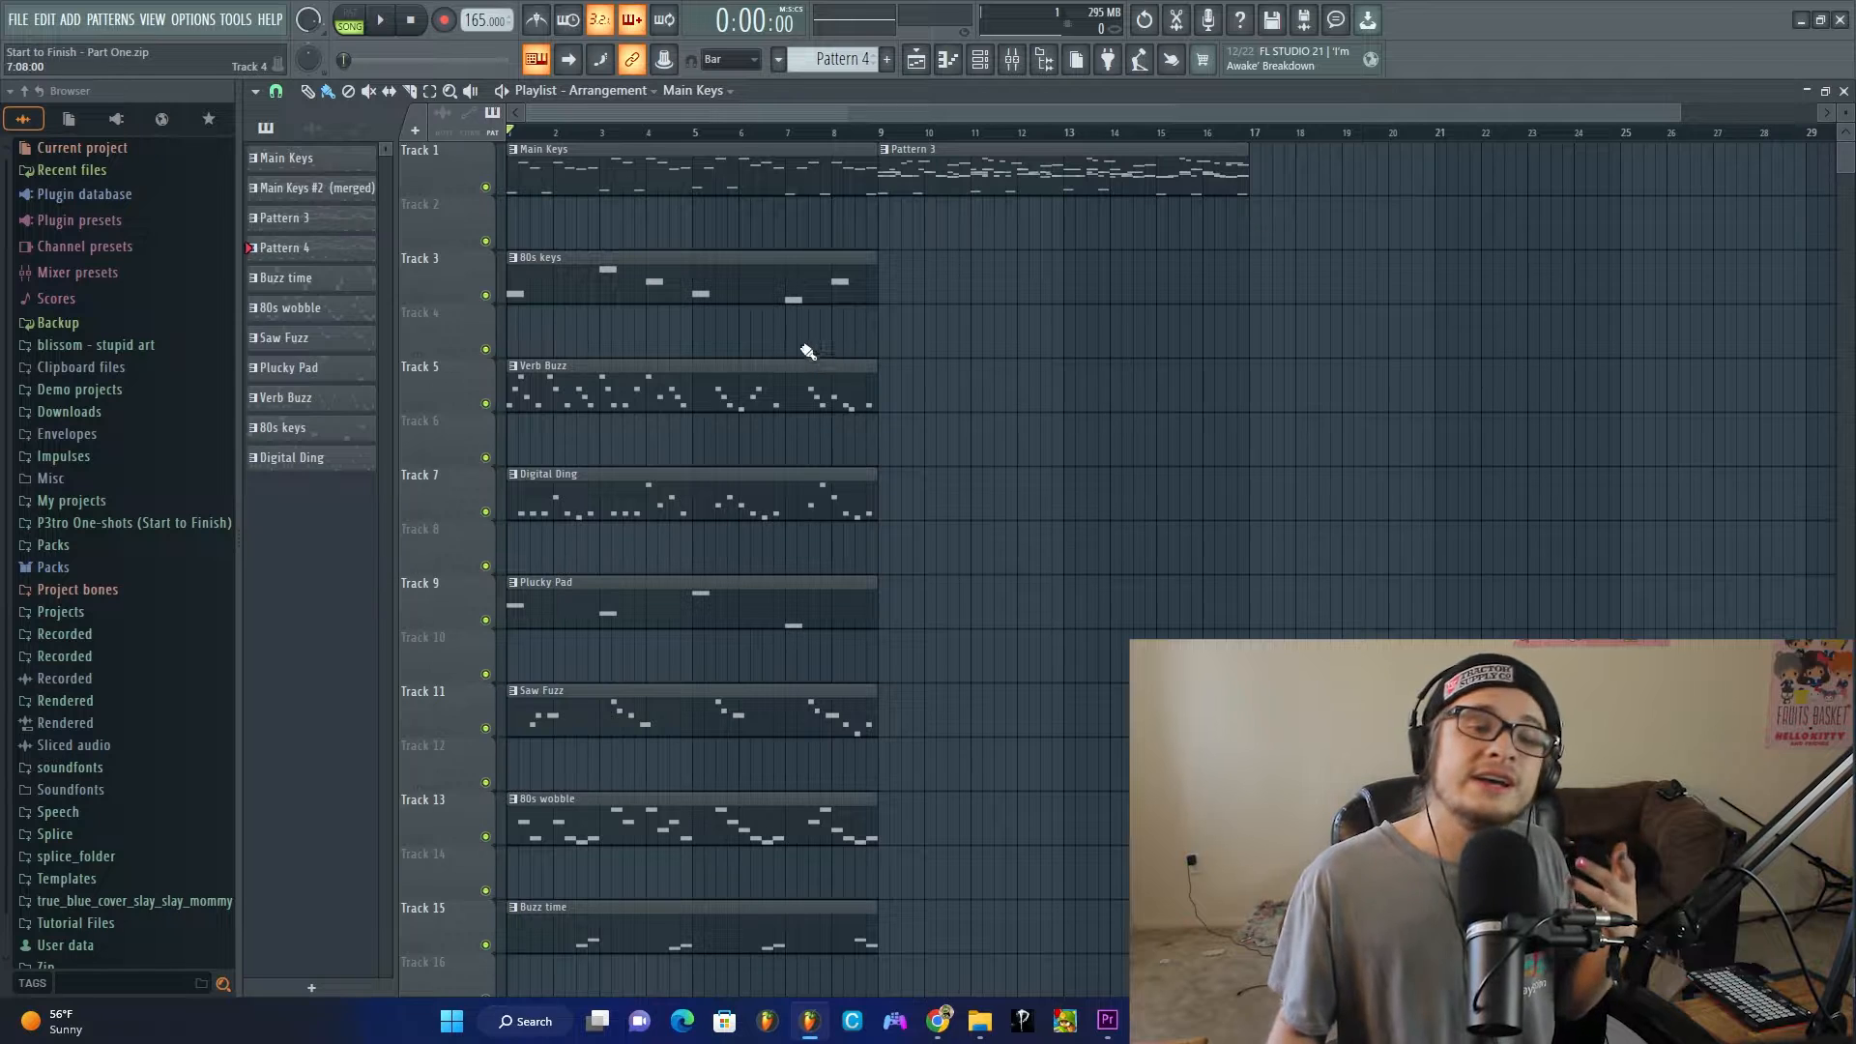
Step: Review the channel rack's instruments and the start of the 1 Main keys piano roll with its ghost notes
{"action": "key", "text": "F6"}
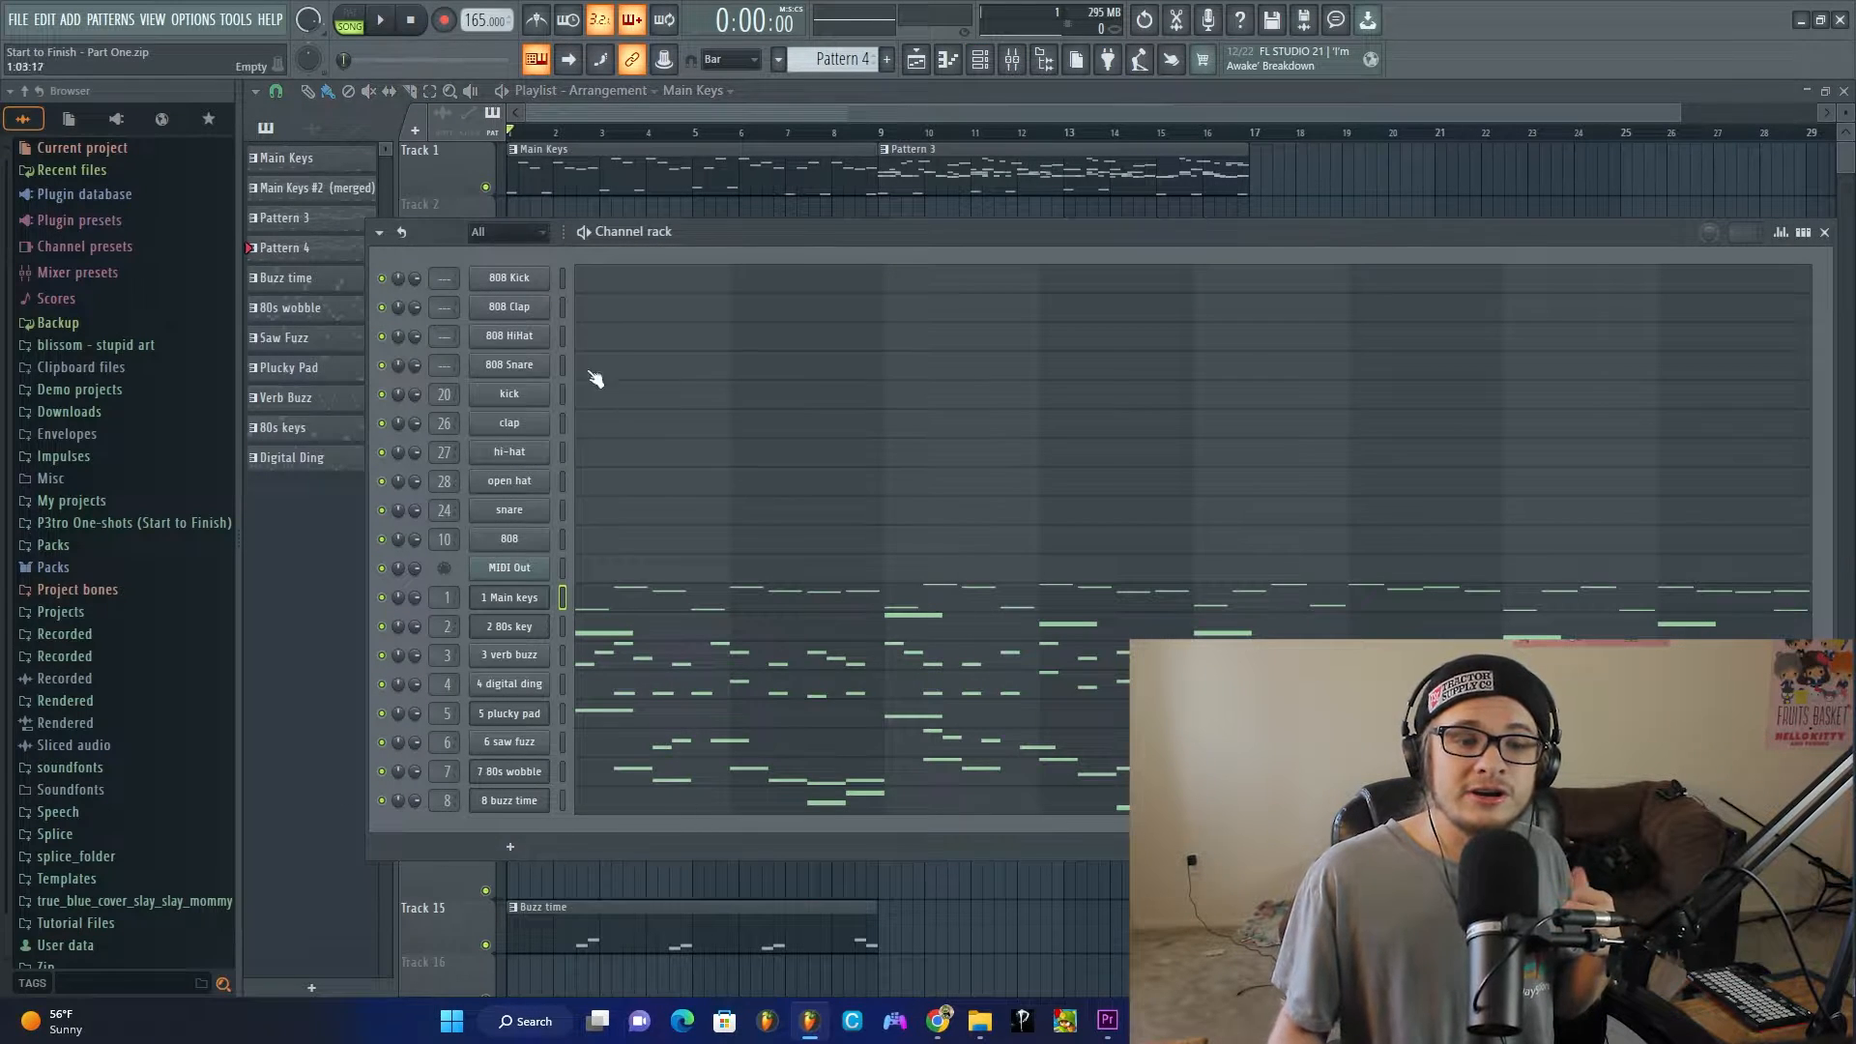
{"action": "key", "text": "F6"}
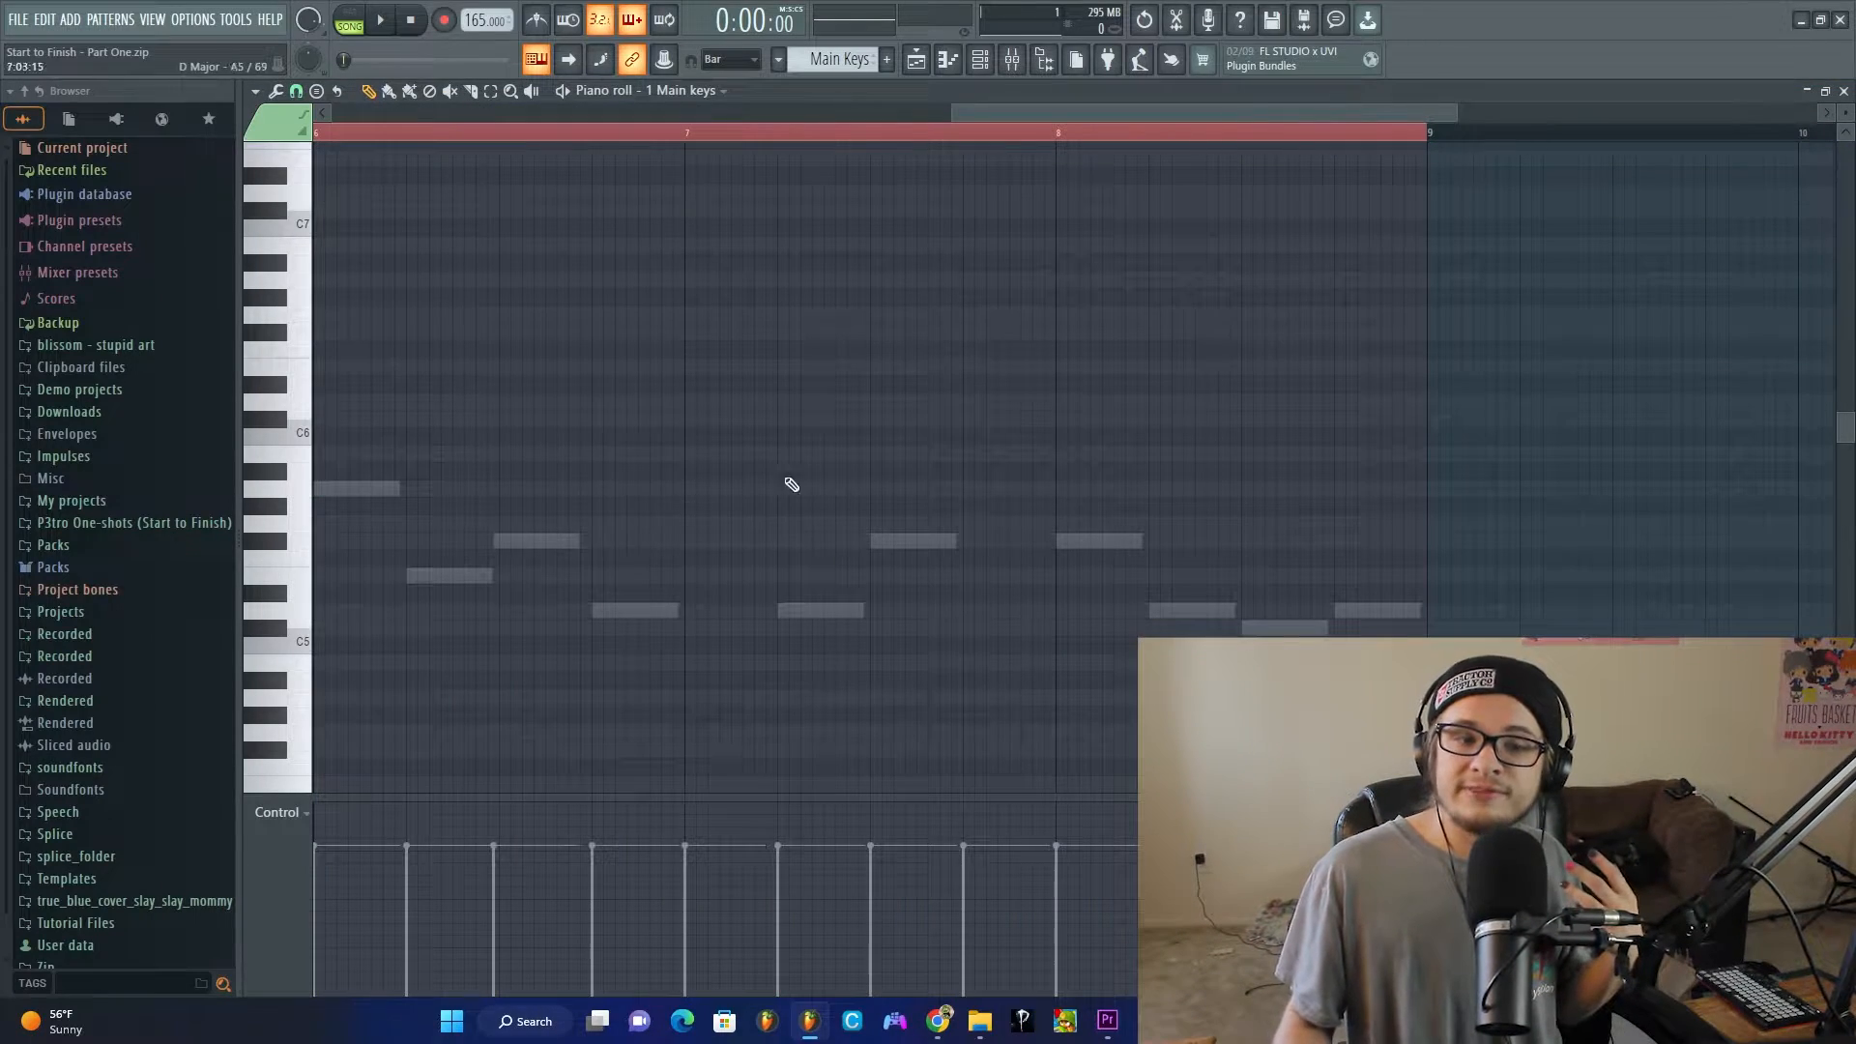
{"action": "left_click_drag", "start_coordinate": [1070, 110], "coordinate": [448, 110]}
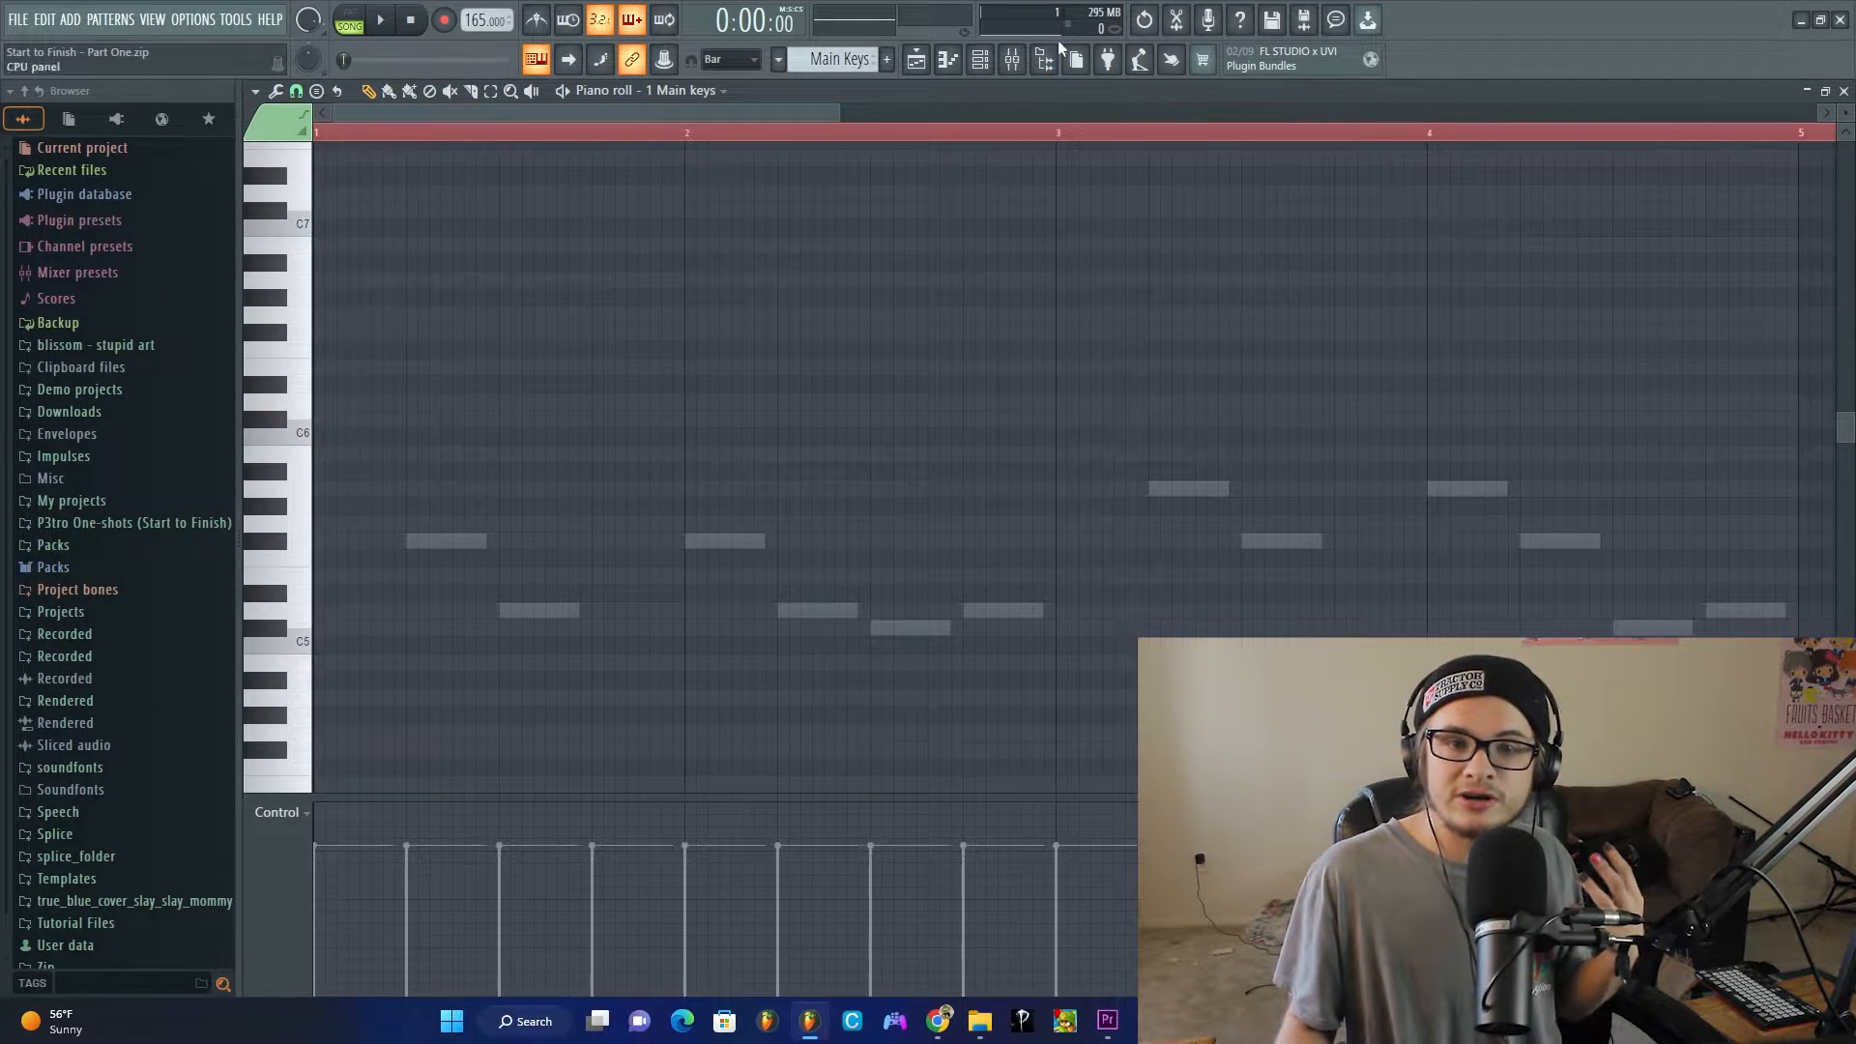
{"action": "key", "text": "F6"}
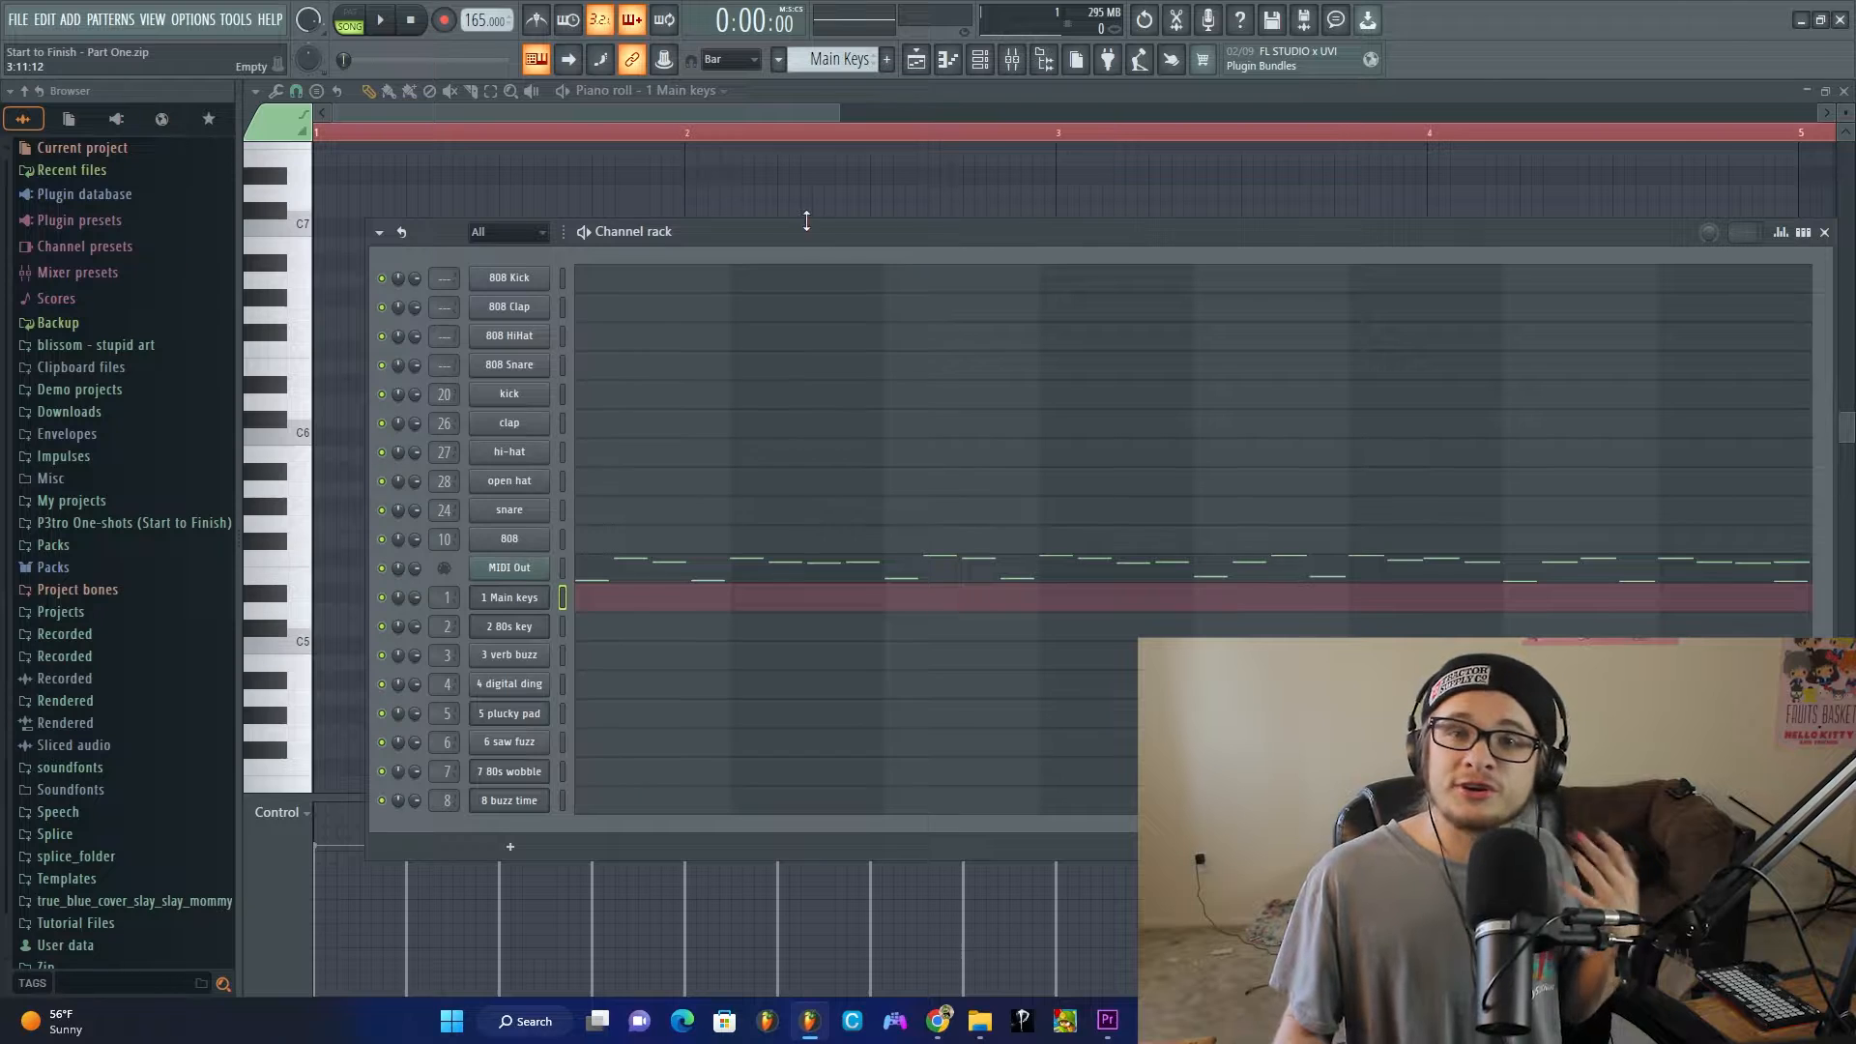
Step: Turn off editable ghosts in the piano roll's view options, keeping ghost channels enabled
{"action": "left_click", "coordinate": [255, 89]}
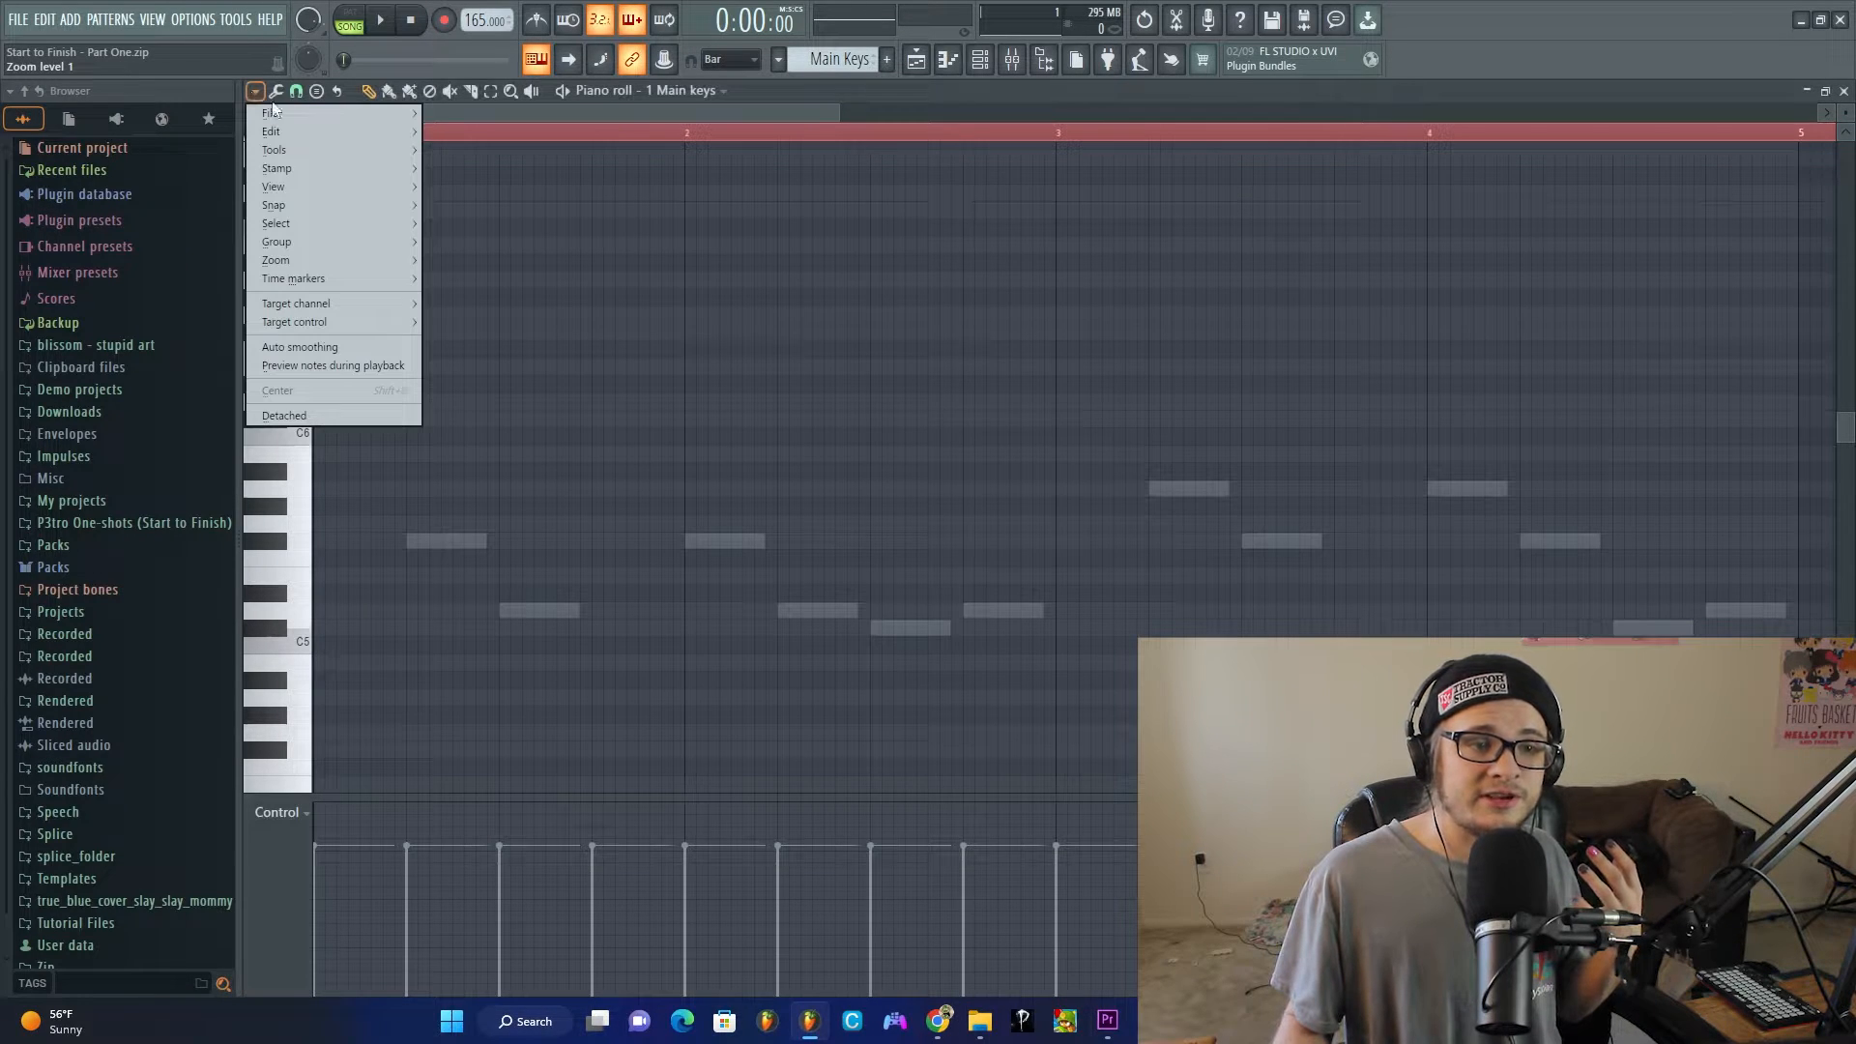
{"action": "mouse_move", "coordinate": [295, 186]}
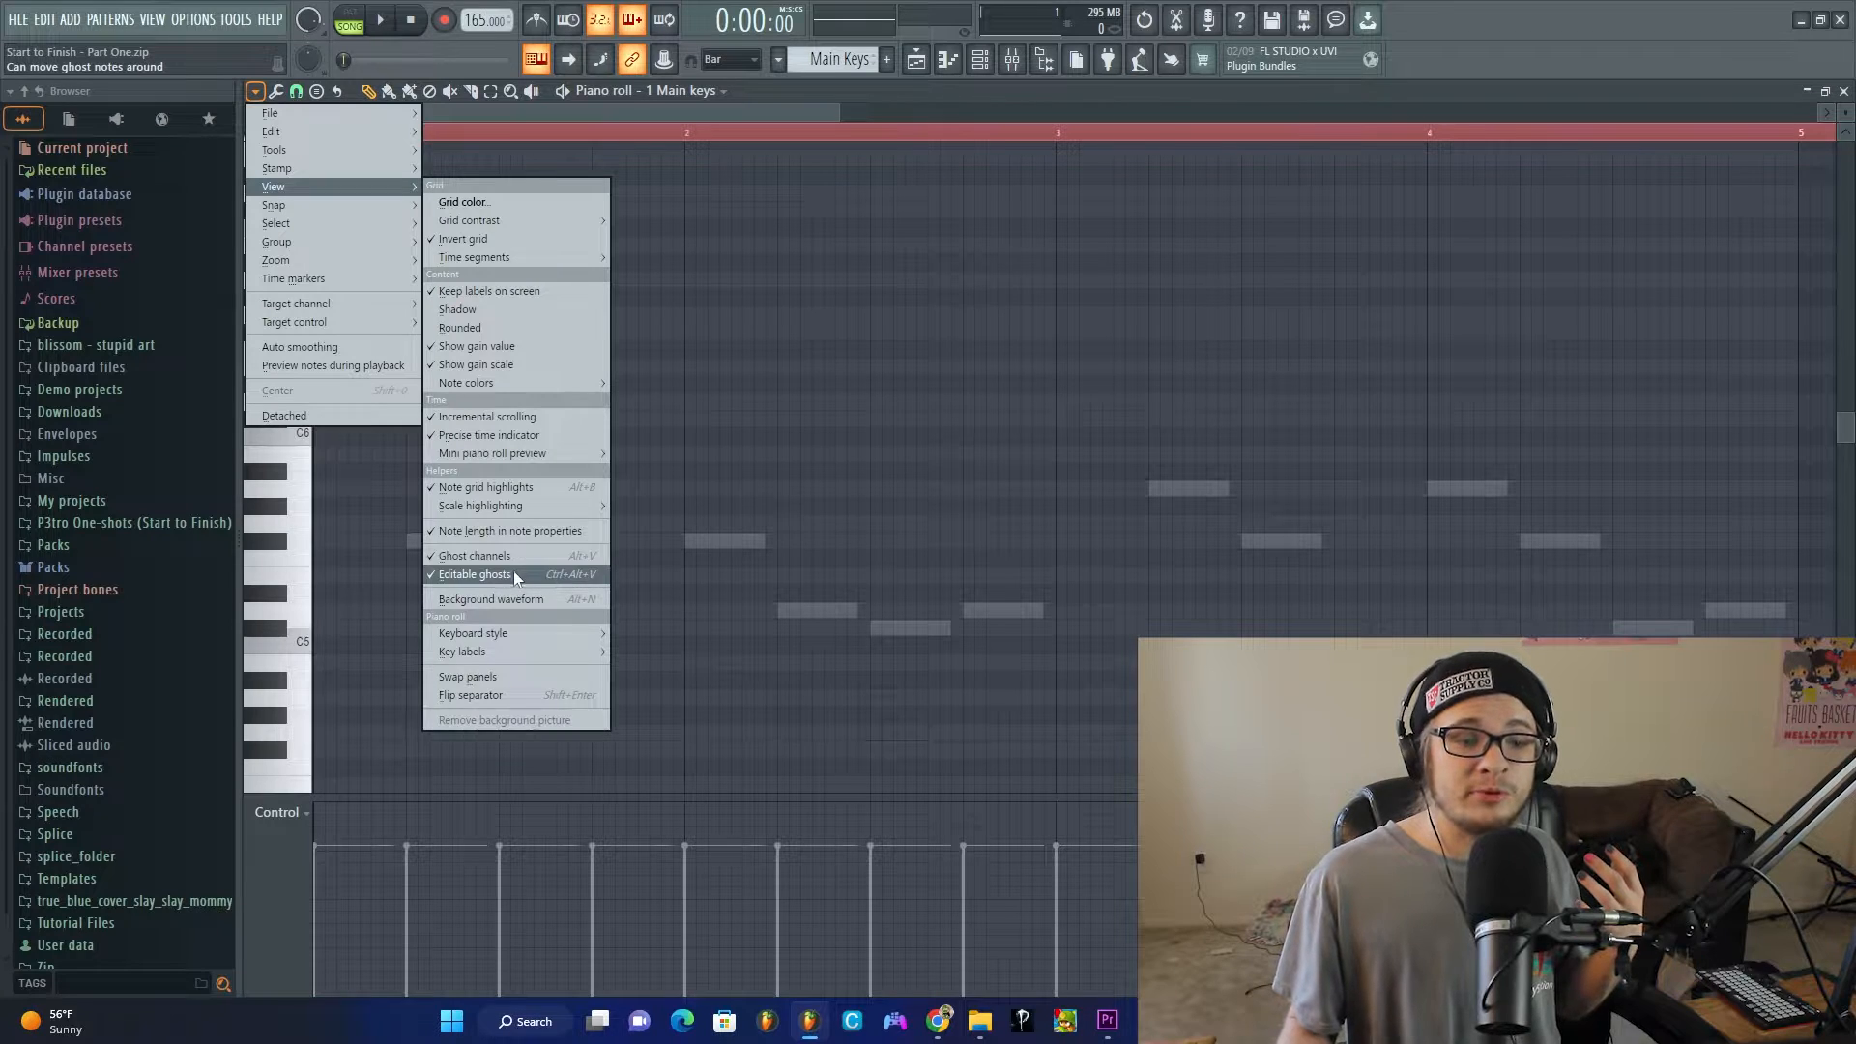
{"action": "left_click", "coordinate": [803, 615]}
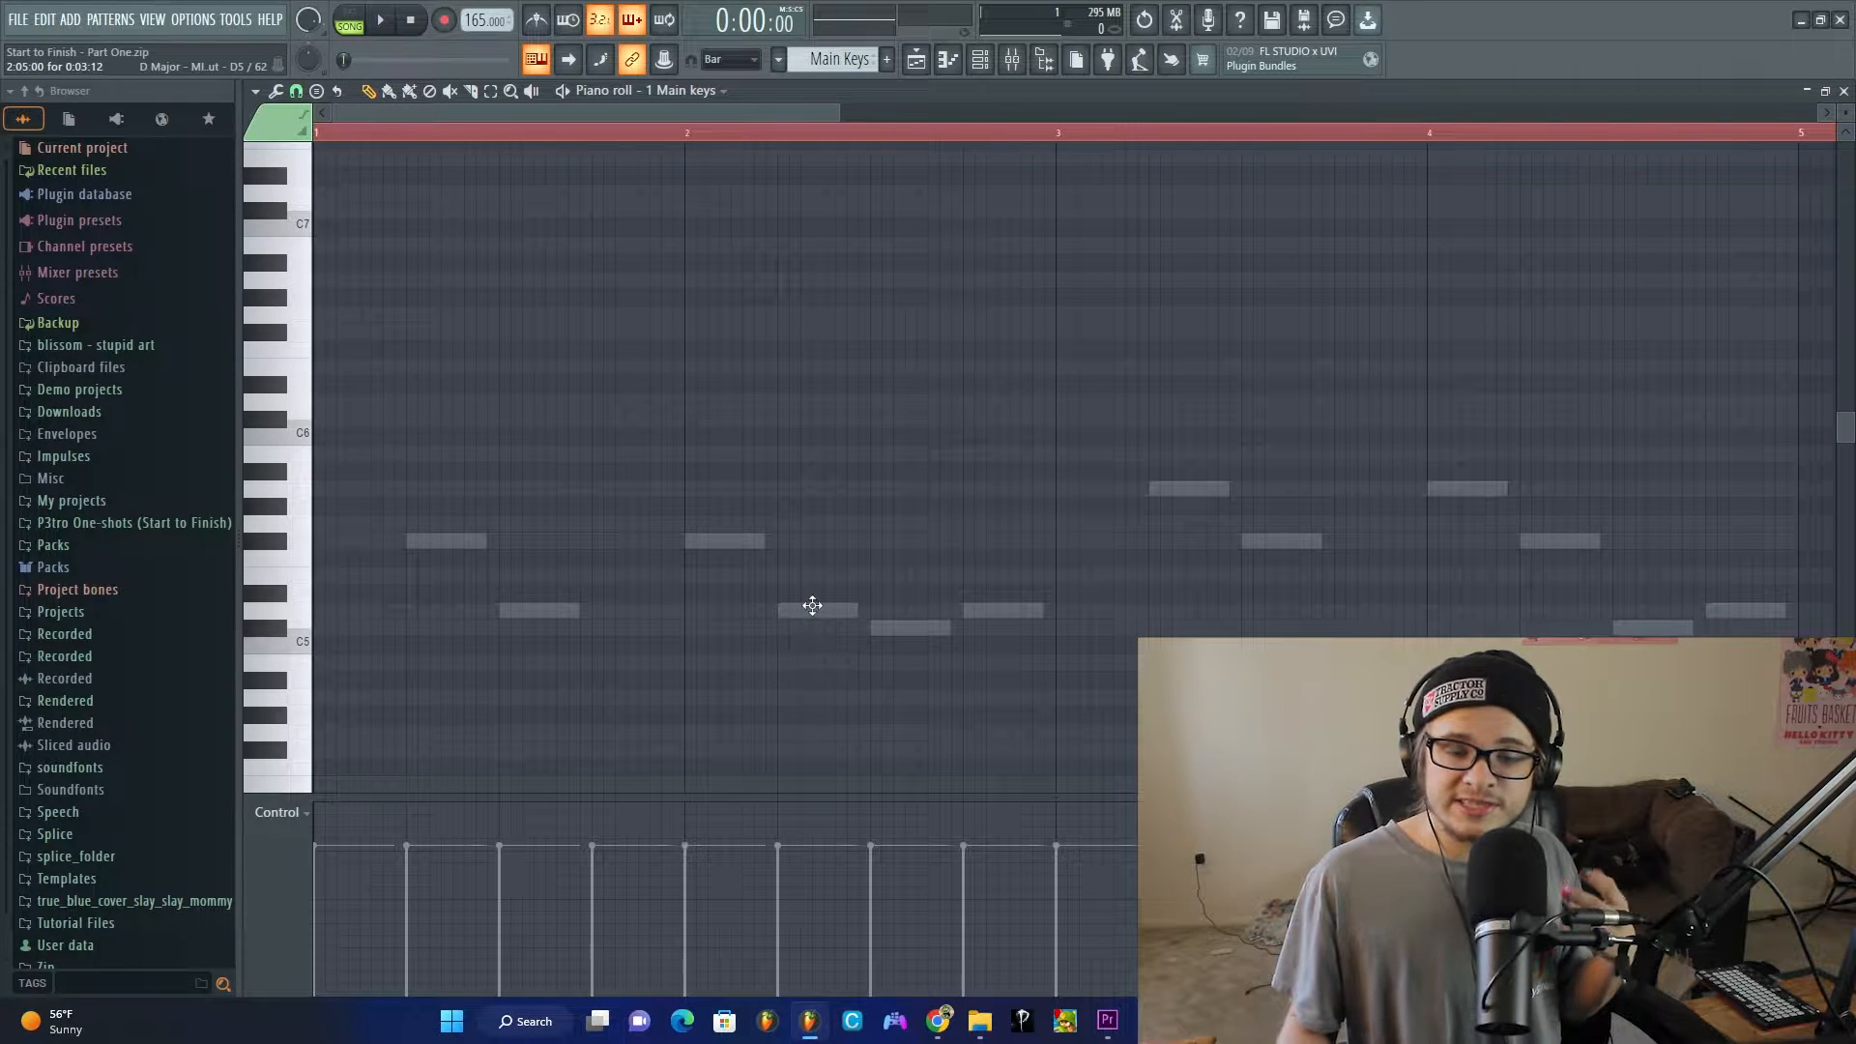
{"action": "mouse_move", "coordinate": [811, 605]}
{"action": "left_mouse_down"}
{"action": "mouse_move", "coordinate": [812, 561]}
{"action": "mouse_move", "coordinate": [814, 606]}
{"action": "left_mouse_up"}
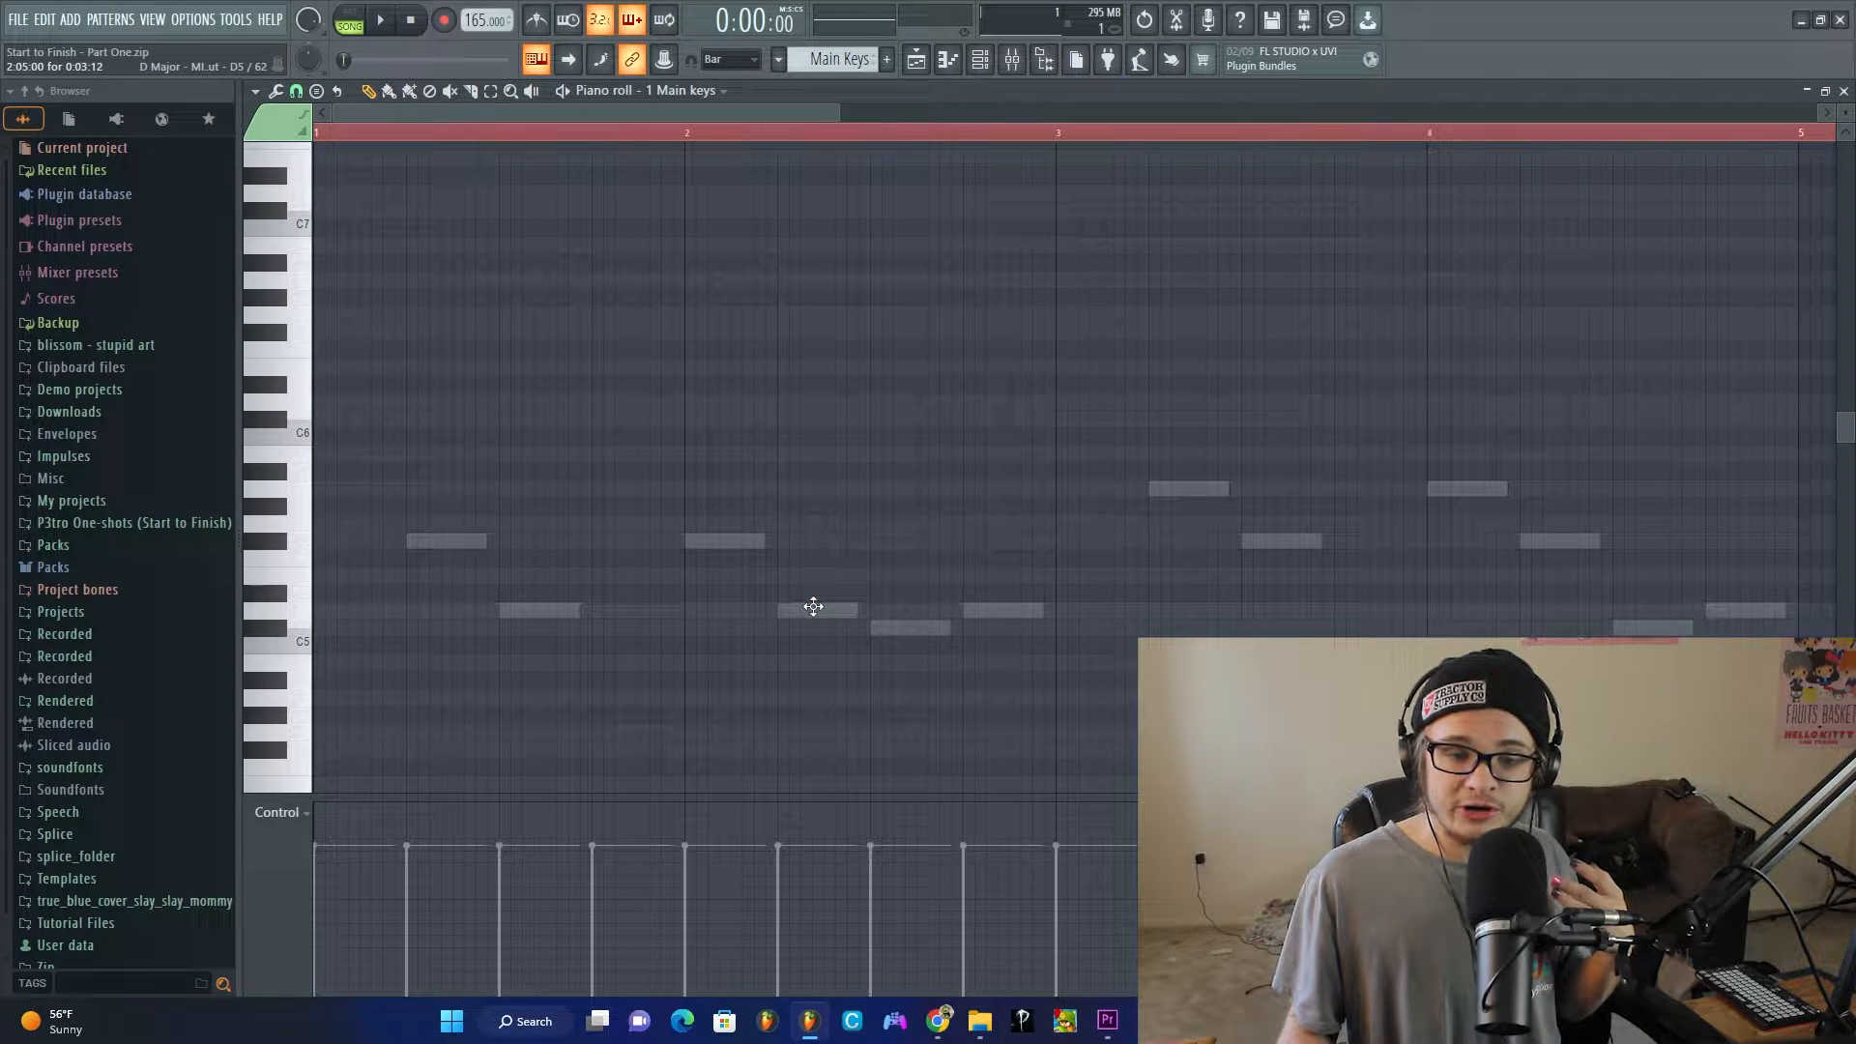
{"action": "left_click", "coordinate": [255, 91]}
{"action": "mouse_move", "coordinate": [315, 190]}
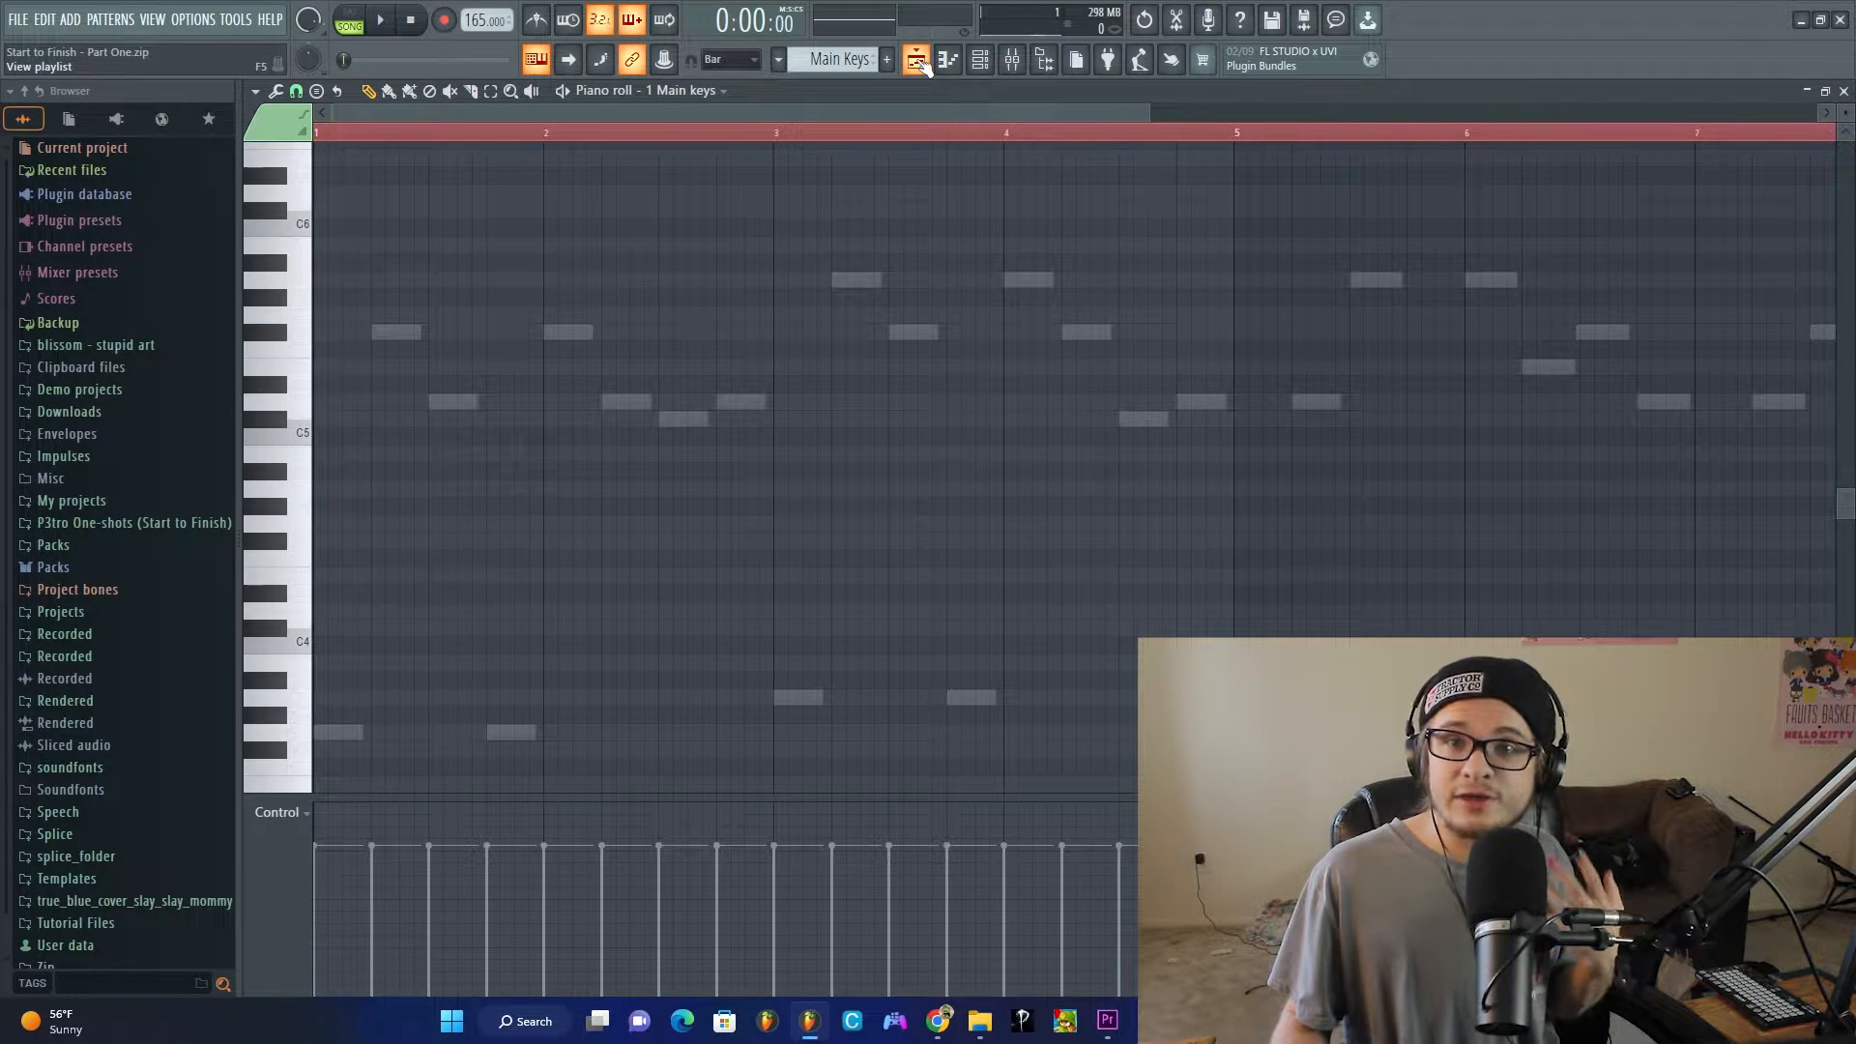
Step: Open the Main Keys pattern from the playlist, move the channel rack higher, and show the 1 Main keys channel's piano roll
{"action": "left_click", "coordinate": [916, 60]}
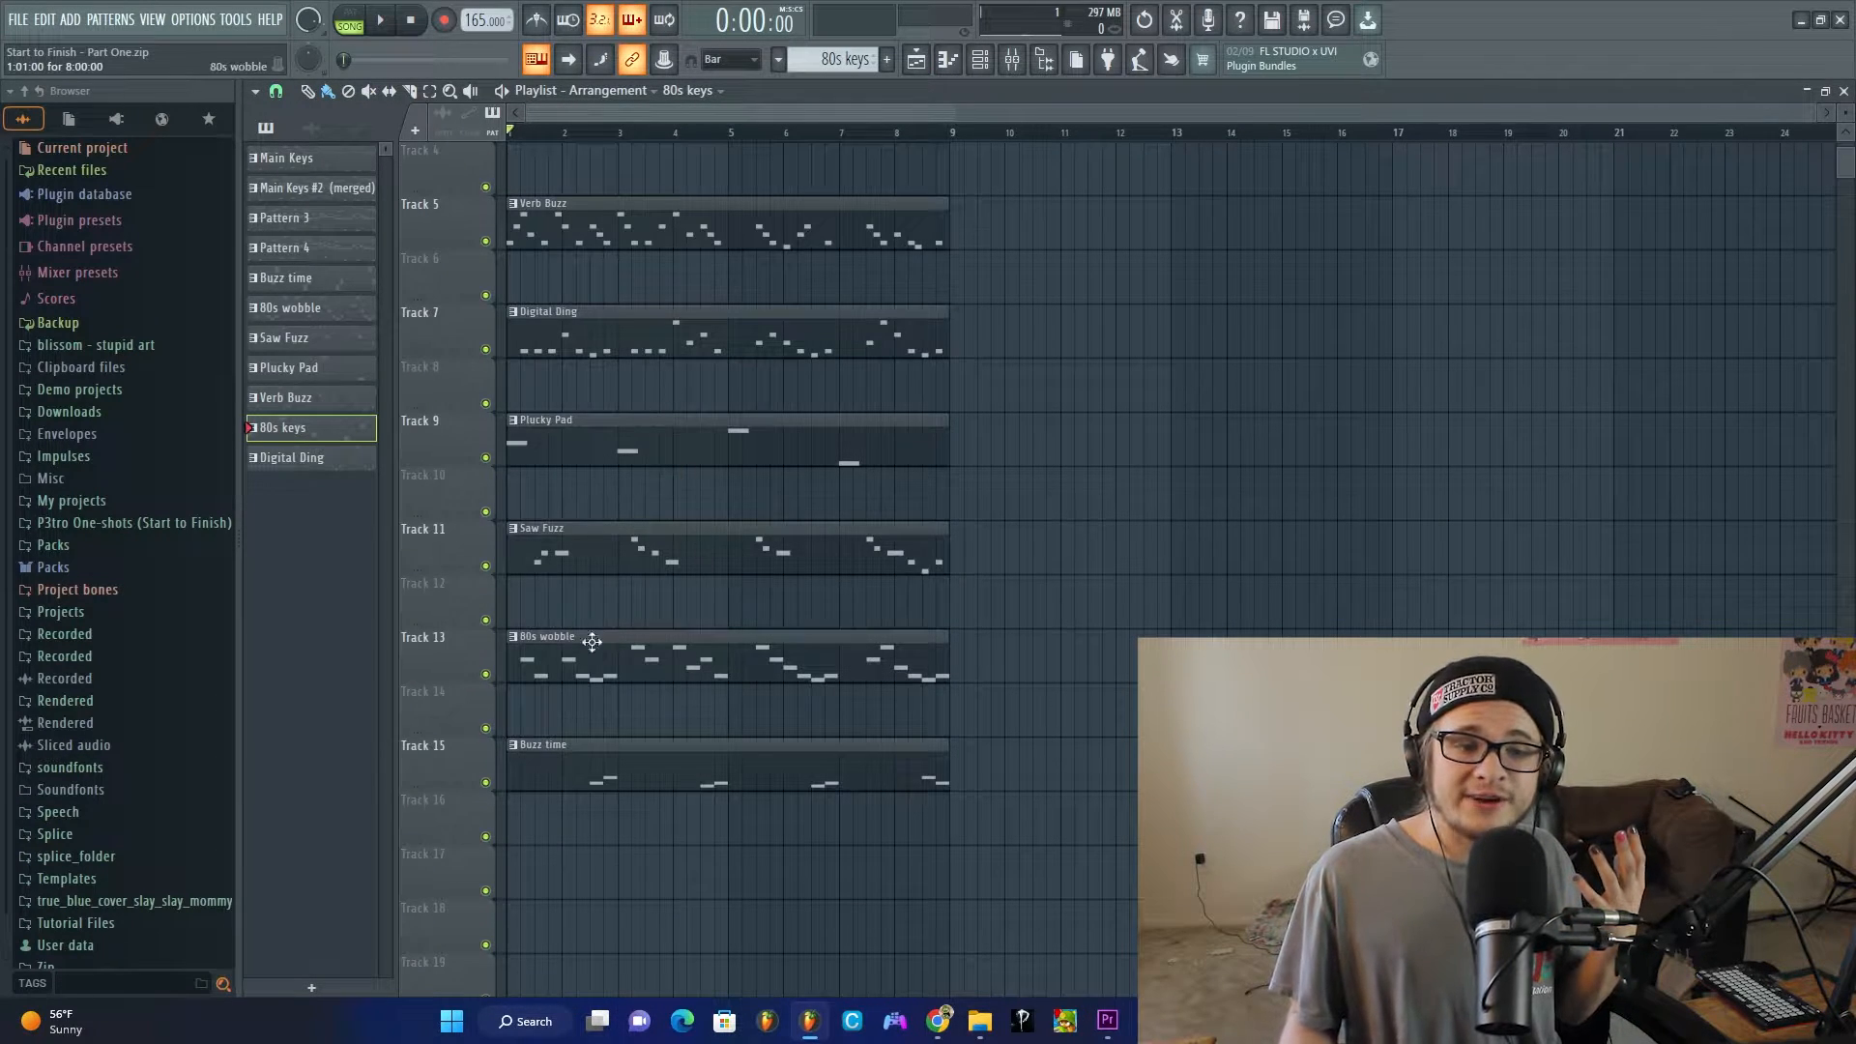
{"action": "double_click", "coordinate": [596, 193]}
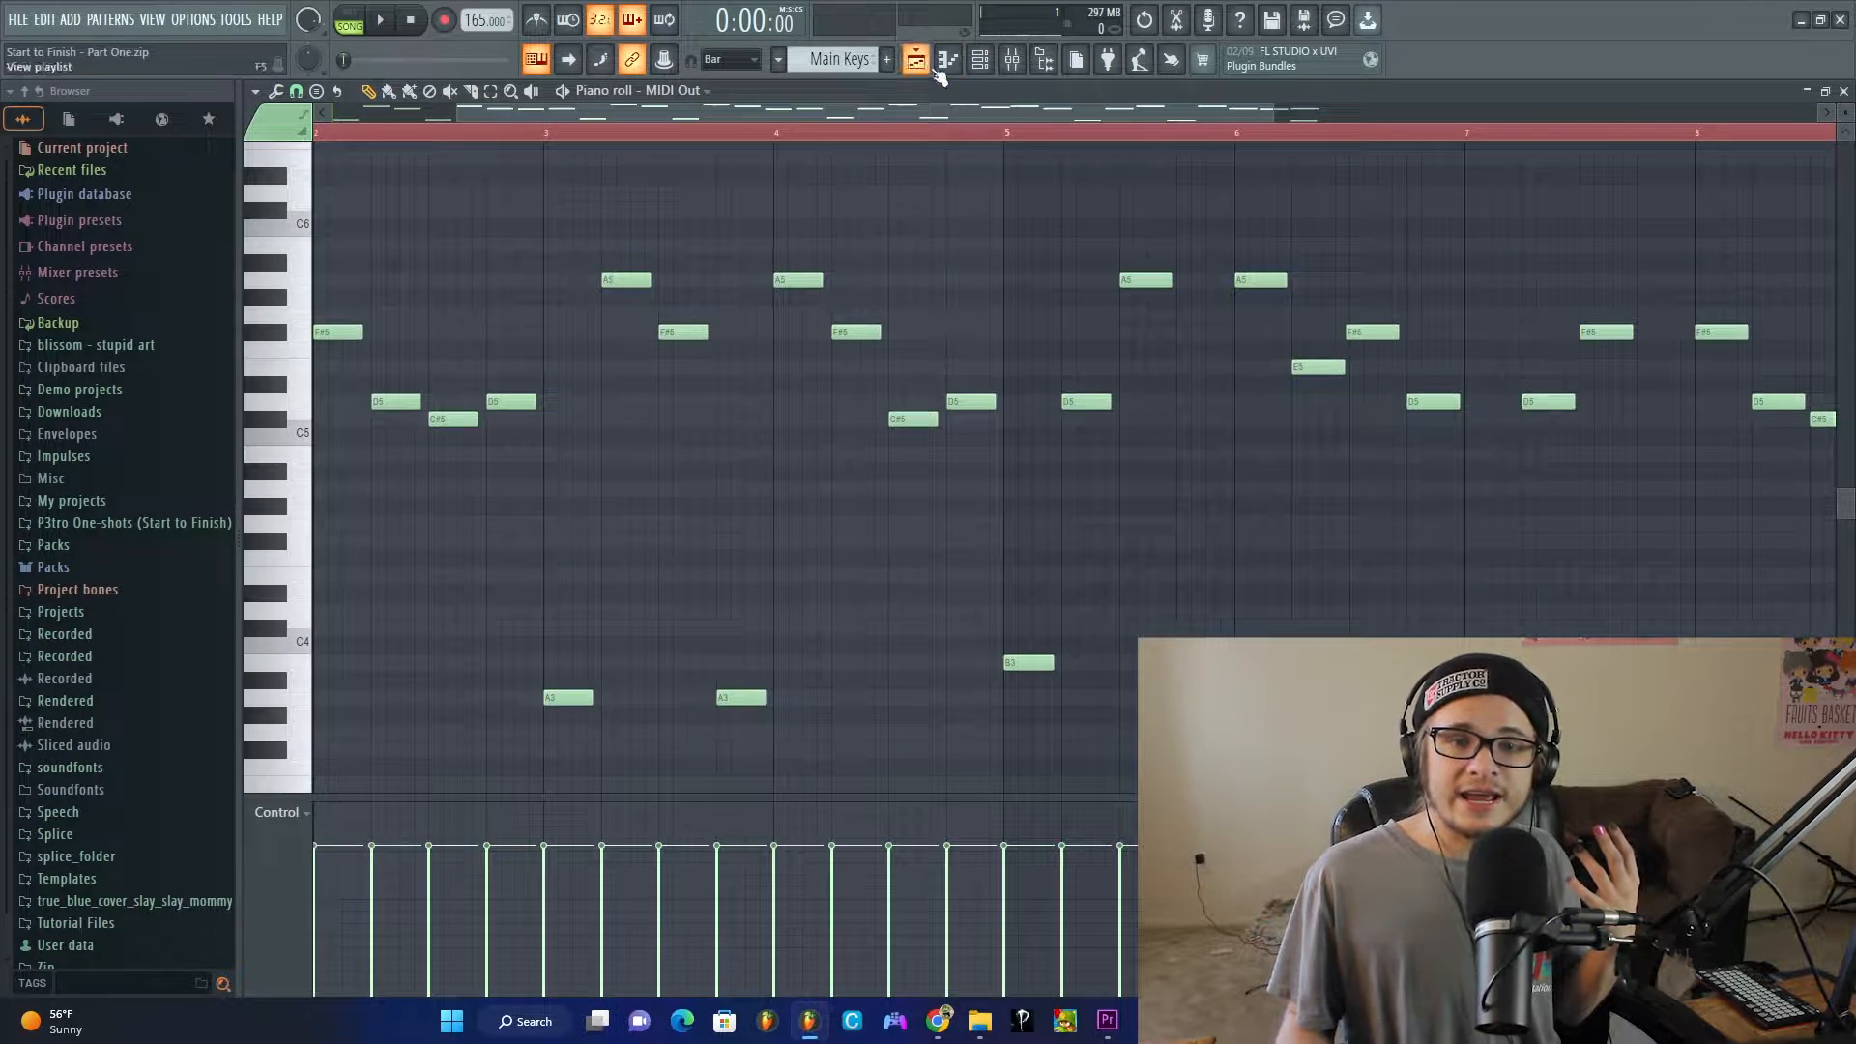
{"action": "left_click", "coordinate": [979, 60]}
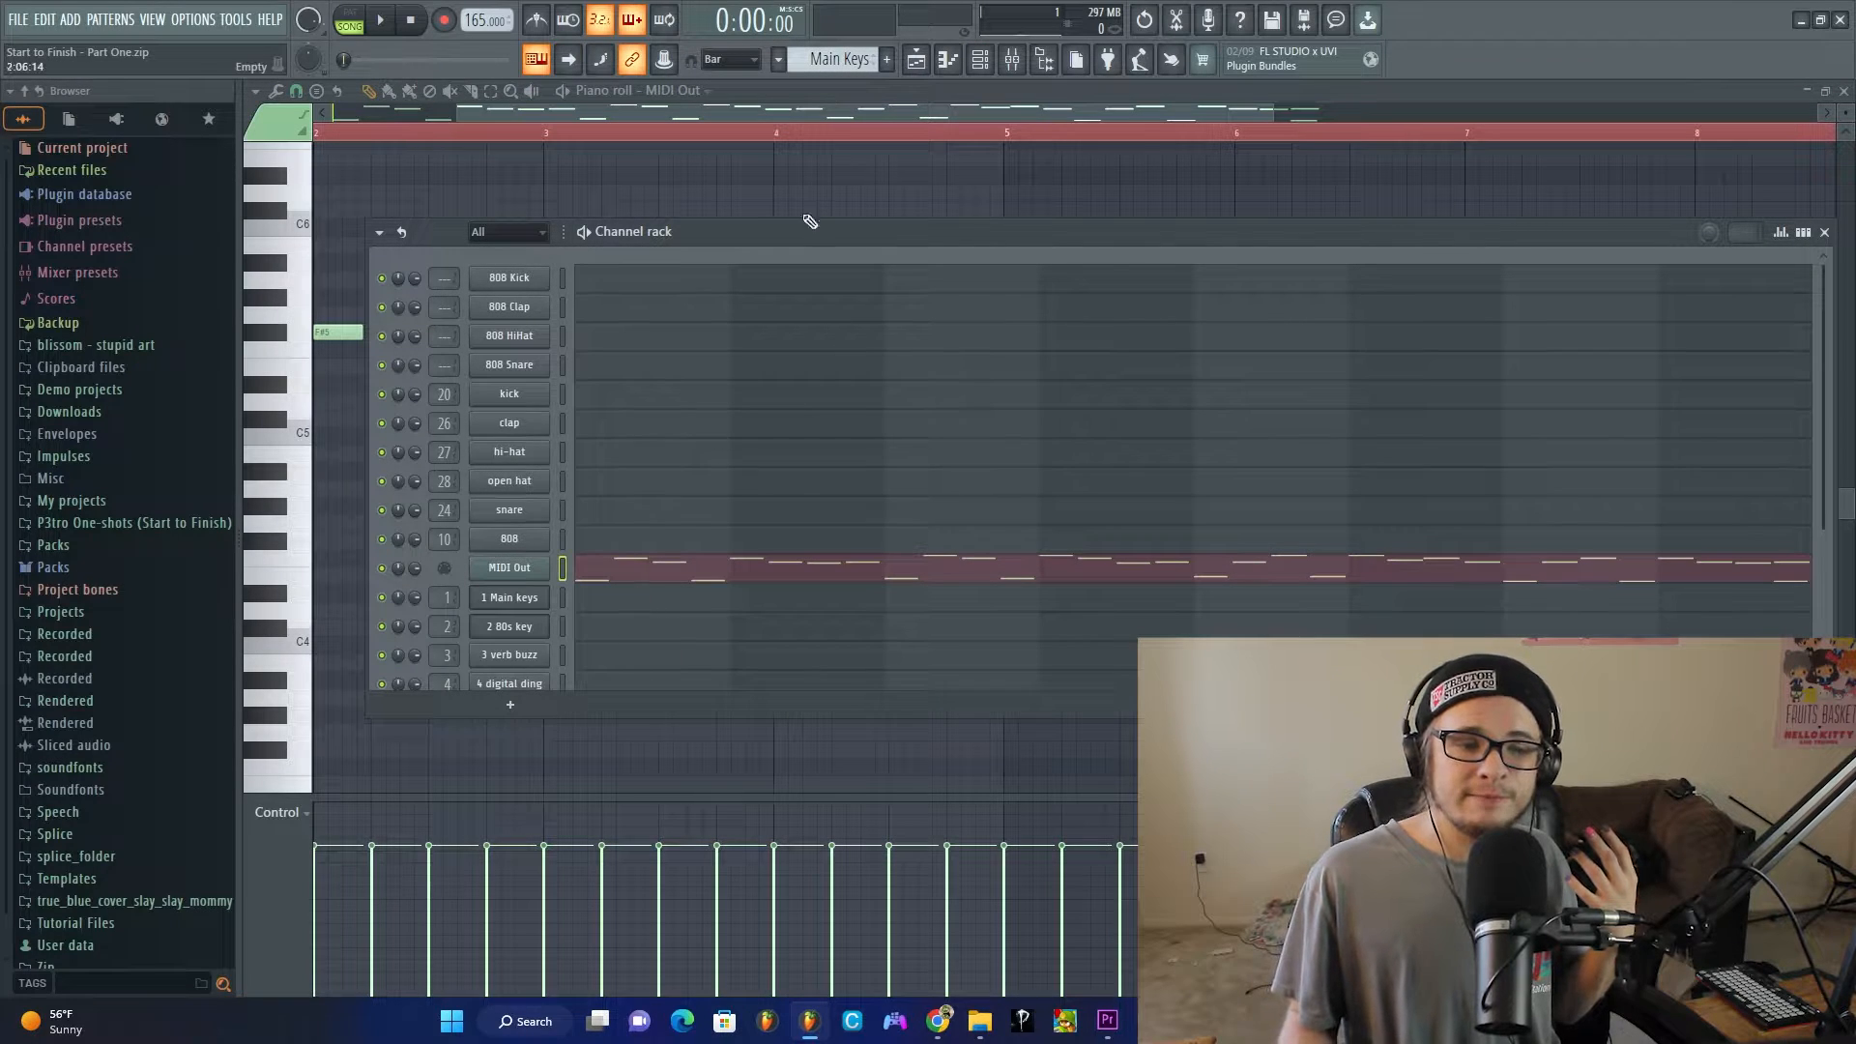
{"action": "left_click_drag", "start_coordinate": [764, 240], "coordinate": [808, 93]}
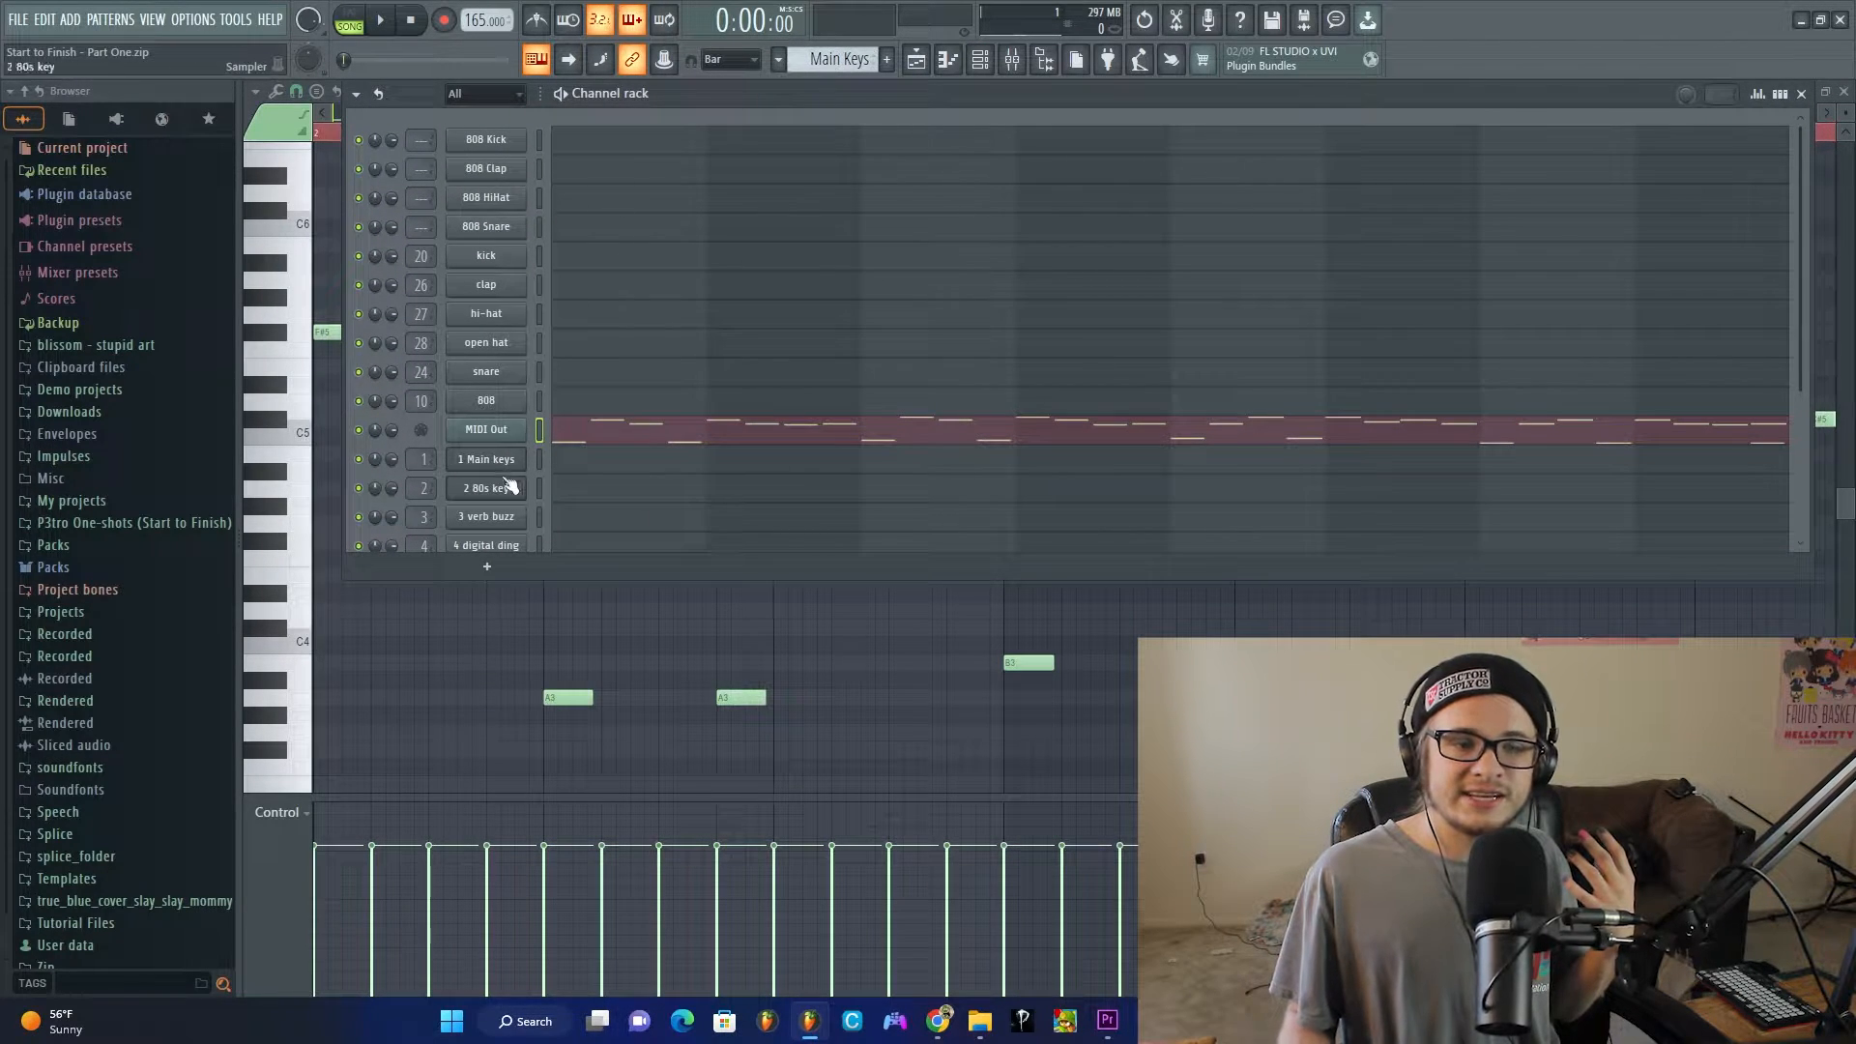
{"action": "key", "text": "F6"}
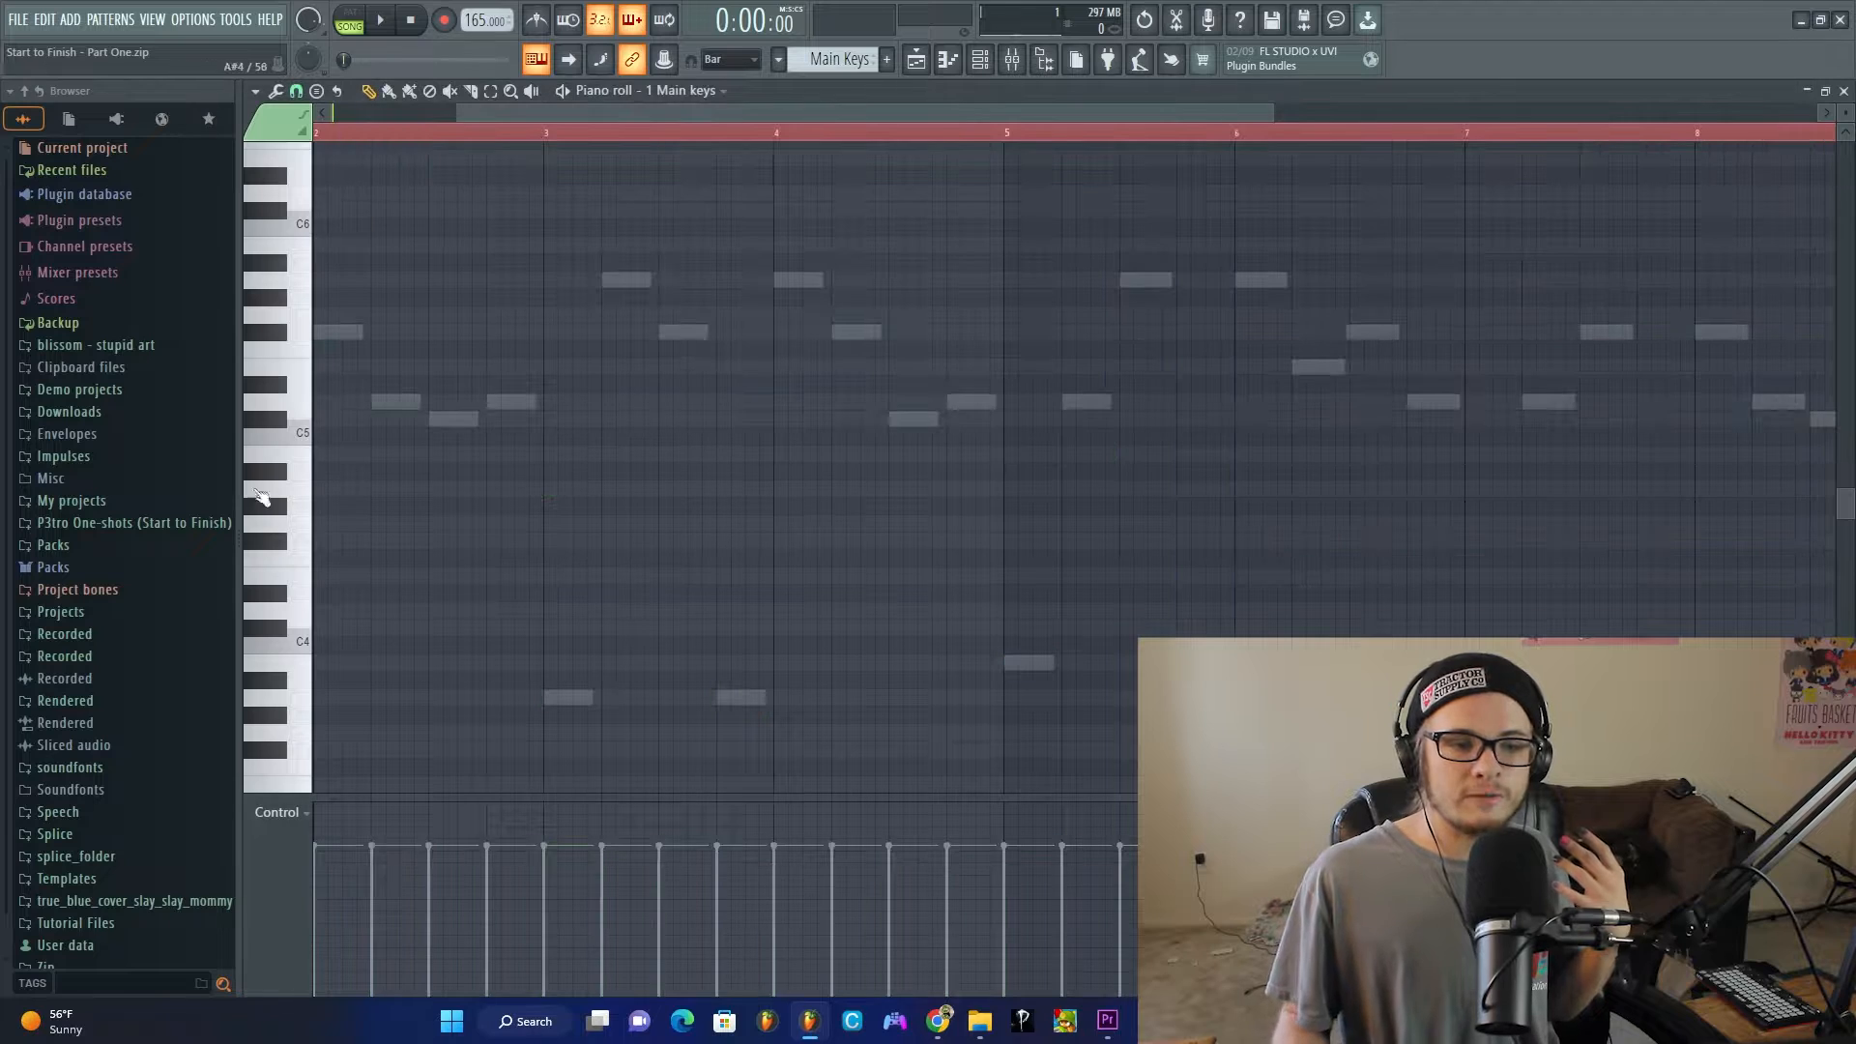
Step: Return to the playlist, check the Main Keys pattern in the channel rack, and reopen its MIDI Out notes in the piano roll
{"action": "key", "text": "F5"}
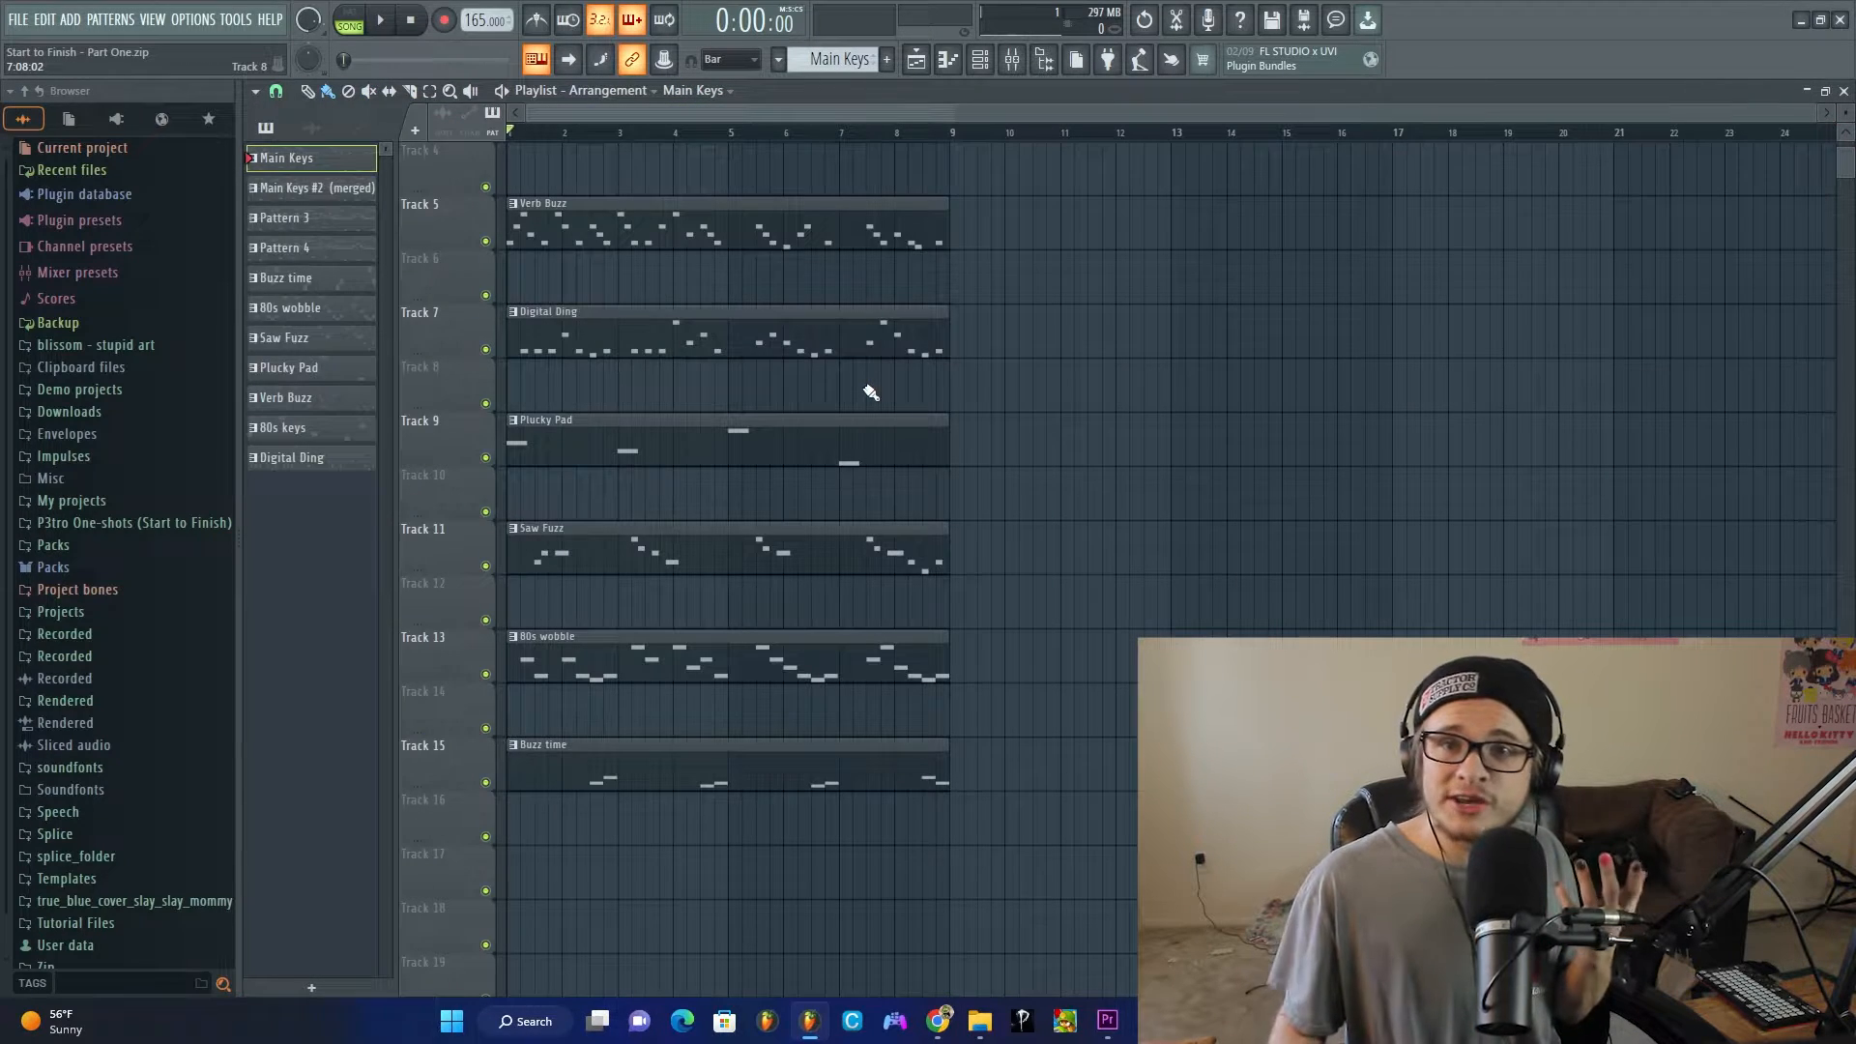
{"action": "scroll", "coordinate": [875, 406], "scroll_direction": "up", "scroll_amount": 3}
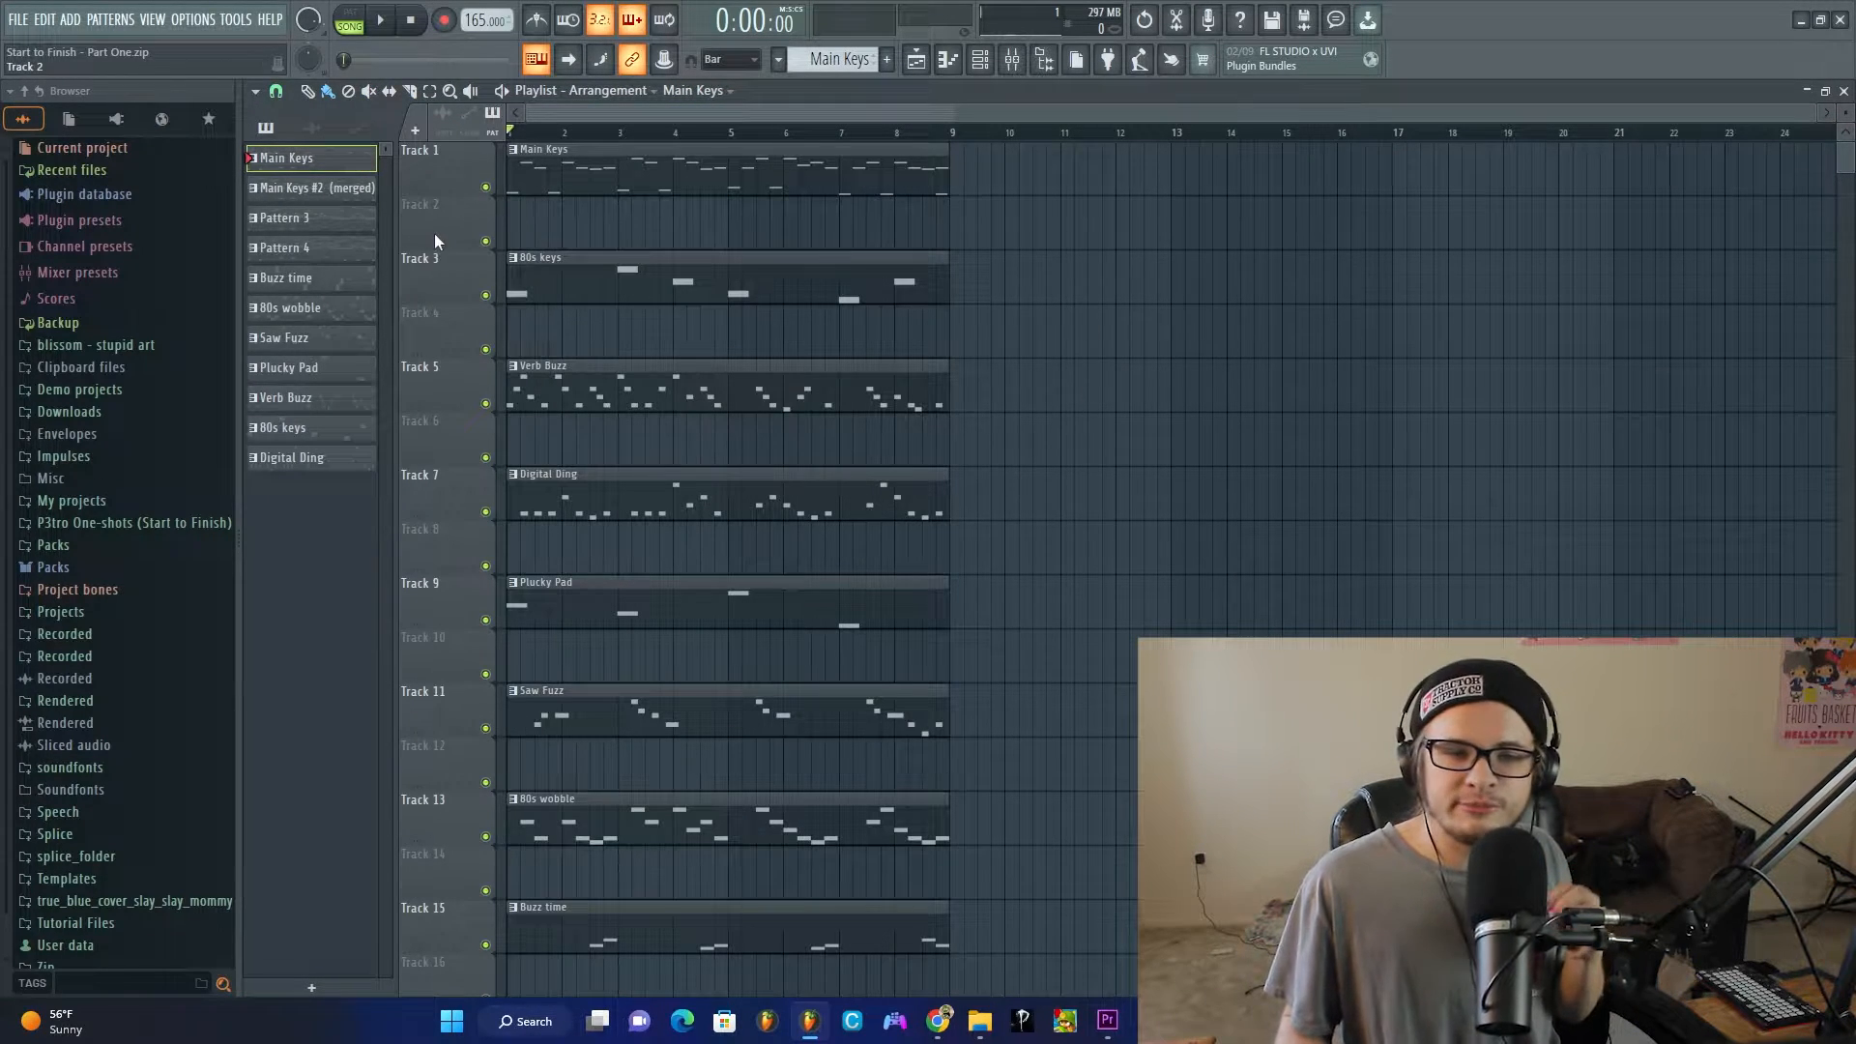
{"action": "key", "text": "F6"}
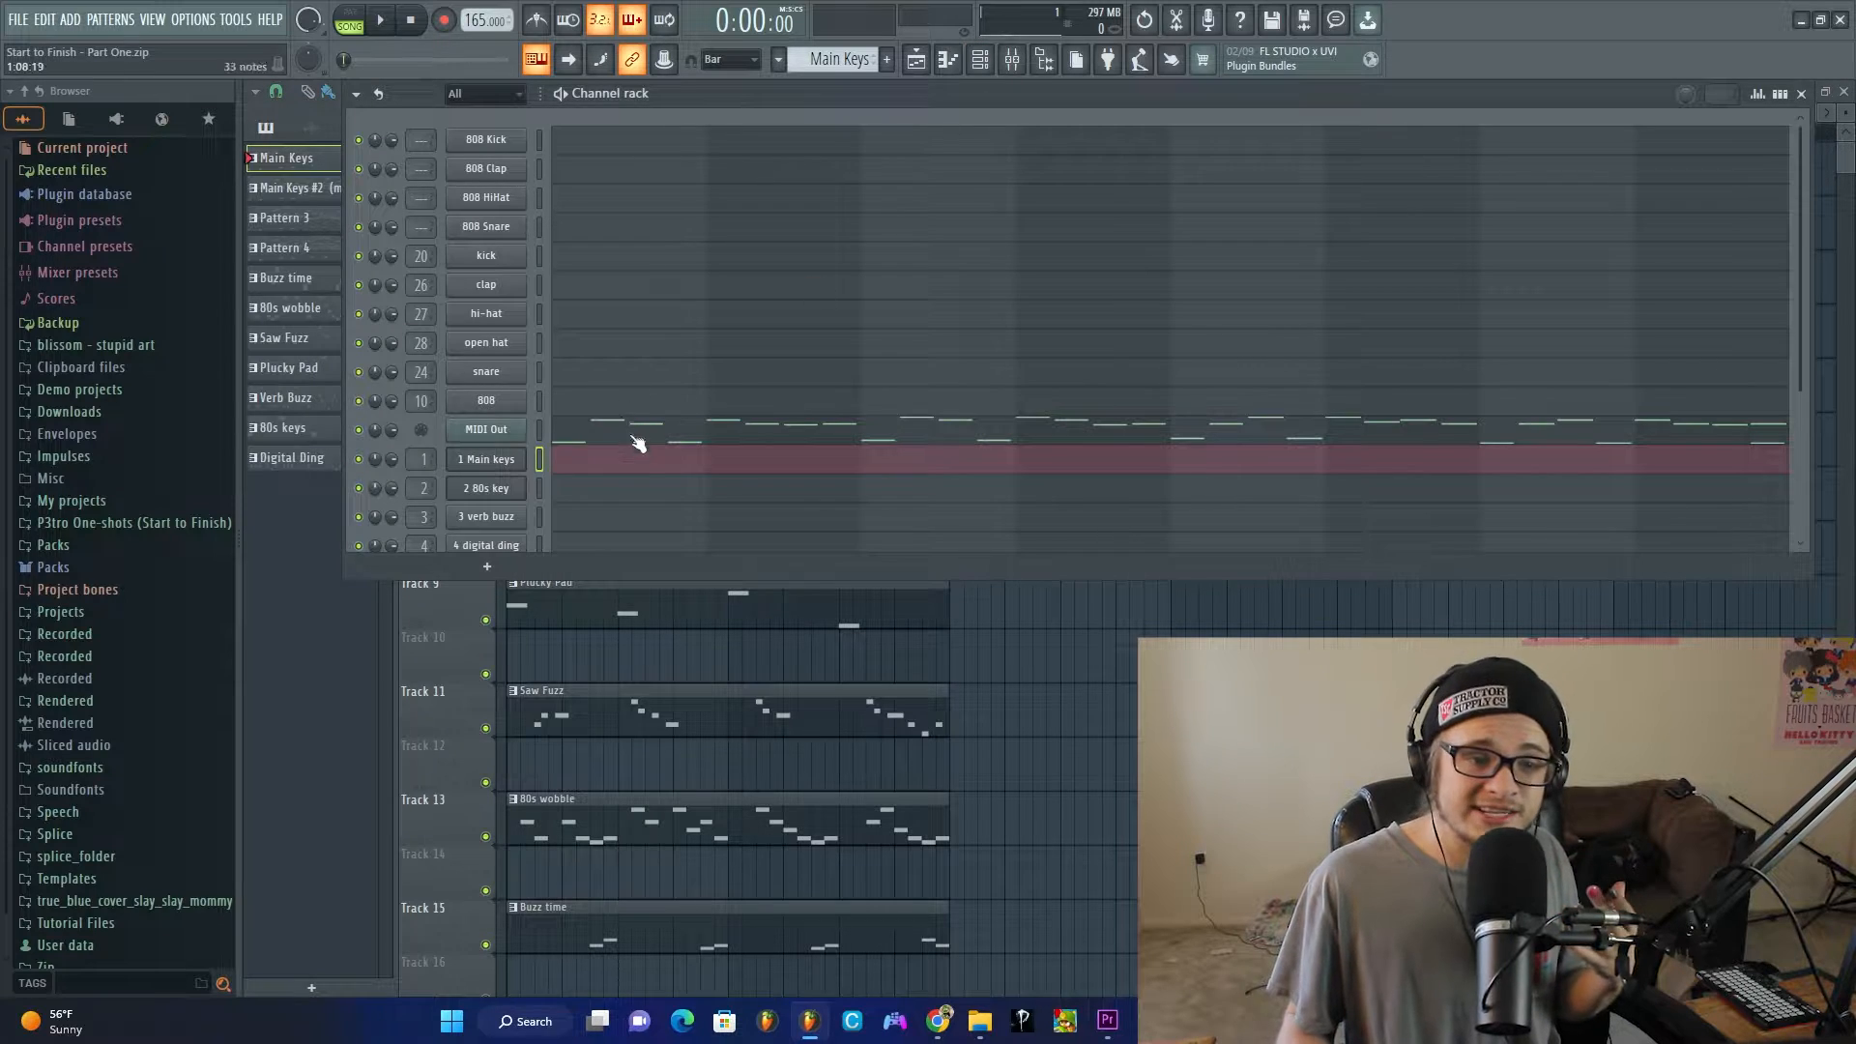
{"action": "key", "text": "F6"}
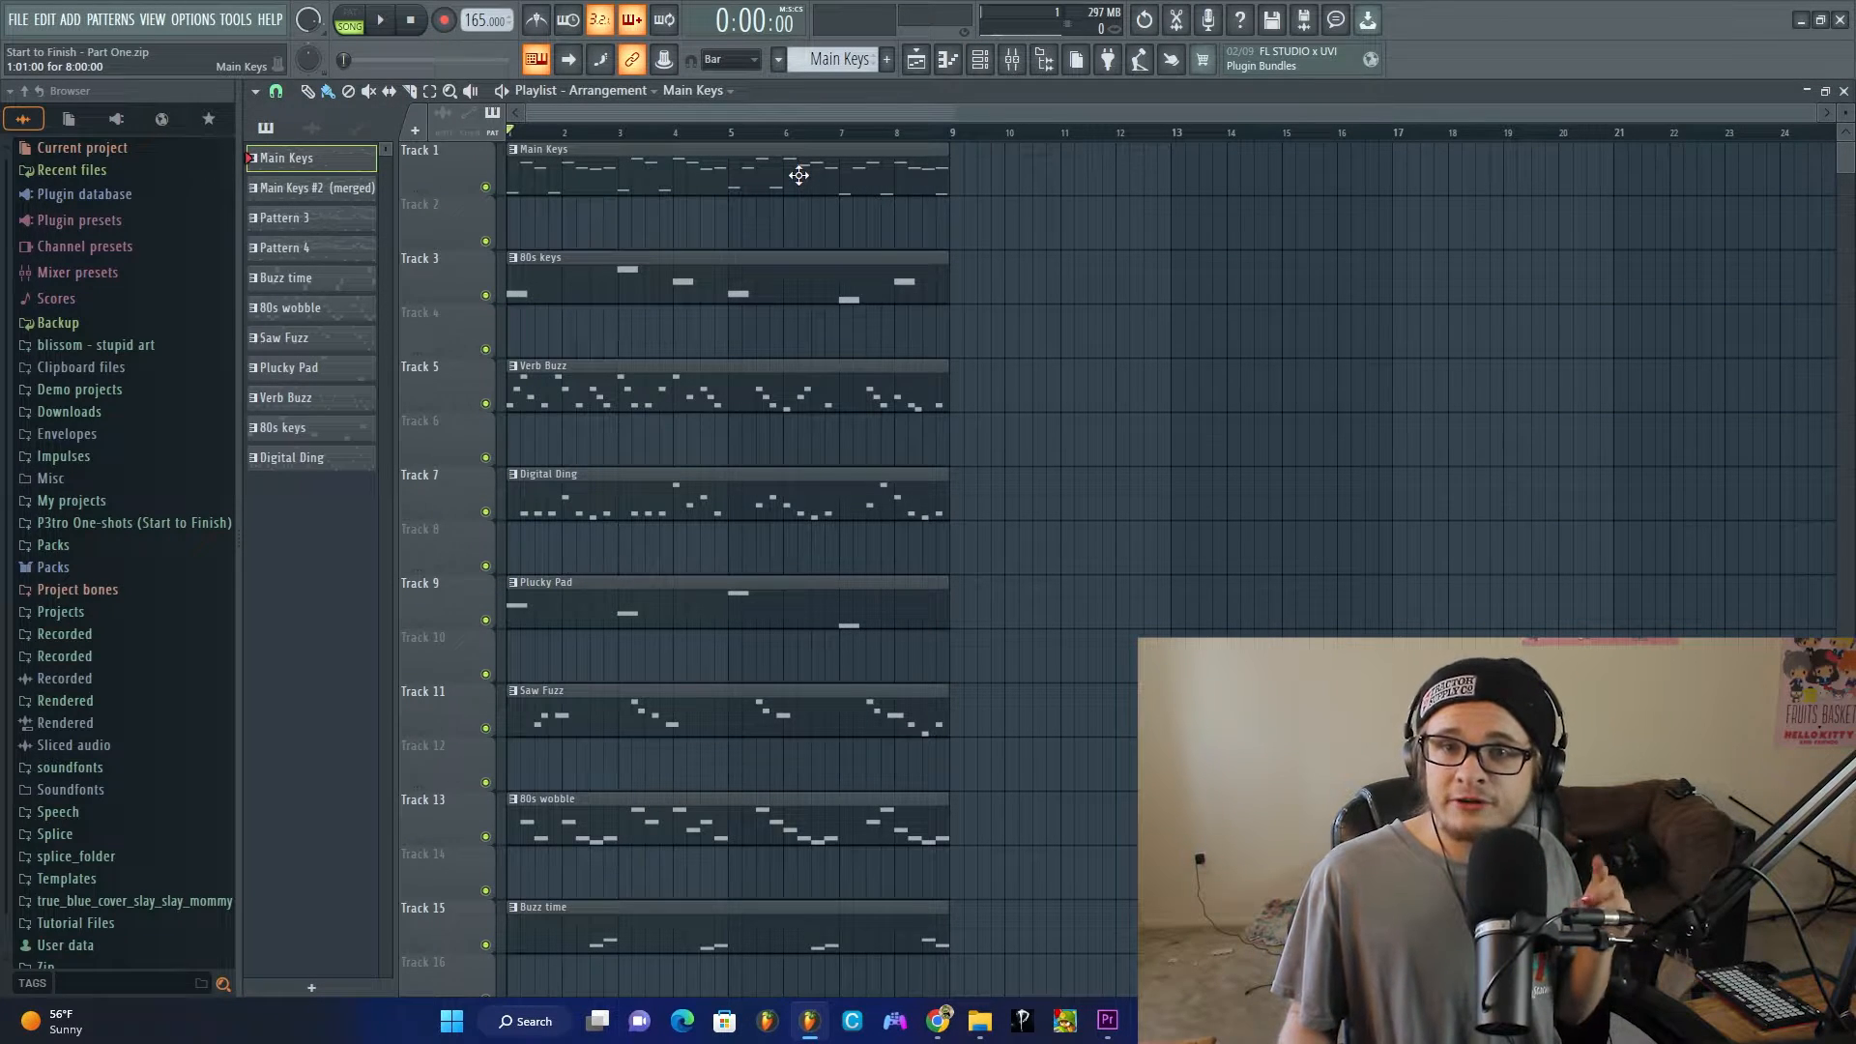
{"action": "double_click", "coordinate": [656, 166]}
{"action": "scroll", "coordinate": [432, 352], "scroll_direction": "up", "scroll_amount": 3}
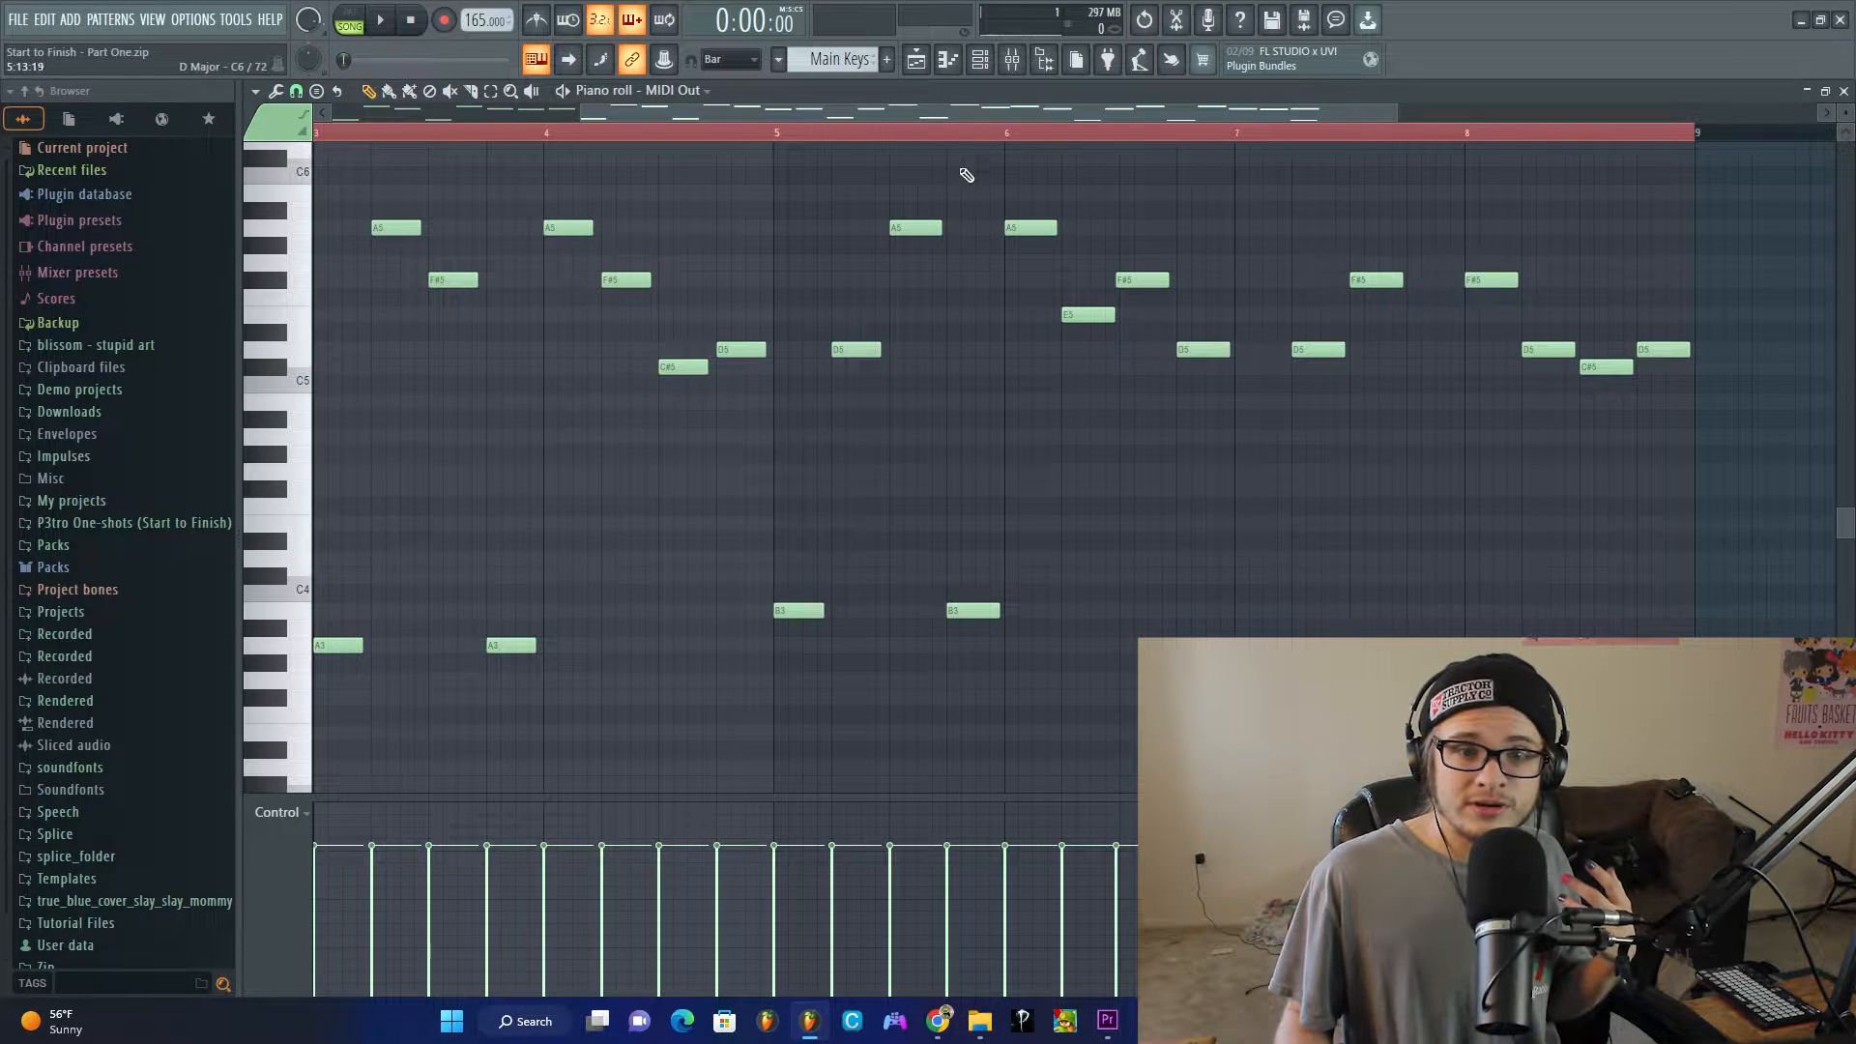
Step: Compare the channel rack's step and piano roll displays, and open the empty 1 Main keys channel in the piano roll
{"action": "left_click", "coordinate": [982, 60]}
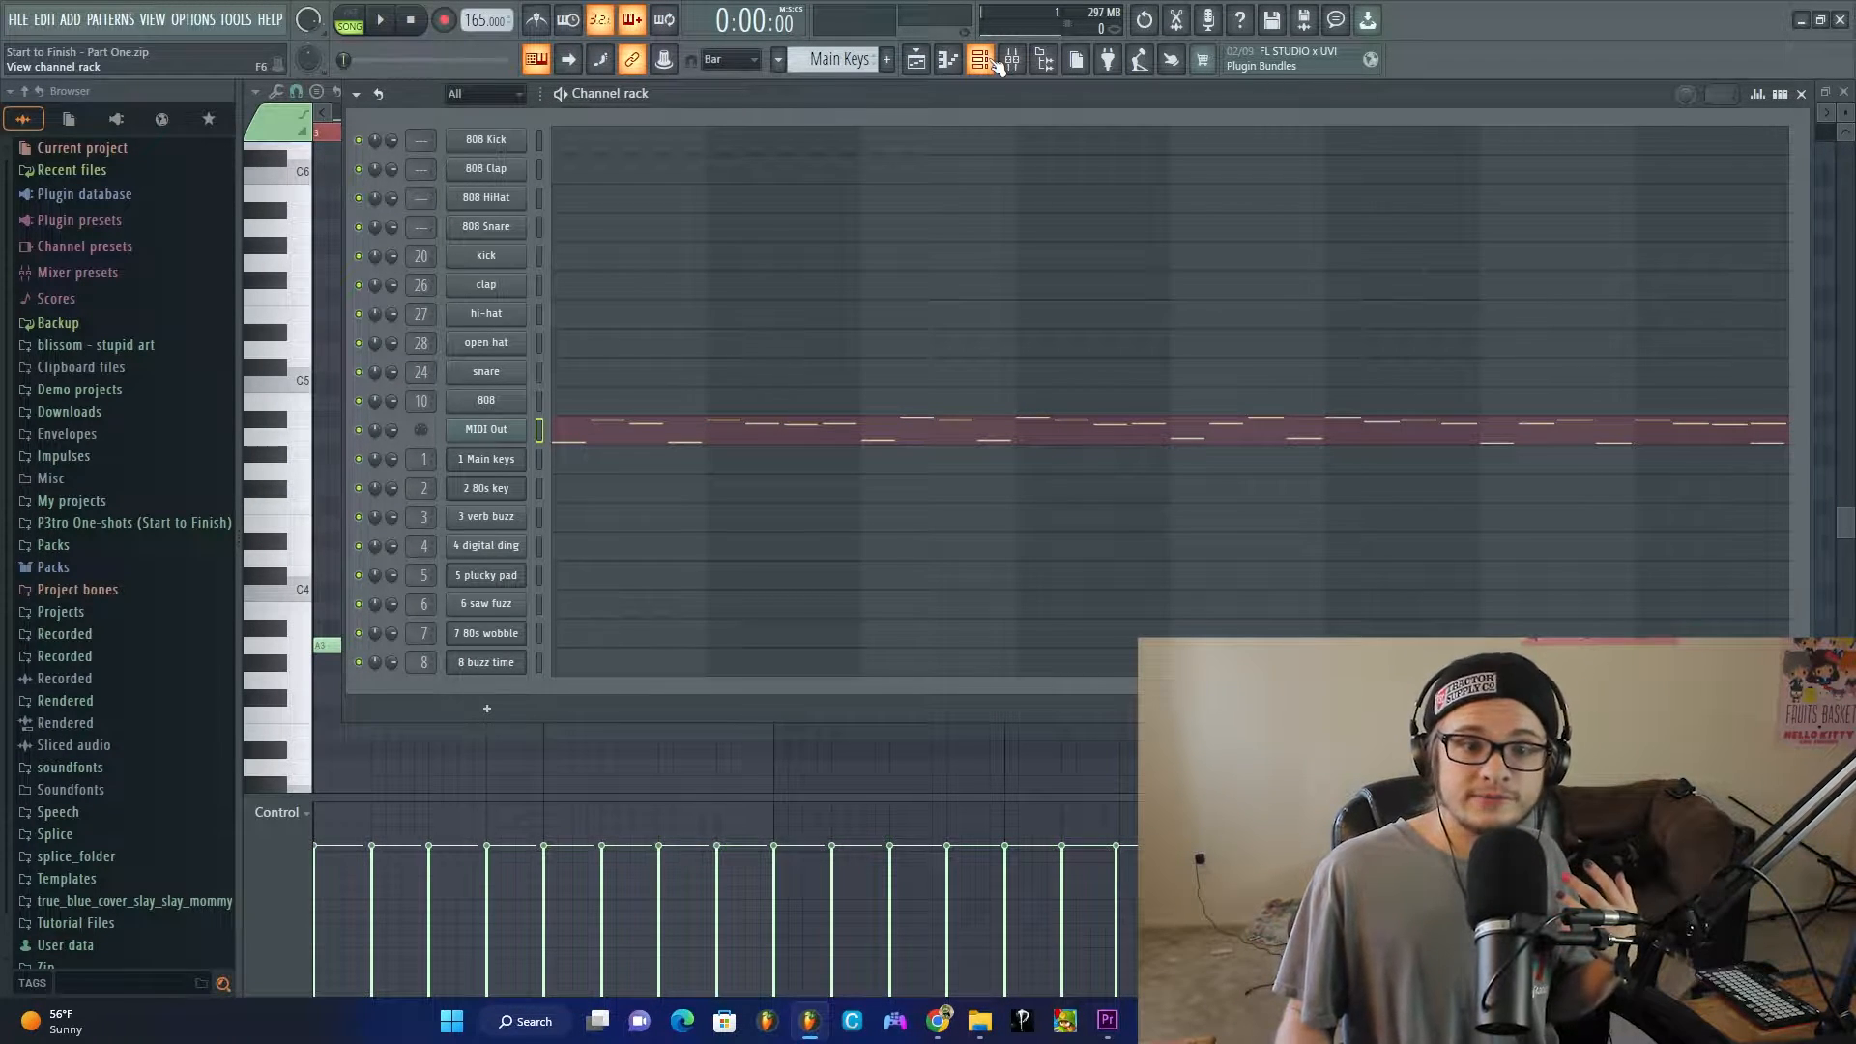
{"action": "left_click", "coordinate": [1783, 94]}
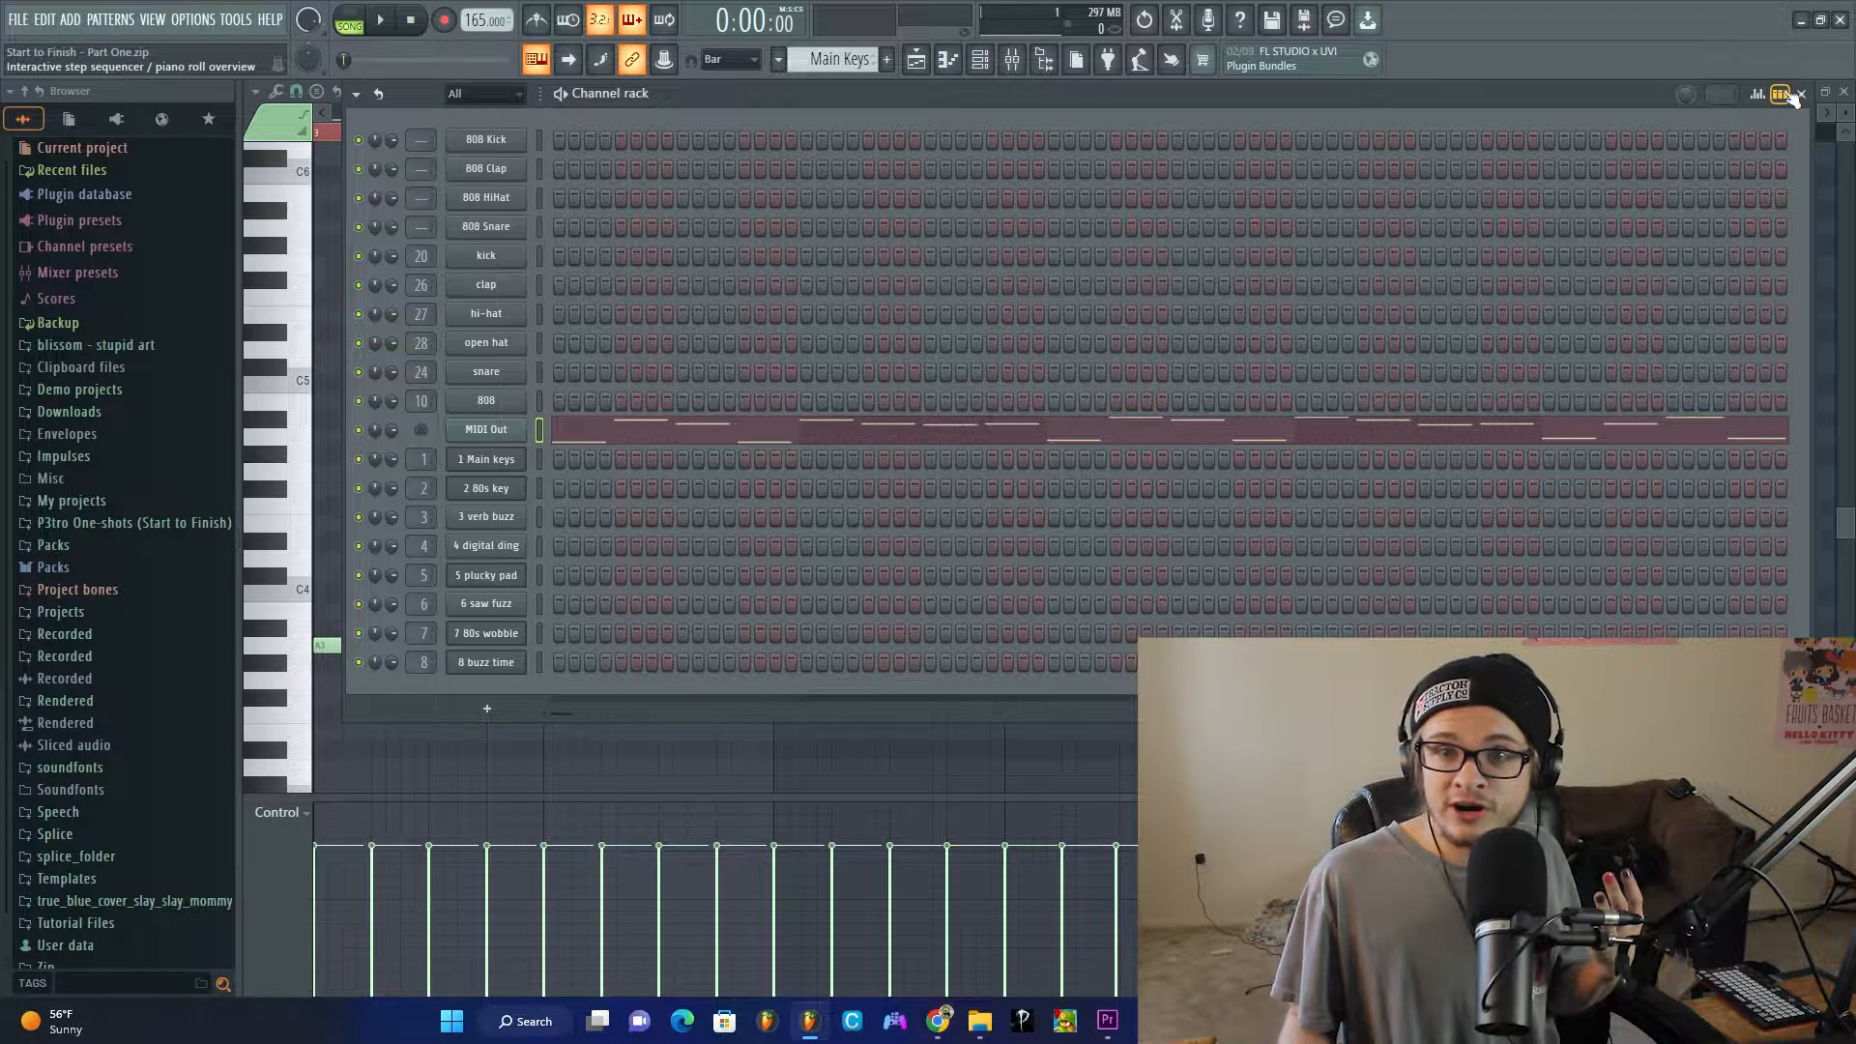
{"action": "left_click", "coordinate": [1786, 94]}
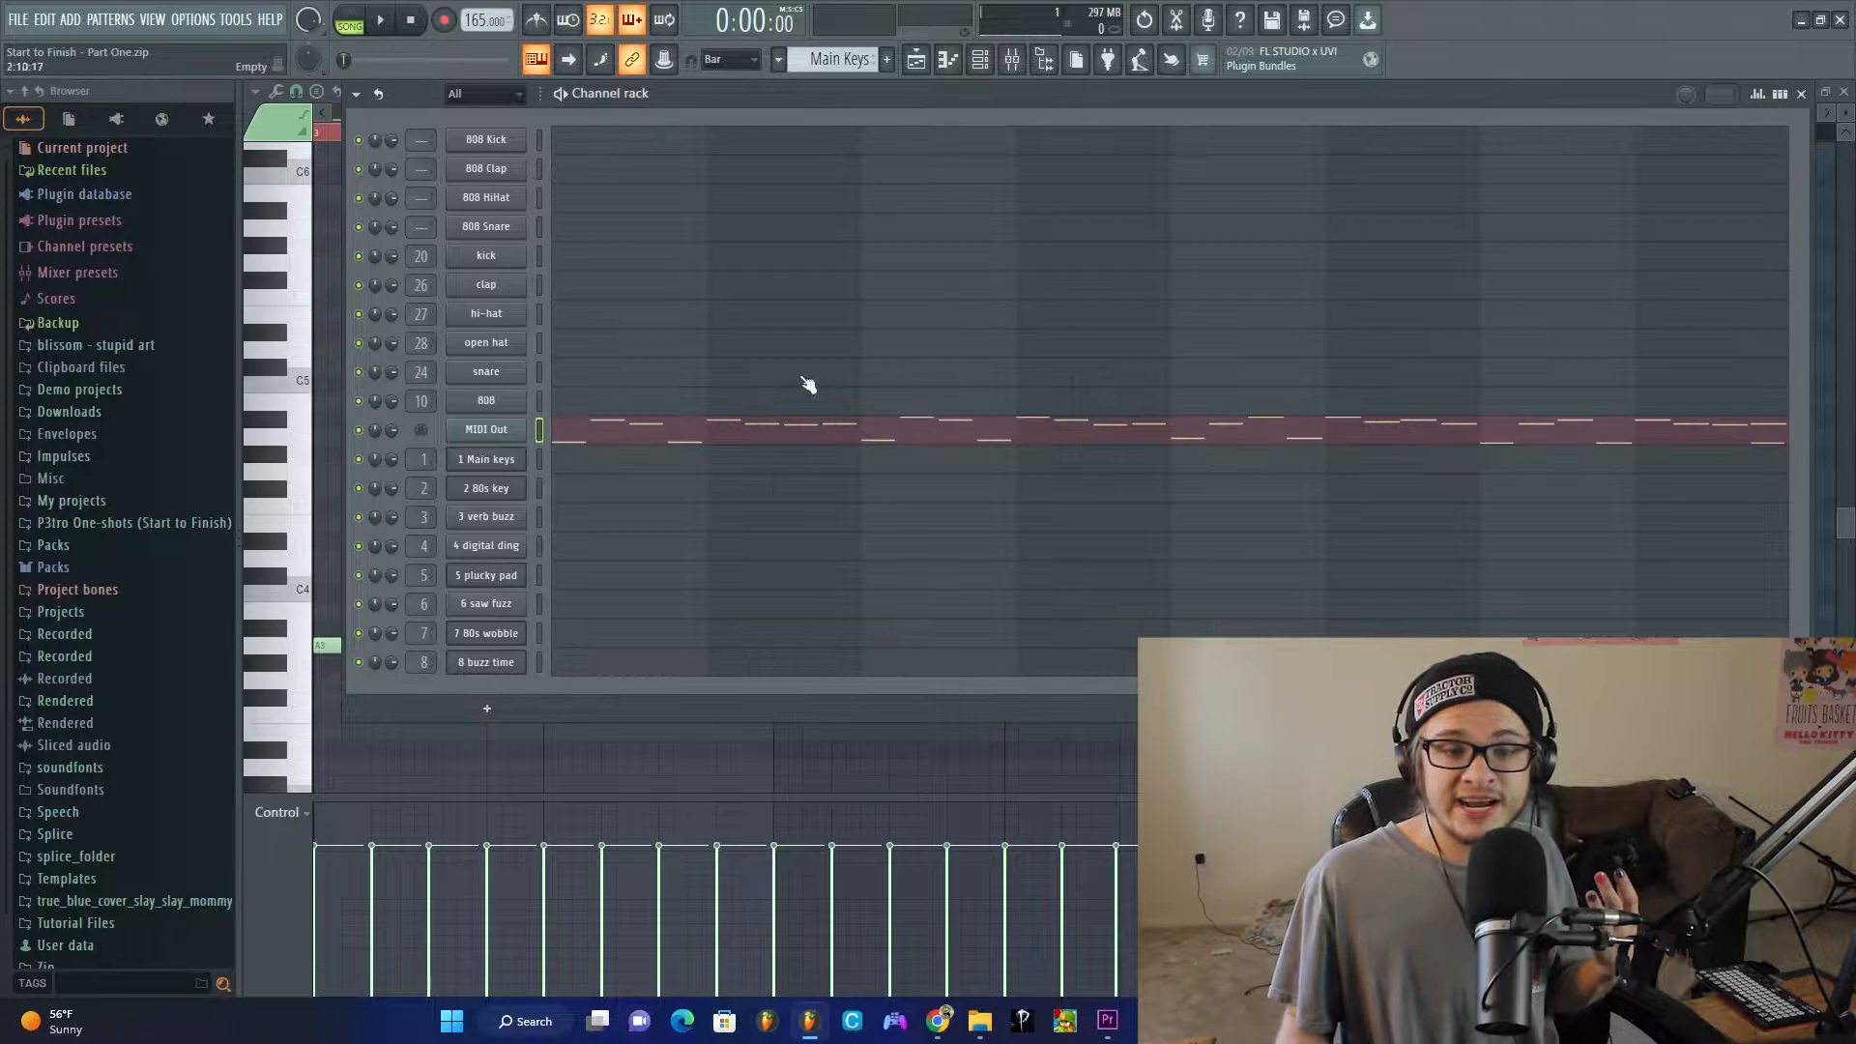
{"action": "left_click", "coordinate": [539, 459]}
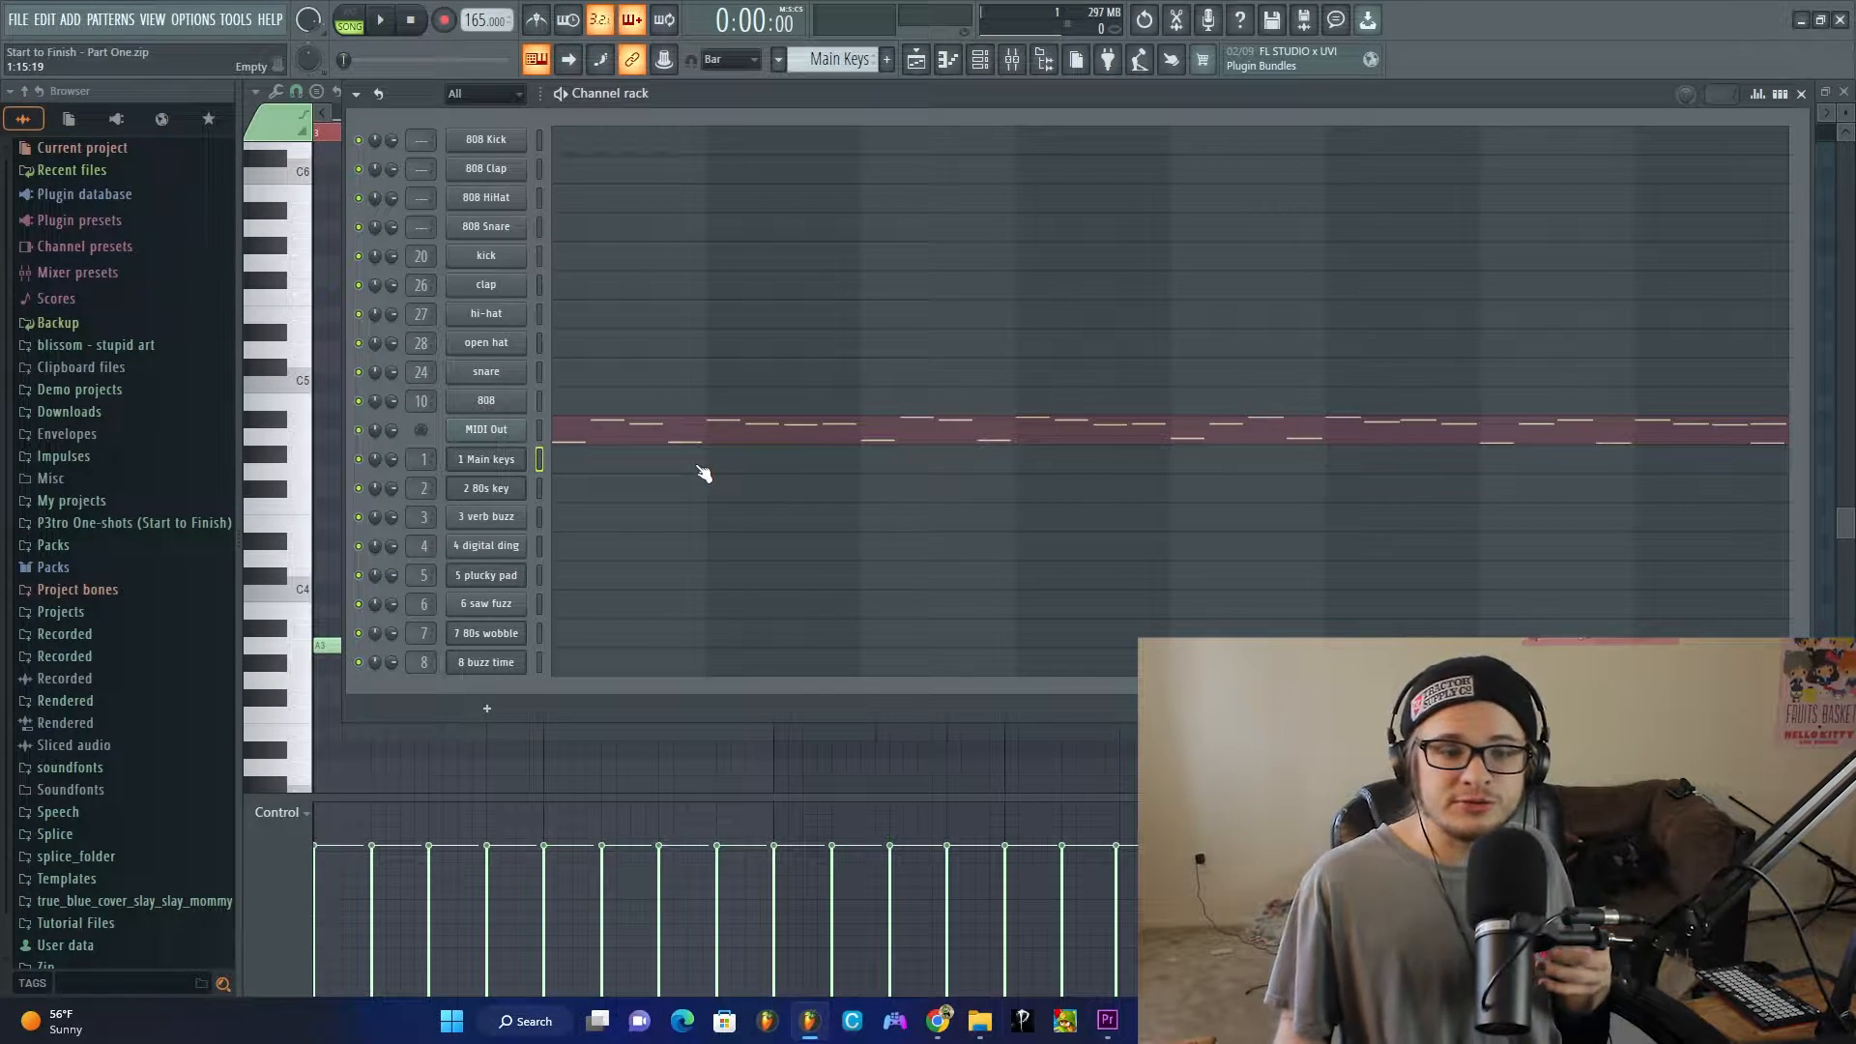
{"action": "left_click", "coordinate": [704, 472]}
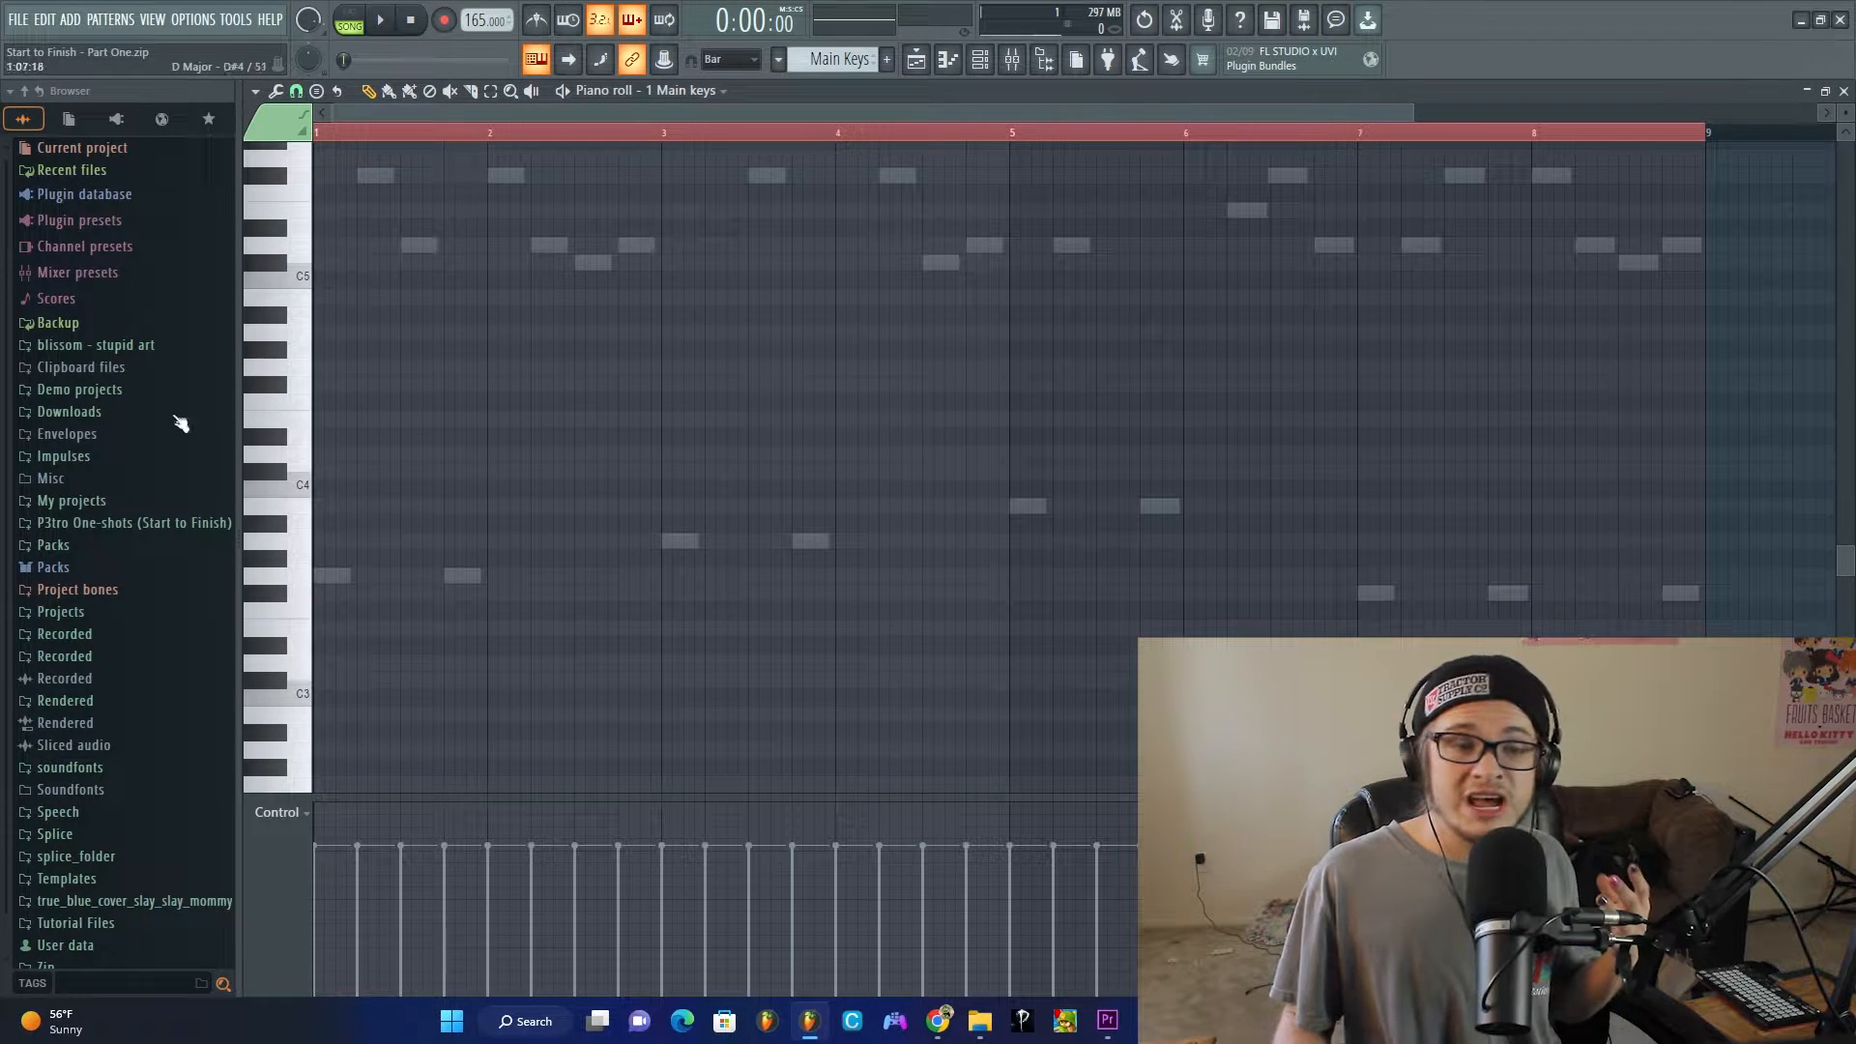
Step: Set the piano roll's scale highlighting to Automatic
{"action": "left_click", "coordinate": [259, 91]}
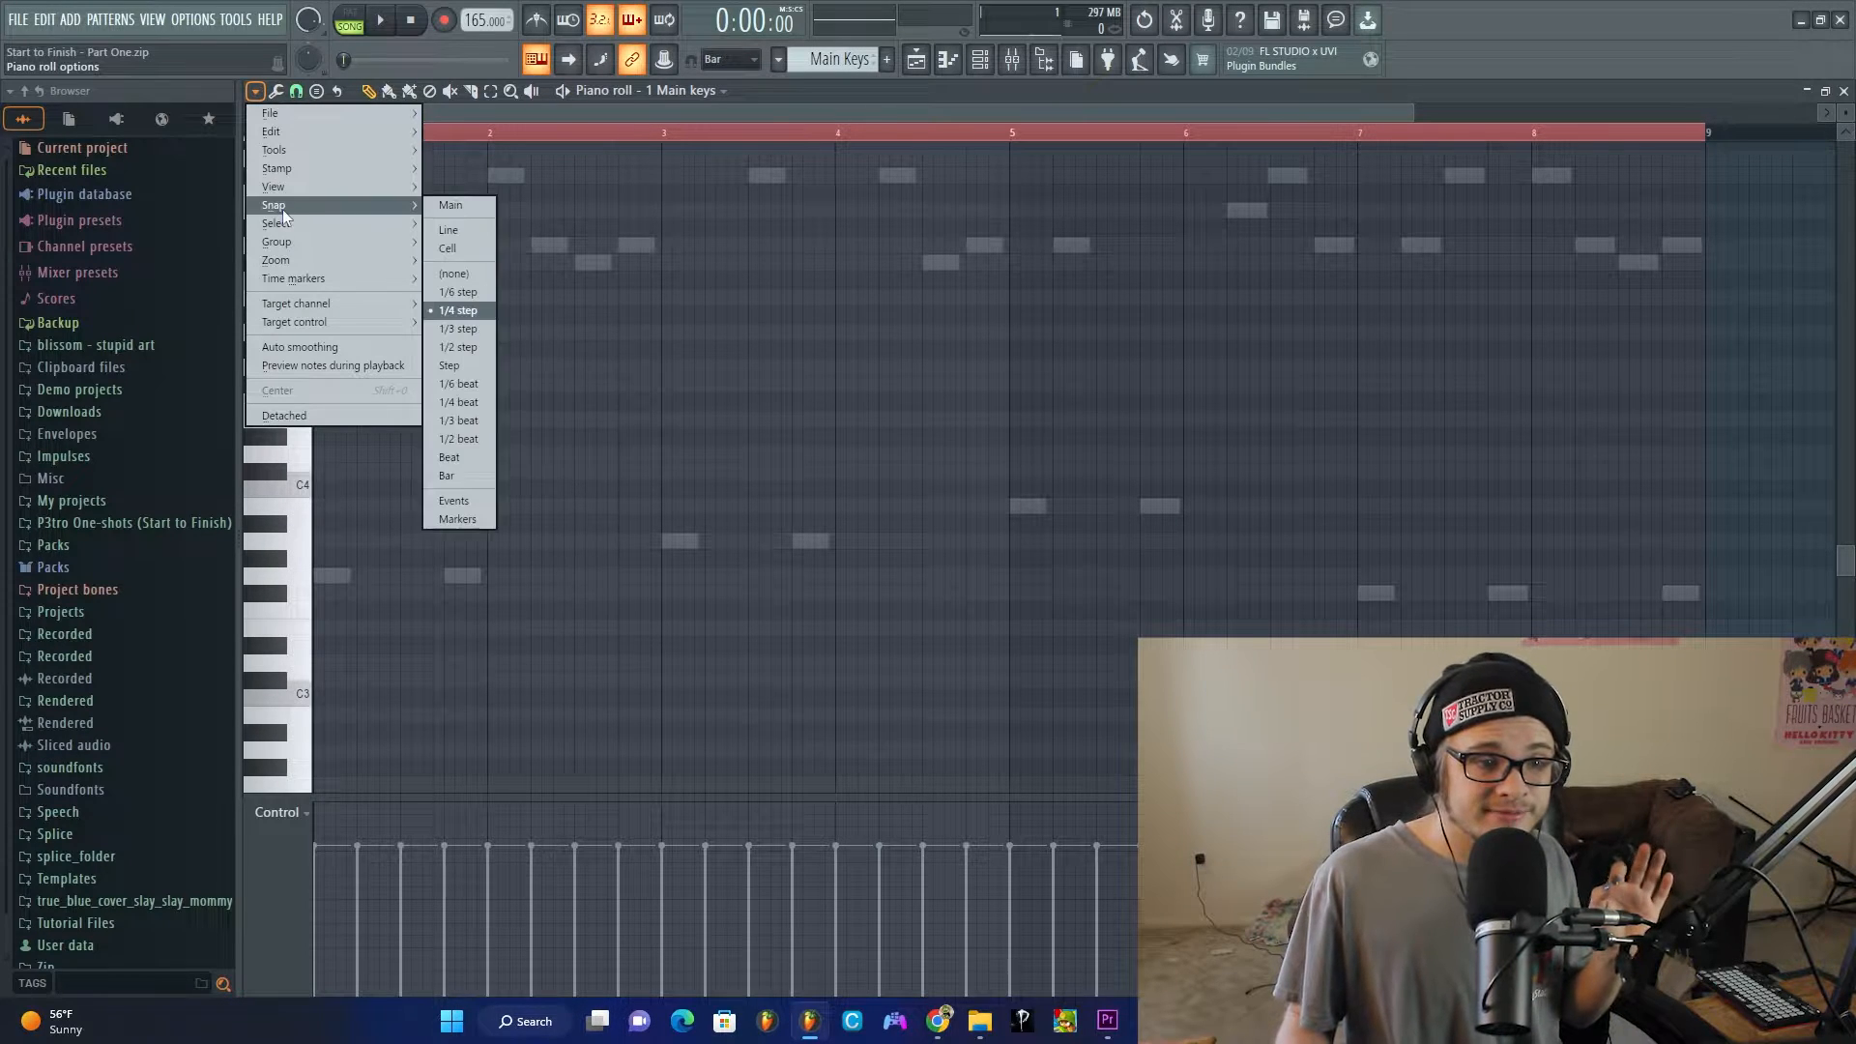
{"action": "mouse_move", "coordinate": [290, 183]}
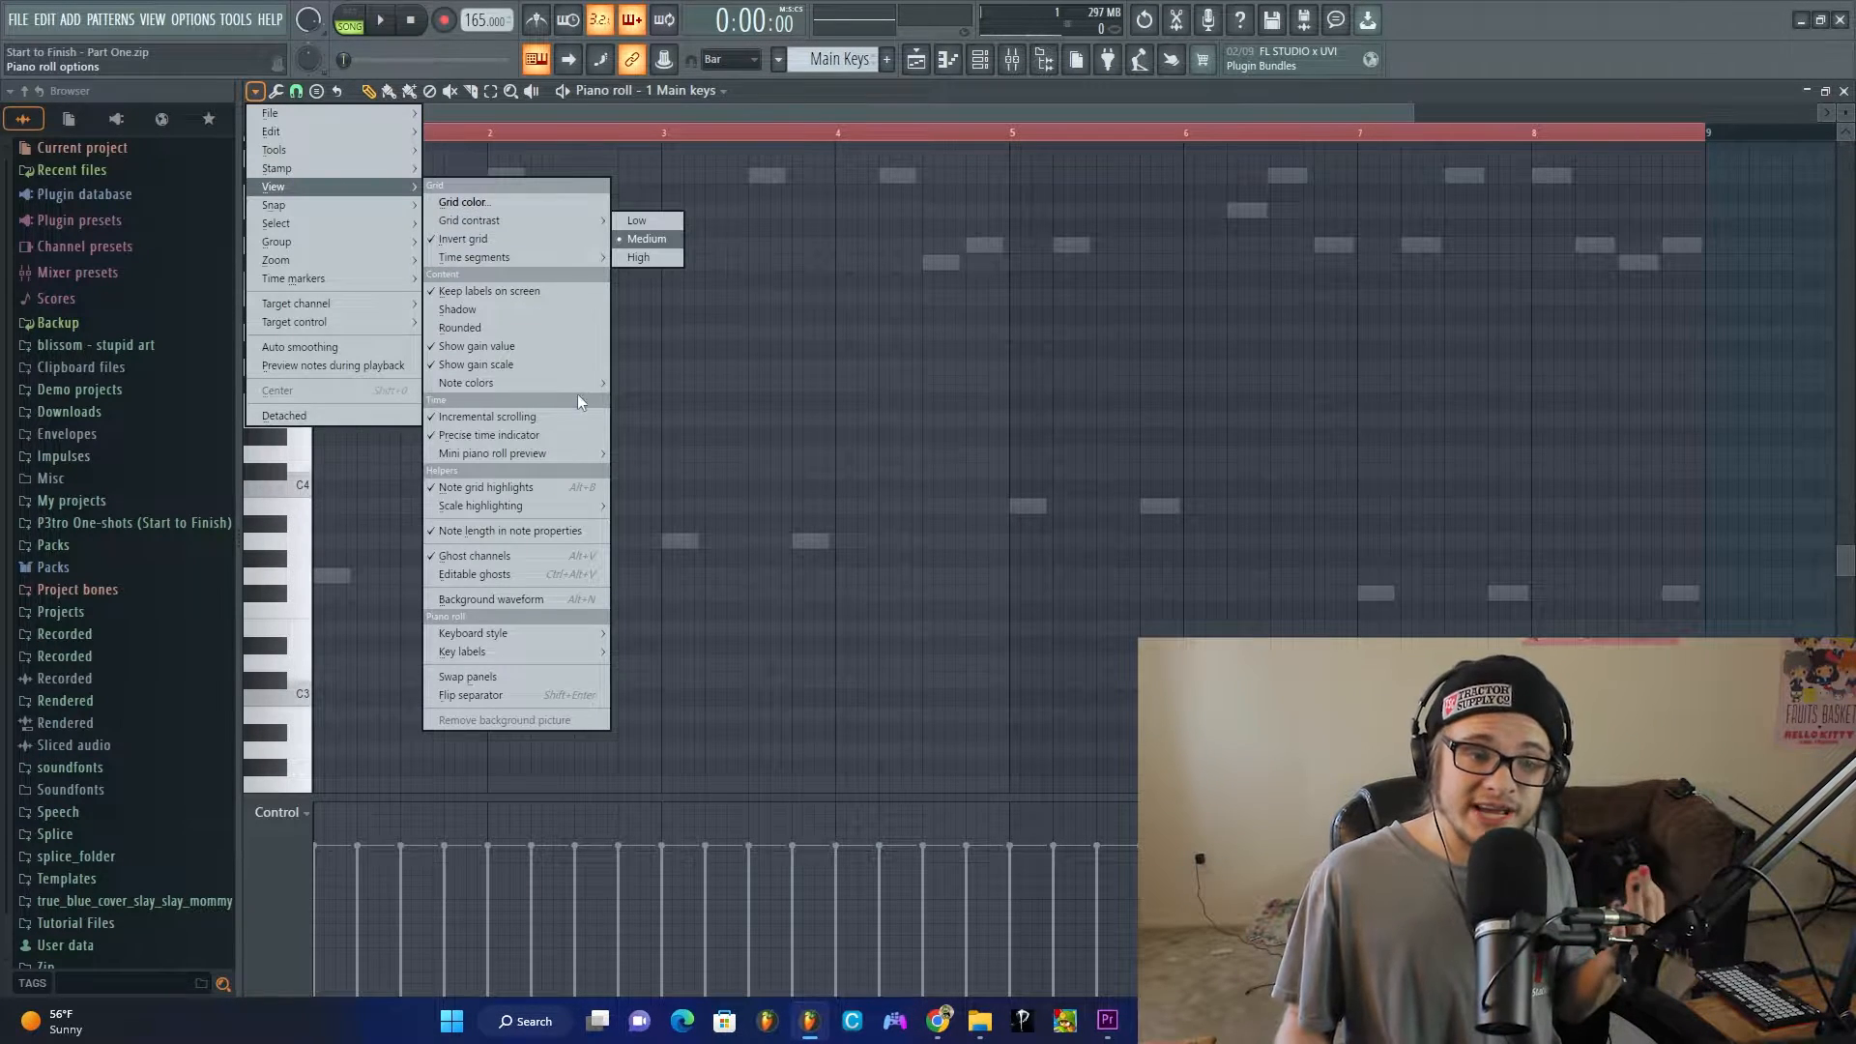
{"action": "mouse_move", "coordinate": [569, 501]}
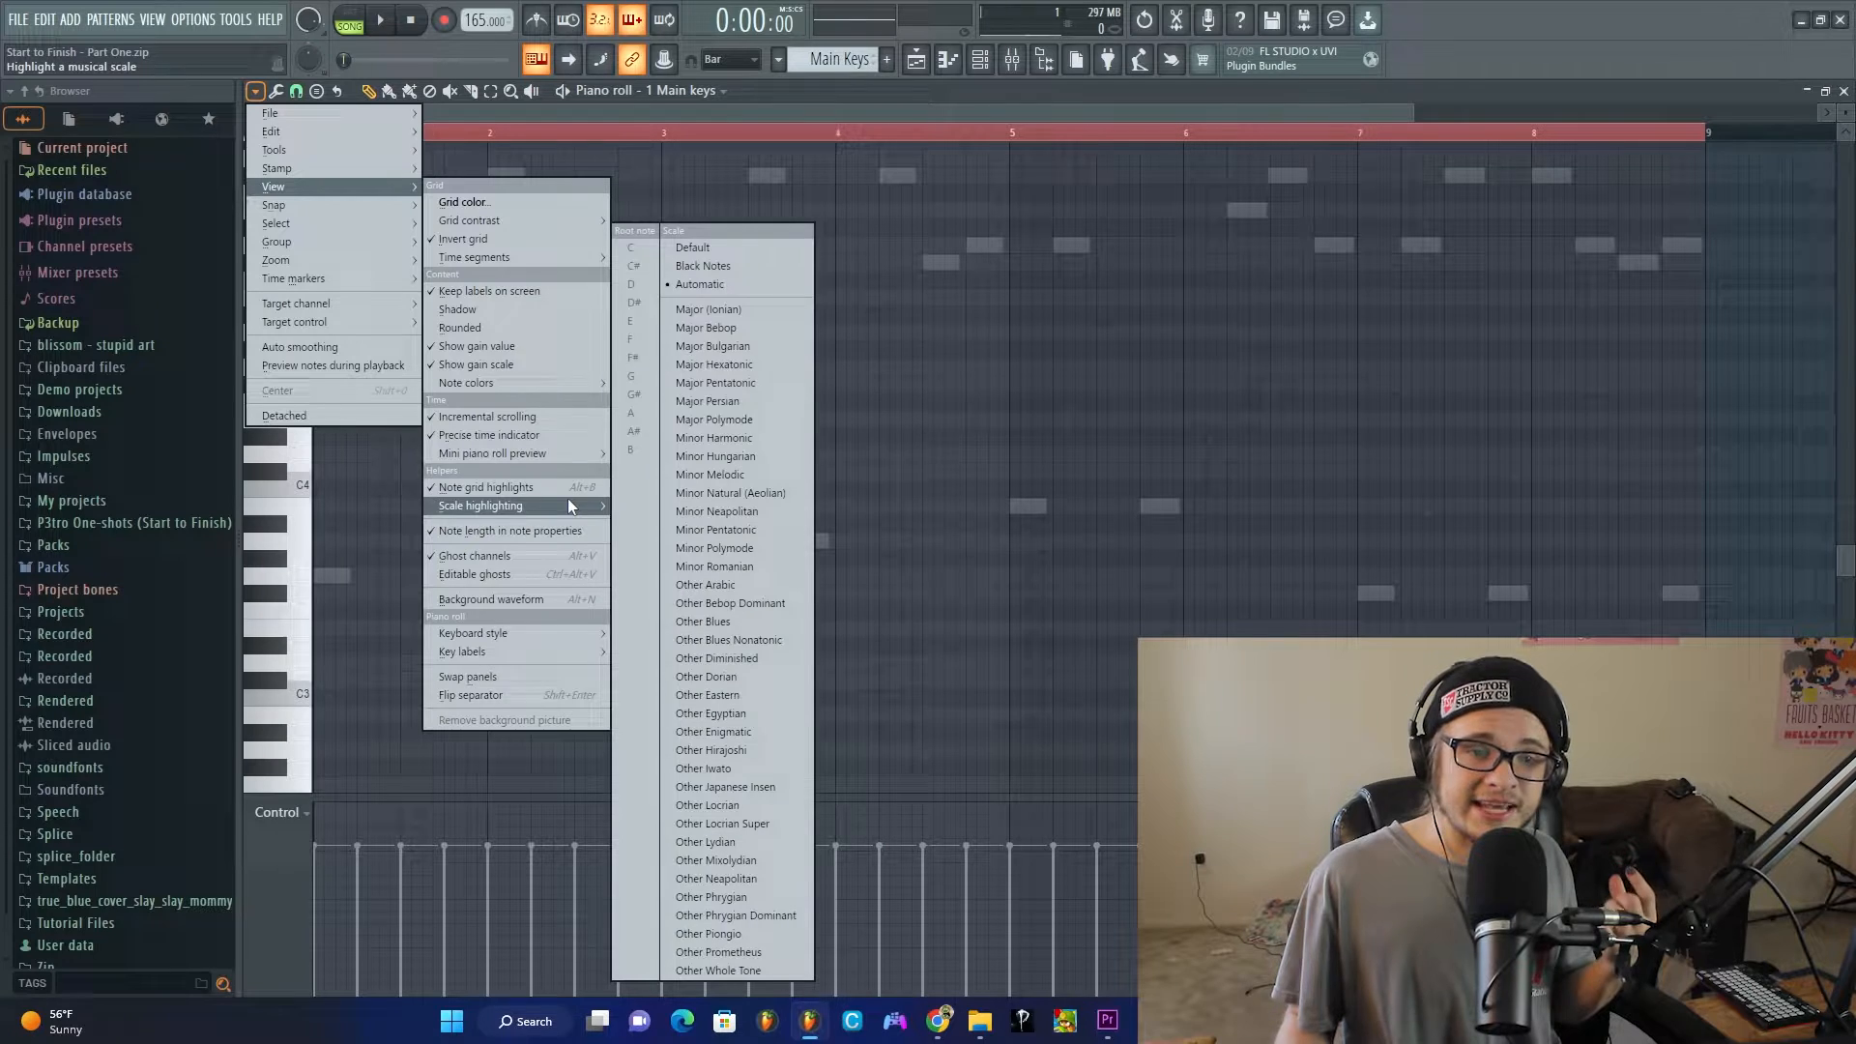
{"action": "left_click", "coordinate": [720, 290]}
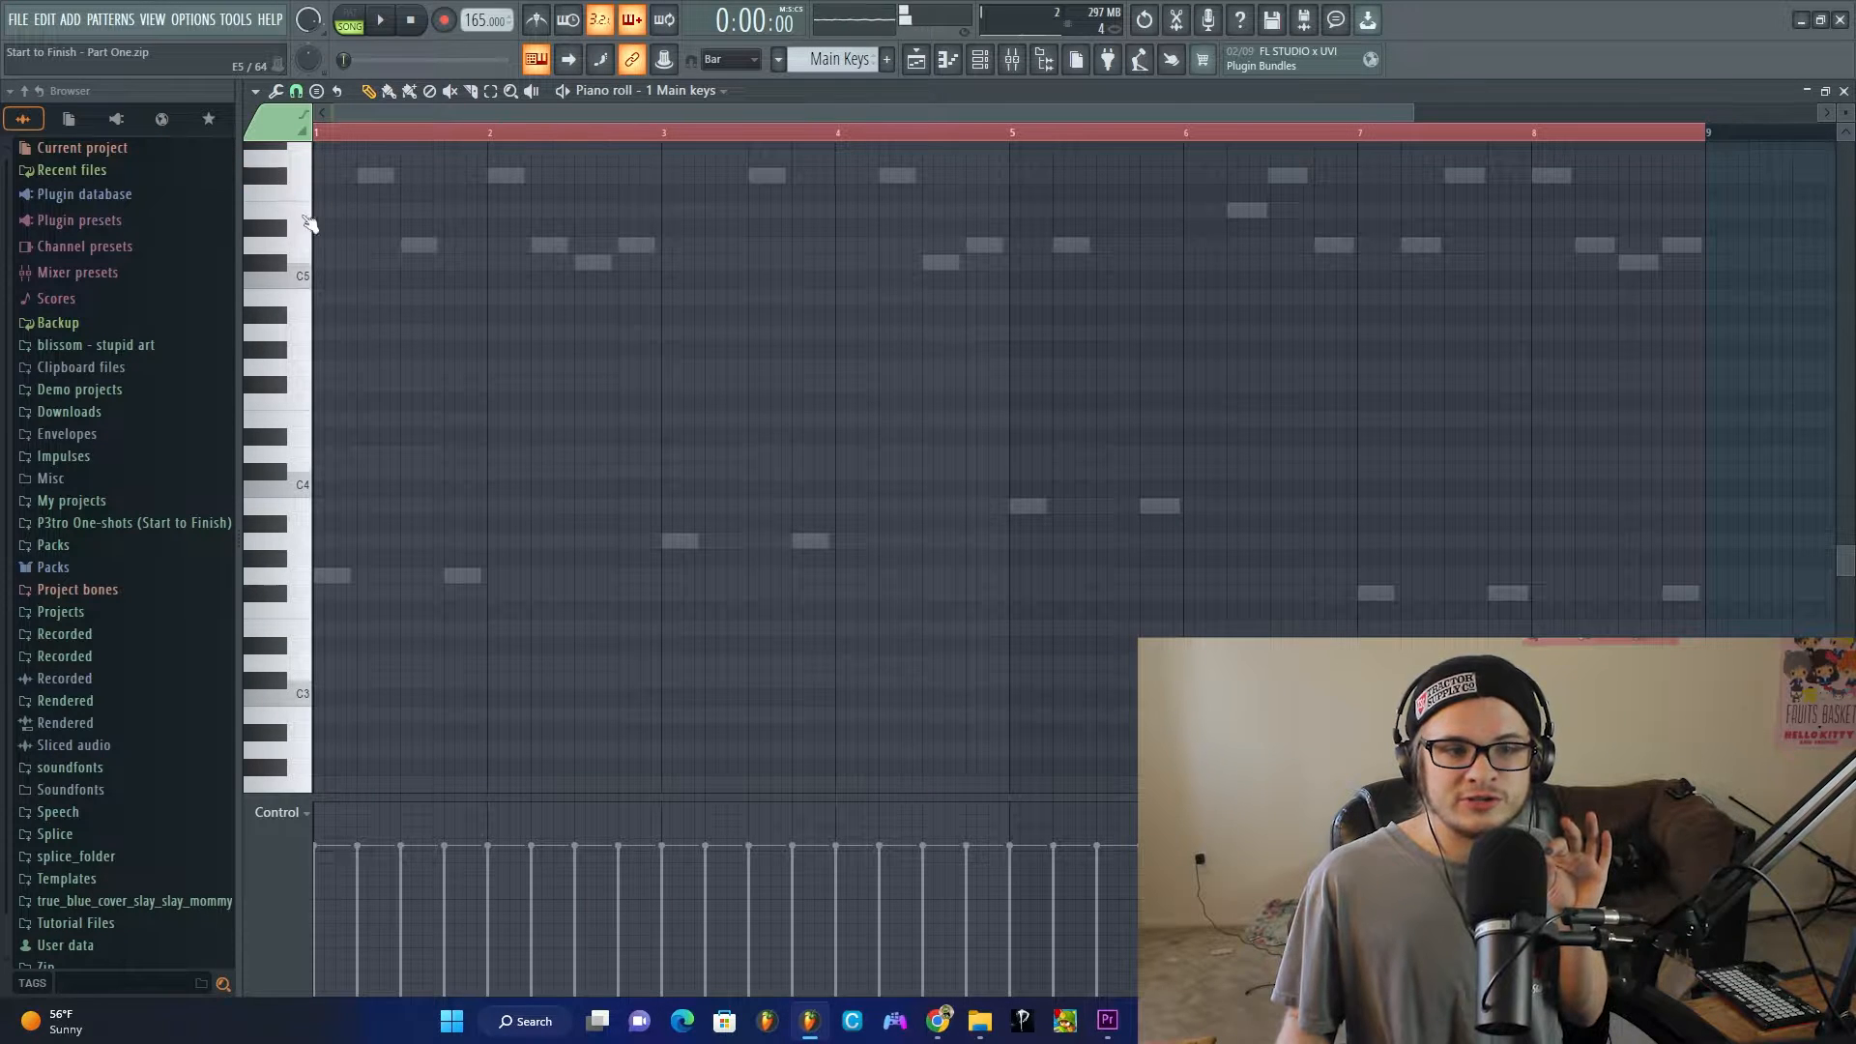
Step: Audition the keys around C5 and place a trial C5 note at the start of bar 1
{"action": "left_click", "coordinate": [302, 252]}
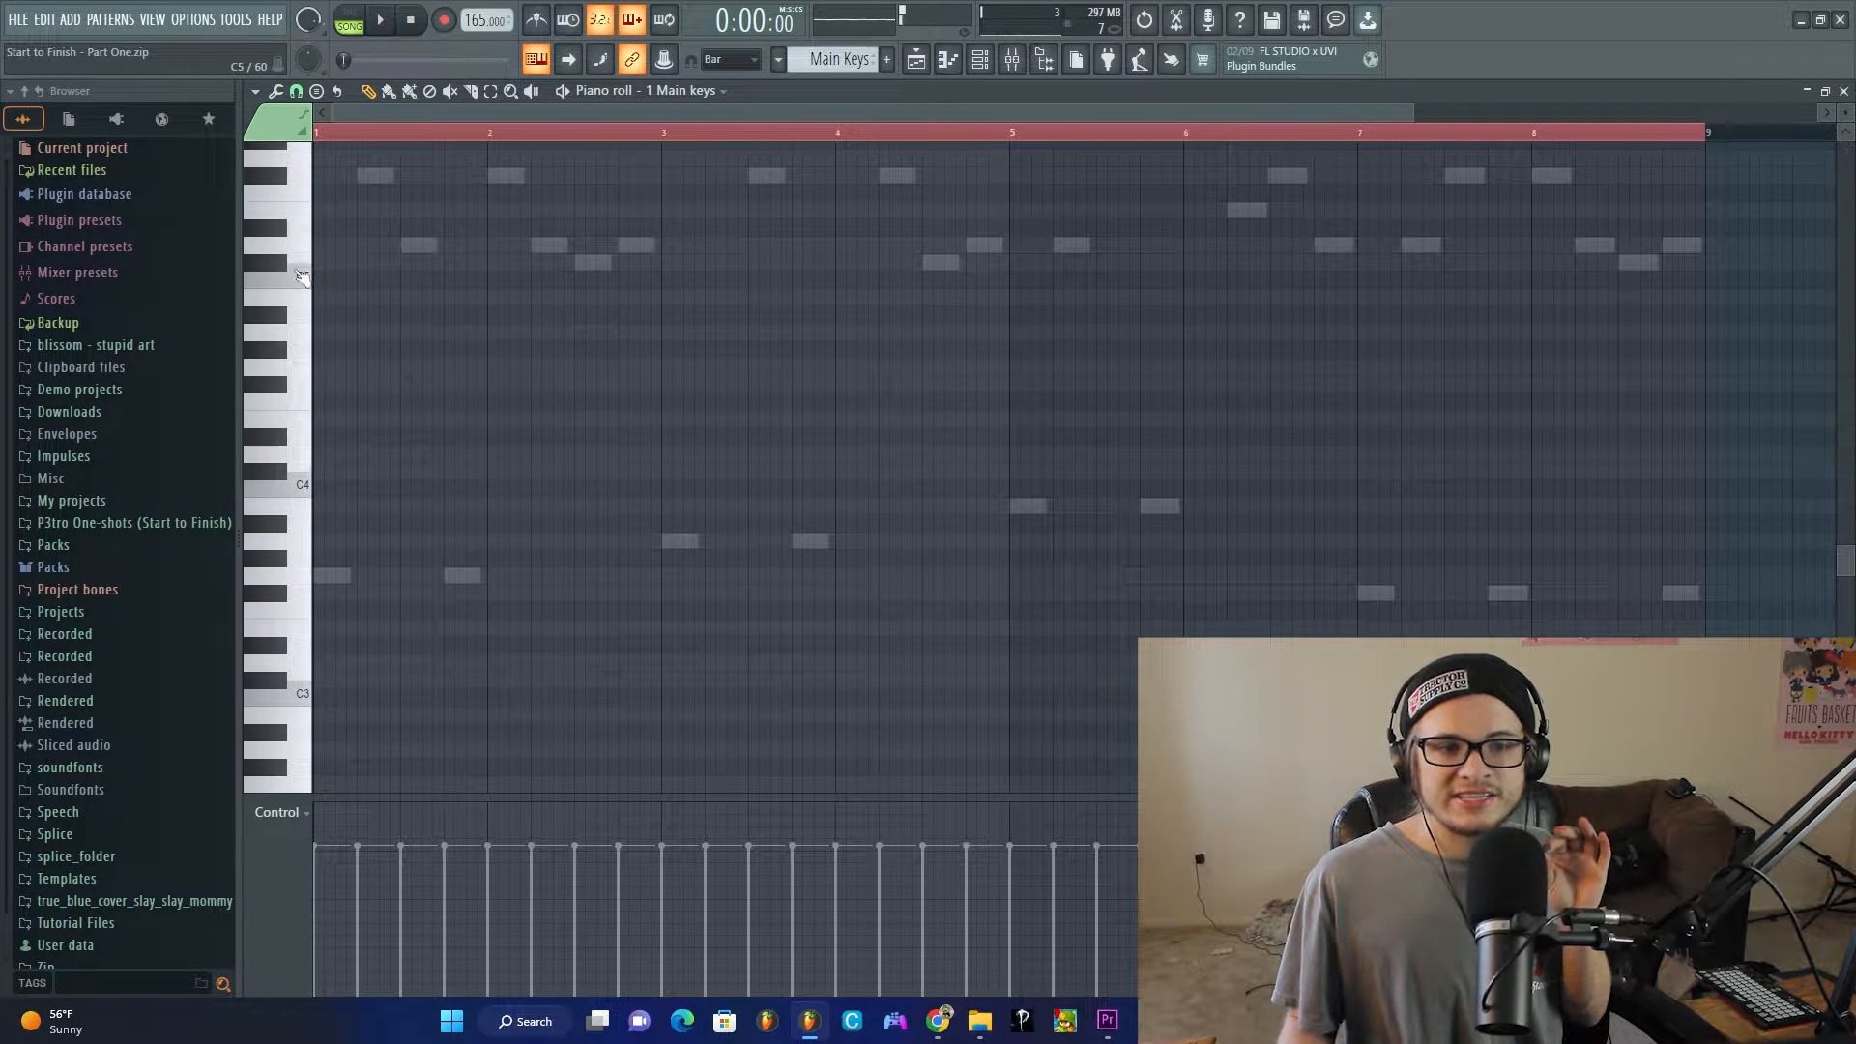
{"action": "left_click", "coordinate": [291, 253]}
{"action": "left_click", "coordinate": [339, 279]}
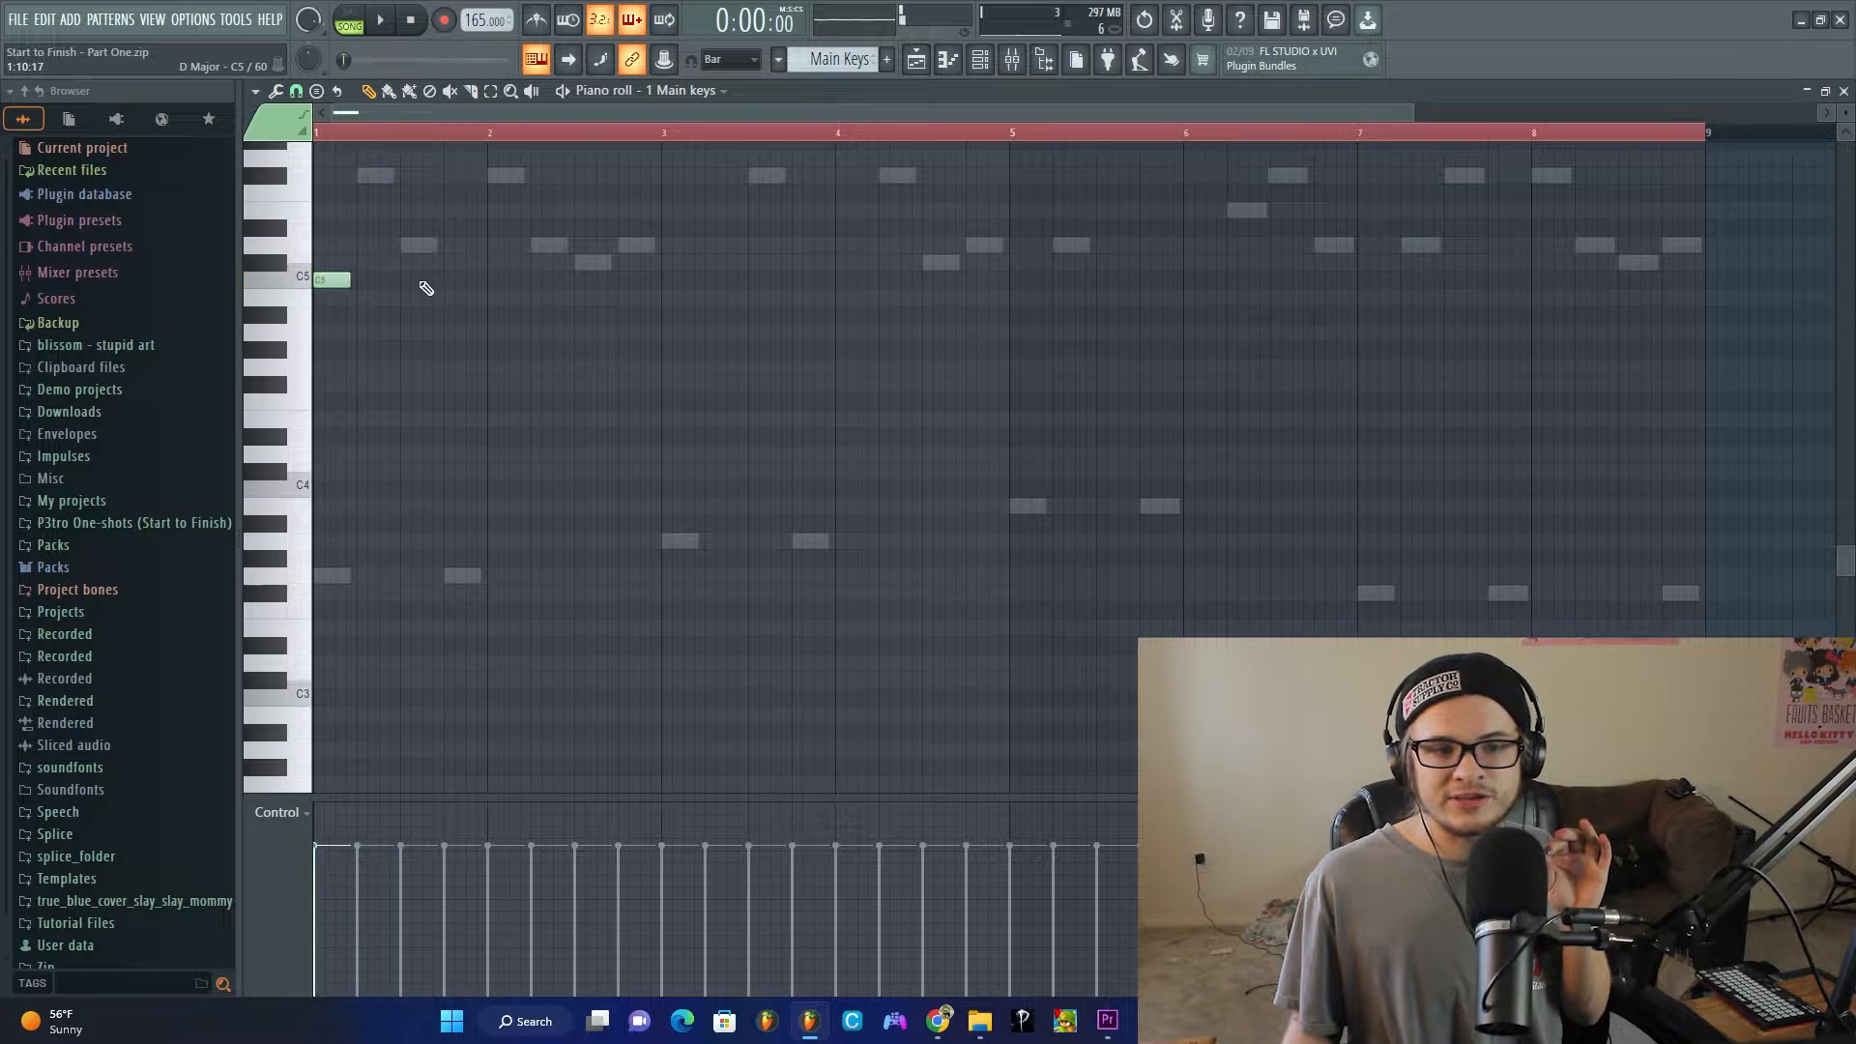
Step: Add the low notes over the ghost notes in 1 Main keys: G3 from bar 1, A3 from bar 3, B3 from bar 5, F#3 from bar 7
{"action": "scroll", "coordinate": [391, 315], "scroll_direction": "down", "scroll_amount": 2}
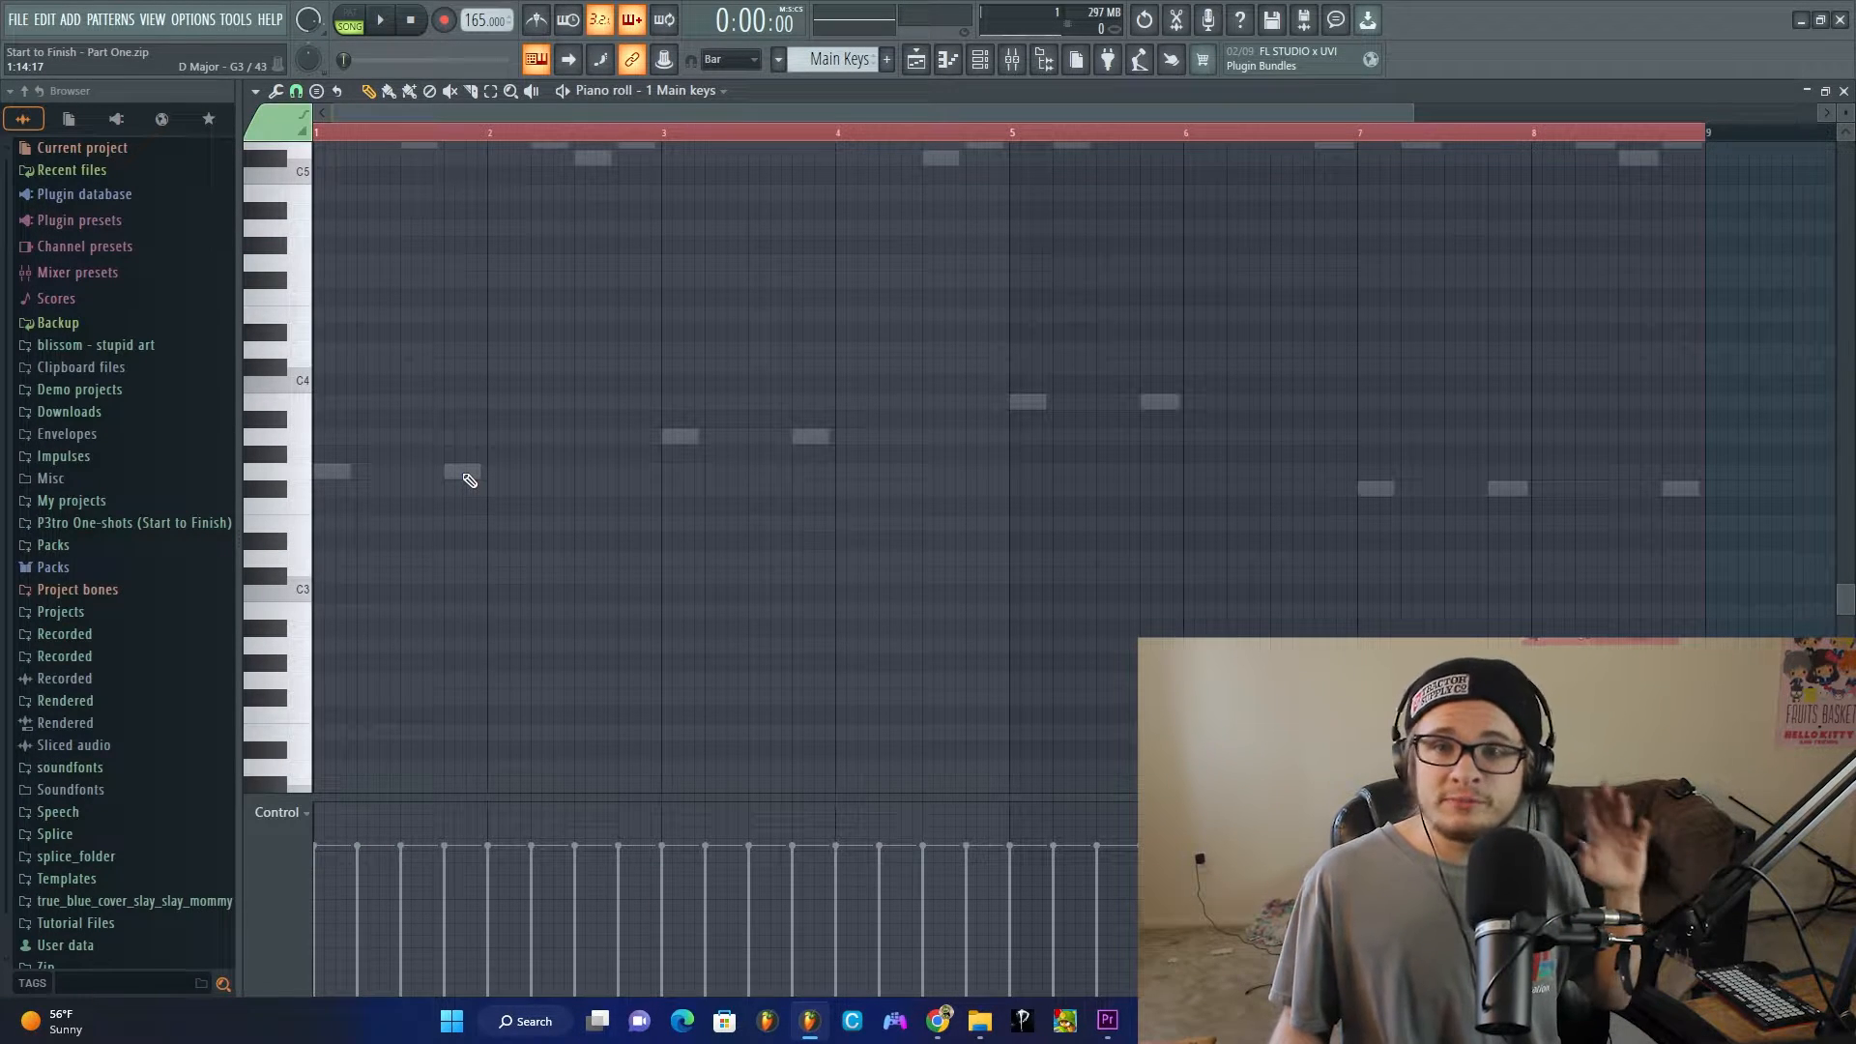
{"action": "scroll", "coordinate": [470, 473], "scroll_direction": "up", "scroll_amount": 4}
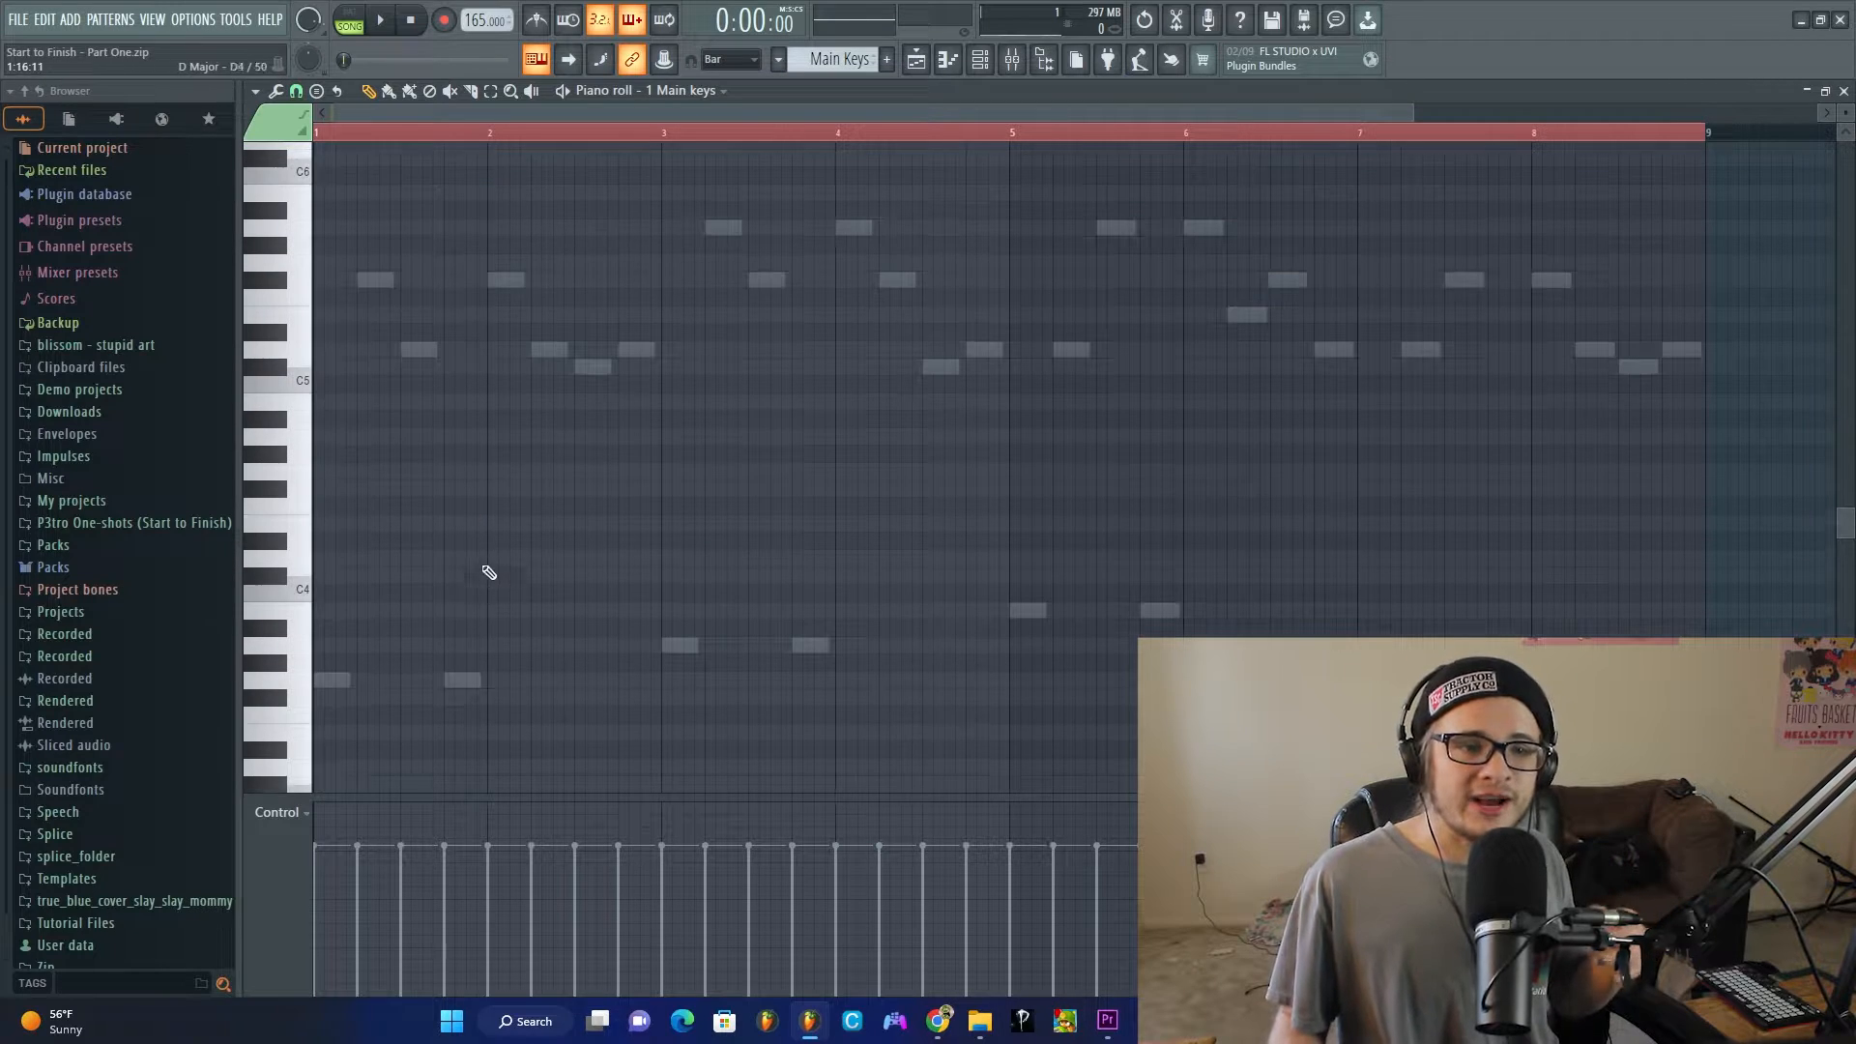
{"action": "scroll", "coordinate": [829, 464], "scroll_direction": "down", "scroll_amount": 3}
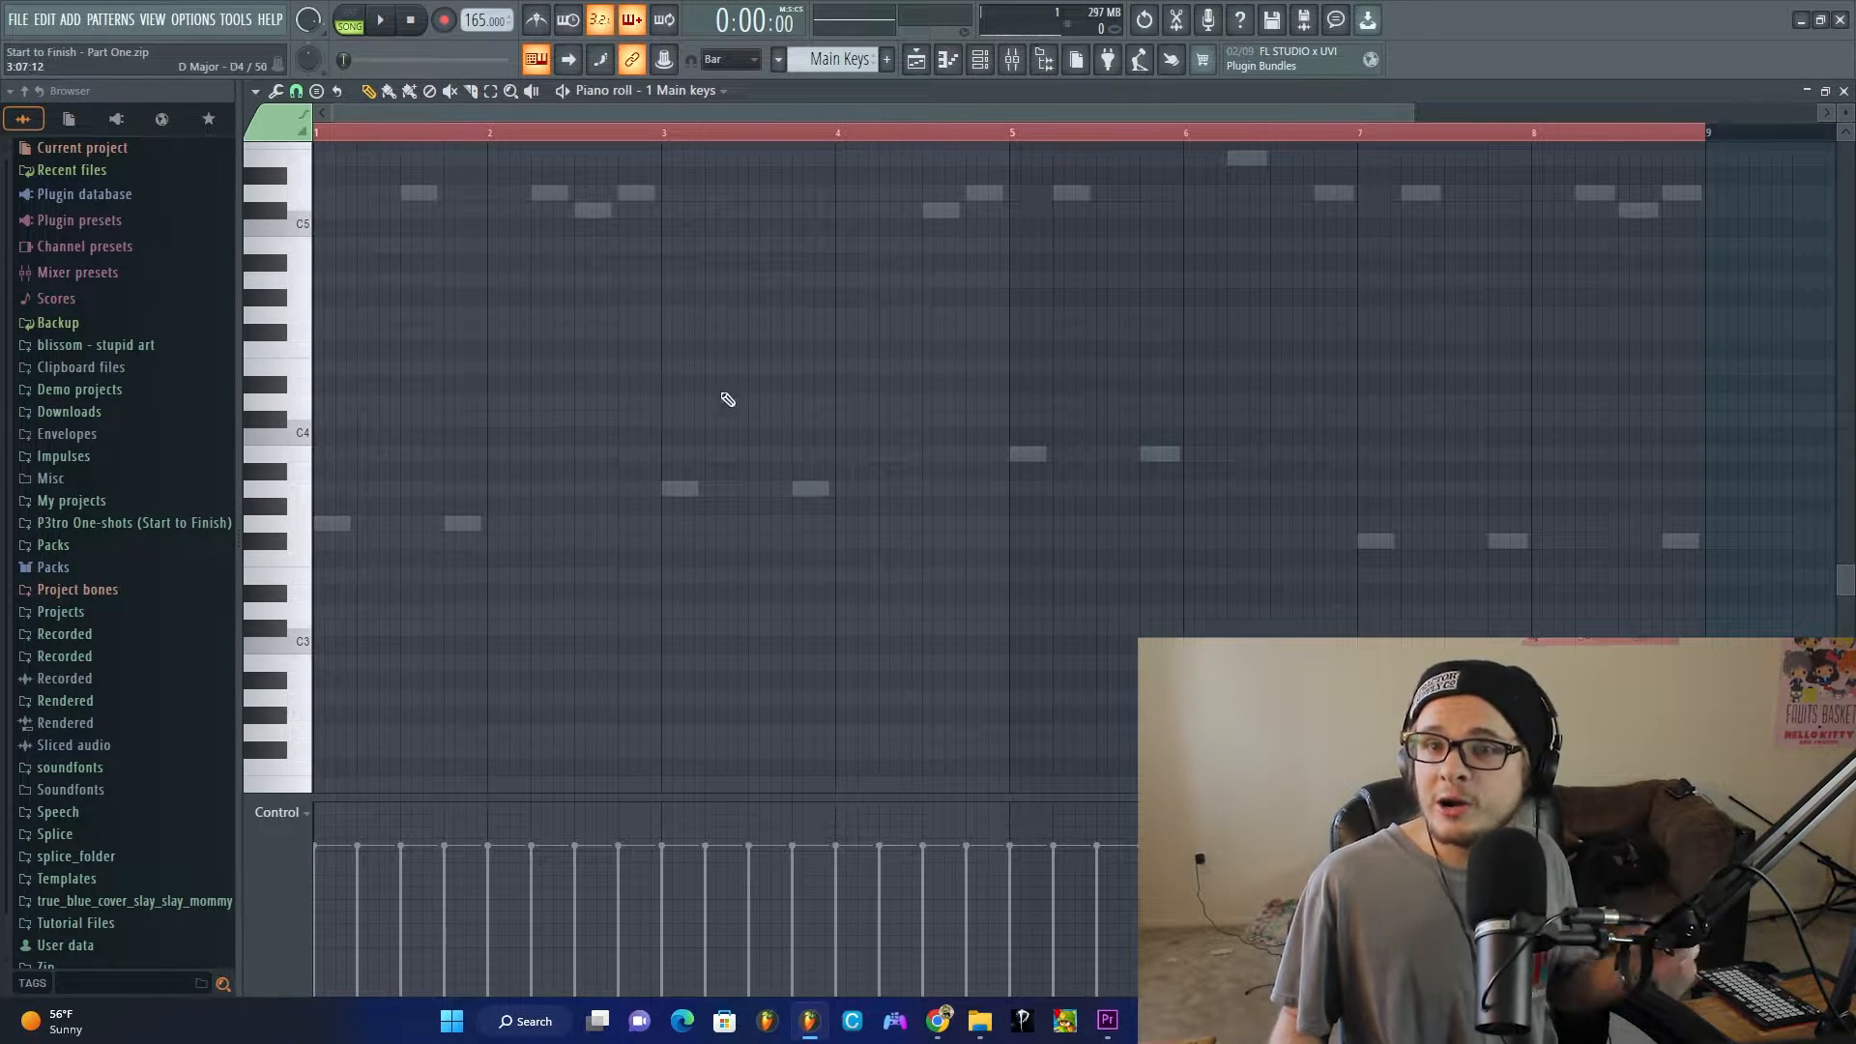
{"action": "left_click", "coordinate": [332, 523]}
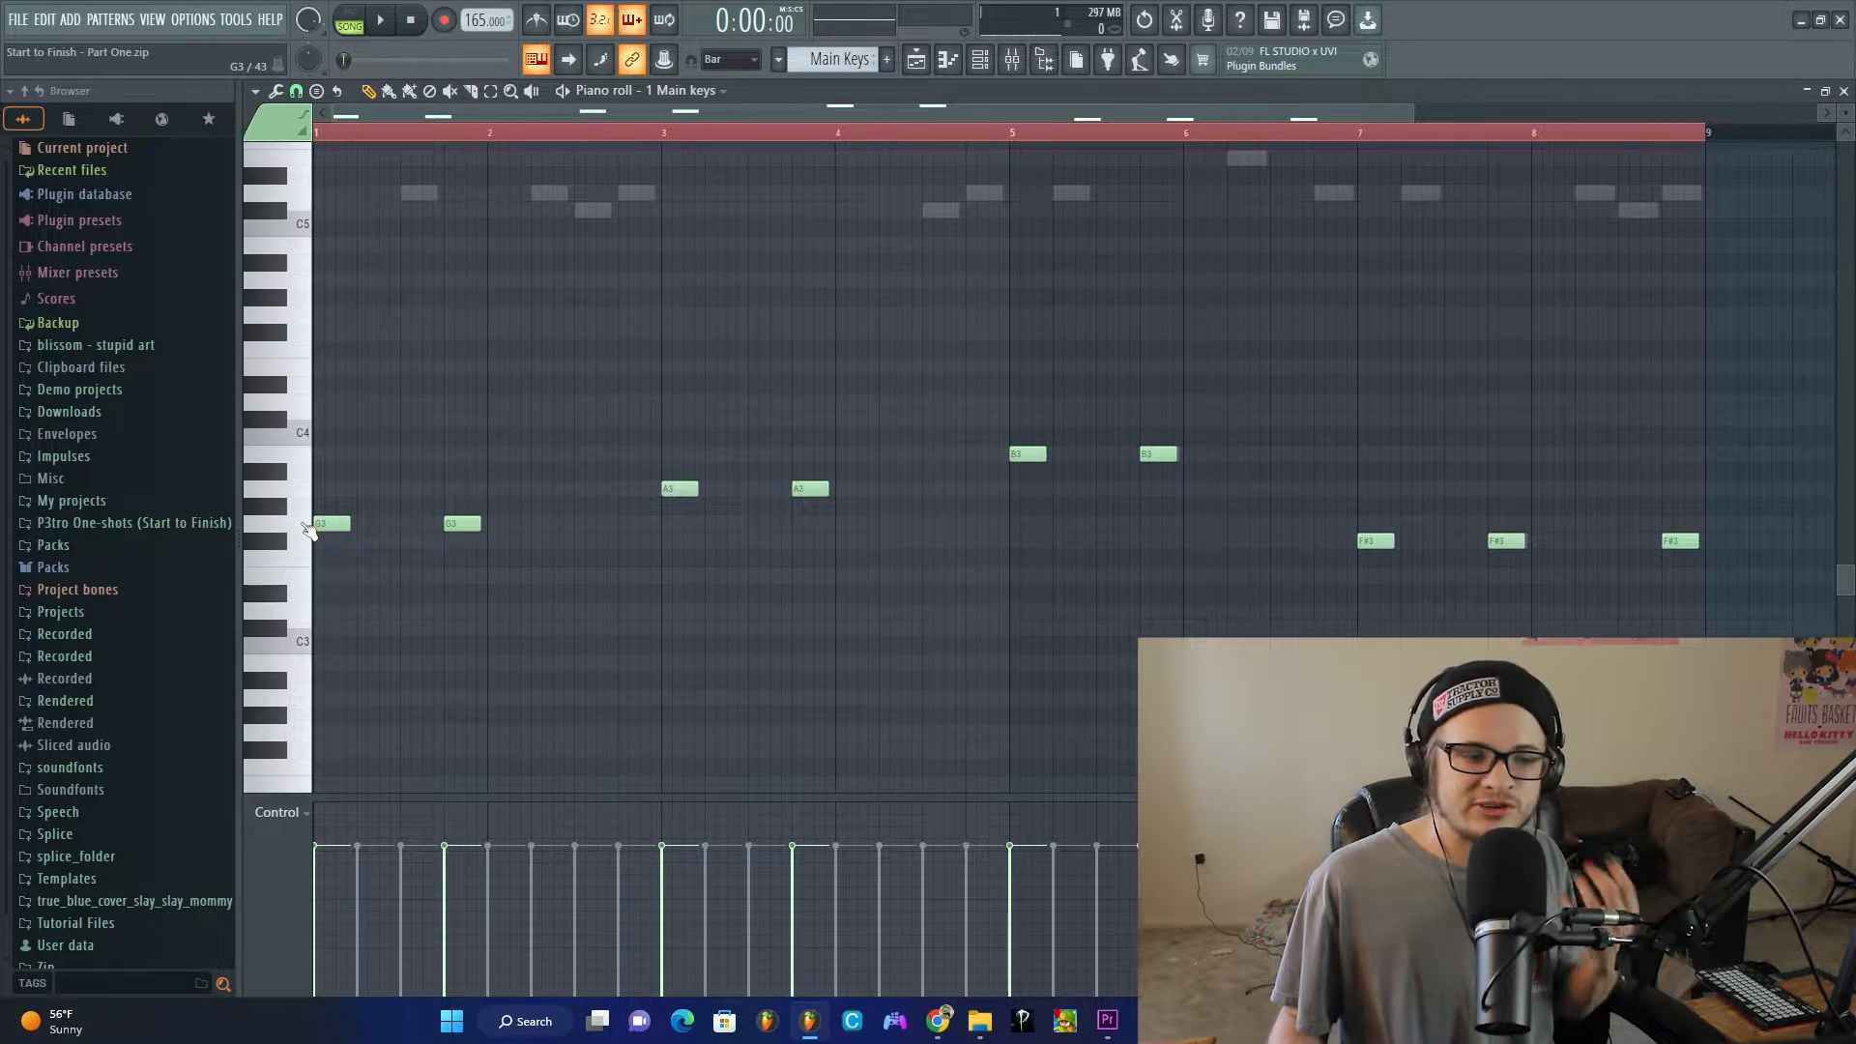
{"action": "left_click", "coordinate": [672, 493]}
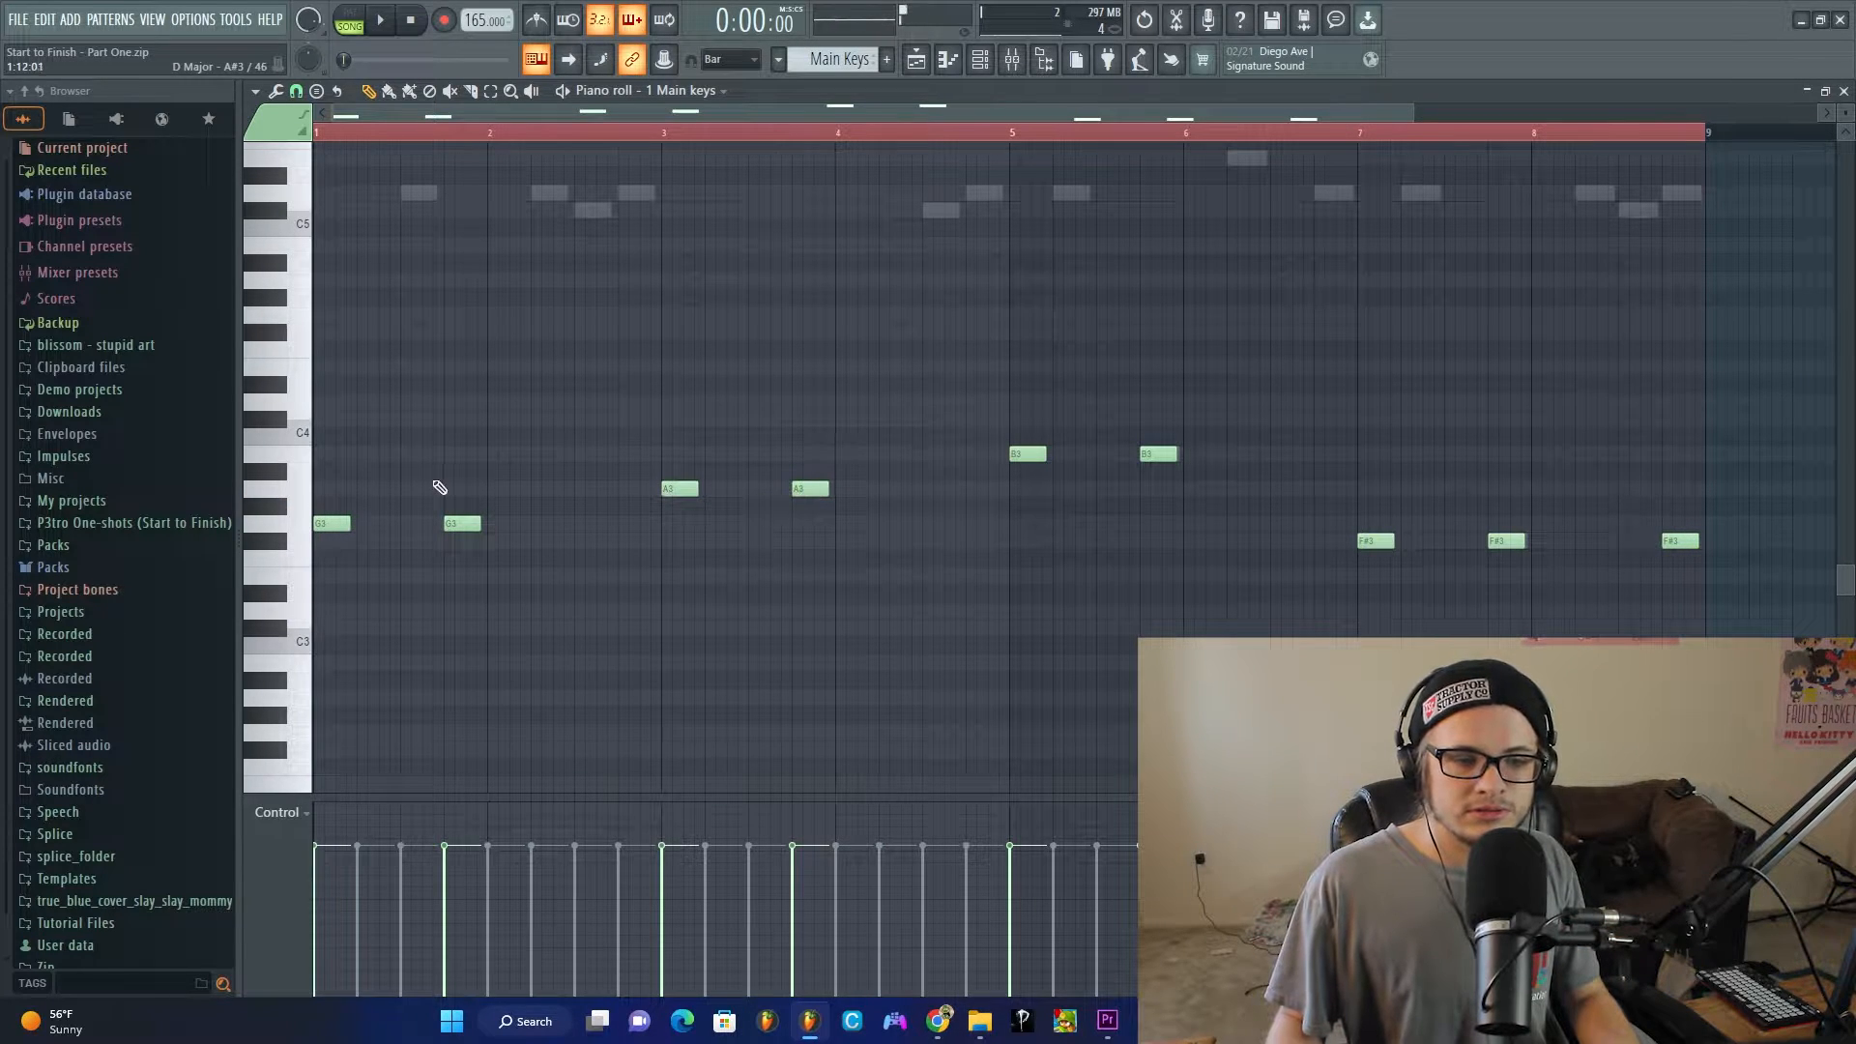
Step: Audition the B3 and F#3 keys and examine the remaining ghost notes above the low notes in 1 Main keys
{"action": "left_click", "coordinate": [307, 460]}
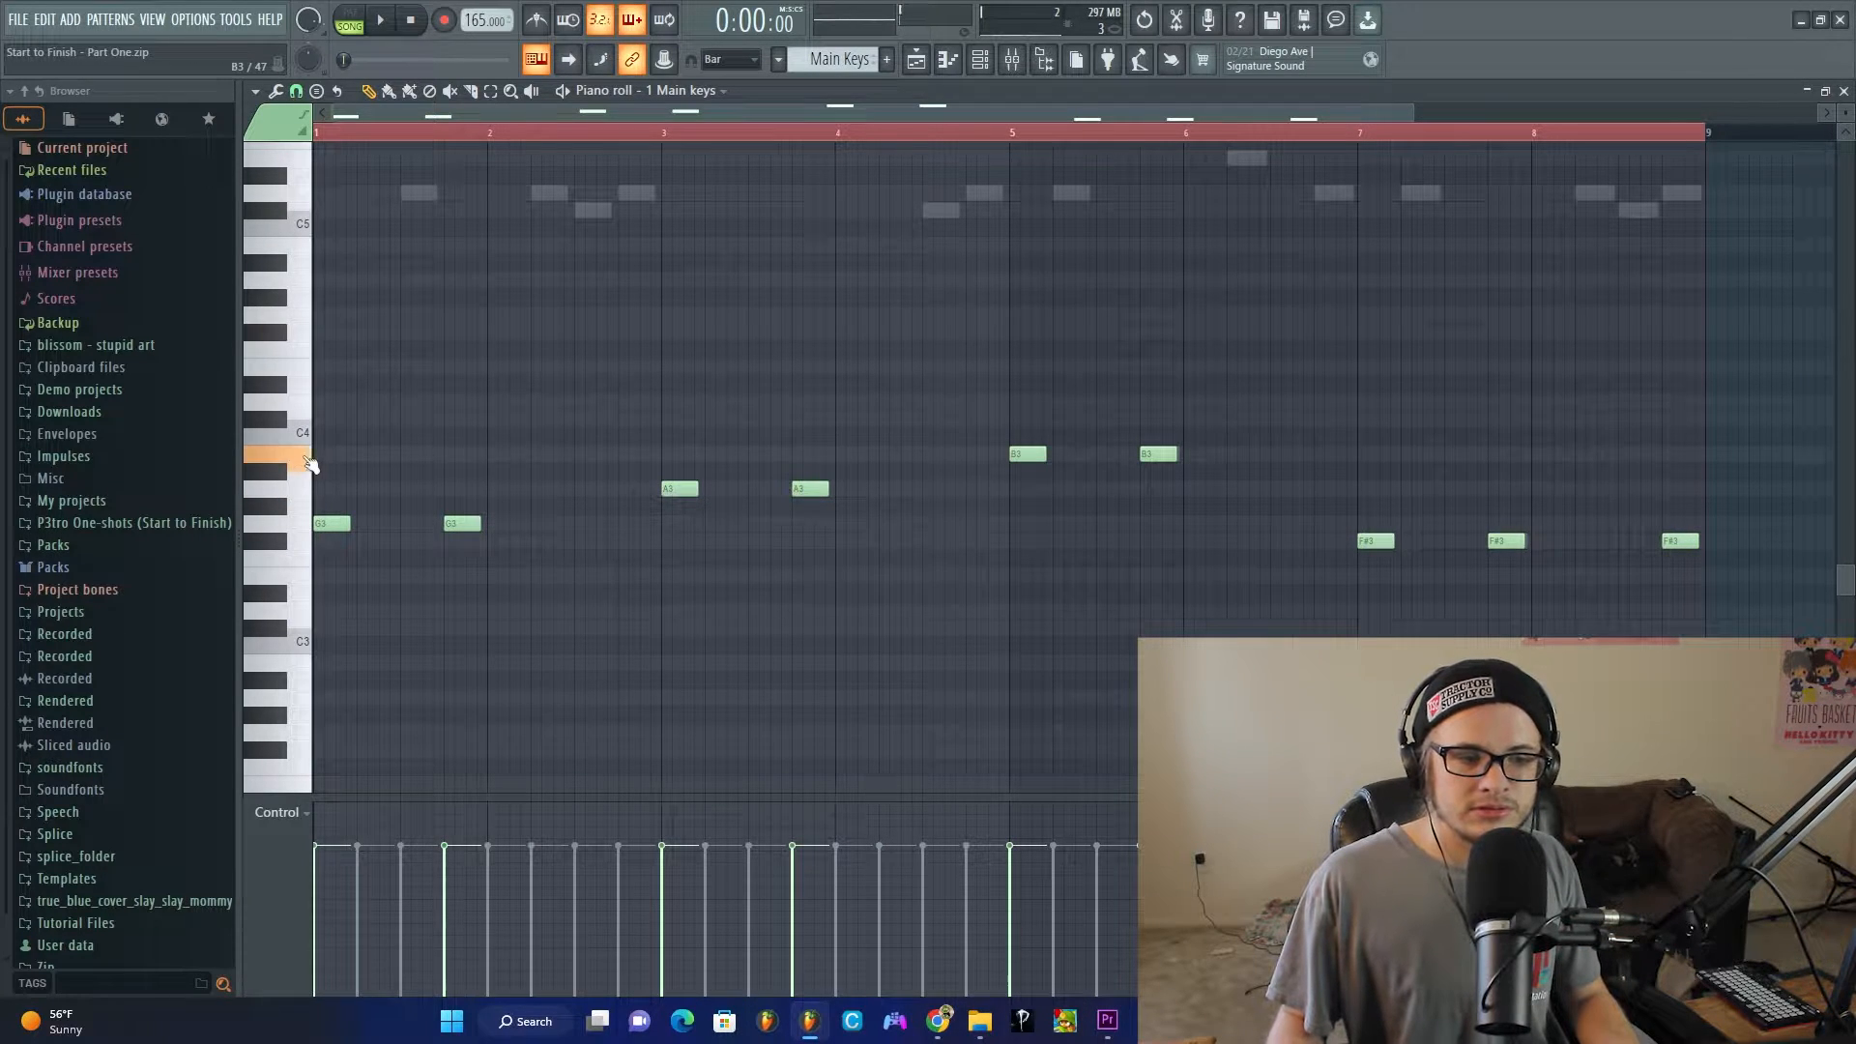
{"action": "left_click", "coordinate": [286, 549]}
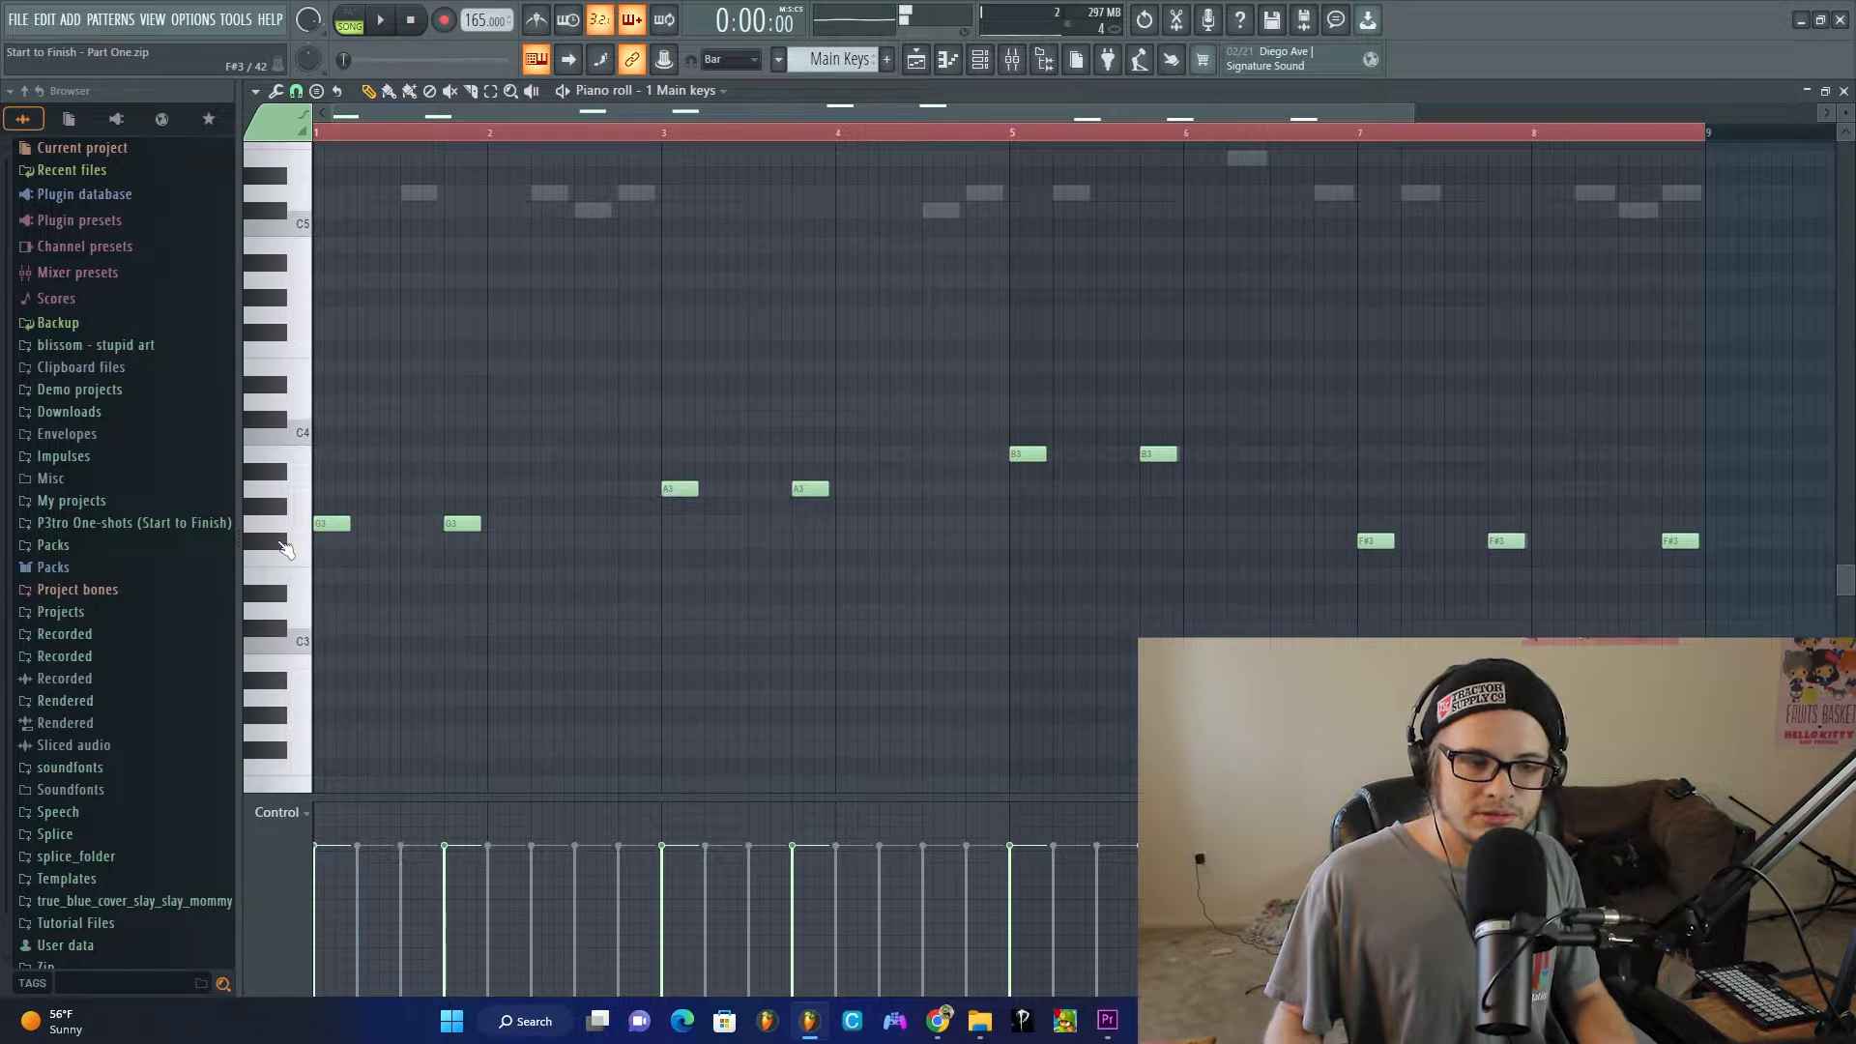
{"action": "scroll", "coordinate": [583, 569], "scroll_direction": "up", "scroll_amount": 4}
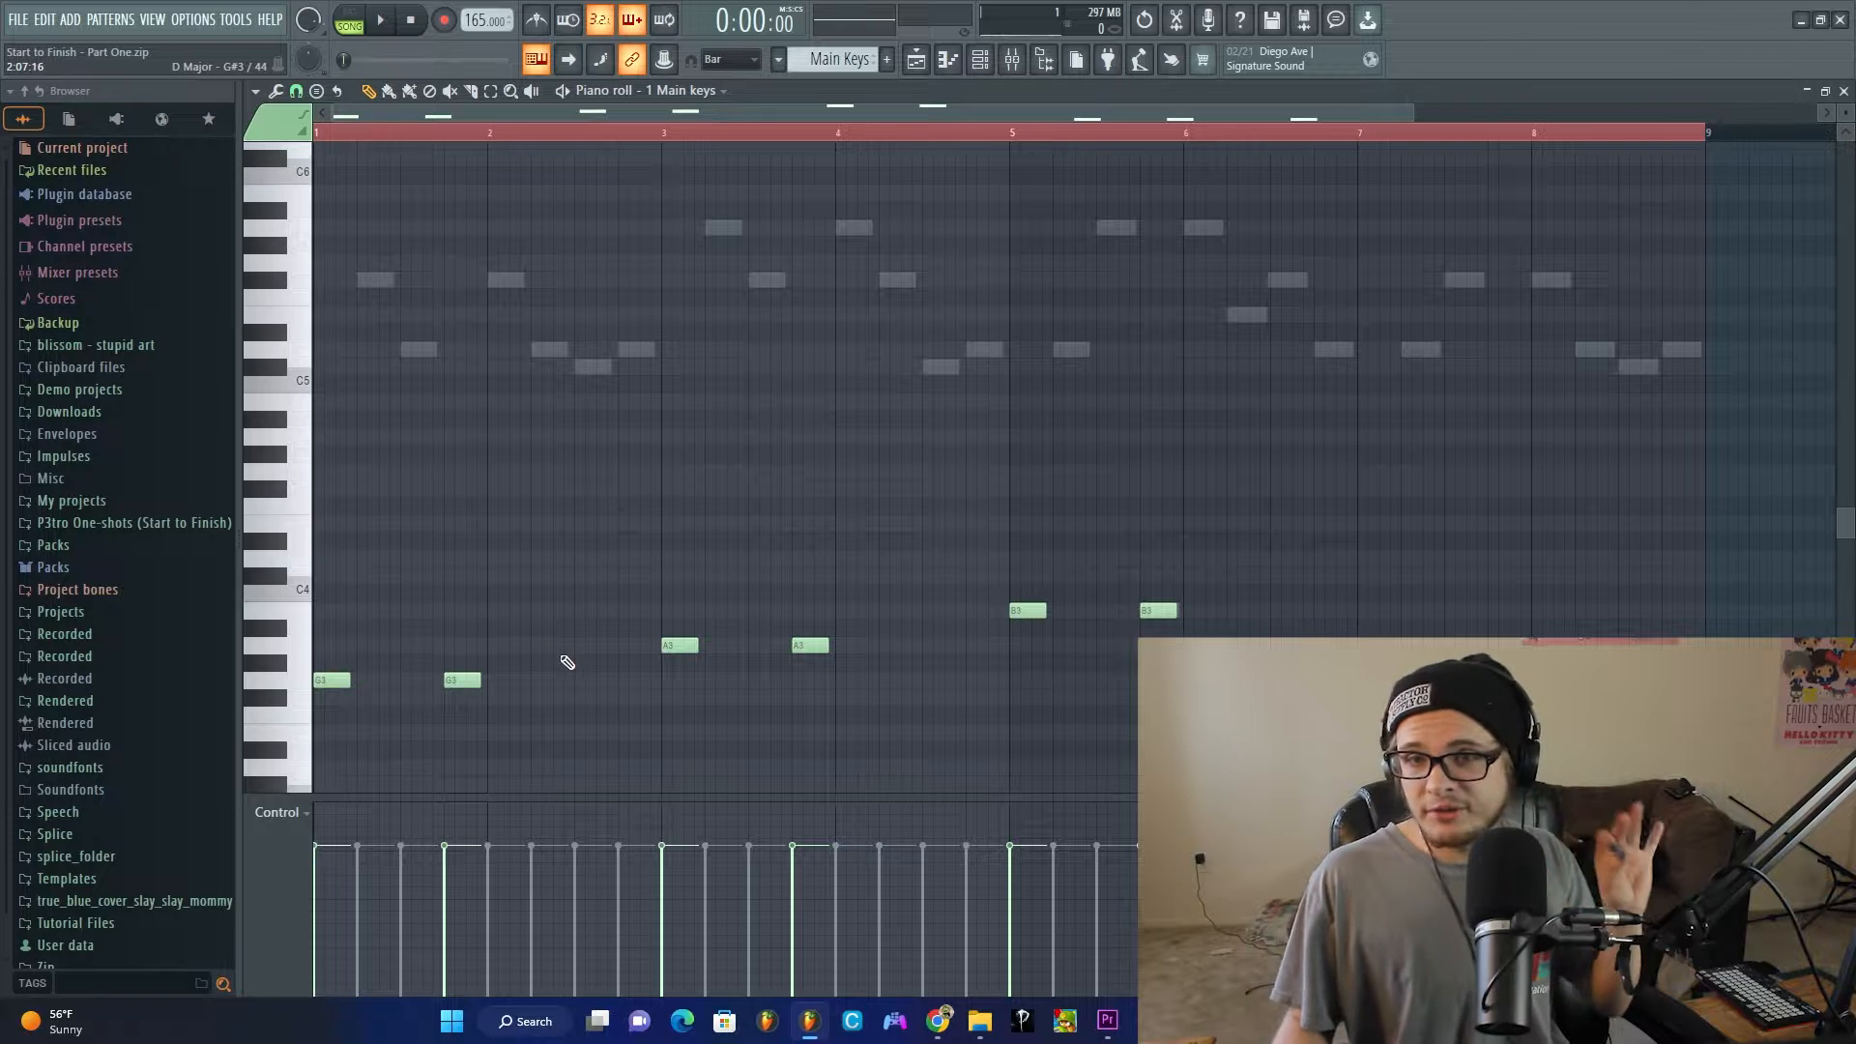
{"action": "scroll", "coordinate": [851, 599], "scroll_direction": "up", "scroll_amount": 4}
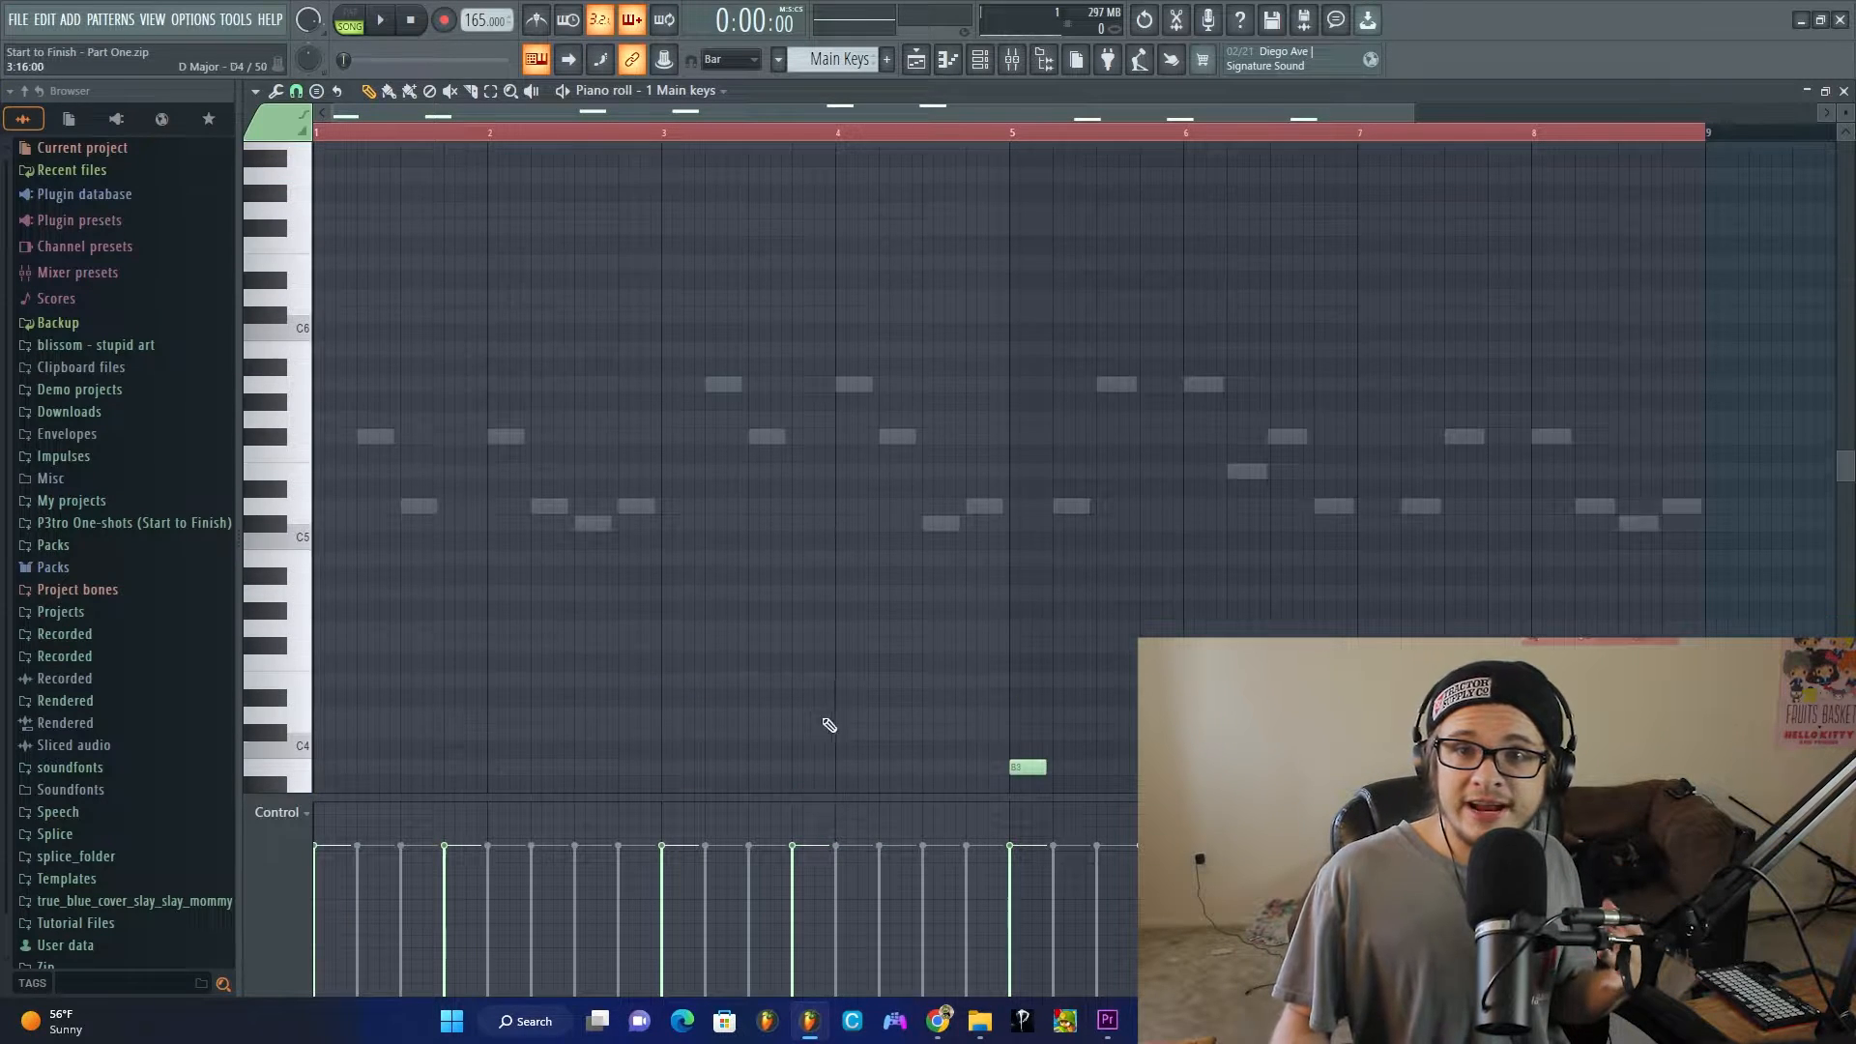
{"action": "scroll", "coordinate": [796, 572], "scroll_direction": "down", "scroll_amount": 3}
{"action": "scroll", "coordinate": [821, 444], "scroll_direction": "down", "scroll_amount": 3}
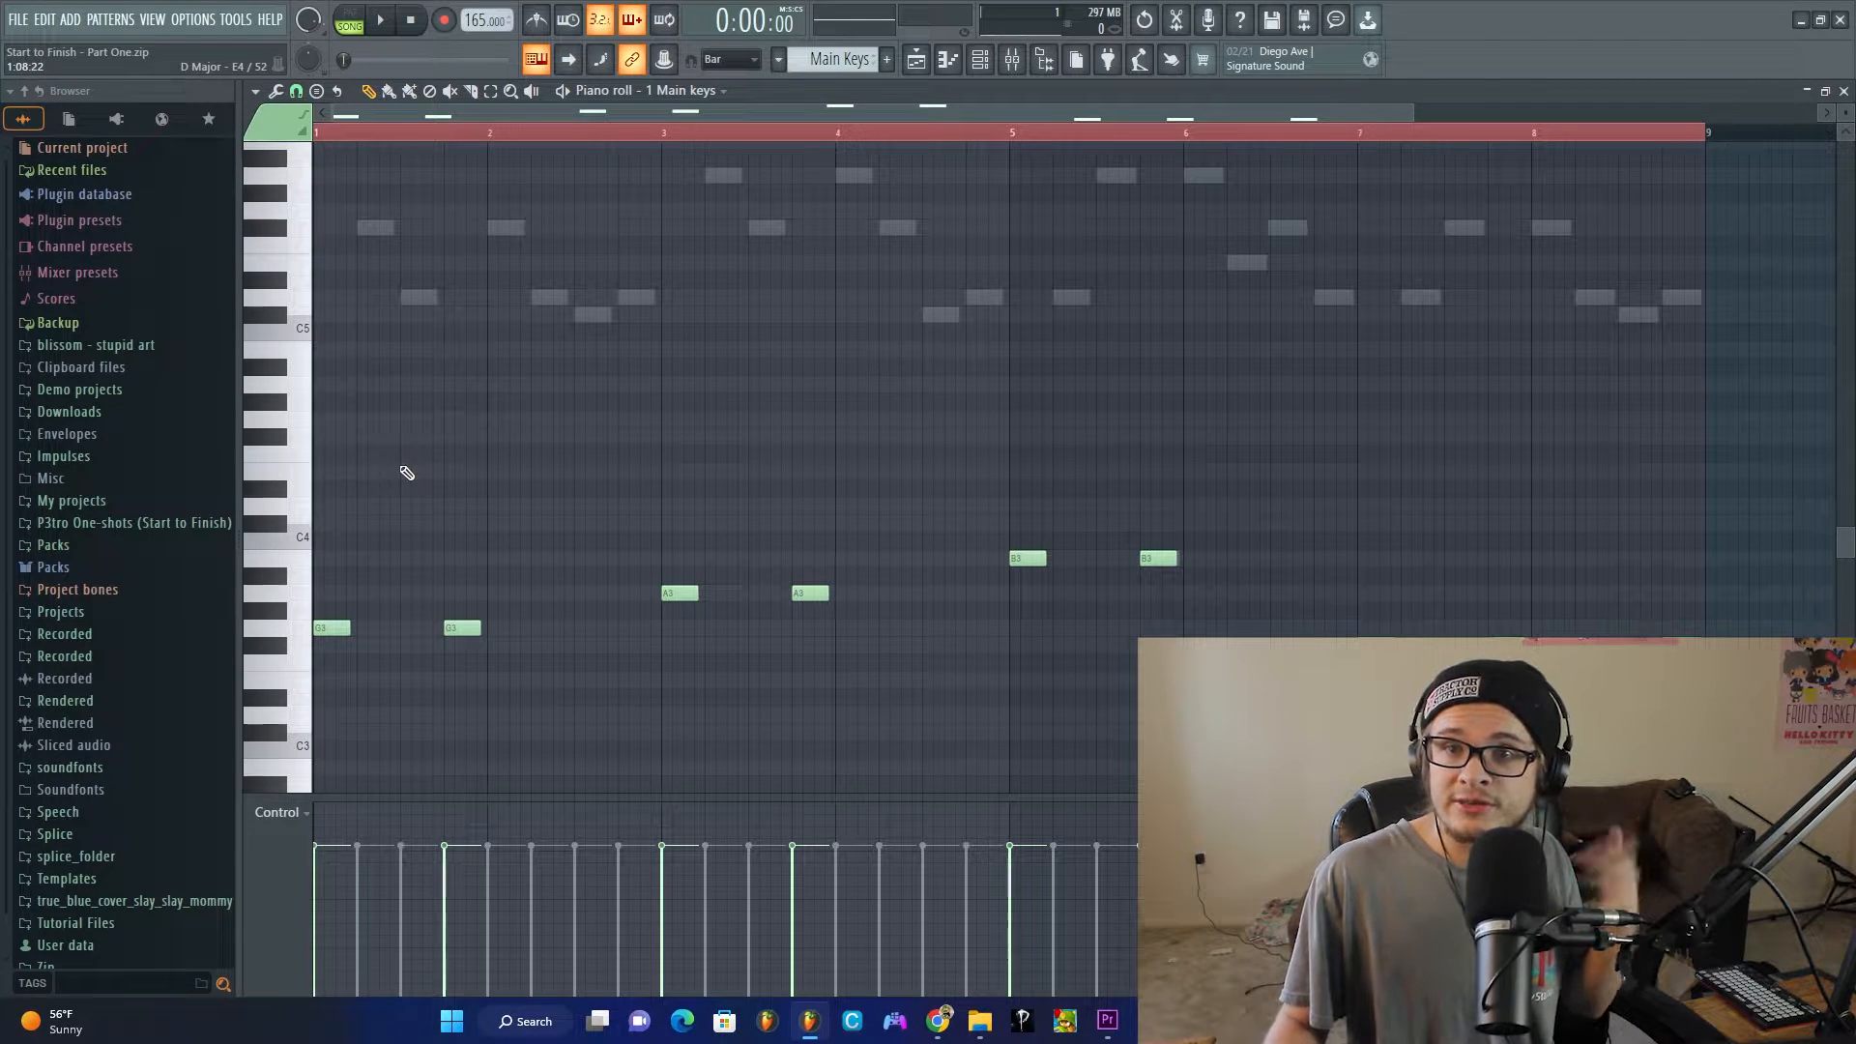
{"action": "scroll", "coordinate": [405, 268], "scroll_direction": "up", "scroll_amount": 1}
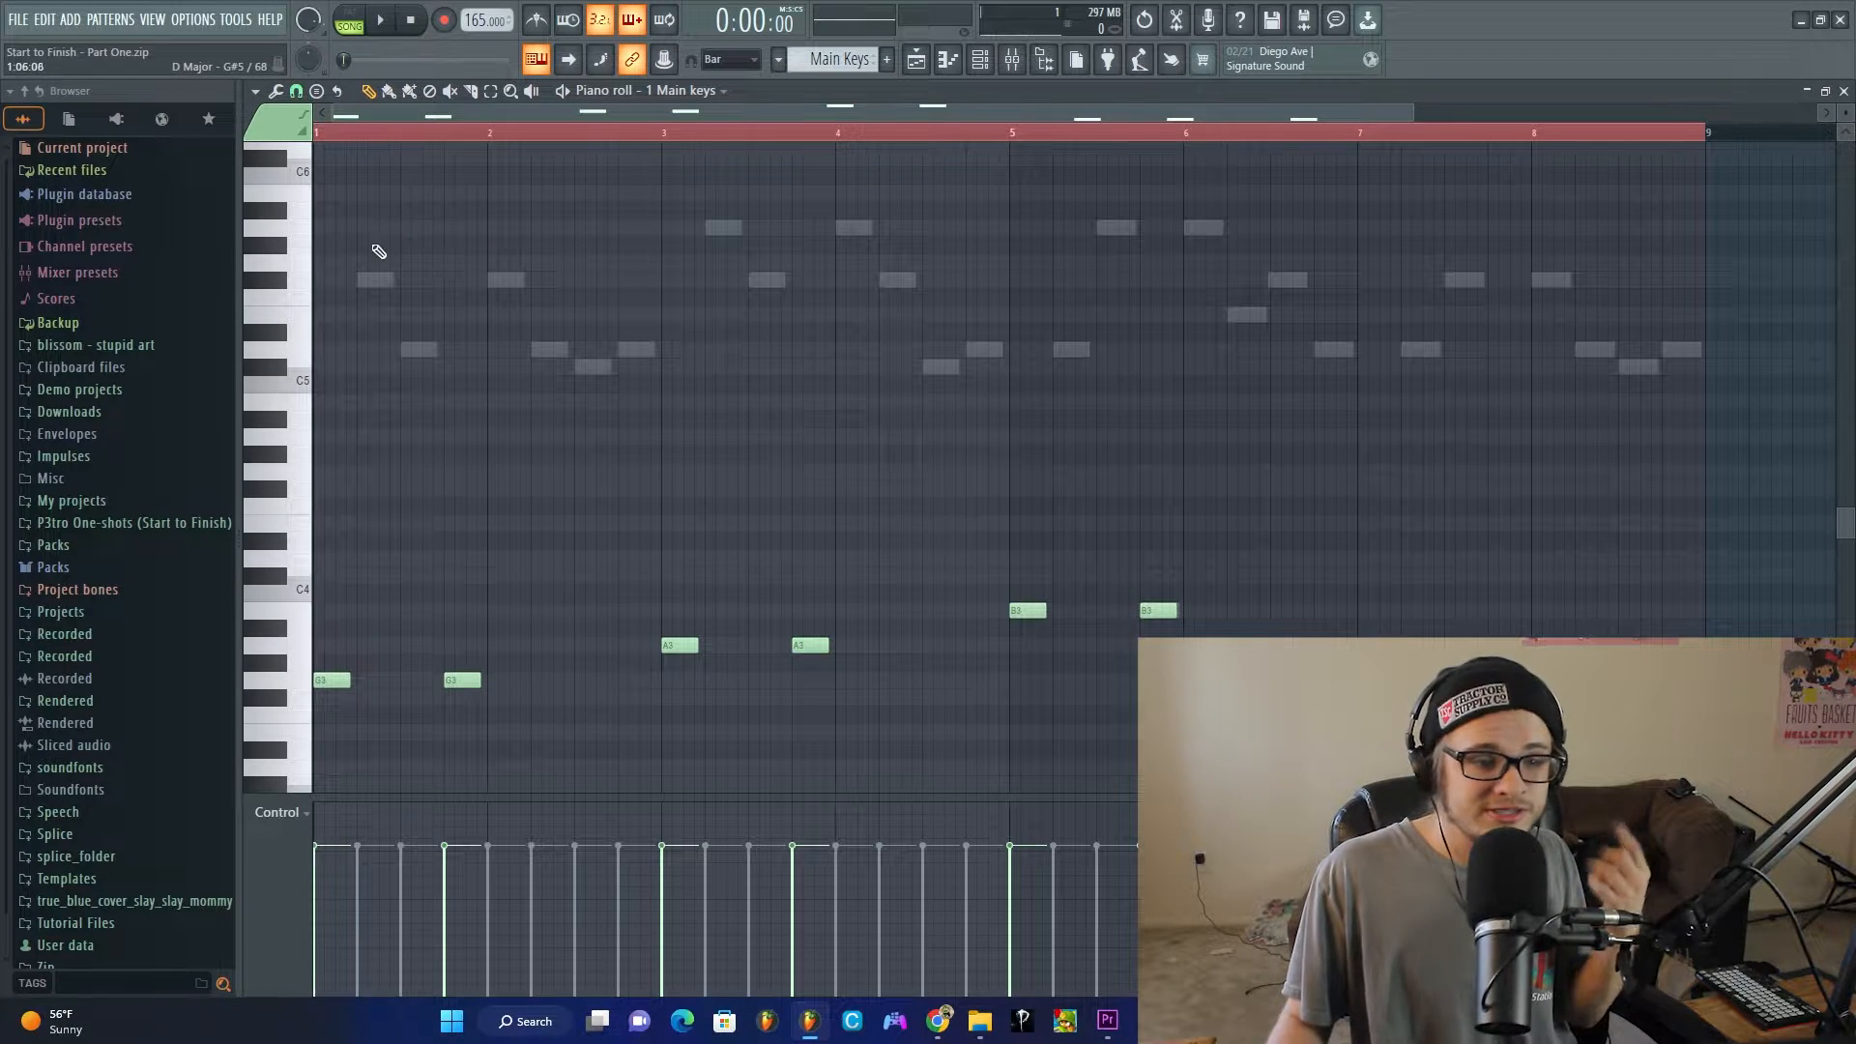
Step: Place the remaining upper notes over the ghost notes, ending with D5 and F#5 in bar 7 and F#5, D5, C#5, D5 in bar 8
{"action": "key", "text": "space"}
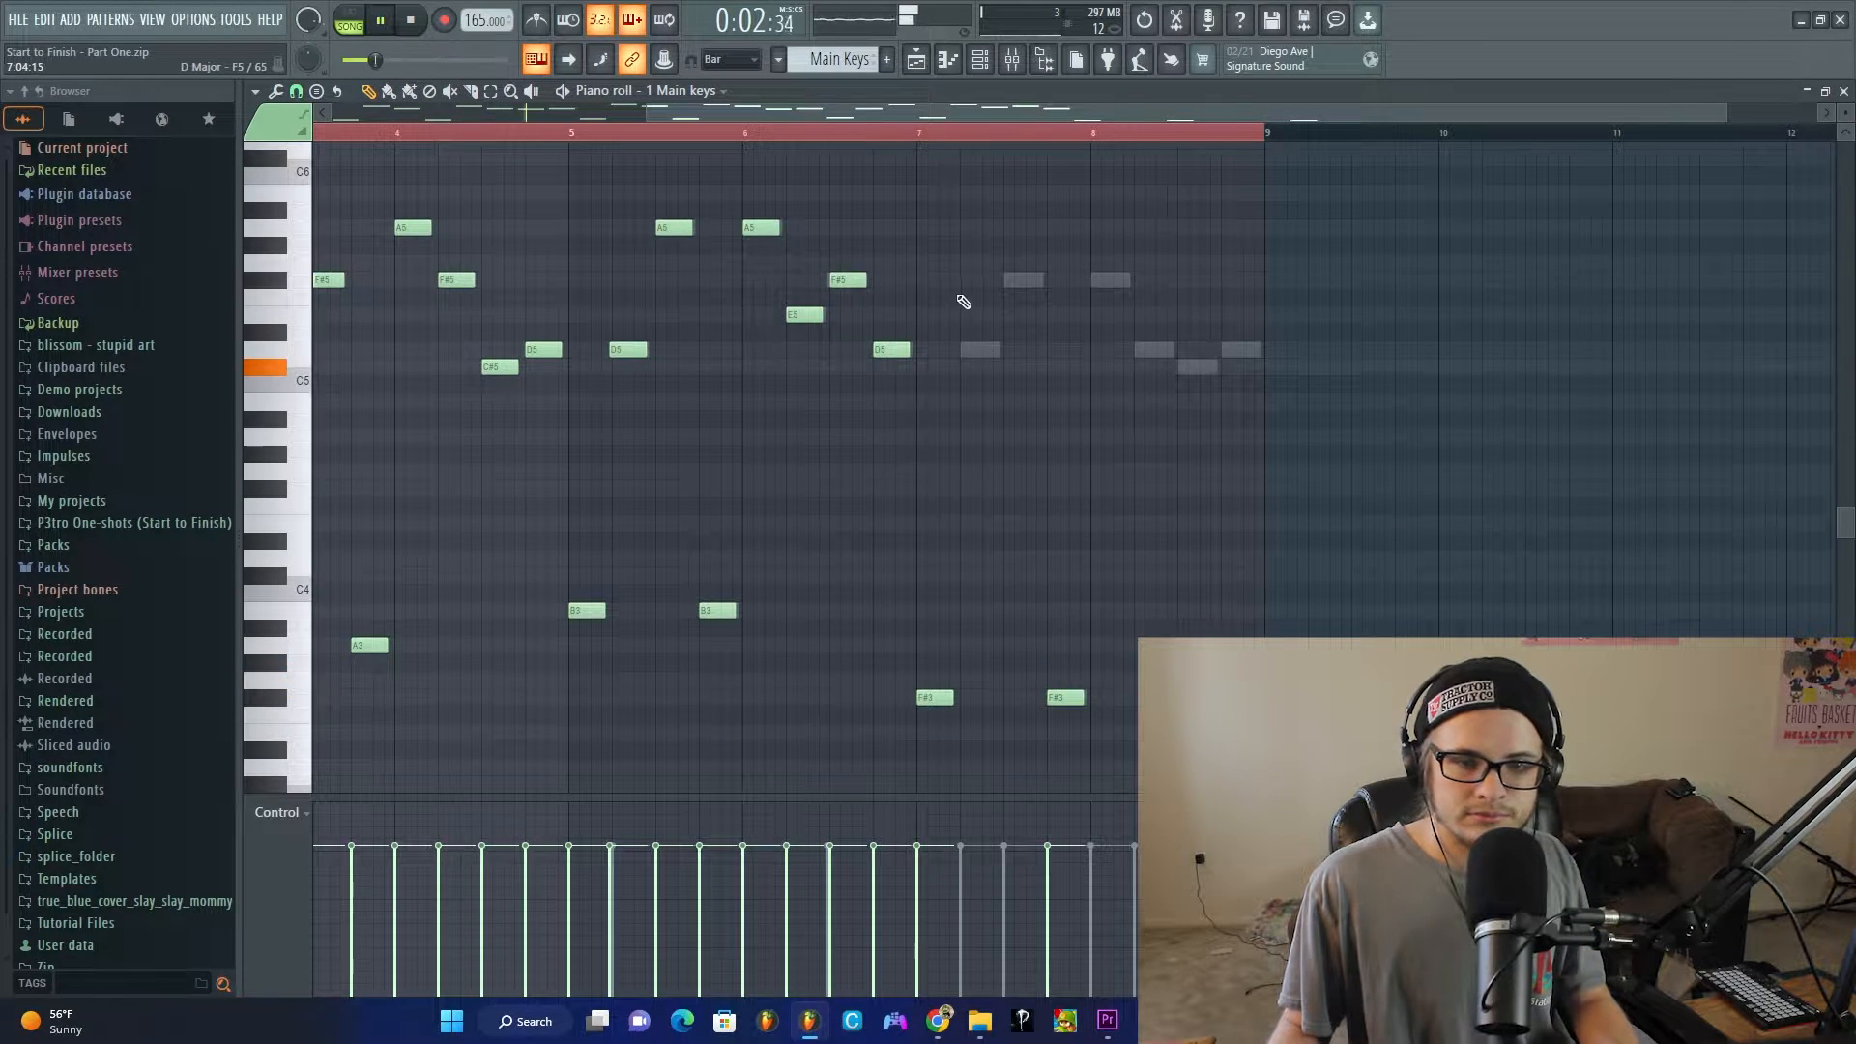
{"action": "left_click", "coordinate": [963, 349]}
{"action": "left_click", "coordinate": [1000, 280]}
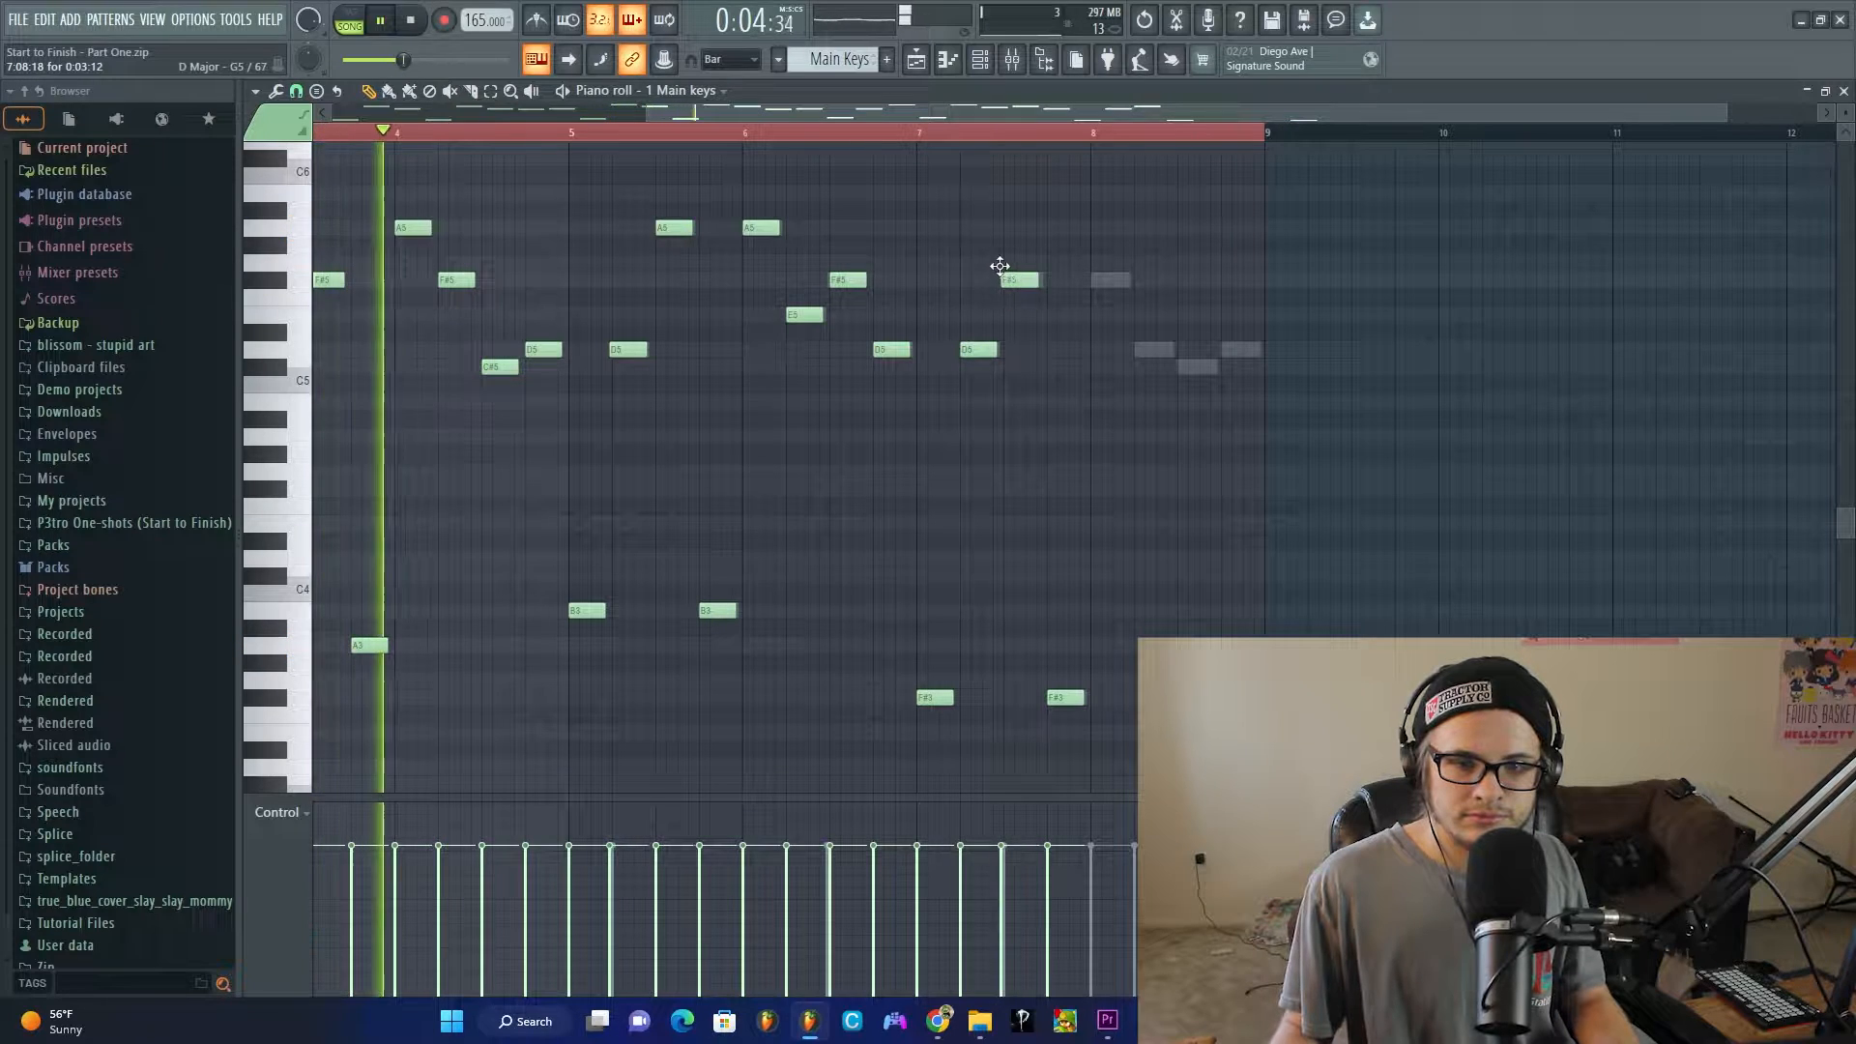
{"action": "left_click", "coordinate": [1098, 280]}
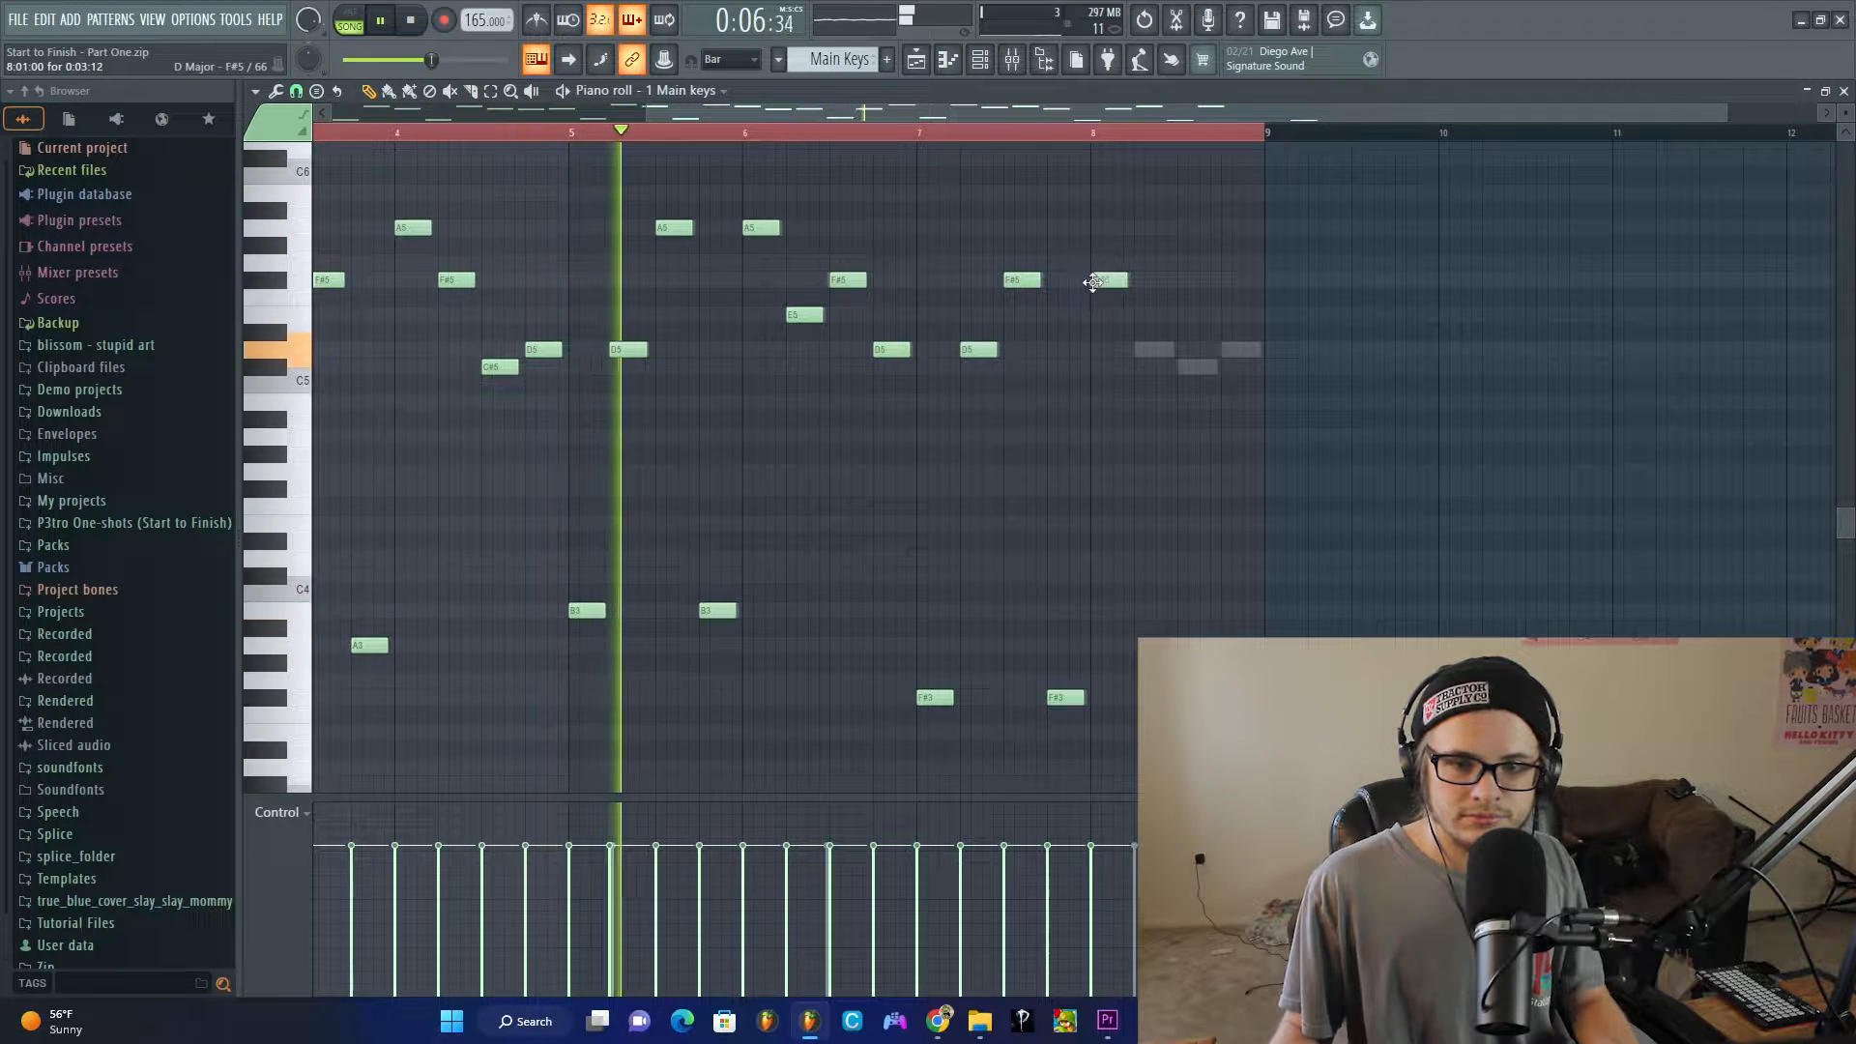
{"action": "left_click", "coordinate": [1138, 351]}
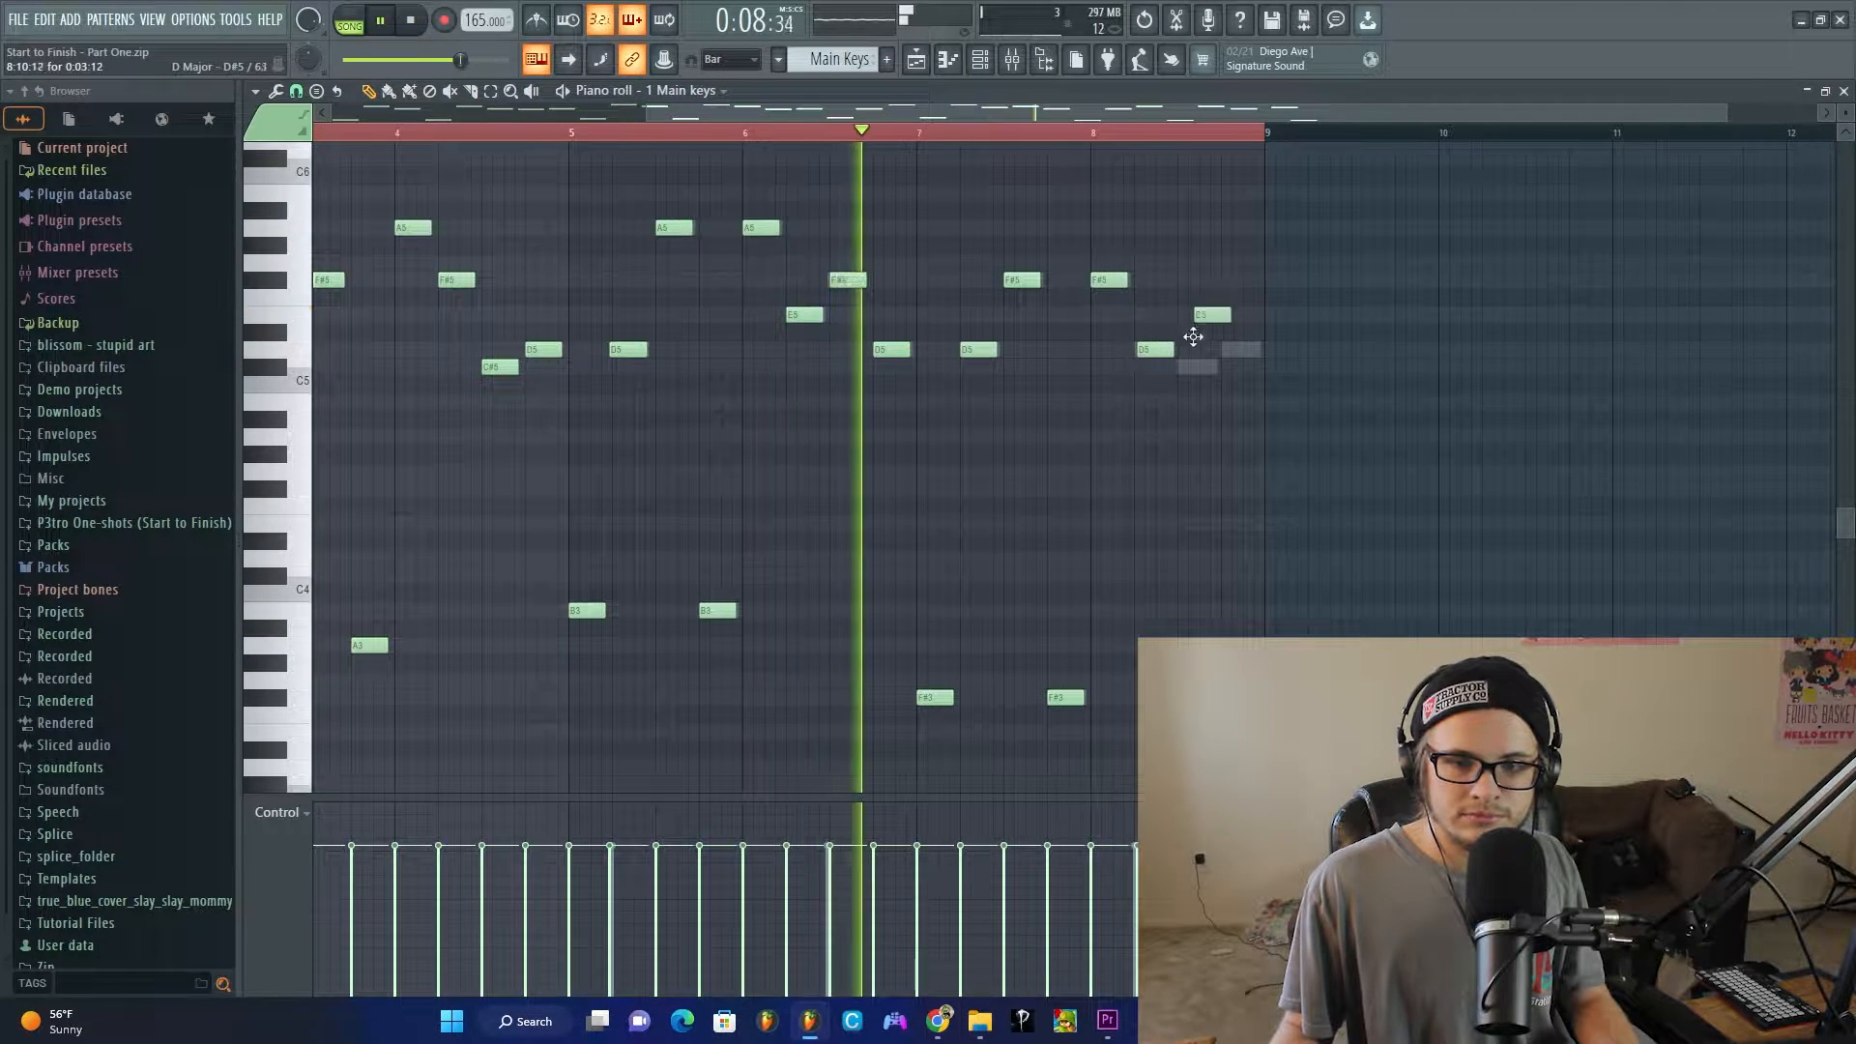
{"action": "left_click", "coordinate": [1195, 367]}
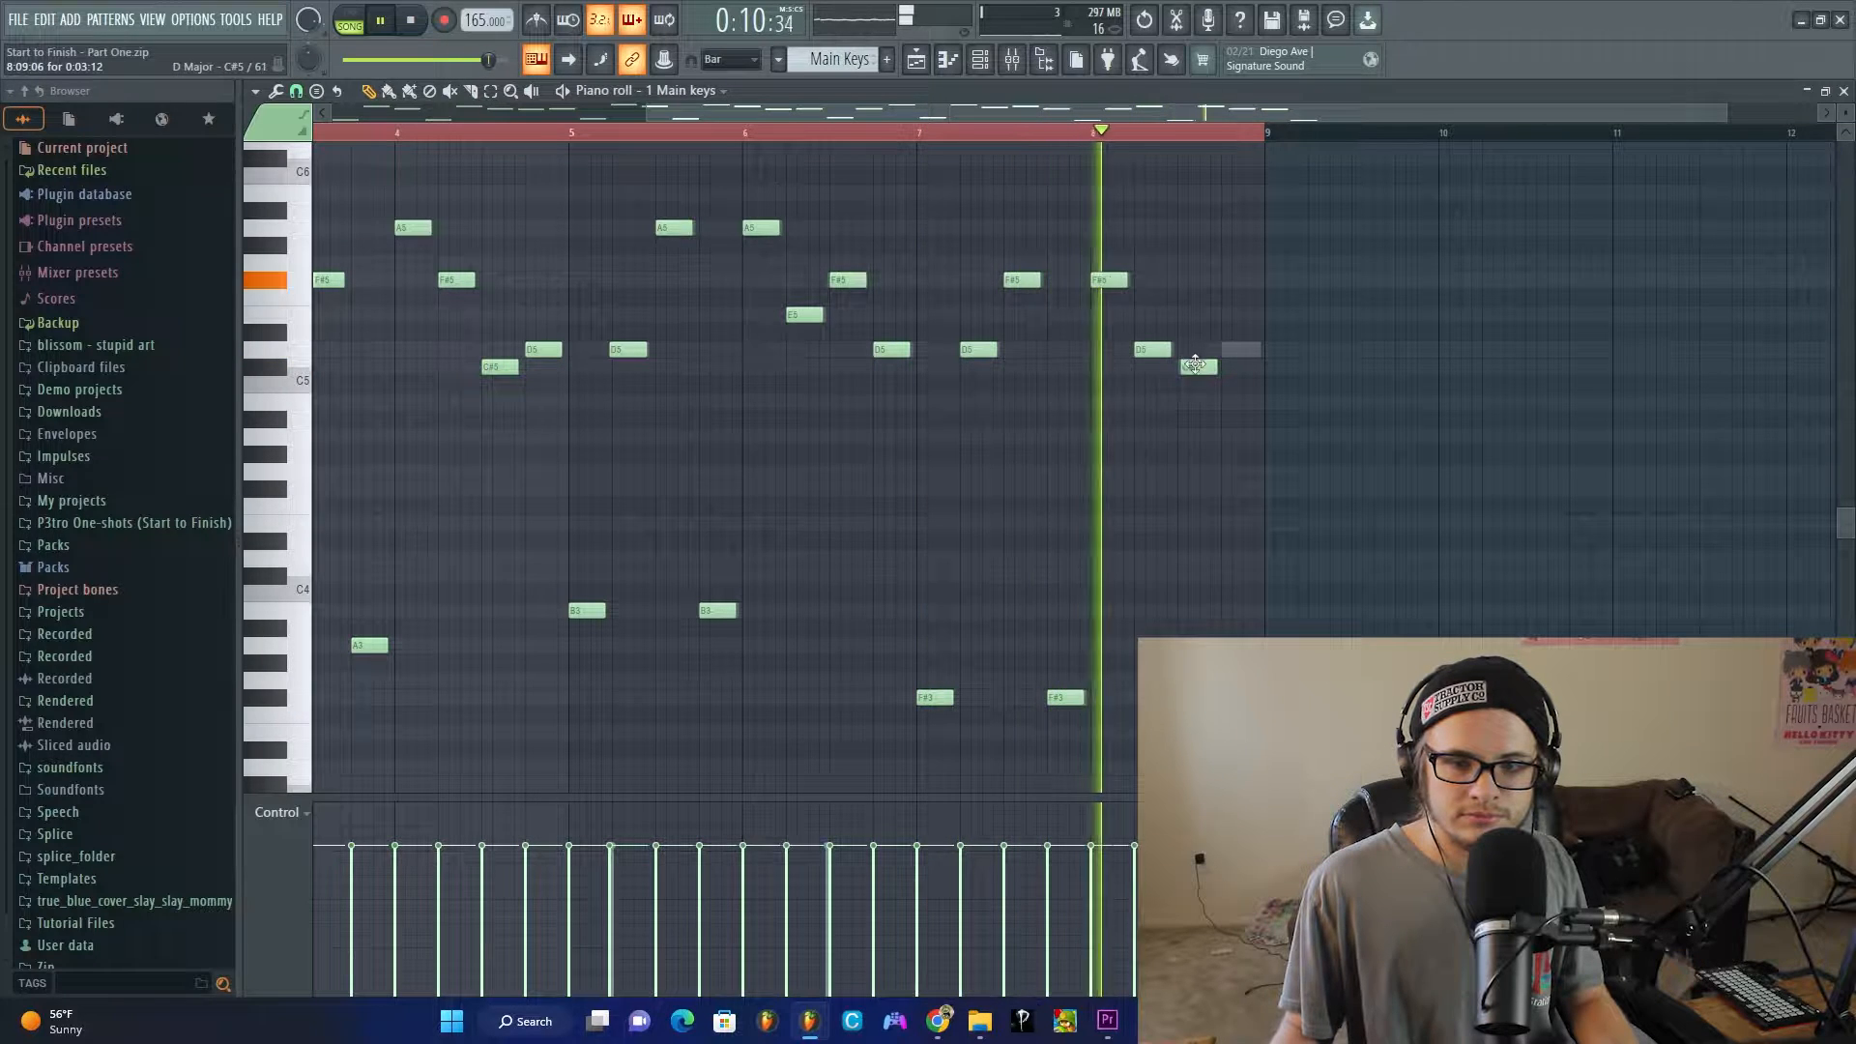
{"action": "left_click", "coordinate": [1238, 350]}
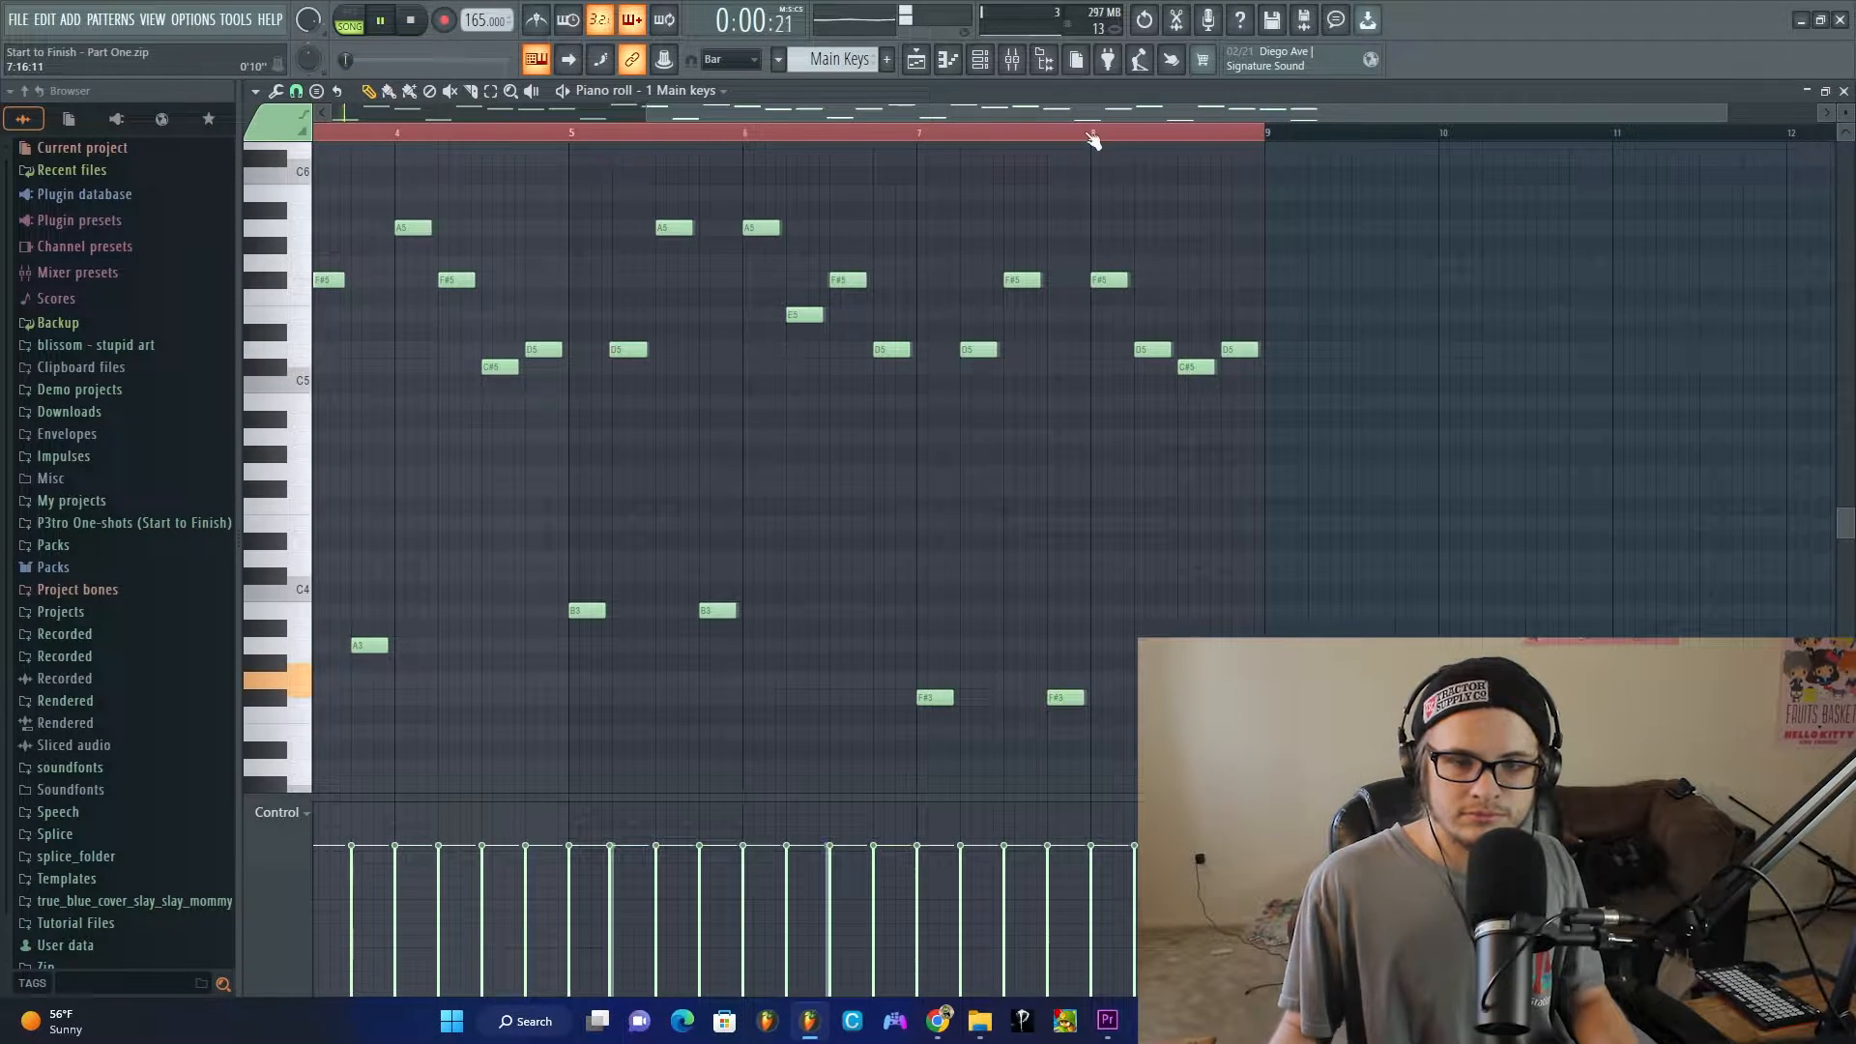
Step: Stop playback and open the volume envelope settings of the 1 Main keys channel from the channel rack
{"action": "left_click", "coordinate": [980, 59]}
{"action": "left_click", "coordinate": [980, 59]}
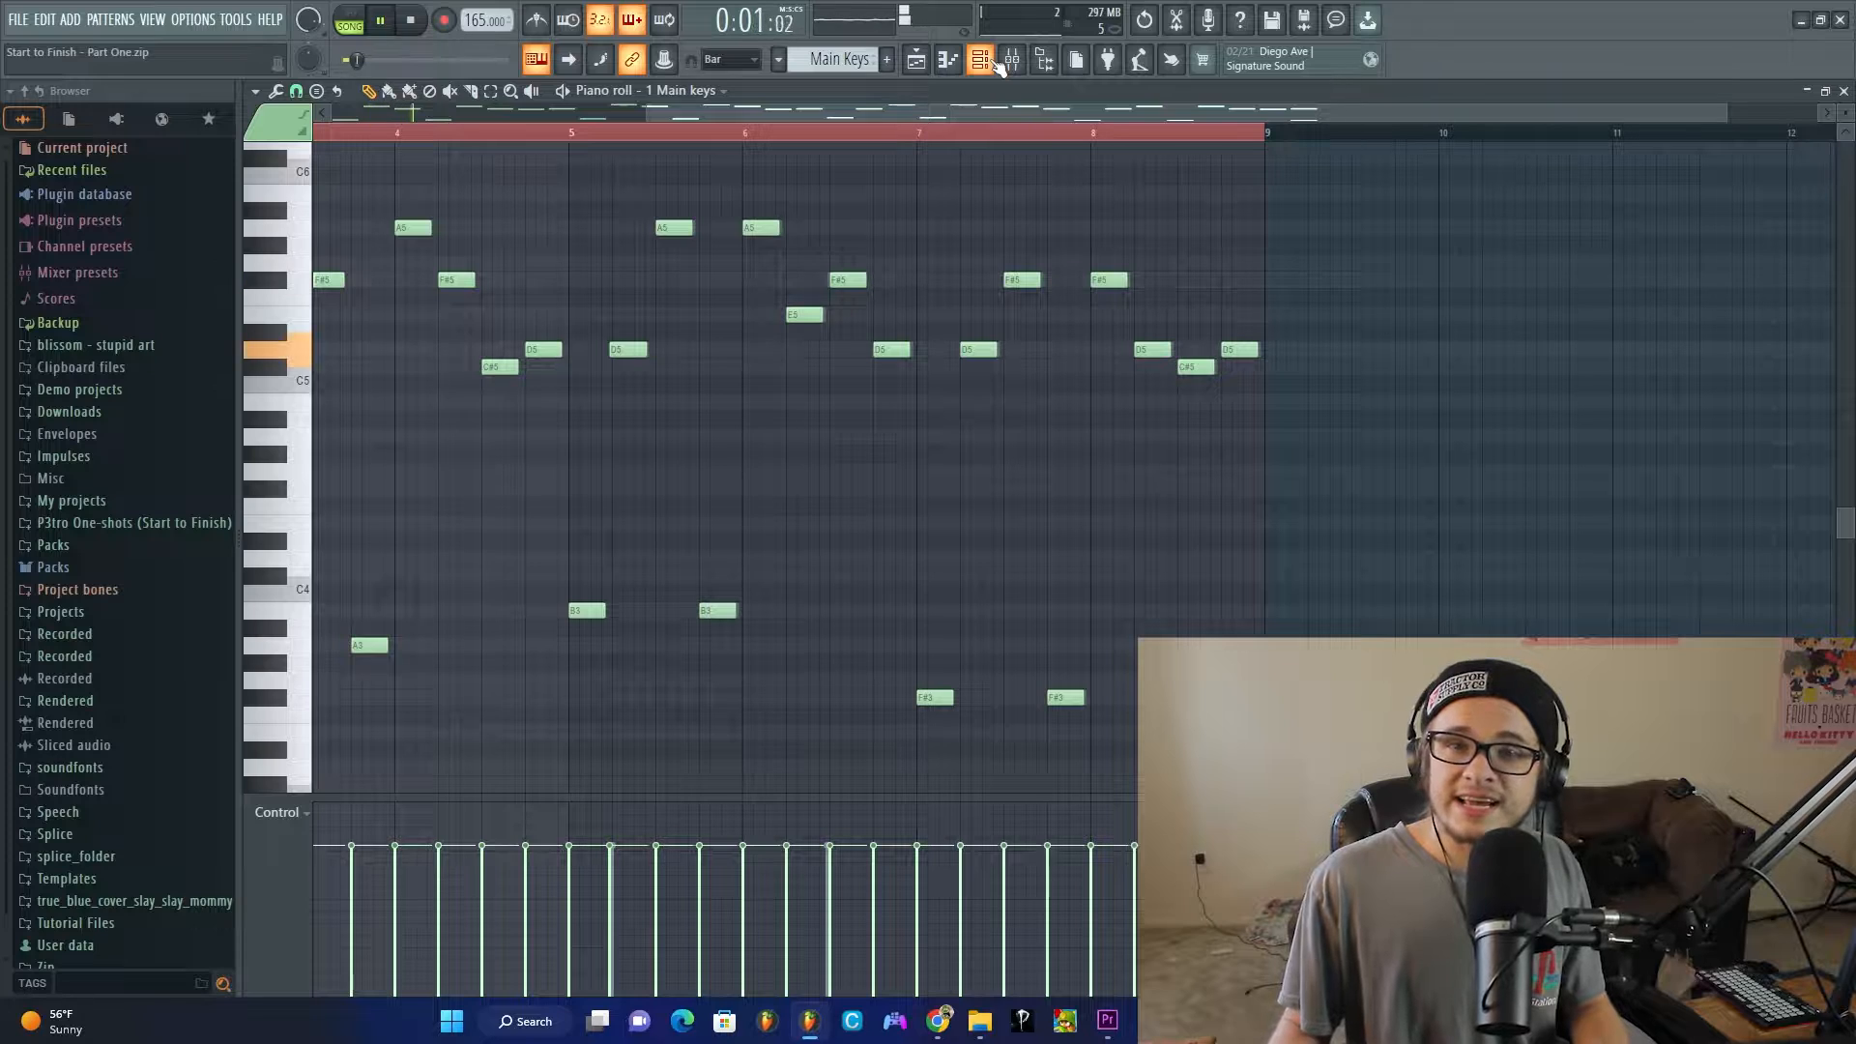
{"action": "key", "text": "space"}
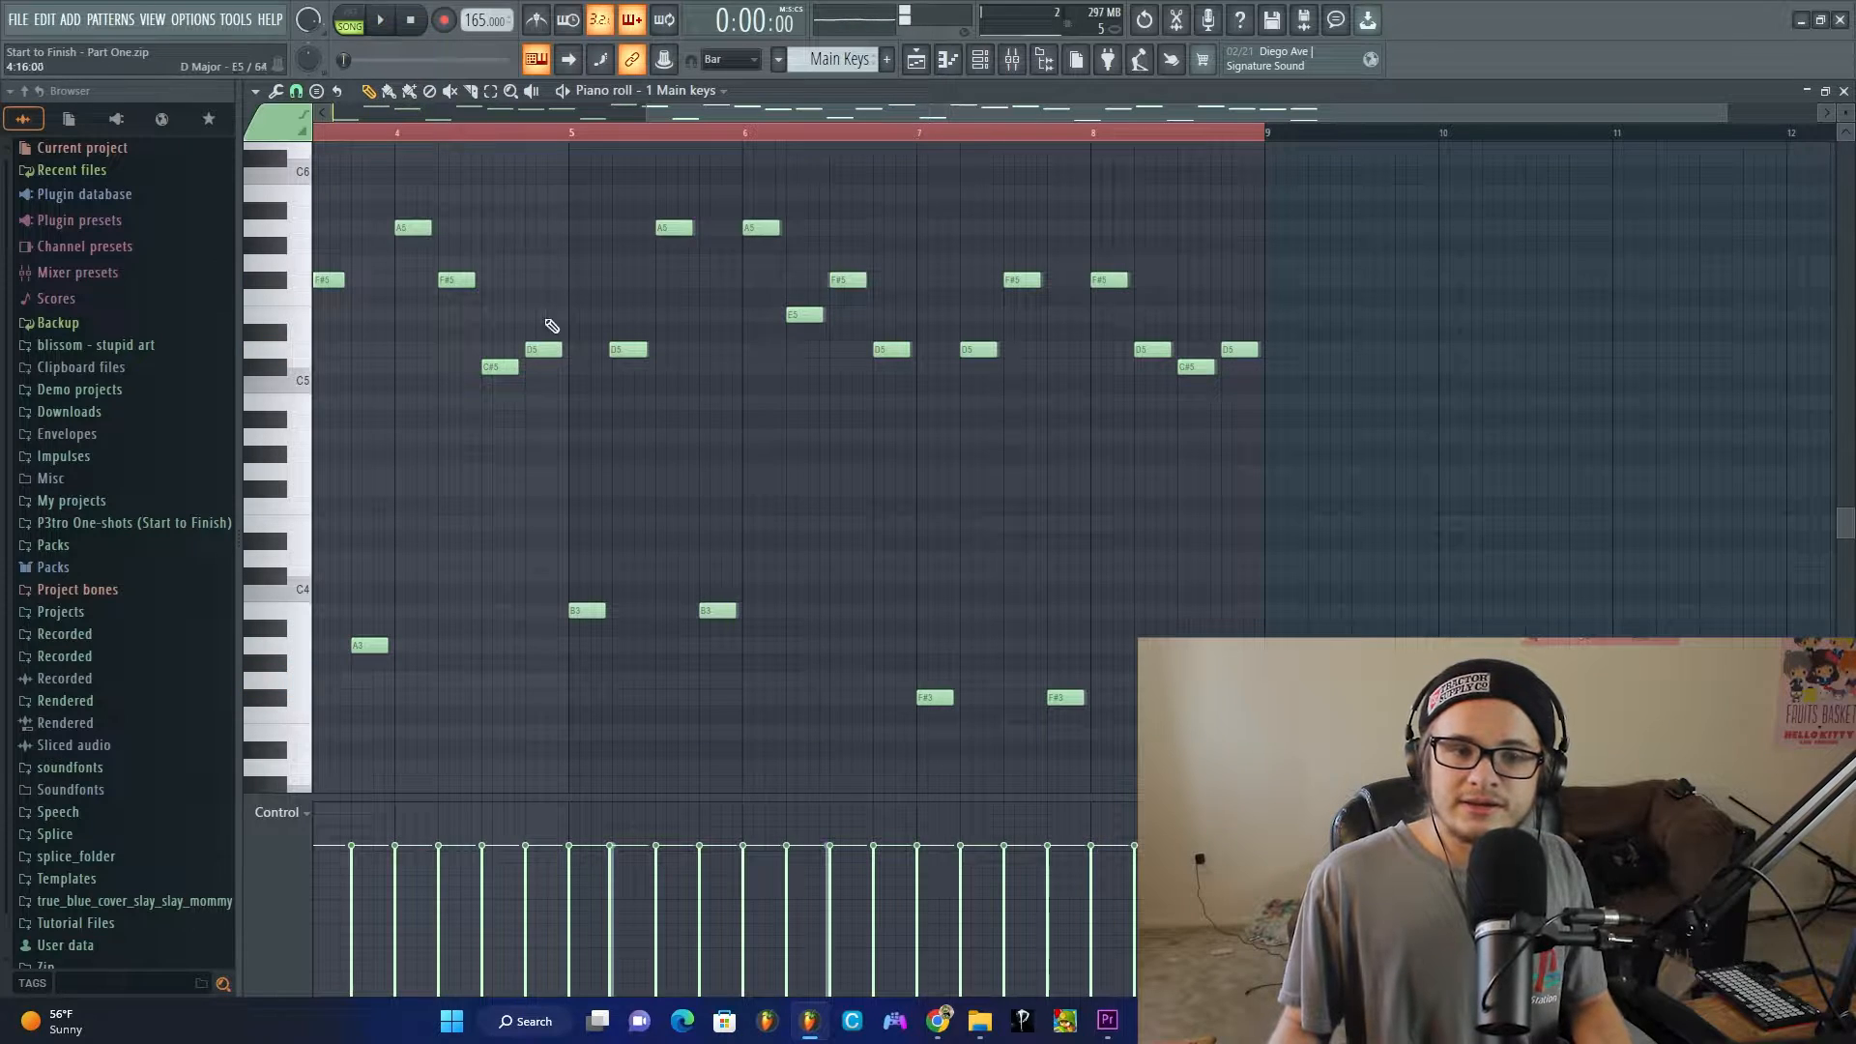
{"action": "left_click", "coordinate": [980, 60]}
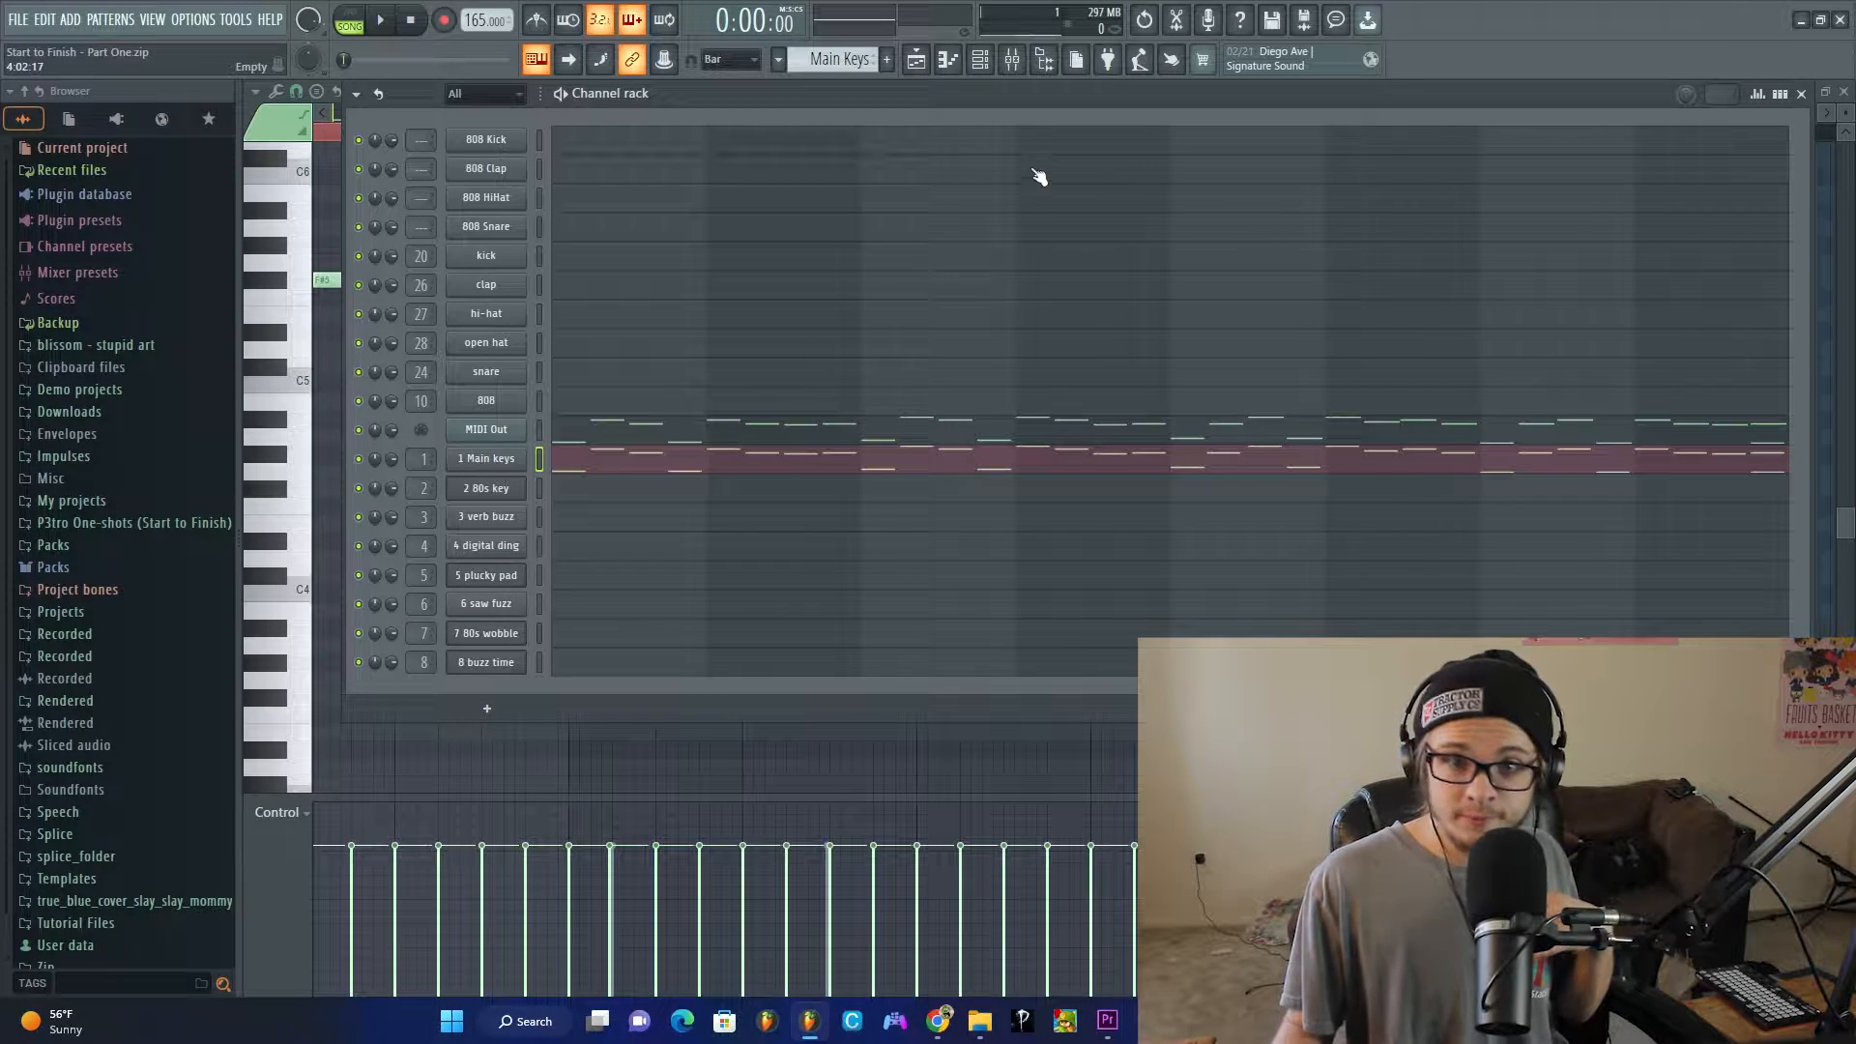
{"action": "left_click", "coordinate": [980, 60]}
{"action": "left_click", "coordinate": [981, 60]}
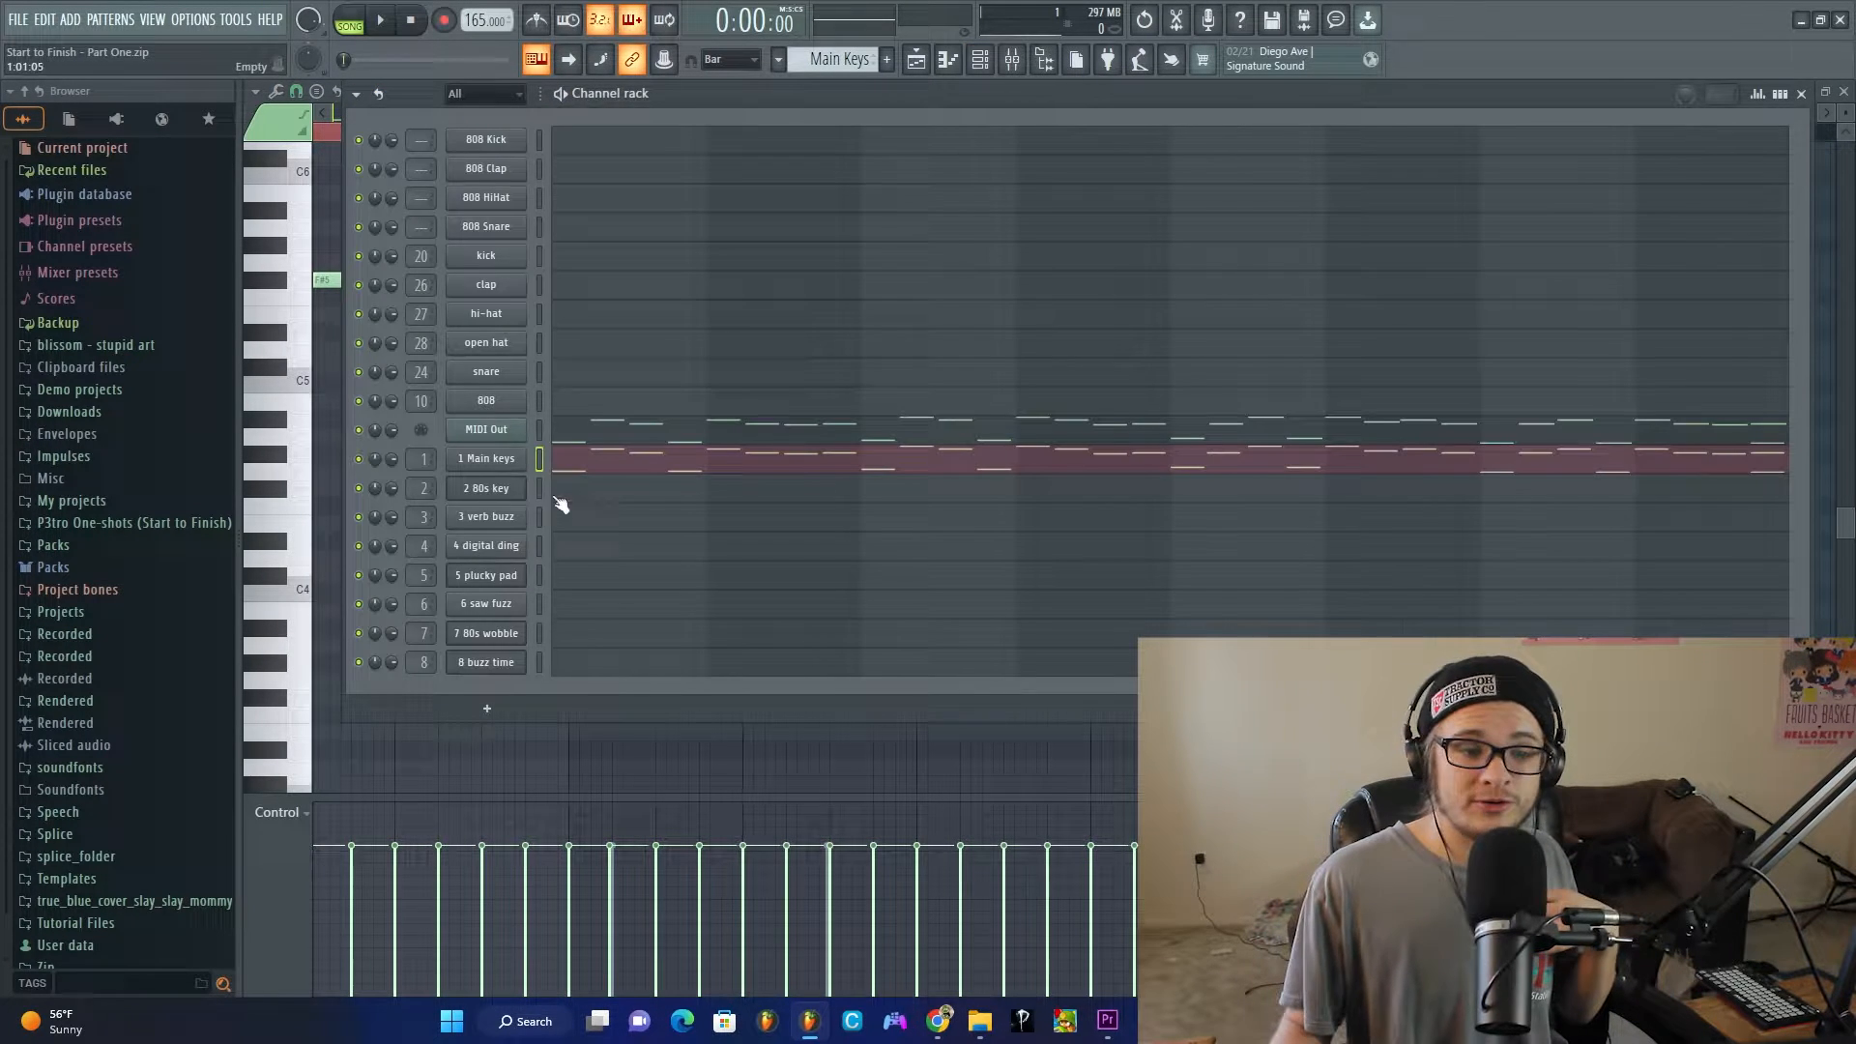
{"action": "left_click", "coordinate": [502, 462]}
{"action": "left_click", "coordinate": [501, 462]}
{"action": "left_click", "coordinate": [502, 462]}
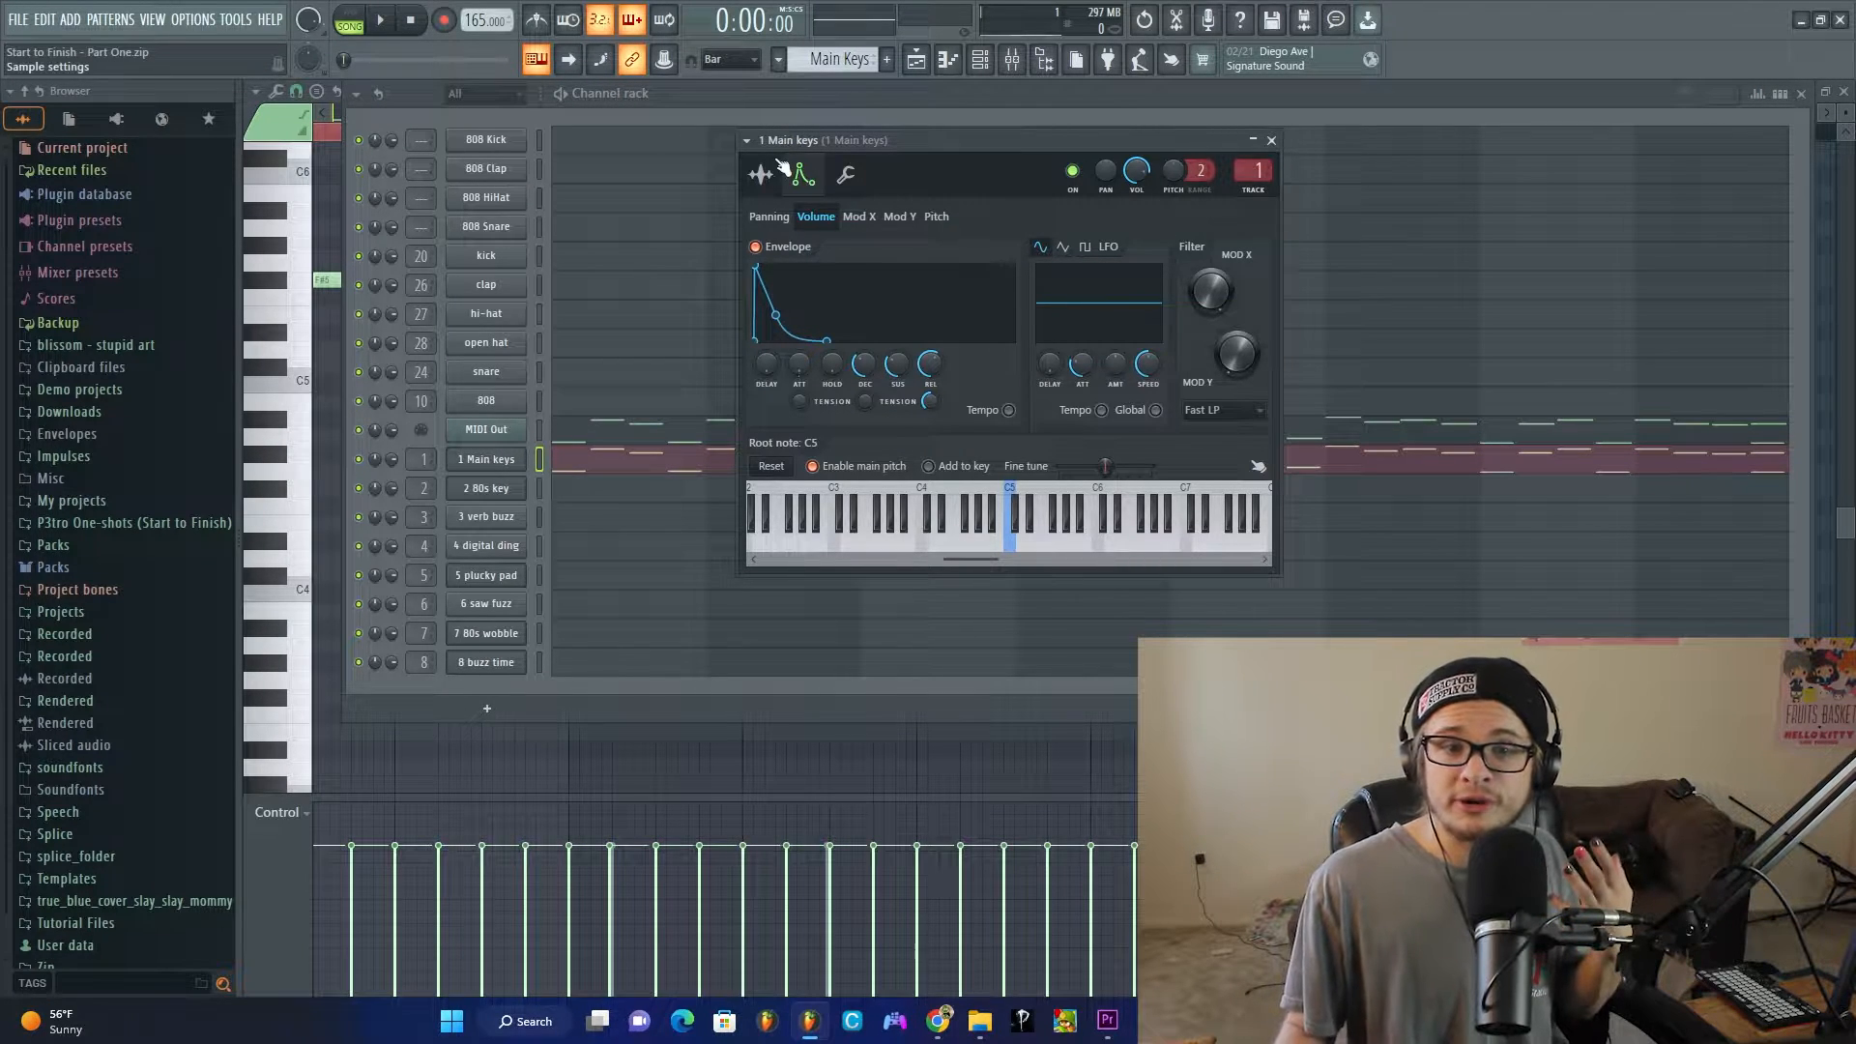
{"action": "left_click", "coordinate": [781, 170]}
{"action": "left_click", "coordinate": [803, 174]}
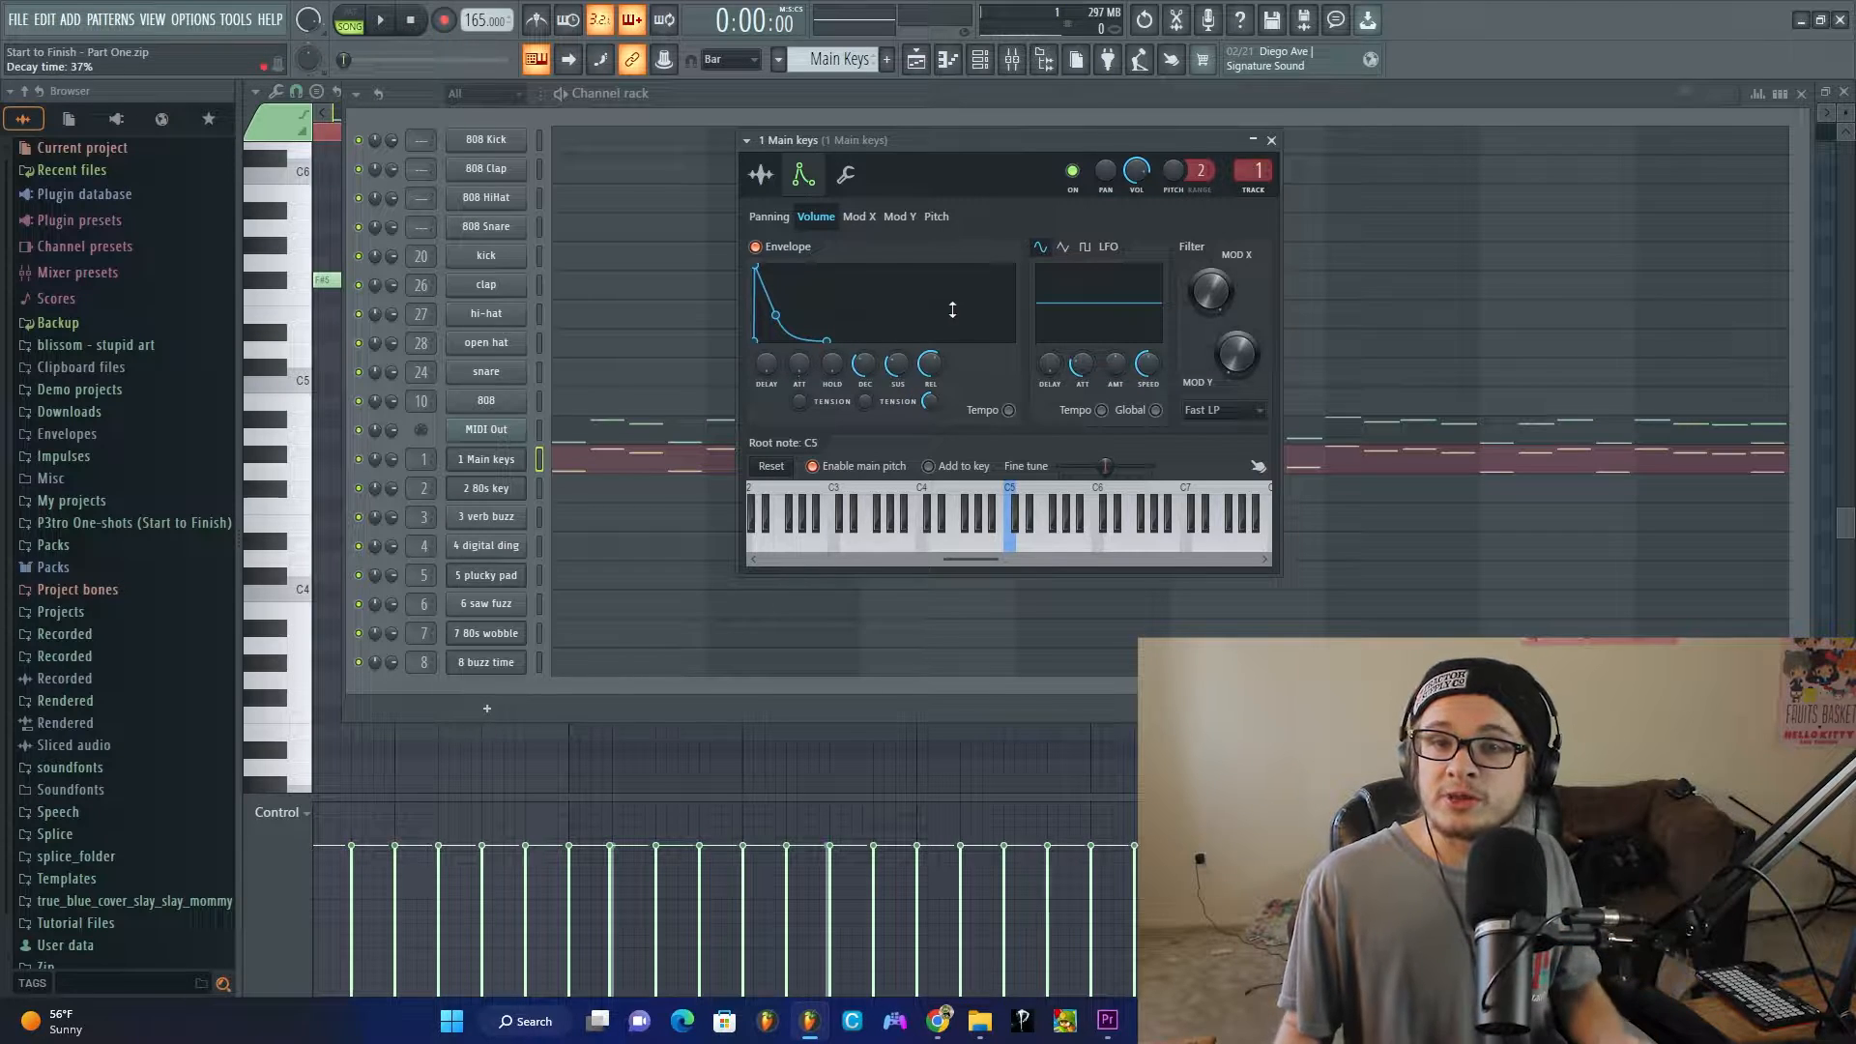
Step: Lengthen the decay of the 1 Main keys volume envelope and set its sustain level to 33% while the melody plays
{"action": "key", "text": "space"}
{"action": "left_click_drag", "start_coordinate": [941, 359], "coordinate": [898, 382]}
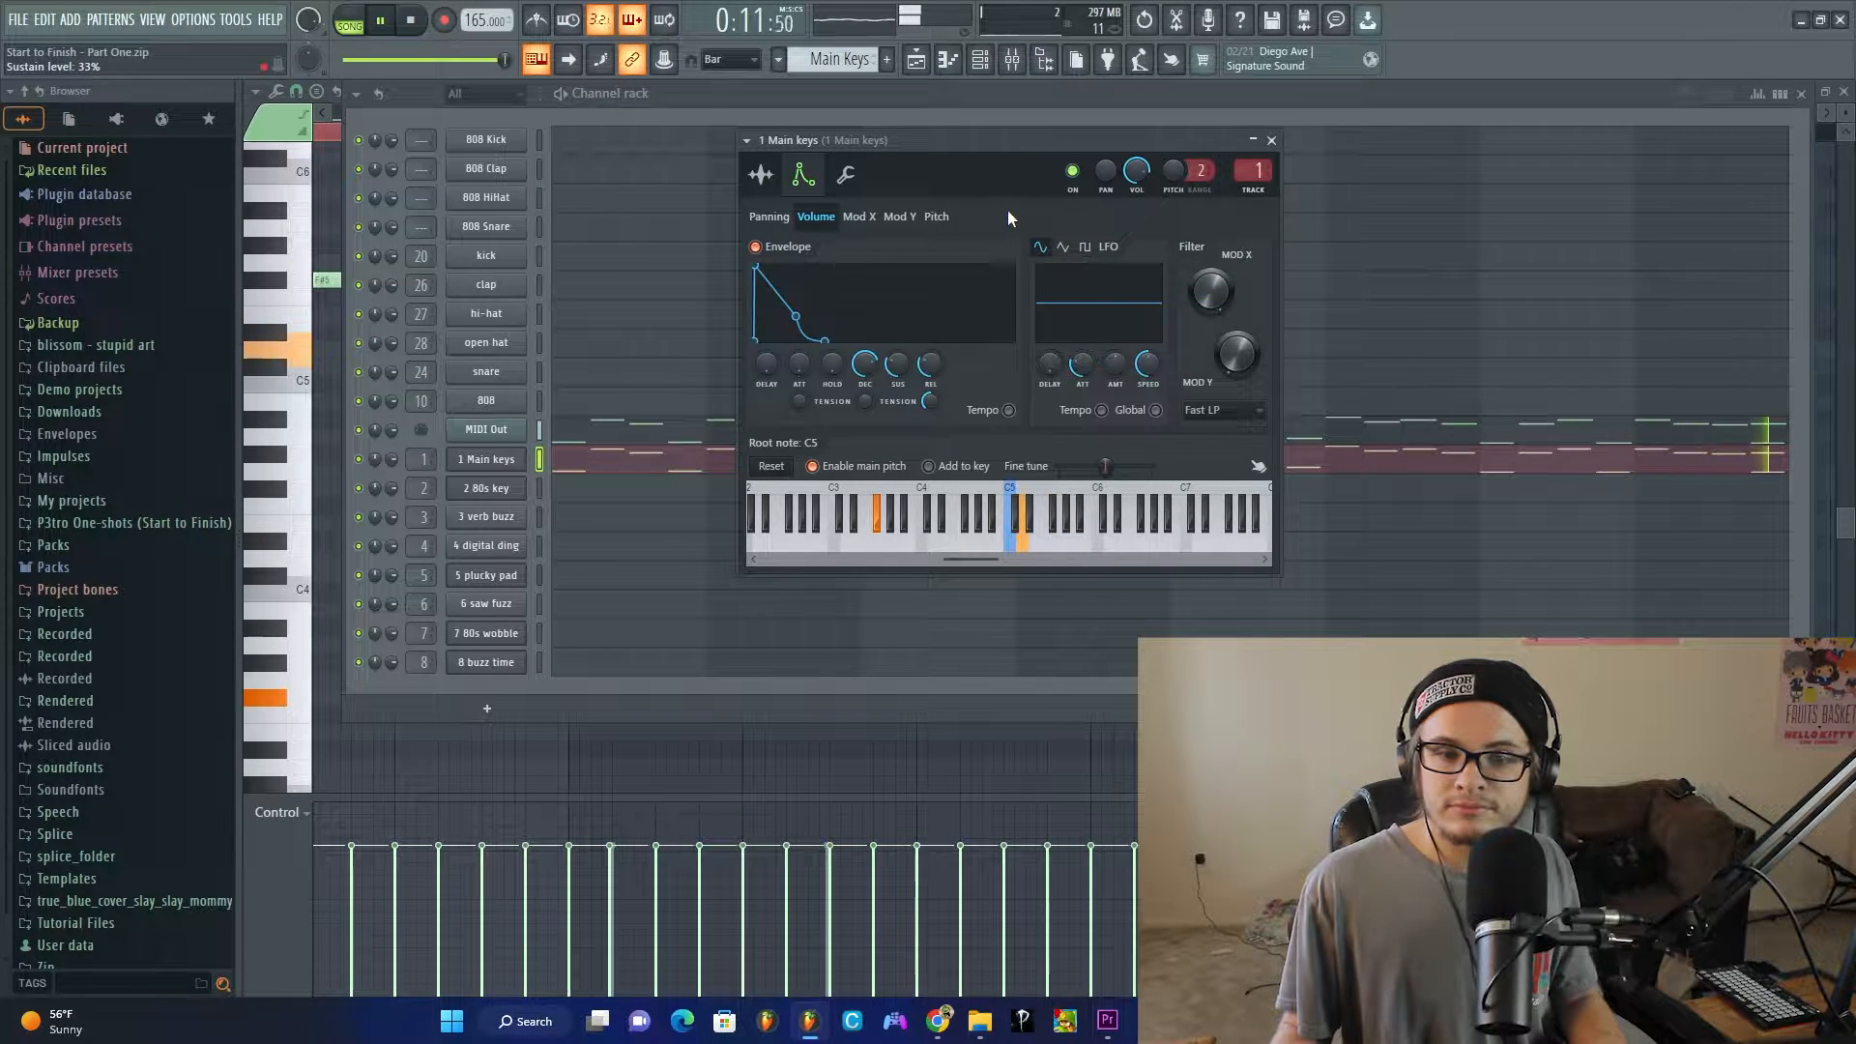
{"action": "key", "text": "space"}
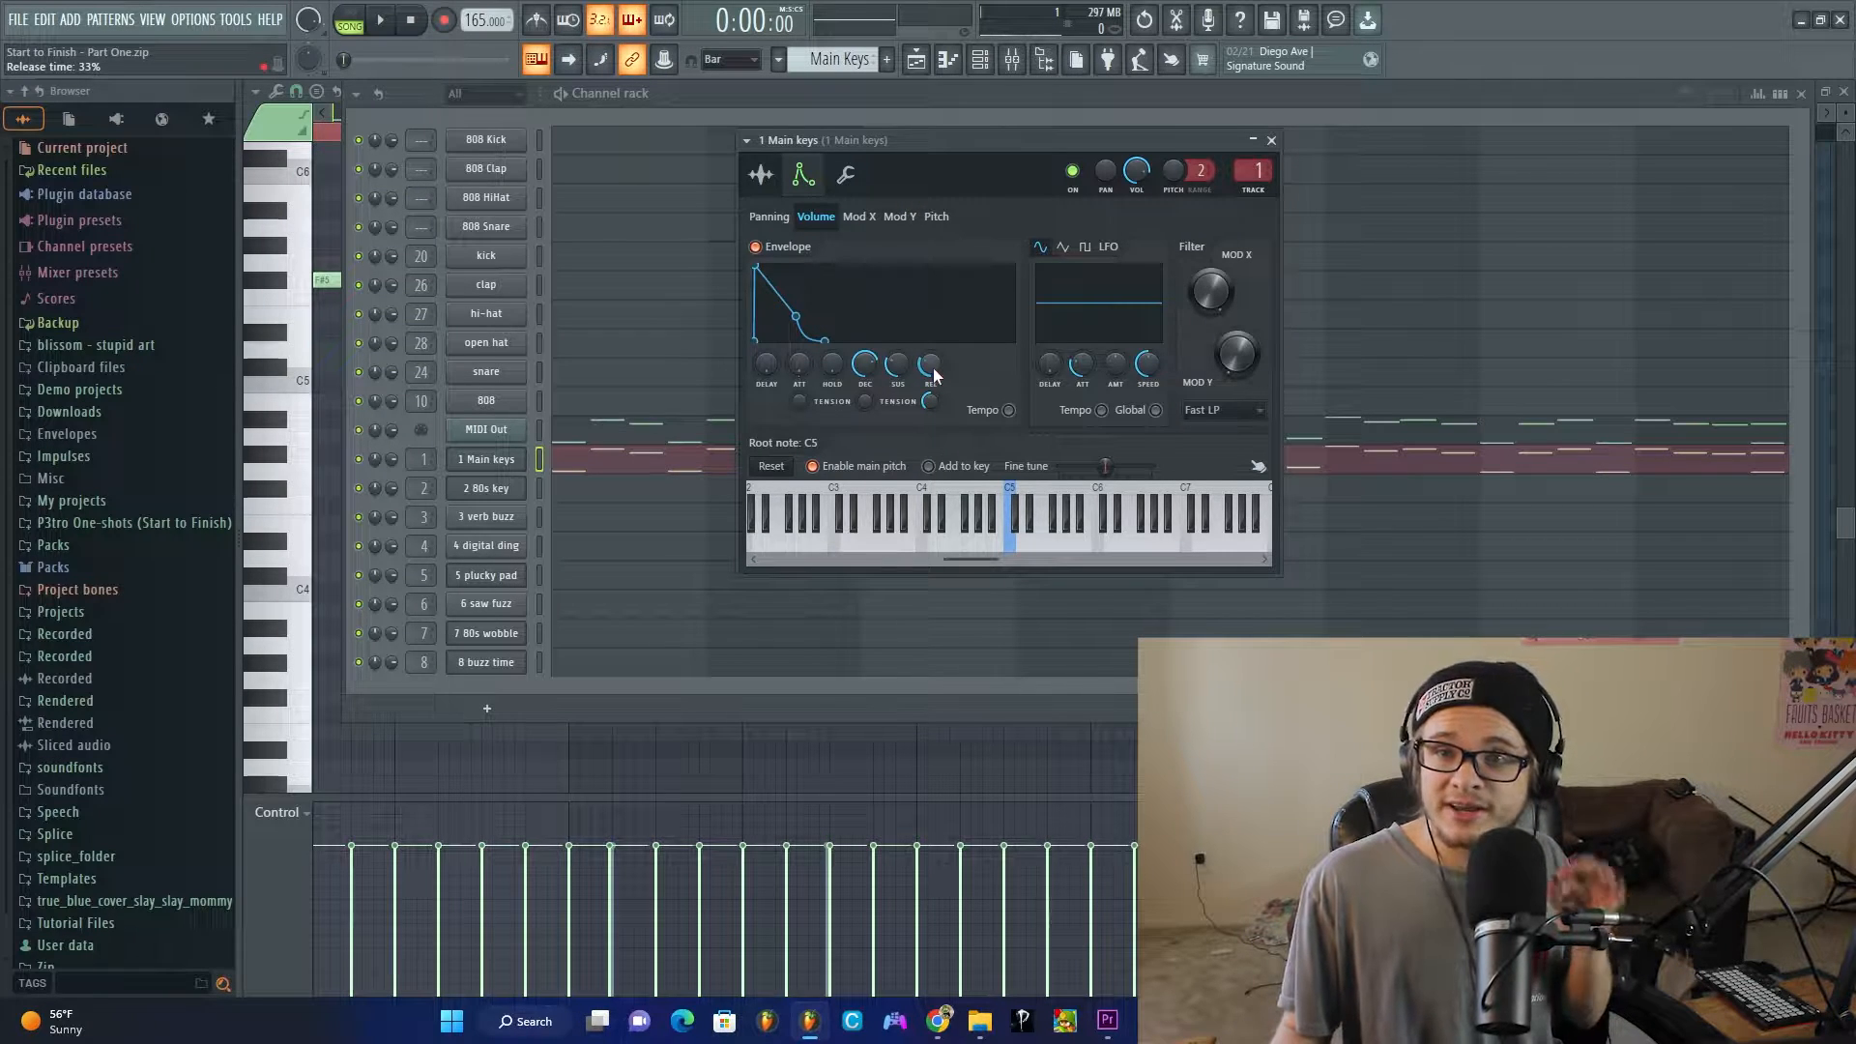
Step: Raise the envelope's sustain slightly, audition a 94% release time, and shorten the release again
{"action": "left_click_drag", "start_coordinate": [932, 368], "coordinate": [932, 324]}
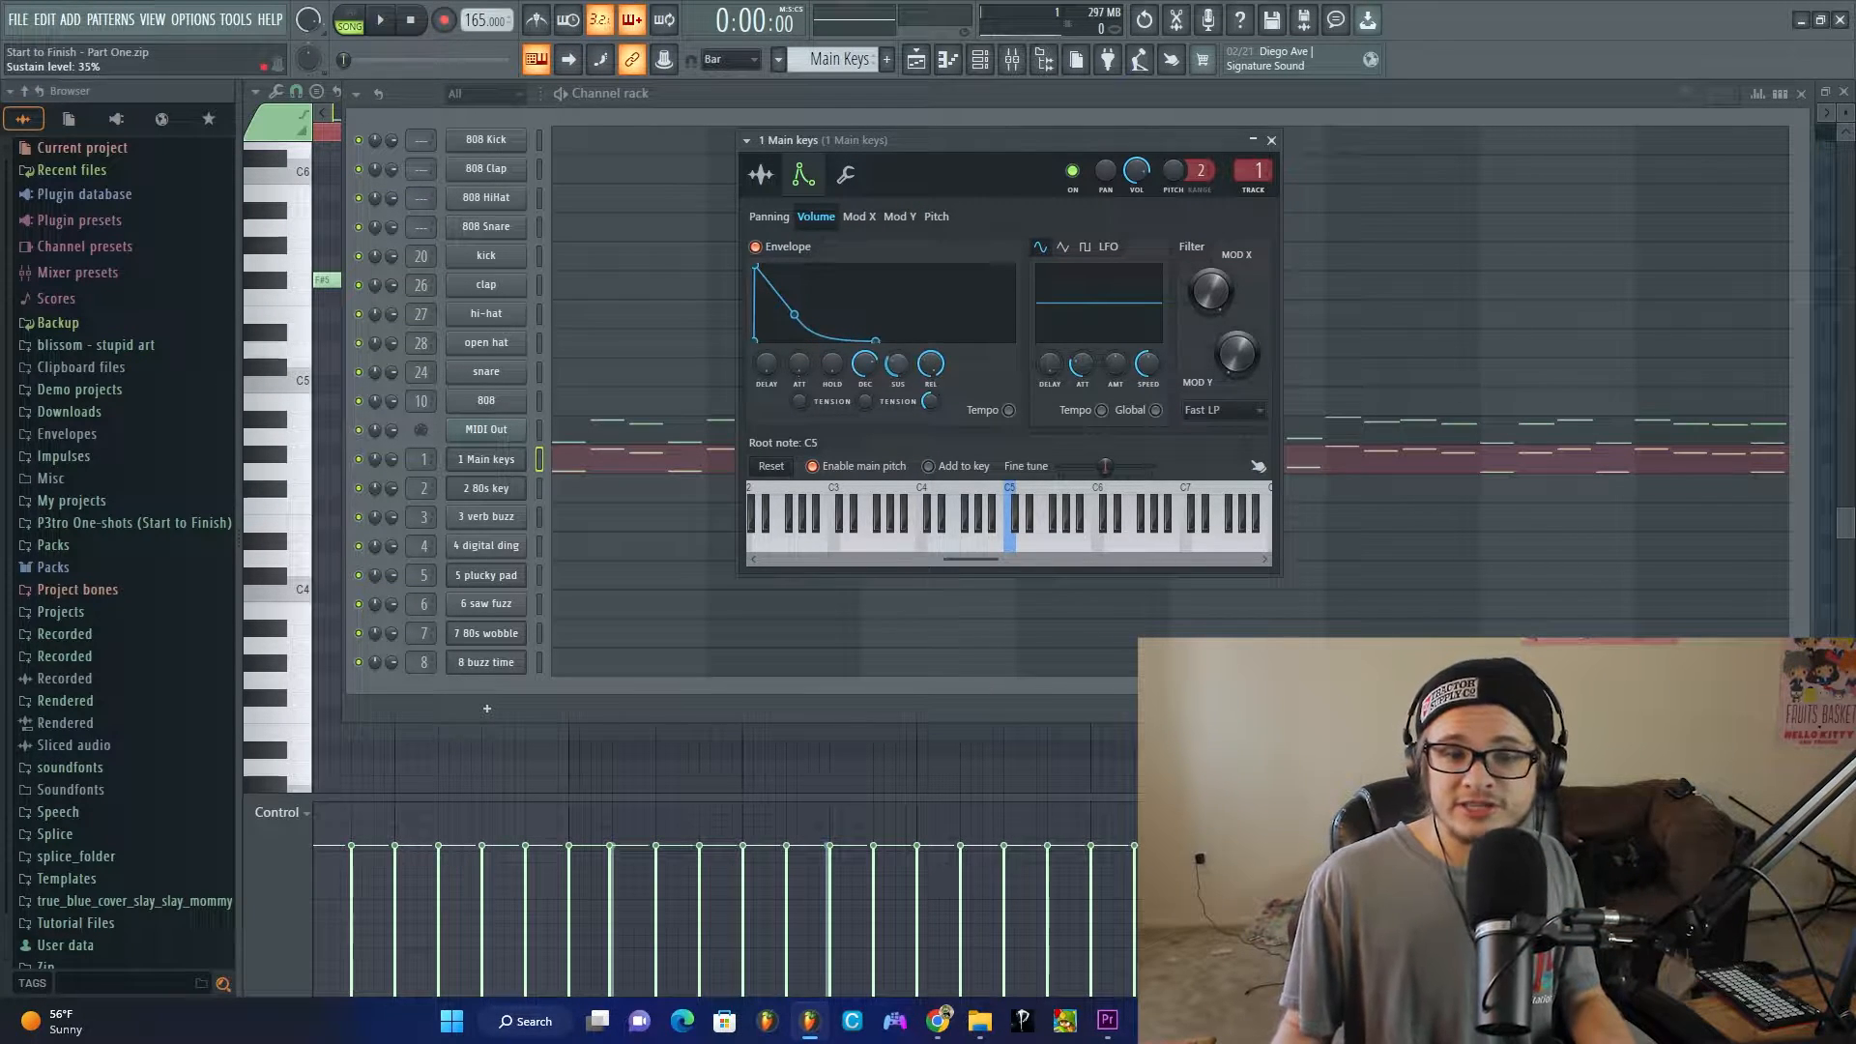
{"action": "key", "text": "space"}
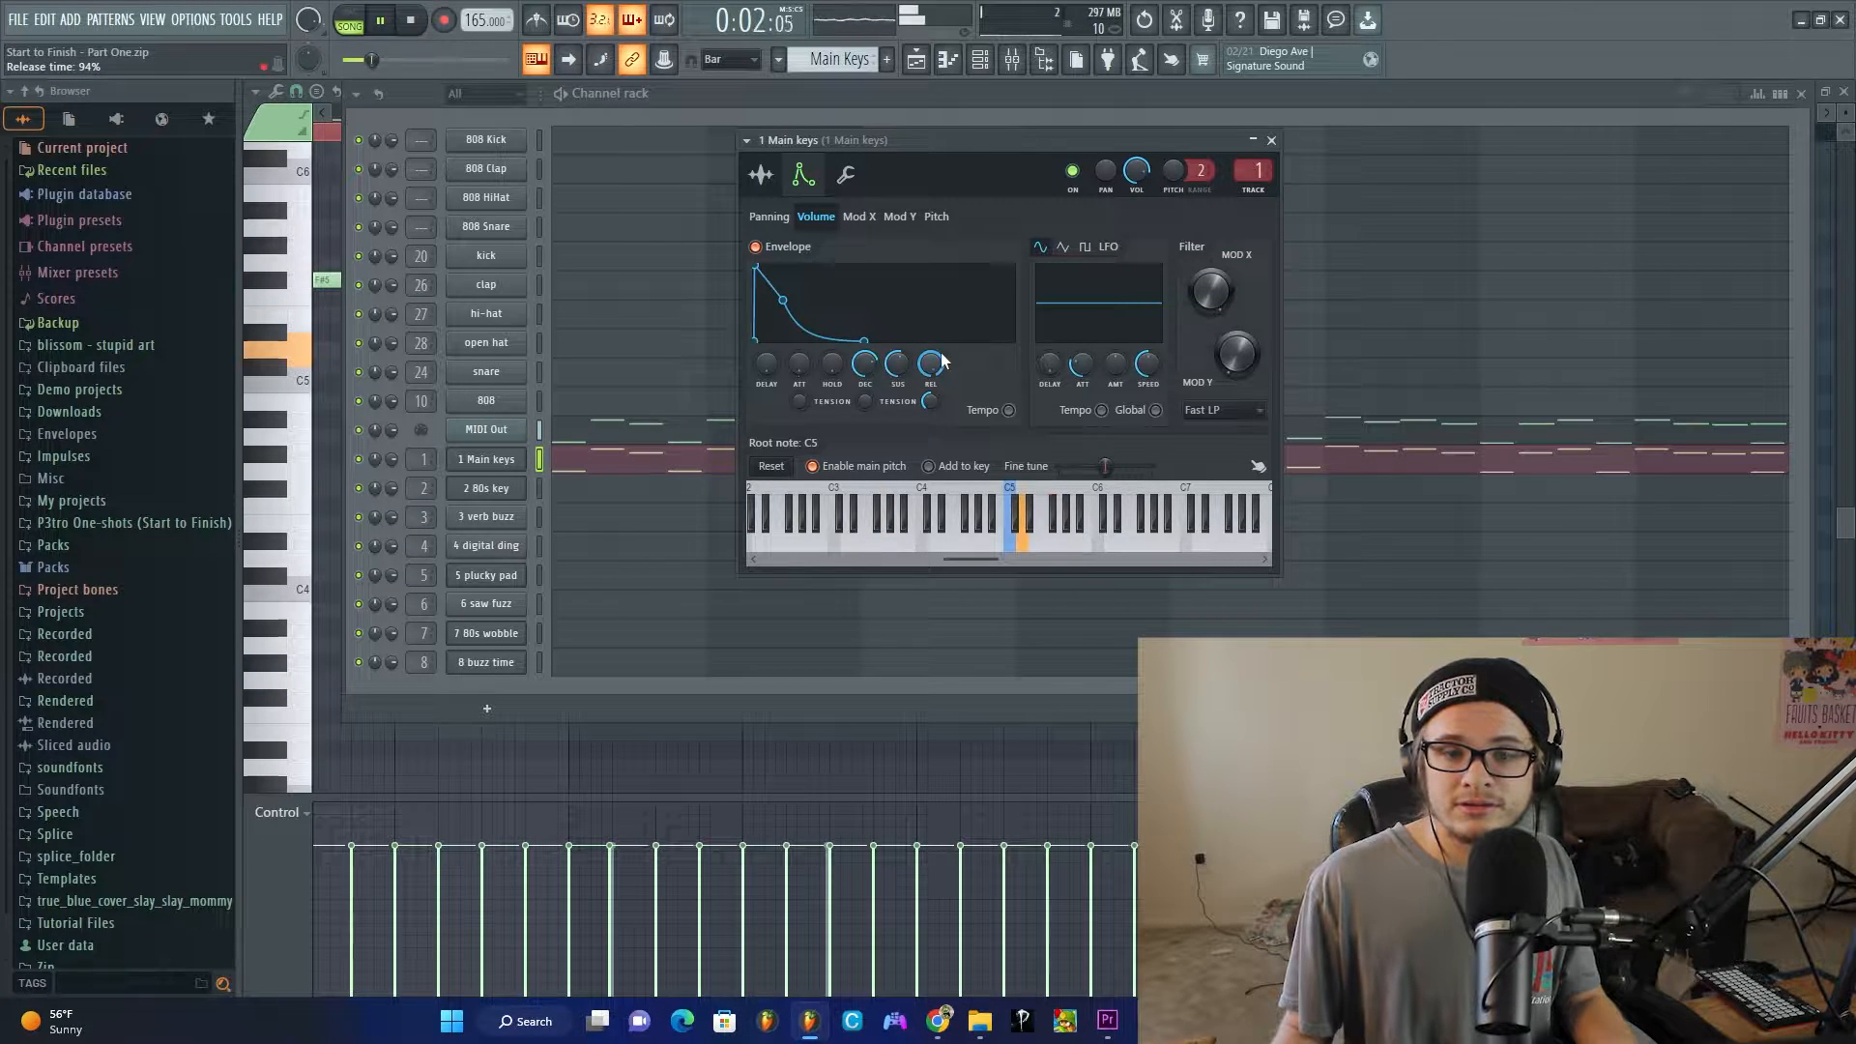
{"action": "left_click_drag", "start_coordinate": [942, 351], "coordinate": [941, 403]}
{"action": "key", "text": "space"}
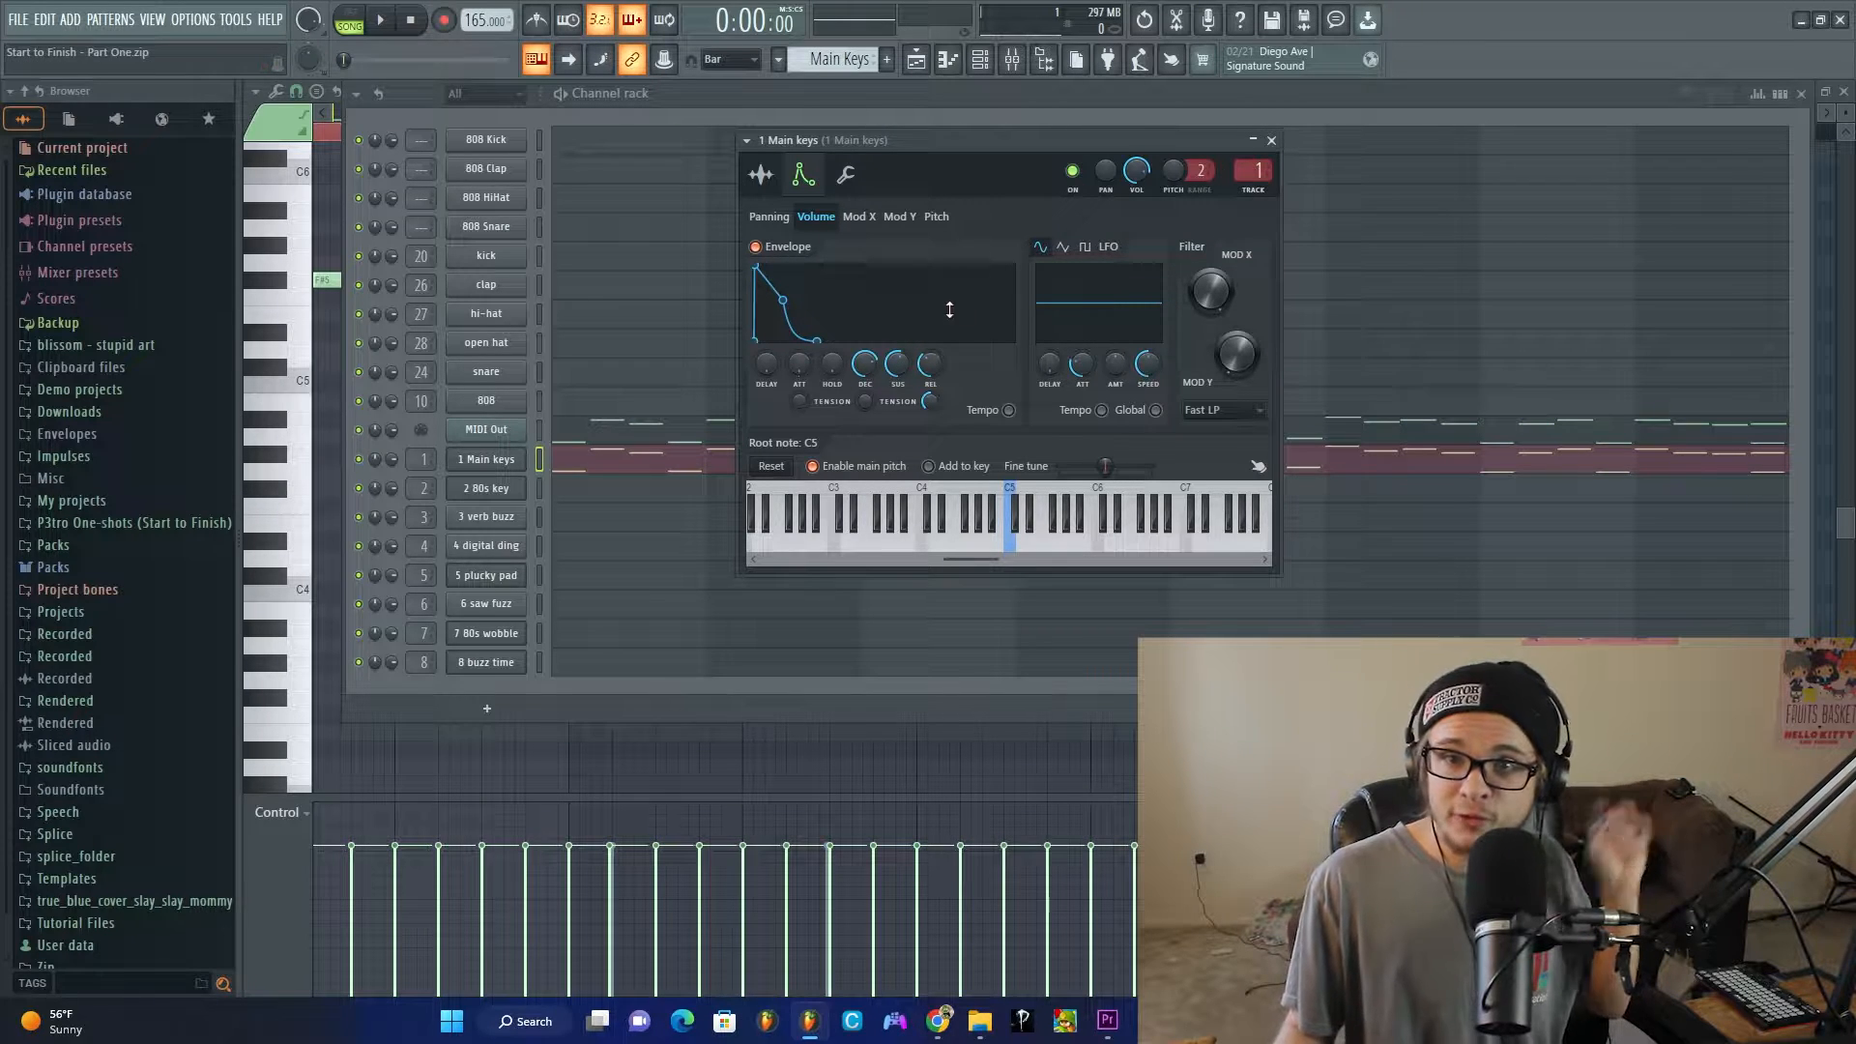
Step: Open the mixer, look over the melody tracks from 1 Main keys to 8 buzz time, and select the 1 Main keys track
{"action": "key", "text": "F7"}
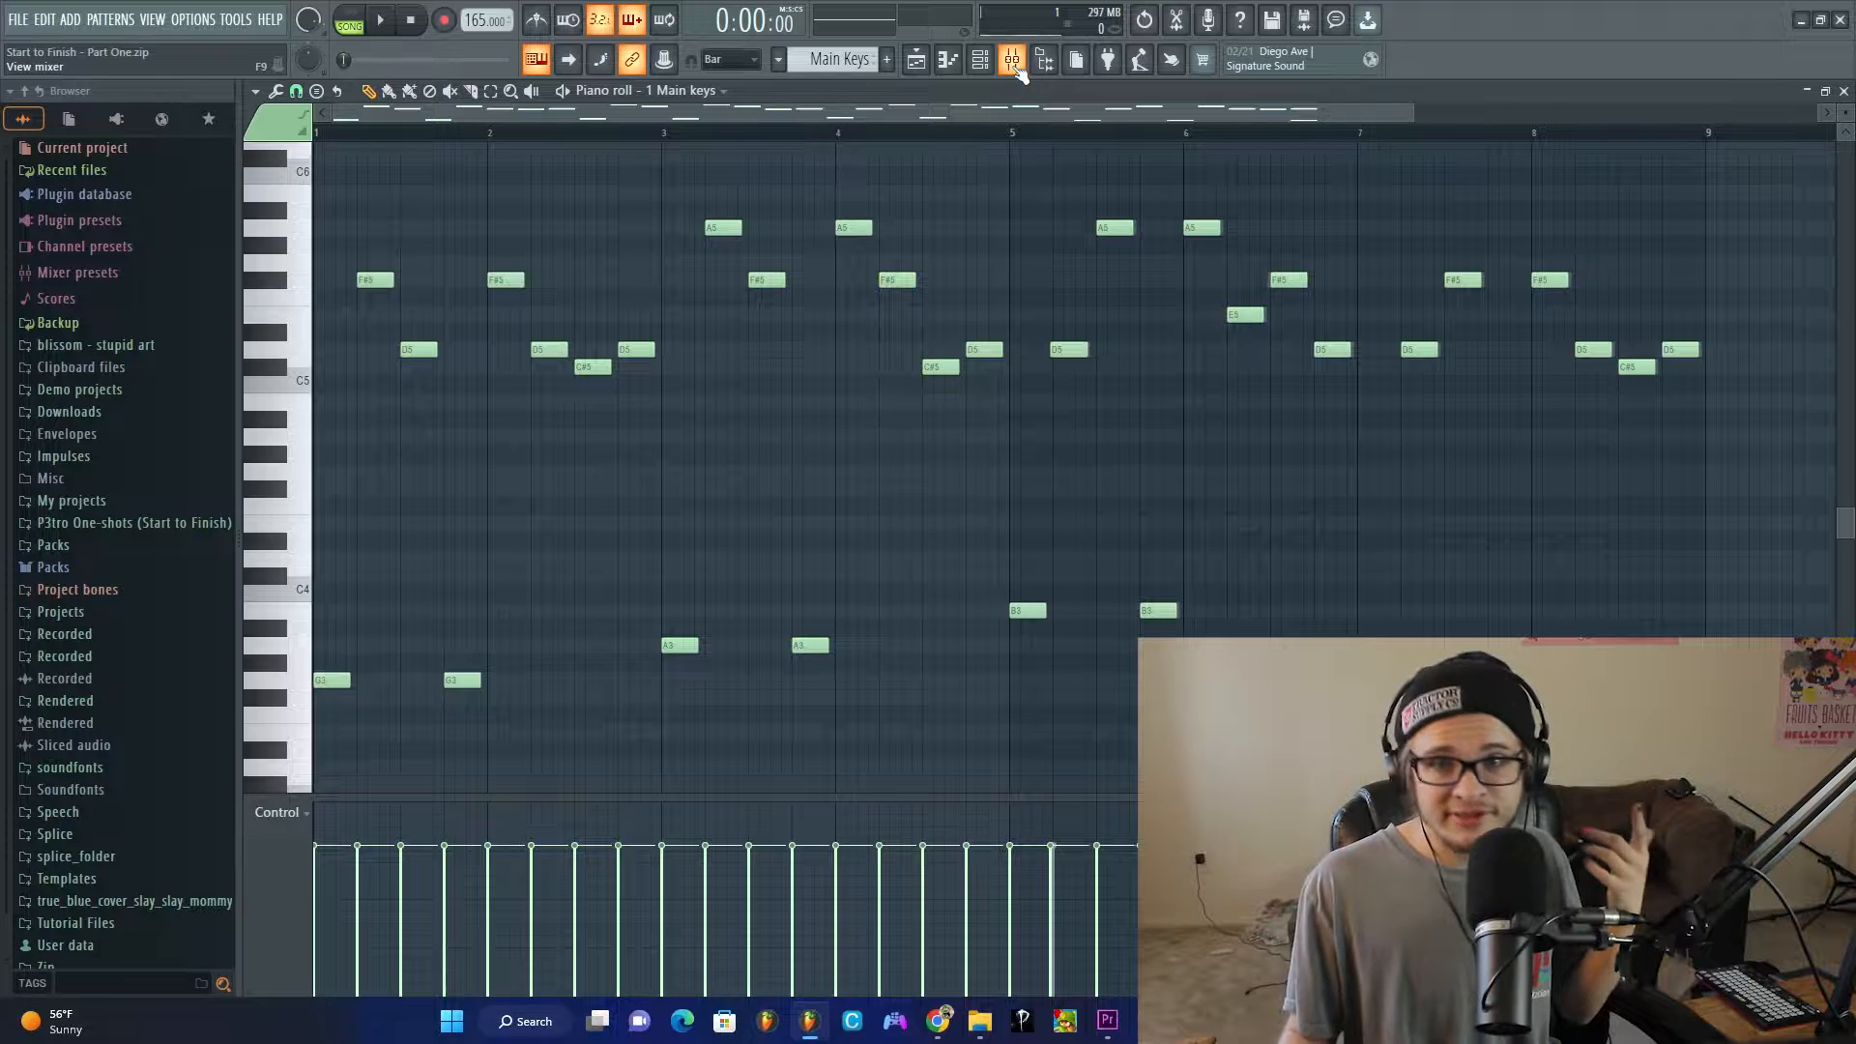
{"action": "left_click", "coordinate": [1012, 61]}
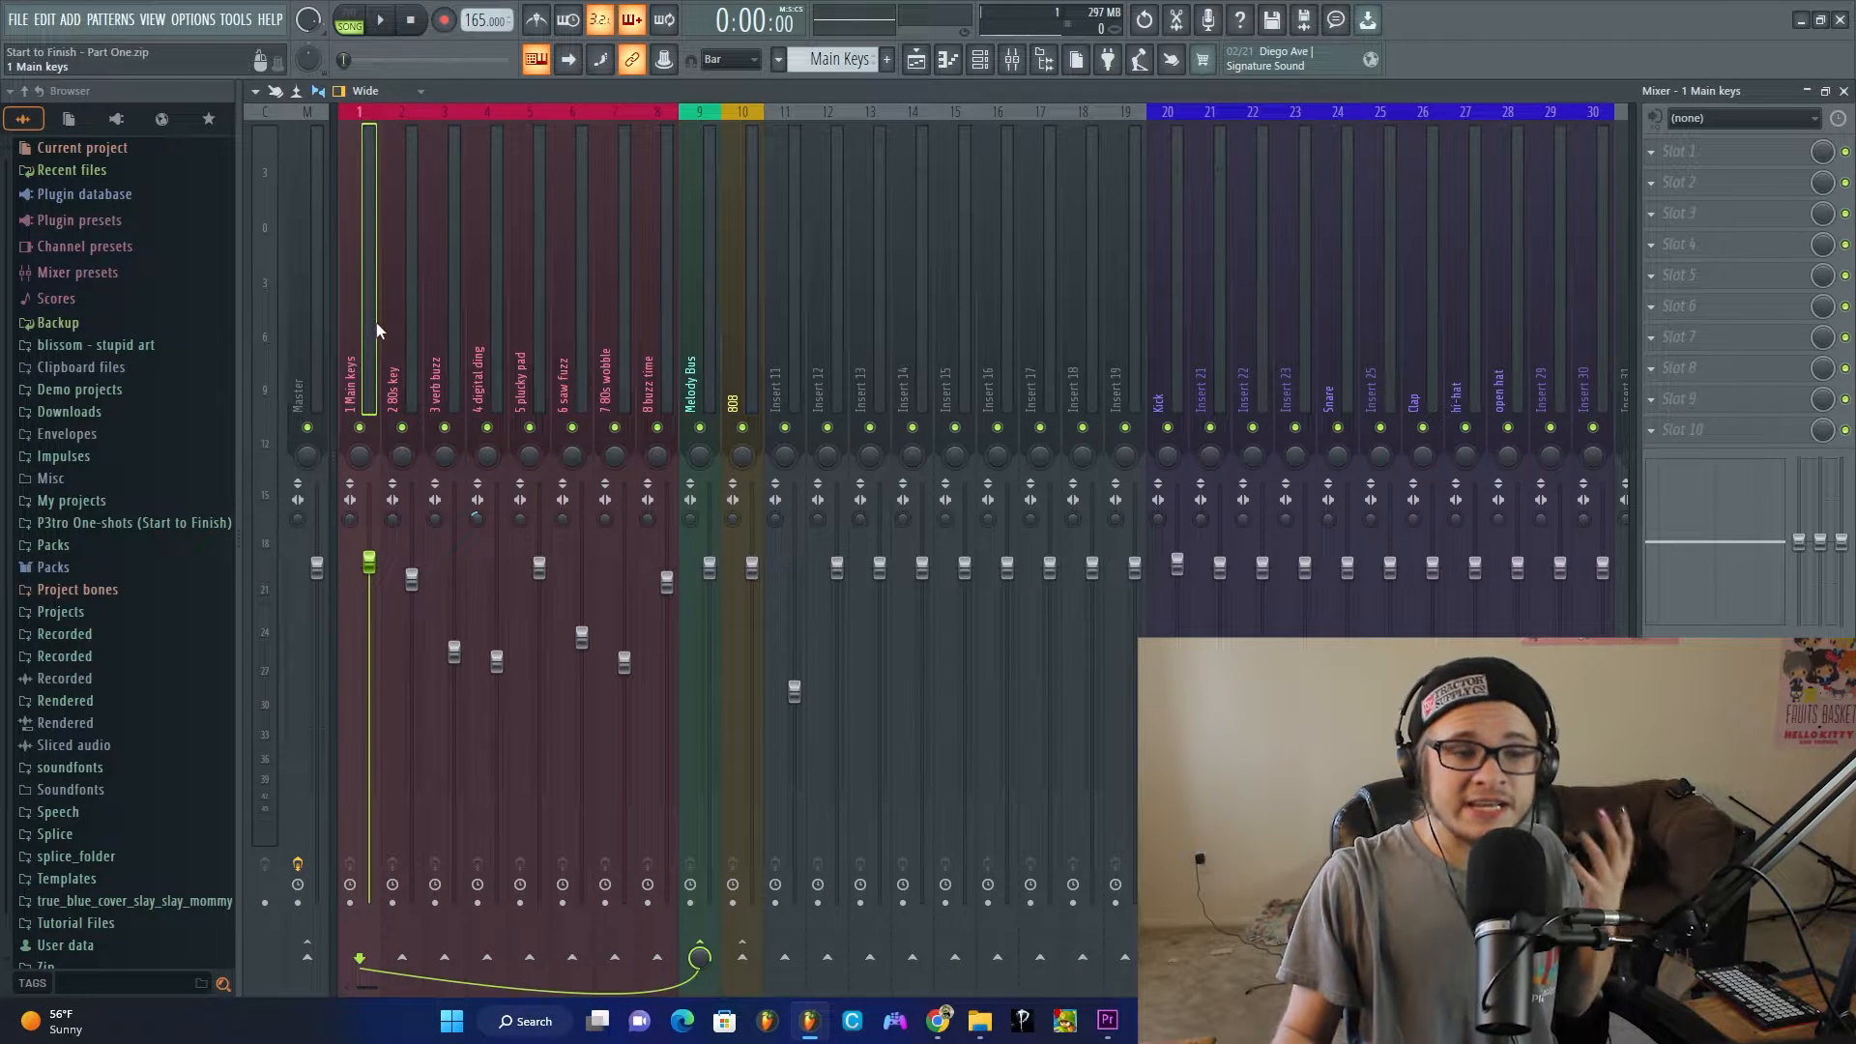
{"action": "left_click", "coordinate": [649, 331]}
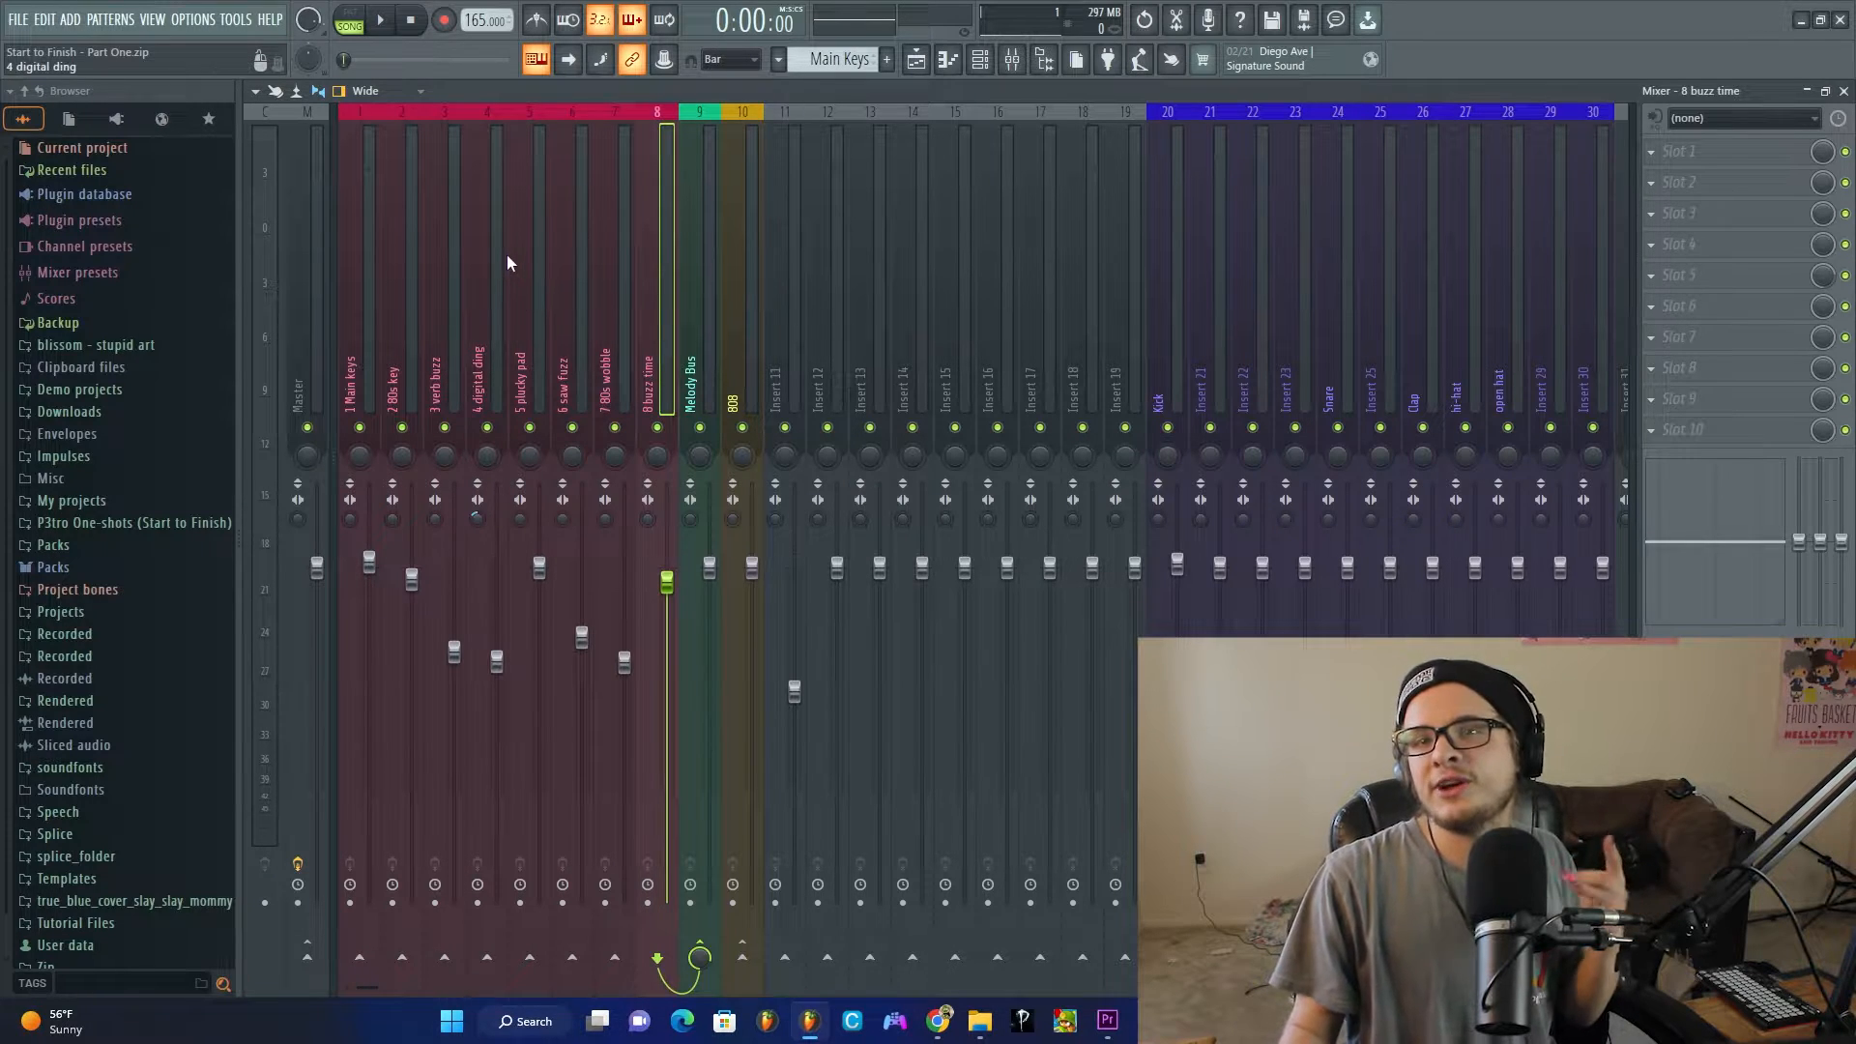
{"action": "left_click", "coordinate": [359, 323]}
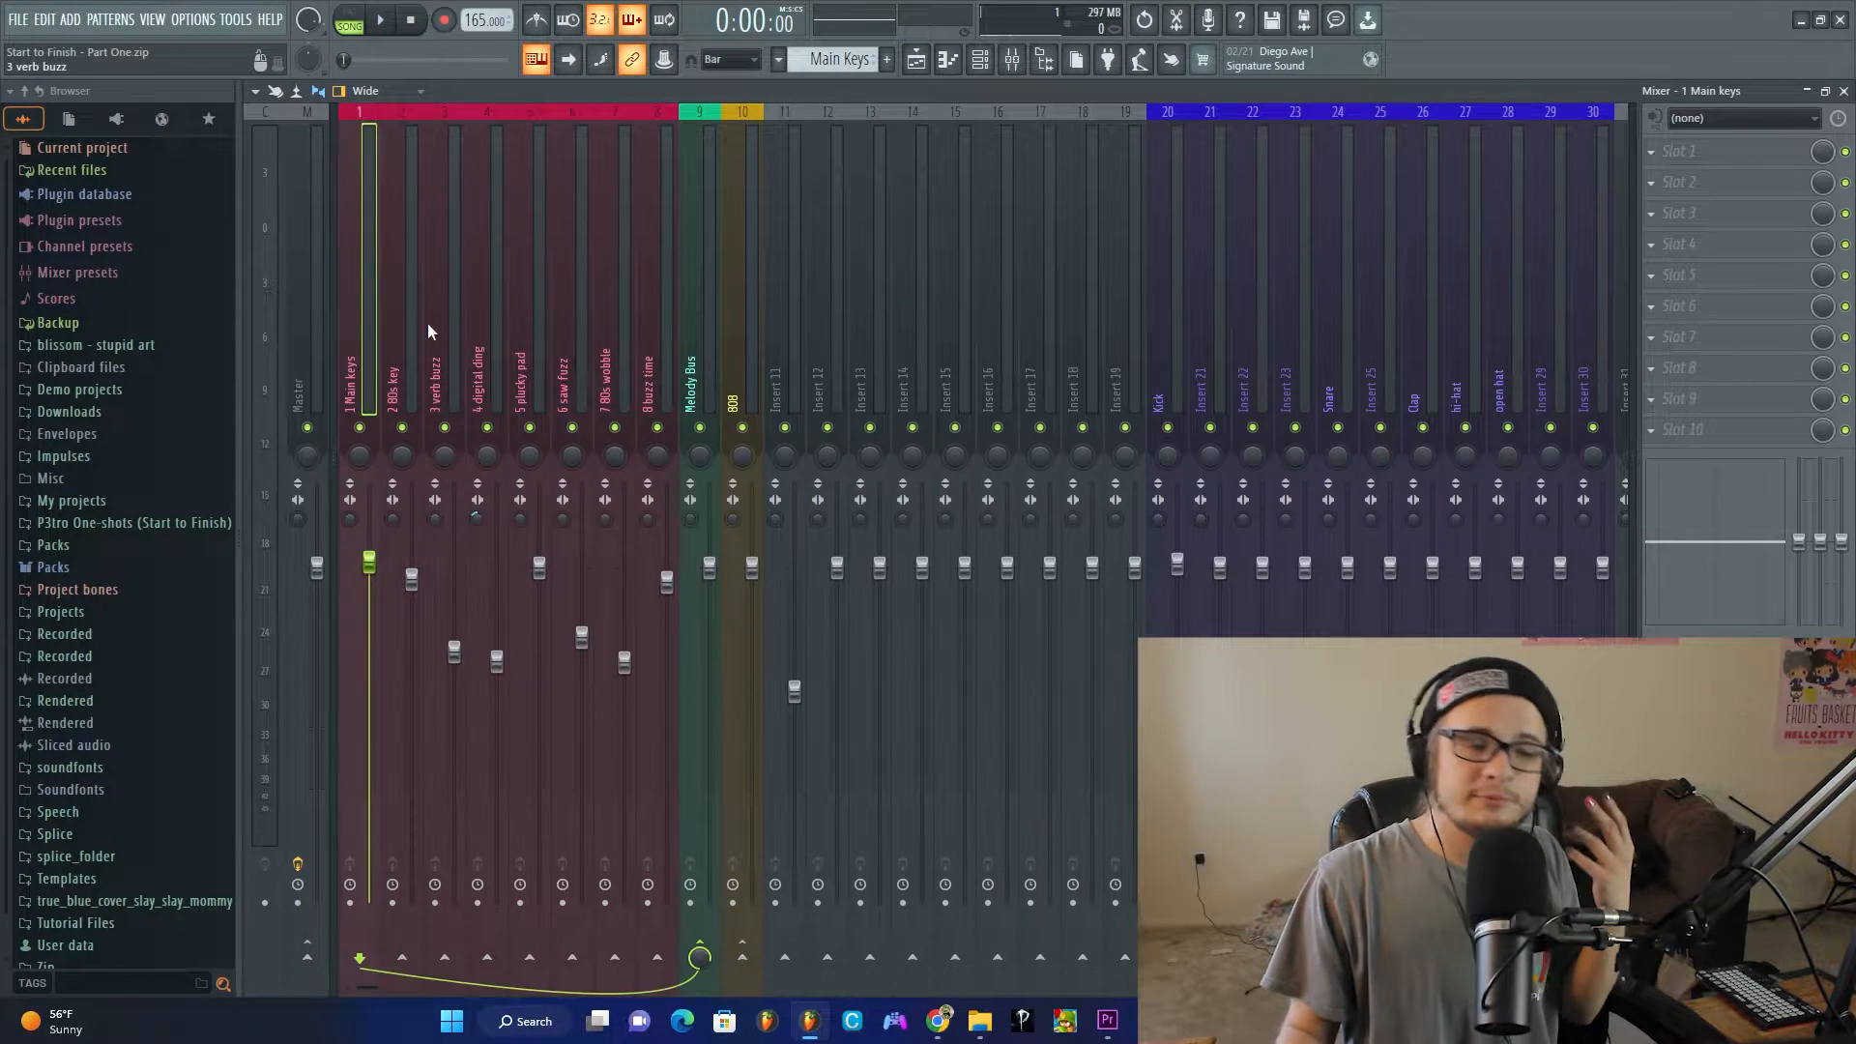
{"action": "left_click", "coordinate": [410, 325]}
{"action": "left_click", "coordinate": [351, 324]}
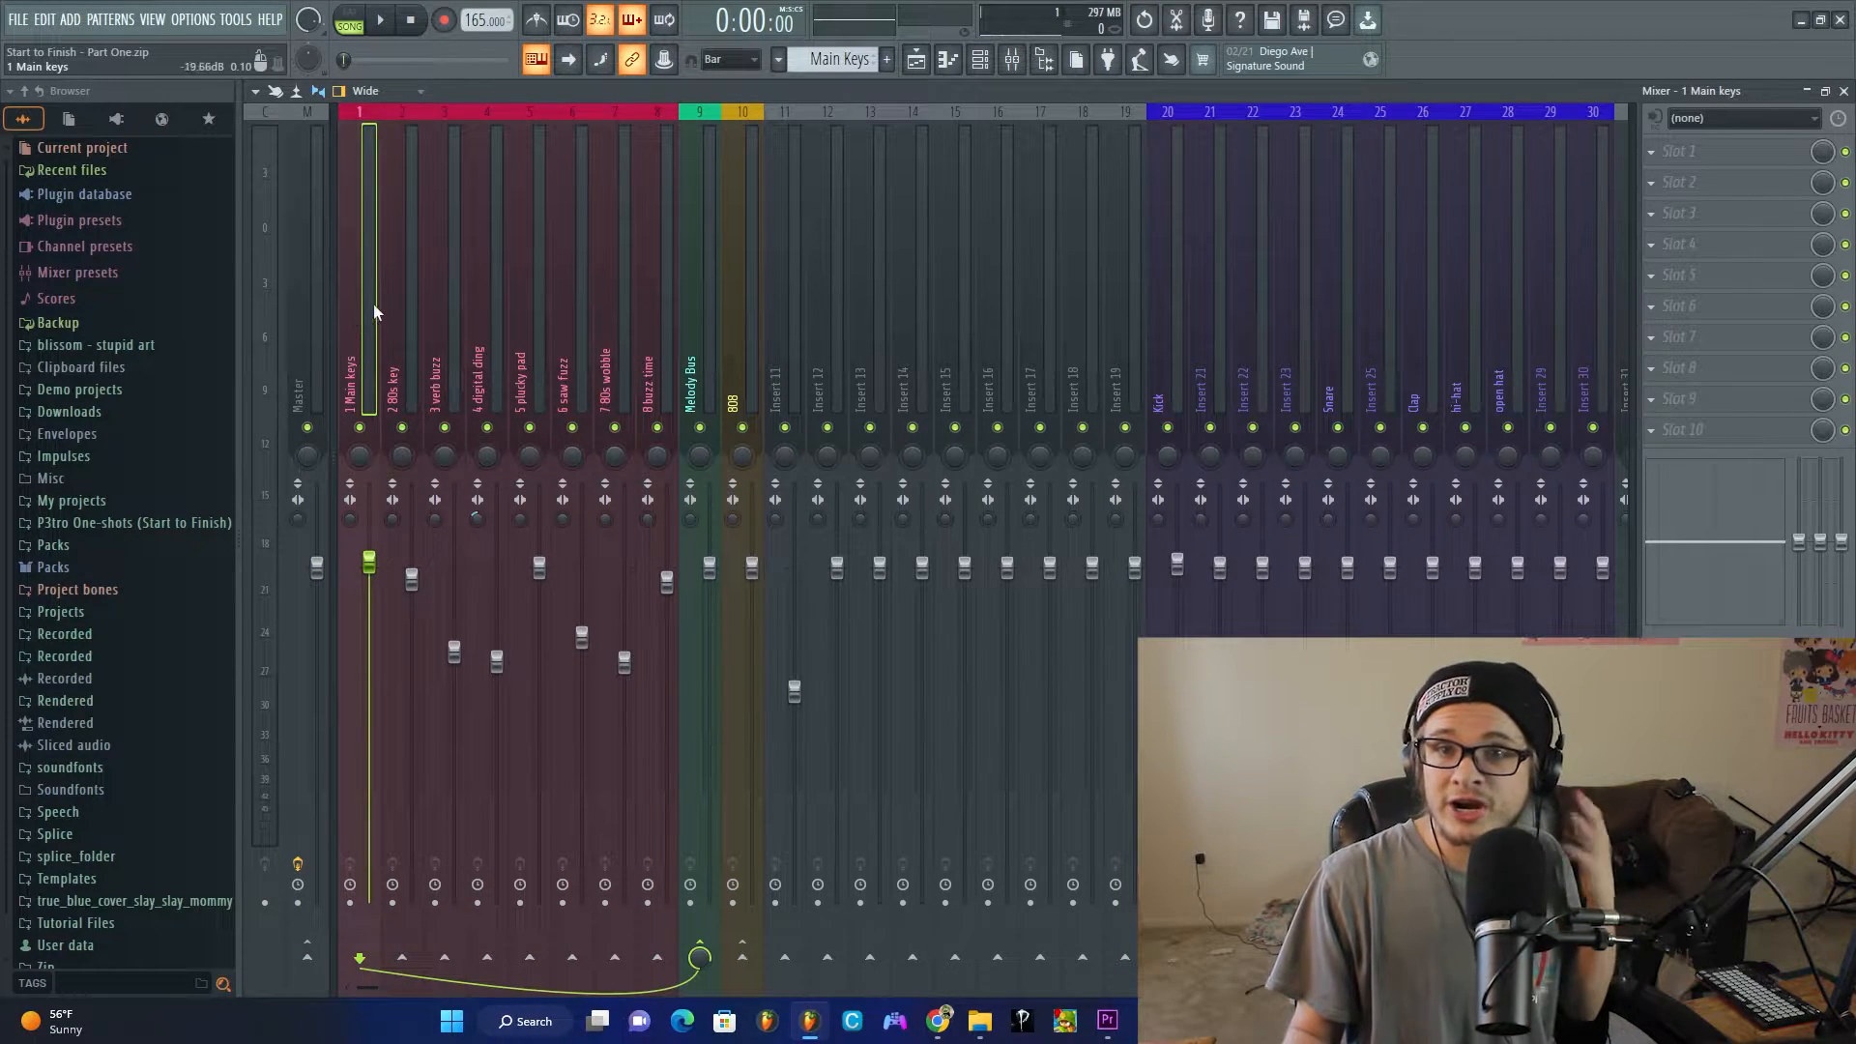
Step: Load Fruity parametric EQ 2 into slot 2 of the 1 Main keys track and move band 1 to about 85 Hz
{"action": "left_click", "coordinate": [1704, 183]}
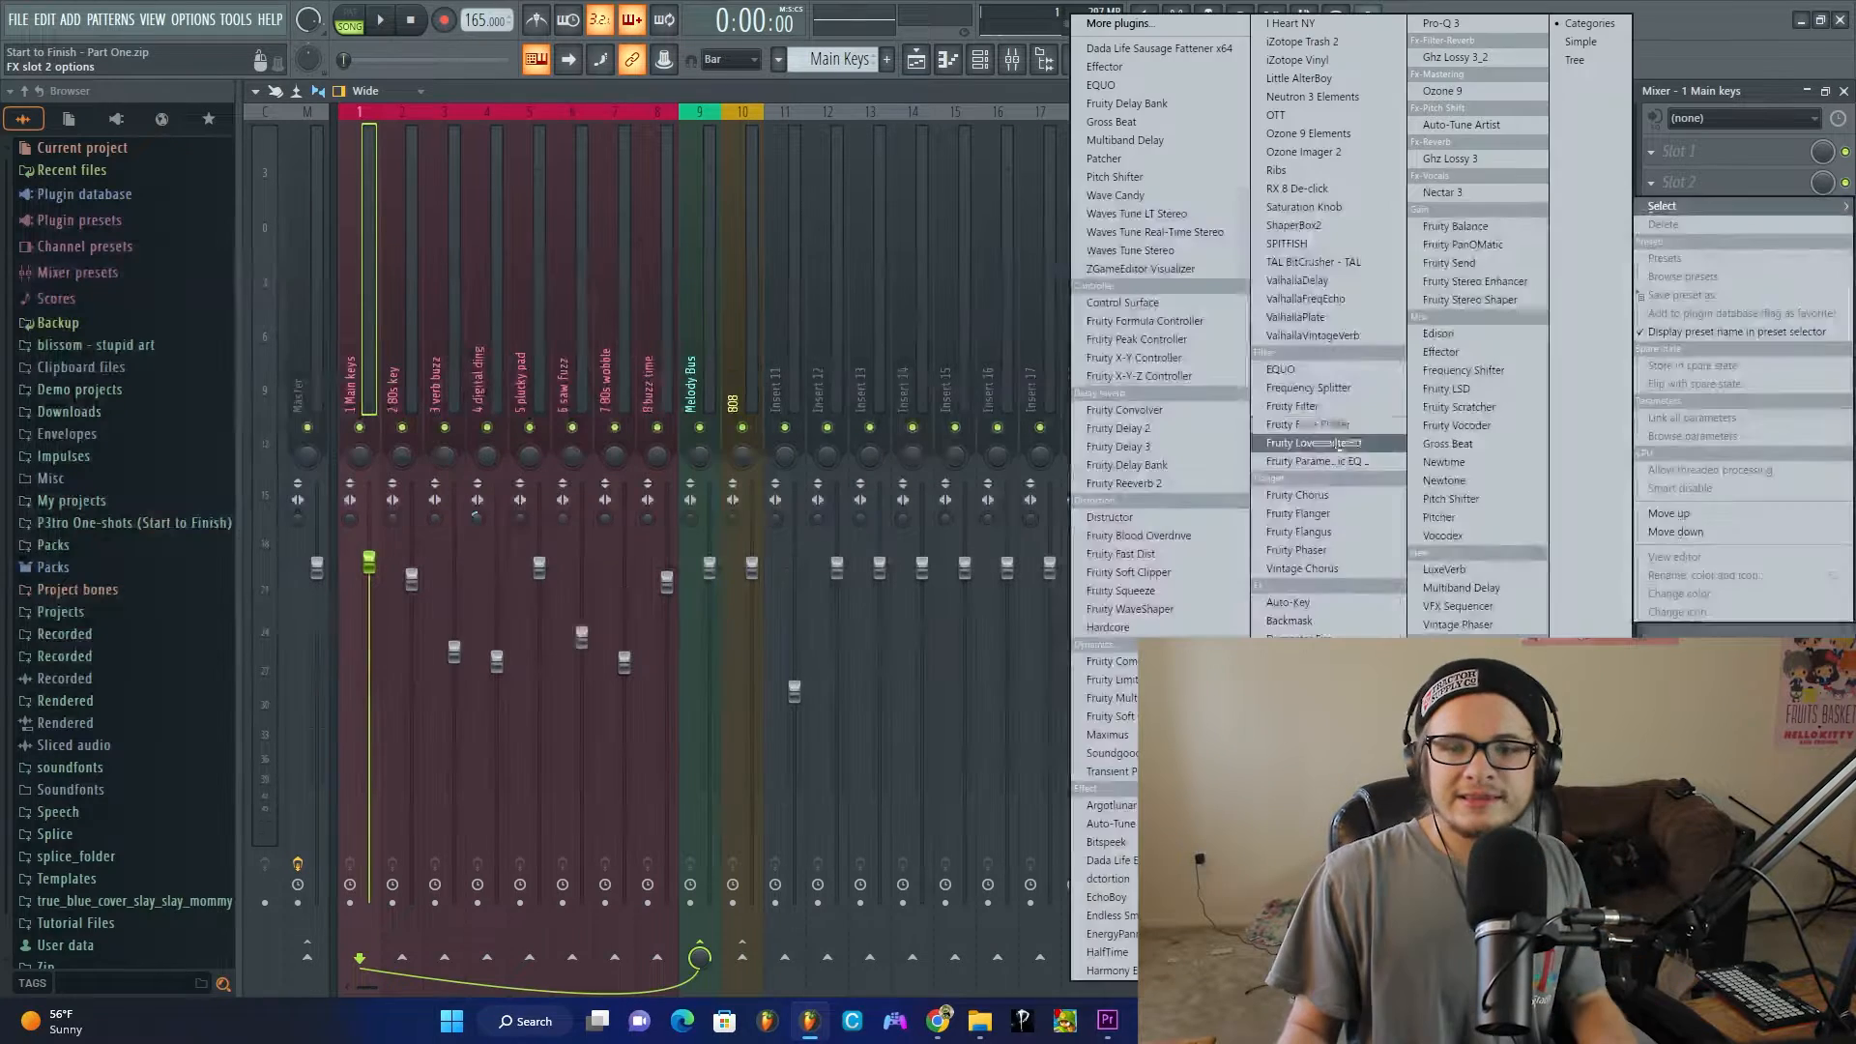
{"action": "left_click", "coordinate": [1160, 788]}
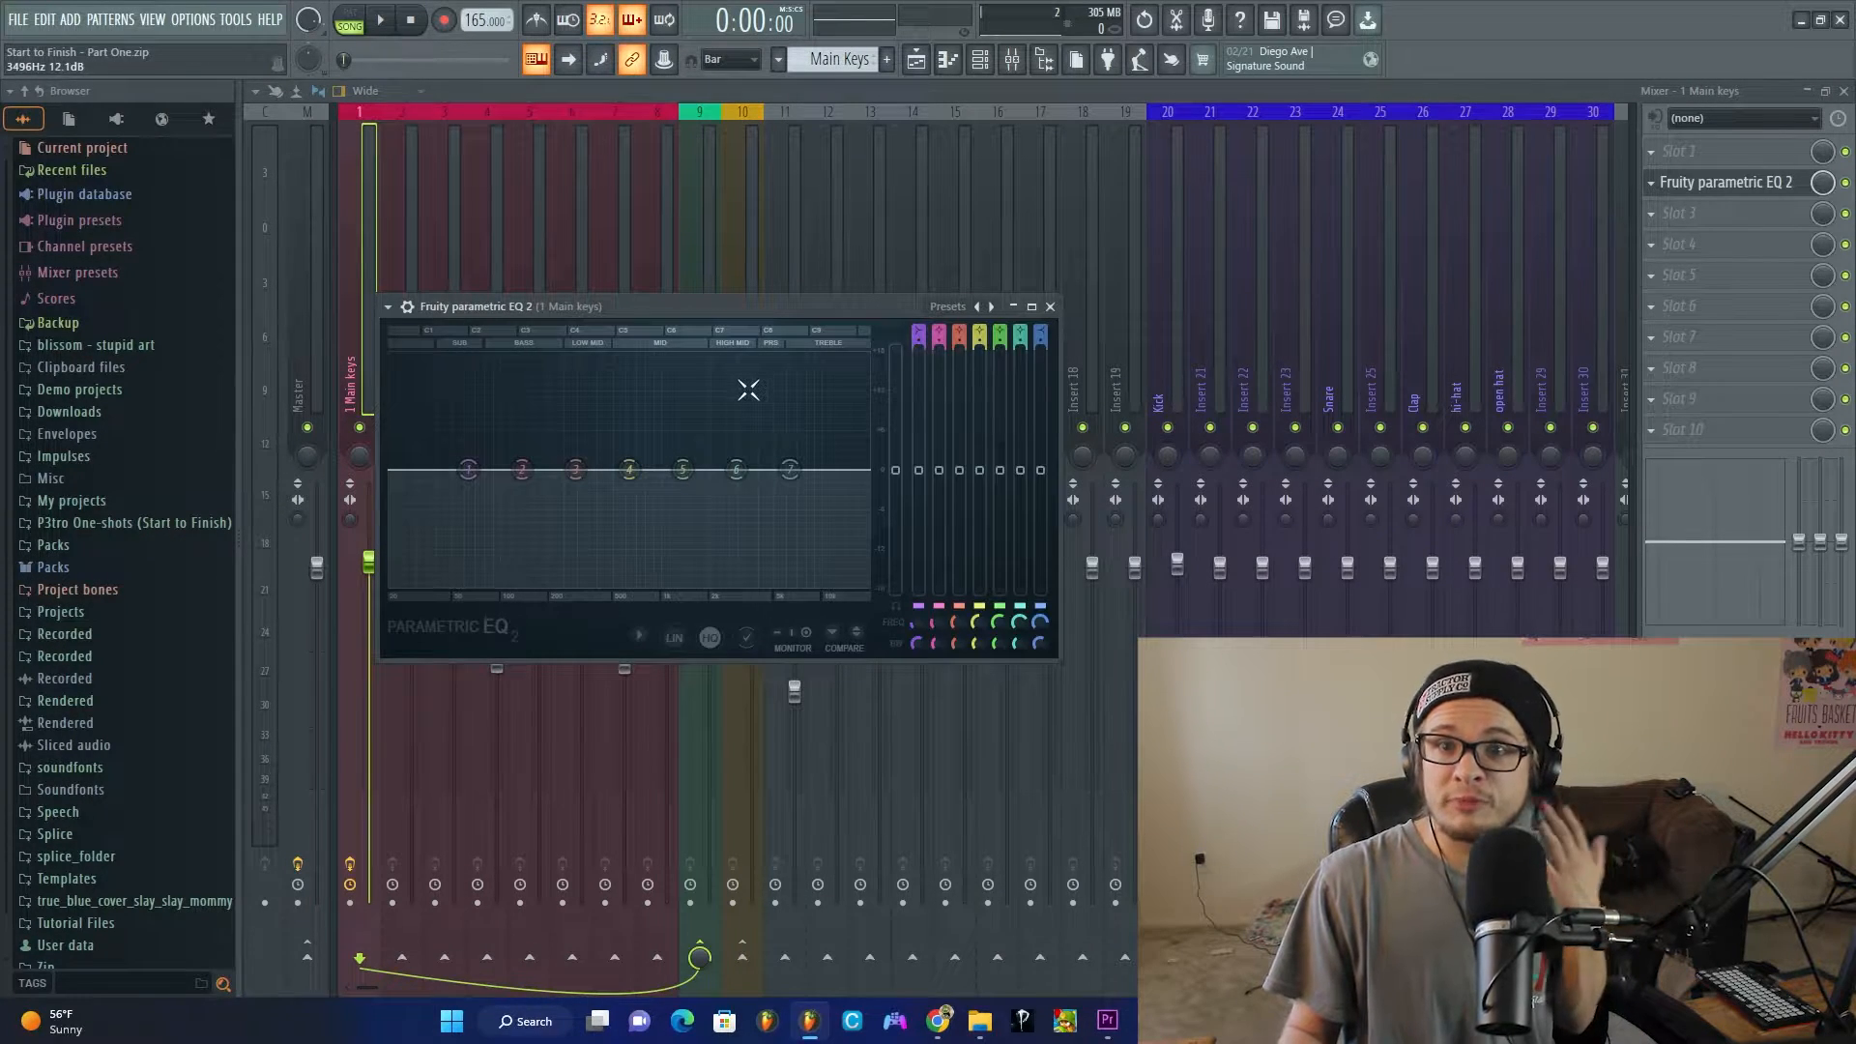
{"action": "left_click_drag", "start_coordinate": [468, 470], "coordinate": [537, 488]}
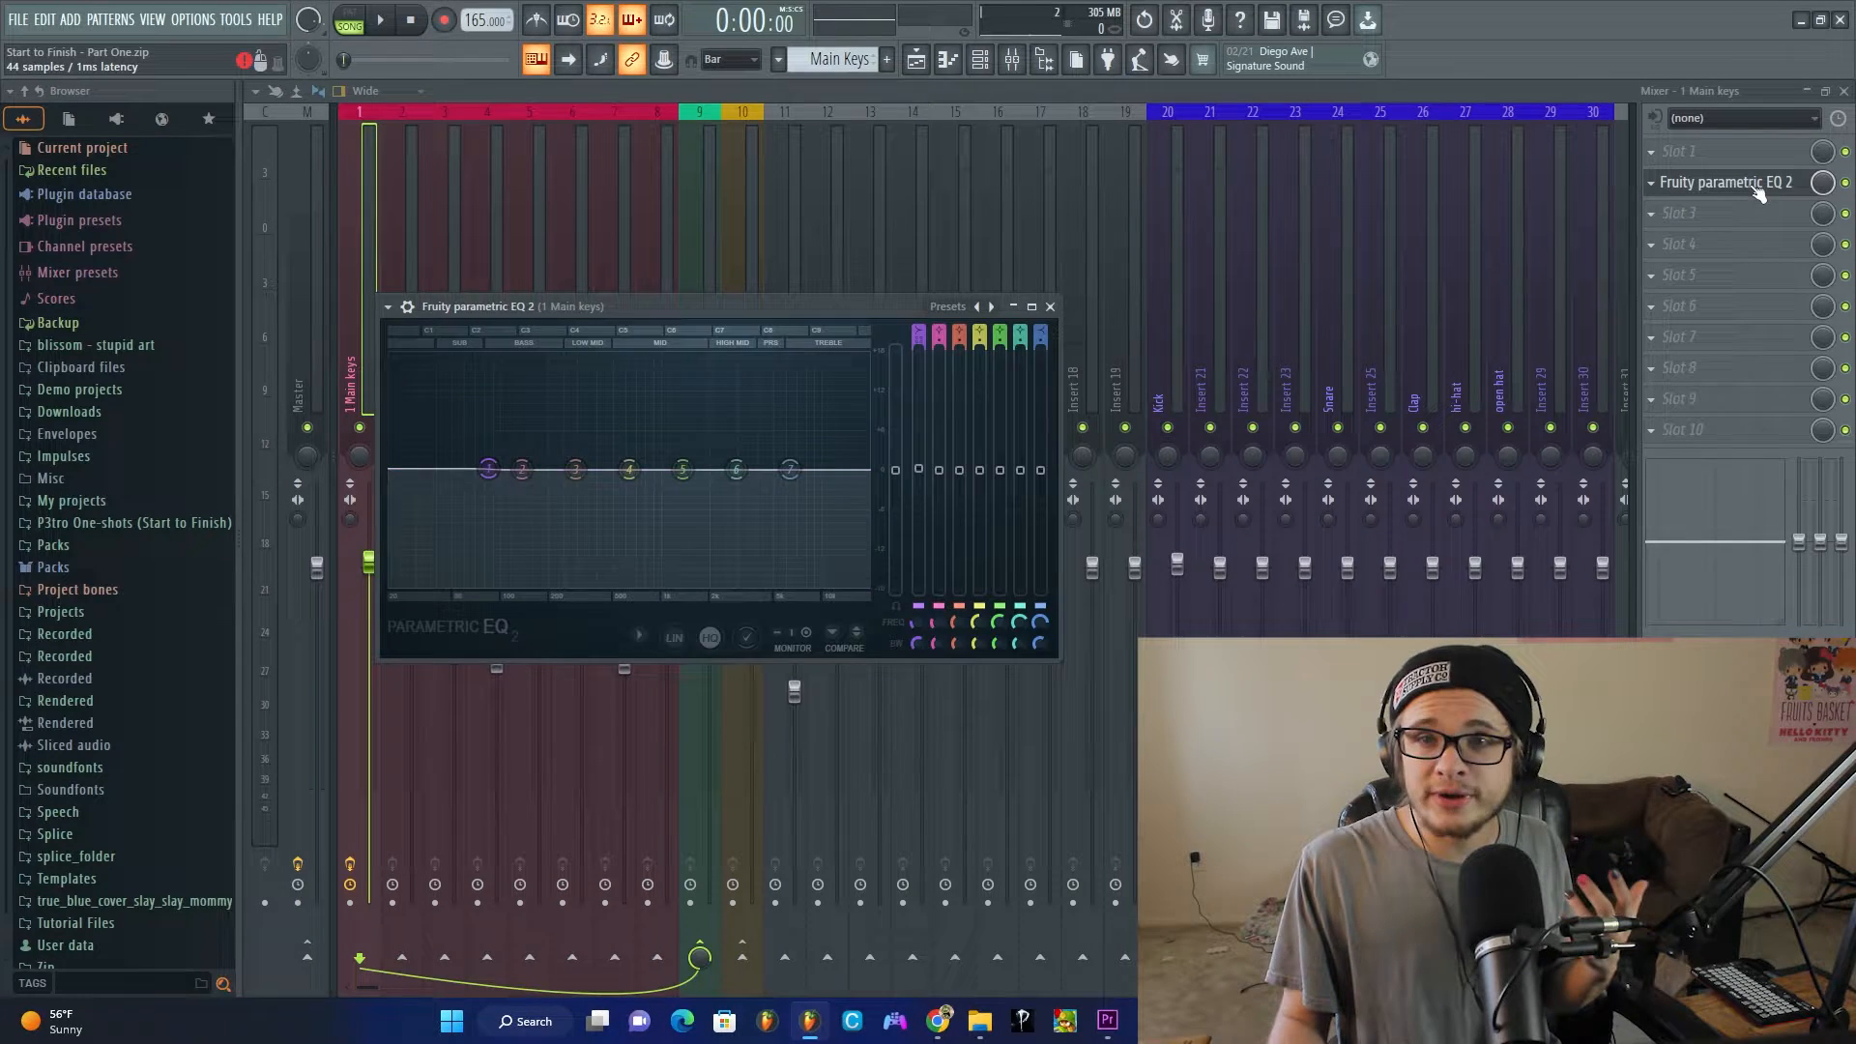
{"action": "left_click", "coordinate": [1753, 186]}
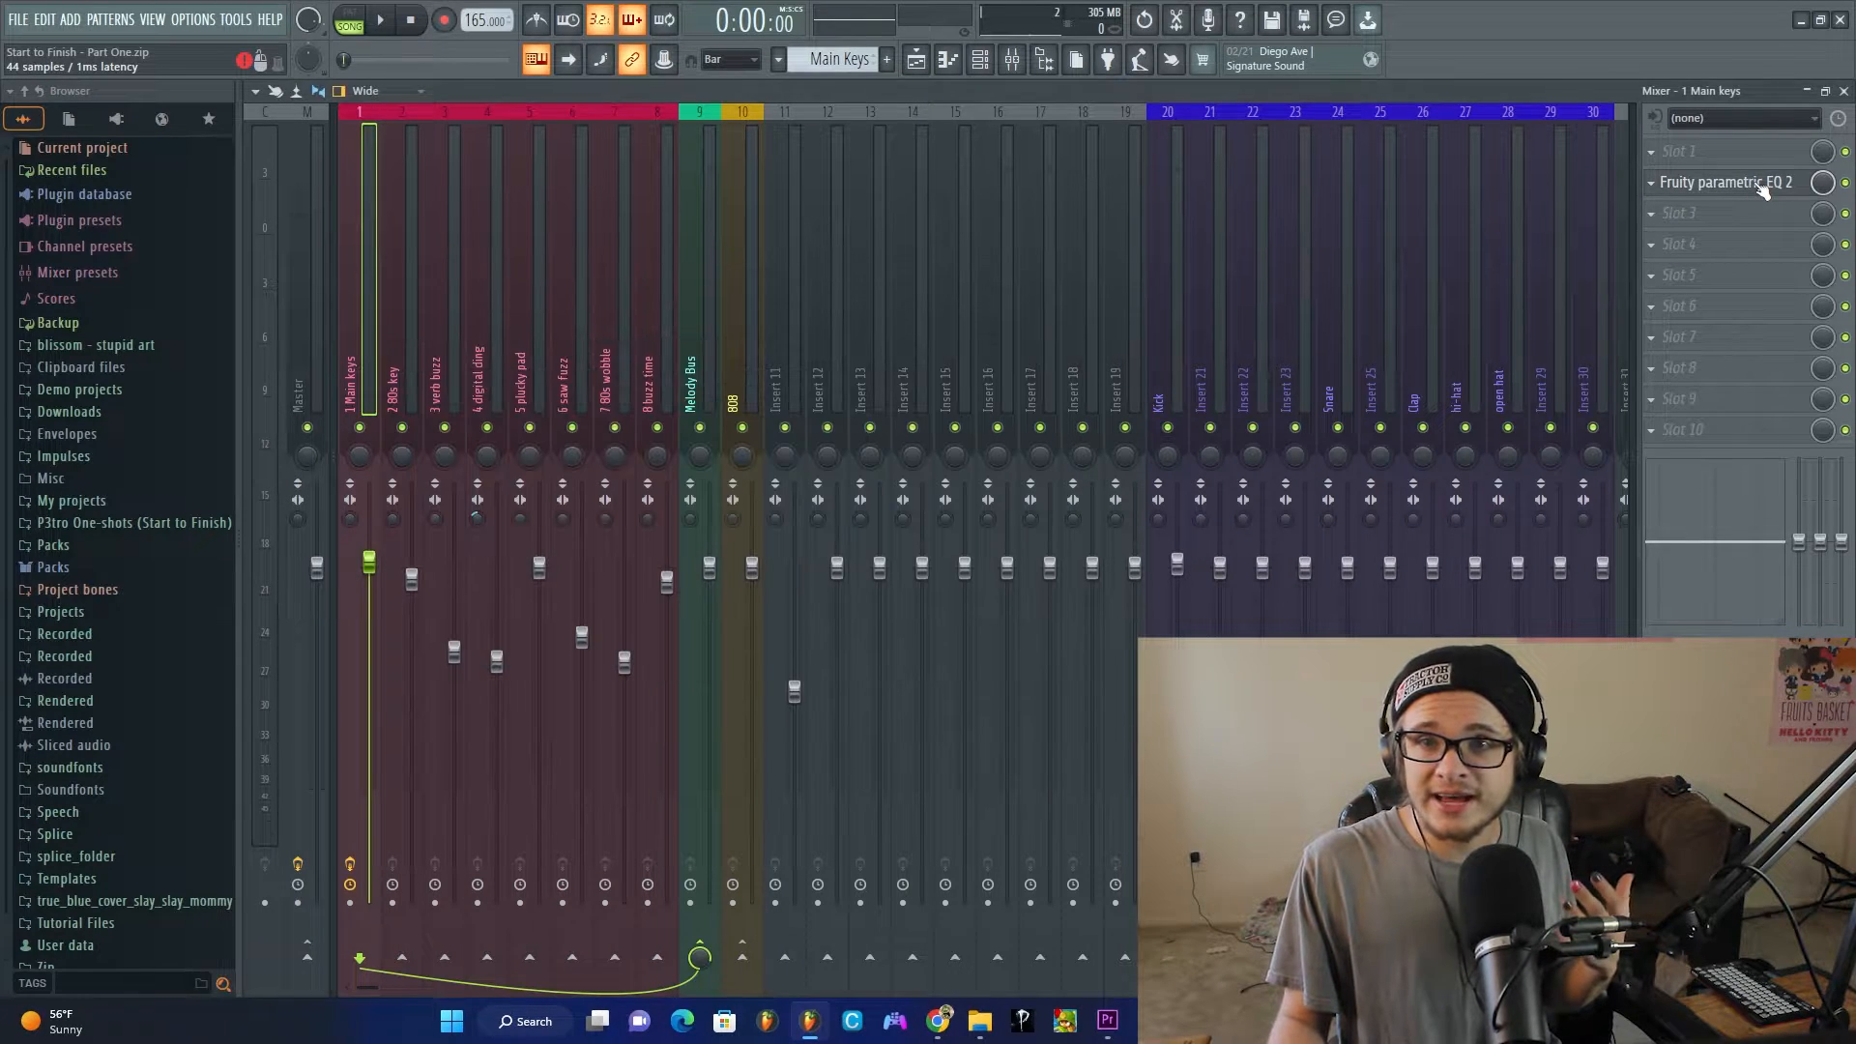
{"action": "left_click", "coordinate": [1751, 186]}
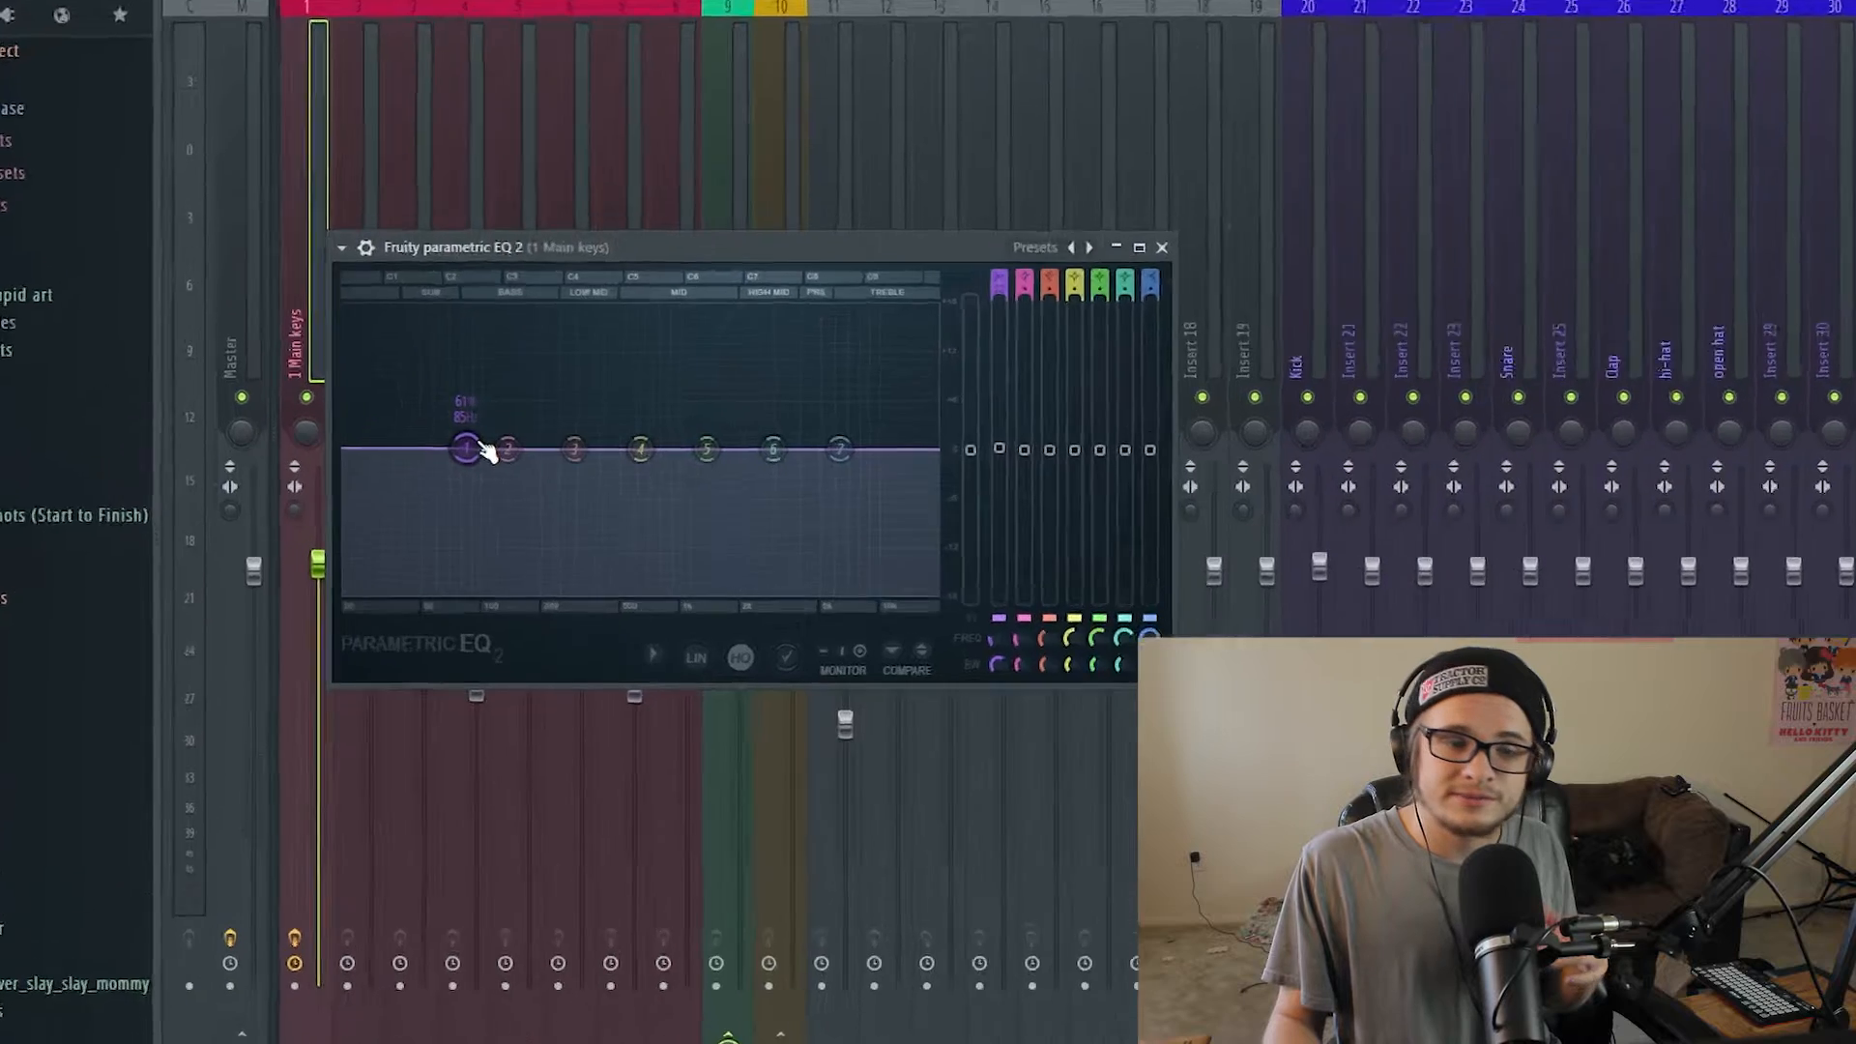
Step: Set the filter order of EQ band 1 to Steep 8
{"action": "right_click", "coordinate": [490, 470]}
{"action": "mouse_move", "coordinate": [526, 538]}
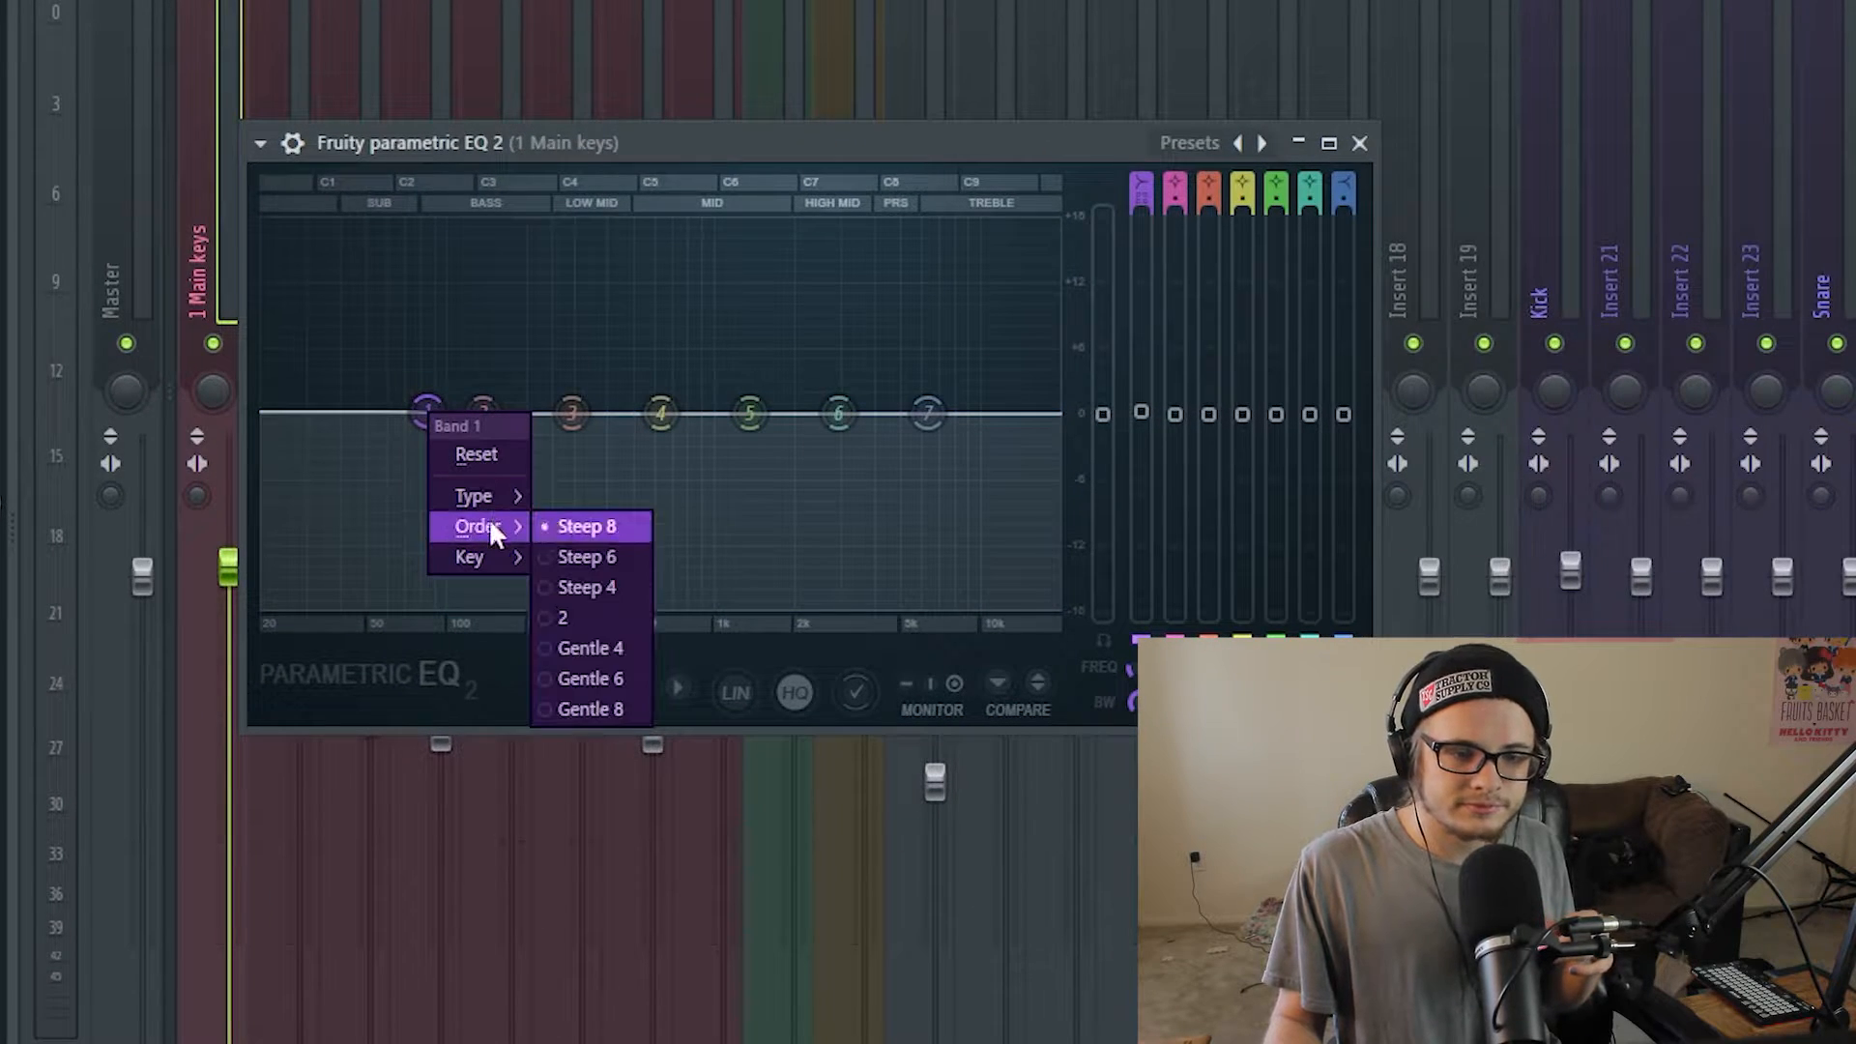
{"action": "left_click", "coordinate": [593, 521]}
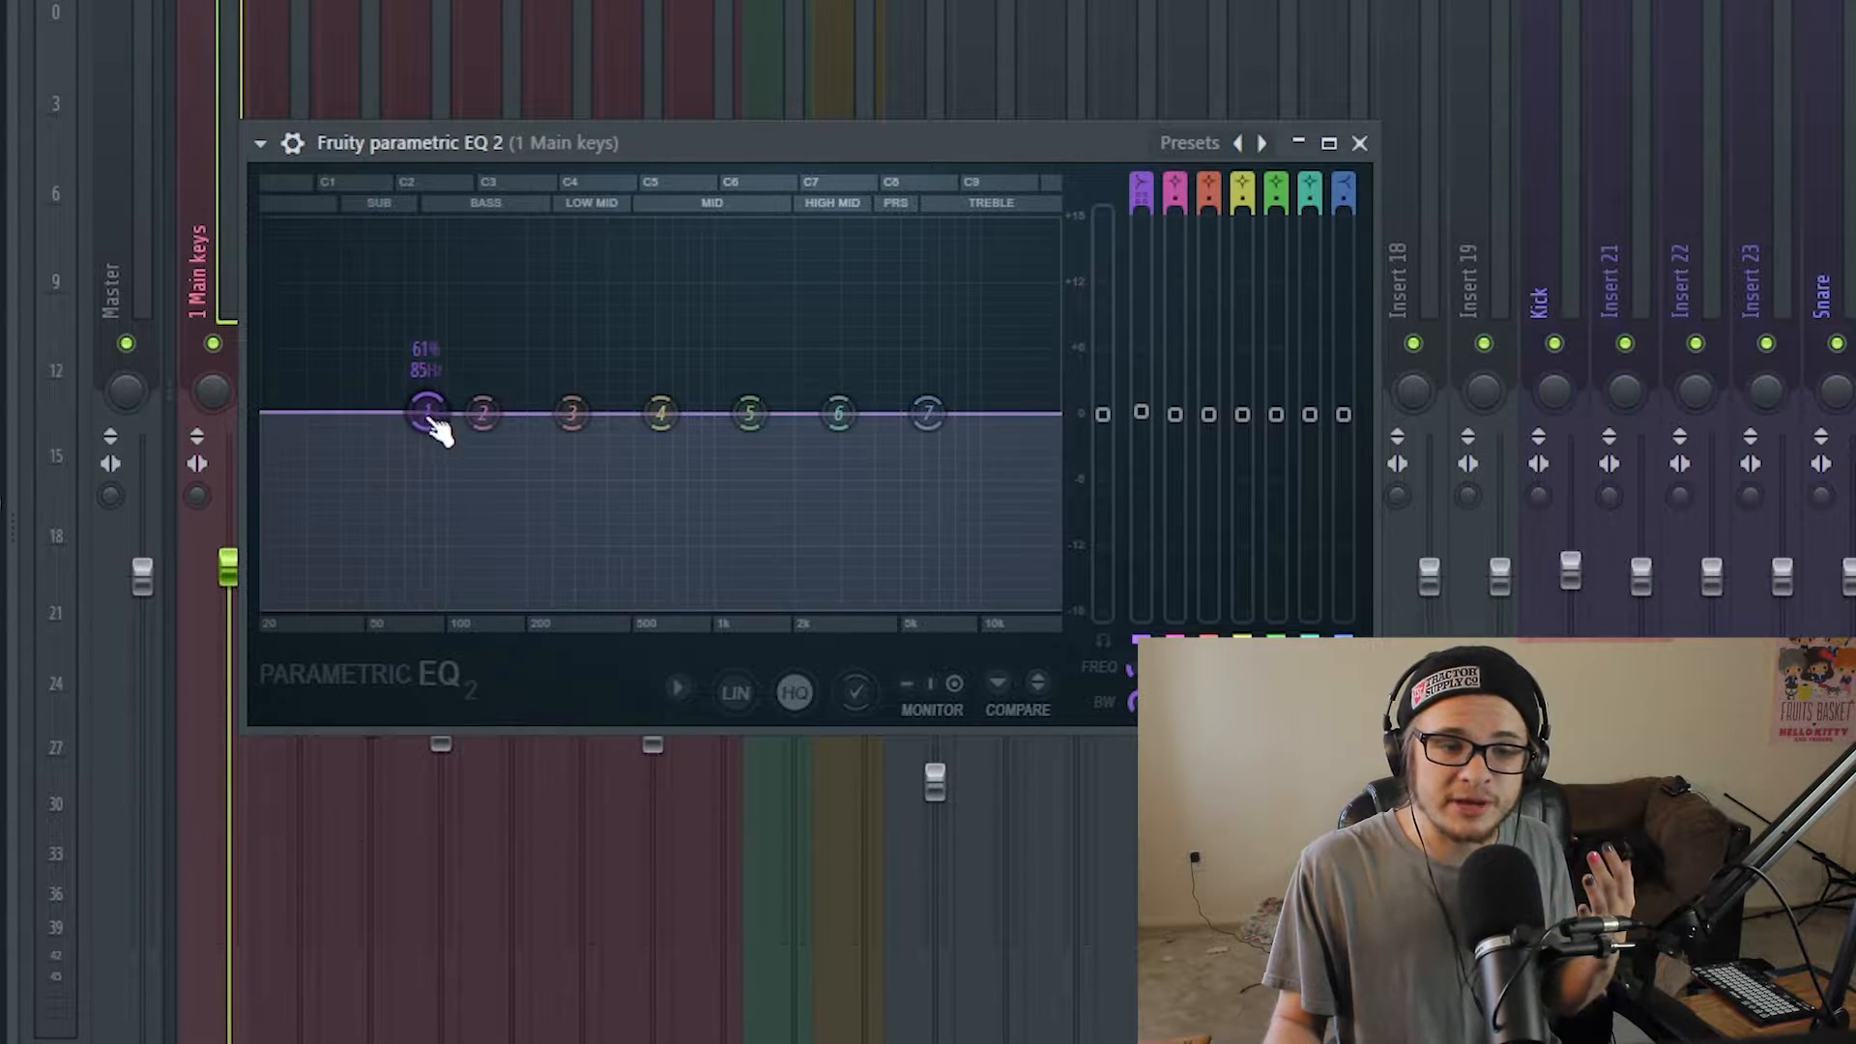
Step: Pull EQ band 1 down to -18 dB at about 225 Hz and create an automation clip for the EQ's mix level
{"action": "left_click_drag", "start_coordinate": [428, 415], "coordinate": [556, 585]}
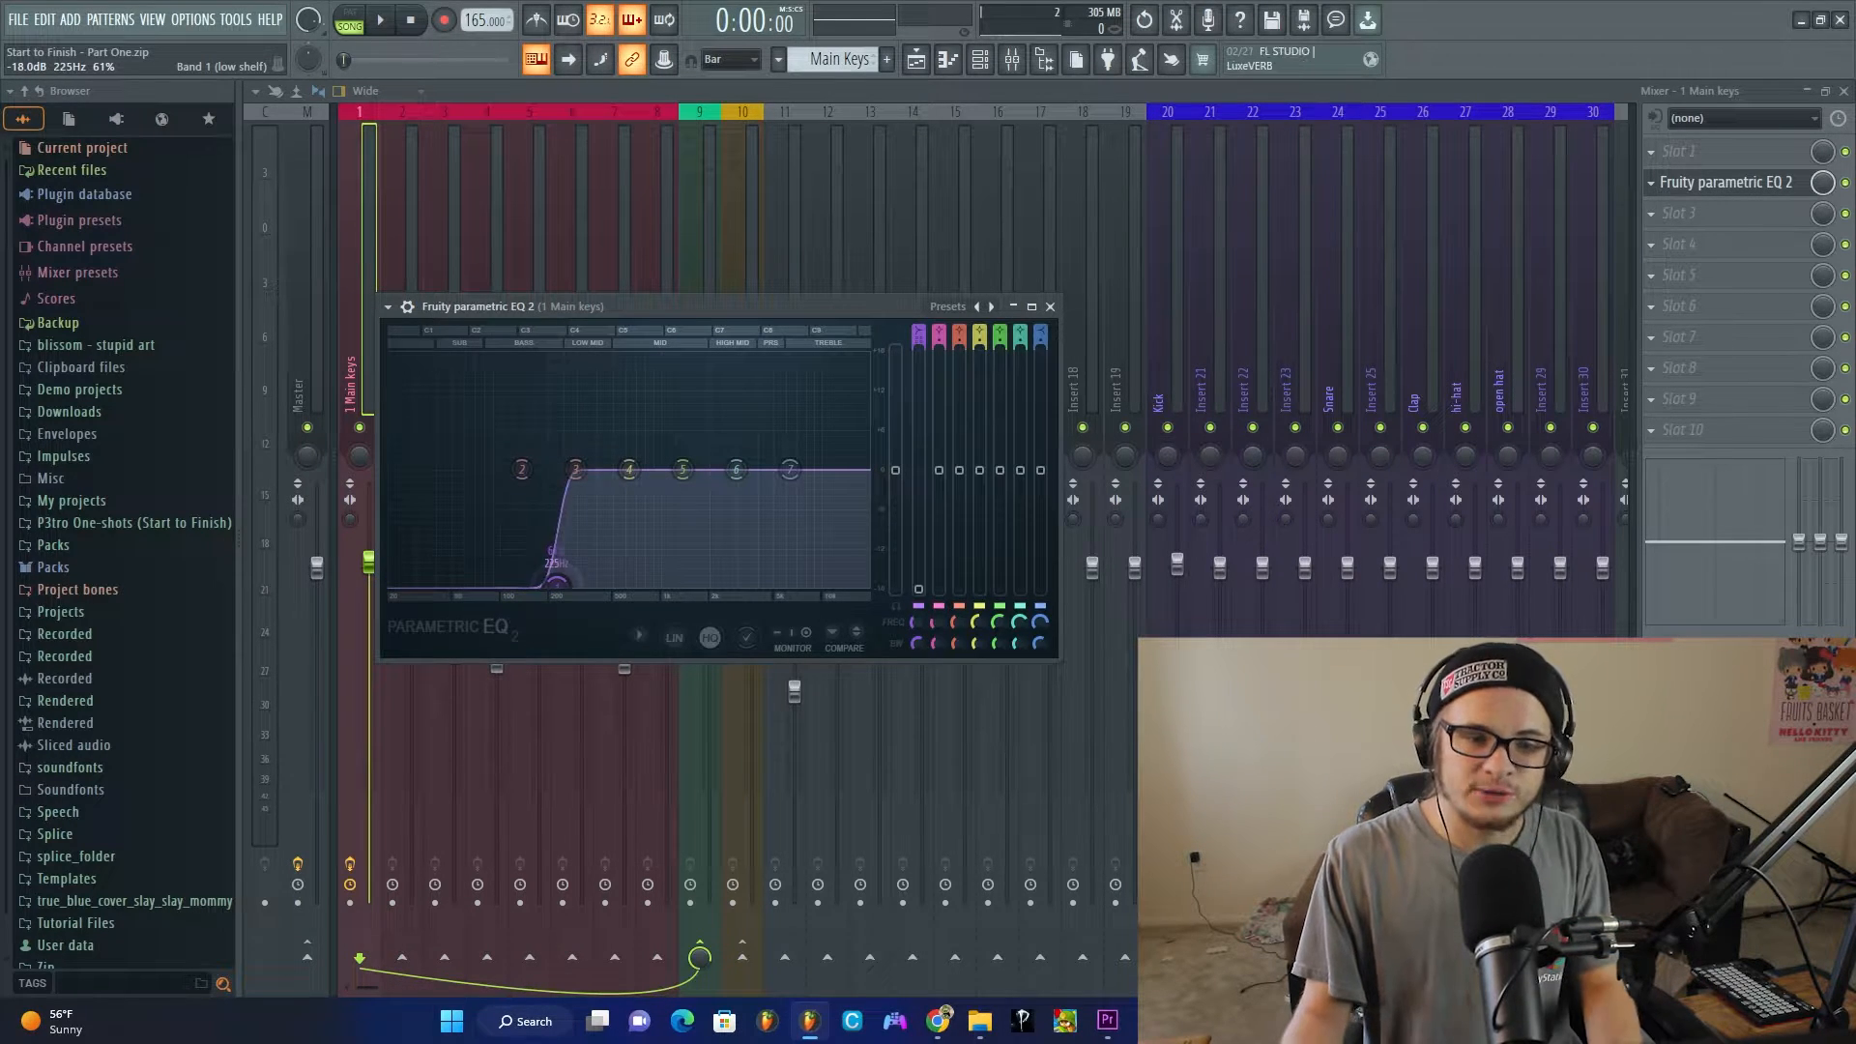
{"action": "right_click", "coordinate": [1822, 183]}
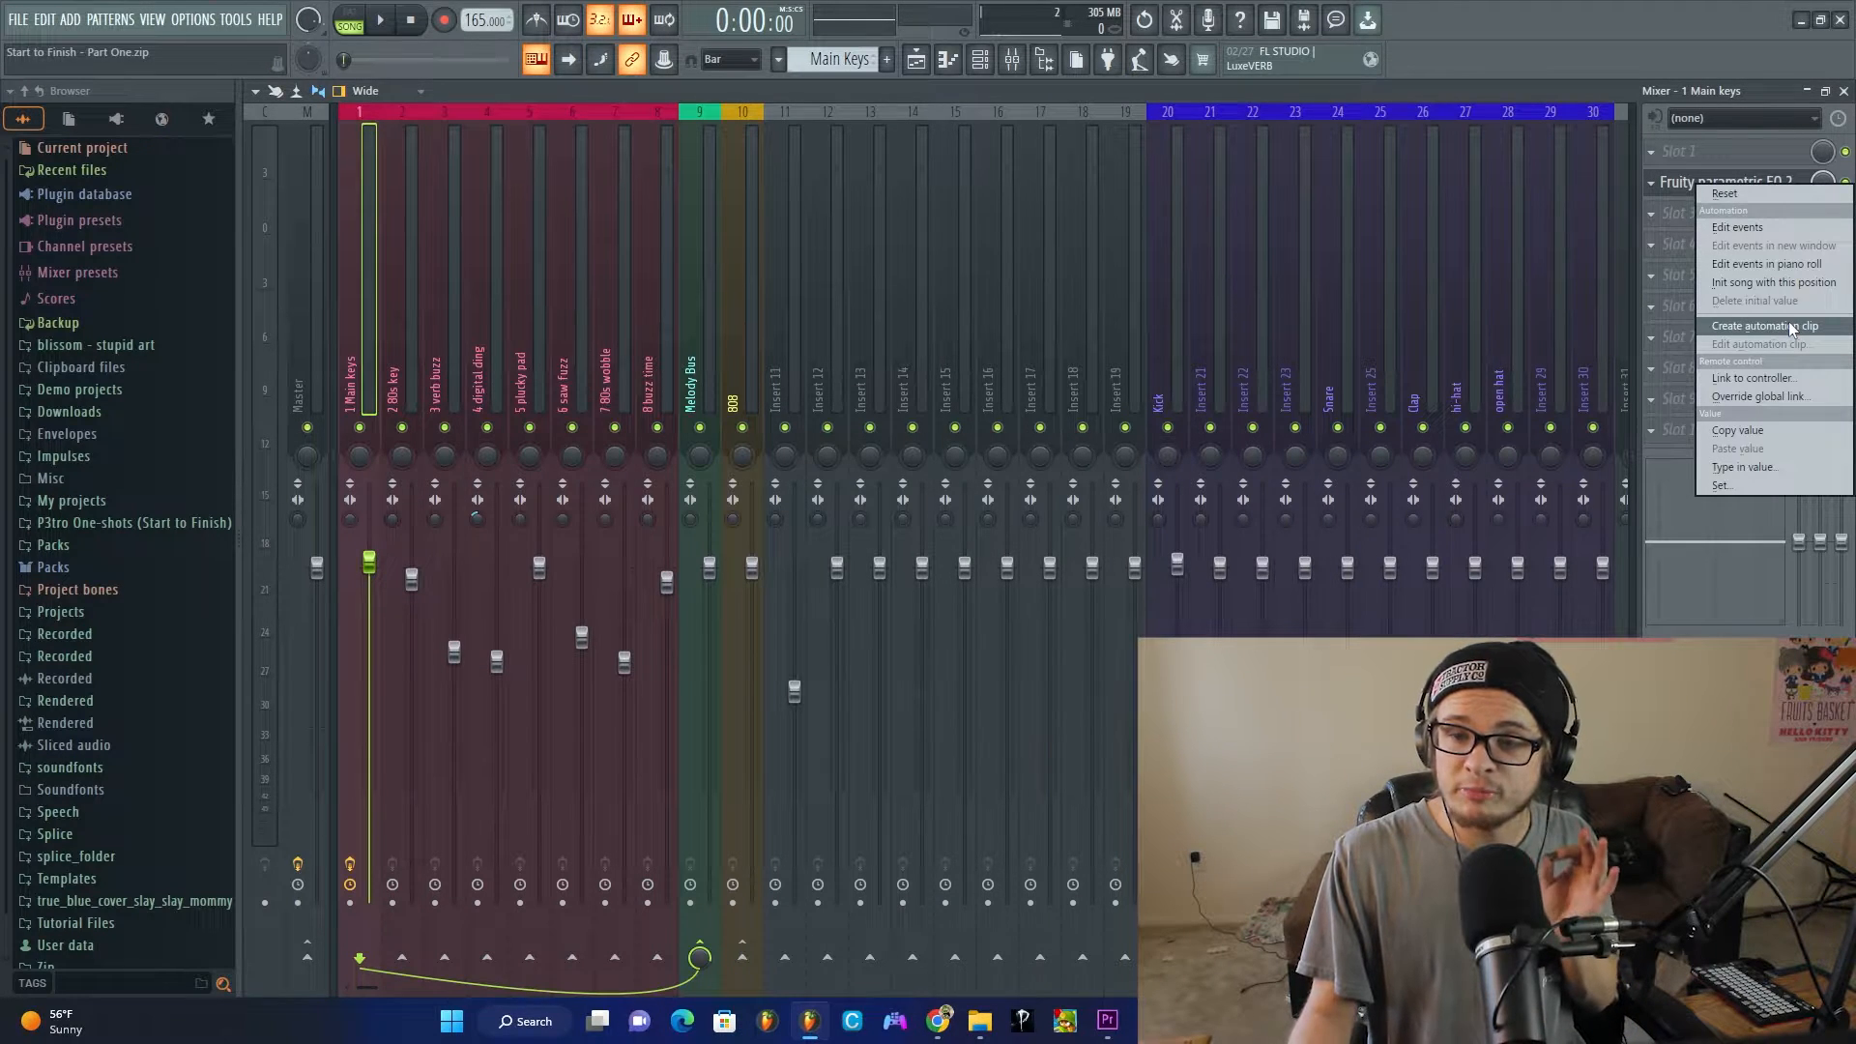
{"action": "left_click", "coordinate": [1791, 327]}
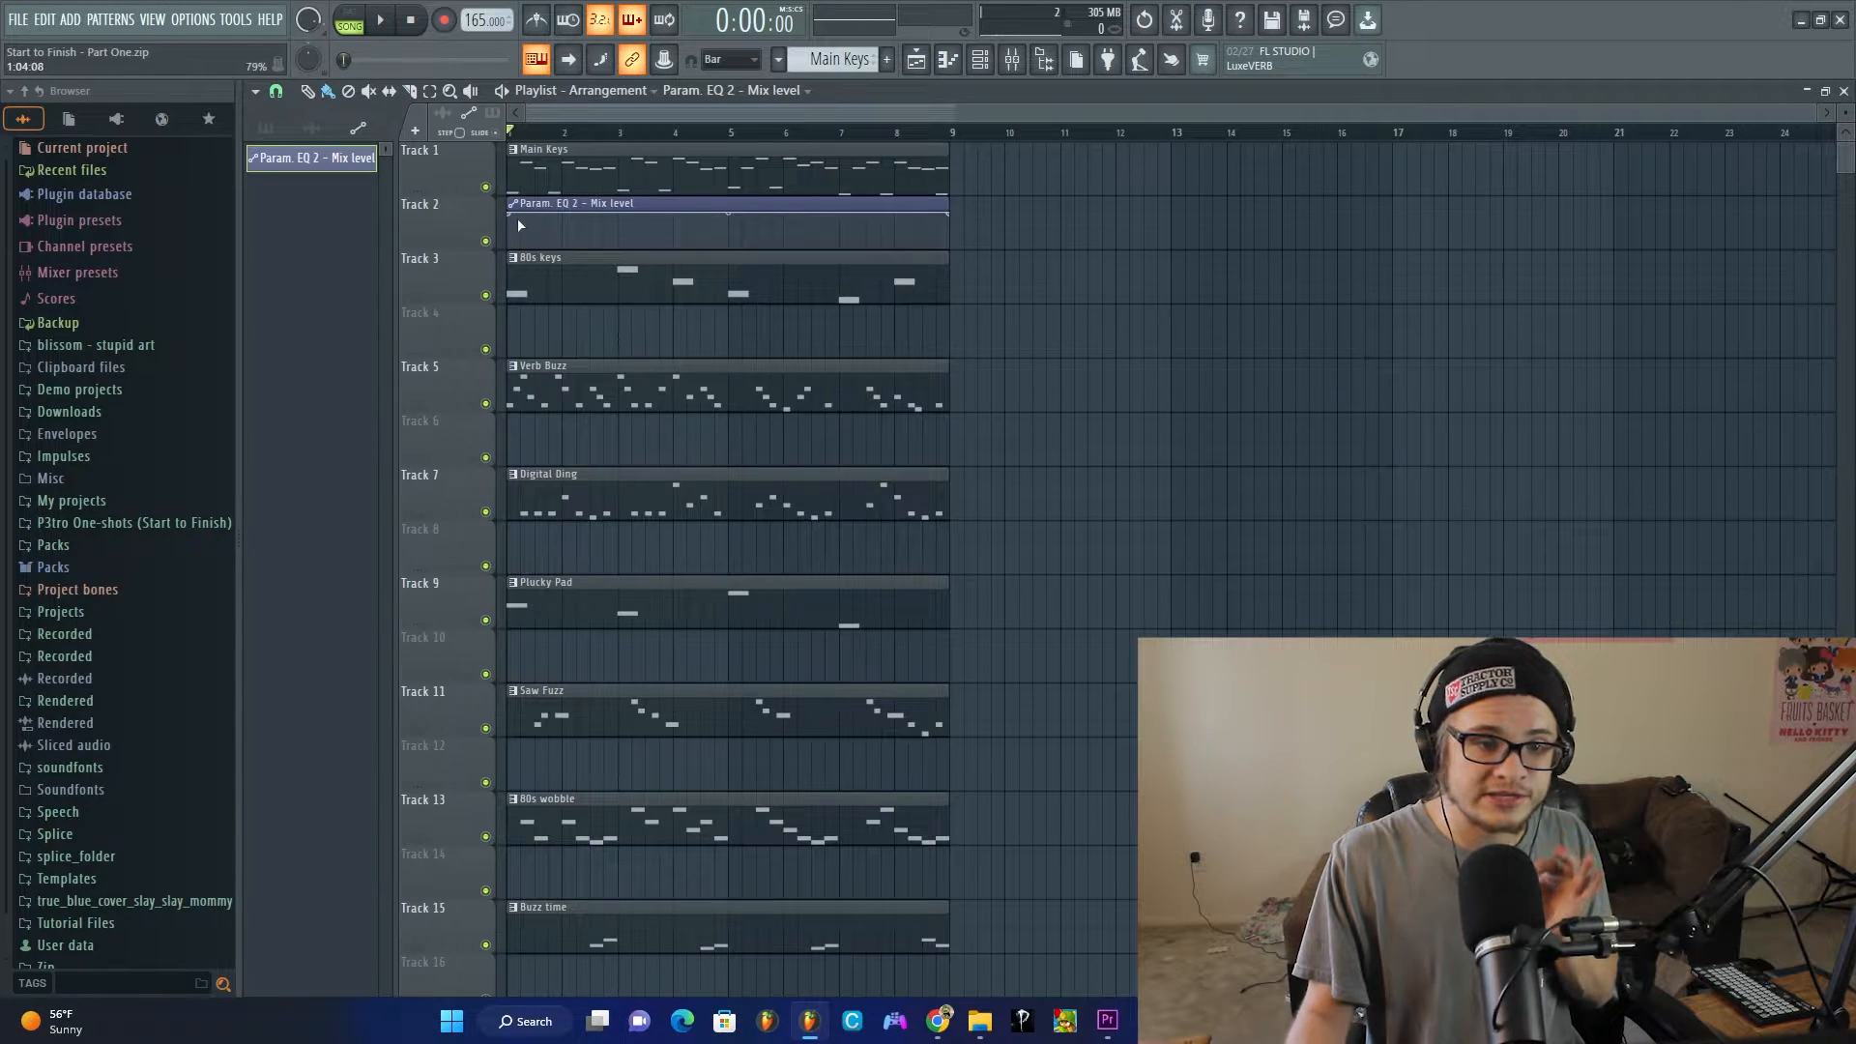
Step: Lower the start and end points of the Param. EQ 2 - Mix level clip to the minimum, checking the mix level's automation options
{"action": "left_click_drag", "start_coordinate": [517, 218], "coordinate": [516, 248]}
{"action": "left_click_drag", "start_coordinate": [950, 214], "coordinate": [937, 243]}
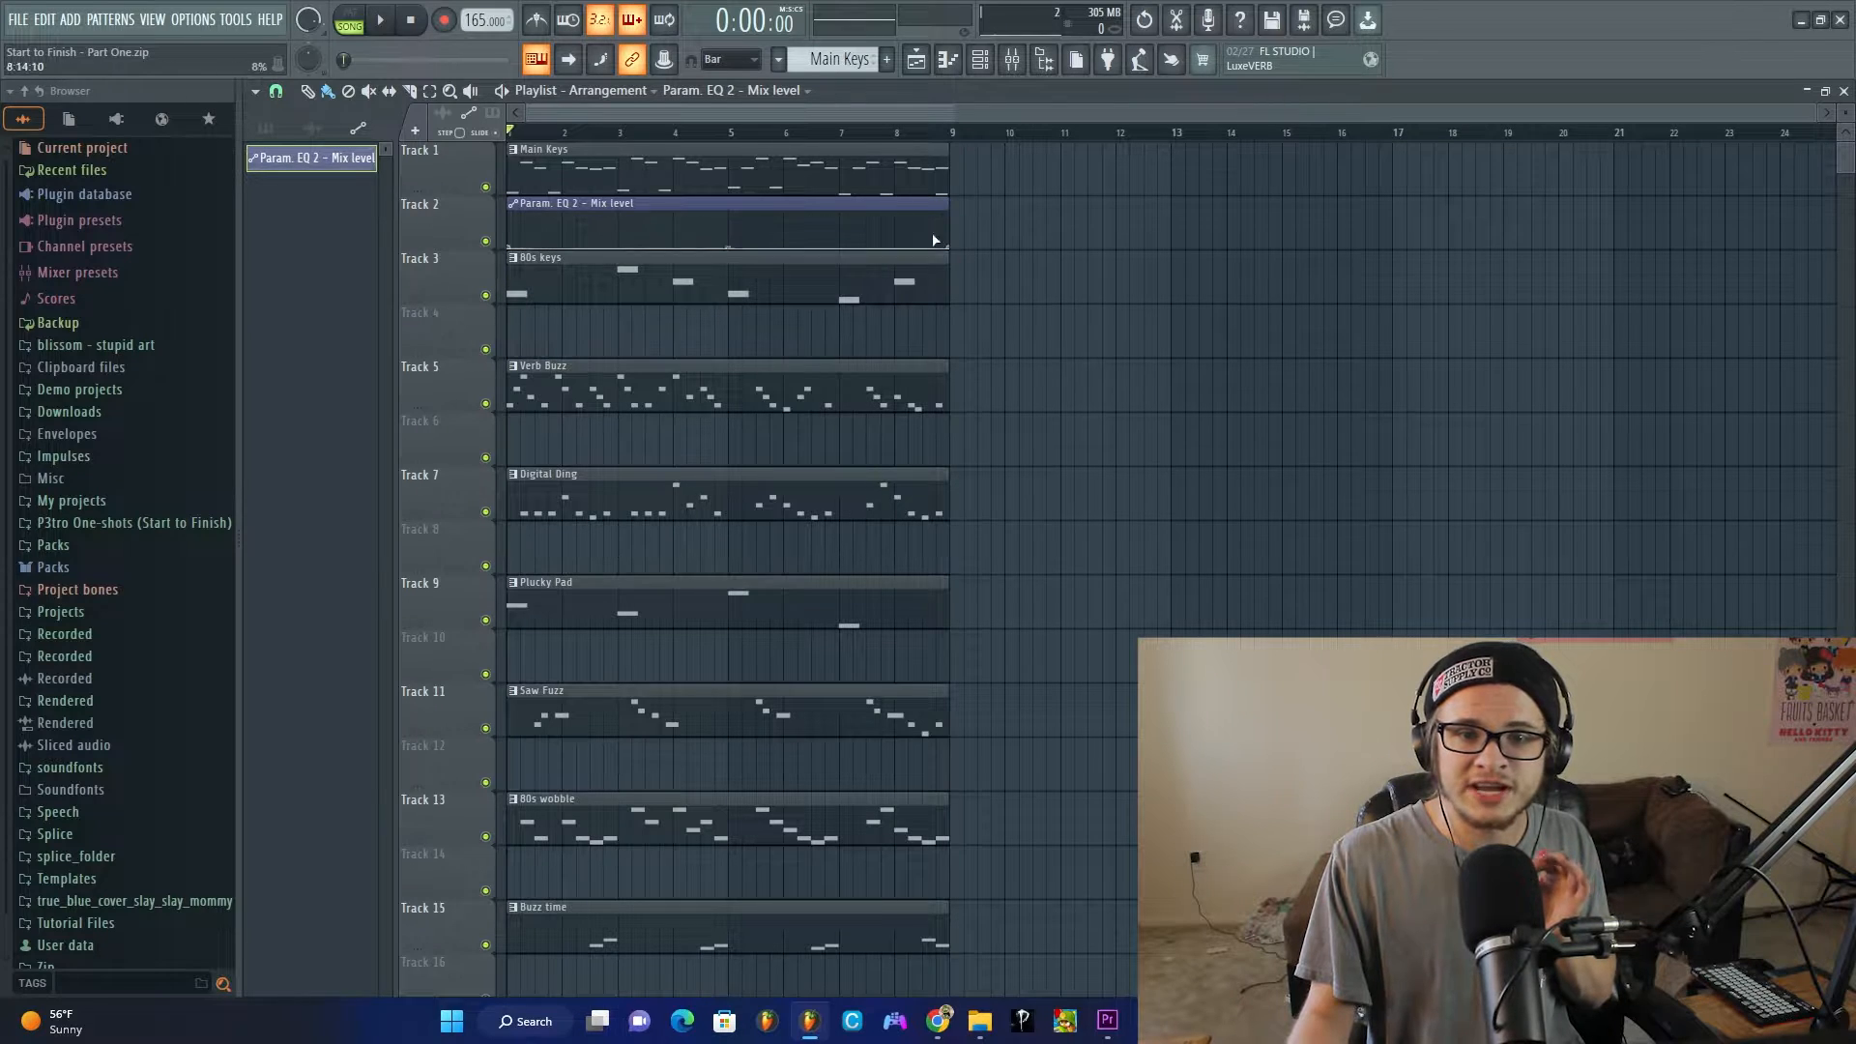
{"action": "left_click", "coordinate": [1012, 60]}
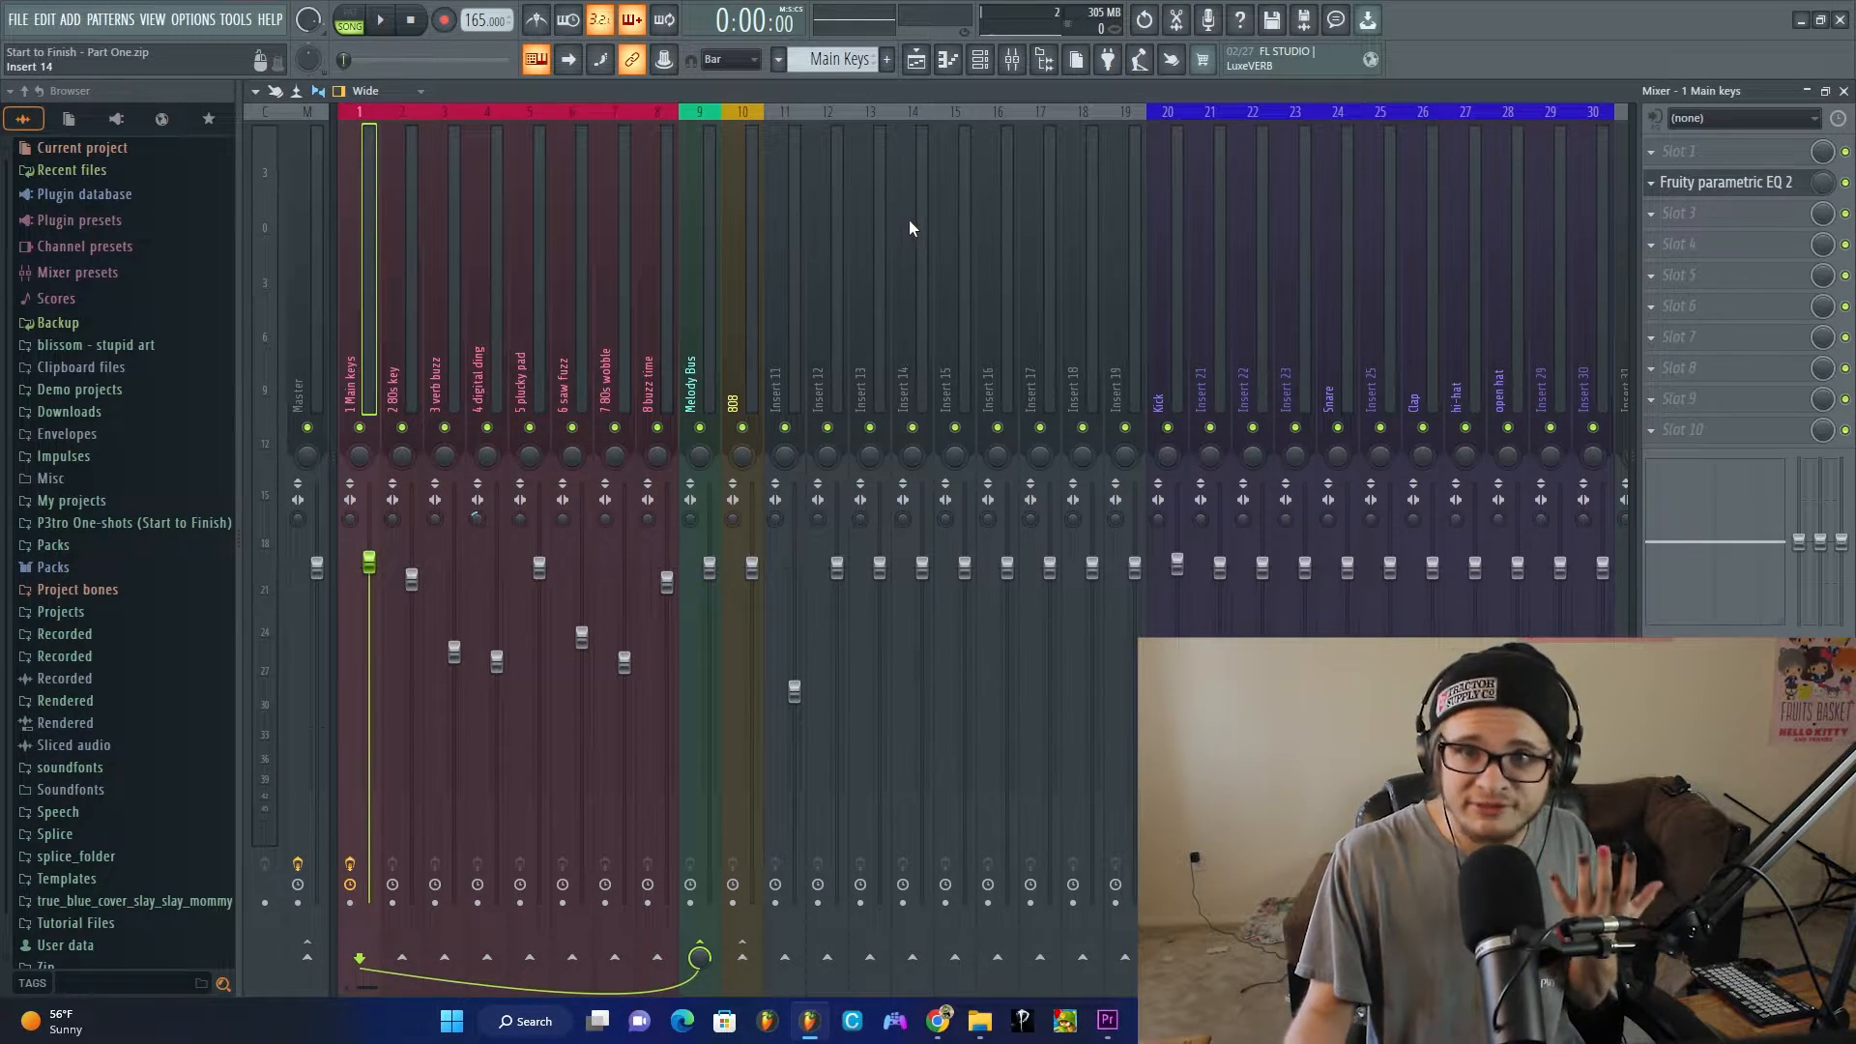
{"action": "right_click", "coordinate": [1822, 182]}
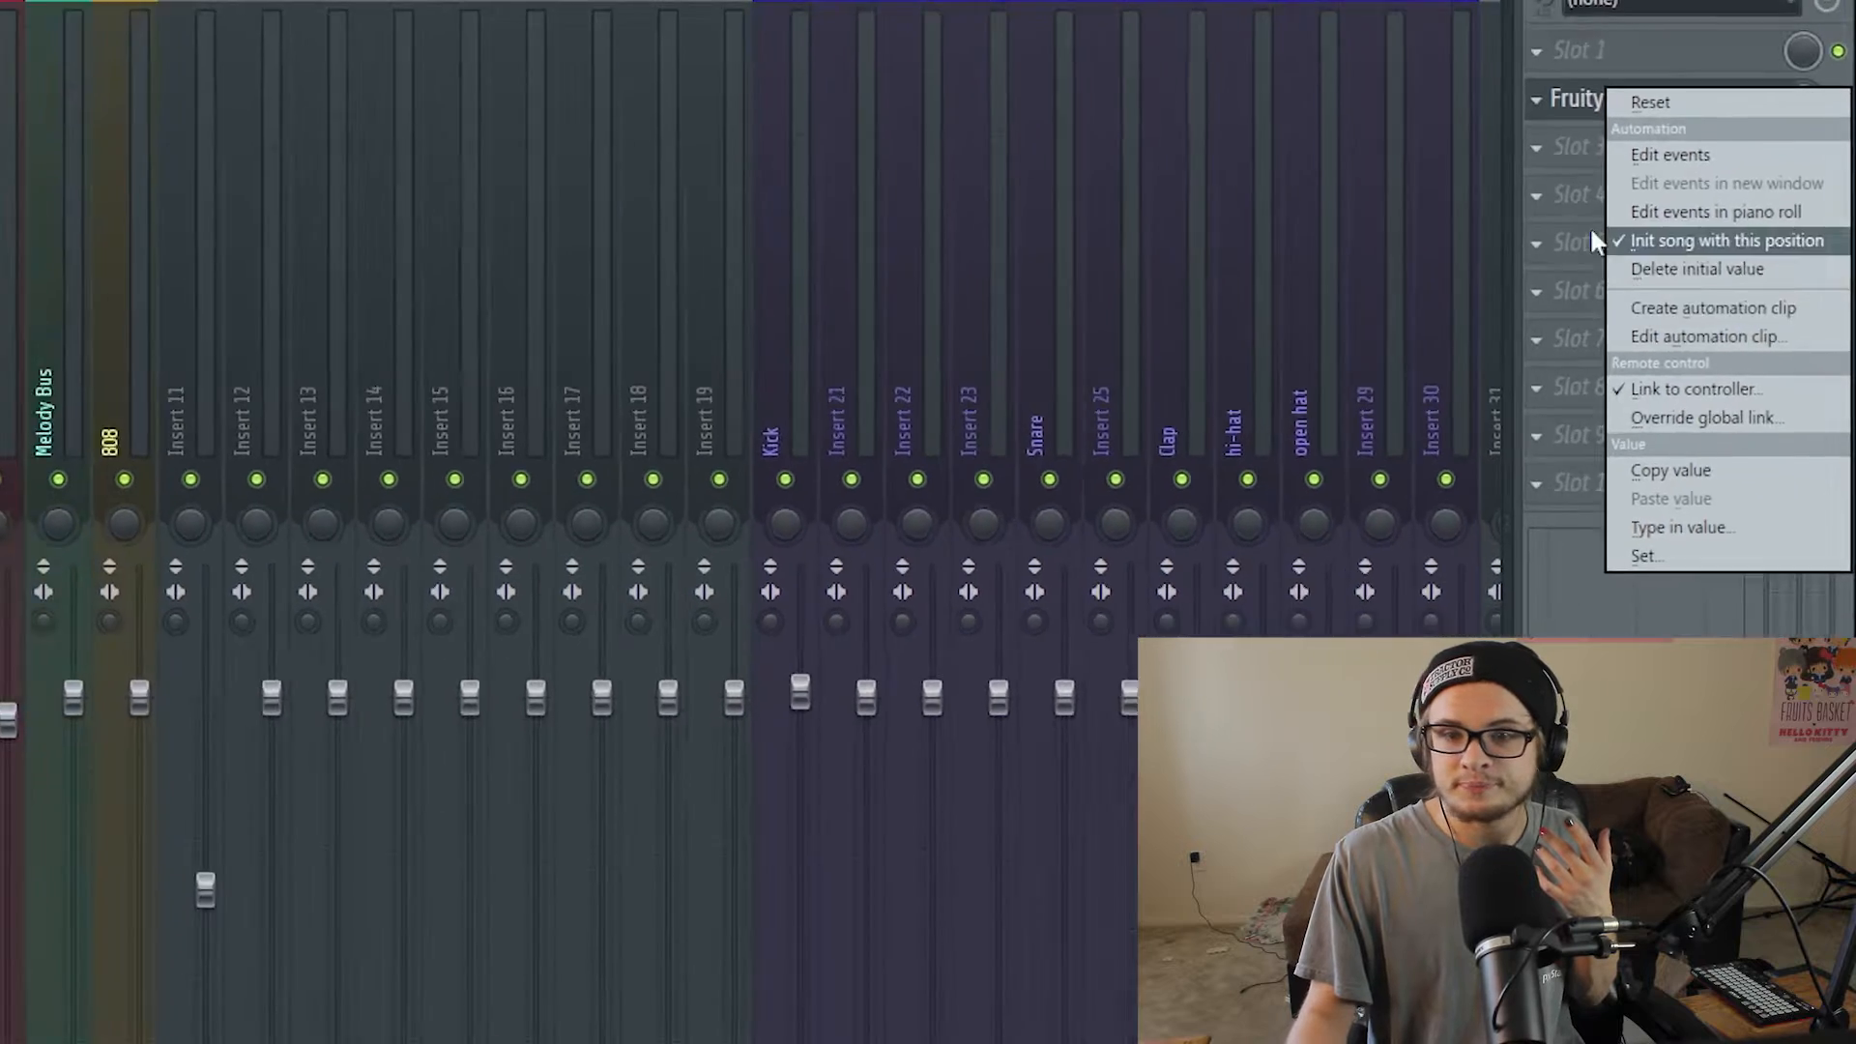
{"action": "left_click", "coordinate": [1701, 303]}
{"action": "left_click", "coordinate": [915, 59]}
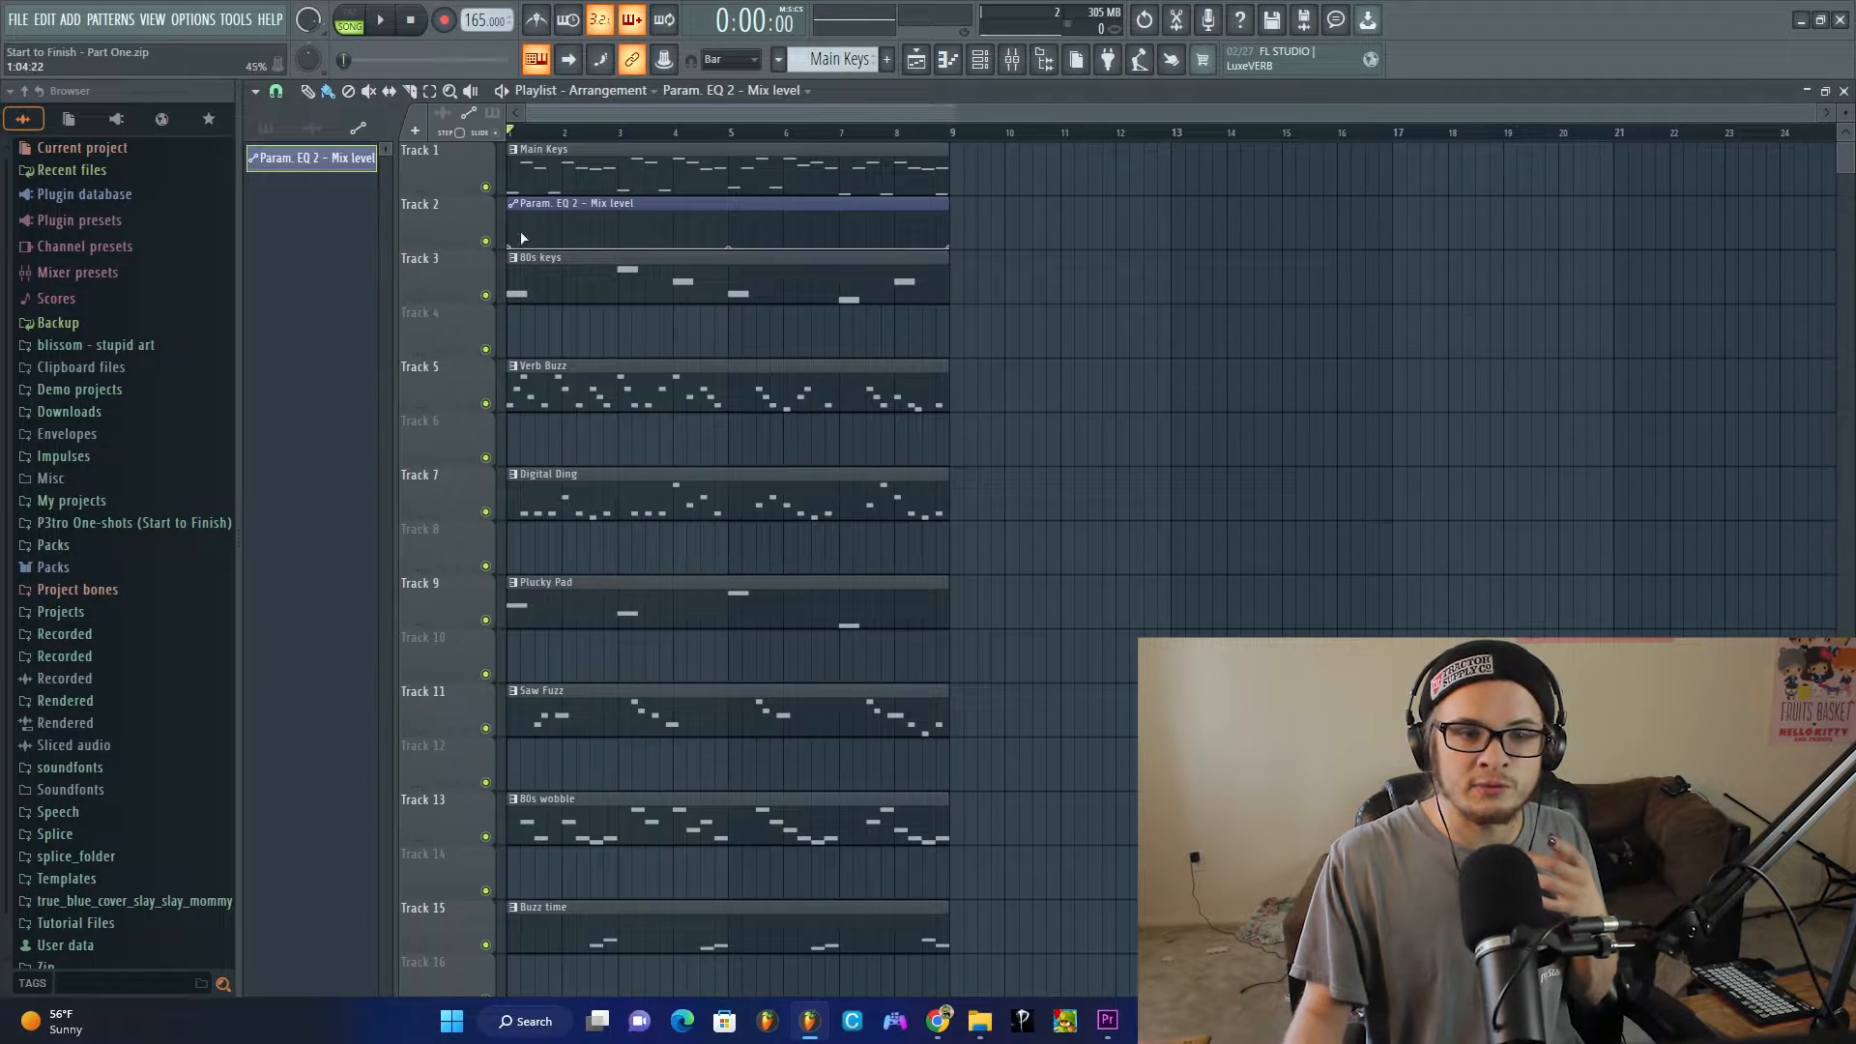
{"action": "left_click_drag", "start_coordinate": [513, 249], "coordinate": [484, 252]}
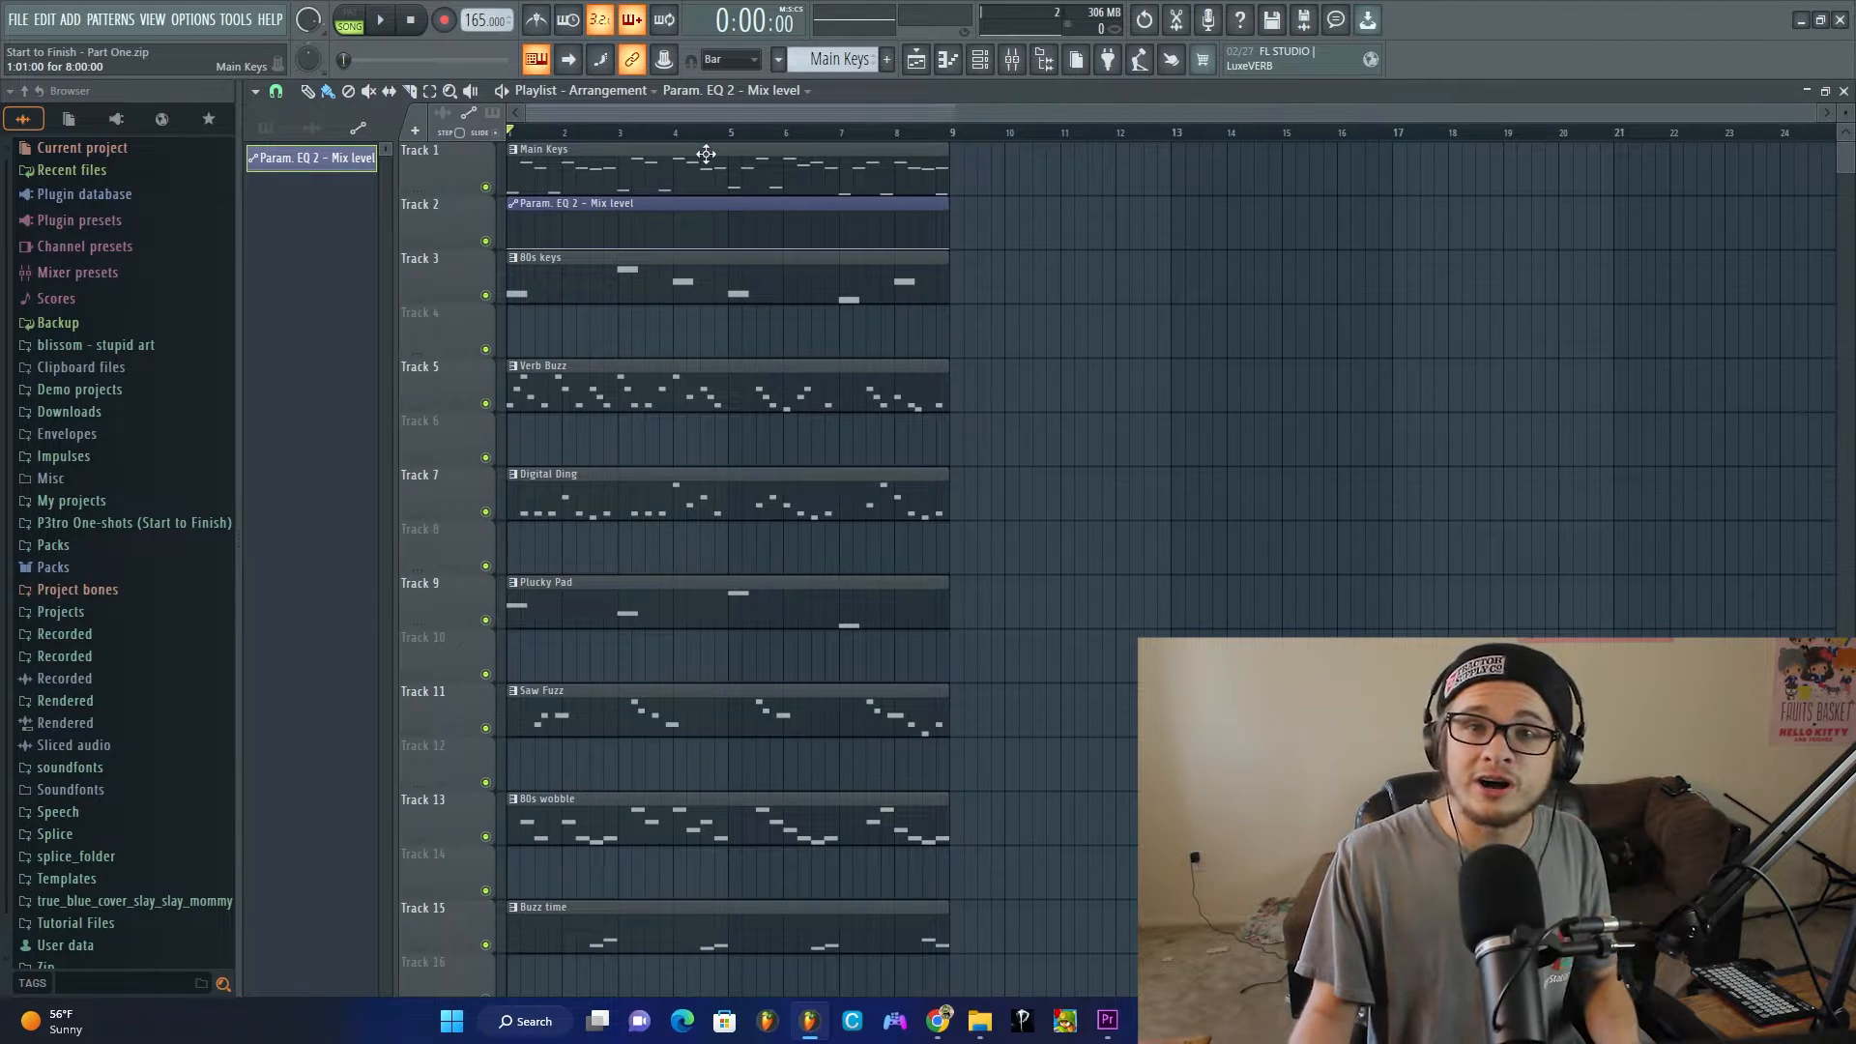
Step: Play the arrangement while checking the EQ's mix level on the 1 Main keys track, stop playback, and reopen the EQ
{"action": "key", "text": "space"}
{"action": "key", "text": "F9"}
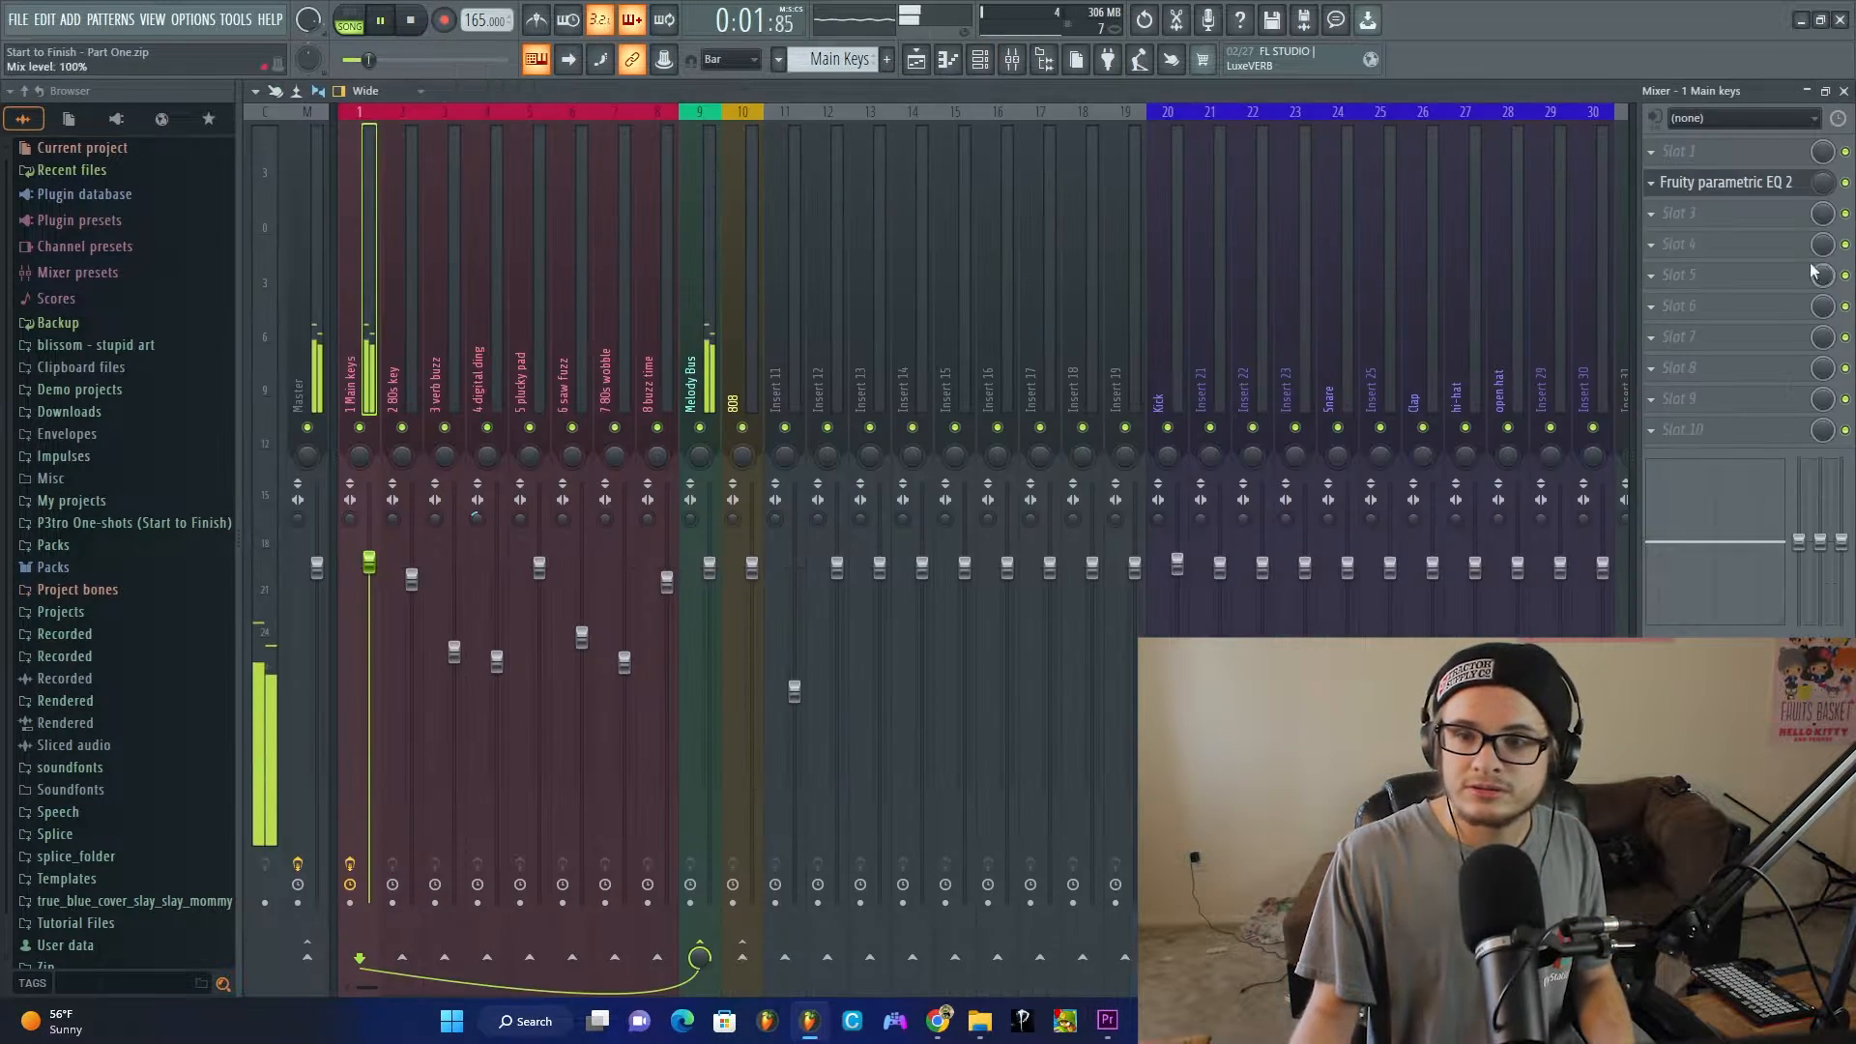
{"action": "key", "text": "space"}
{"action": "left_click", "coordinate": [1725, 182]}
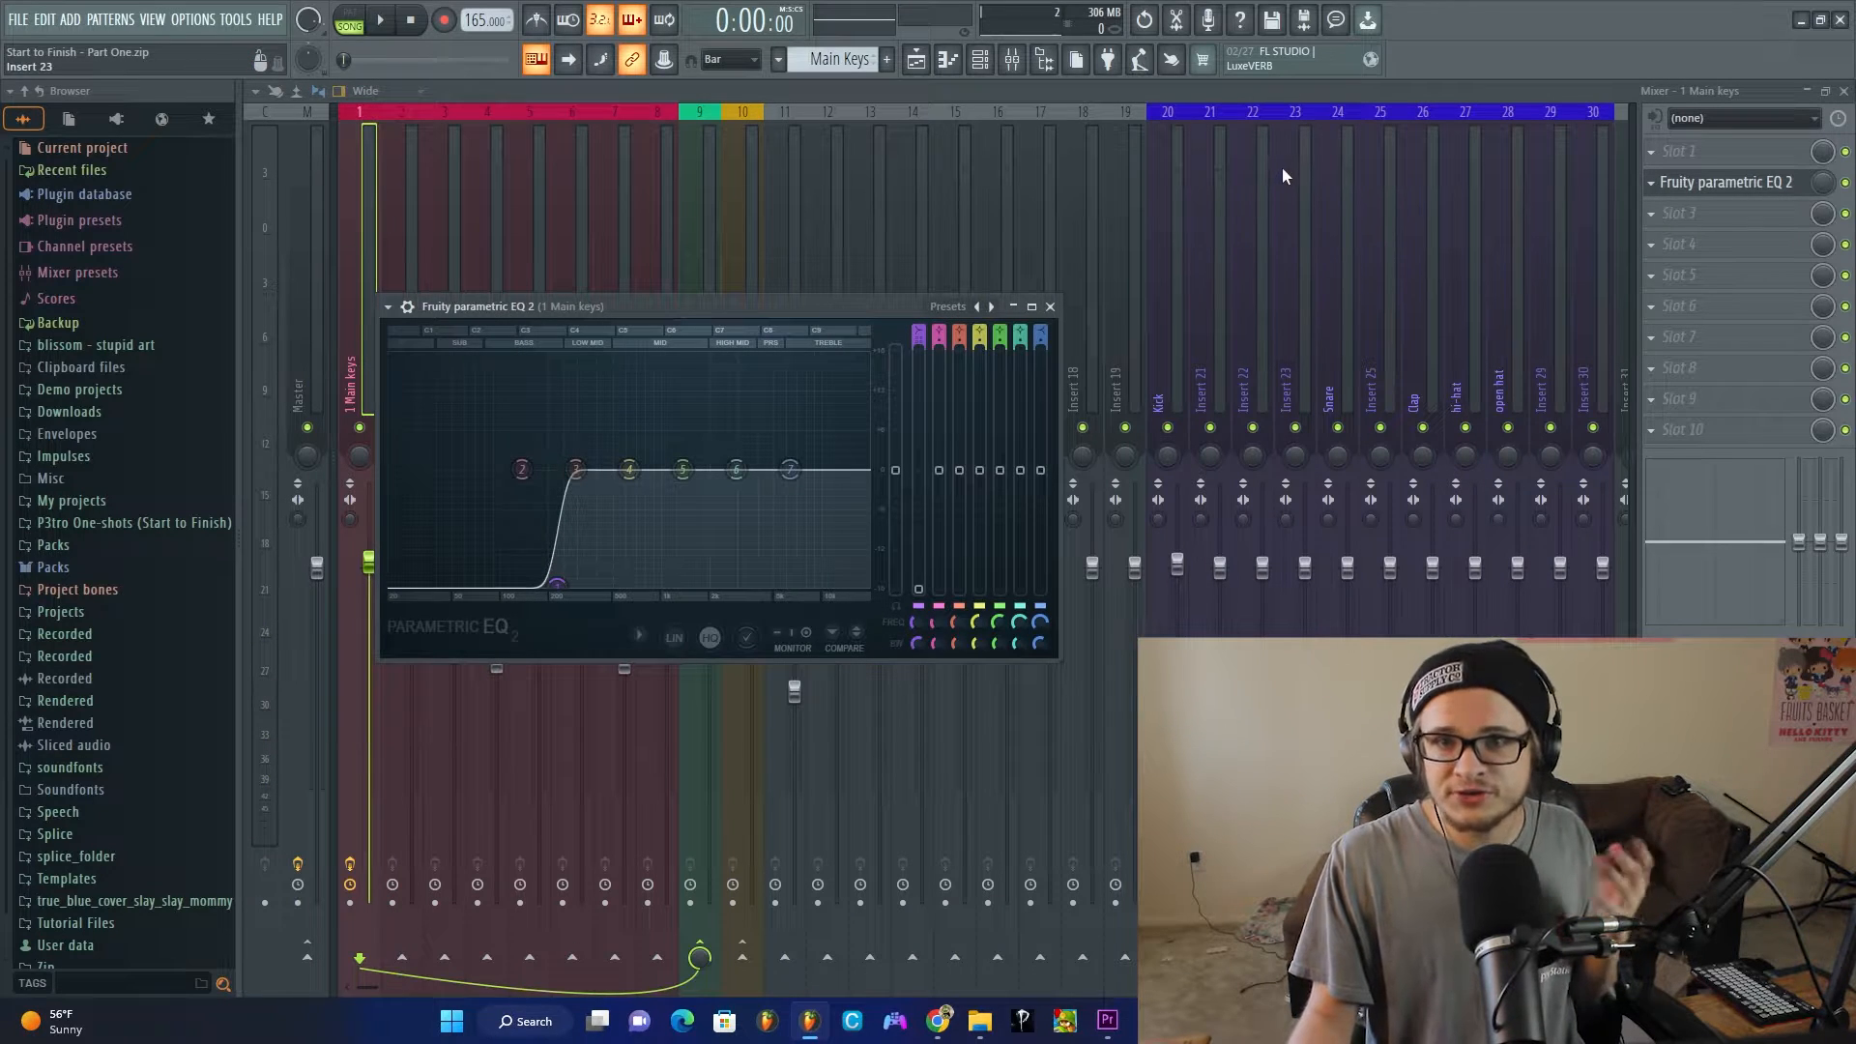
Step: Load Fruity Blood Overdrive into slot 5 of the 1 Main keys track, set Pre amp to about 0.15, and adjust Color slightly
{"action": "left_click", "coordinate": [1710, 283]}
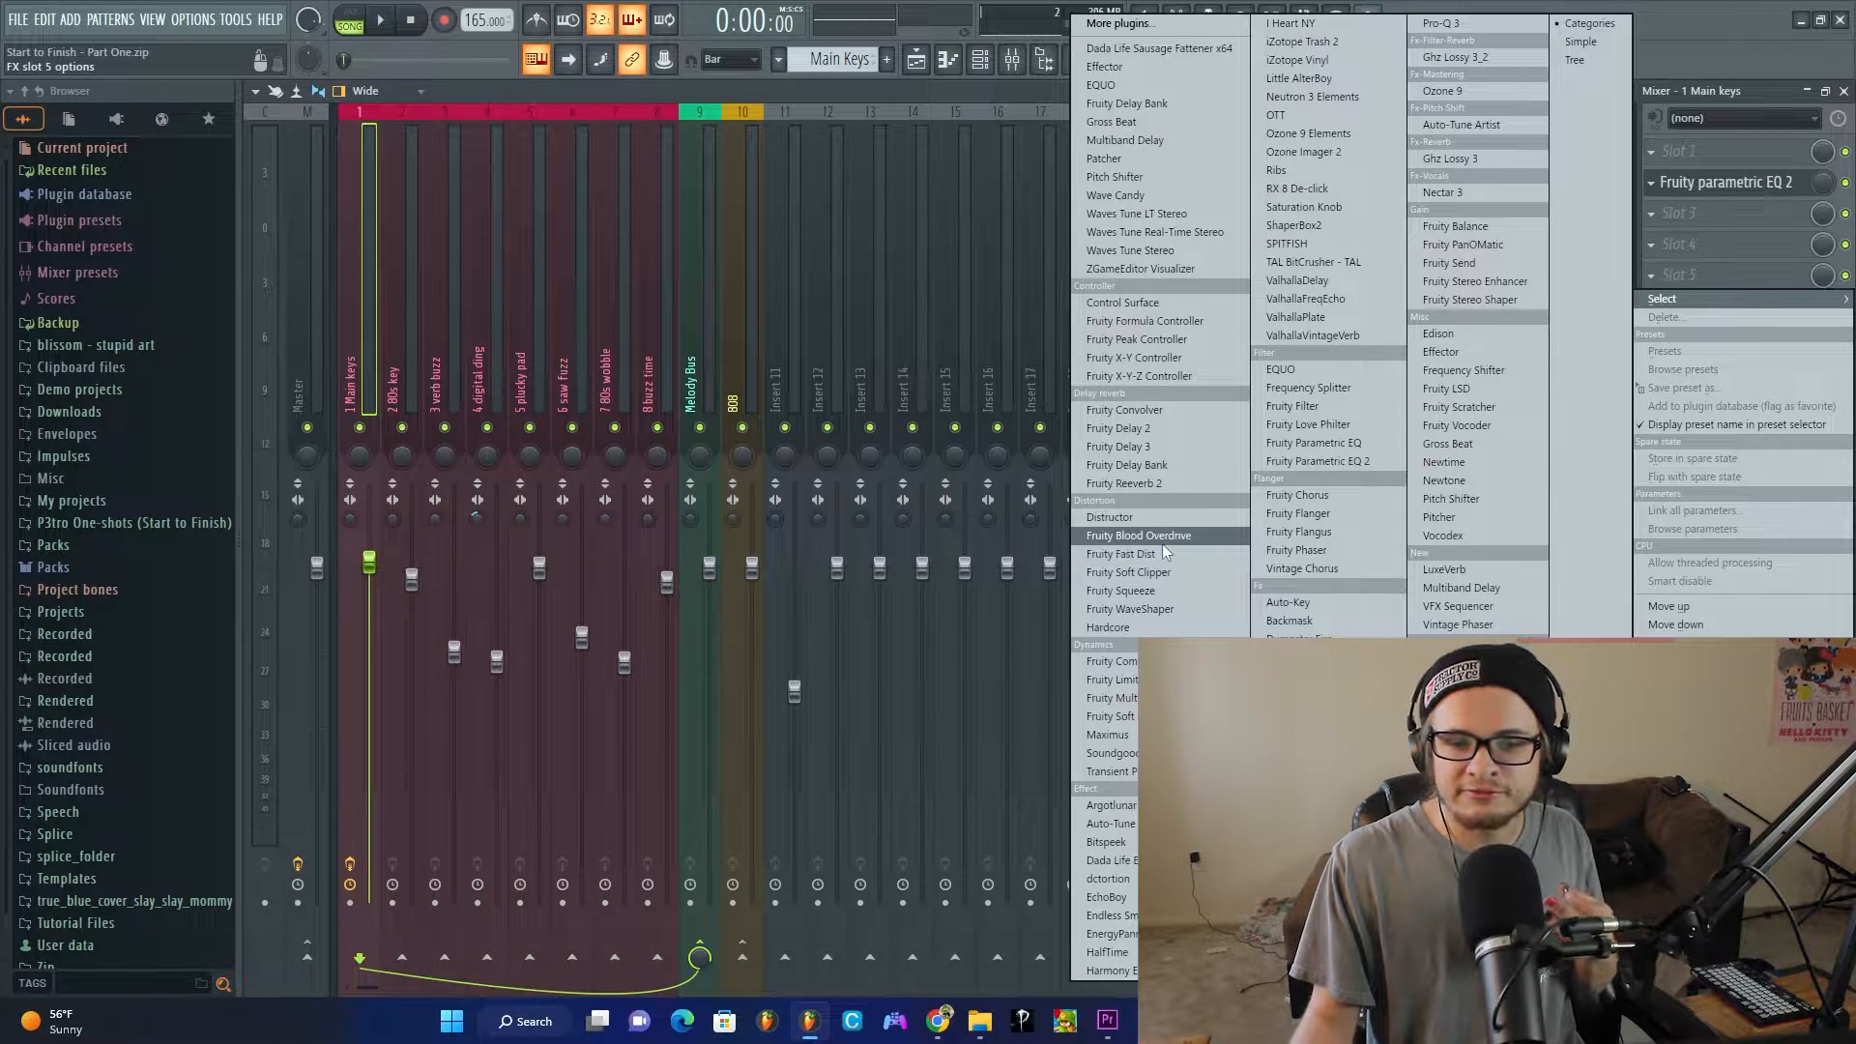
{"action": "left_click", "coordinate": [1140, 536]}
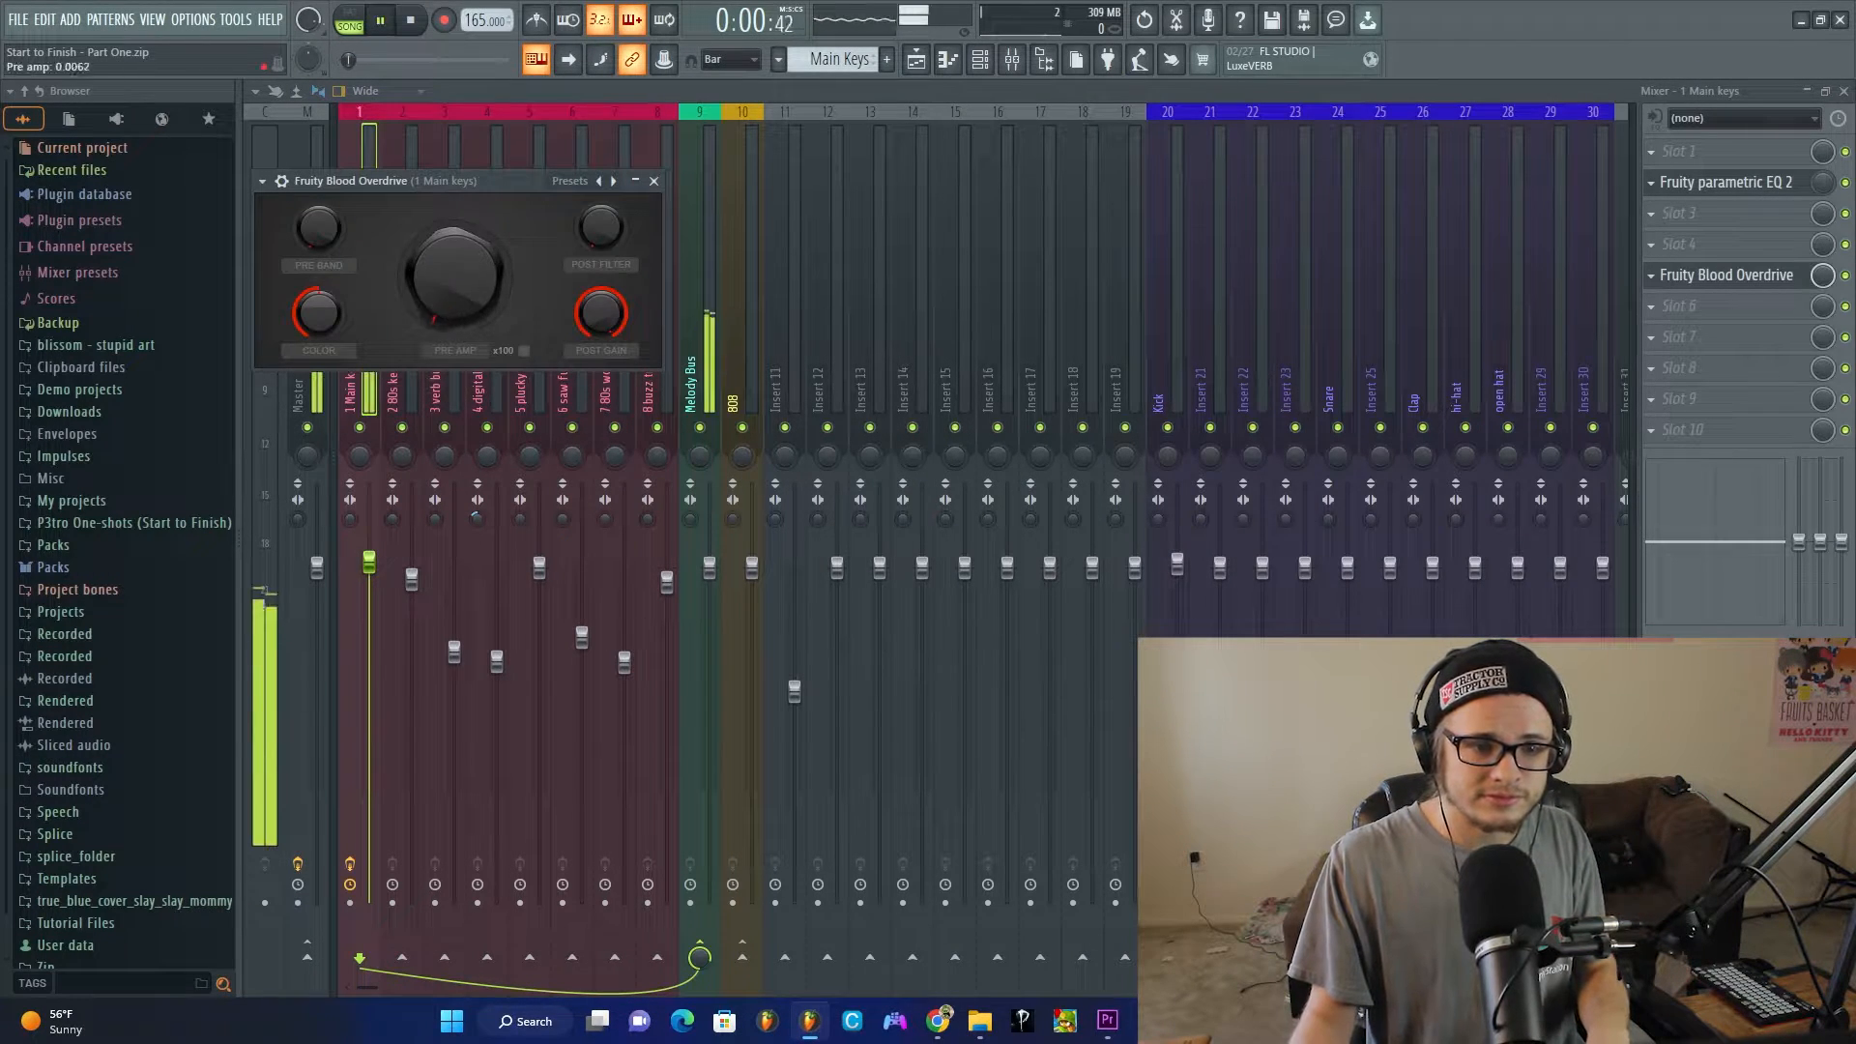
{"action": "mouse_move", "coordinate": [456, 276]}
{"action": "left_mouse_down"}
{"action": "mouse_move", "coordinate": [456, 215]}
{"action": "mouse_move", "coordinate": [455, 271]}
{"action": "left_mouse_up"}
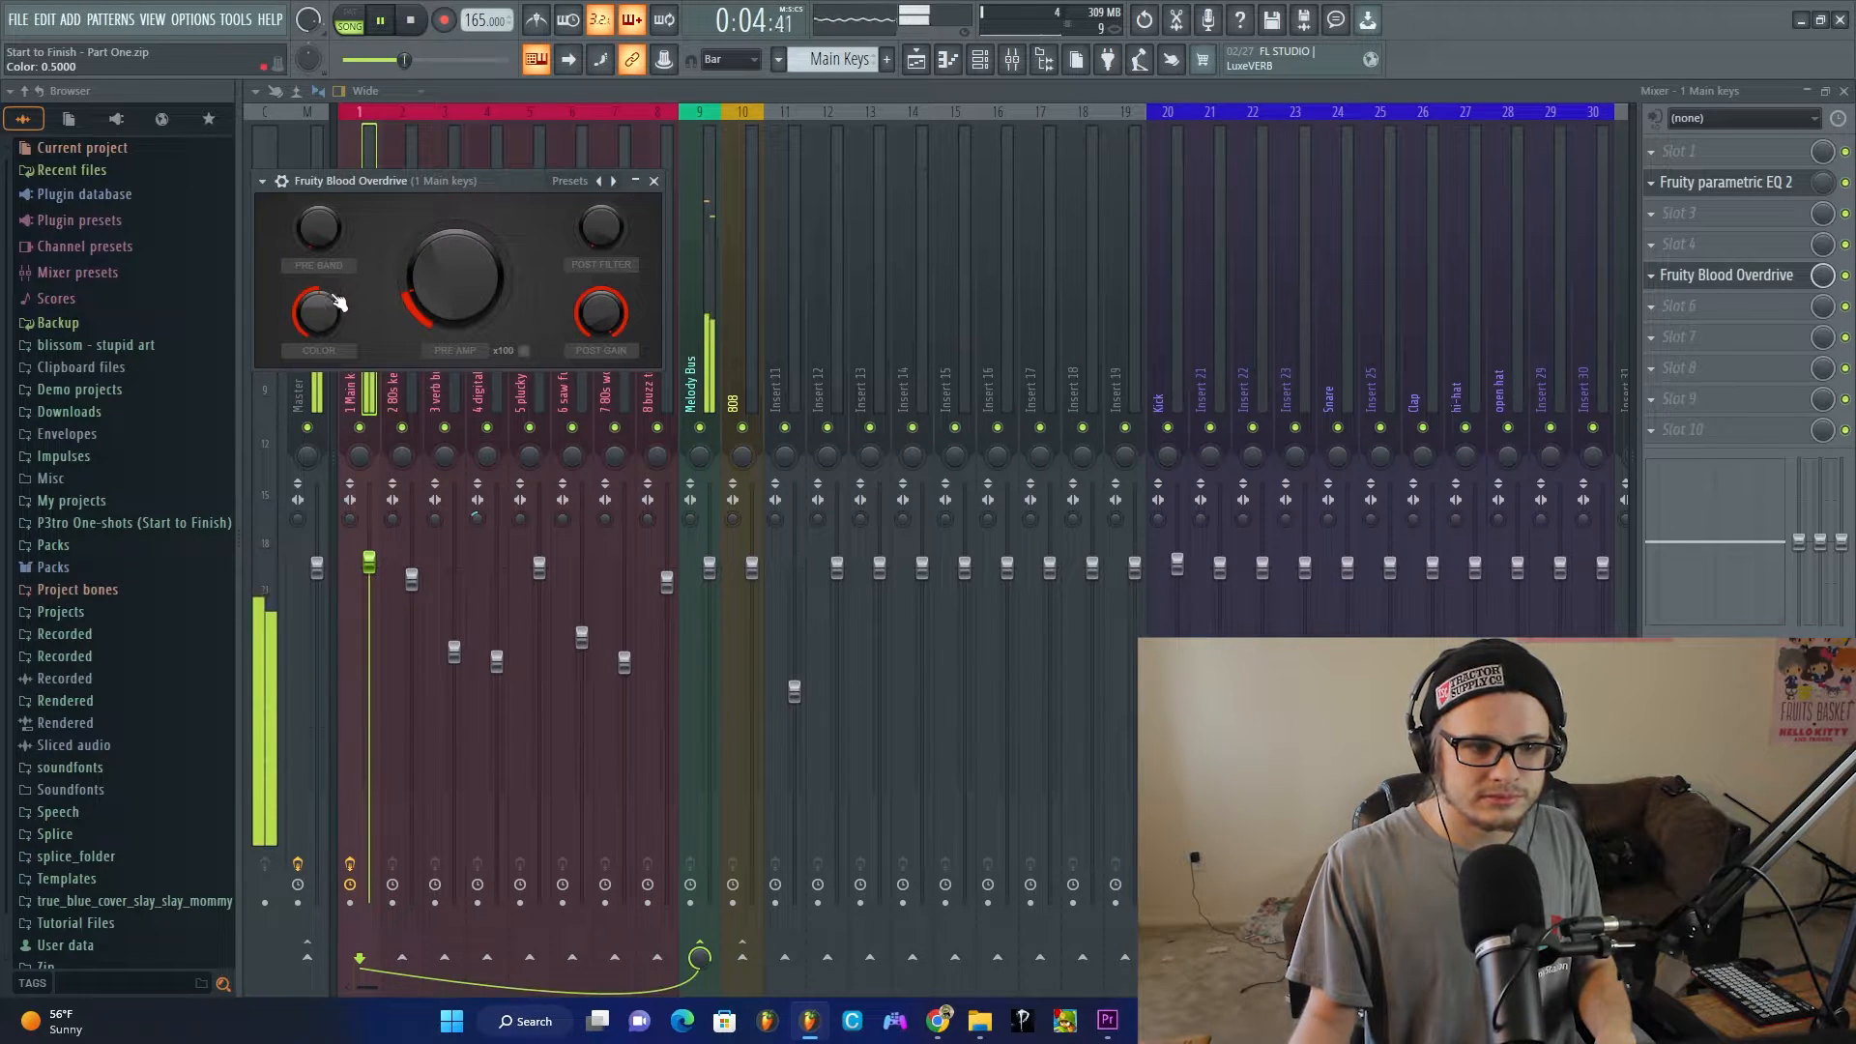
{"action": "left_click_drag", "start_coordinate": [337, 303], "coordinate": [336, 293]}
{"action": "left_click_drag", "start_coordinate": [484, 181], "coordinate": [607, 180]}
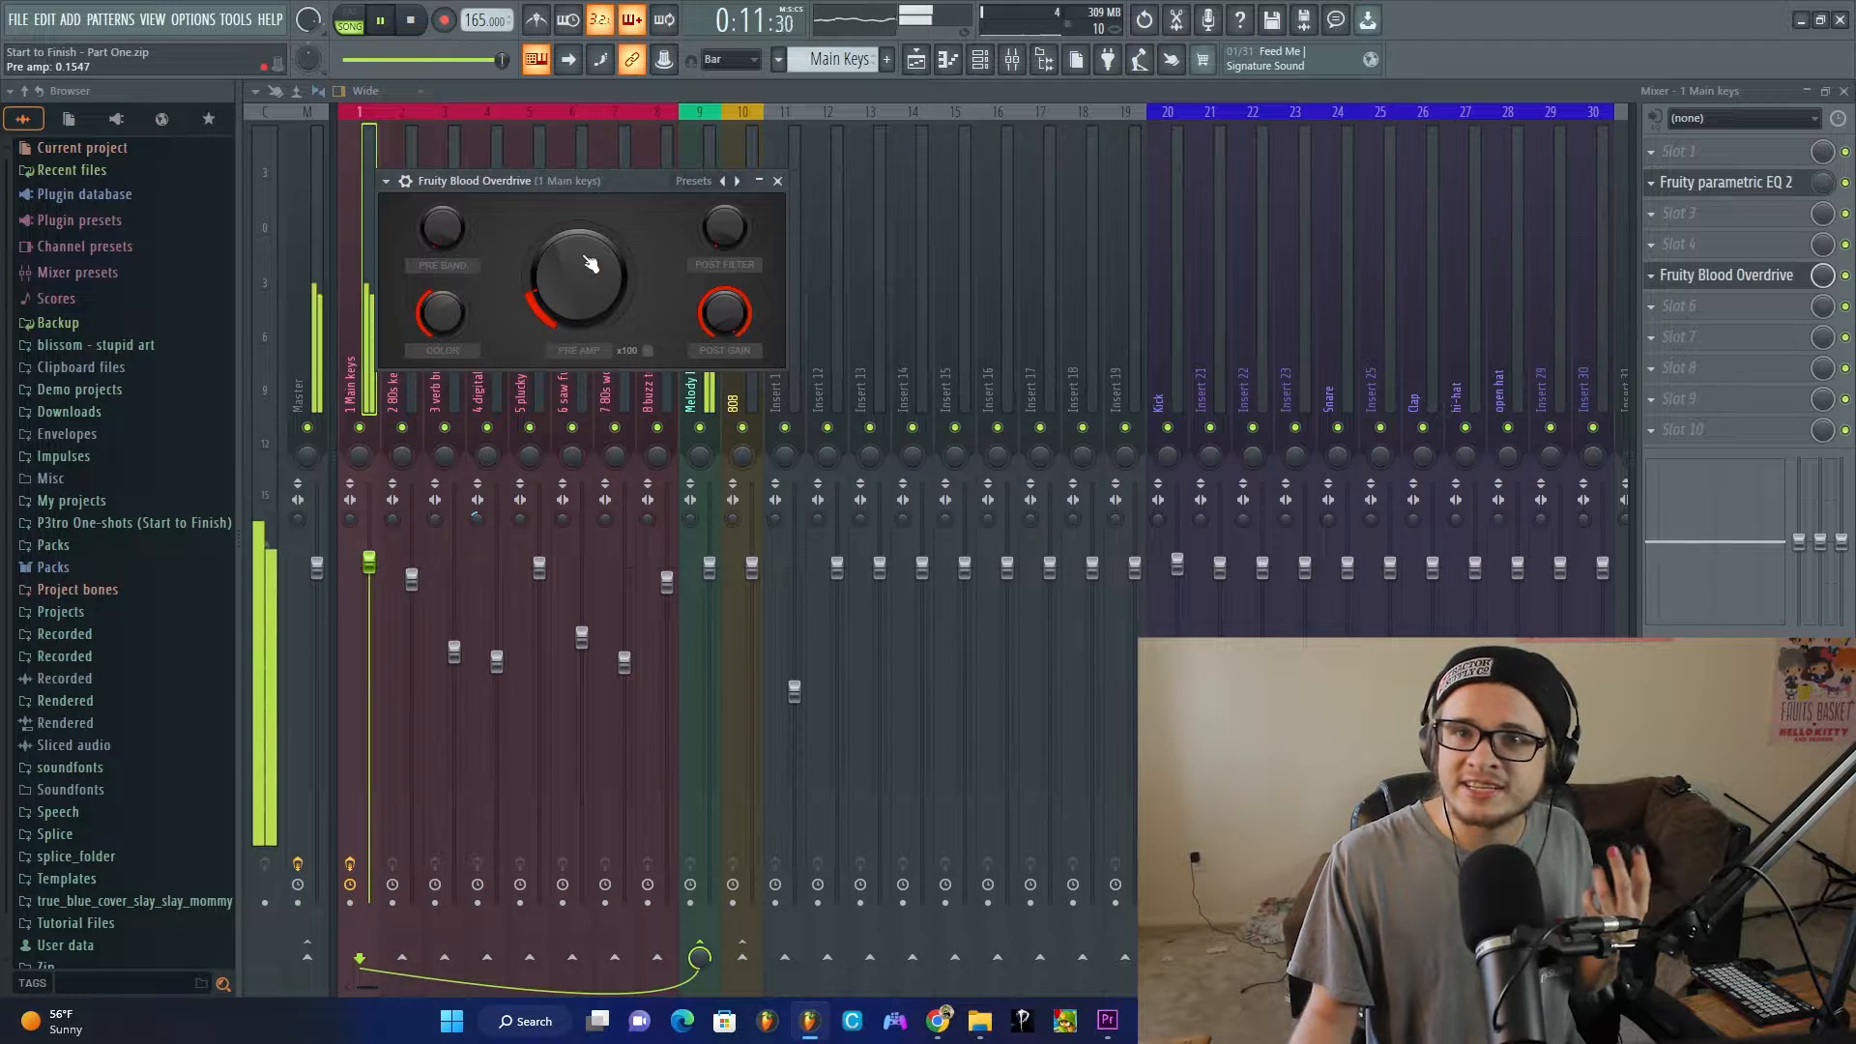
Step: Load Fruity parametric EQ 2 into slot 7, pull band 7 to about -4.9 dB at 20000 Hz, and move band 1 higher in frequency with a cut
{"action": "left_click", "coordinate": [1706, 344]}
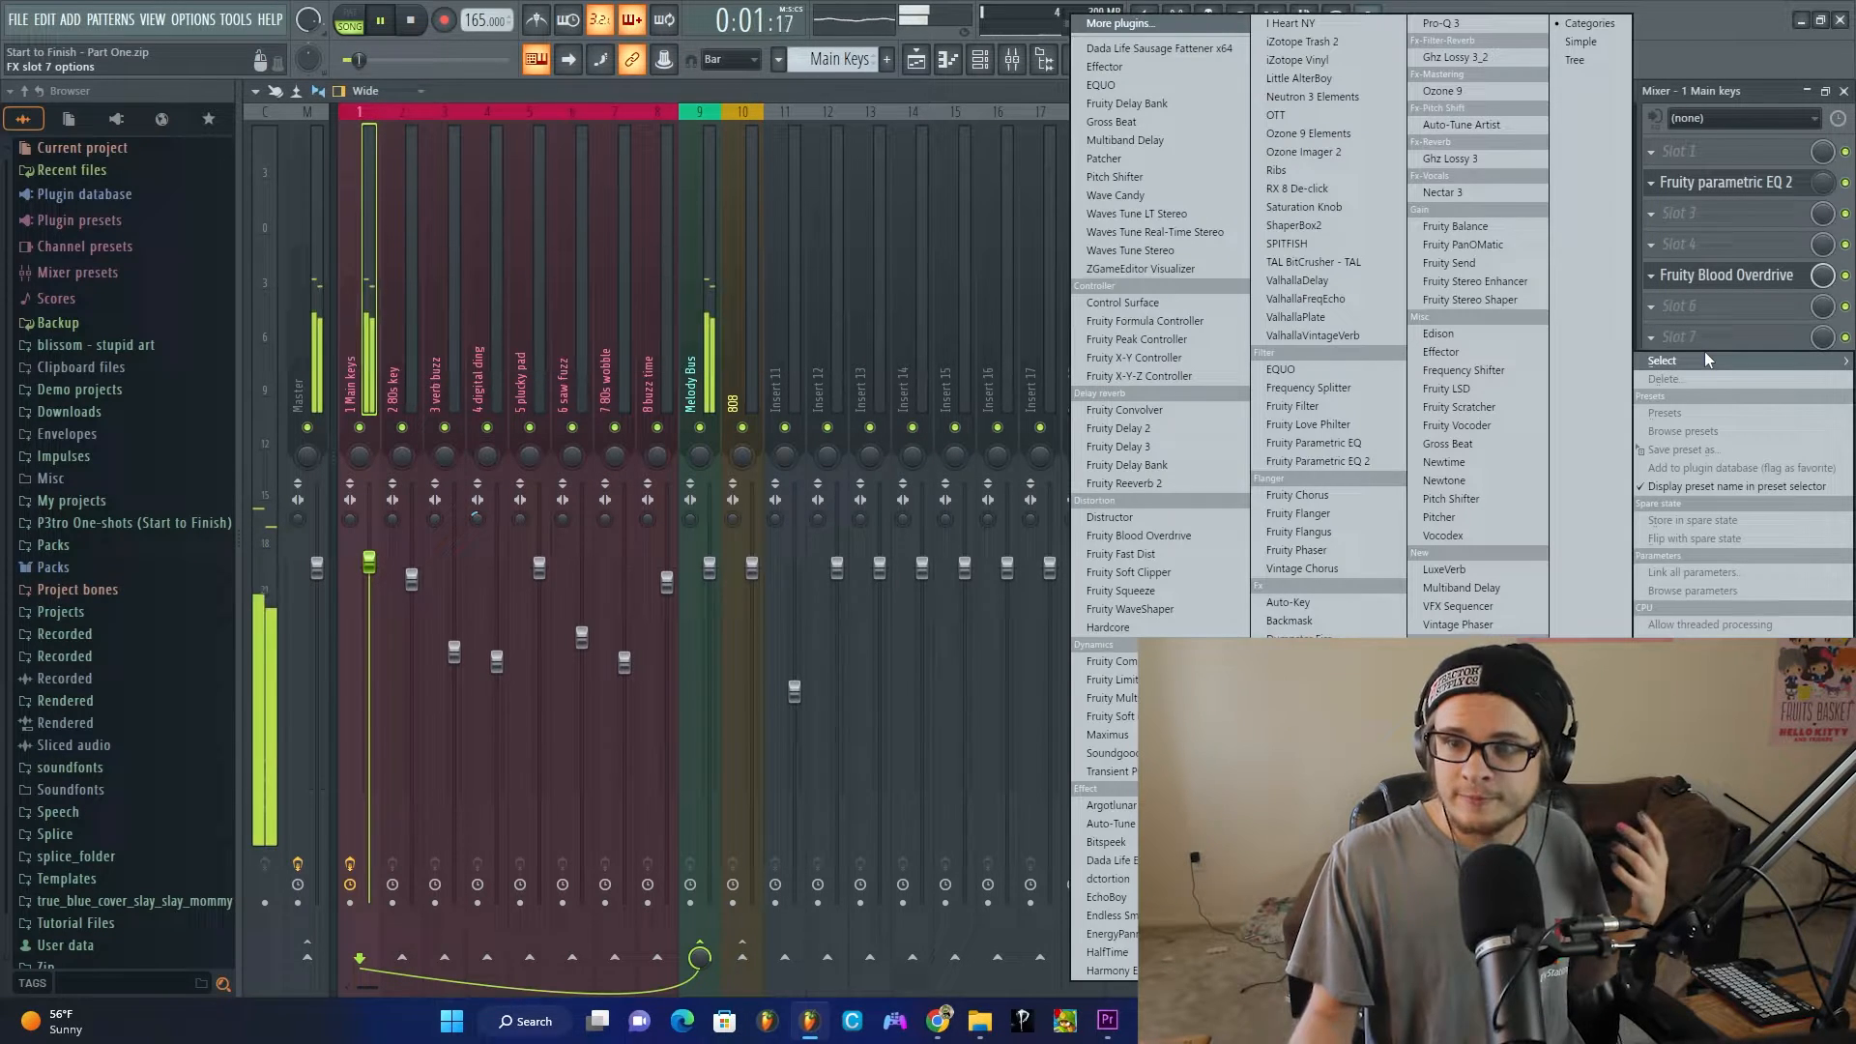
{"action": "left_click", "coordinate": [1345, 462]}
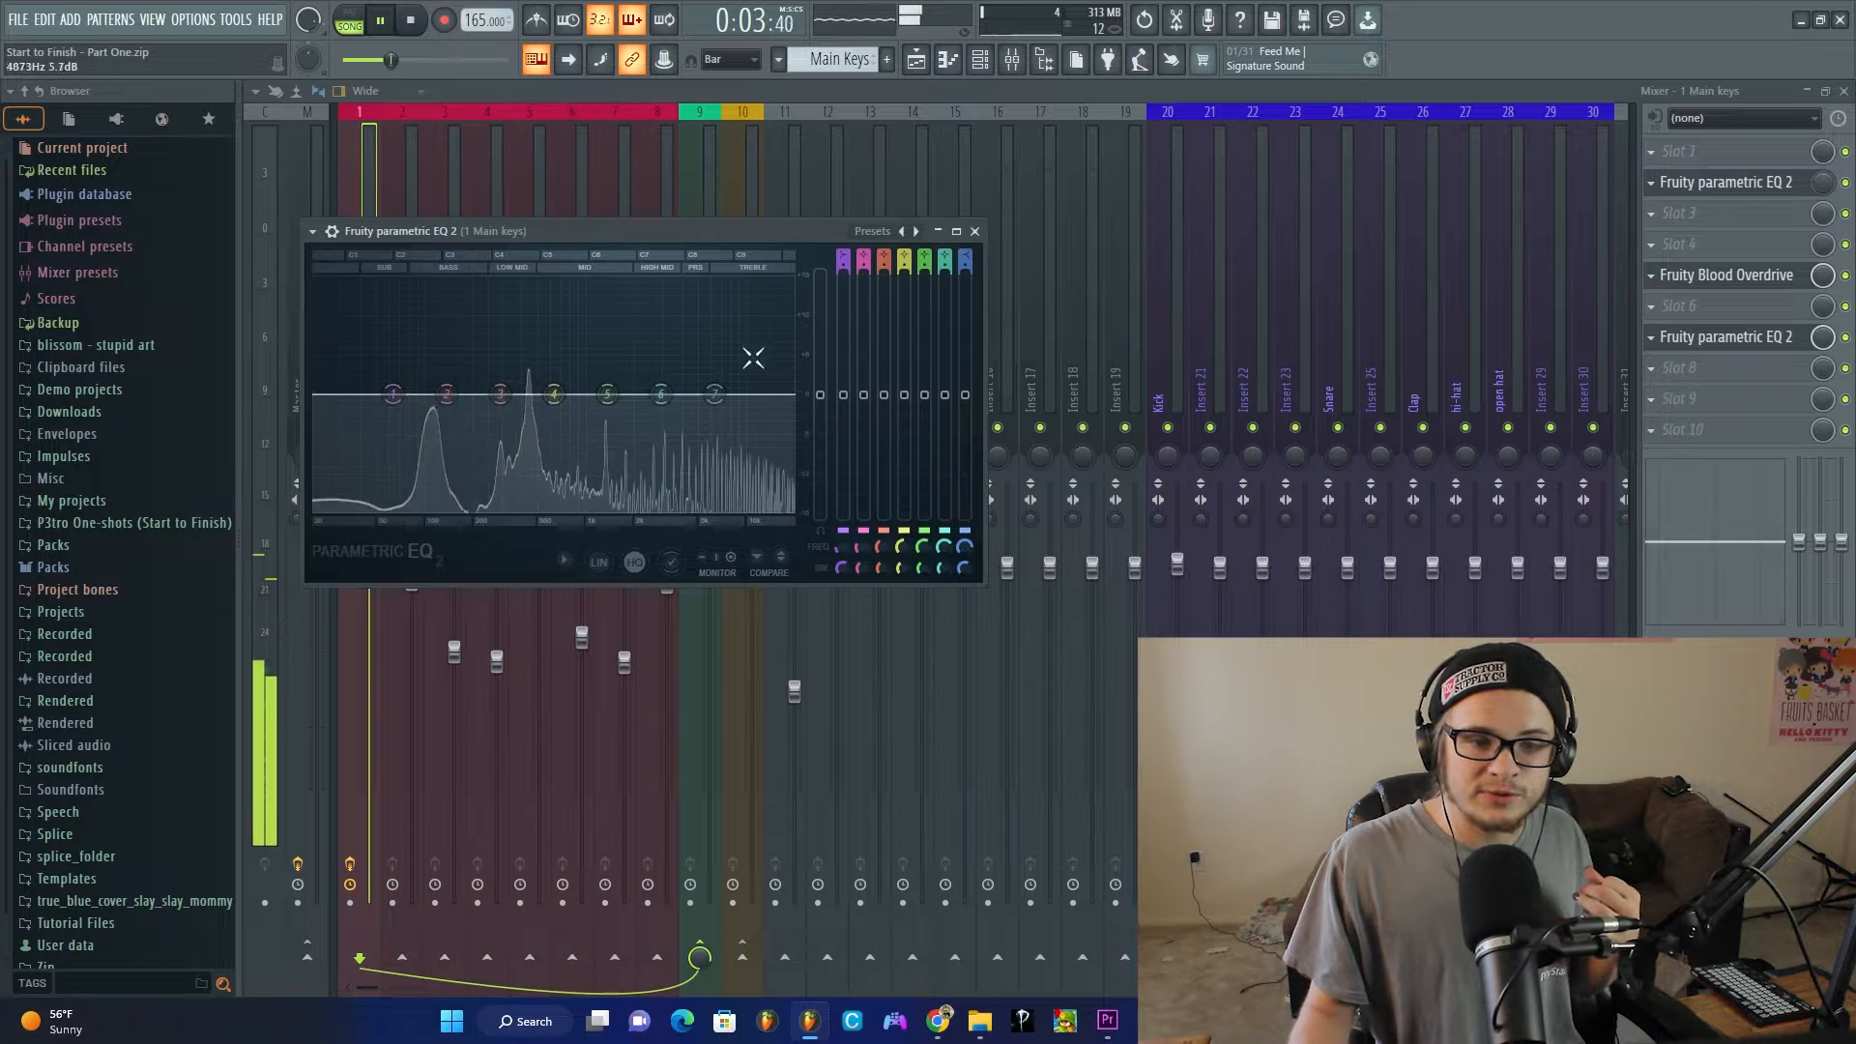
{"action": "right_click", "coordinate": [713, 393]}
{"action": "mouse_move", "coordinate": [745, 448]}
{"action": "left_click", "coordinate": [821, 464]}
{"action": "left_click_drag", "start_coordinate": [713, 394], "coordinate": [787, 425]}
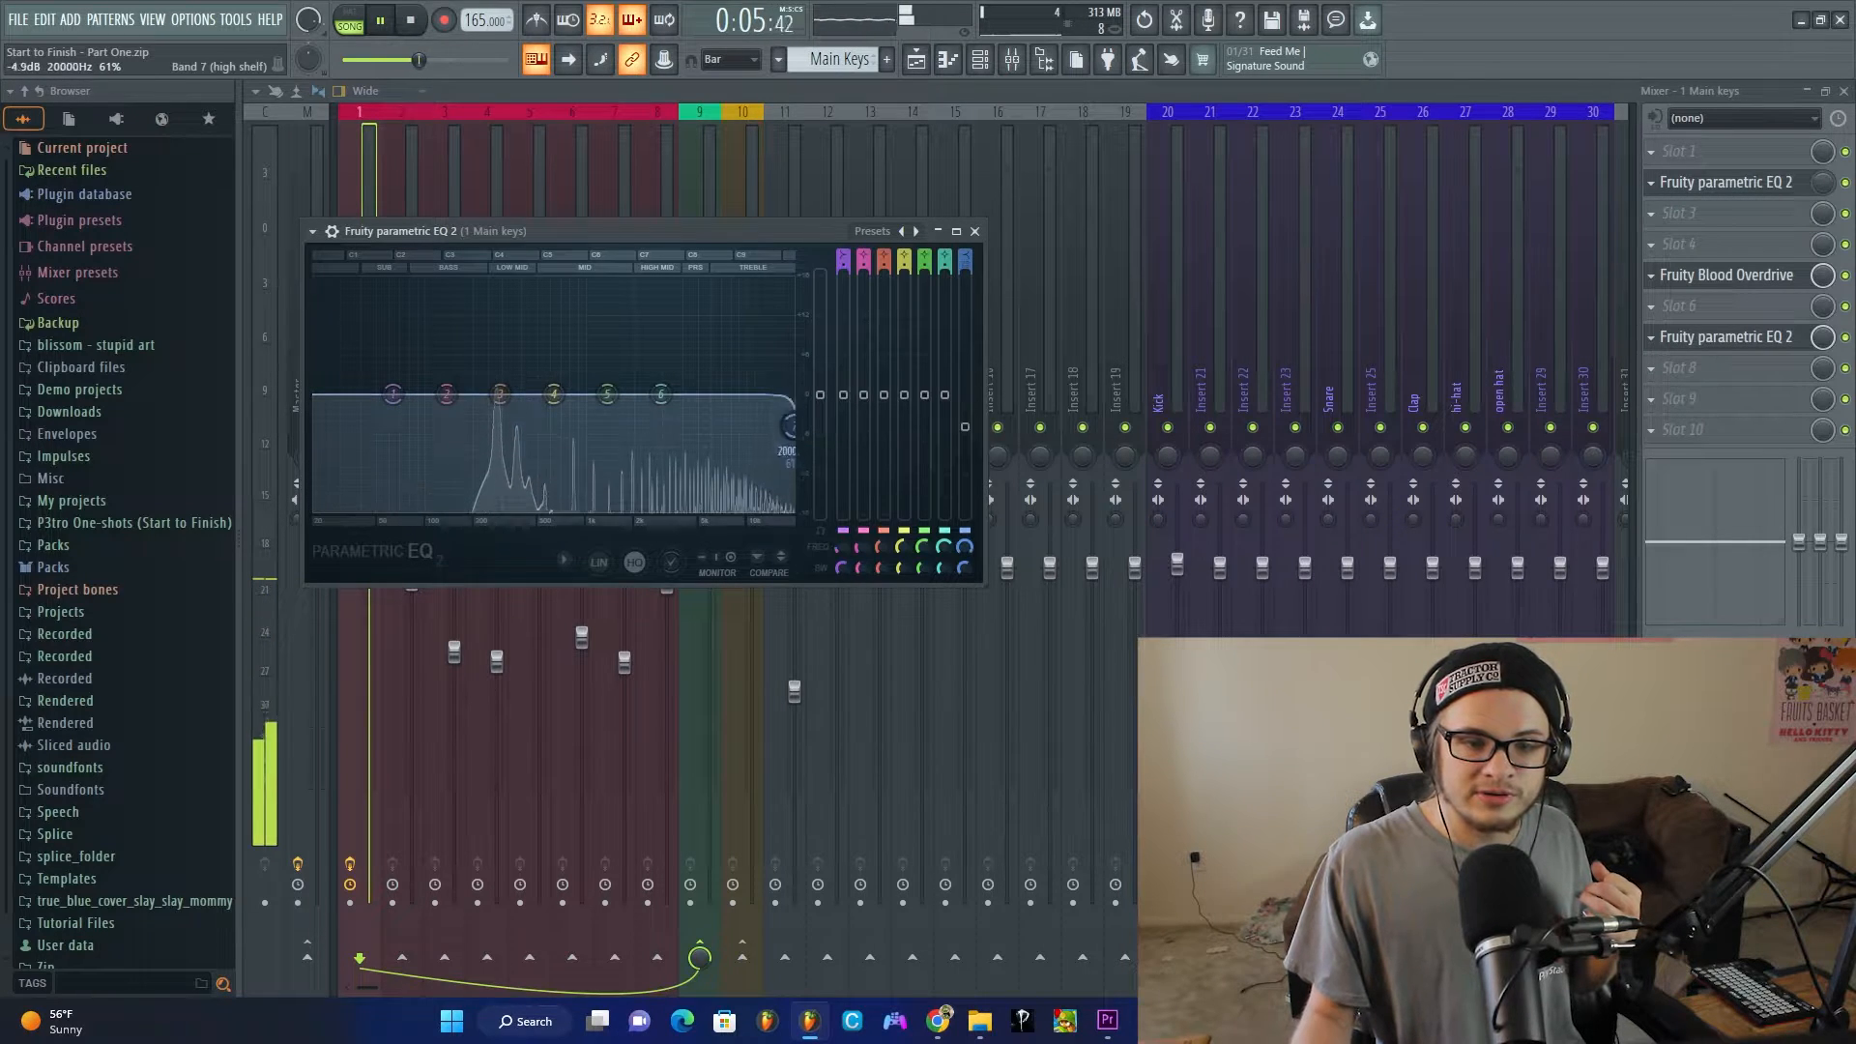
{"action": "left_click_drag", "start_coordinate": [392, 394], "coordinate": [527, 436]}
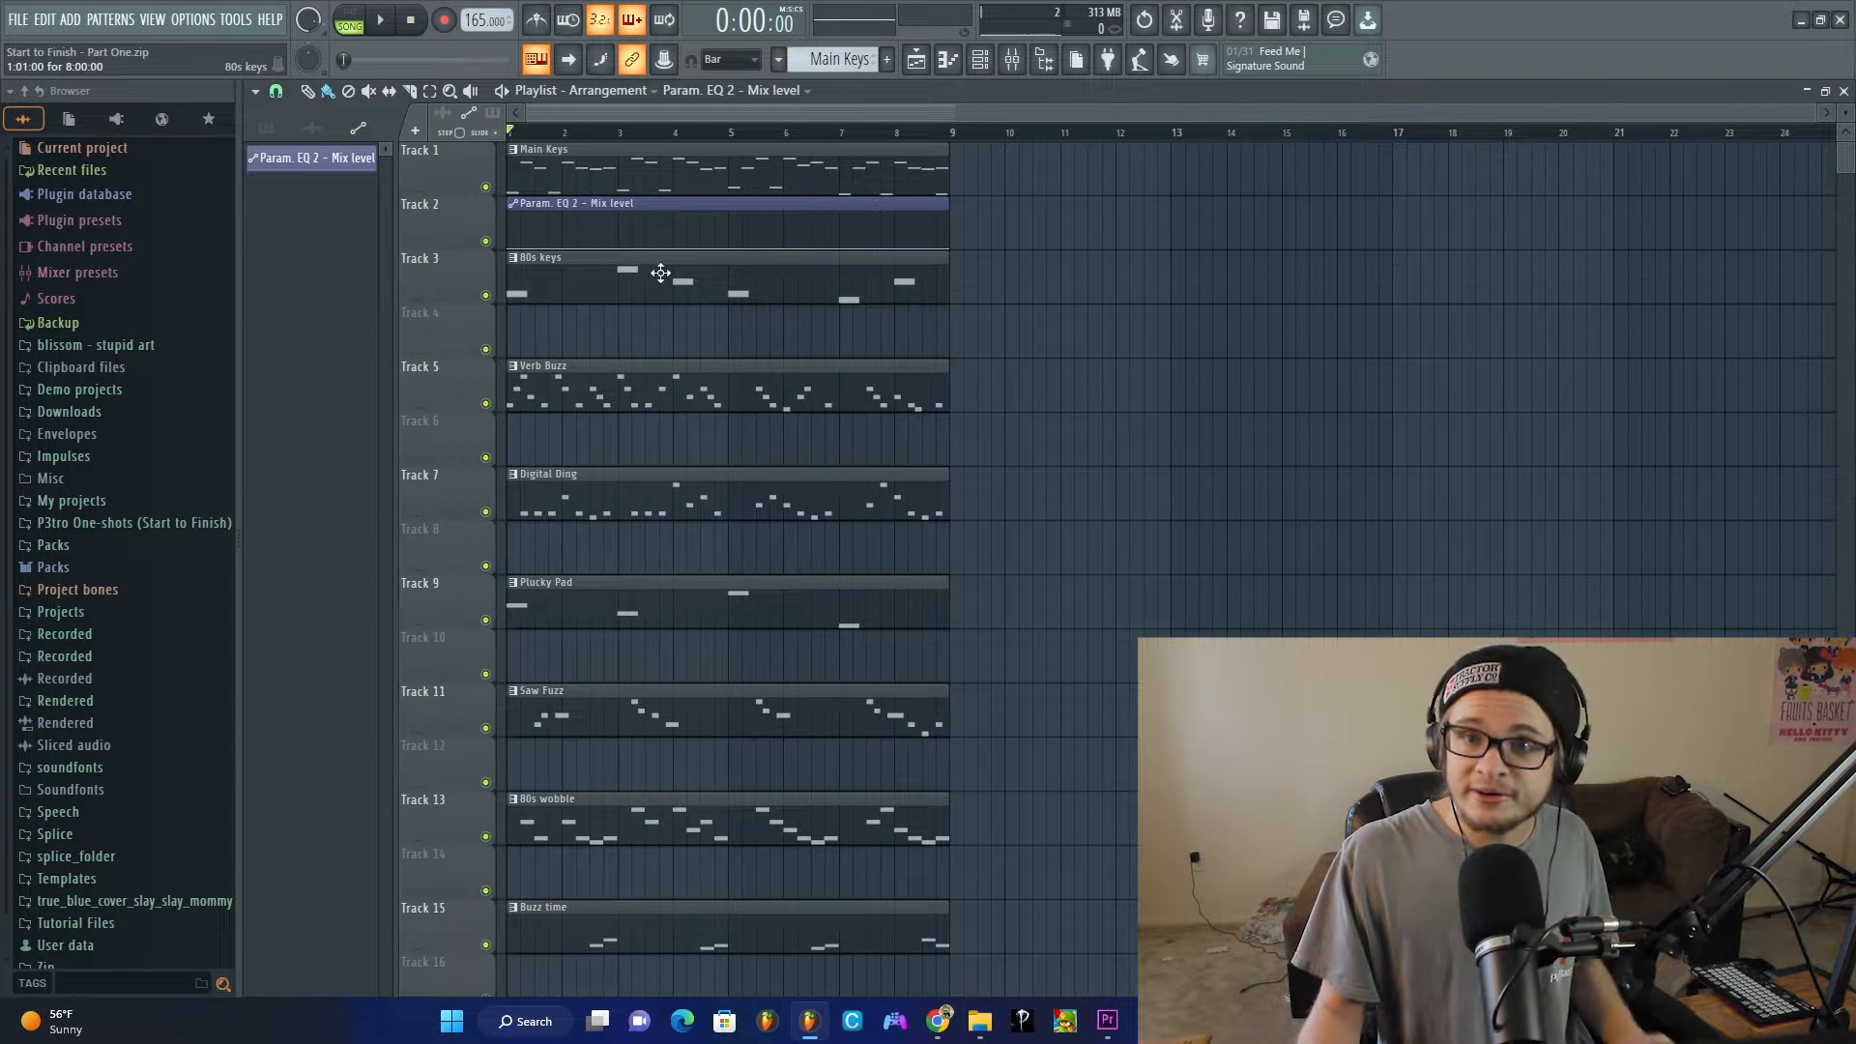
Step: Recreate the 80s keys melody in the 2 80s key channel, with C#5 at bar 7 and E5 at bar 8
{"action": "double_click", "coordinate": [660, 272]}
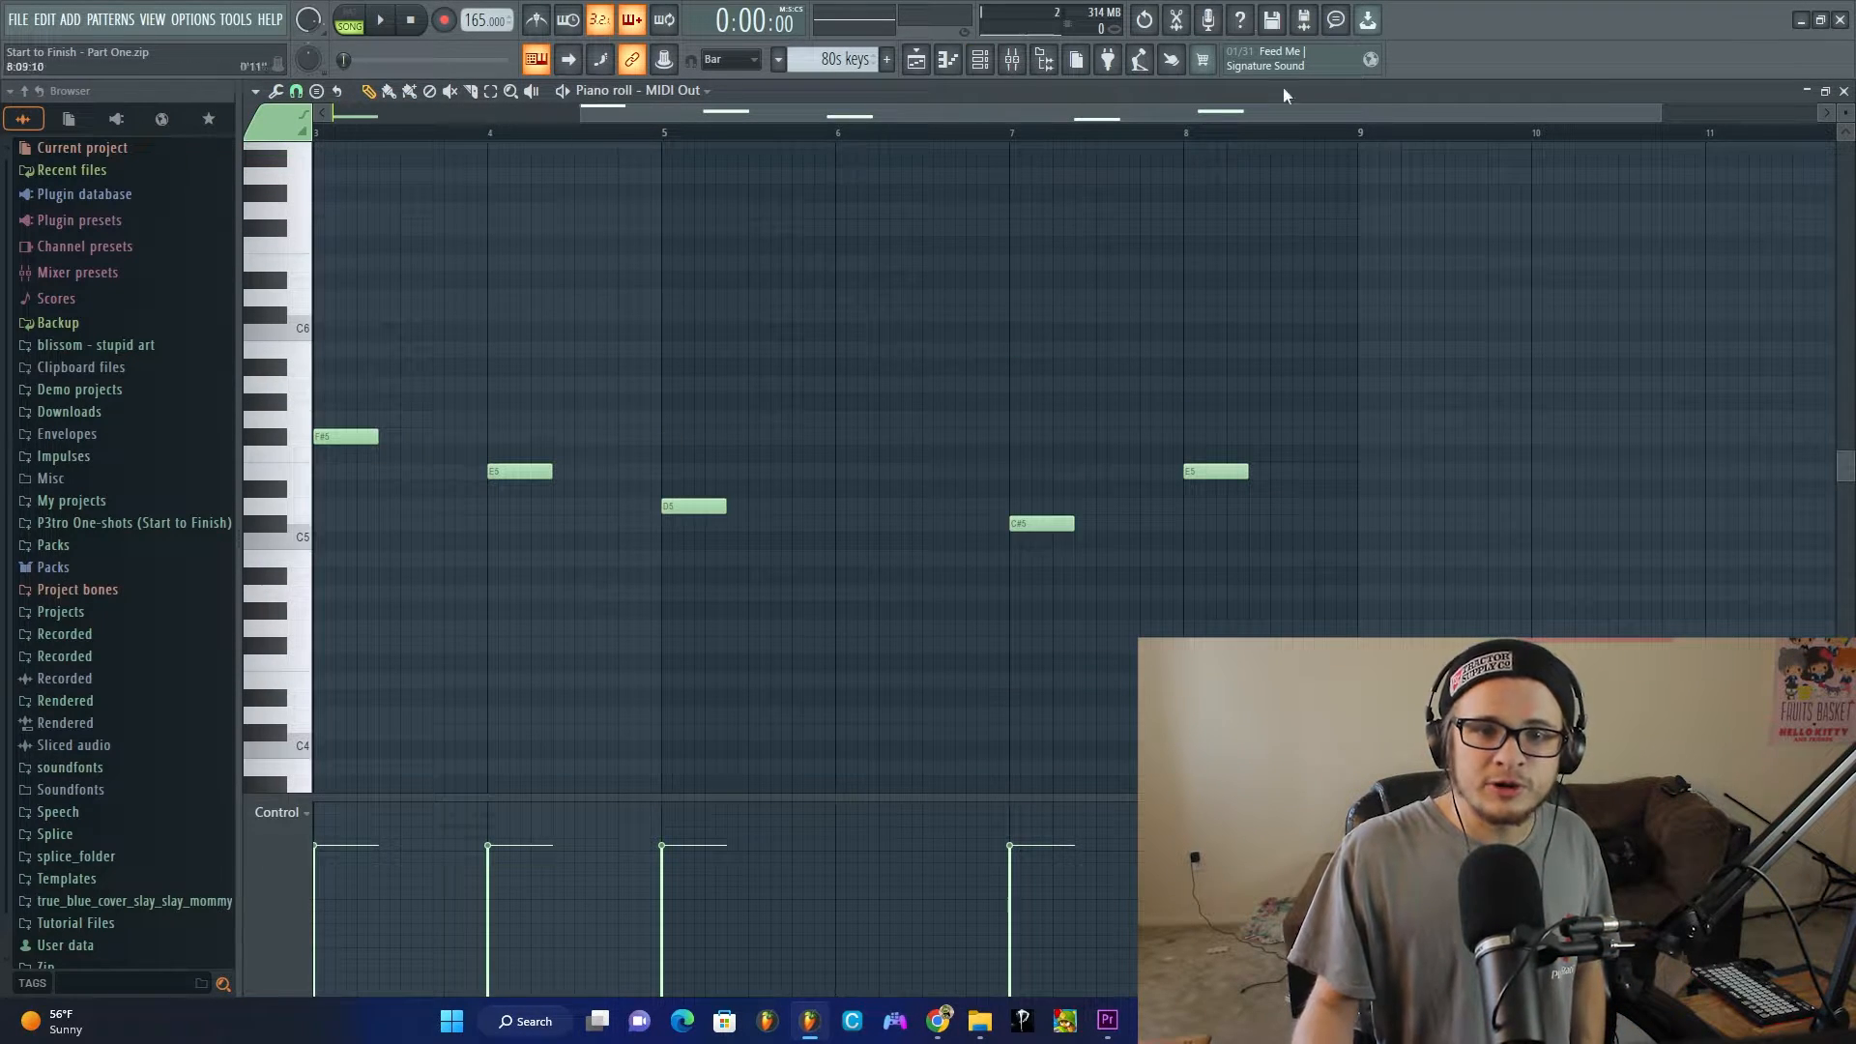
{"action": "left_click", "coordinate": [988, 64]}
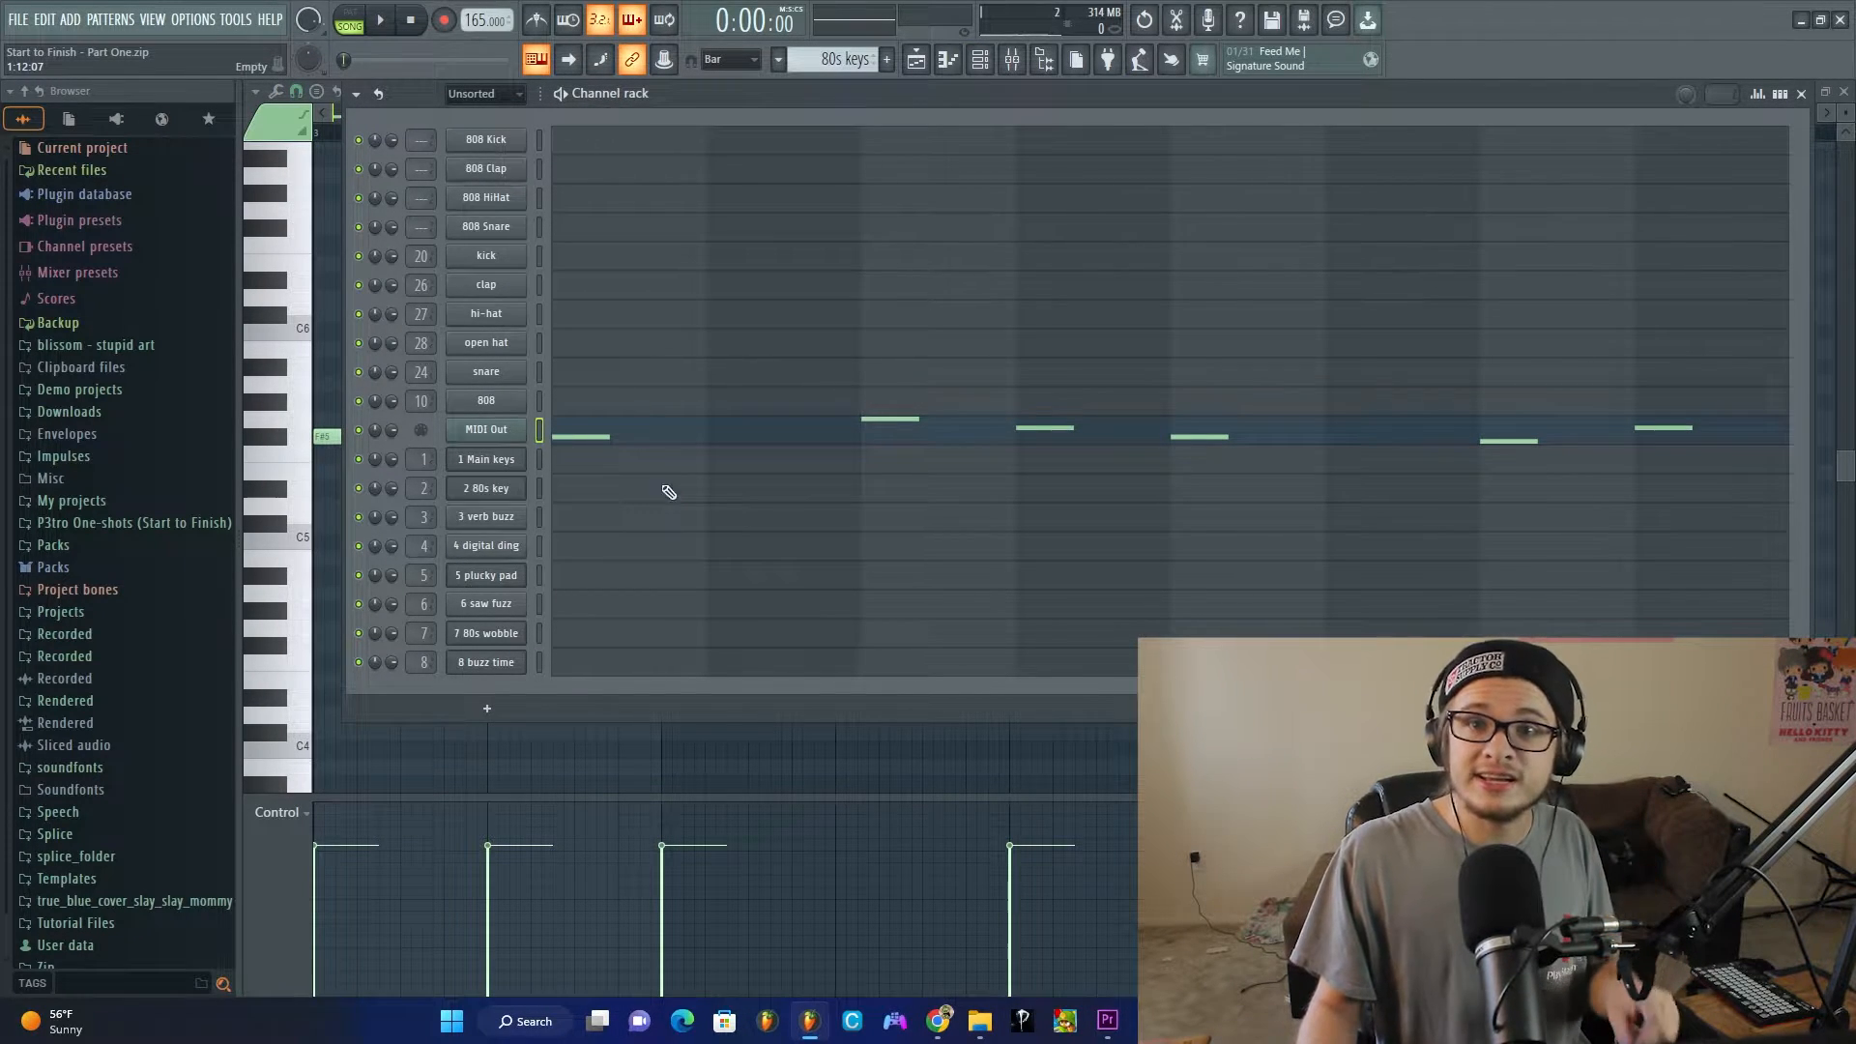
{"action": "key", "text": "F6"}
{"action": "key", "text": "space"}
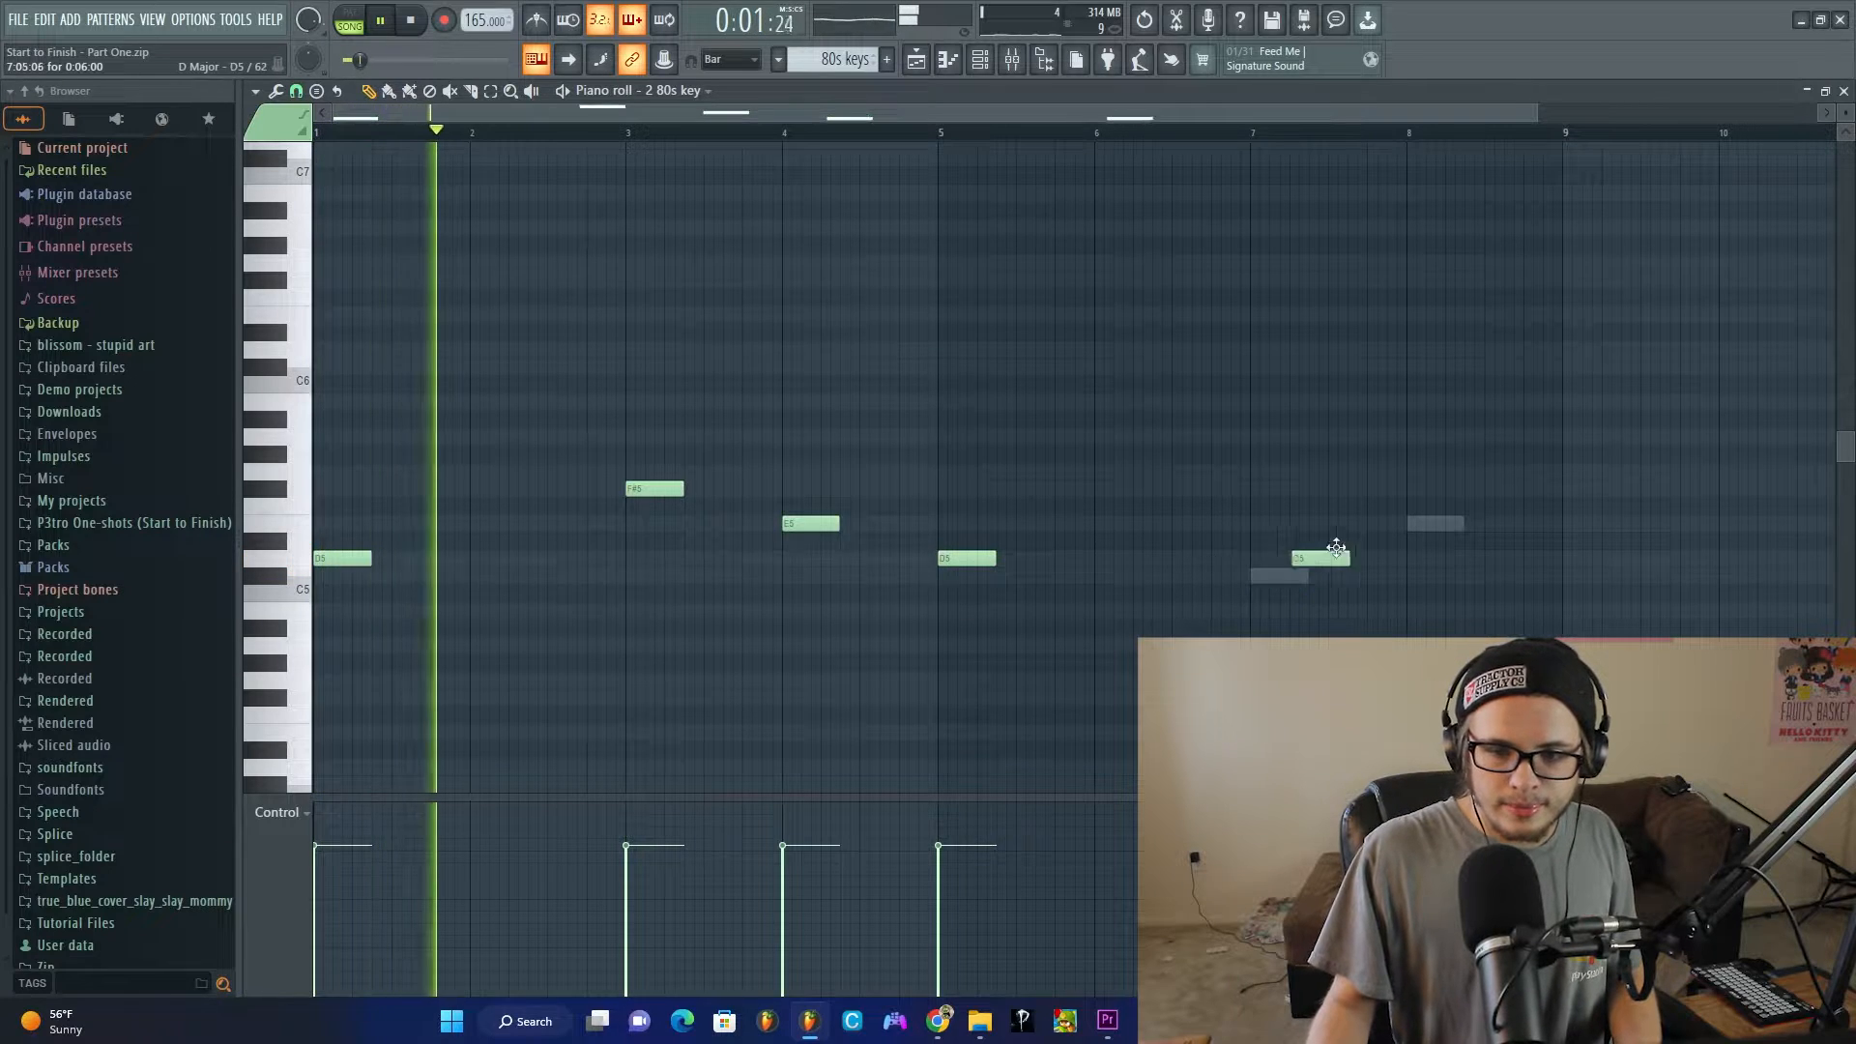
{"action": "left_click_drag", "start_coordinate": [1336, 548], "coordinate": [1295, 569]}
{"action": "left_click", "coordinate": [1411, 523]}
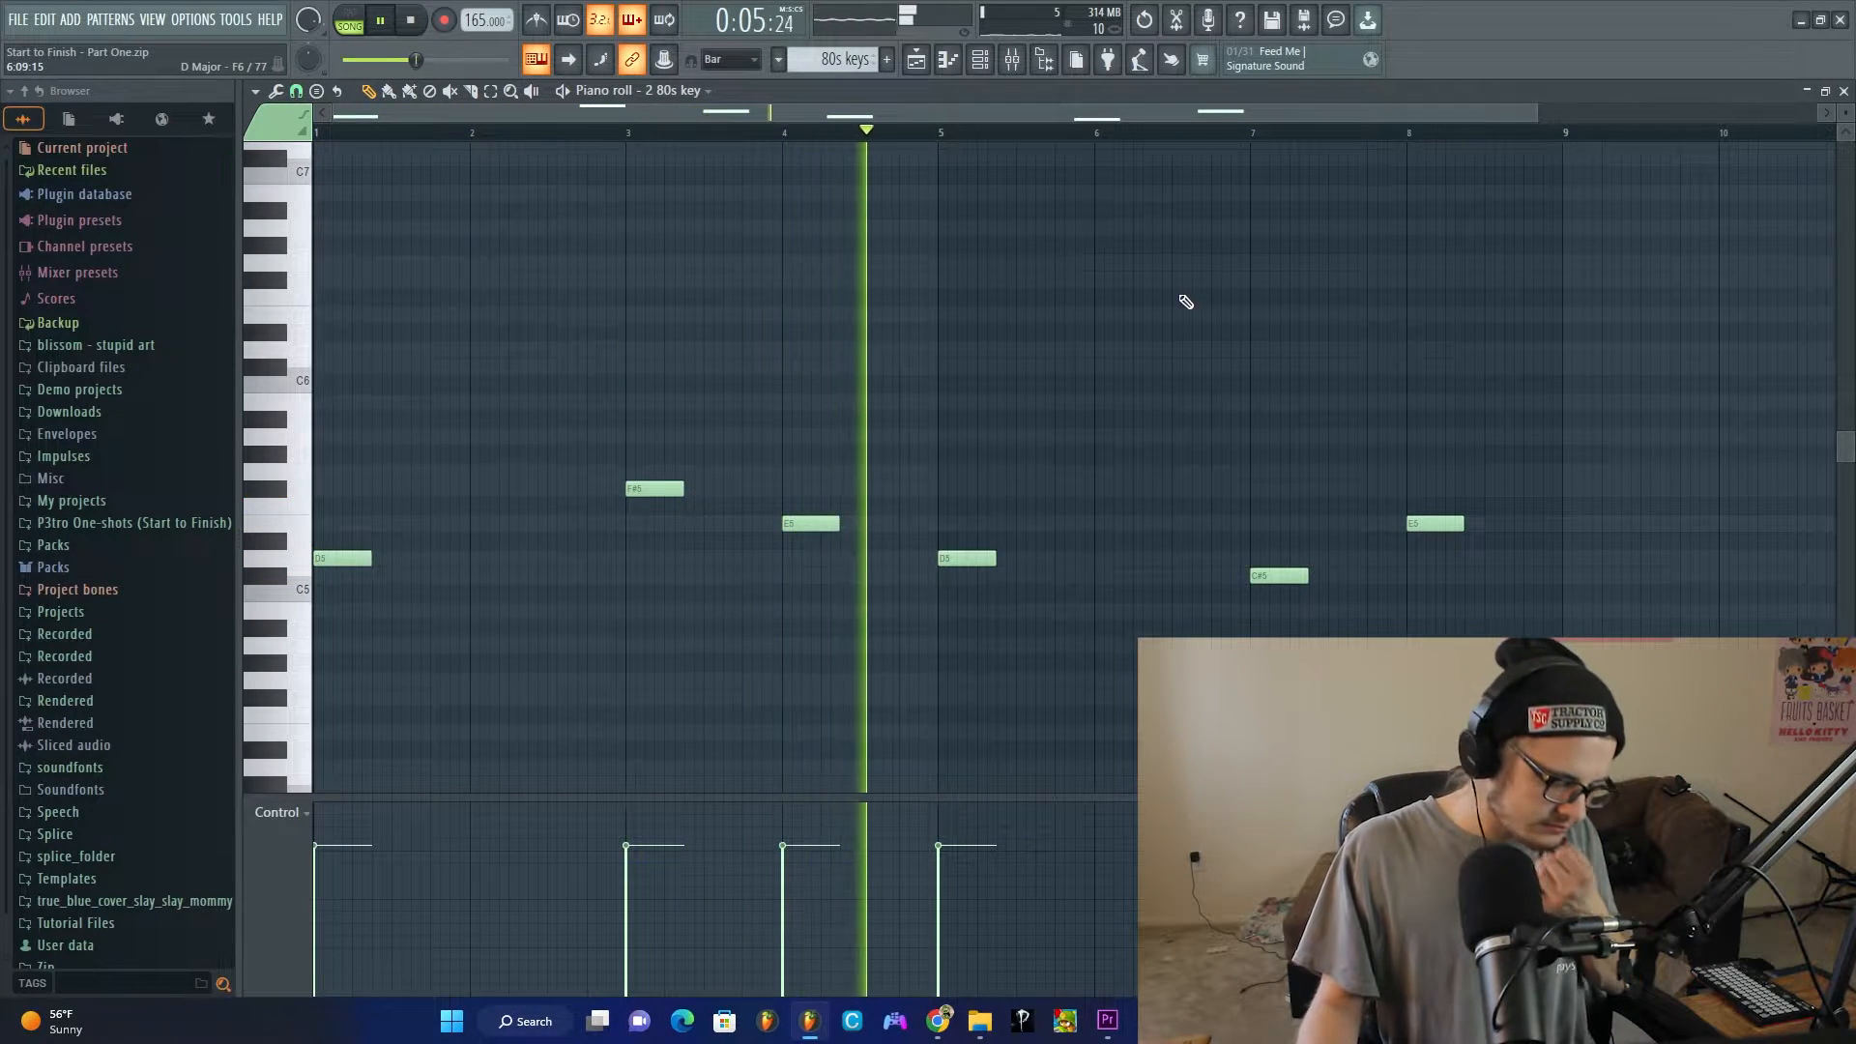
Step: Listen through the 80s keys melody, stop playback, and select all of its notes
{"action": "scroll", "coordinate": [1112, 302], "scroll_direction": "down", "scroll_amount": 1}
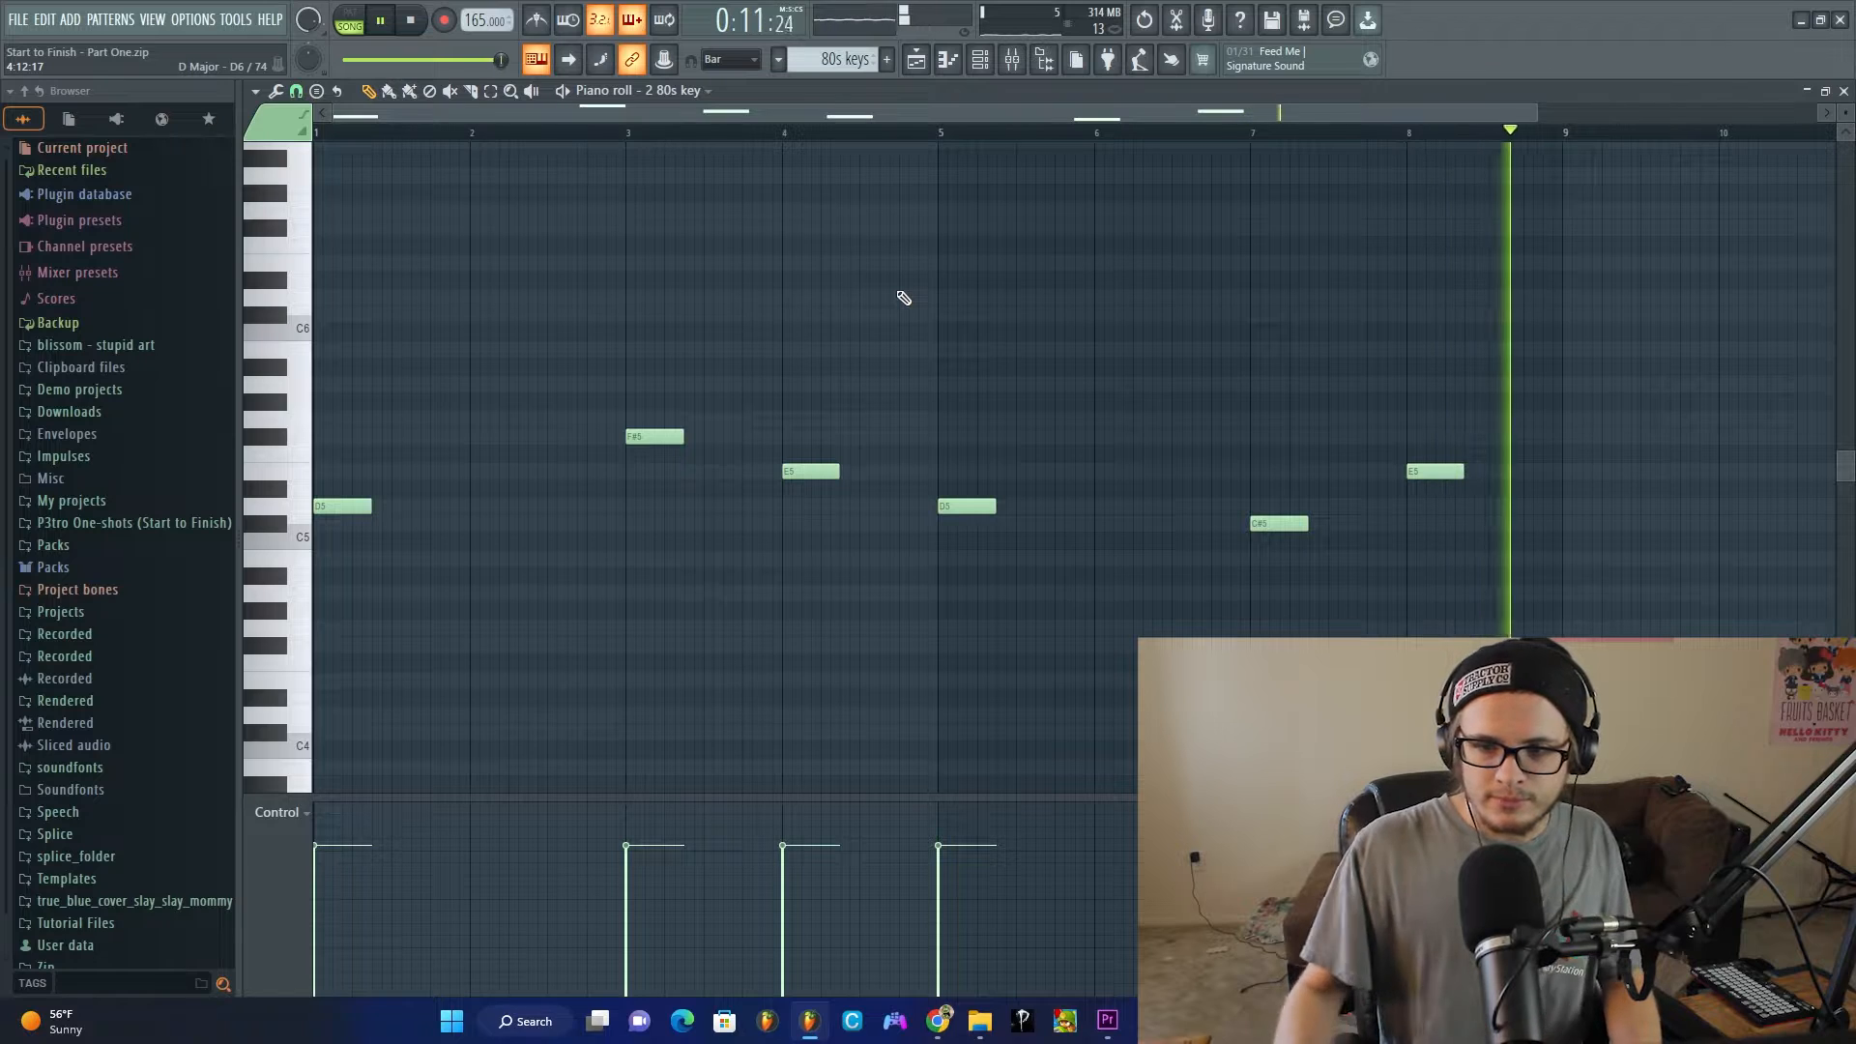
{"action": "key", "text": "space"}
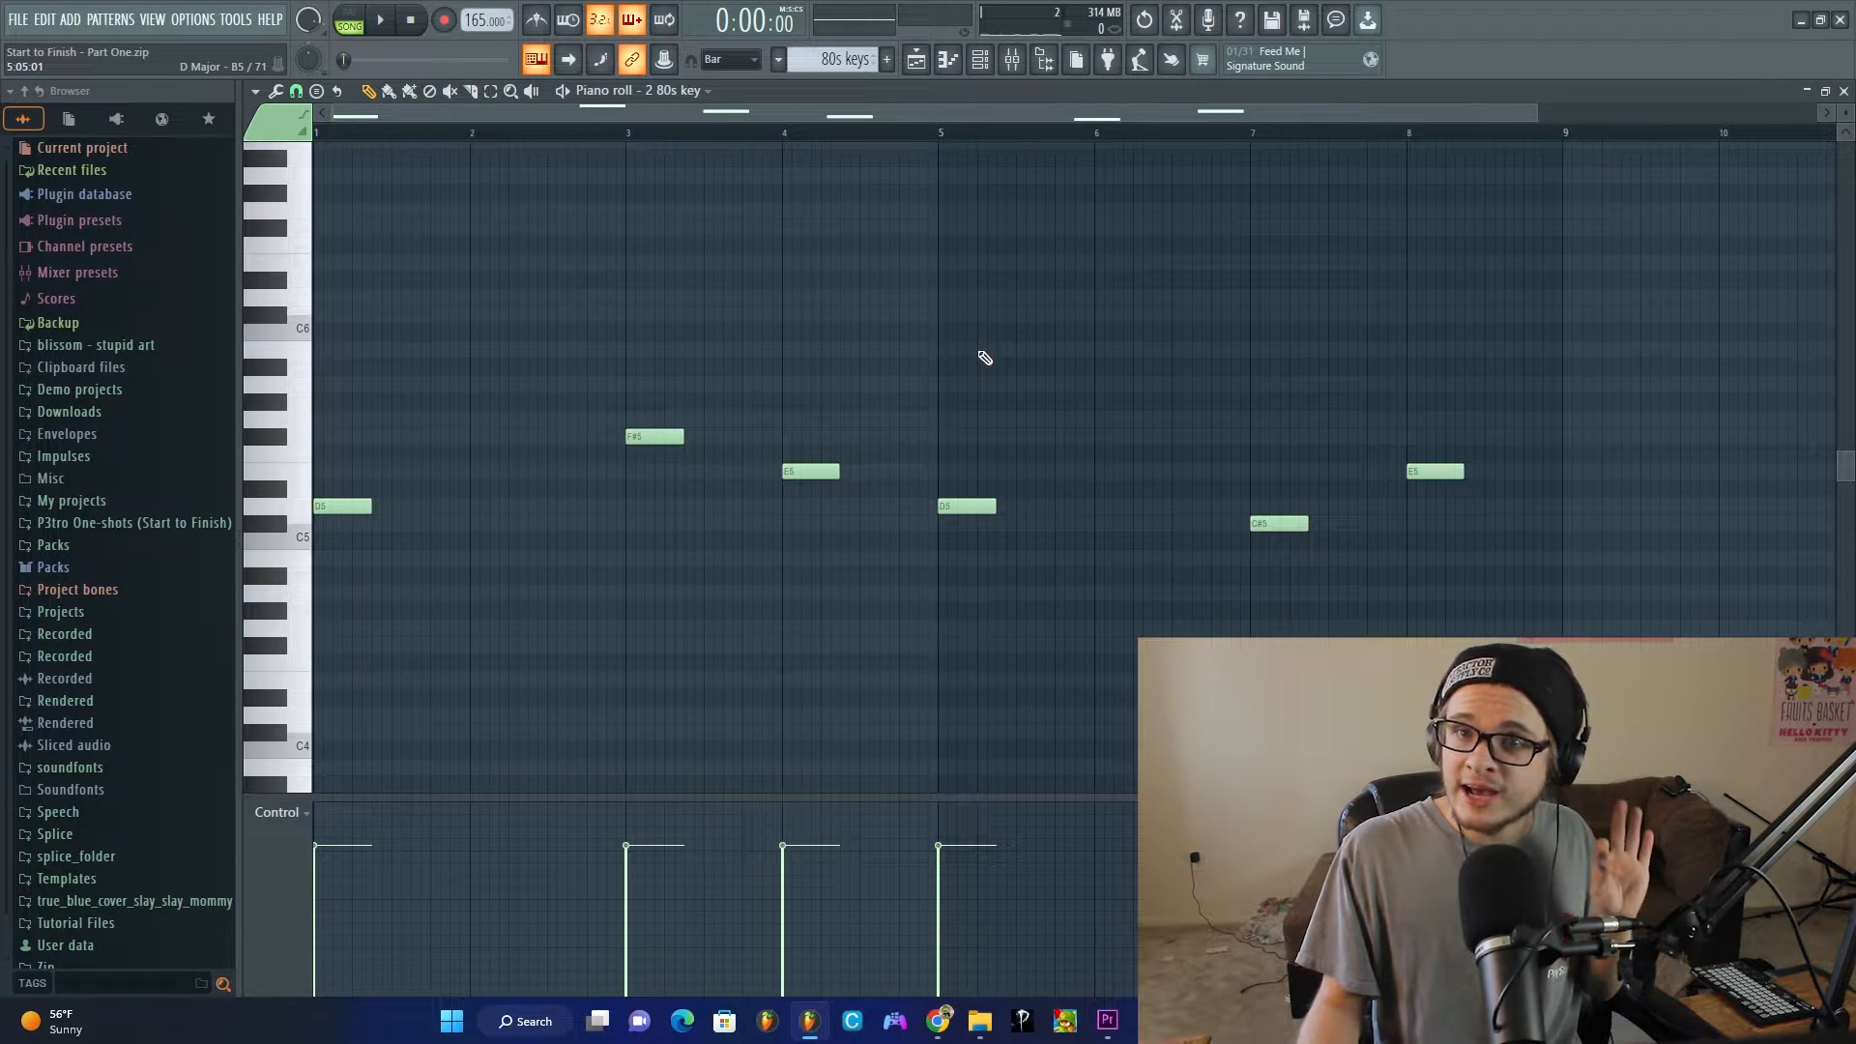
{"action": "left_click_drag", "start_coordinate": [1547, 323], "coordinate": [314, 629]}
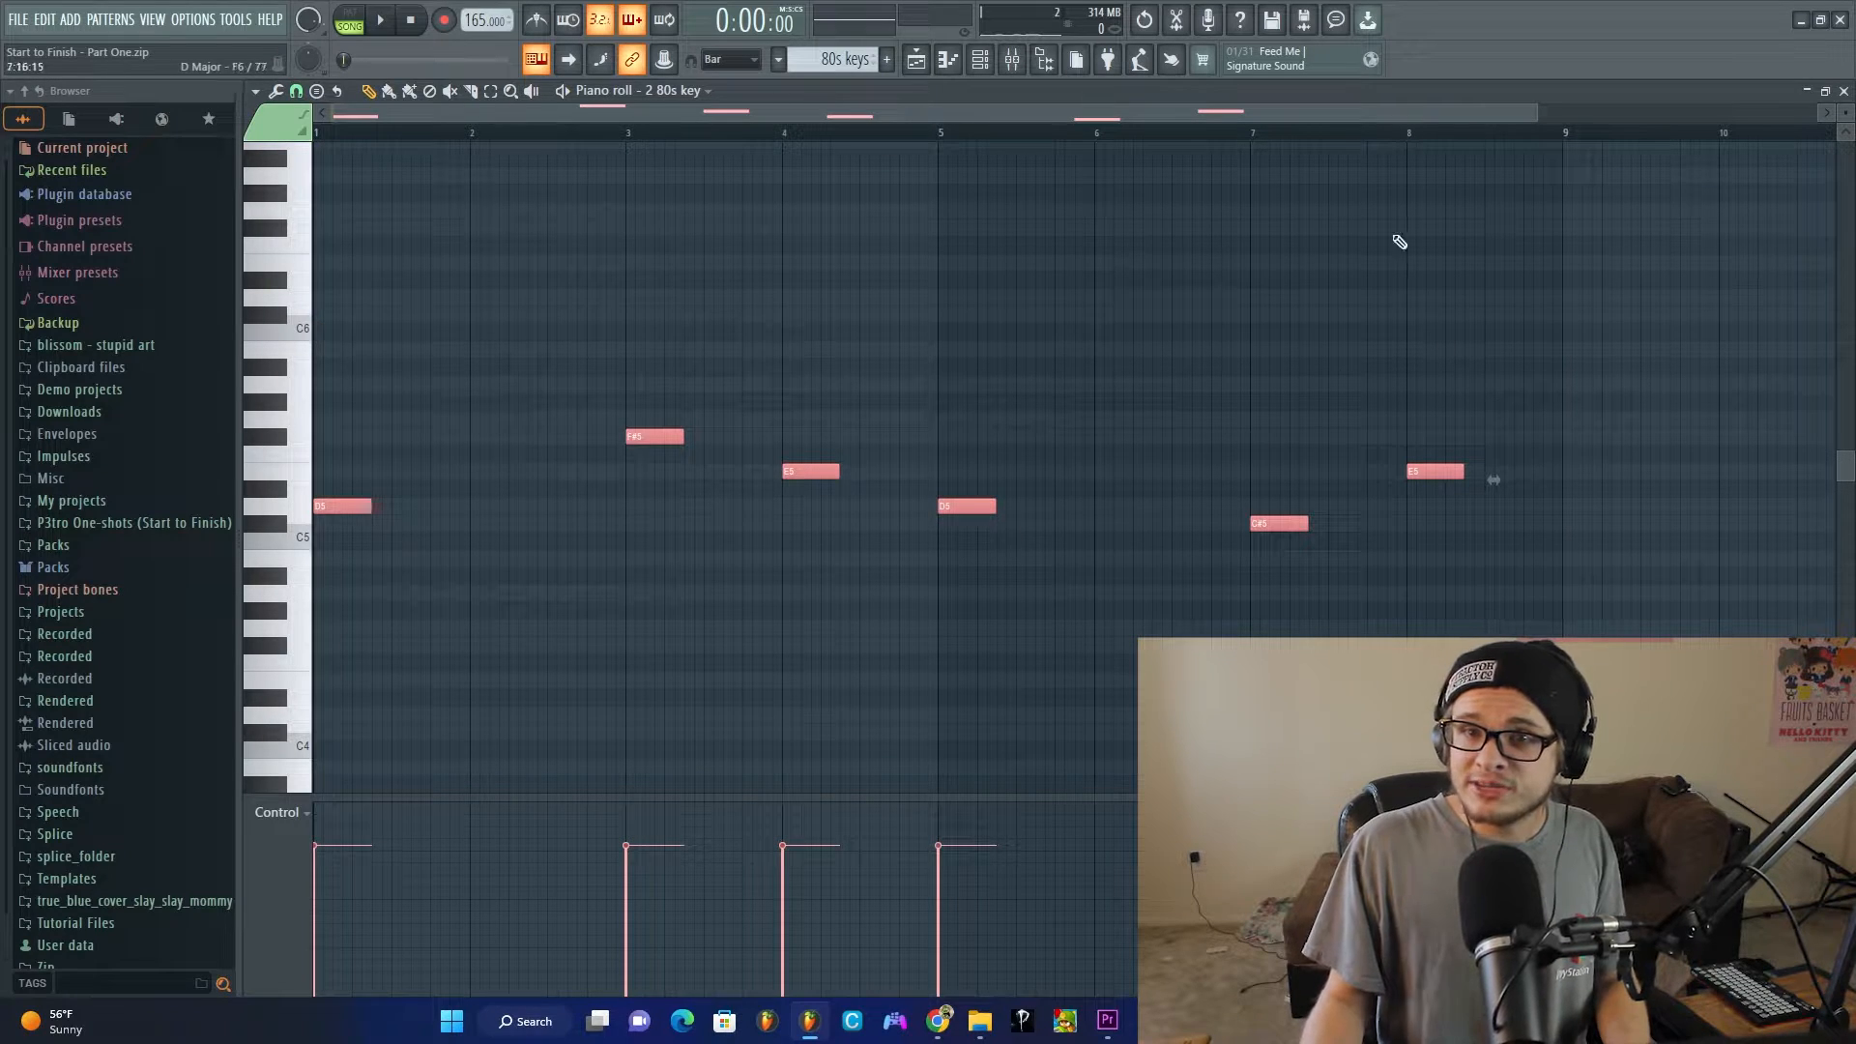
Step: Select the 2 80s key mixer track and load Fruity parametric EQ 2 into slot 3
{"action": "left_click", "coordinate": [1012, 59]}
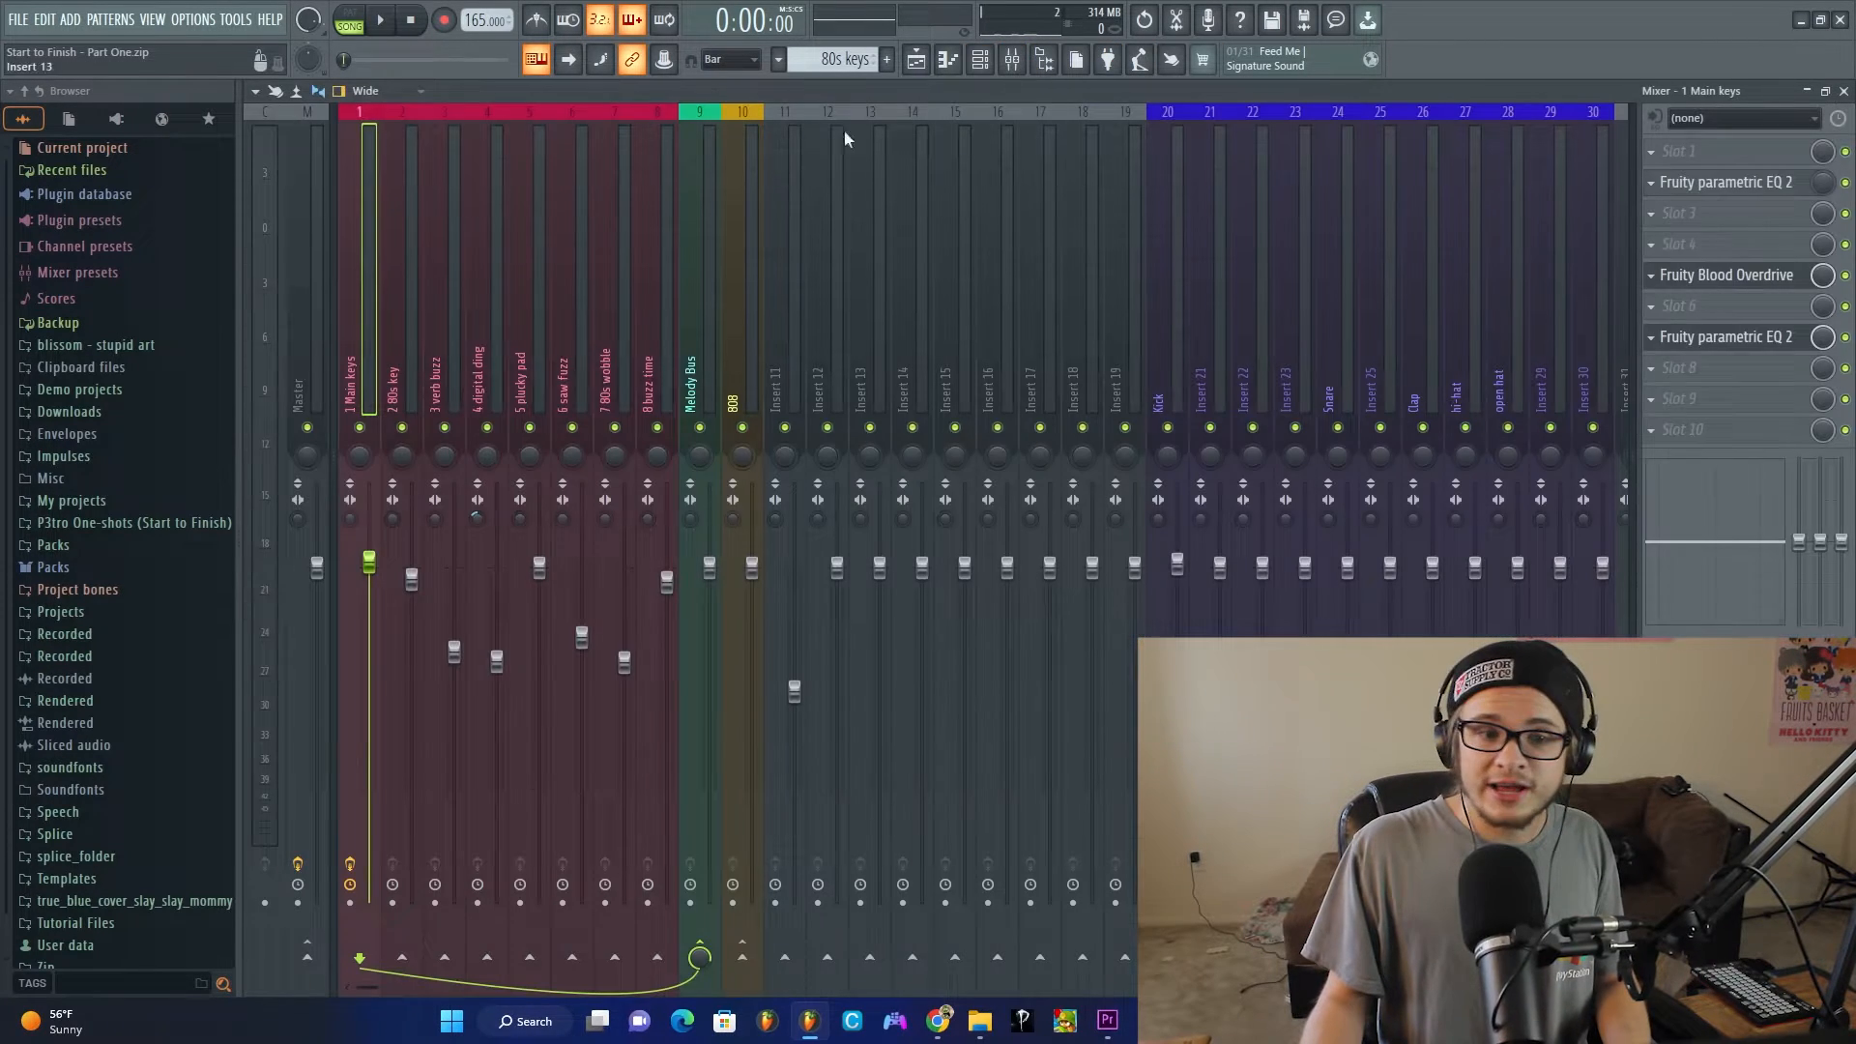
{"action": "left_click", "coordinate": [402, 290]}
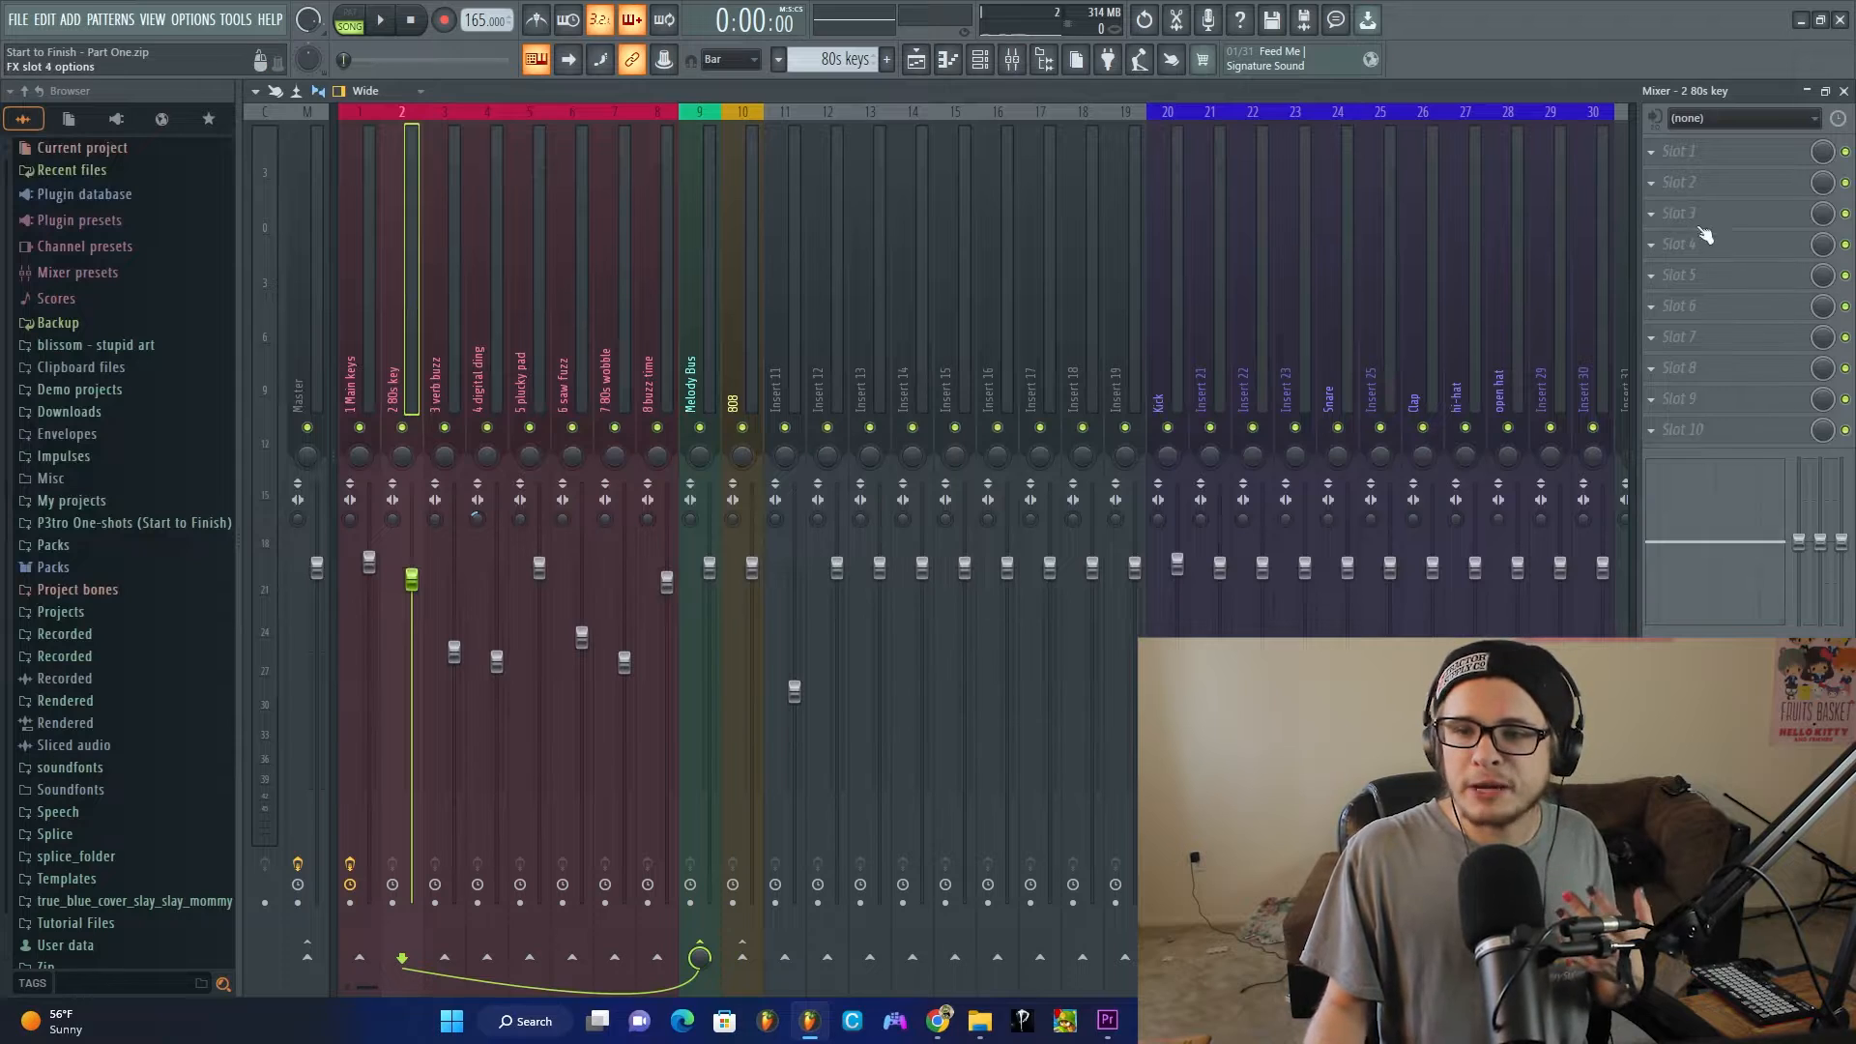
{"action": "left_click", "coordinate": [1700, 226]}
{"action": "left_click", "coordinate": [1315, 467]}
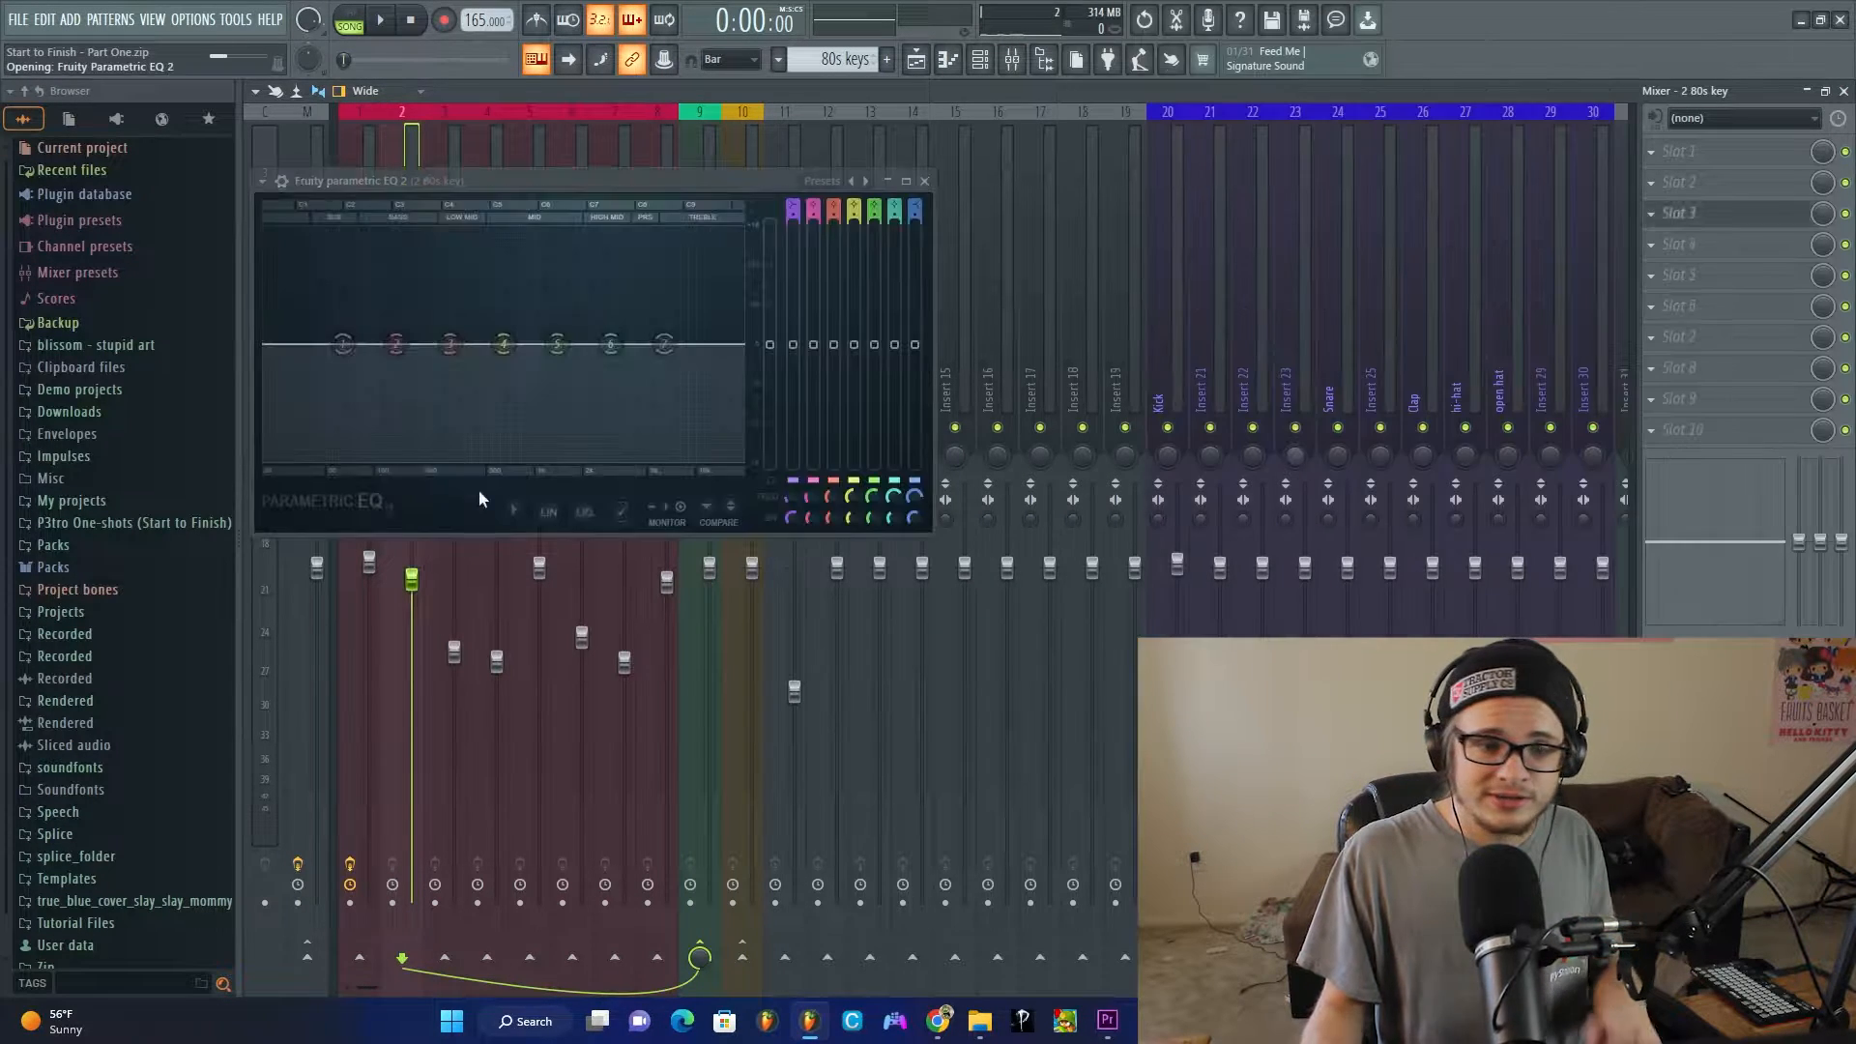
Step: During playback, turn EQ band 1 into a steep low cut and roll off the highs by pulling band 7 down to the minimum
{"action": "key", "text": "space"}
{"action": "right_click", "coordinate": [343, 350]}
{"action": "mouse_move", "coordinate": [375, 412]}
{"action": "left_click", "coordinate": [435, 412]}
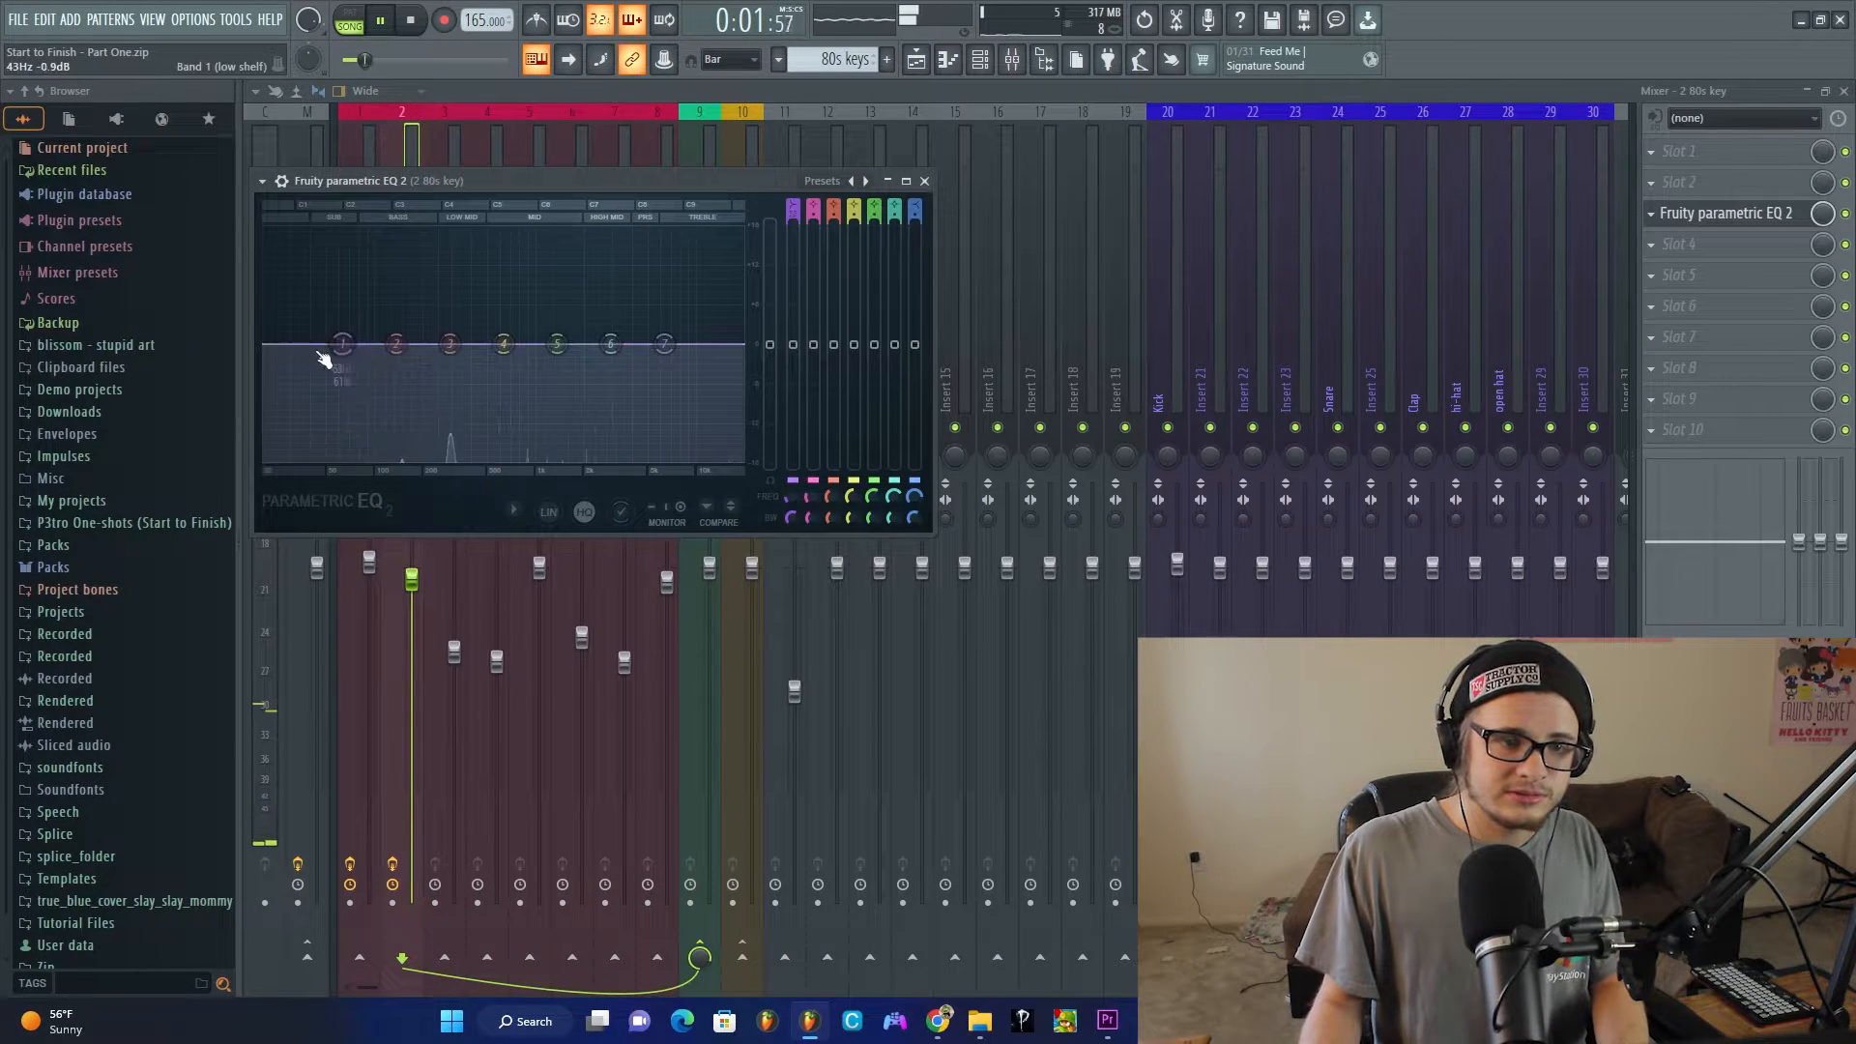
{"action": "left_click_drag", "start_coordinate": [324, 359], "coordinate": [434, 459]}
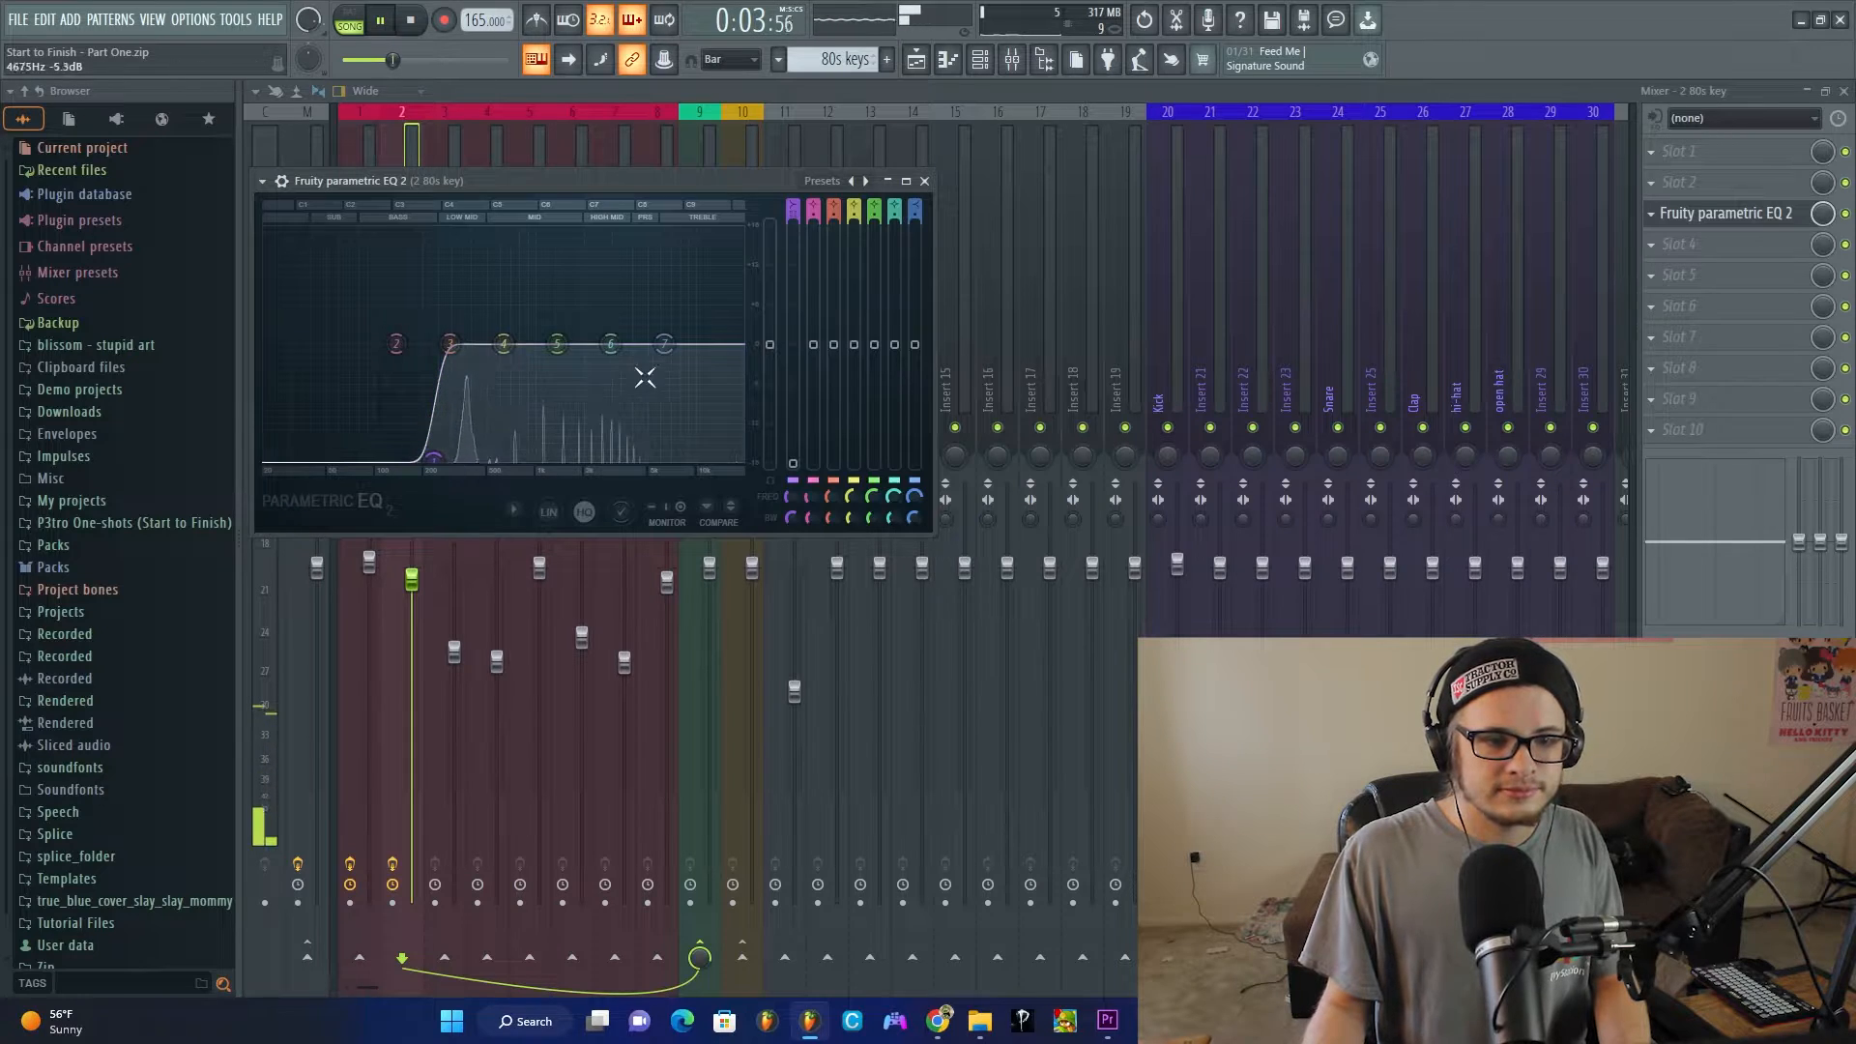
{"action": "left_click_drag", "start_coordinate": [664, 343], "coordinate": [712, 460]}
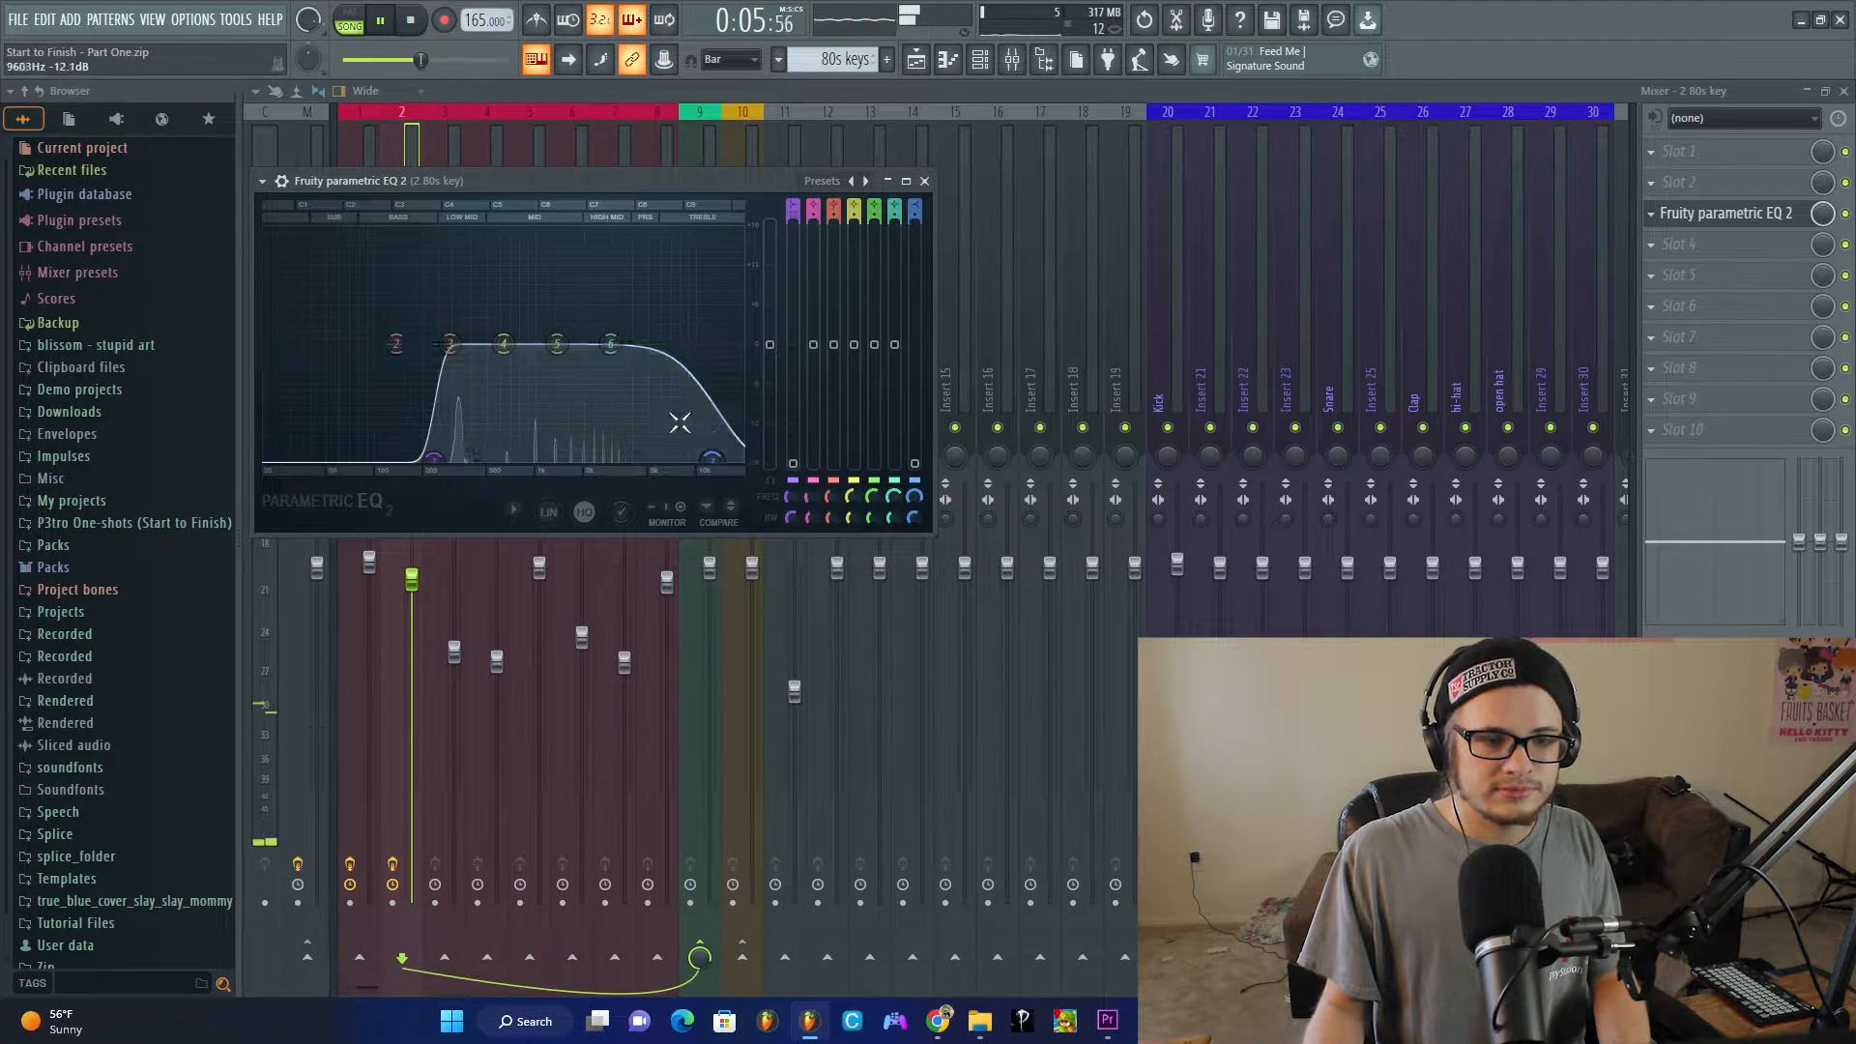
{"action": "left_click_drag", "start_coordinate": [612, 346], "coordinate": [616, 352]}
Step: Load Fruity Flangus into slot 6 of the 2 80s key mixer track, choose one of its presets, and lower its mix level to about 54%
{"action": "left_click", "coordinate": [1738, 256]}
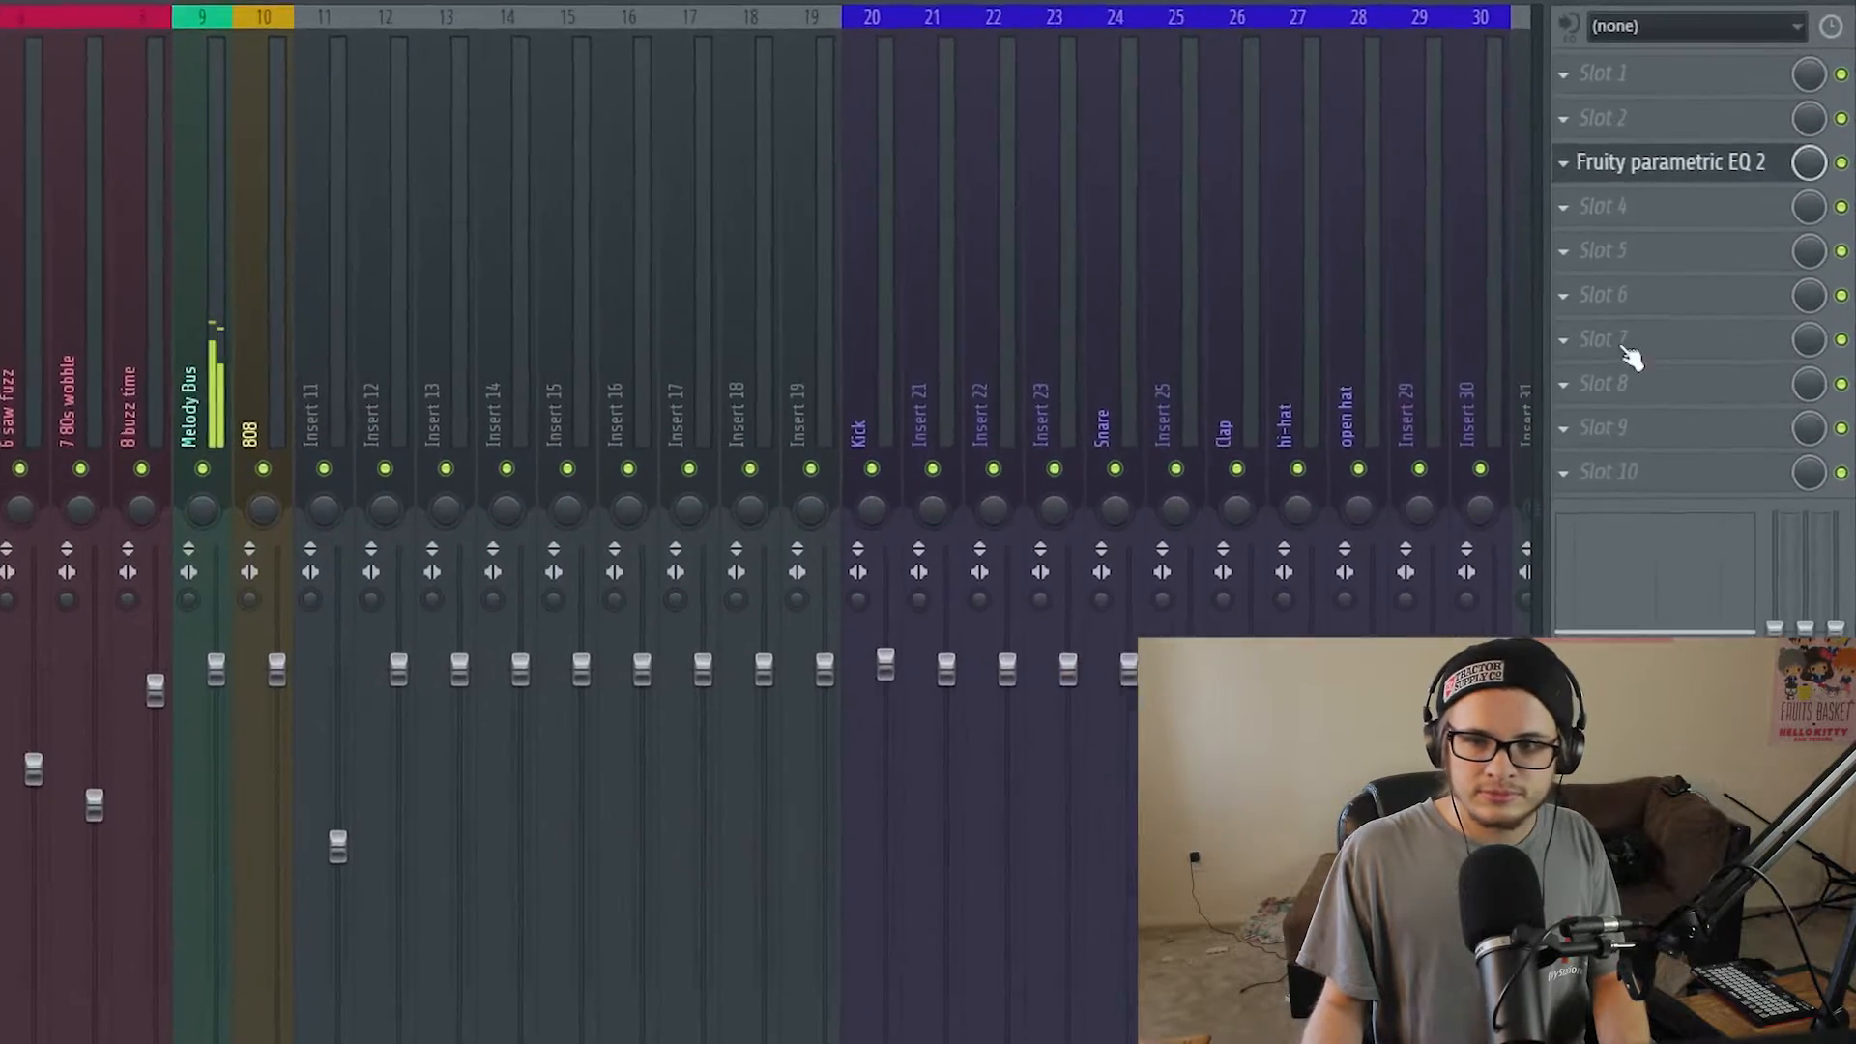
{"action": "left_click", "coordinate": [1632, 357]}
{"action": "mouse_move", "coordinate": [1669, 298]}
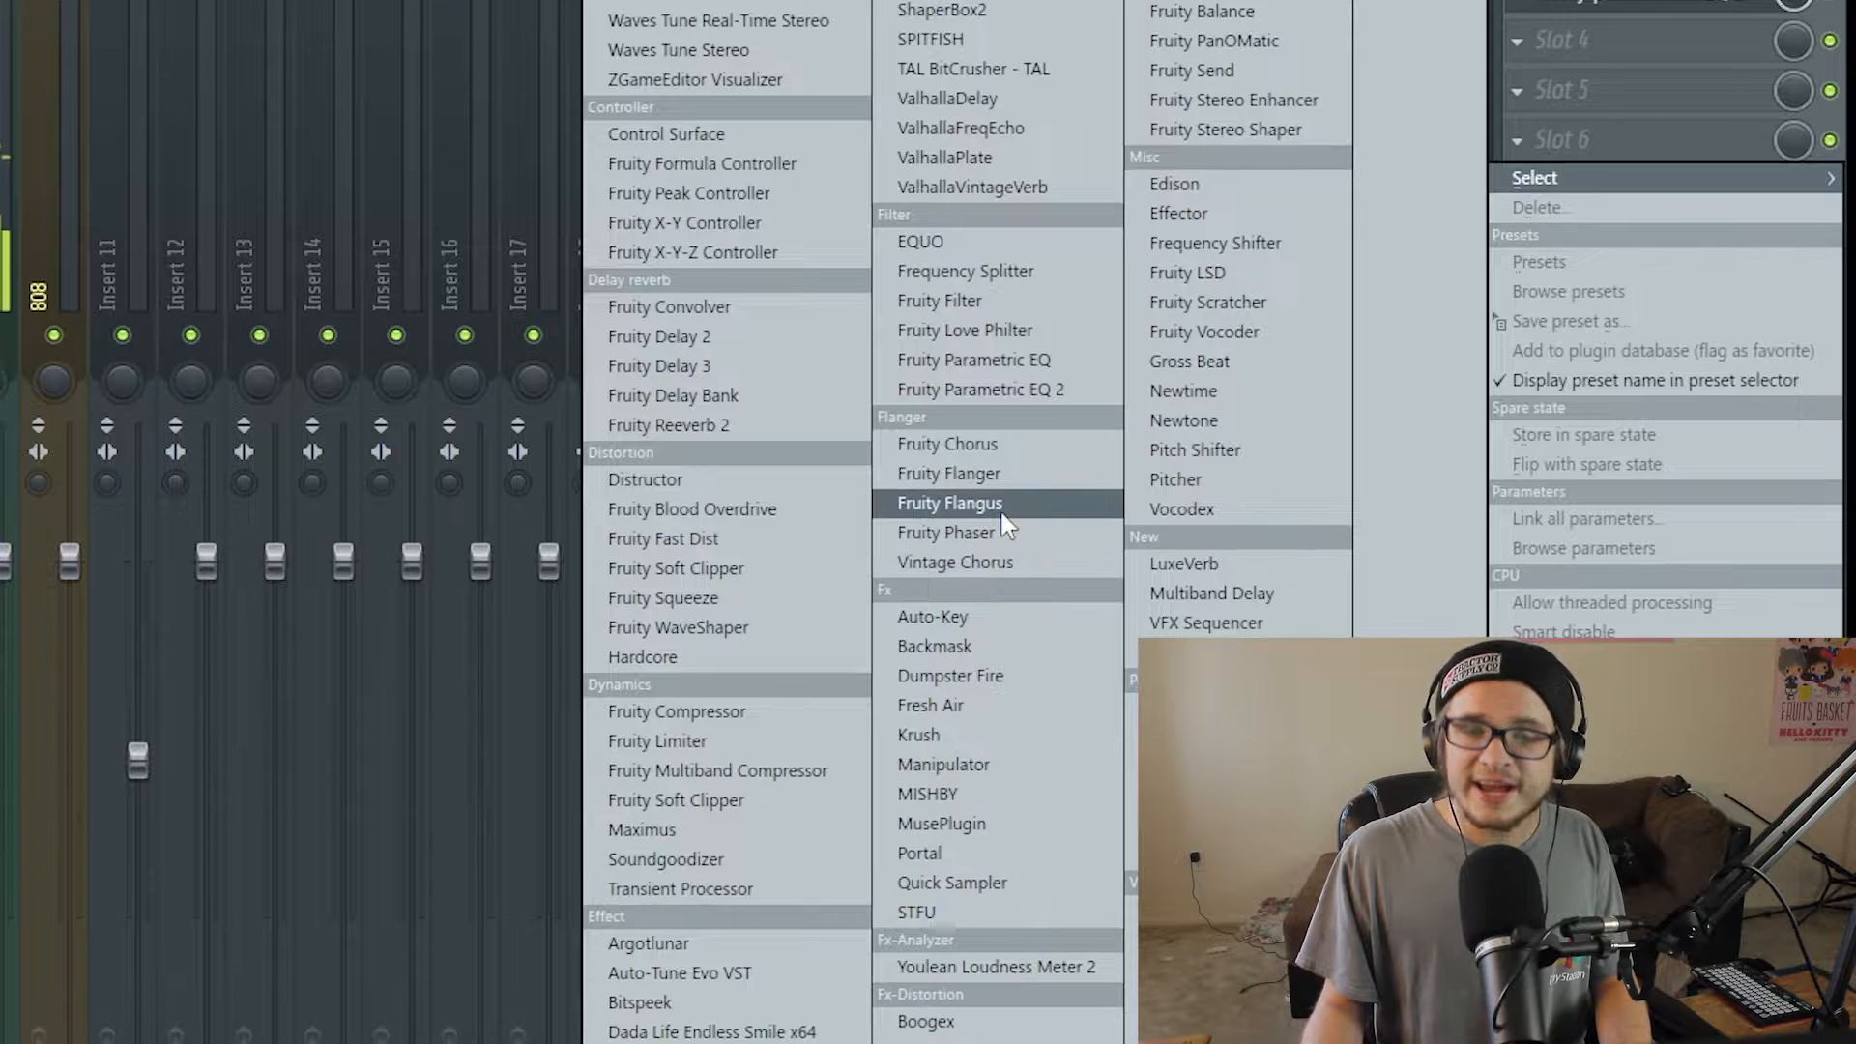
{"action": "left_click", "coordinate": [997, 504]}
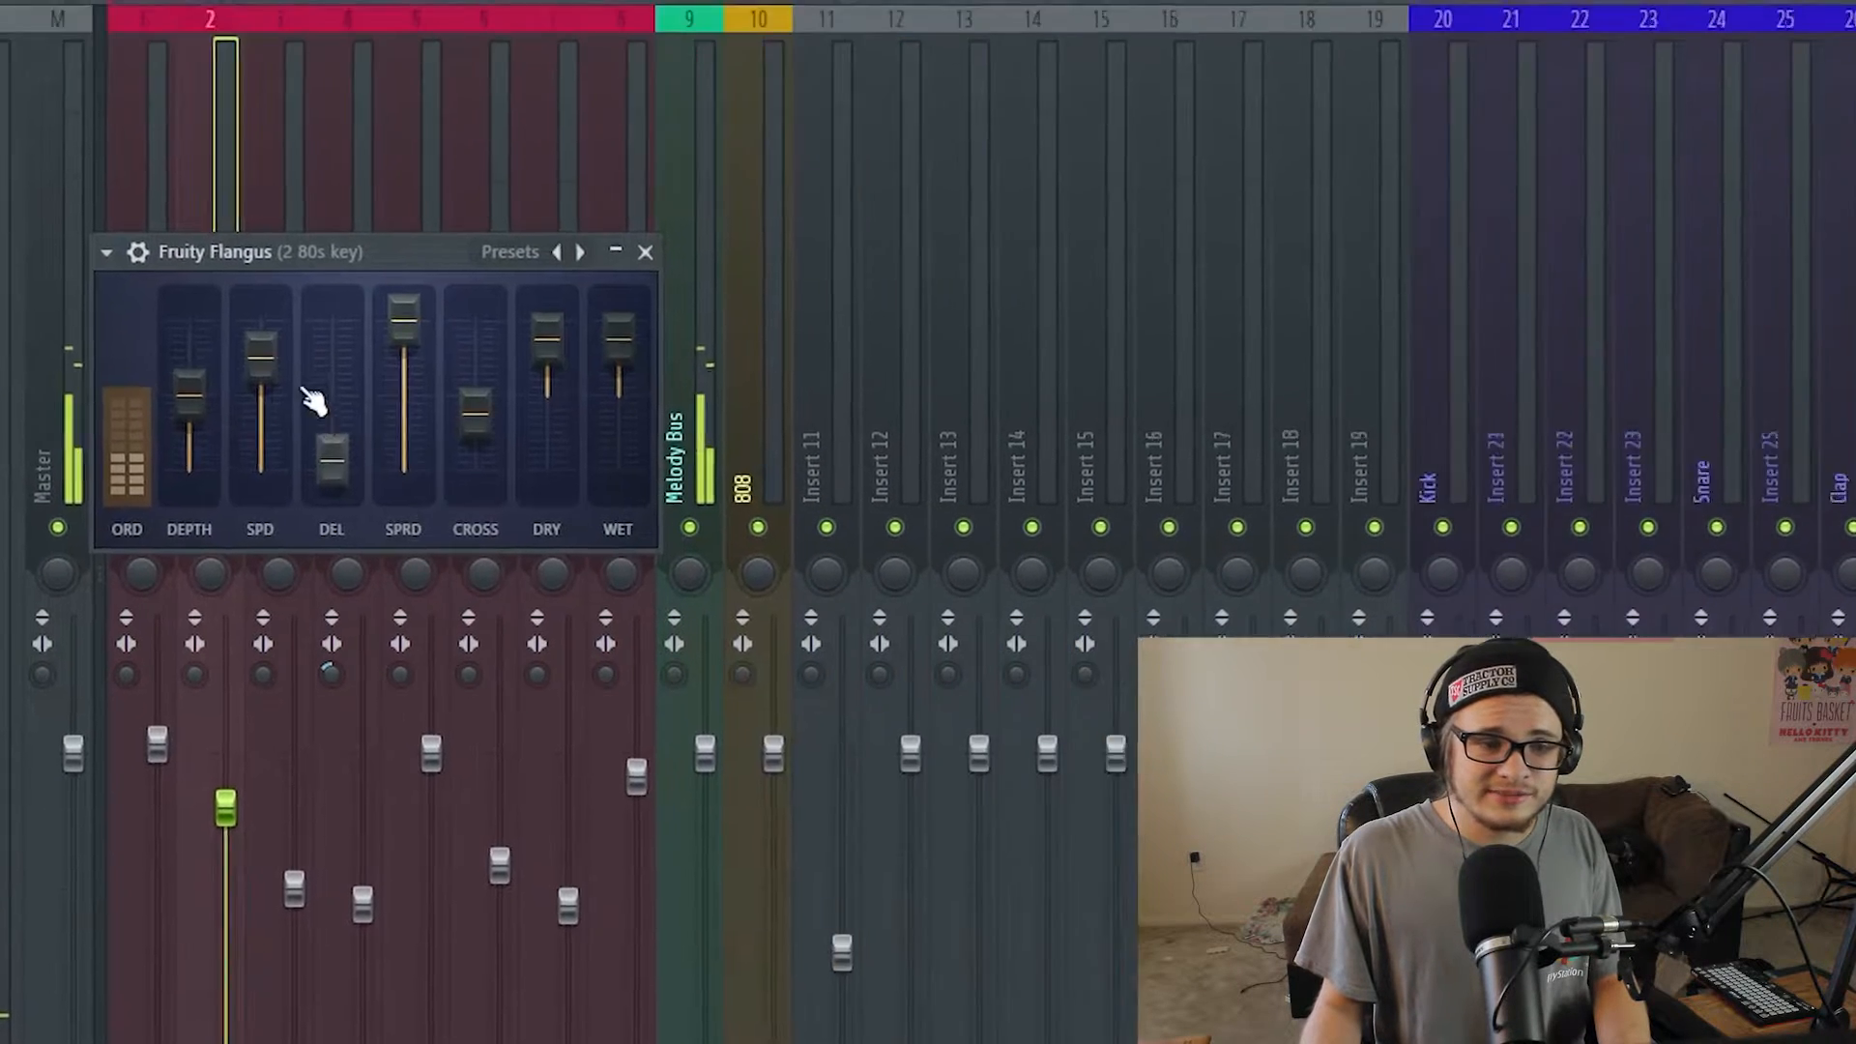
{"action": "left_click", "coordinate": [1522, 341]}
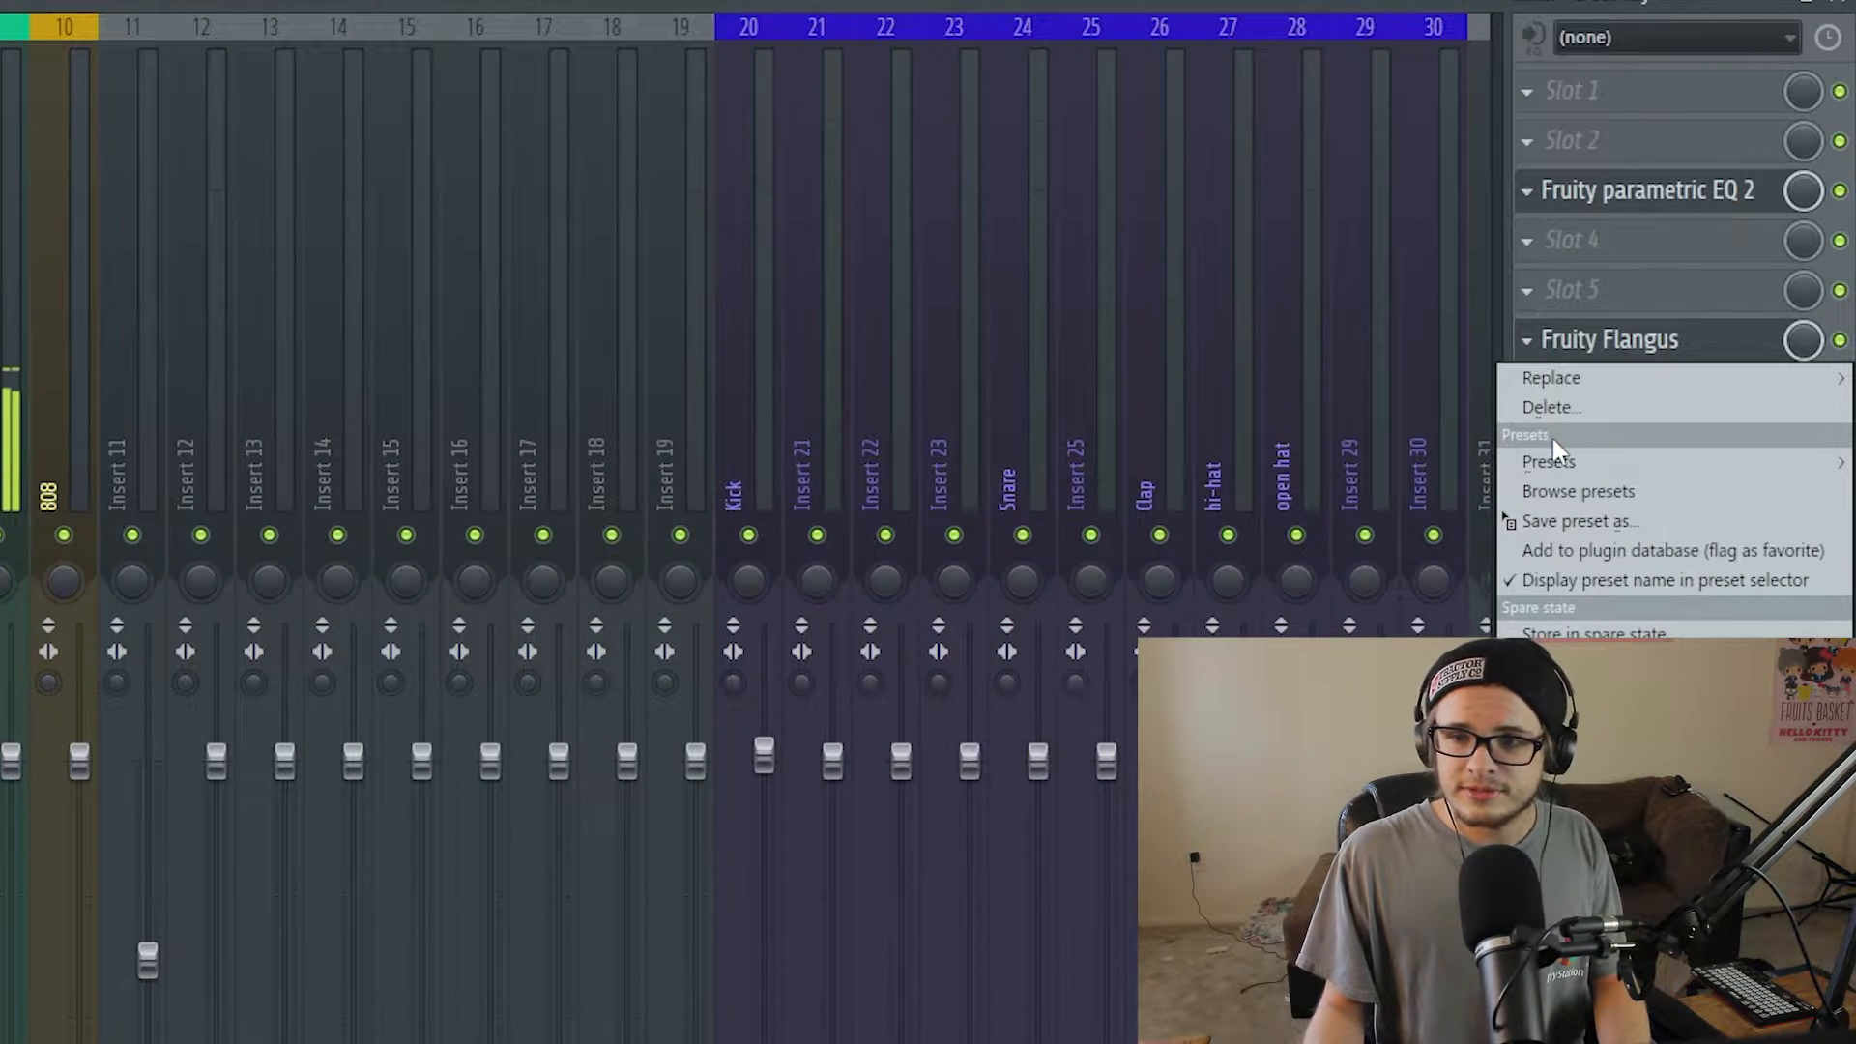
{"action": "mouse_move", "coordinate": [1553, 461]}
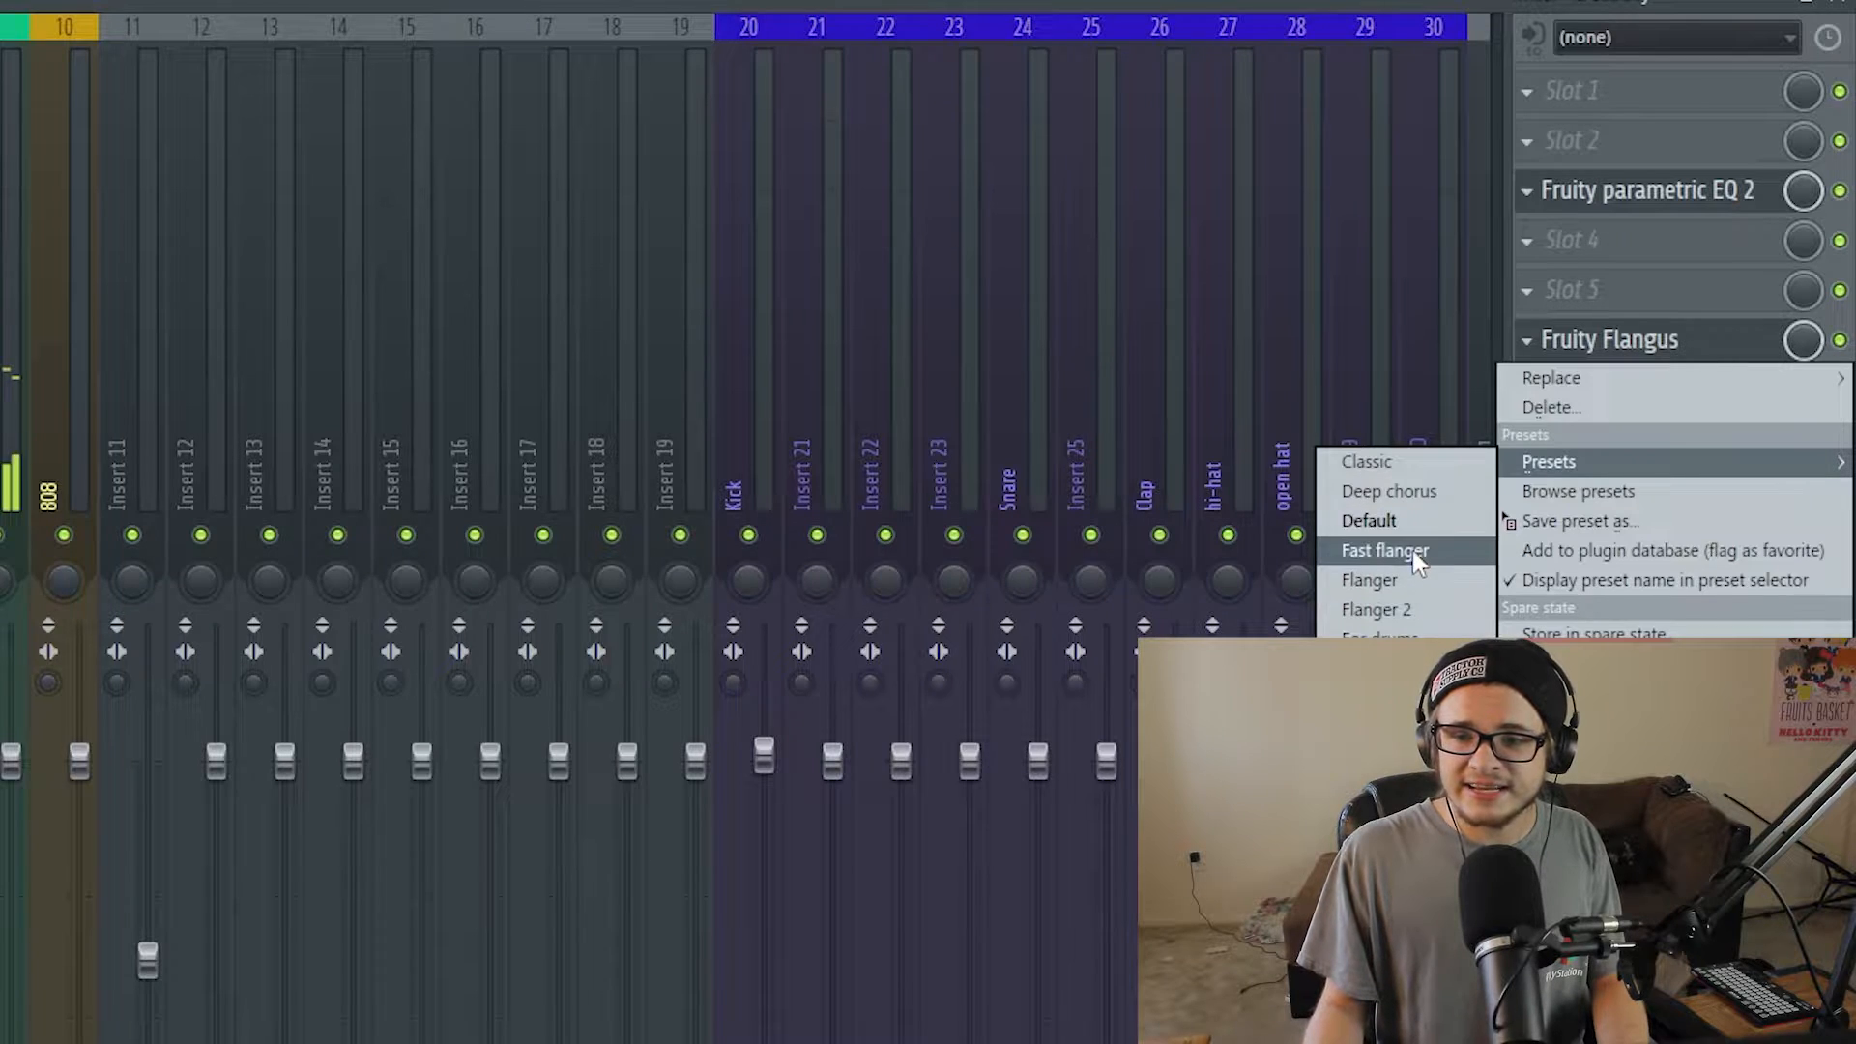
{"action": "left_click", "coordinate": [1426, 698]}
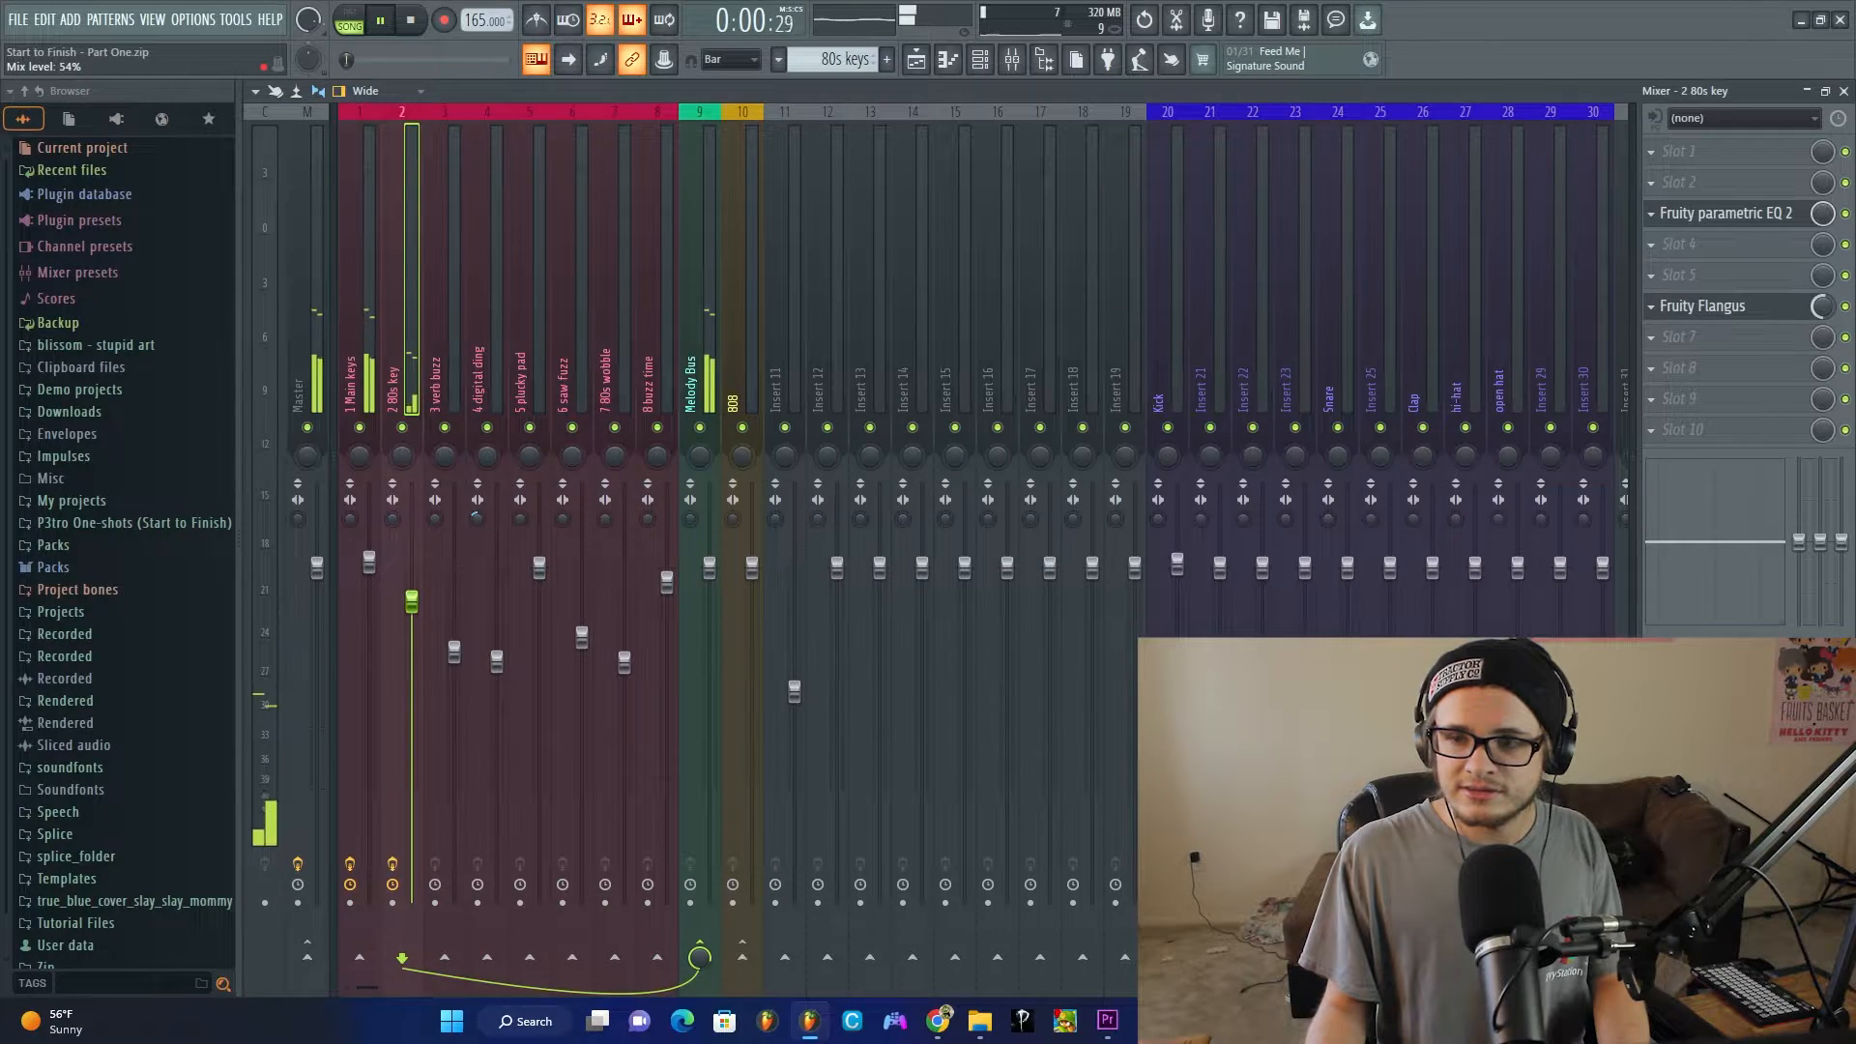
Step: Lower the 2 80s key fader to just below the 3 verb buzz fader during playback, and select the 1 Main keys mixer track
{"action": "left_click_drag", "start_coordinate": [411, 600], "coordinate": [411, 651]}
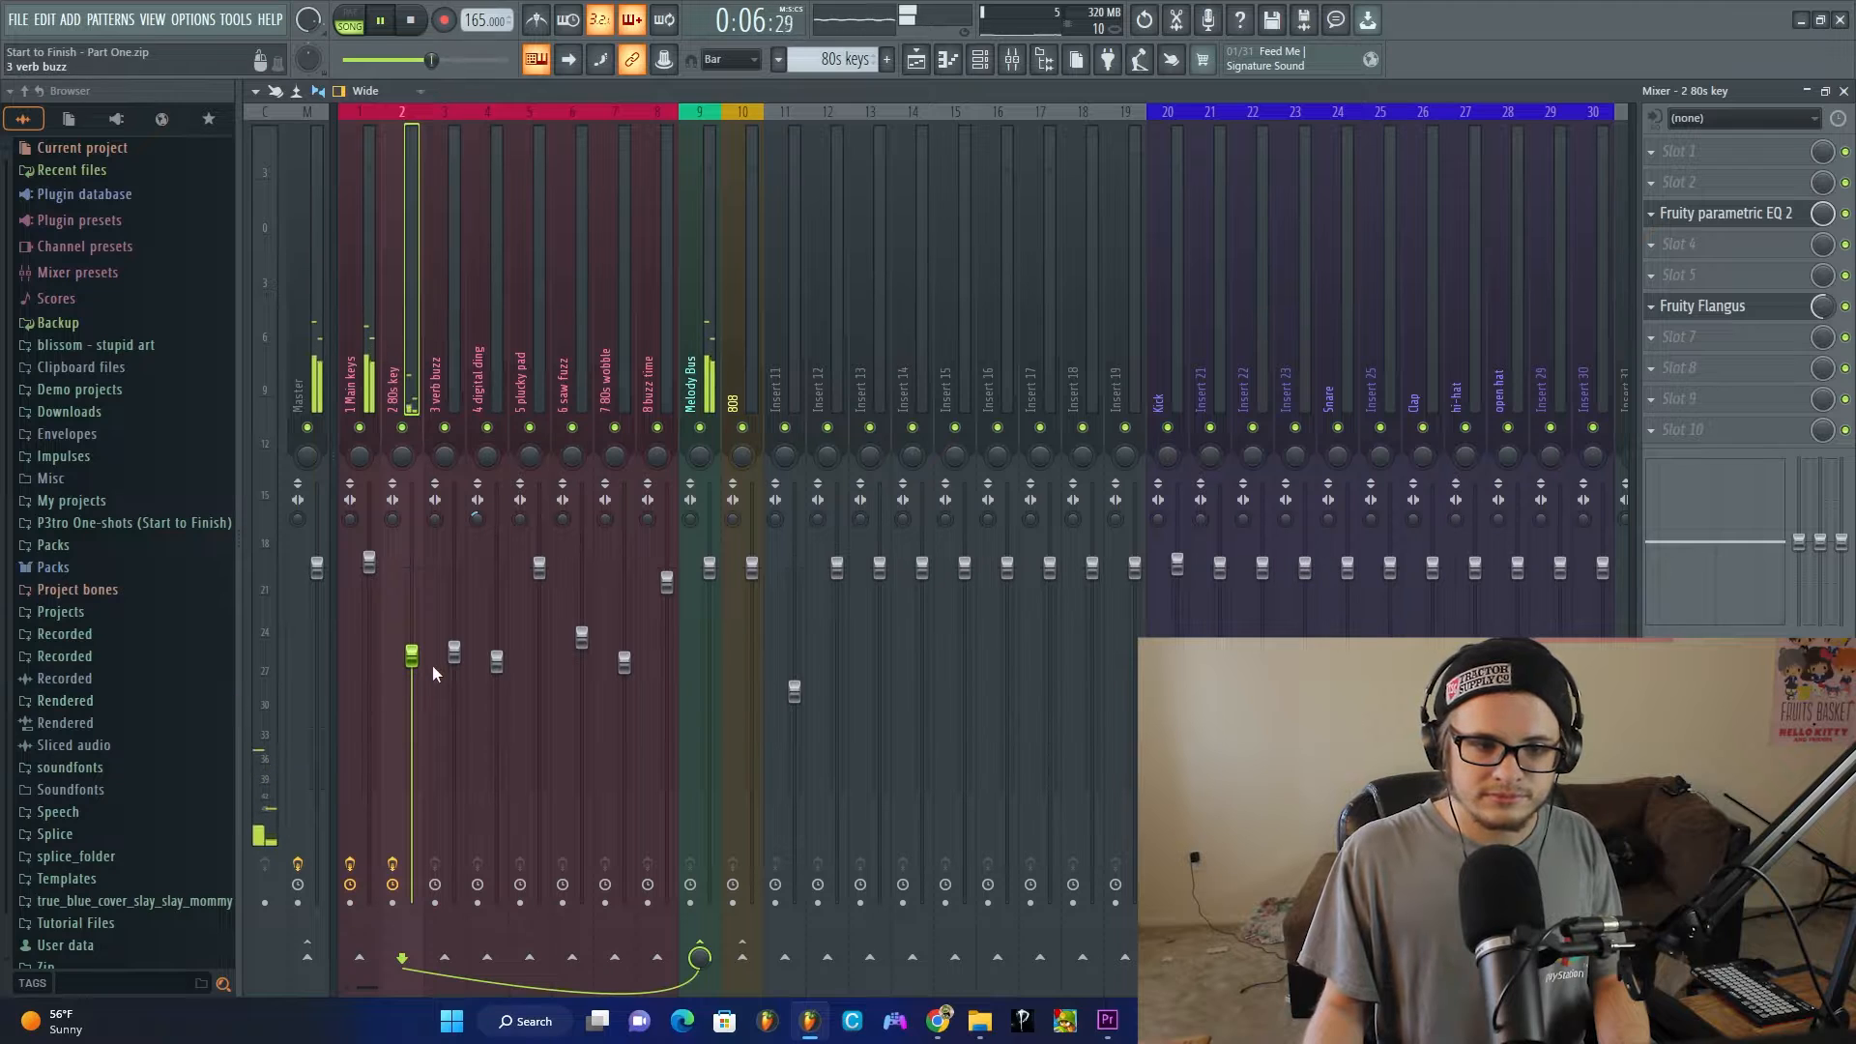
{"action": "left_click_drag", "start_coordinate": [413, 656], "coordinate": [412, 675]}
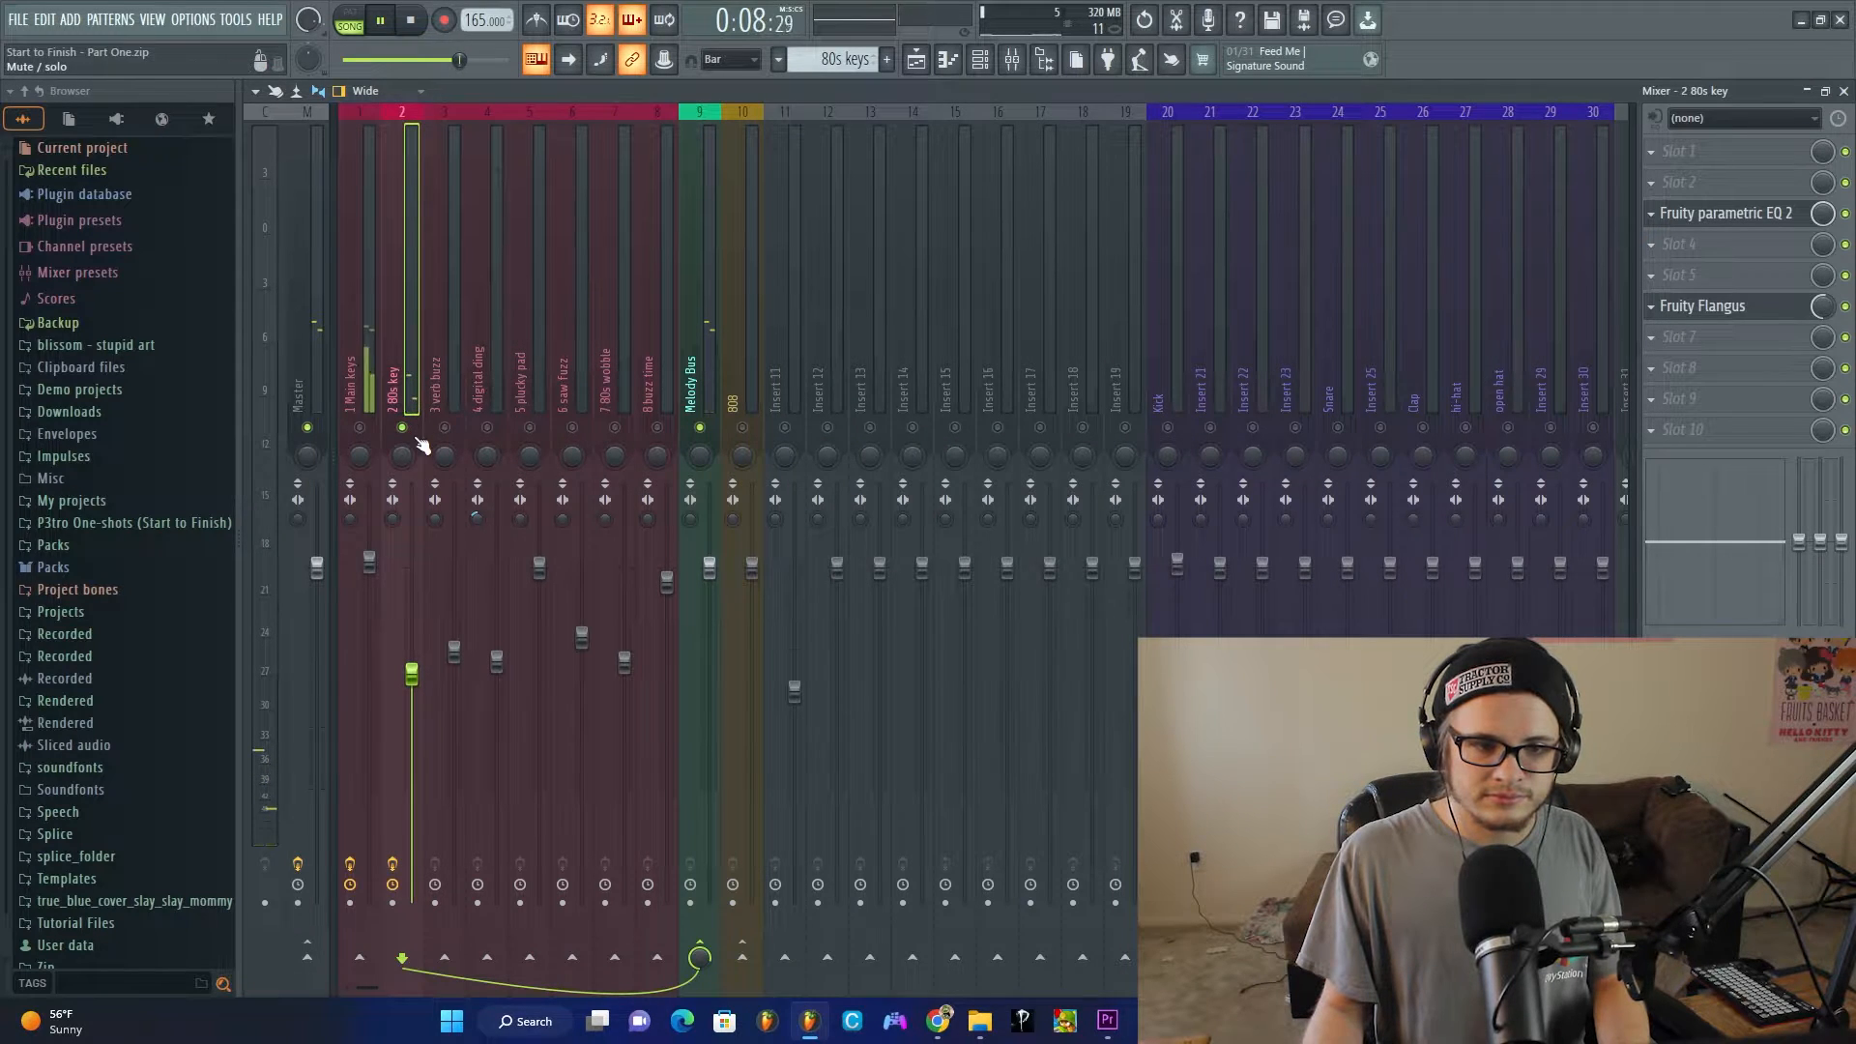
{"action": "left_click", "coordinate": [375, 402]}
Step: Adjust the 1 Main keys volume envelope to about 42% release and 23% sustain while listening, and return to the playlist with playback stopped
{"action": "key", "text": "F6"}
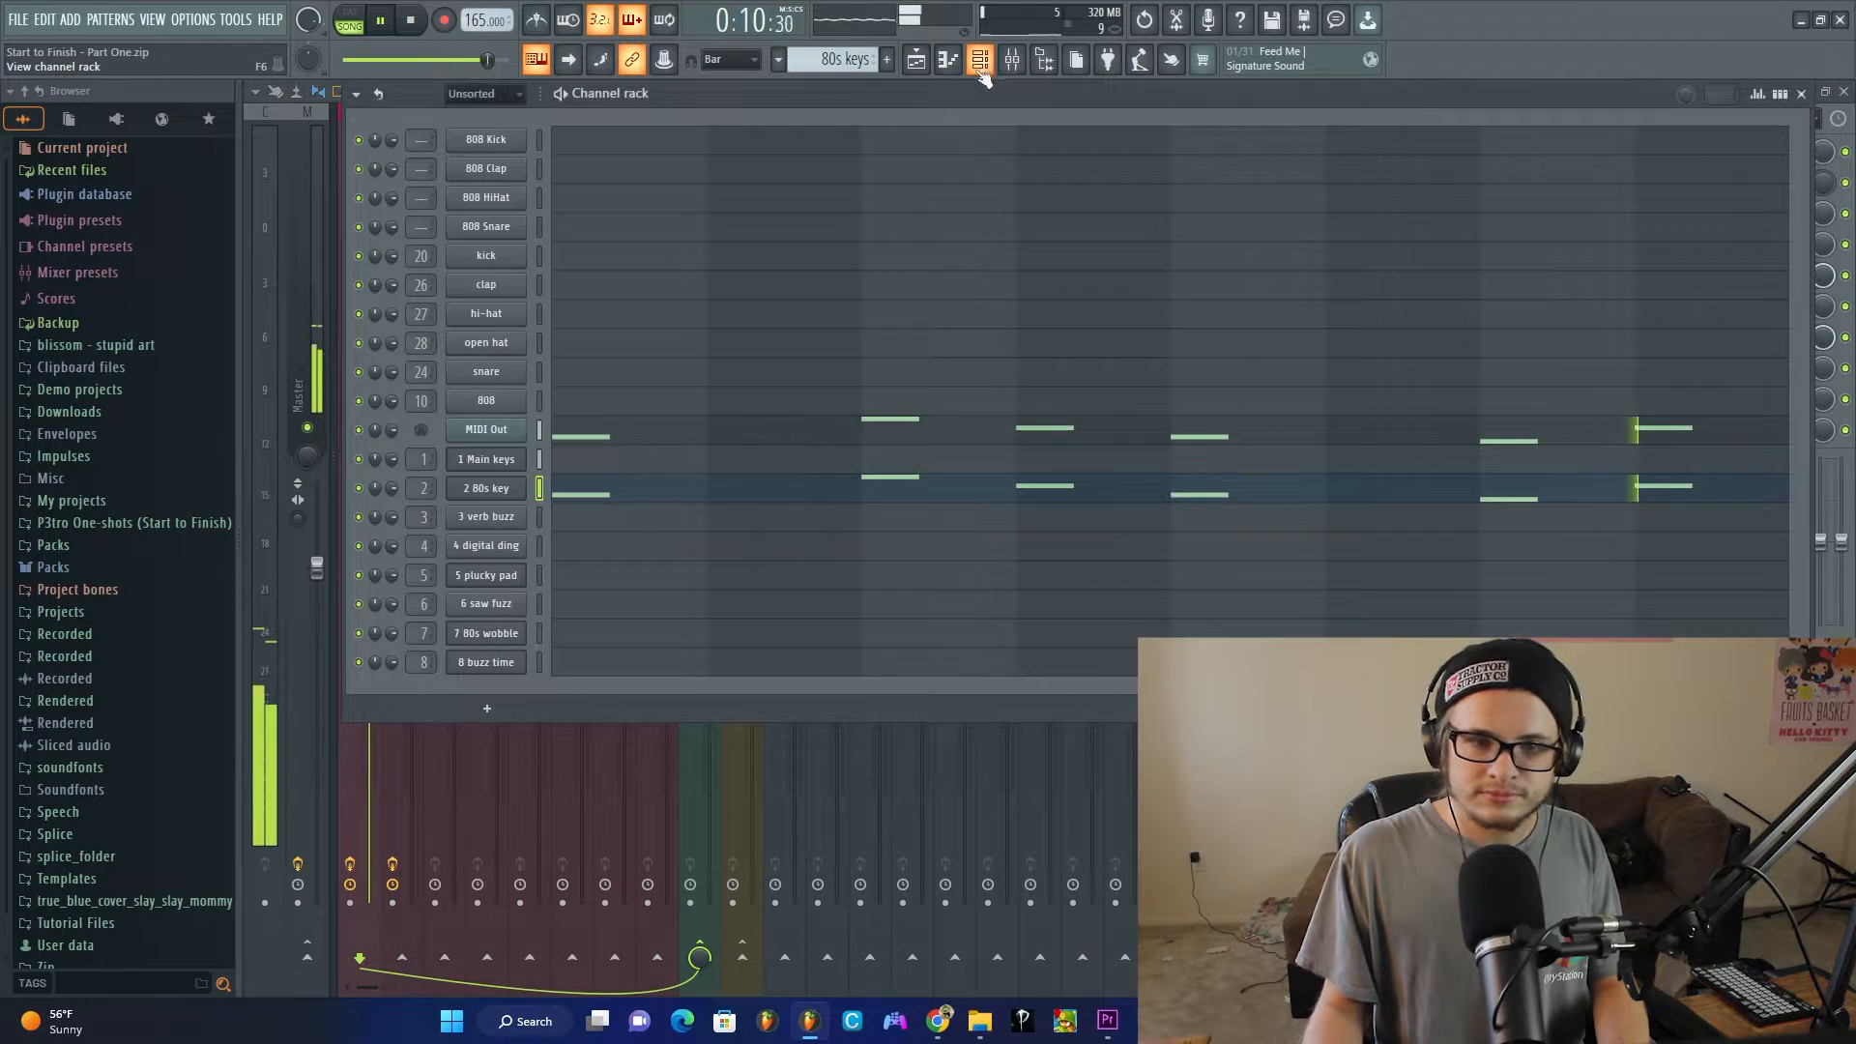
{"action": "left_click", "coordinate": [479, 459]}
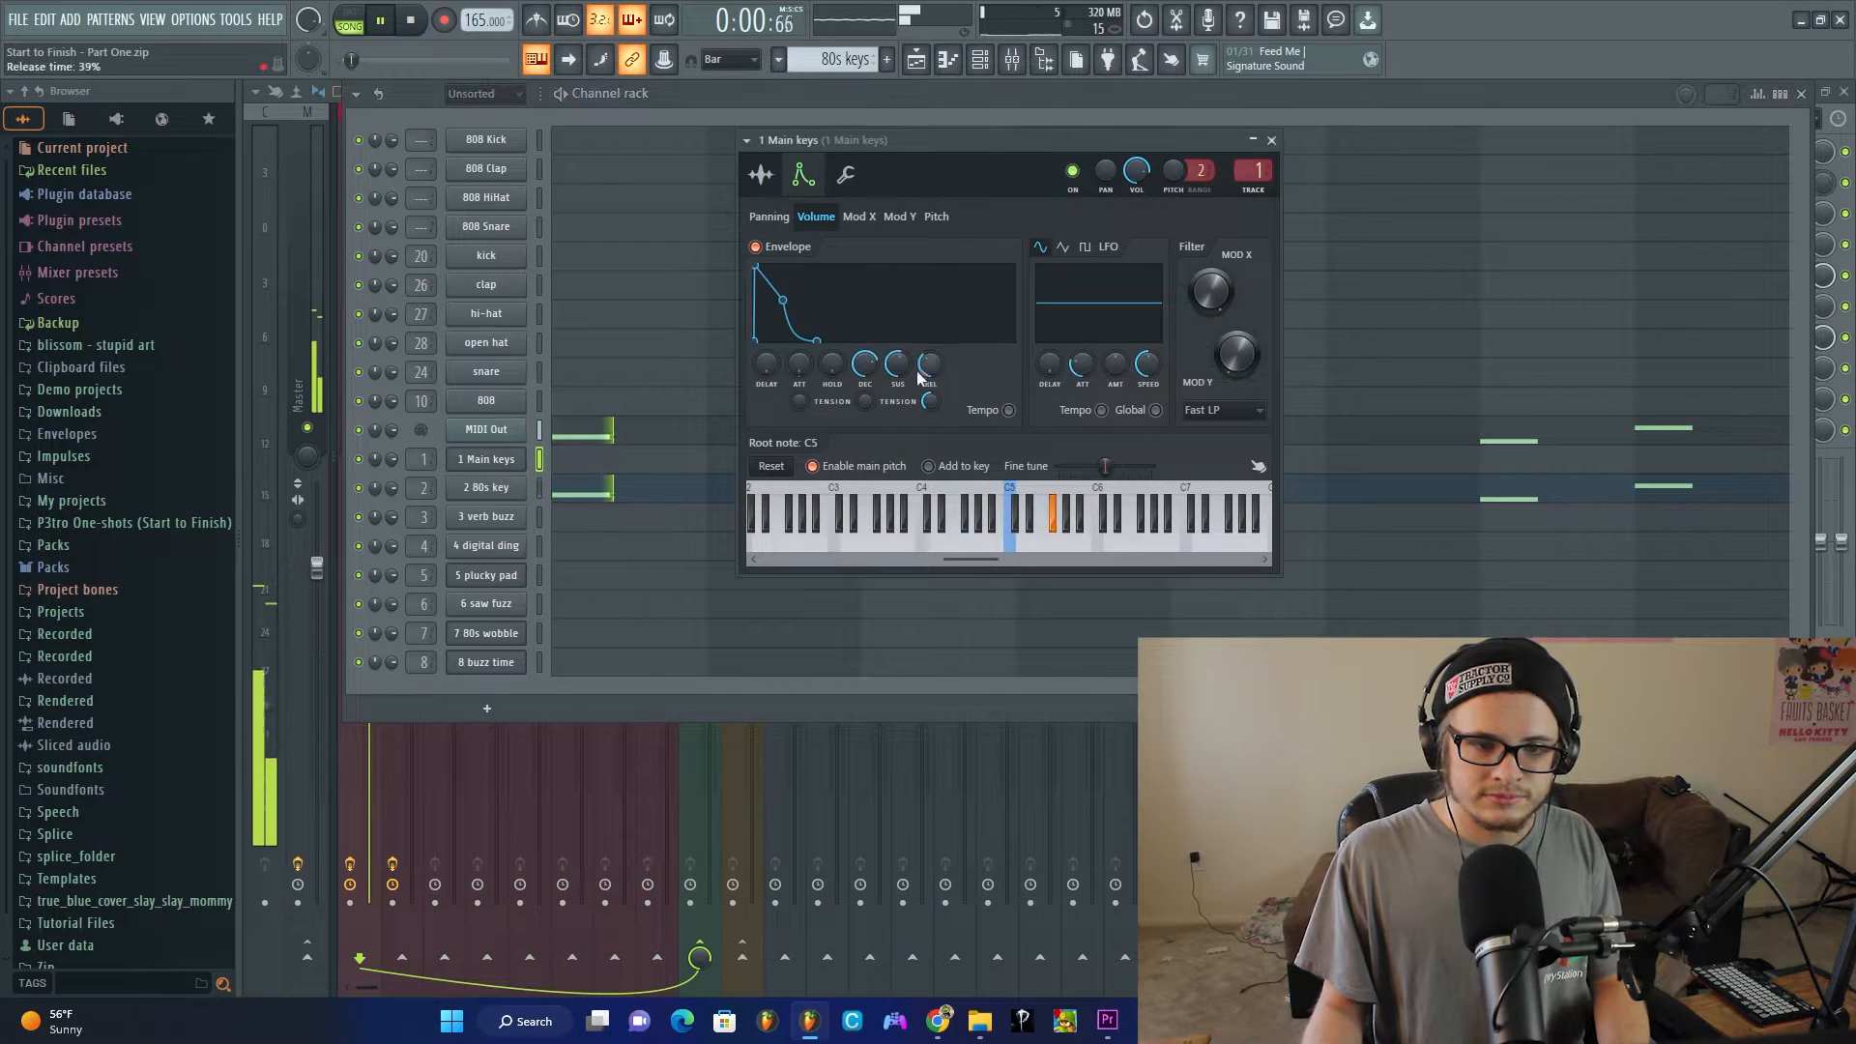
{"action": "left_click_drag", "start_coordinate": [925, 380], "coordinate": [925, 405]}
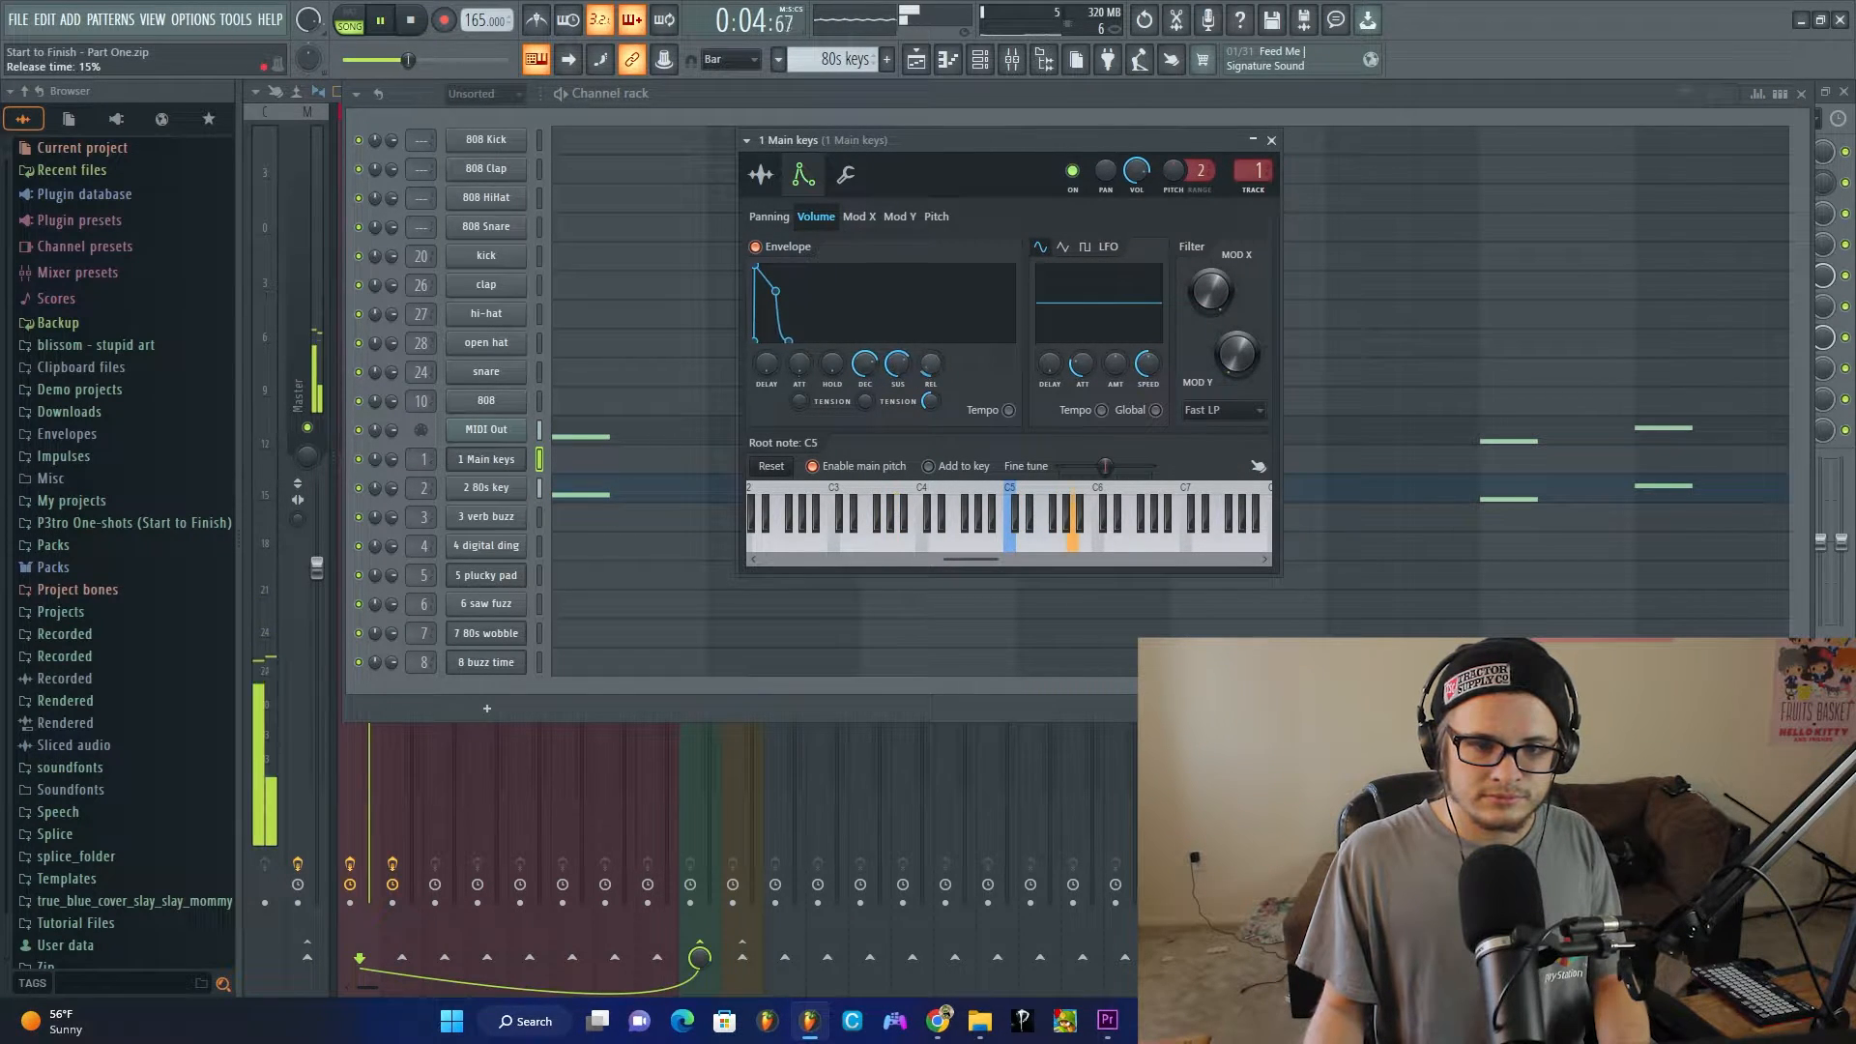
{"action": "left_click_drag", "start_coordinate": [925, 414], "coordinate": [925, 410]}
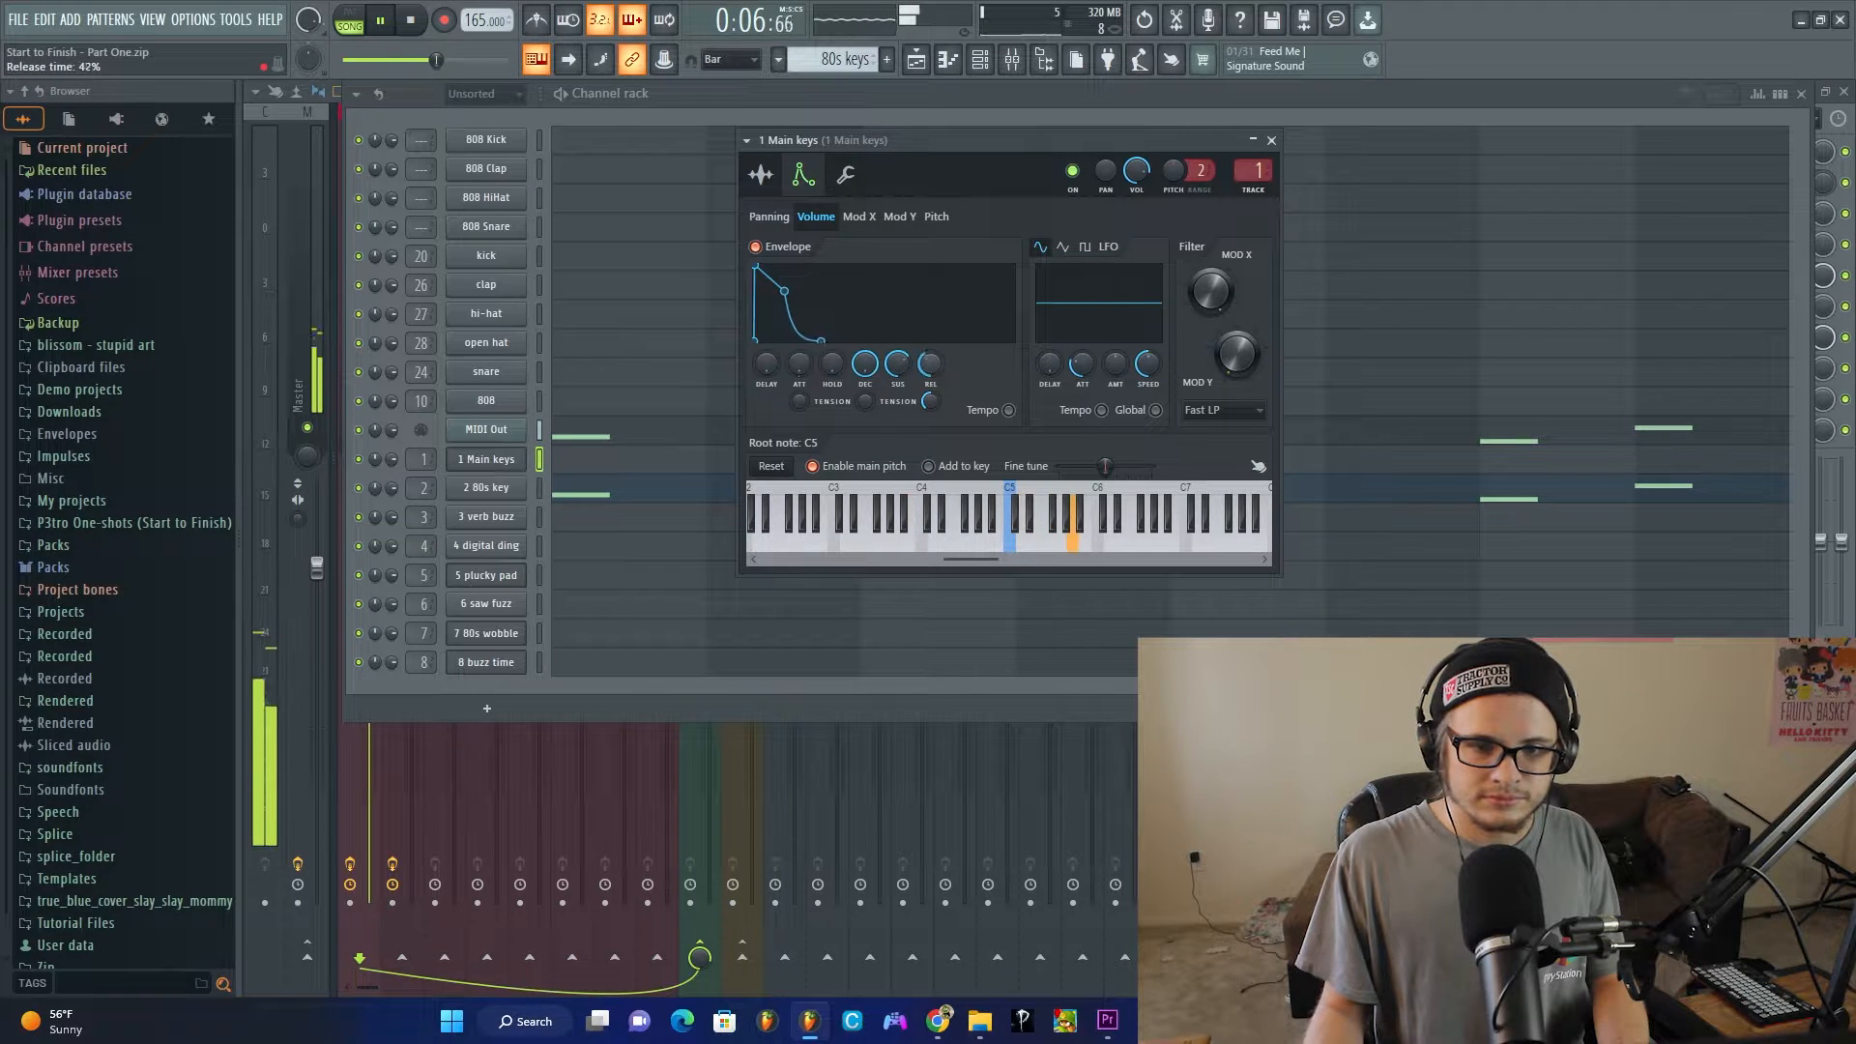
{"action": "mouse_move", "coordinate": [897, 363]}
{"action": "left_mouse_down"}
{"action": "mouse_move", "coordinate": [931, 391]}
{"action": "mouse_move", "coordinate": [931, 344]}
{"action": "mouse_move", "coordinate": [865, 388]}
{"action": "mouse_move", "coordinate": [897, 350]}
{"action": "mouse_move", "coordinate": [931, 348]}
{"action": "mouse_move", "coordinate": [898, 412]}
{"action": "mouse_move", "coordinate": [928, 377]}
{"action": "mouse_move", "coordinate": [898, 366]}
{"action": "left_mouse_up"}
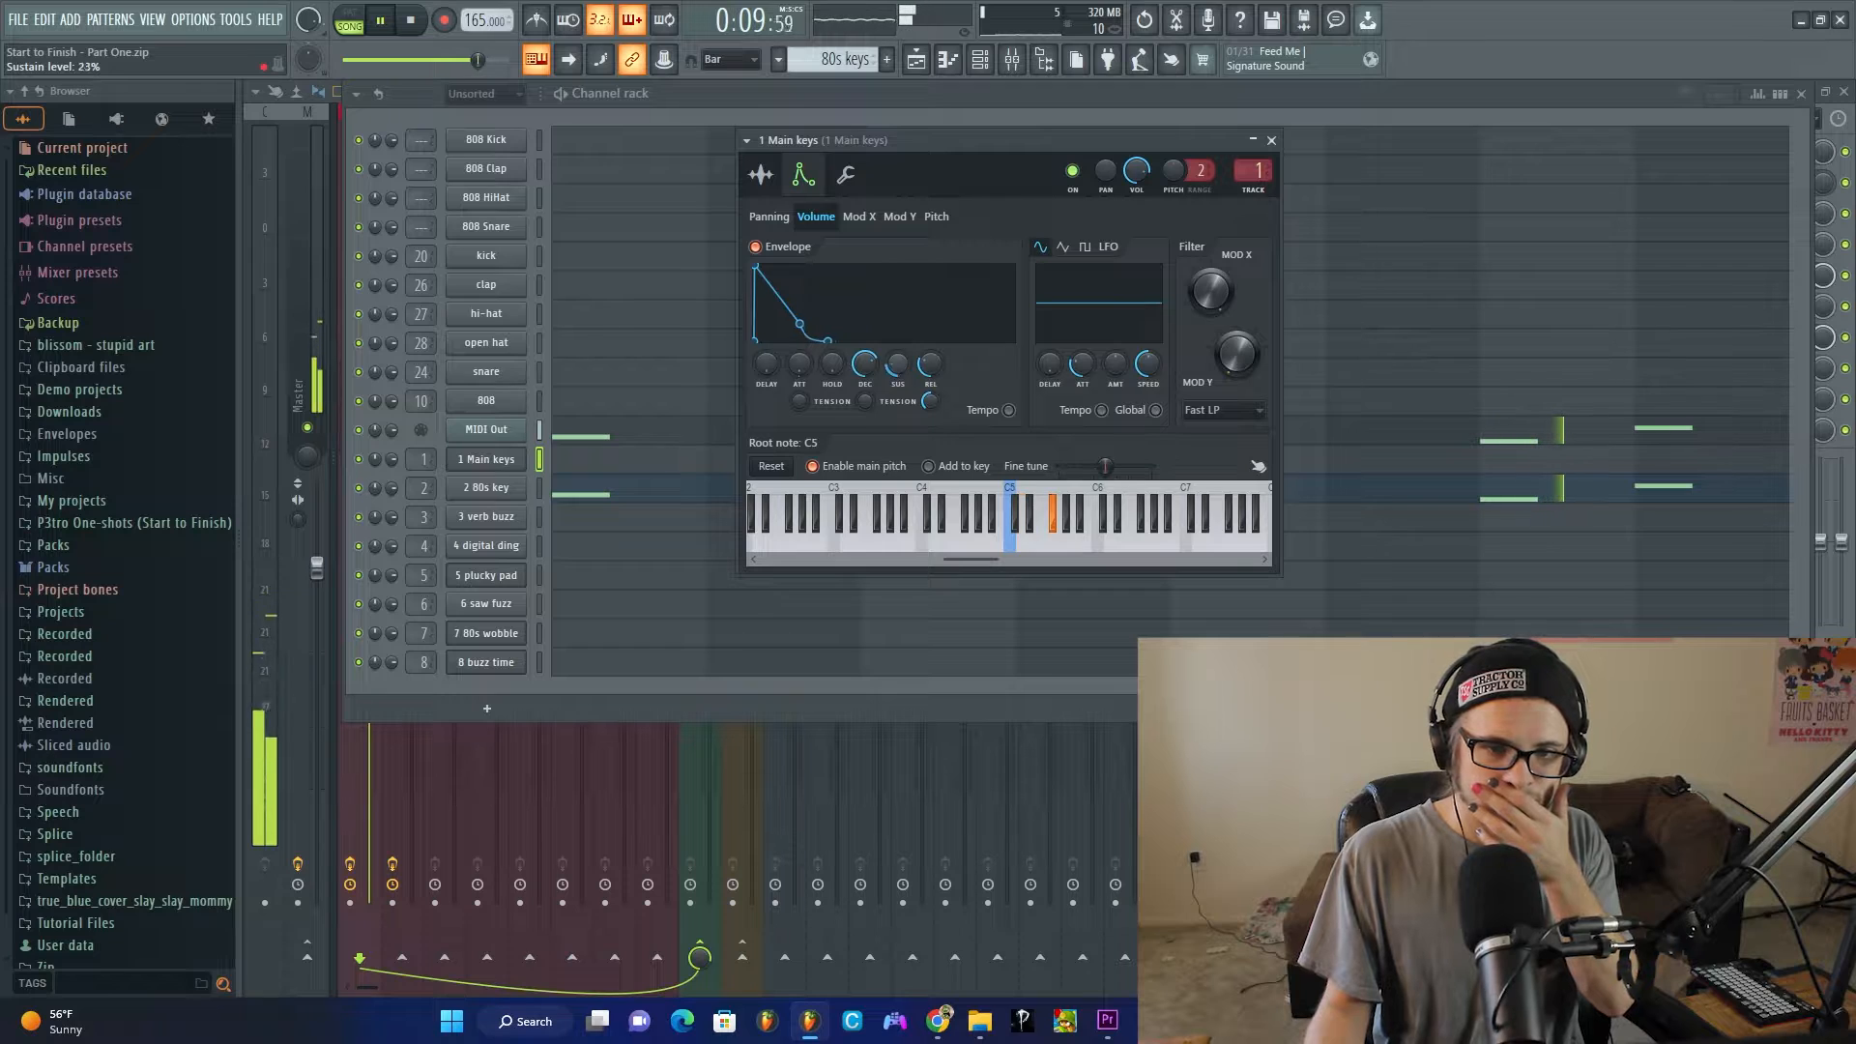
{"action": "left_click", "coordinate": [918, 62]}
{"action": "key", "text": "space"}
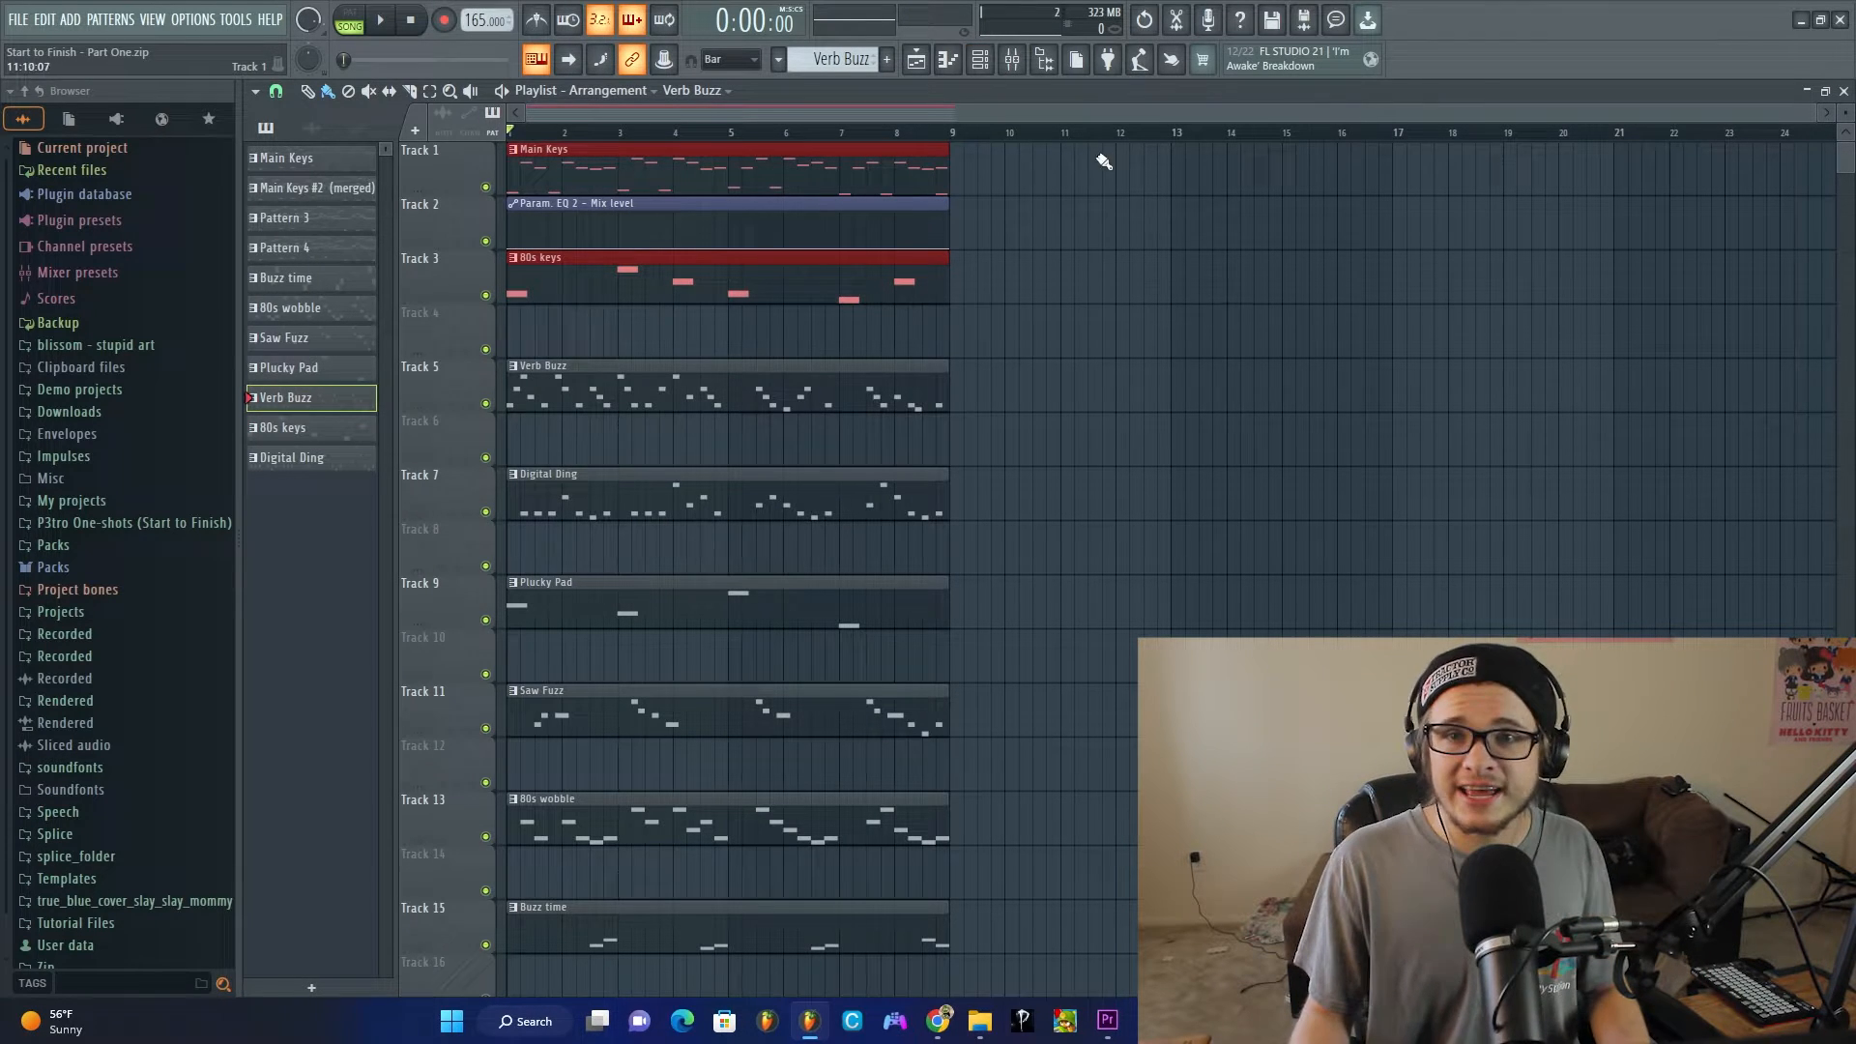
Step: Select the Main Keys and 80s keys clips in the playlist, merge them as similar pattern clips, and check the merged pattern's channels
{"action": "left_click", "coordinate": [1104, 161]}
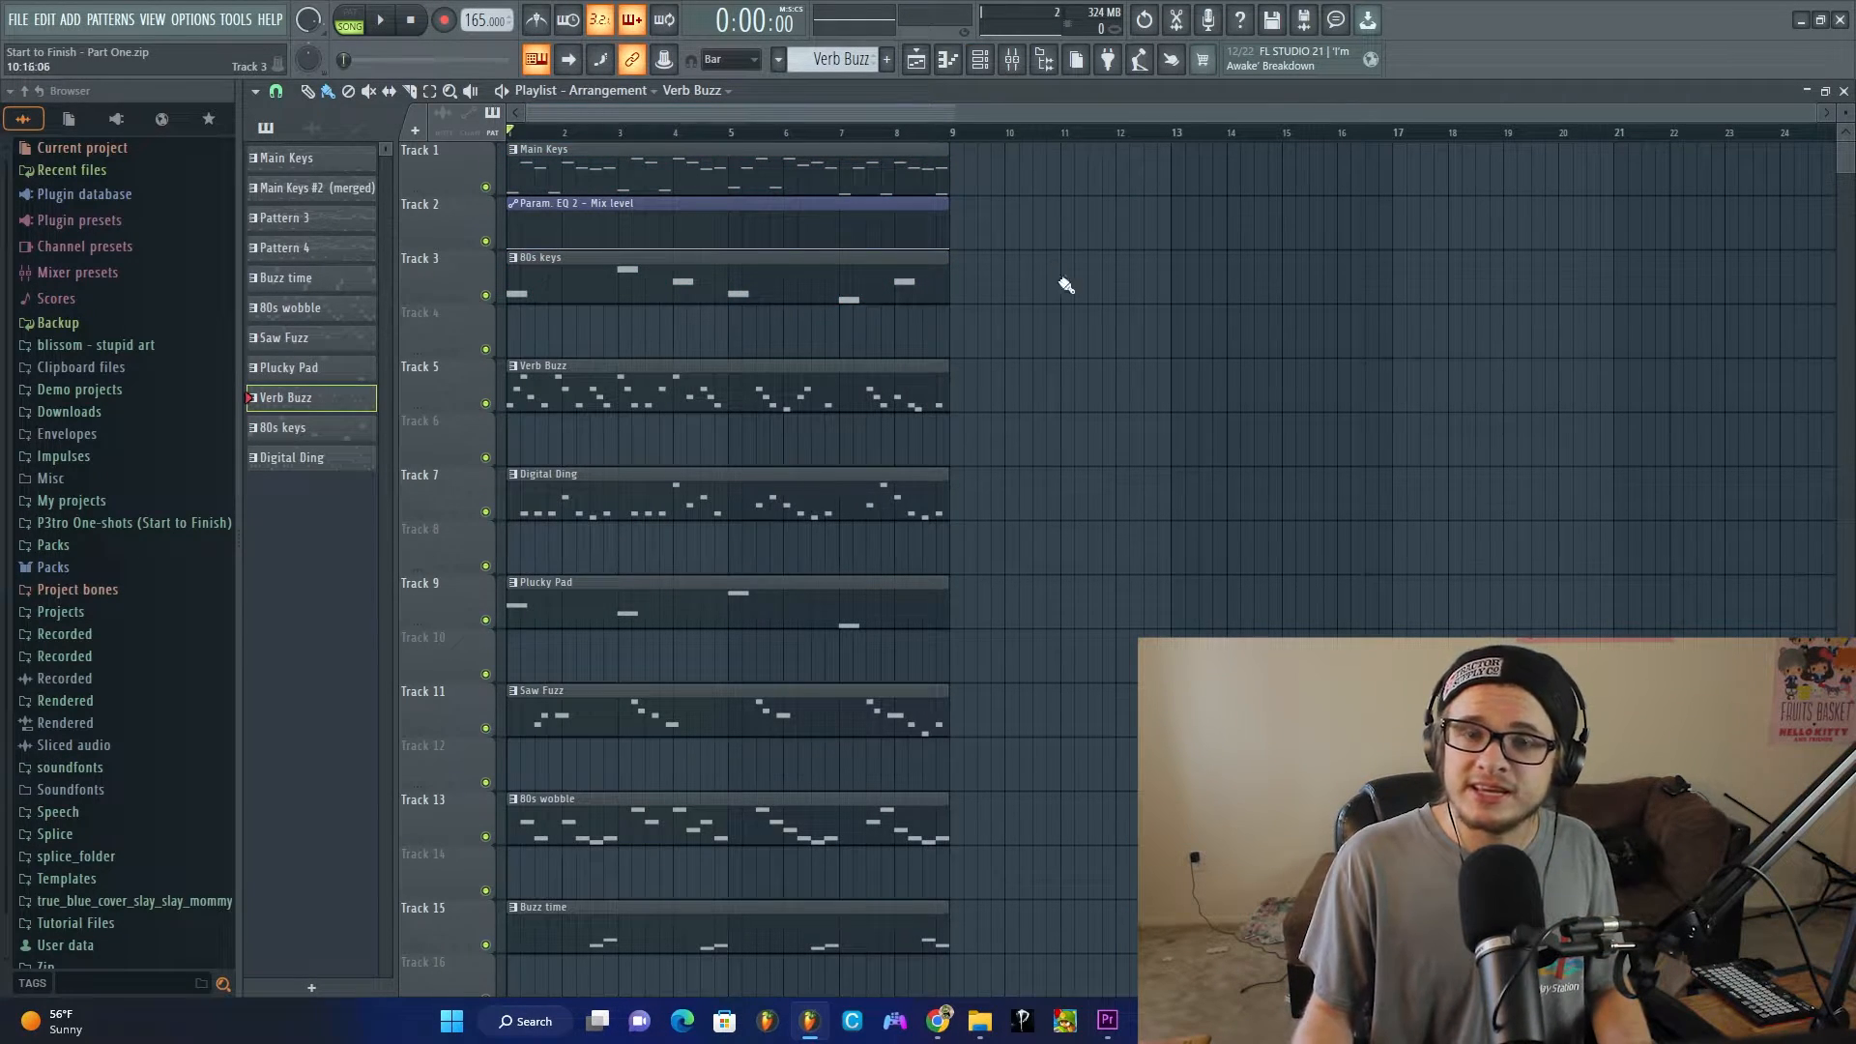
{"action": "left_click", "coordinate": [904, 261], "text": "ctrl"}
{"action": "left_click", "coordinate": [880, 183], "text": "ctrl+shift"}
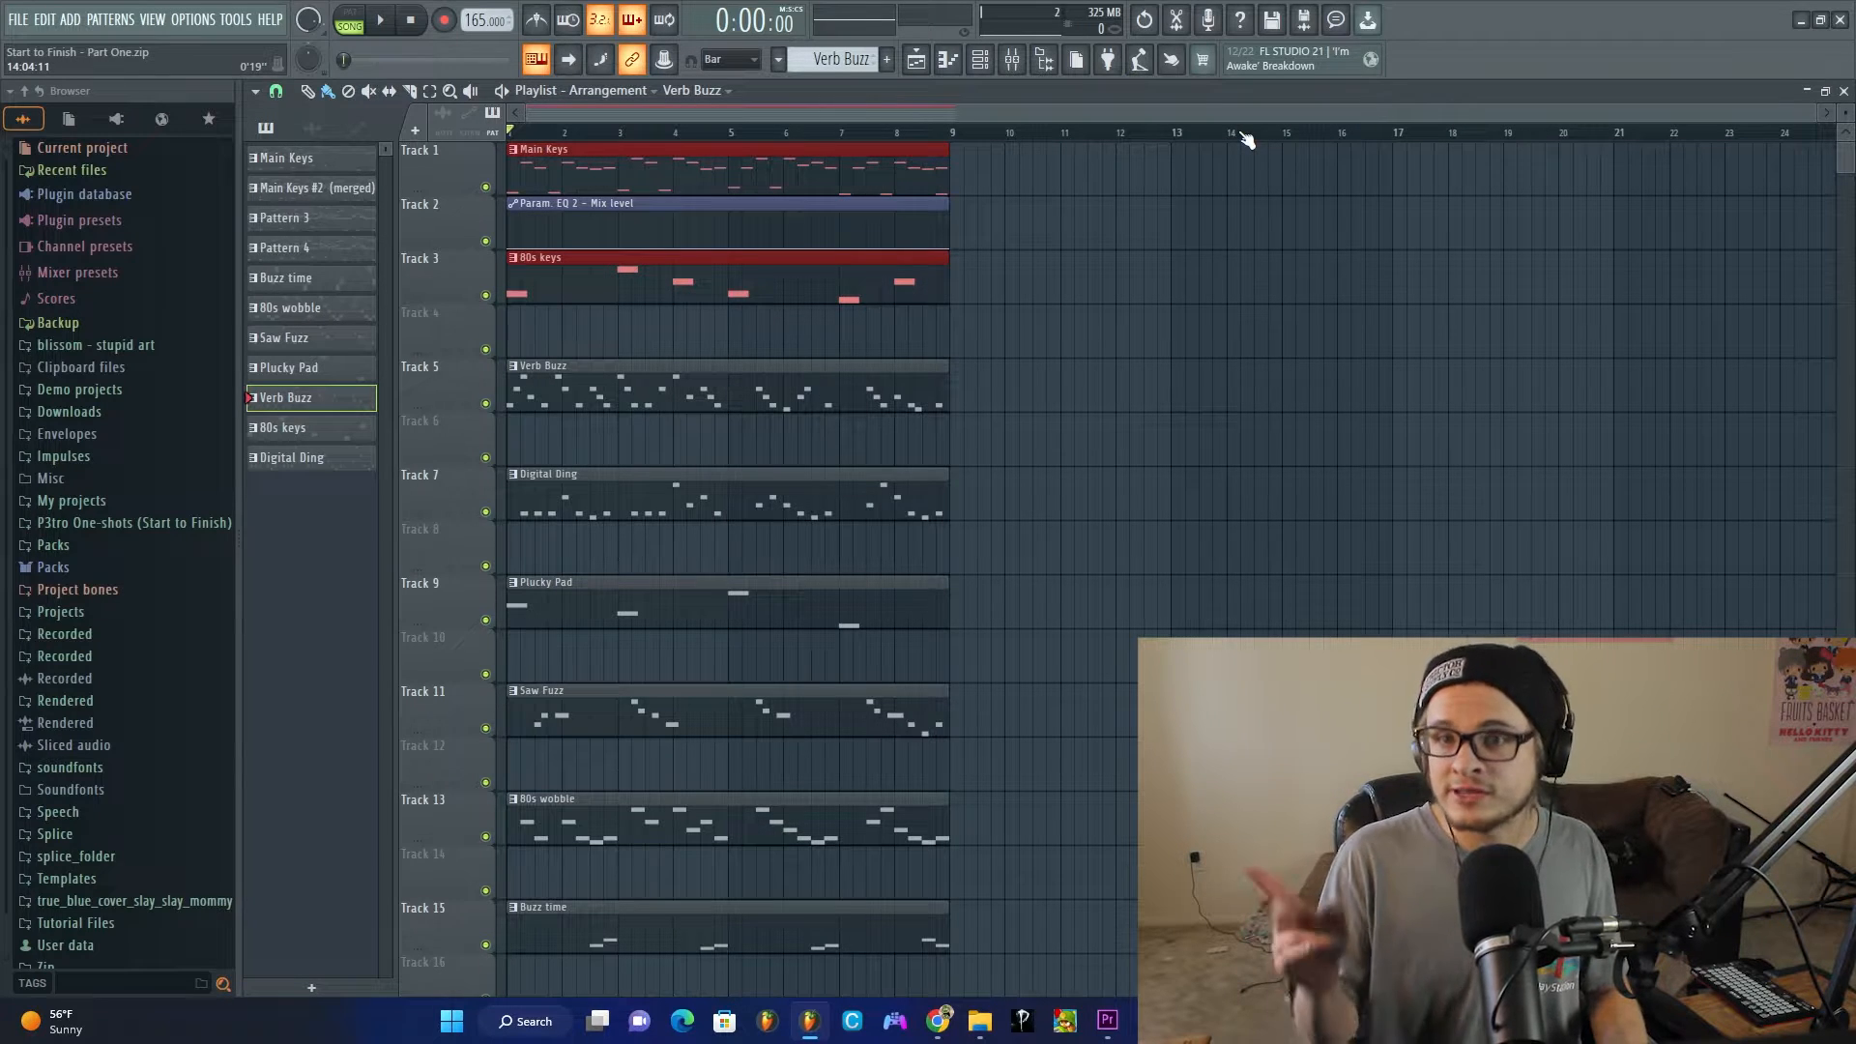
{"action": "left_click", "coordinate": [1167, 319]}
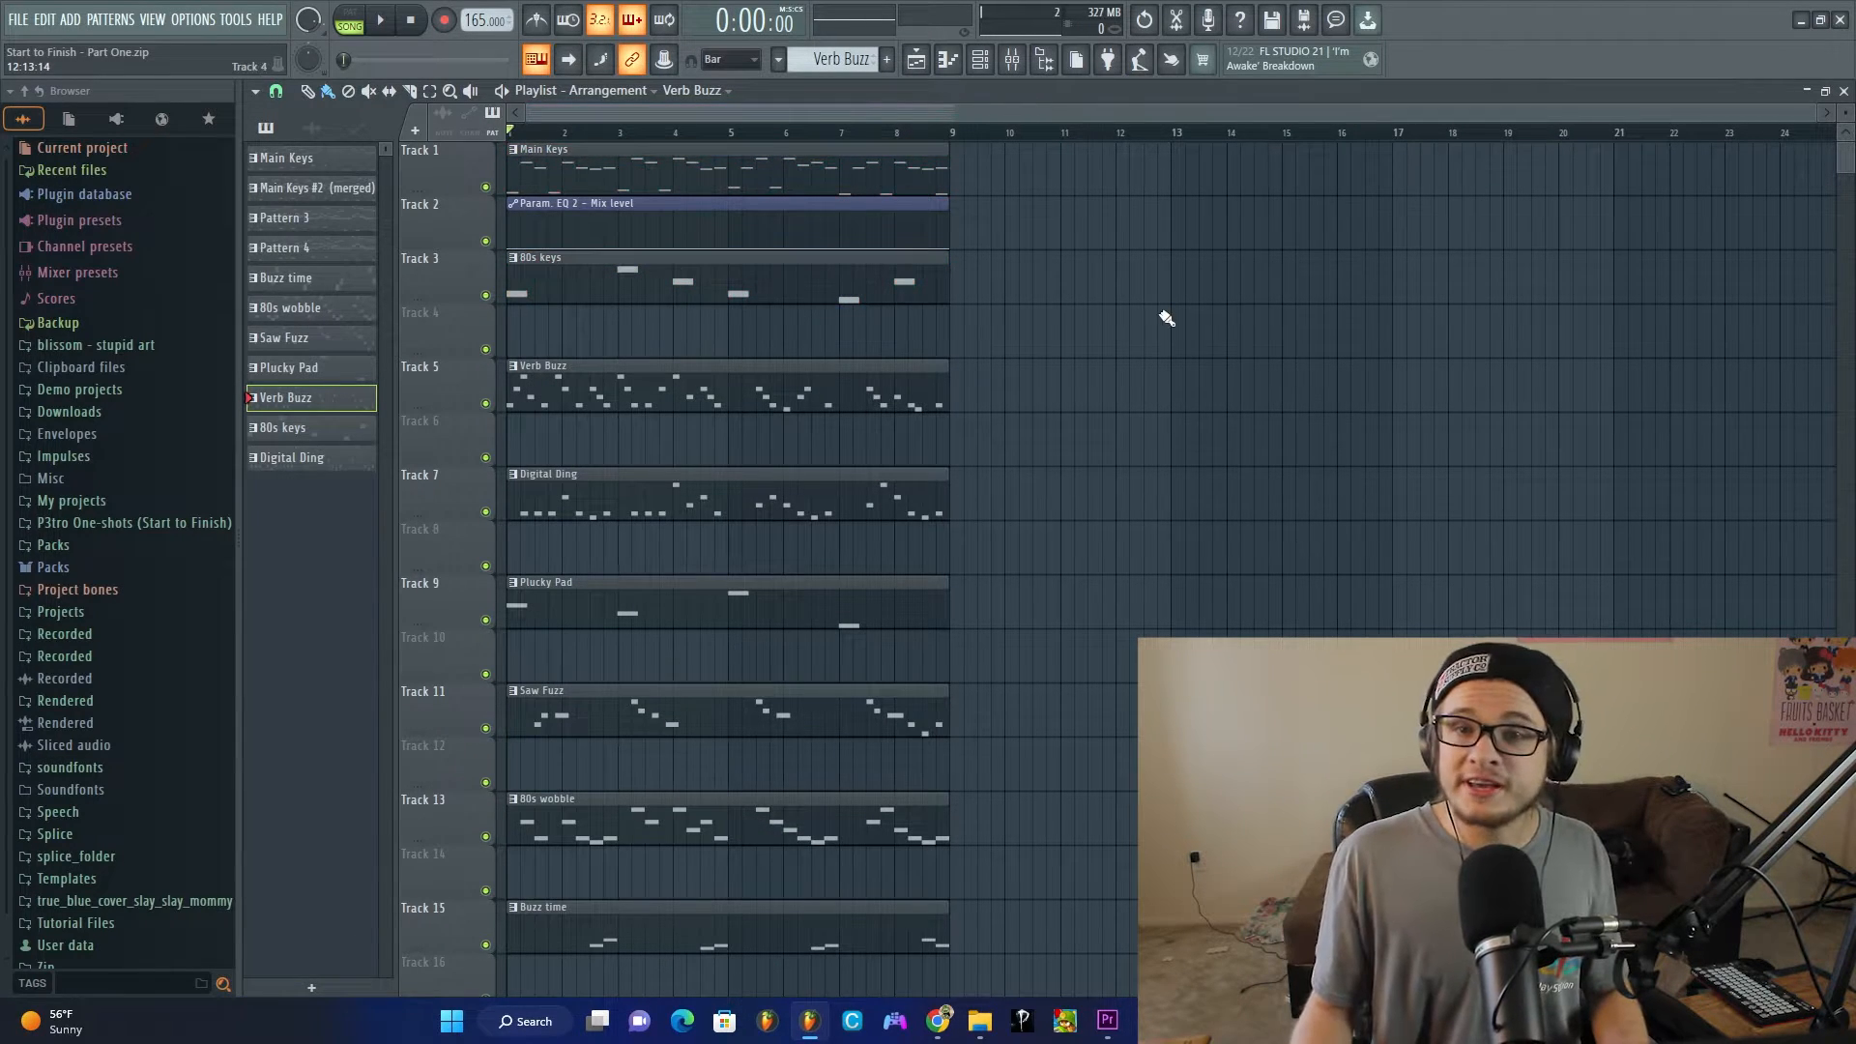
{"action": "left_click", "coordinate": [902, 254], "text": "ctrl"}
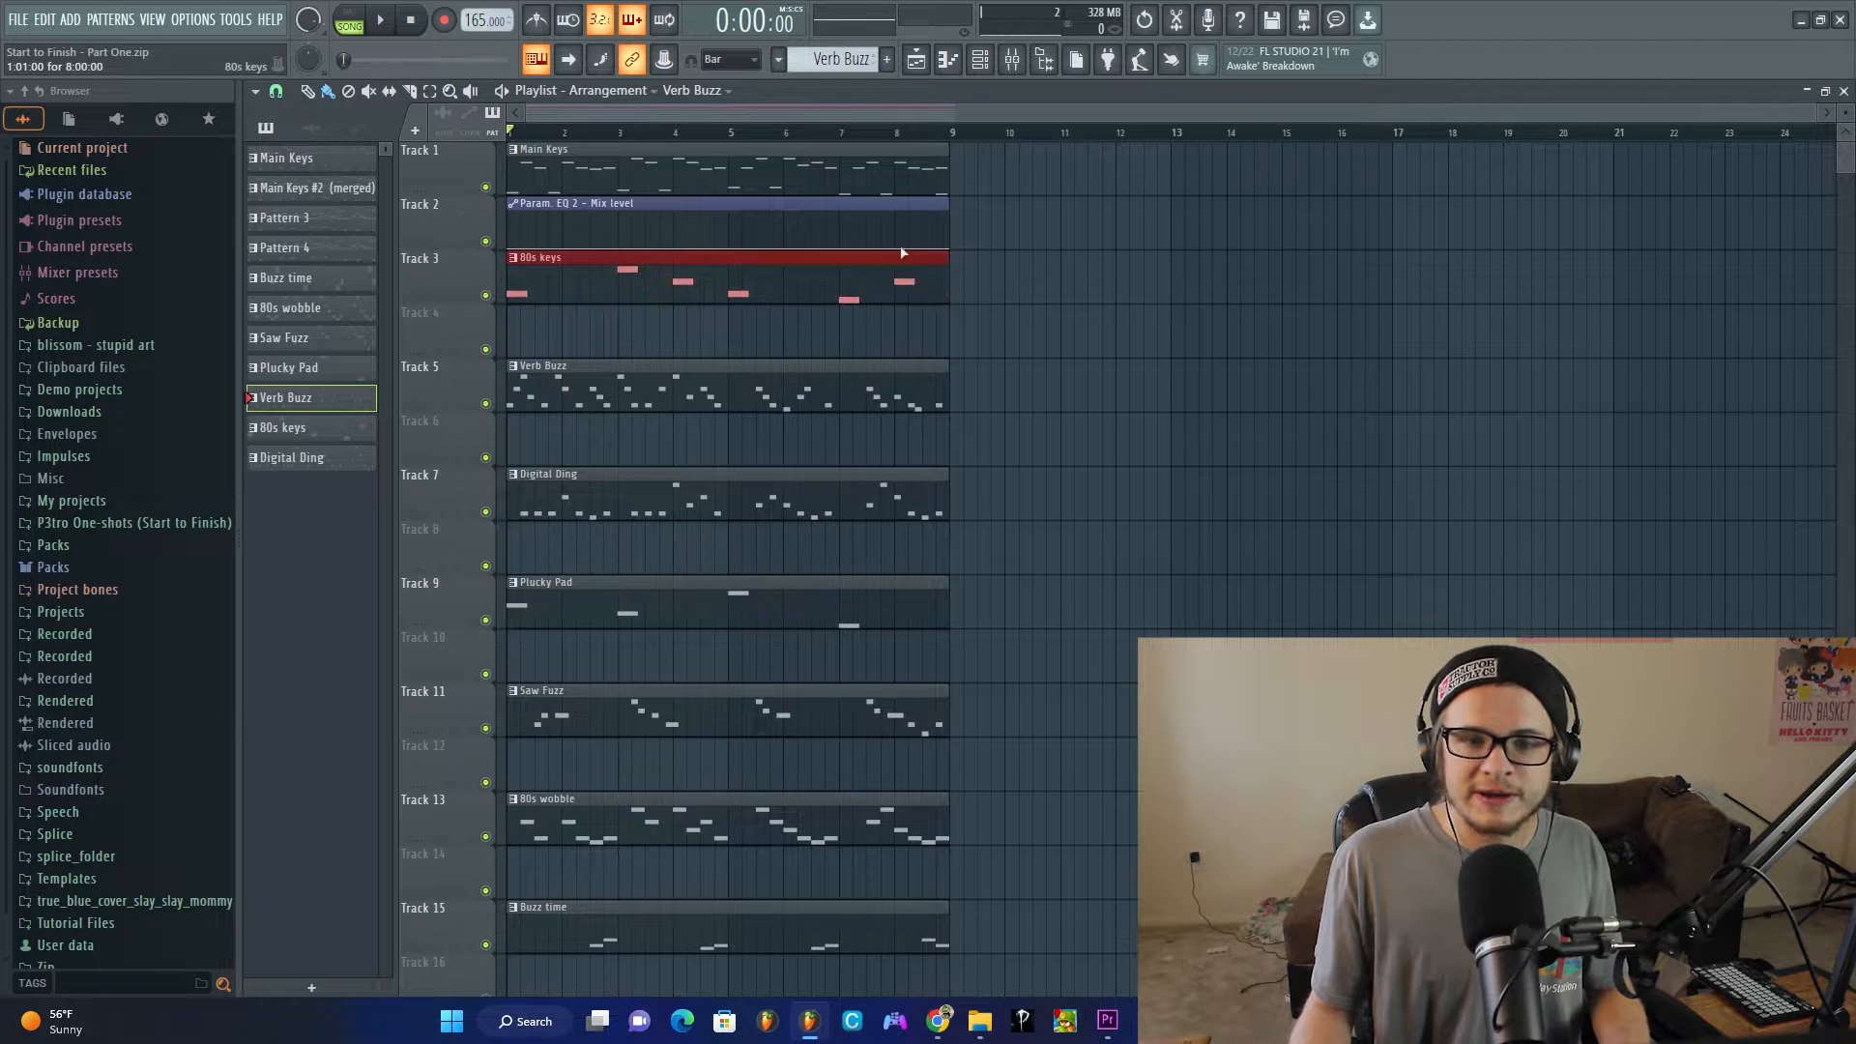
{"action": "left_click", "coordinate": [843, 163], "text": "ctrl+shift"}
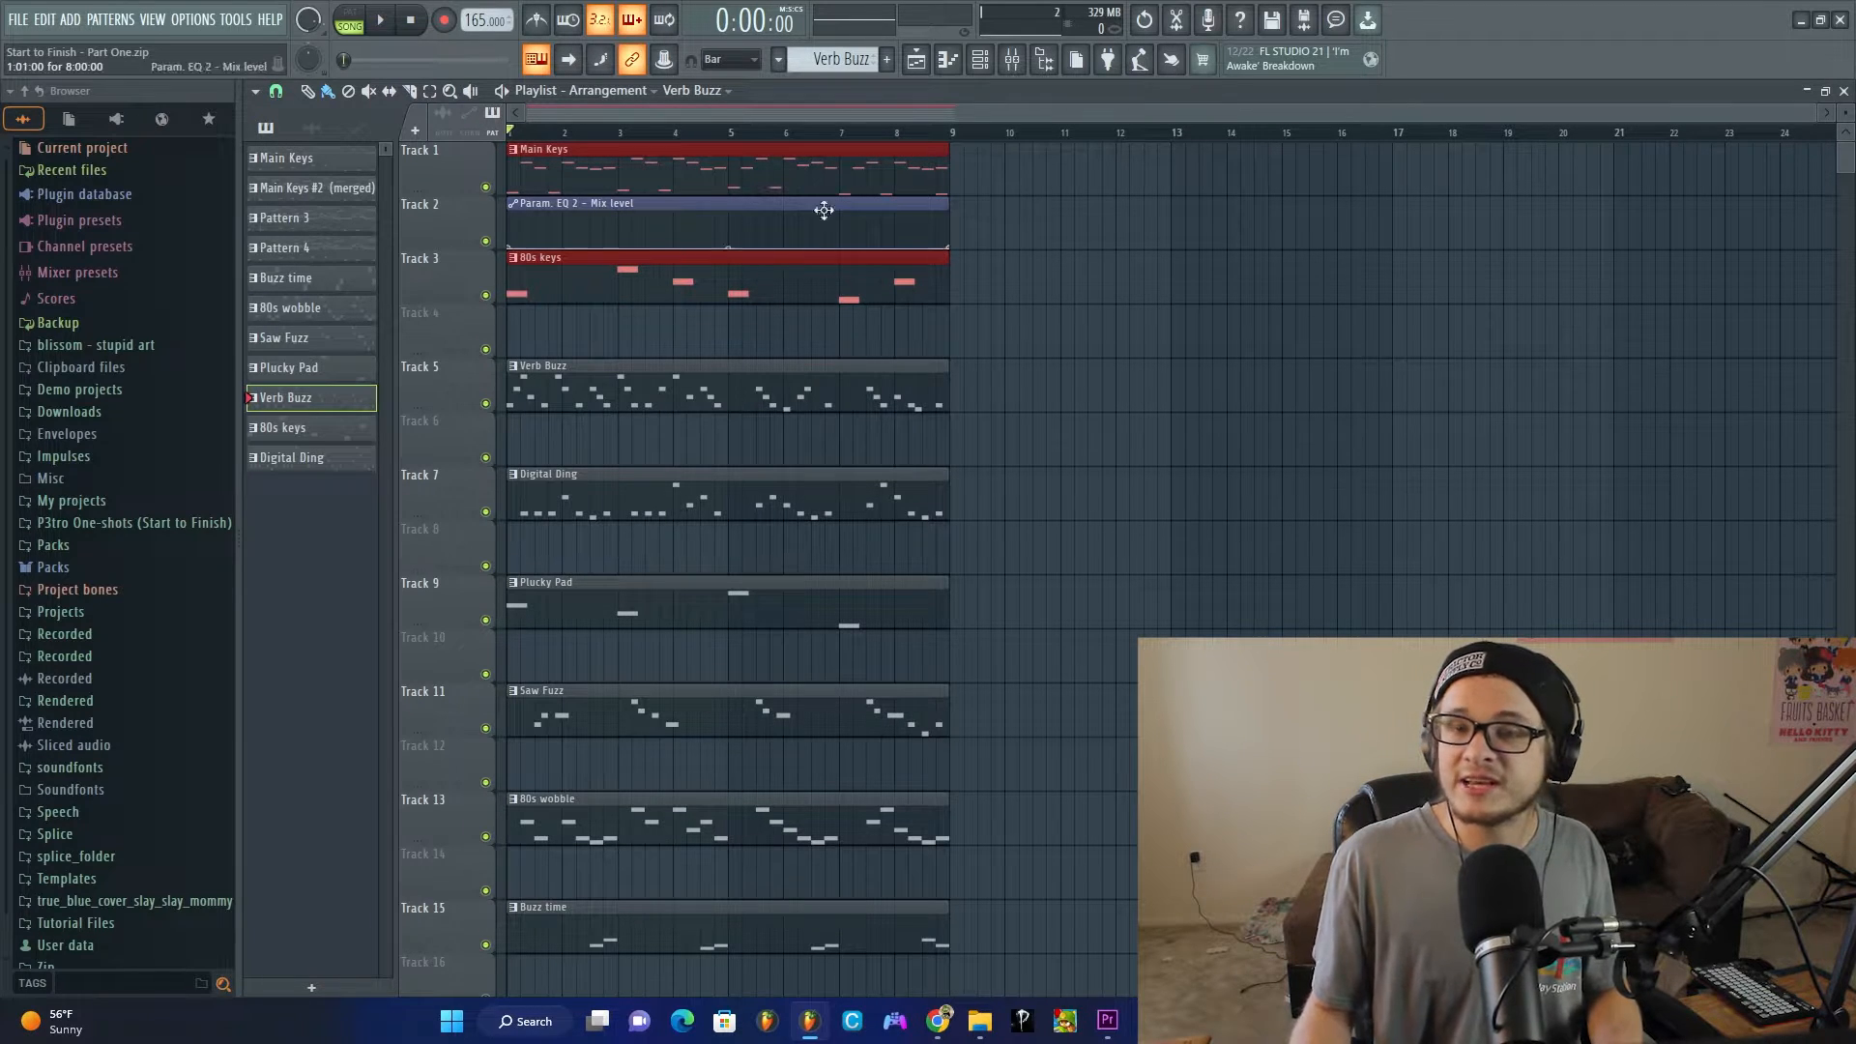
{"action": "left_click", "coordinate": [256, 91]}
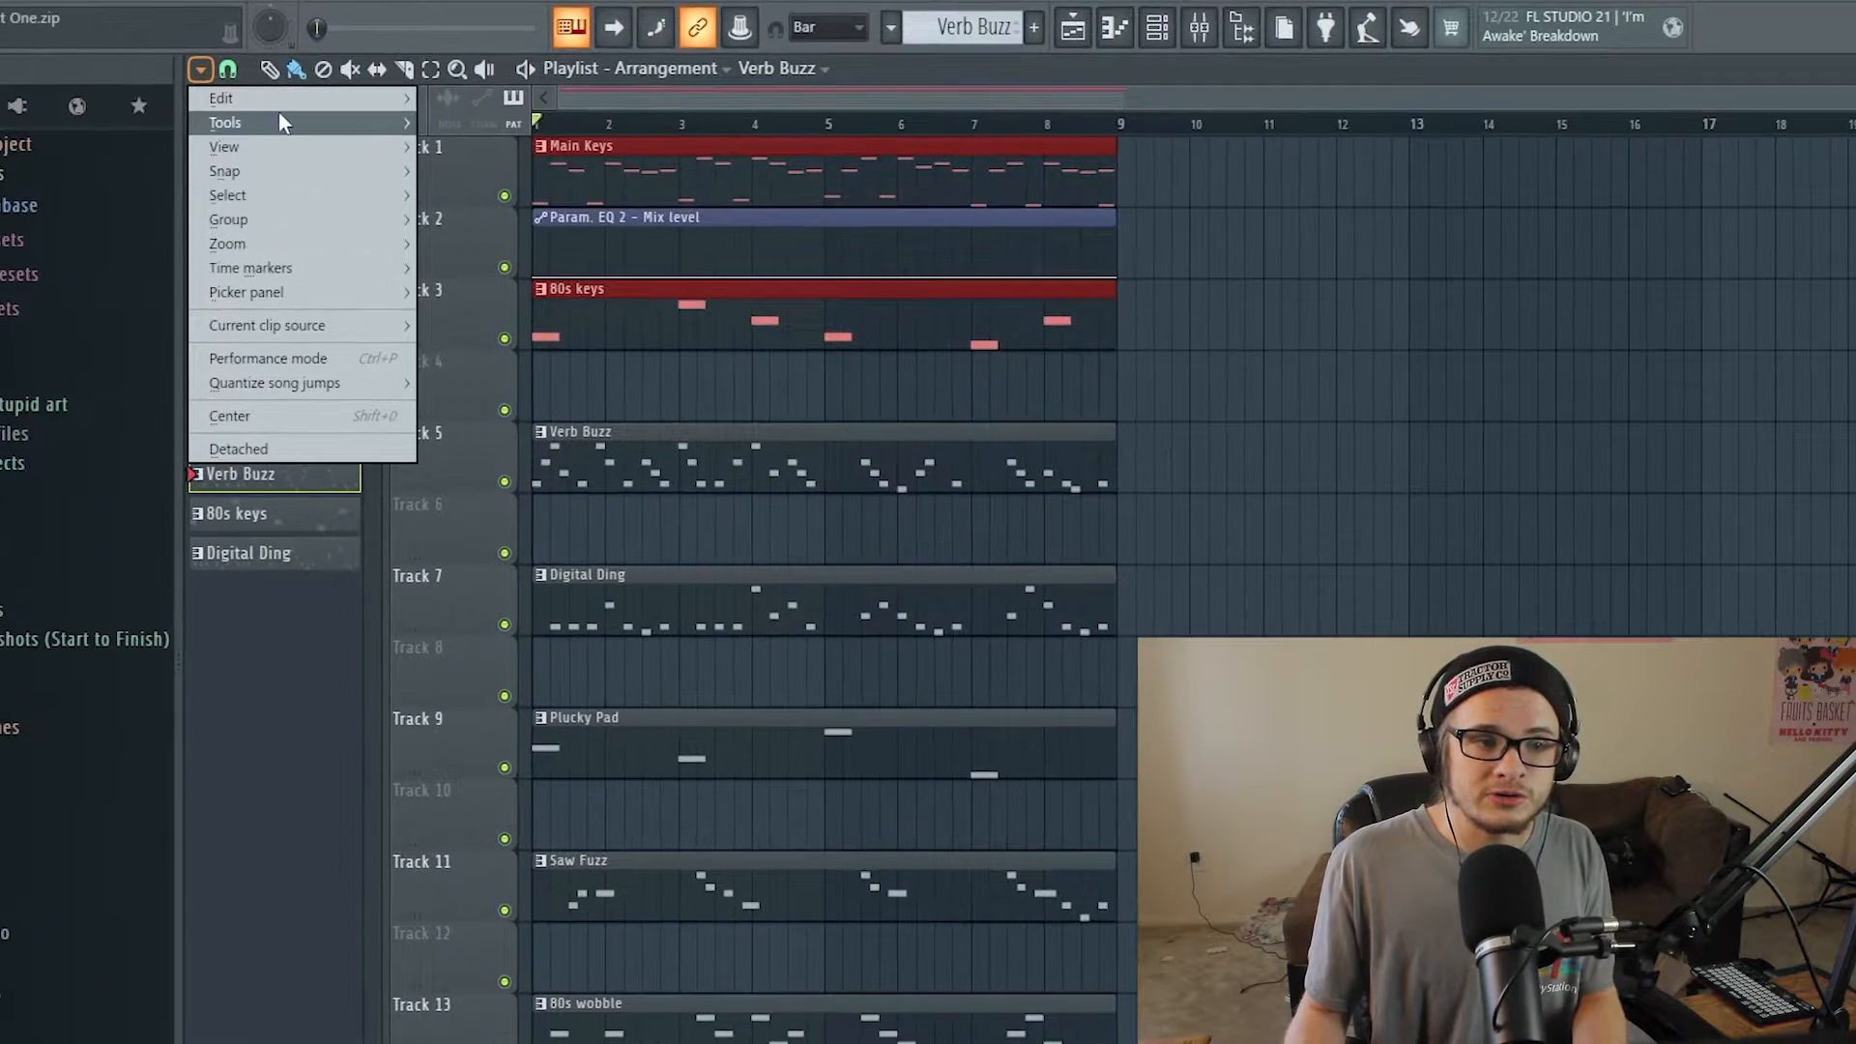
{"action": "mouse_move", "coordinate": [322, 121]}
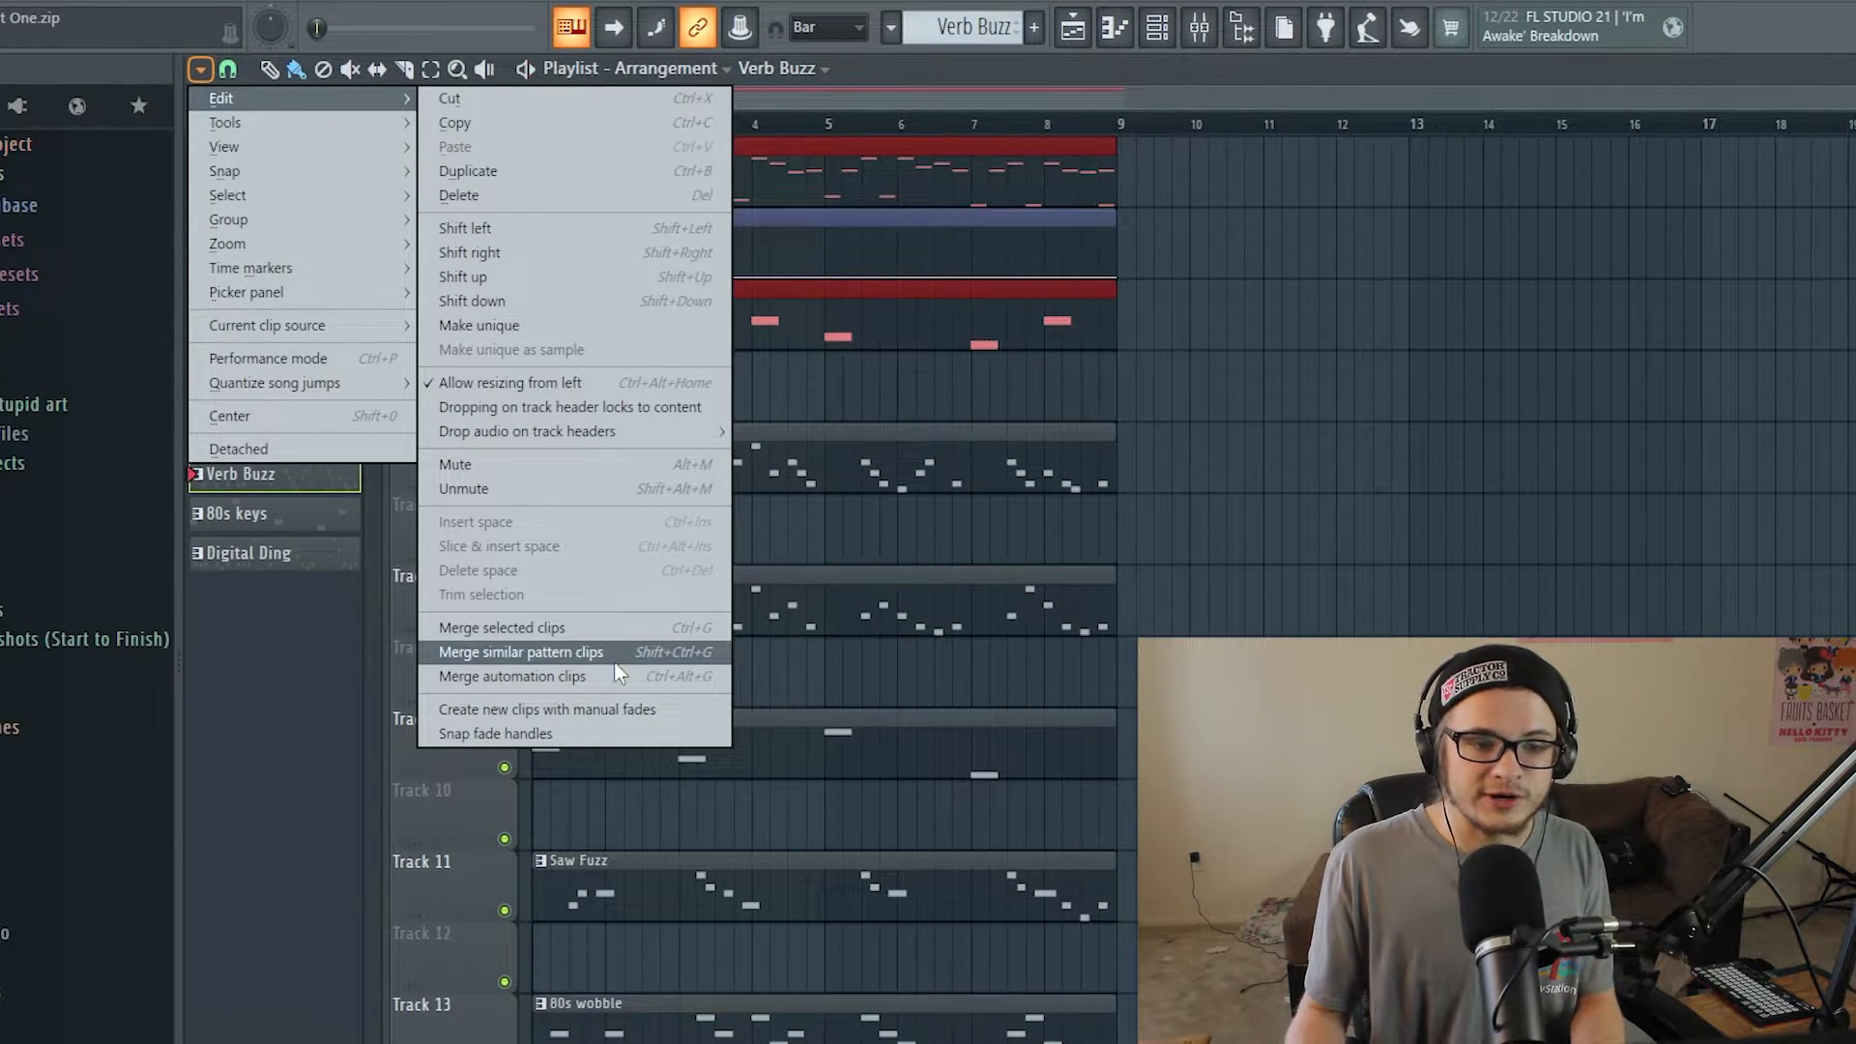
{"action": "left_click", "coordinate": [611, 652]}
{"action": "left_click", "coordinate": [1157, 27]}
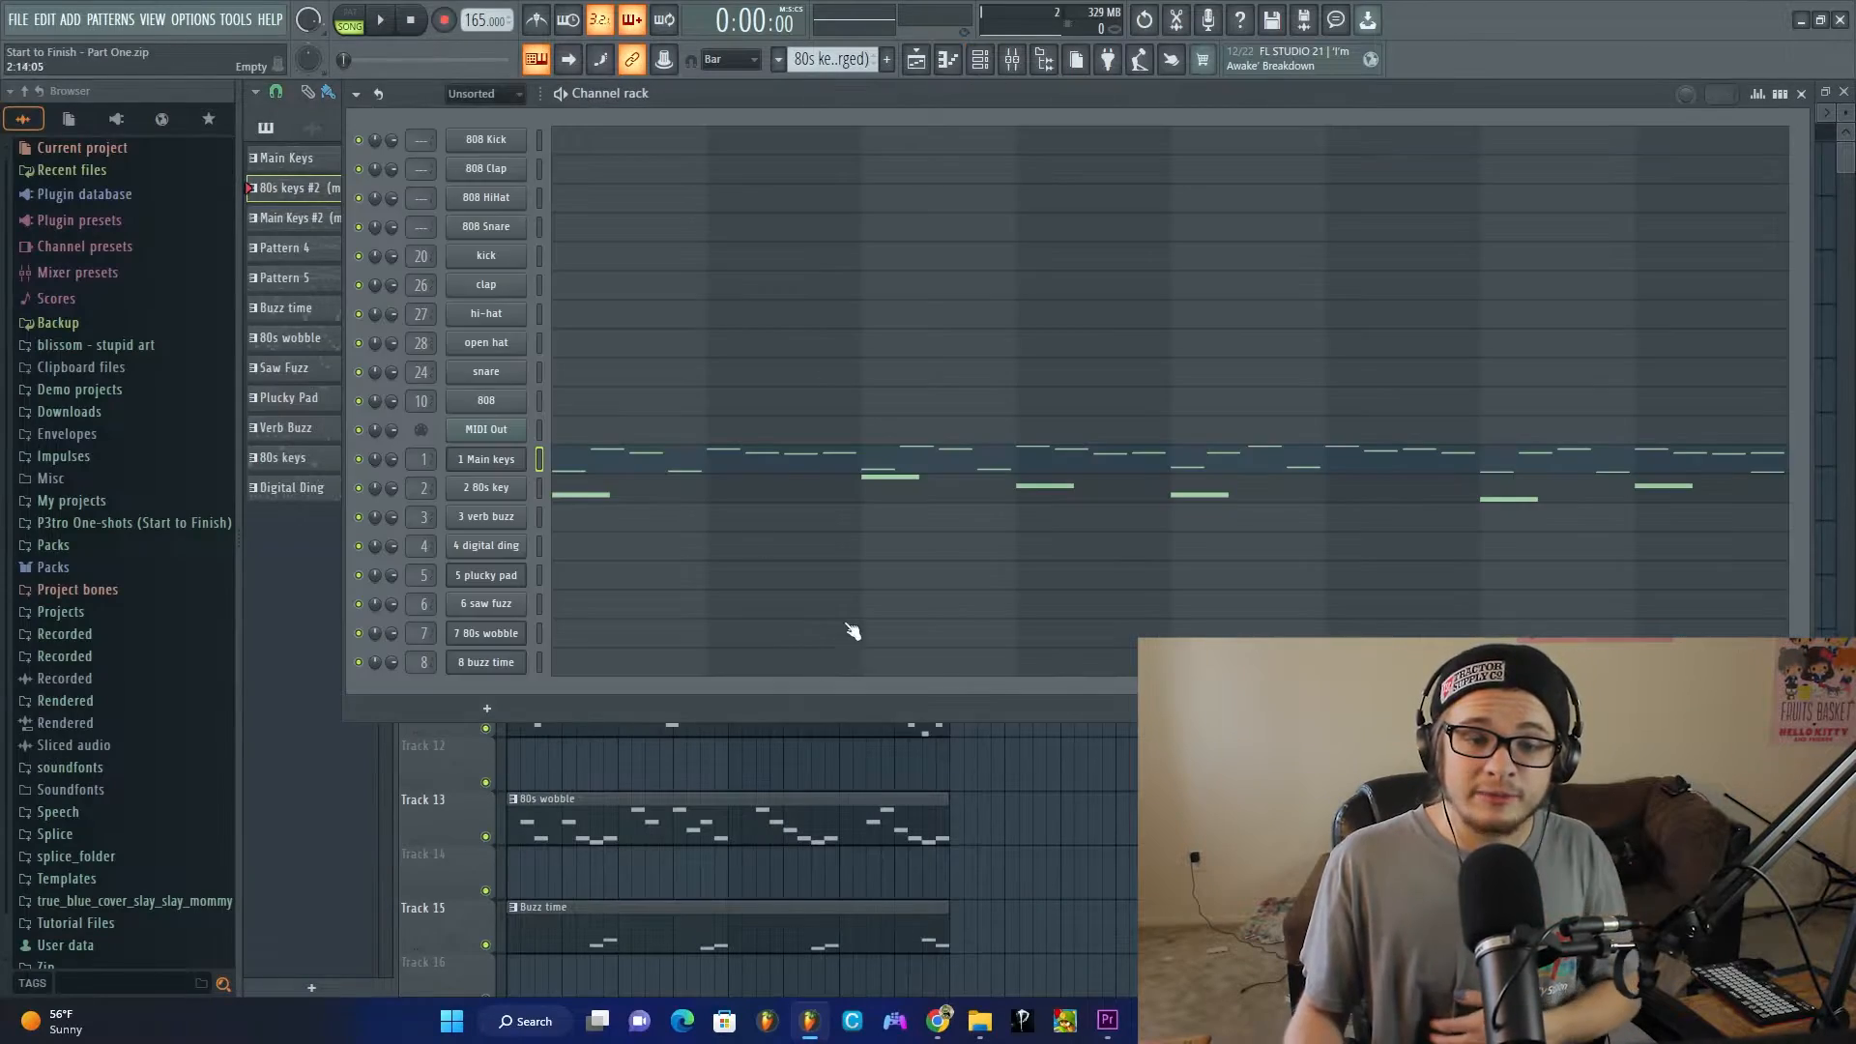
{"action": "left_click", "coordinate": [916, 60]}
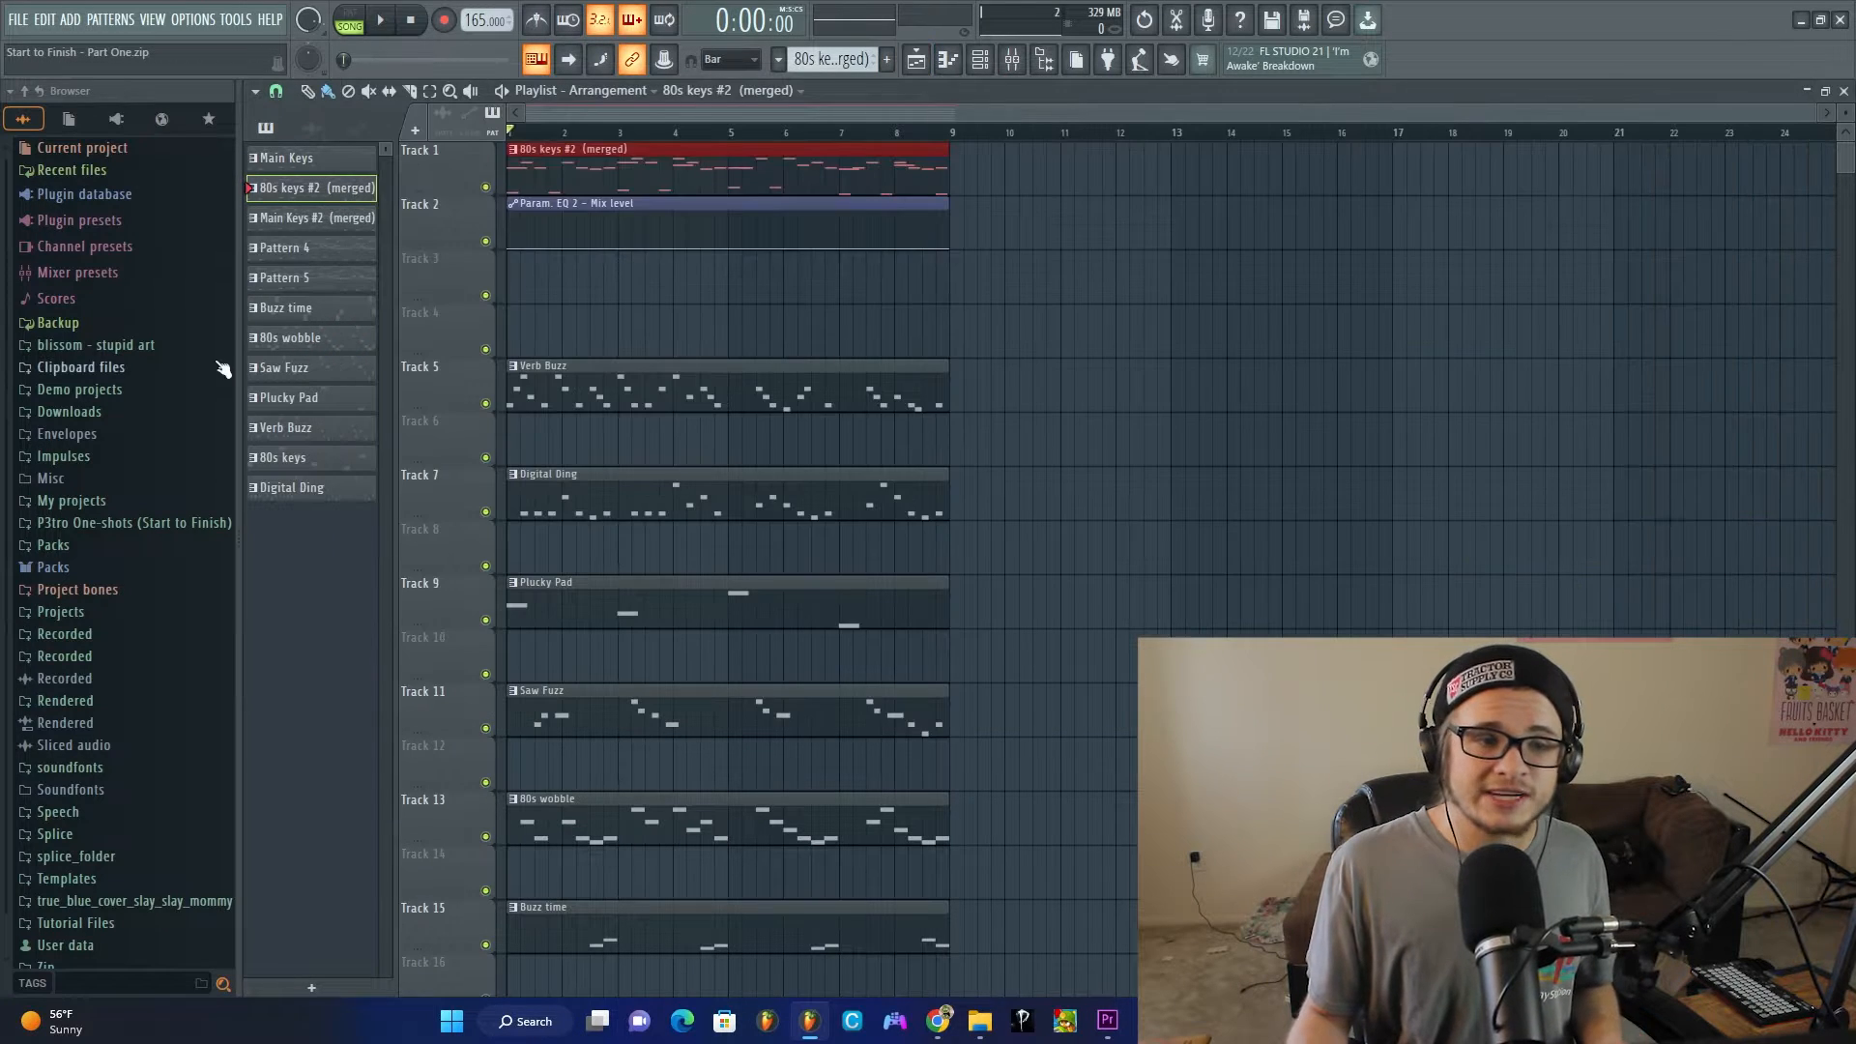
Step: Open Pattern 4 and examine the 1 Main keys notes against the other channels' ghost notes in the piano roll
{"action": "left_click", "coordinate": [329, 250]}
{"action": "left_click_drag", "start_coordinate": [1373, 205], "coordinate": [1068, 202]}
{"action": "double_click", "coordinate": [1068, 202]}
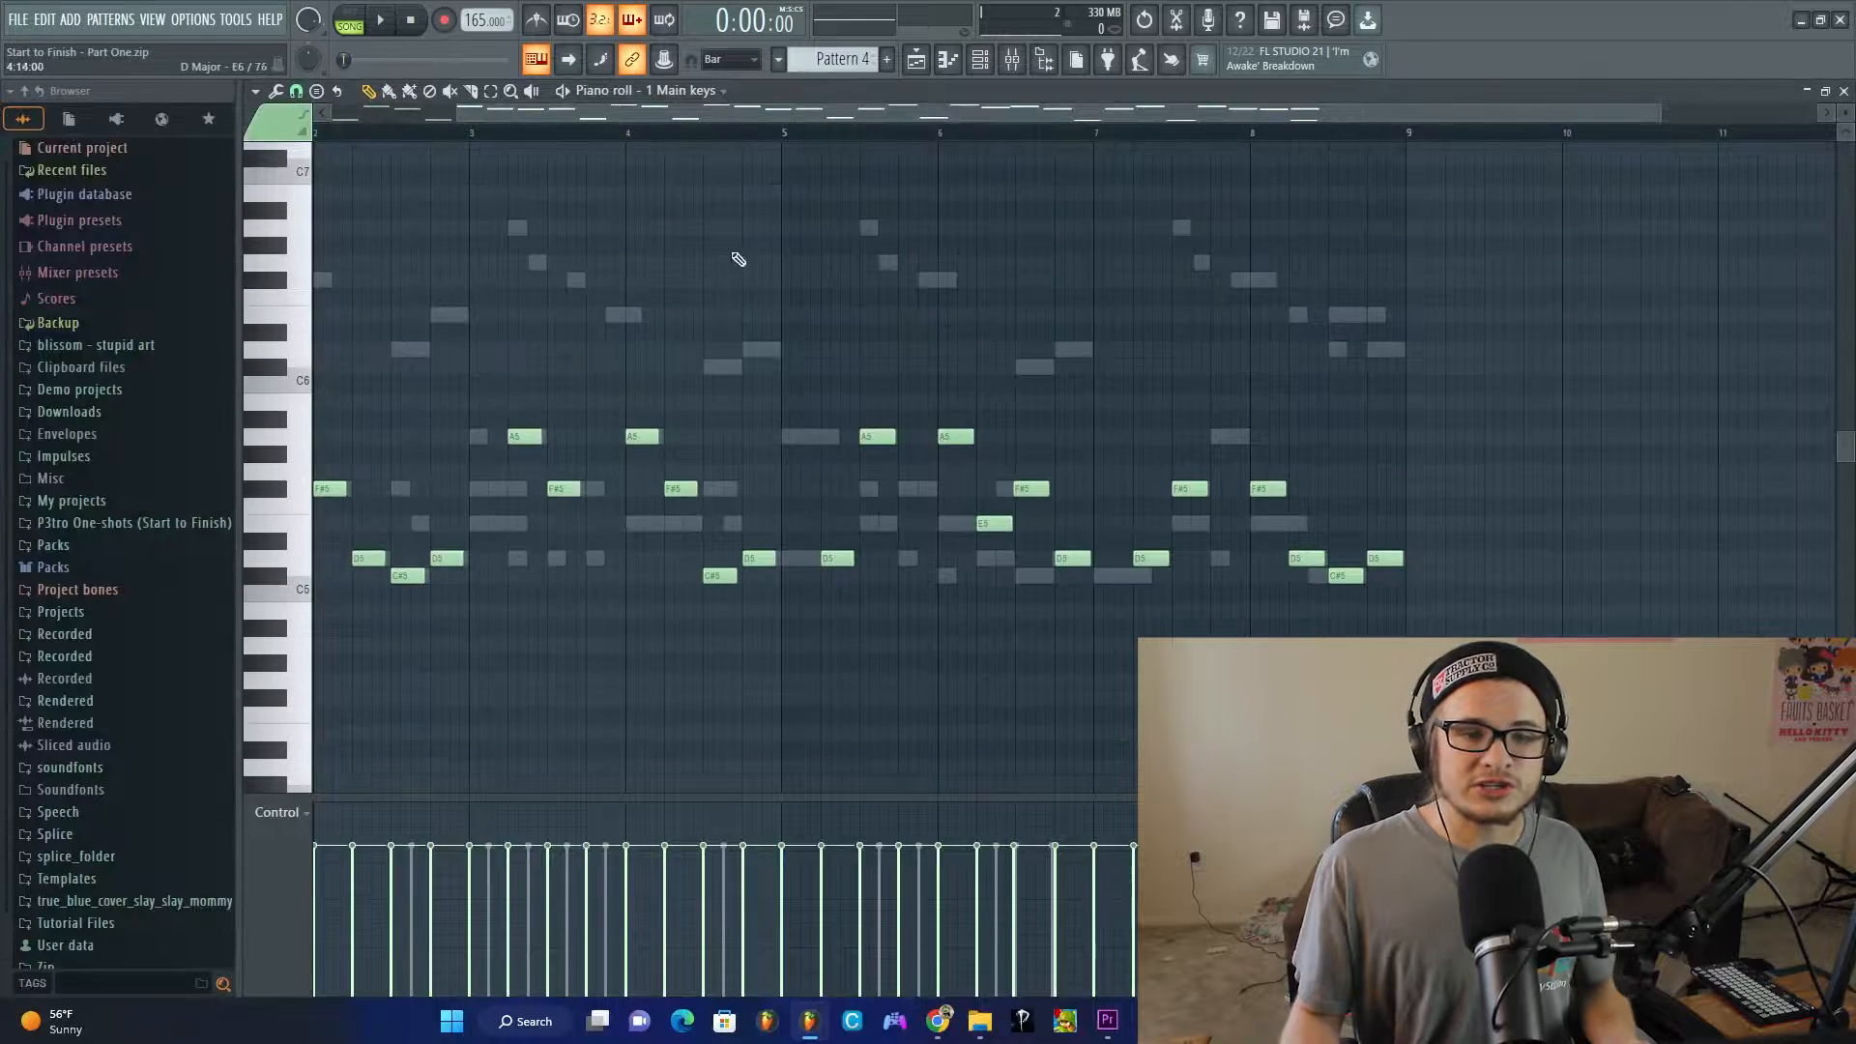
{"action": "scroll", "coordinate": [370, 537], "scroll_direction": "down", "scroll_amount": 1}
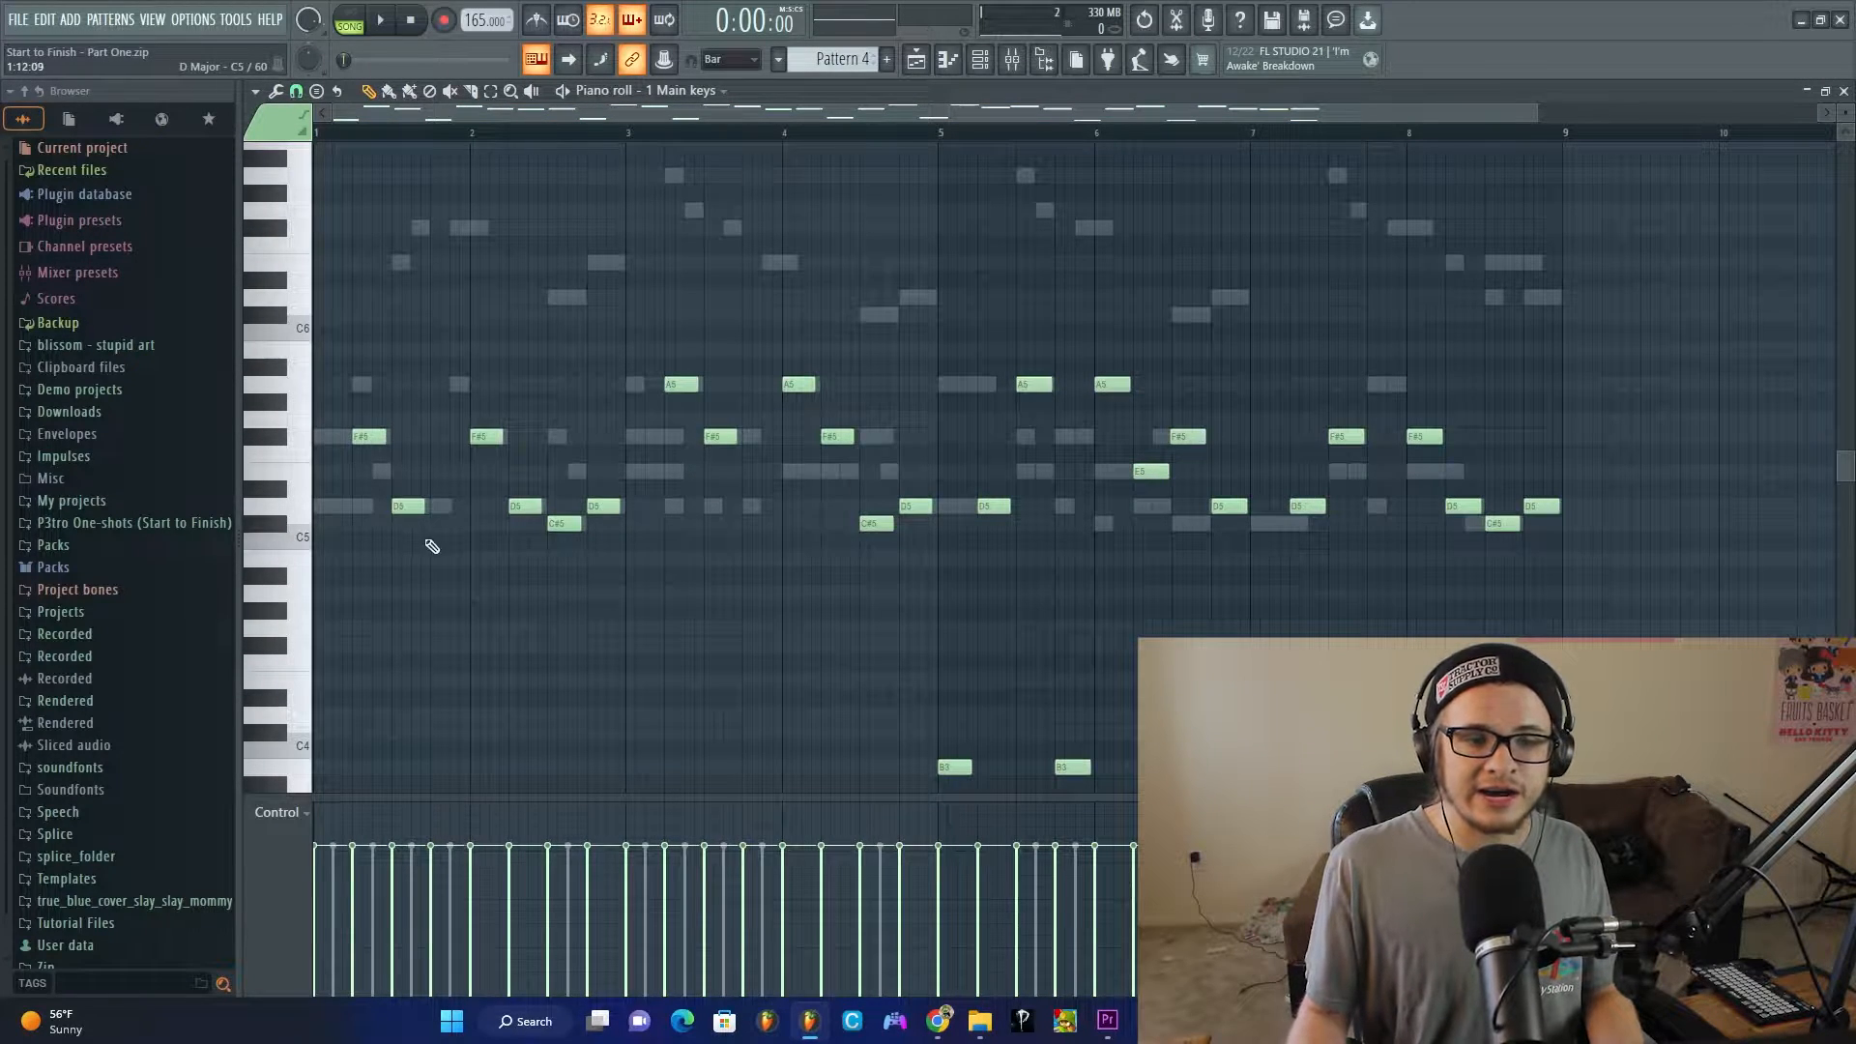
{"action": "mouse_move", "coordinate": [520, 506]}
{"action": "left_mouse_down"}
{"action": "mouse_move", "coordinate": [512, 488]}
{"action": "mouse_move", "coordinate": [526, 506]}
{"action": "left_mouse_up"}
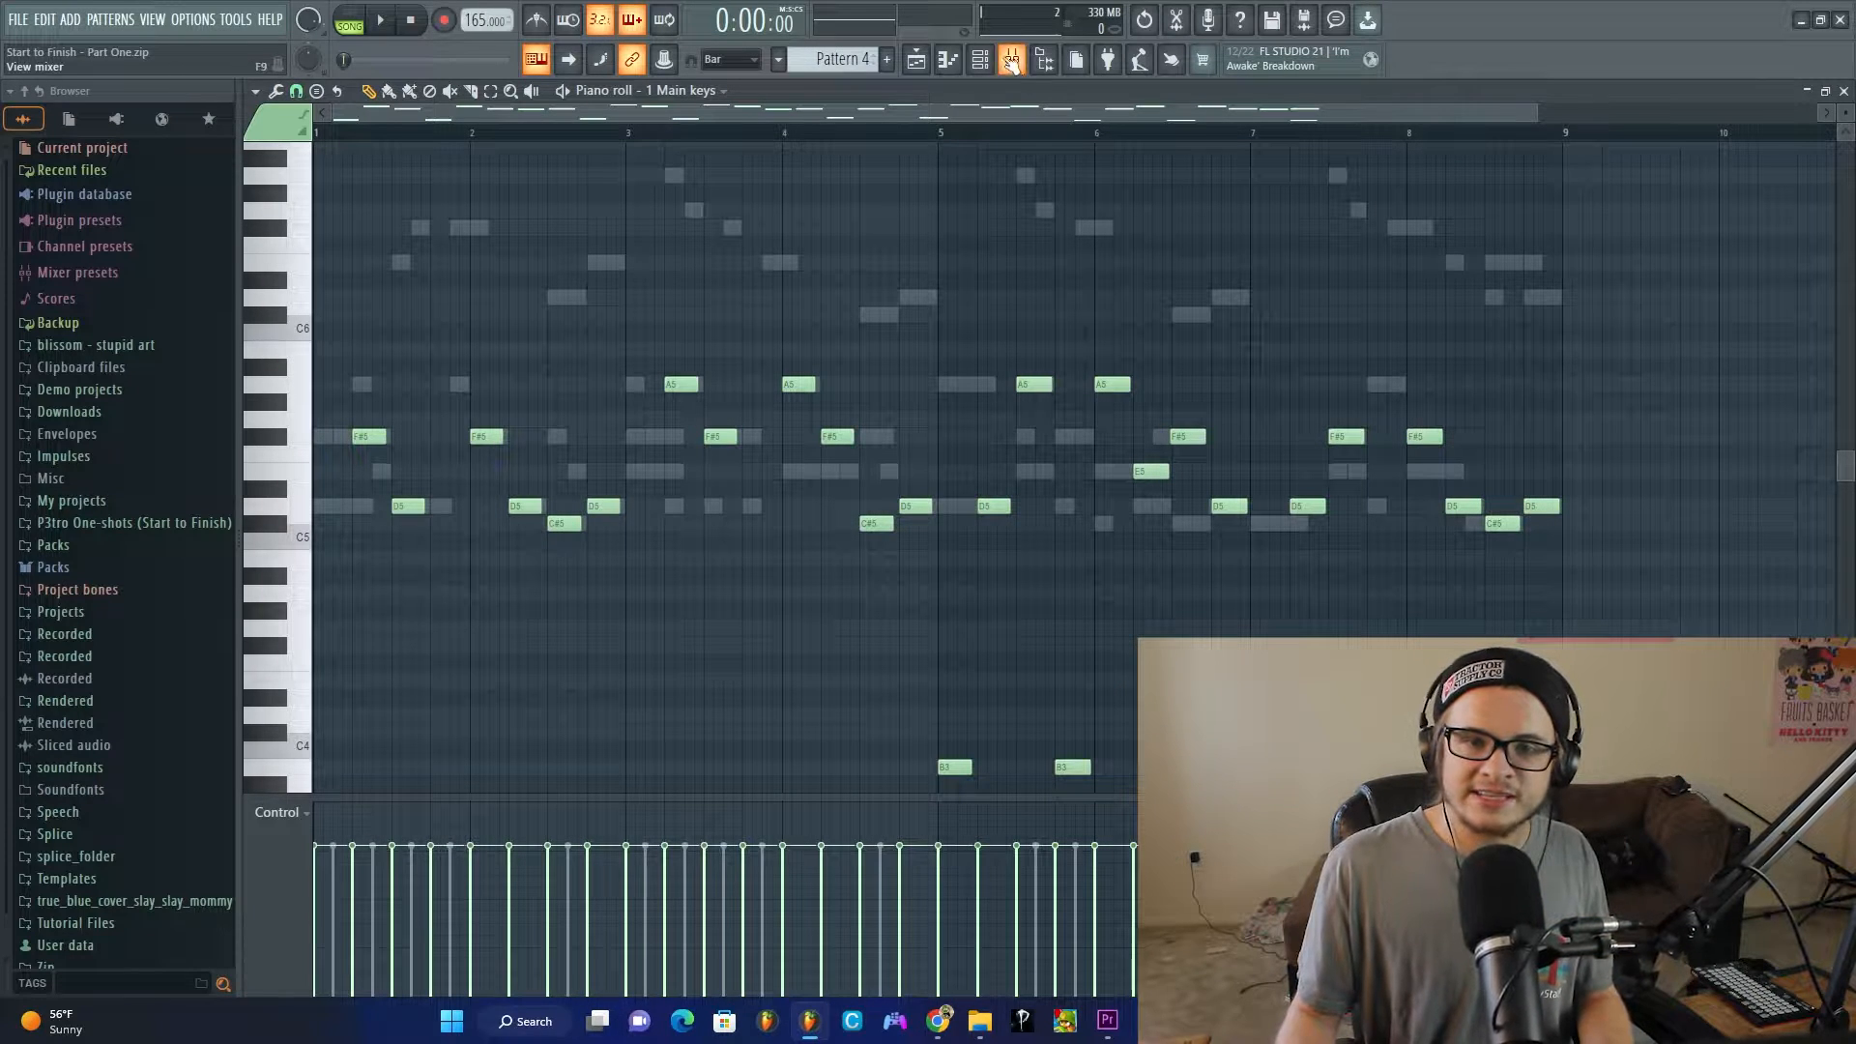
Step: Try out a two-bar 3 verb buzz melody of D5, F#5, E5 and C#5 notes in Pattern 4 with playback, and erase it
{"action": "left_click", "coordinate": [978, 60]}
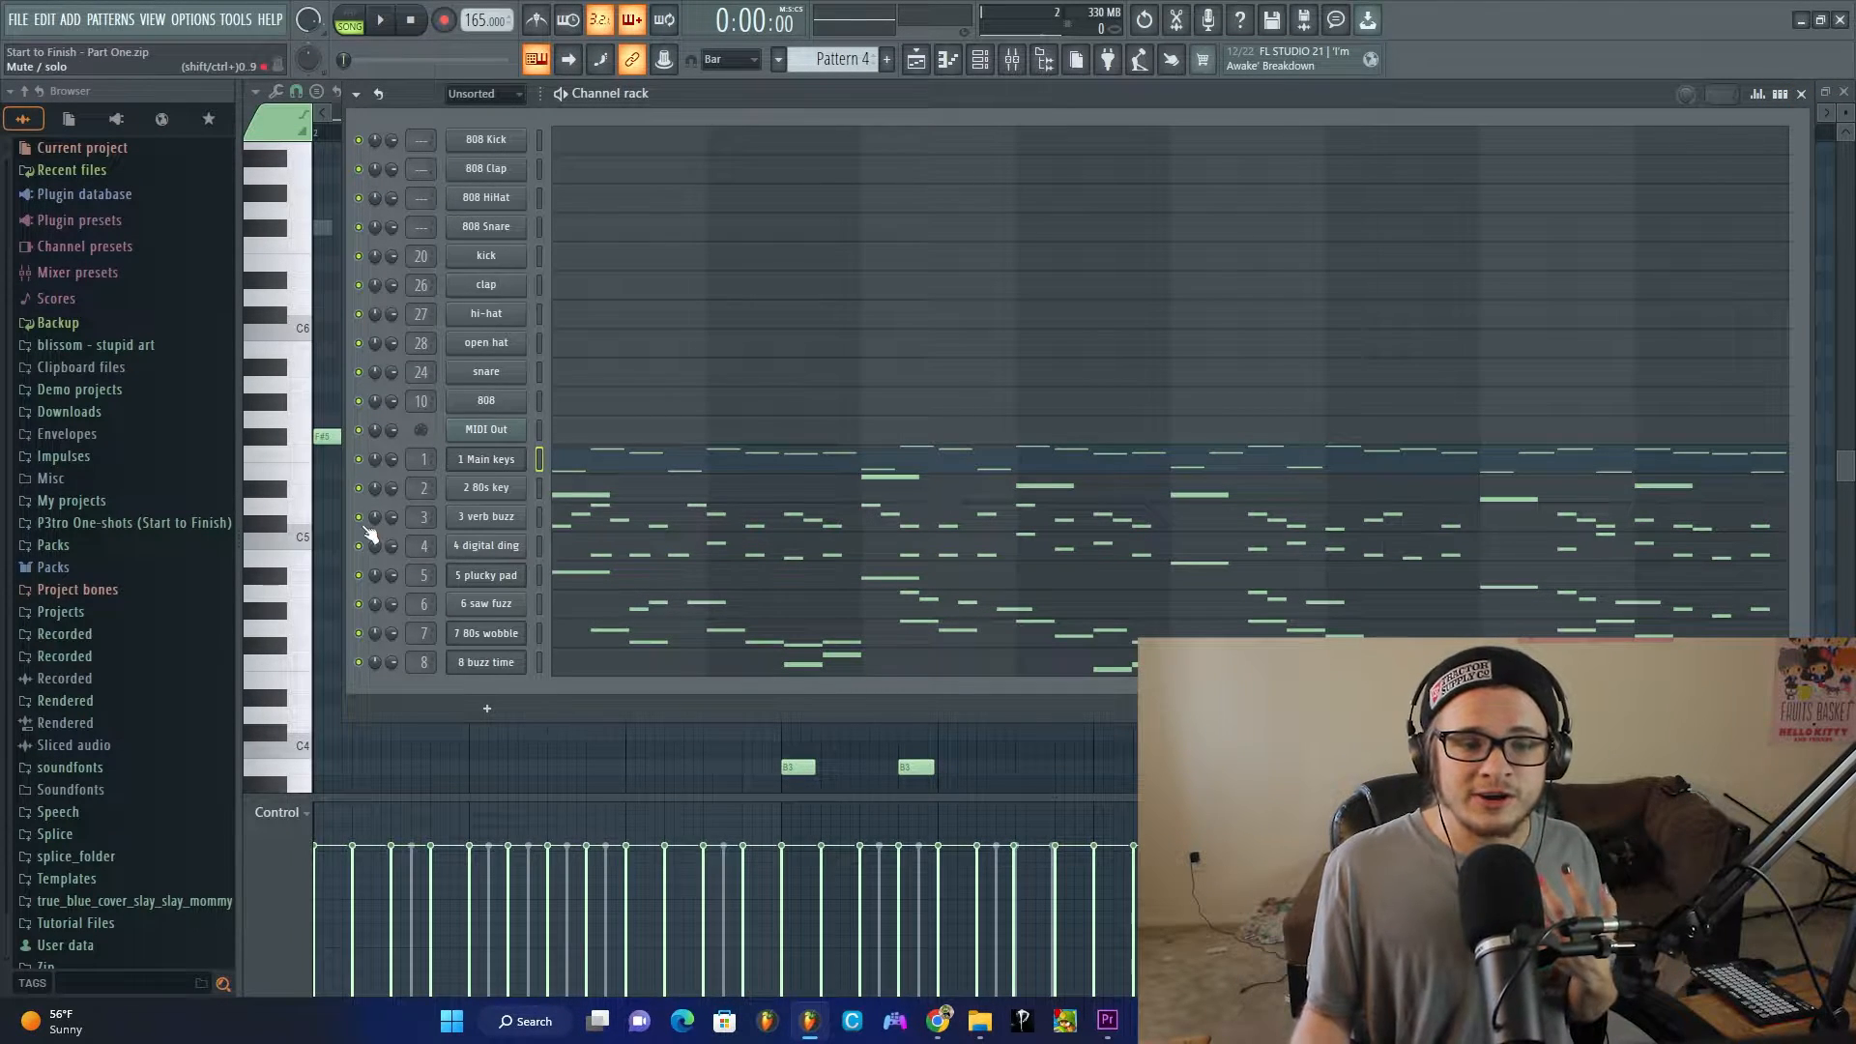
{"action": "key", "text": "F6"}
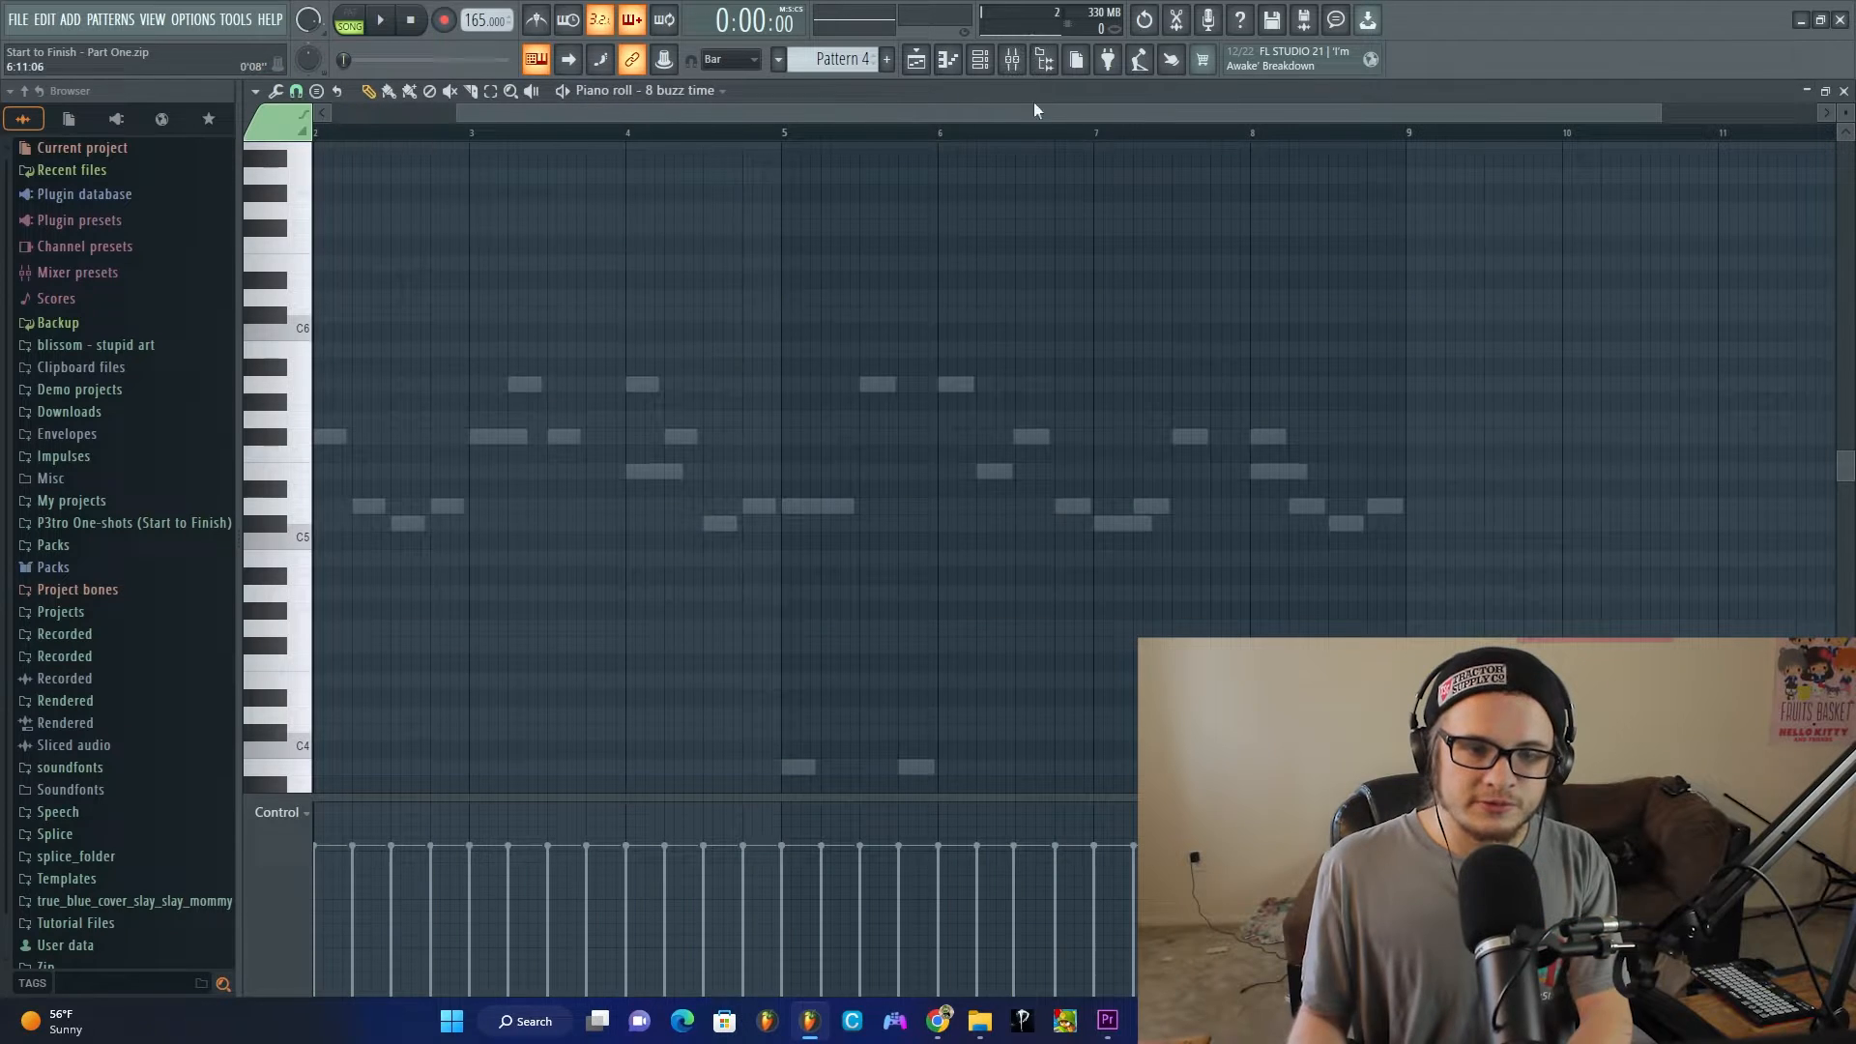
{"action": "left_click", "coordinate": [979, 60]}
{"action": "left_click", "coordinate": [600, 508]}
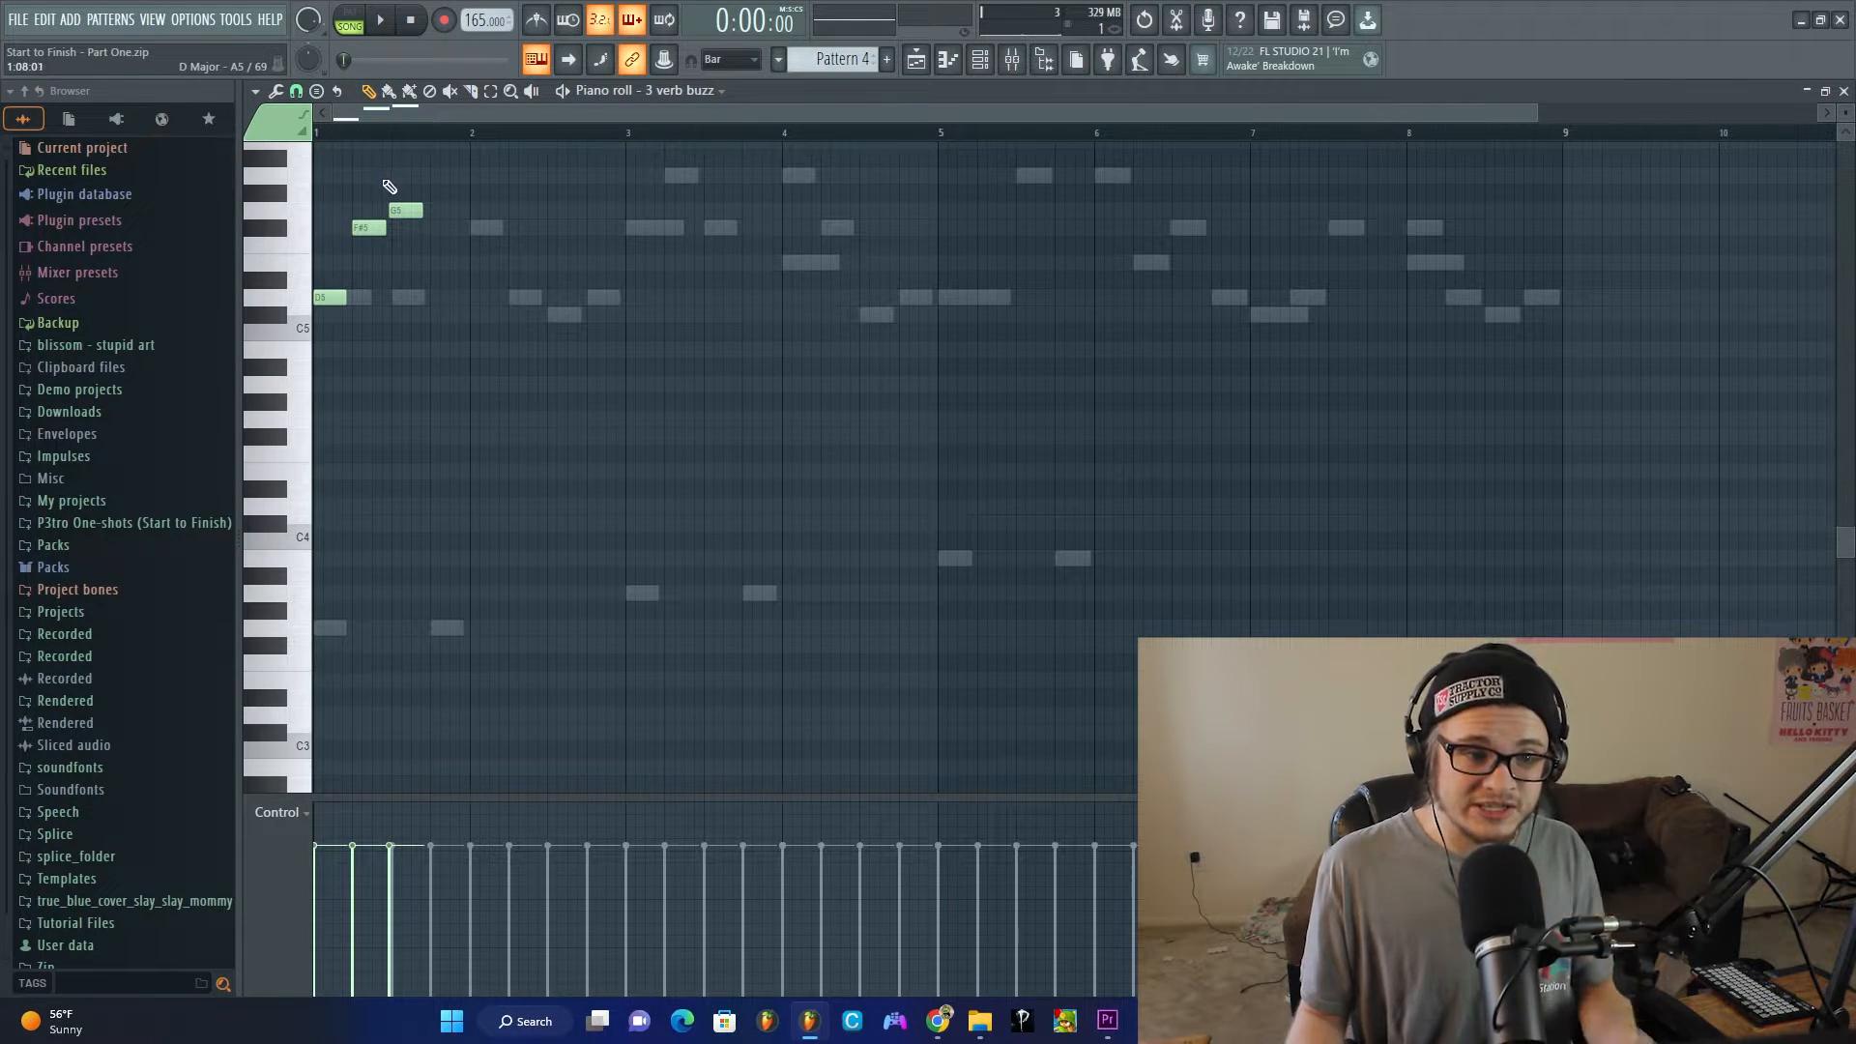
{"action": "key", "text": "space"}
{"action": "scroll", "coordinate": [713, 319], "scroll_direction": "up", "scroll_amount": 3}
{"action": "scroll", "coordinate": [713, 324], "scroll_direction": "down", "scroll_amount": 4}
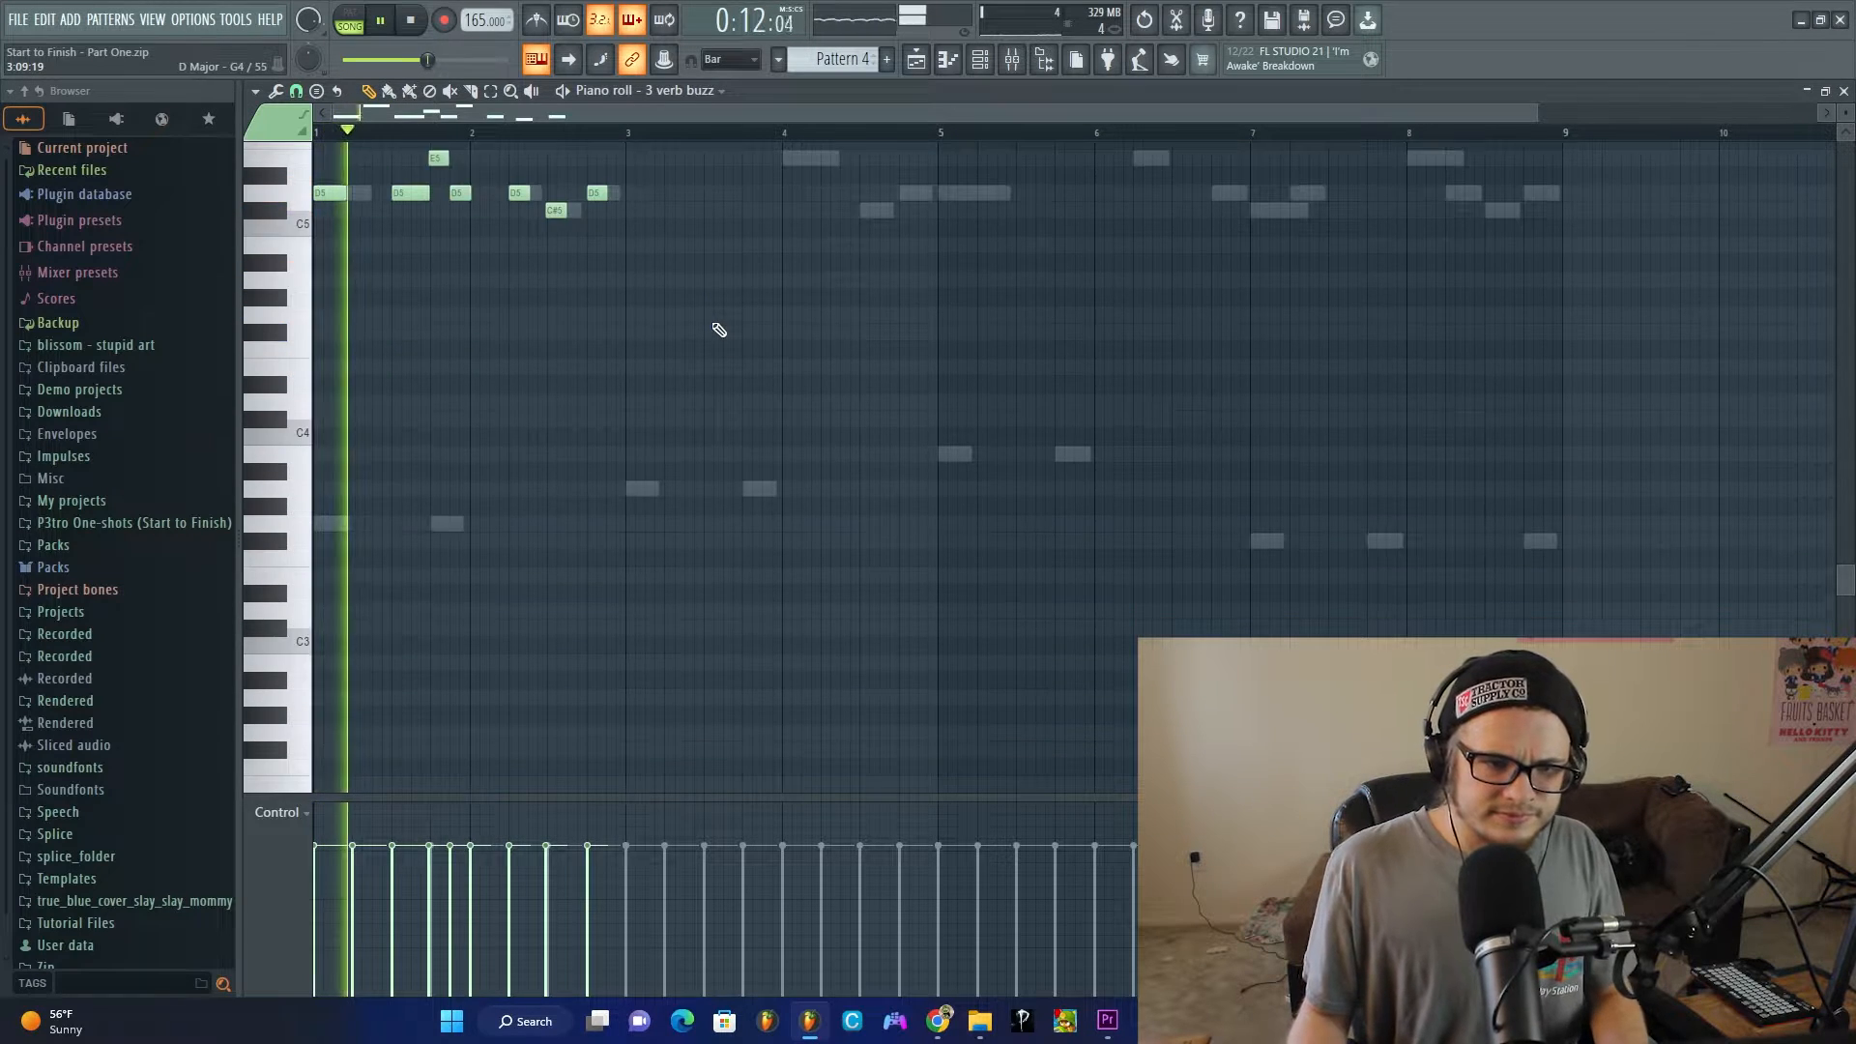
{"action": "scroll", "coordinate": [714, 365], "scroll_direction": "up", "scroll_amount": 3}
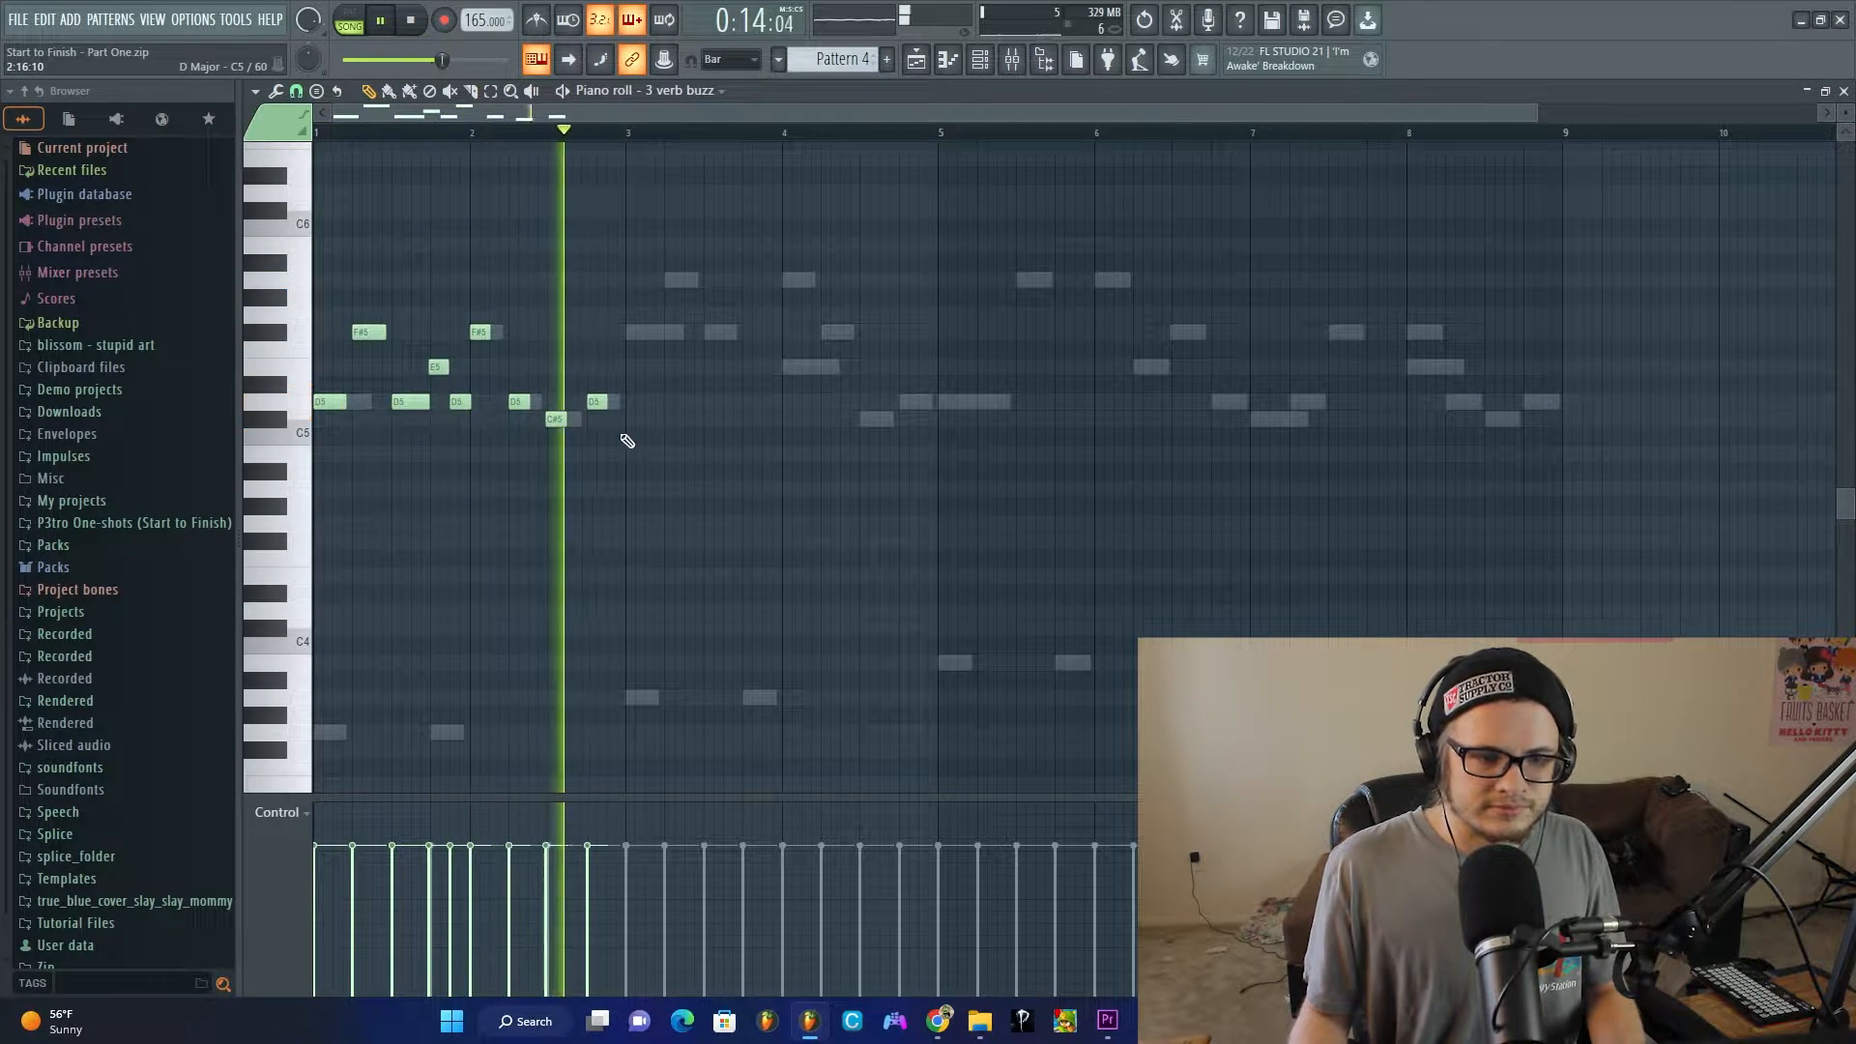
{"action": "key", "text": "space"}
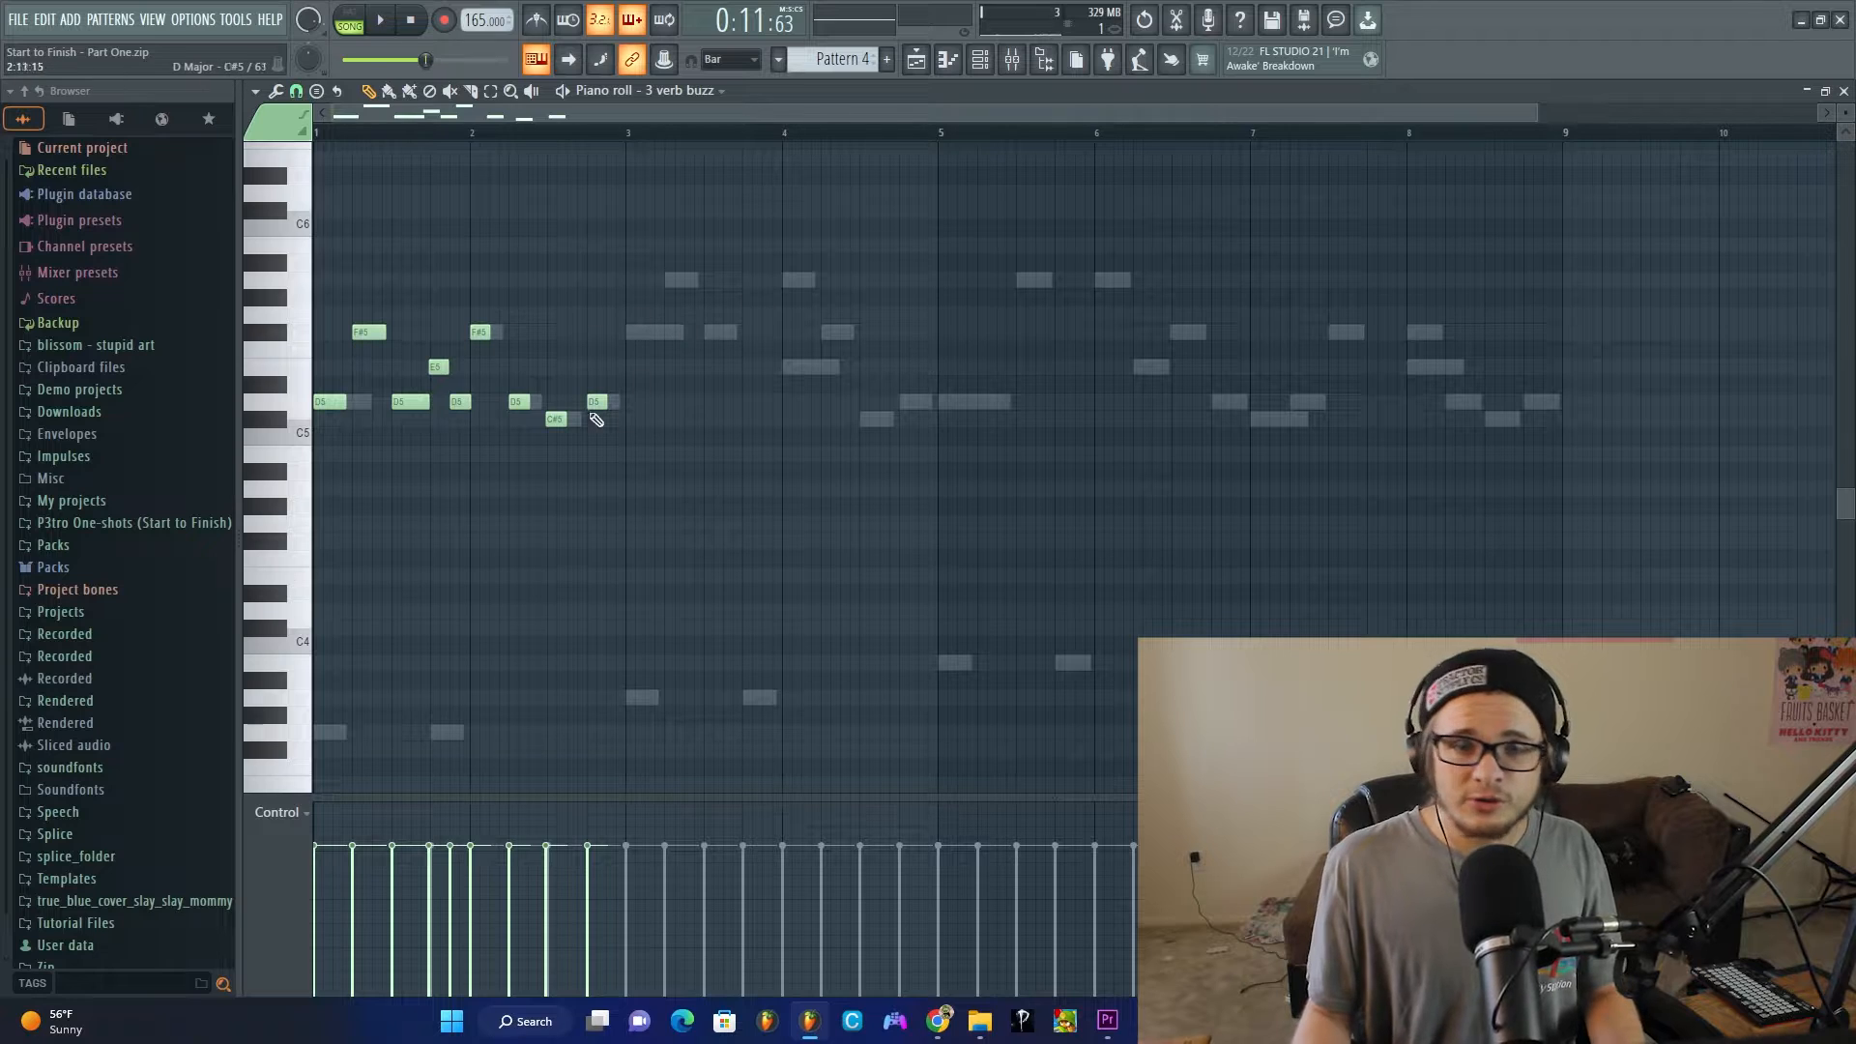
{"action": "mouse_move", "coordinate": [464, 317]}
{"action": "left_mouse_down"}
{"action": "mouse_move", "coordinate": [601, 427]}
{"action": "mouse_move", "coordinate": [351, 435]}
{"action": "left_mouse_up"}
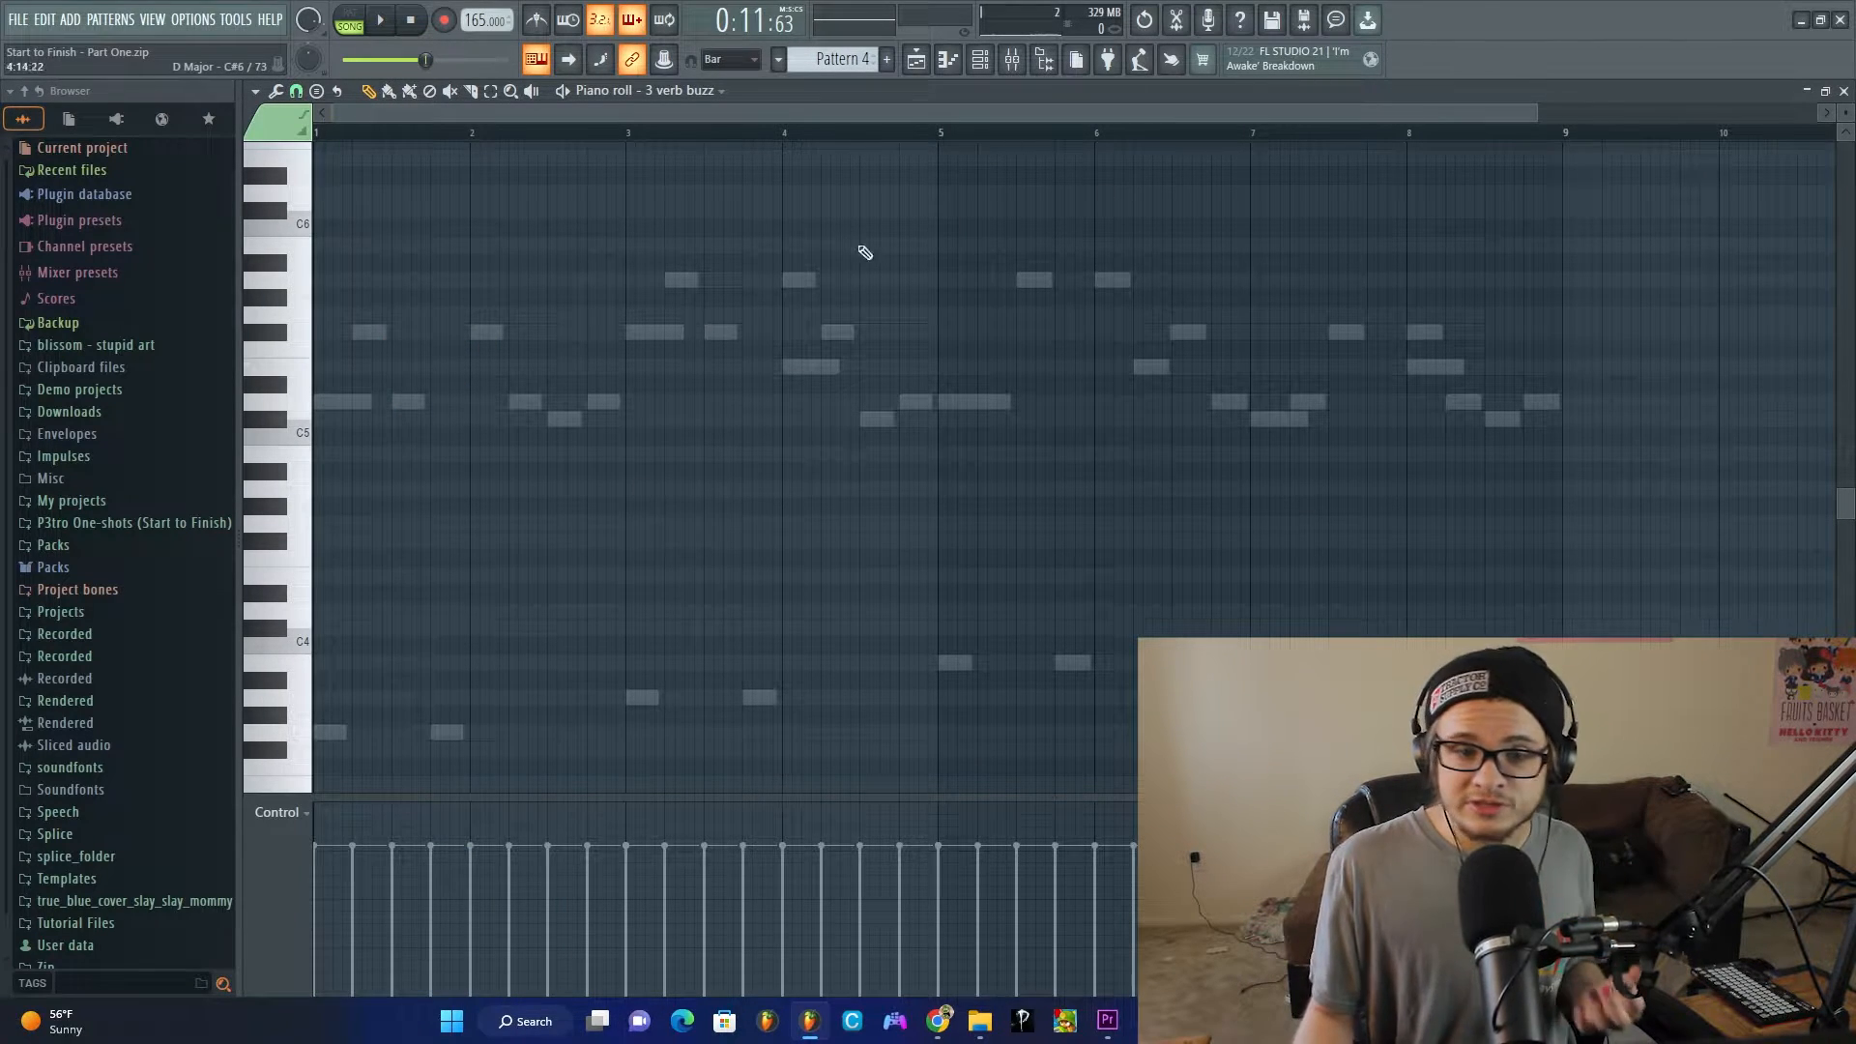
Step: Write the first two bars of the 4 digital ding melody in the Digital Ding pattern with D5, F#5 and C#5 notes over the ghost notes
{"action": "left_click", "coordinate": [1012, 60]}
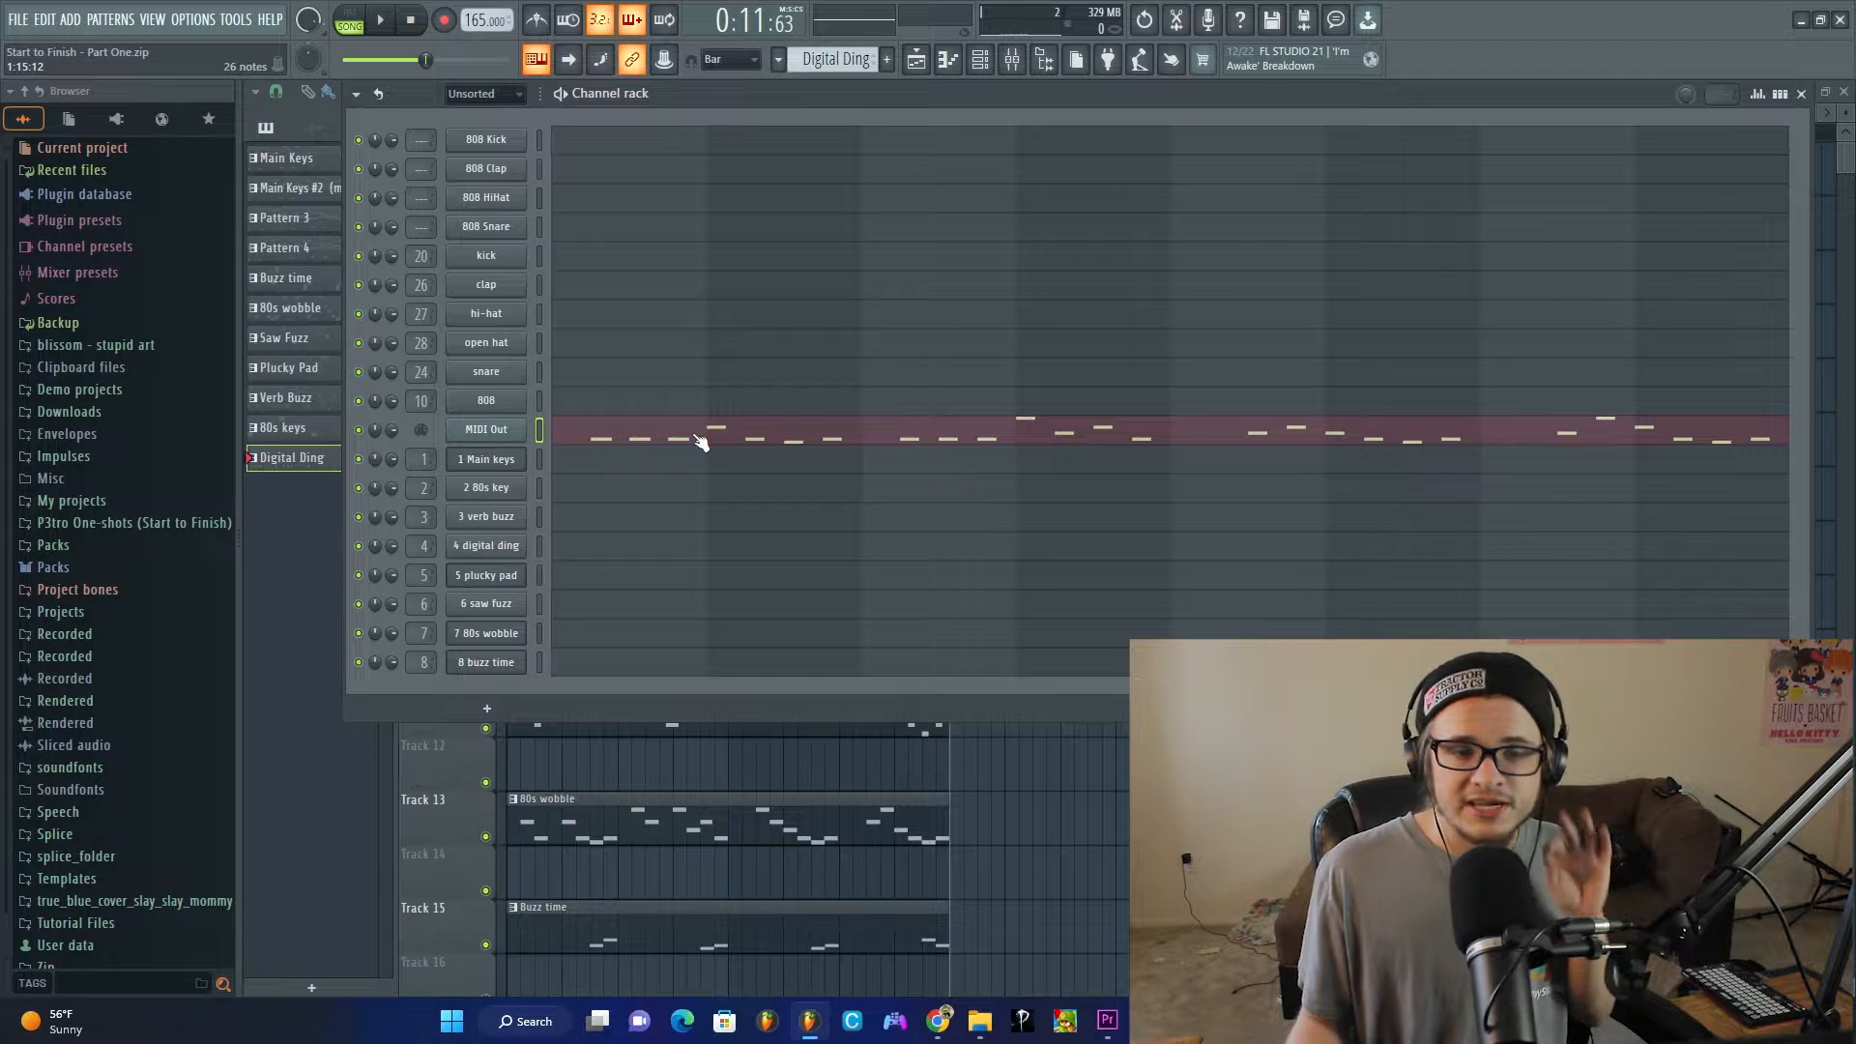
{"action": "left_click", "coordinate": [586, 553]}
{"action": "key", "text": "space"}
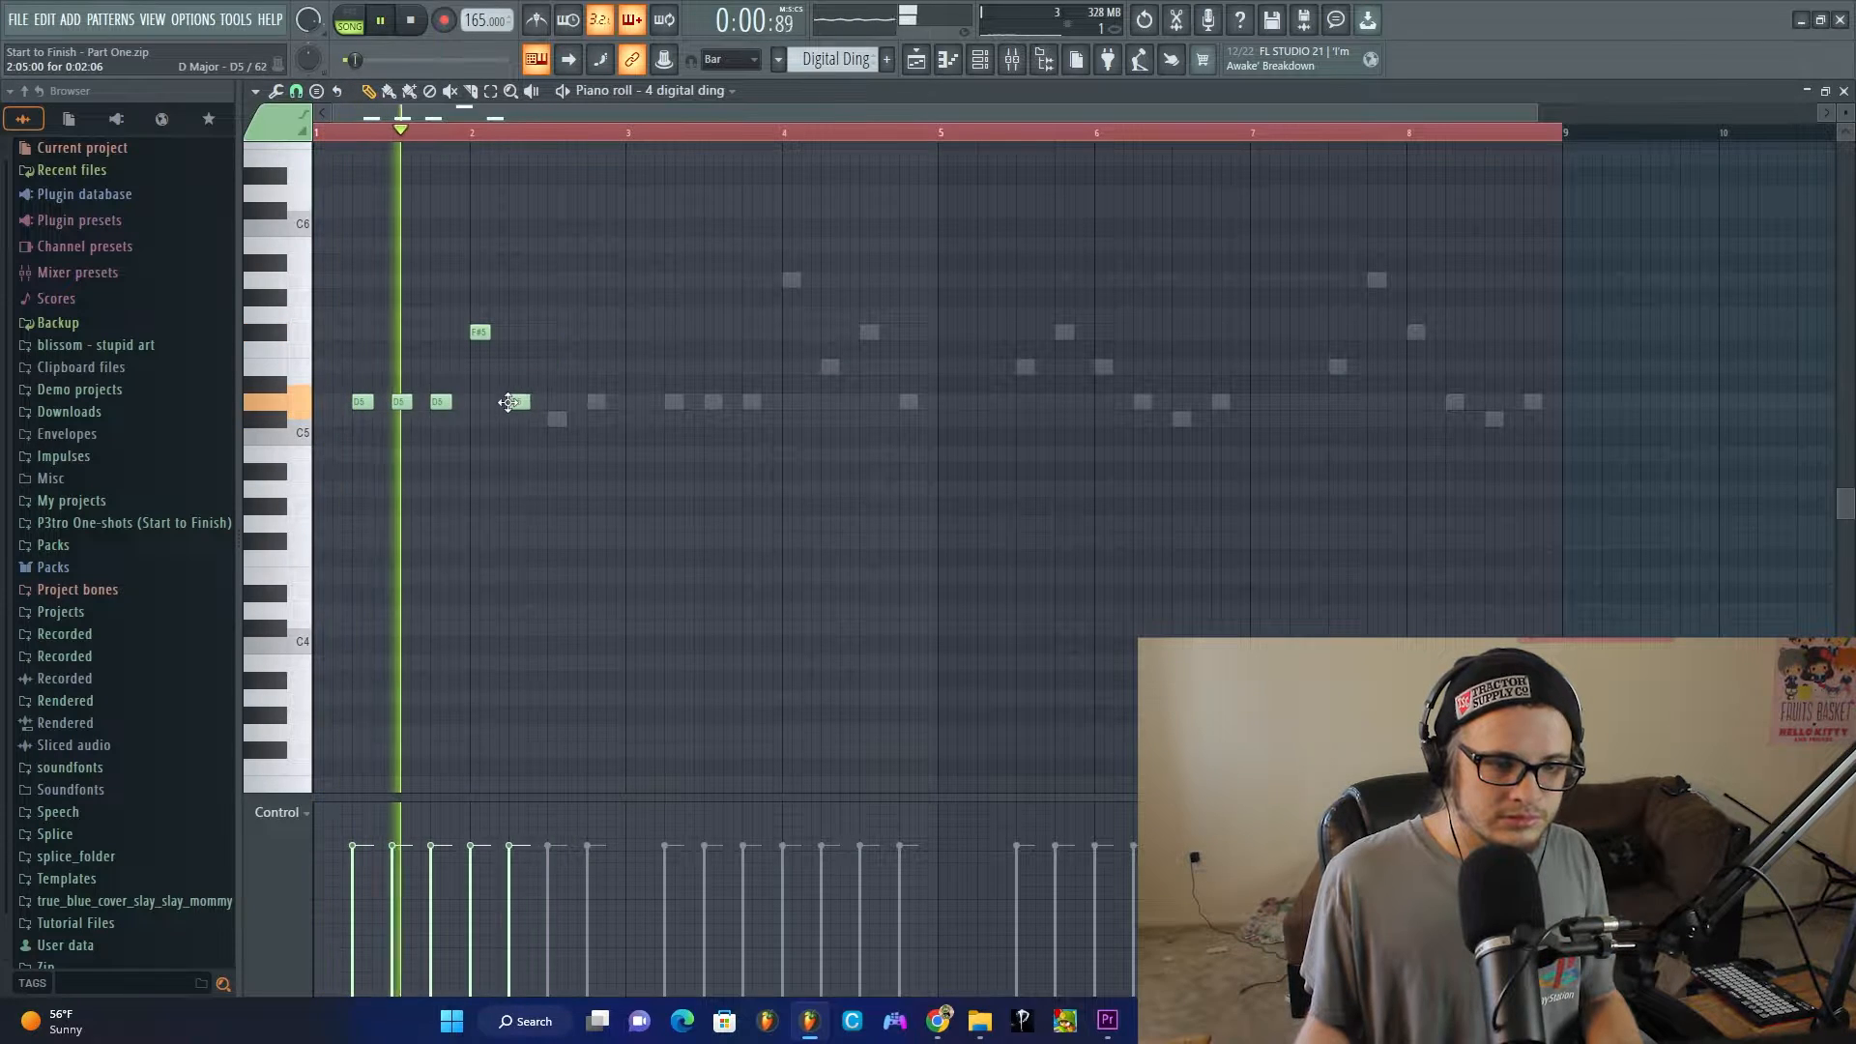
{"action": "left_click", "coordinate": [555, 418]}
{"action": "left_click", "coordinate": [596, 401]}
{"action": "key", "text": "space"}
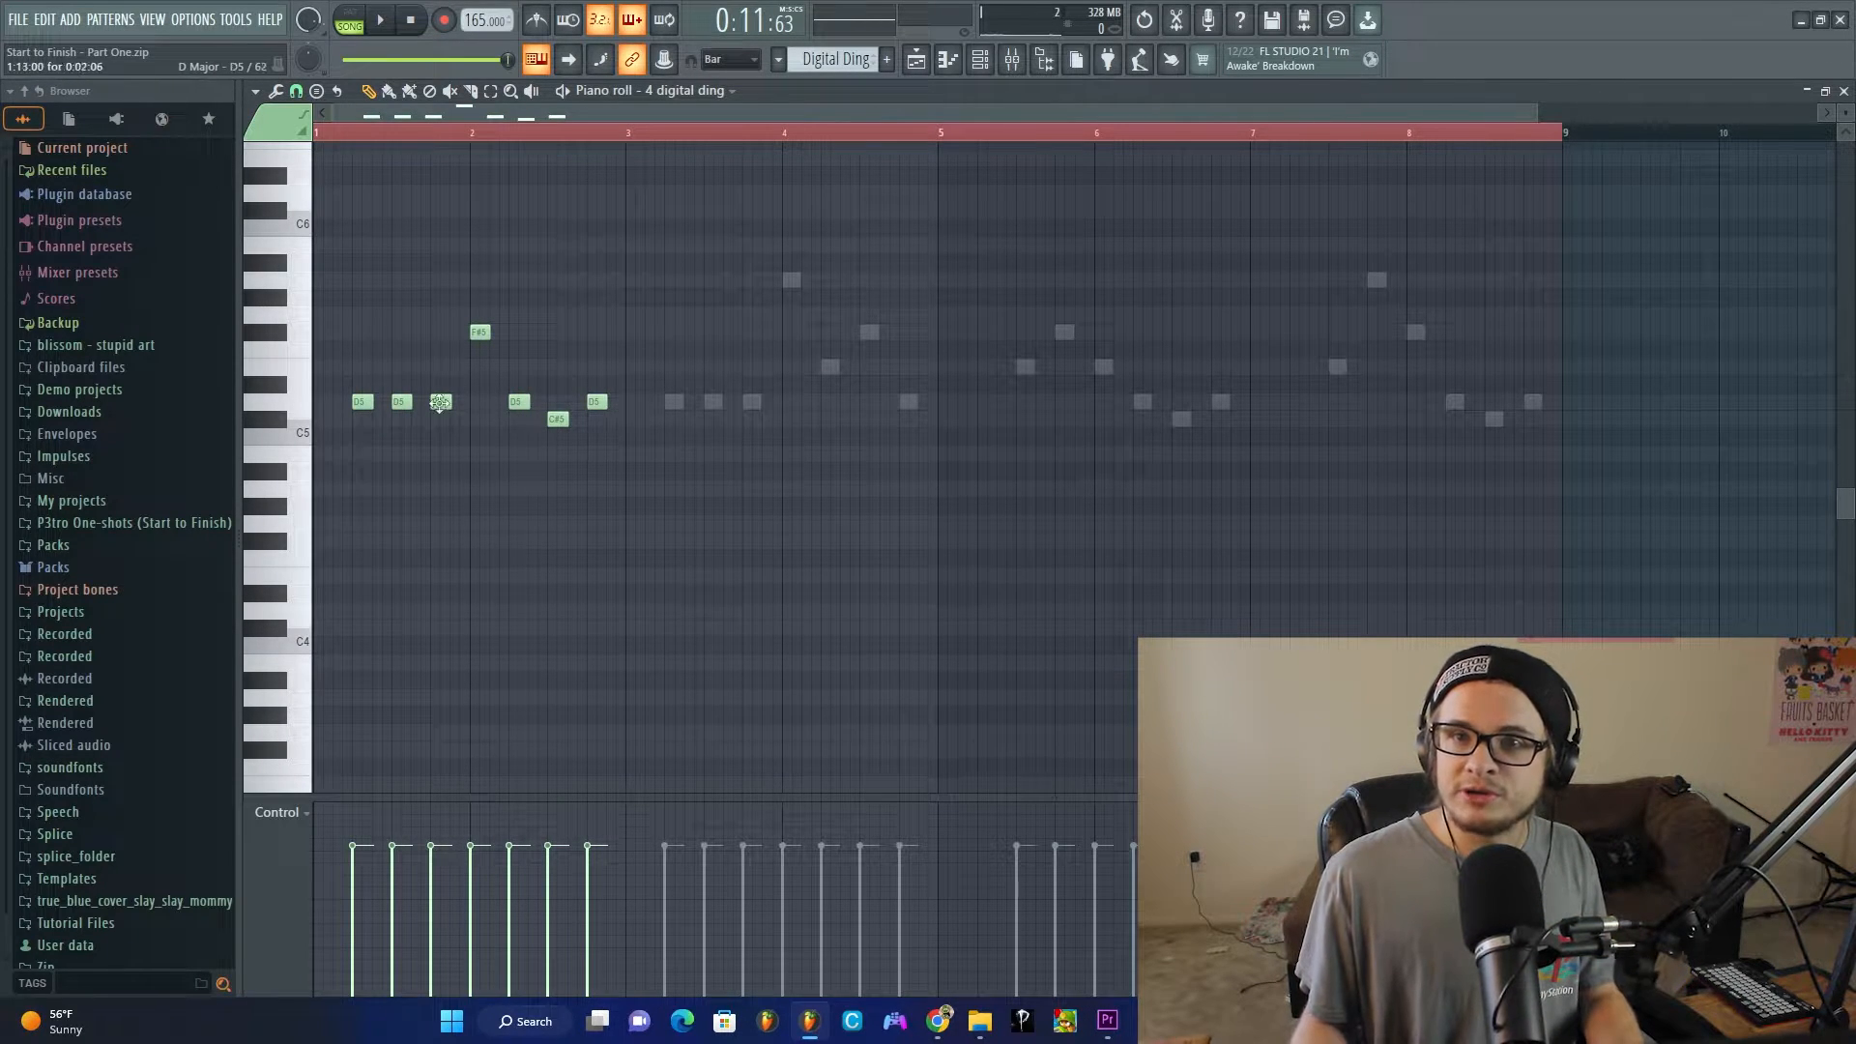
Step: Audition the opening phrase and continue the 4 digital ding melody through bars 3 to 6 along the ghost notes, shortening the D5 in bar 6
{"action": "key", "text": "space"}
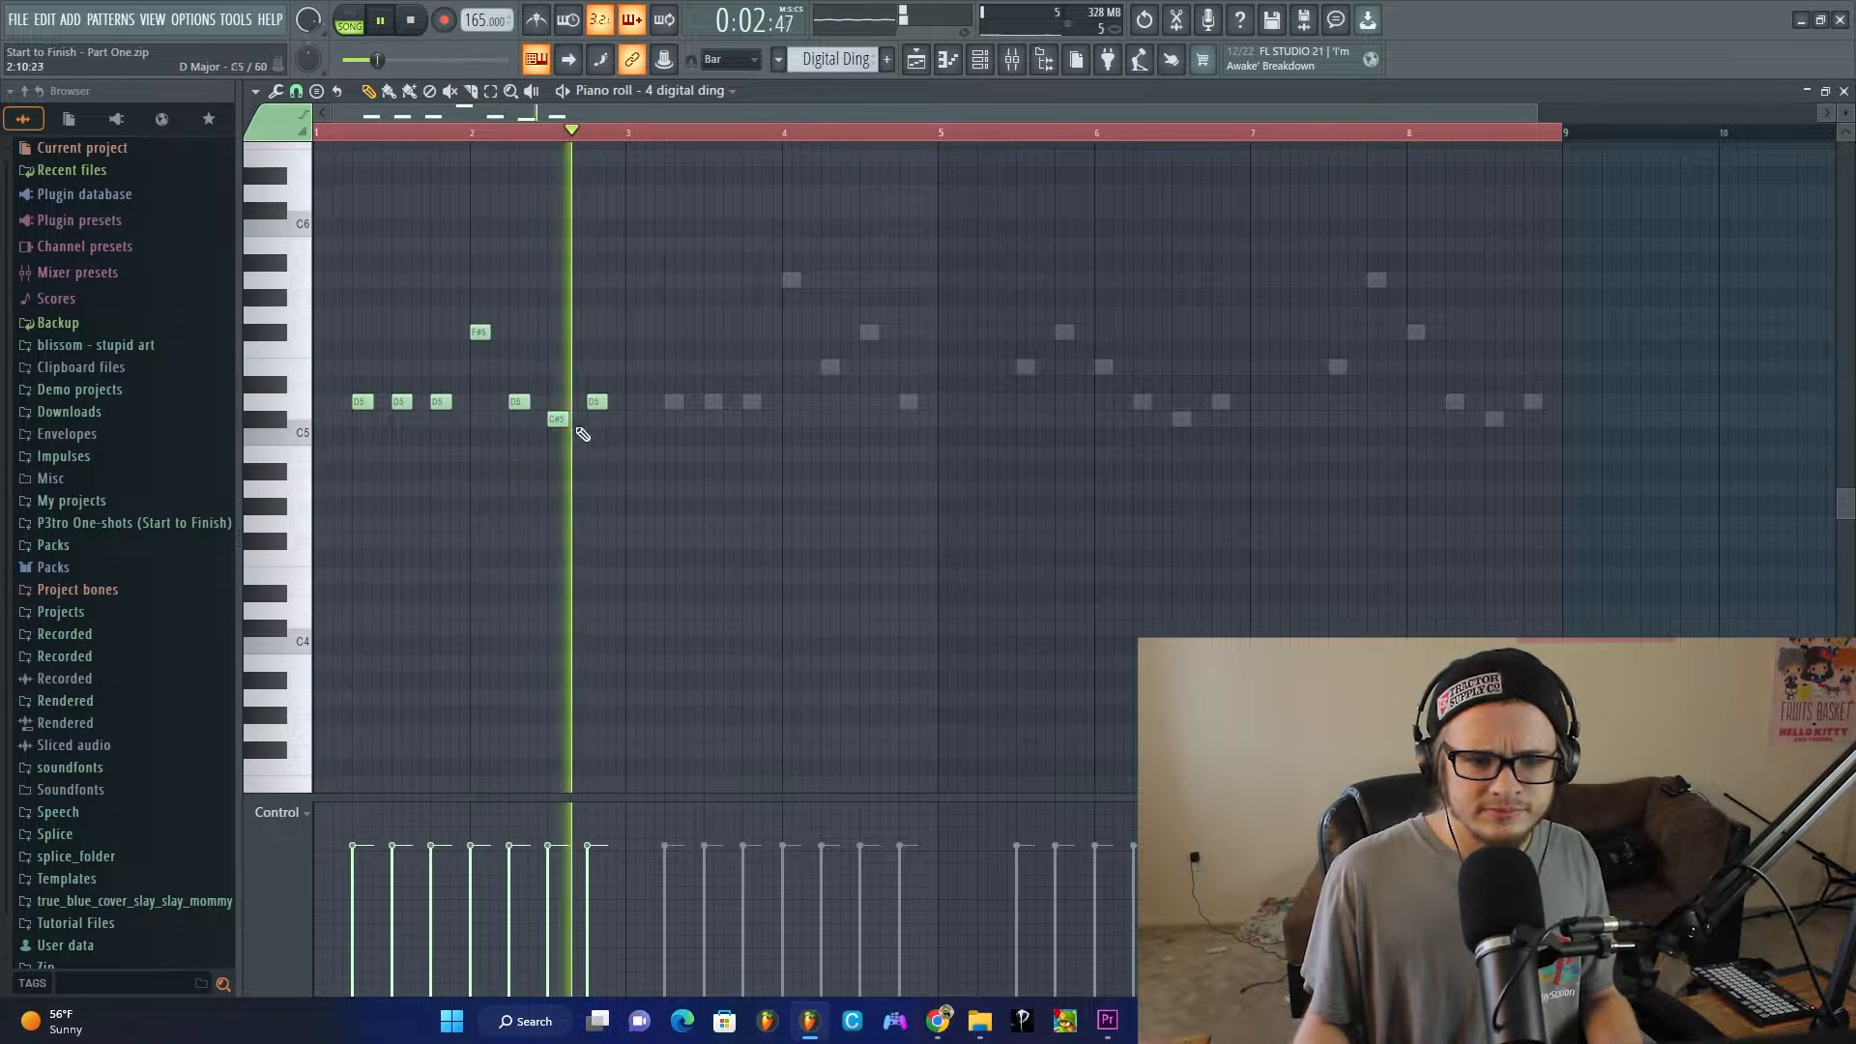
{"action": "key", "text": "space"}
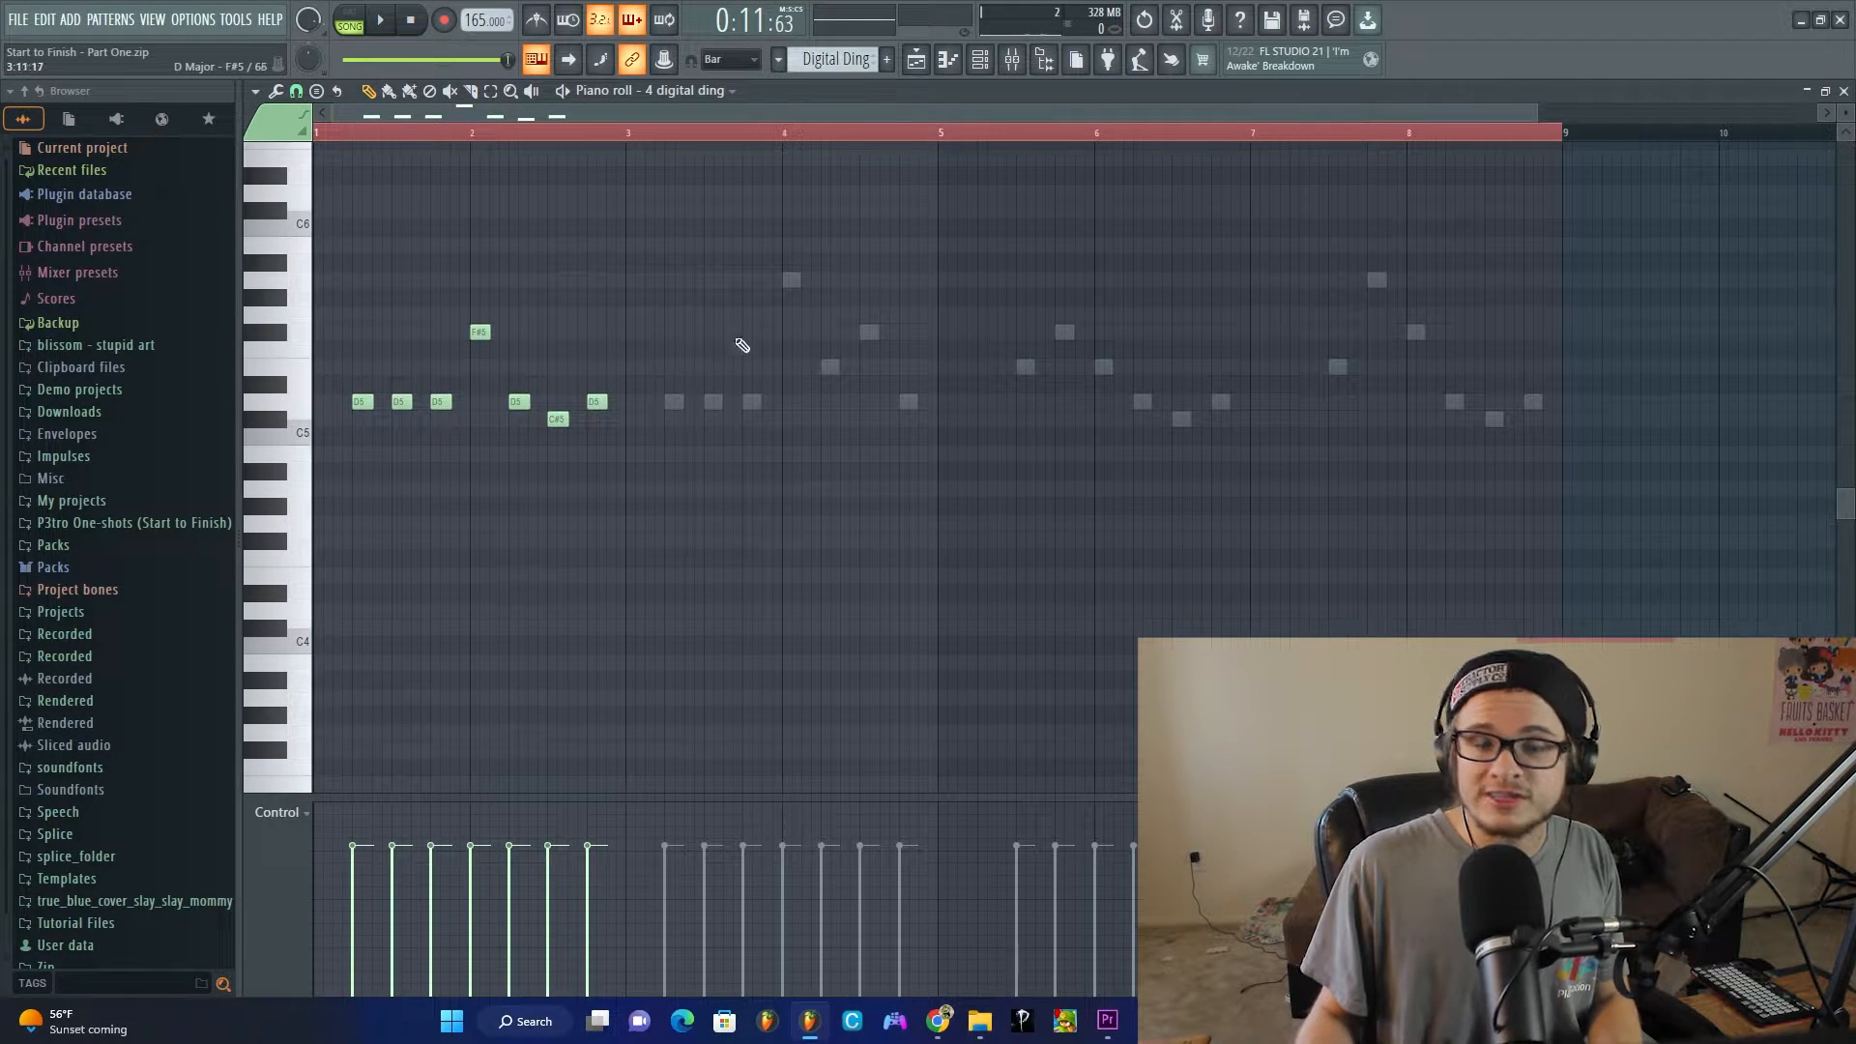
{"action": "key", "text": "space"}
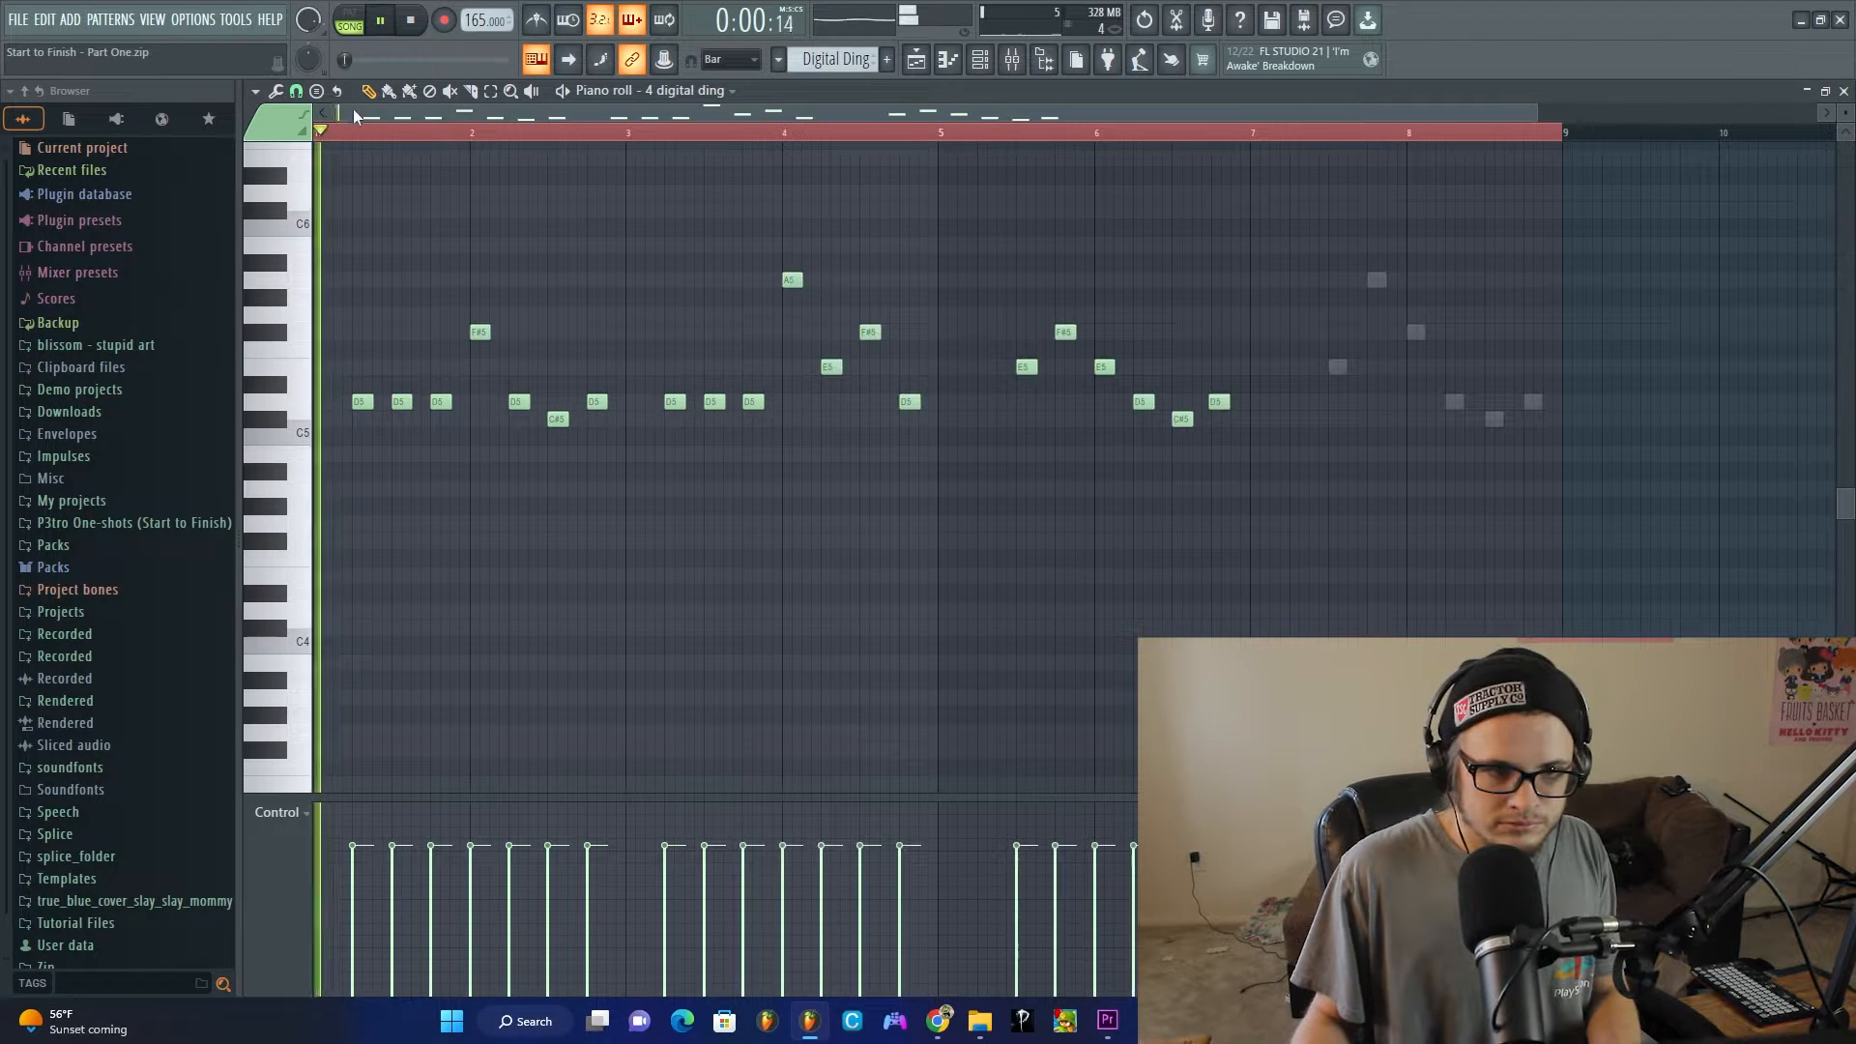
{"action": "left_click_drag", "start_coordinate": [329, 112], "coordinate": [851, 132]}
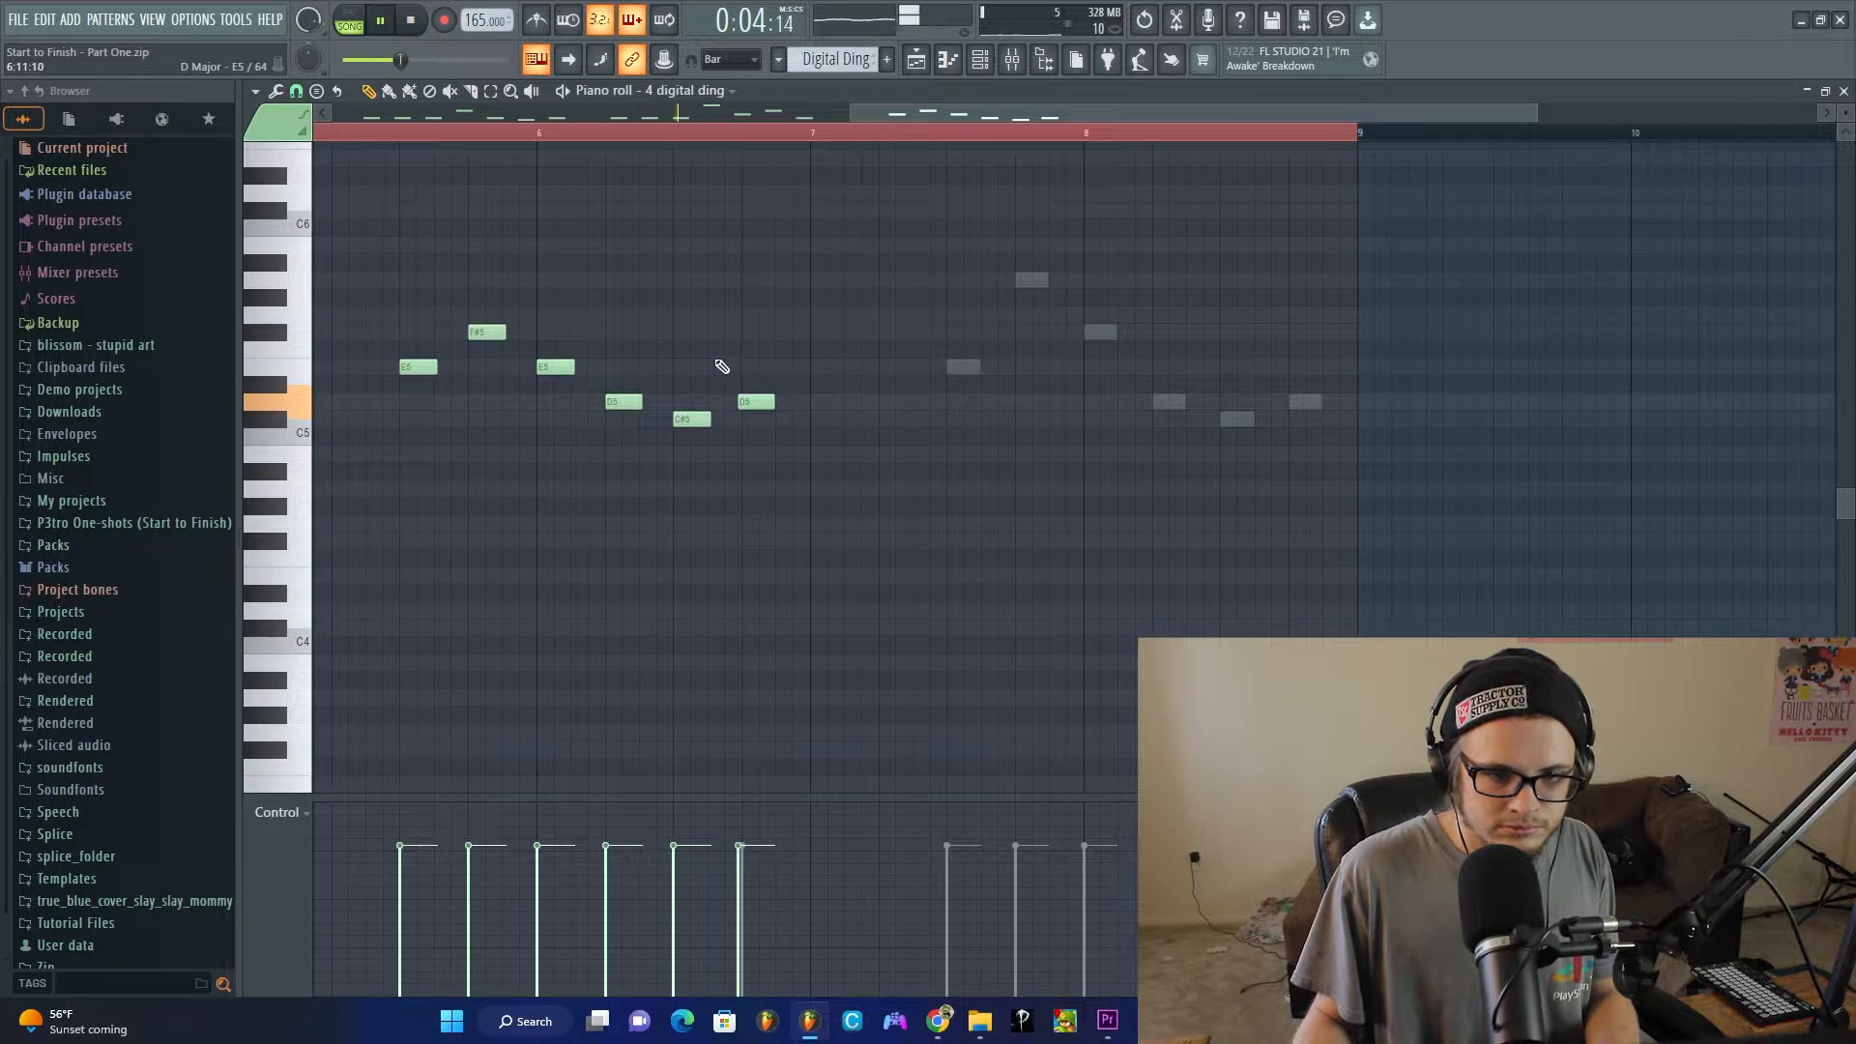
{"action": "left_click_drag", "start_coordinate": [712, 359], "coordinate": [638, 404]}
{"action": "left_click", "coordinate": [832, 364]}
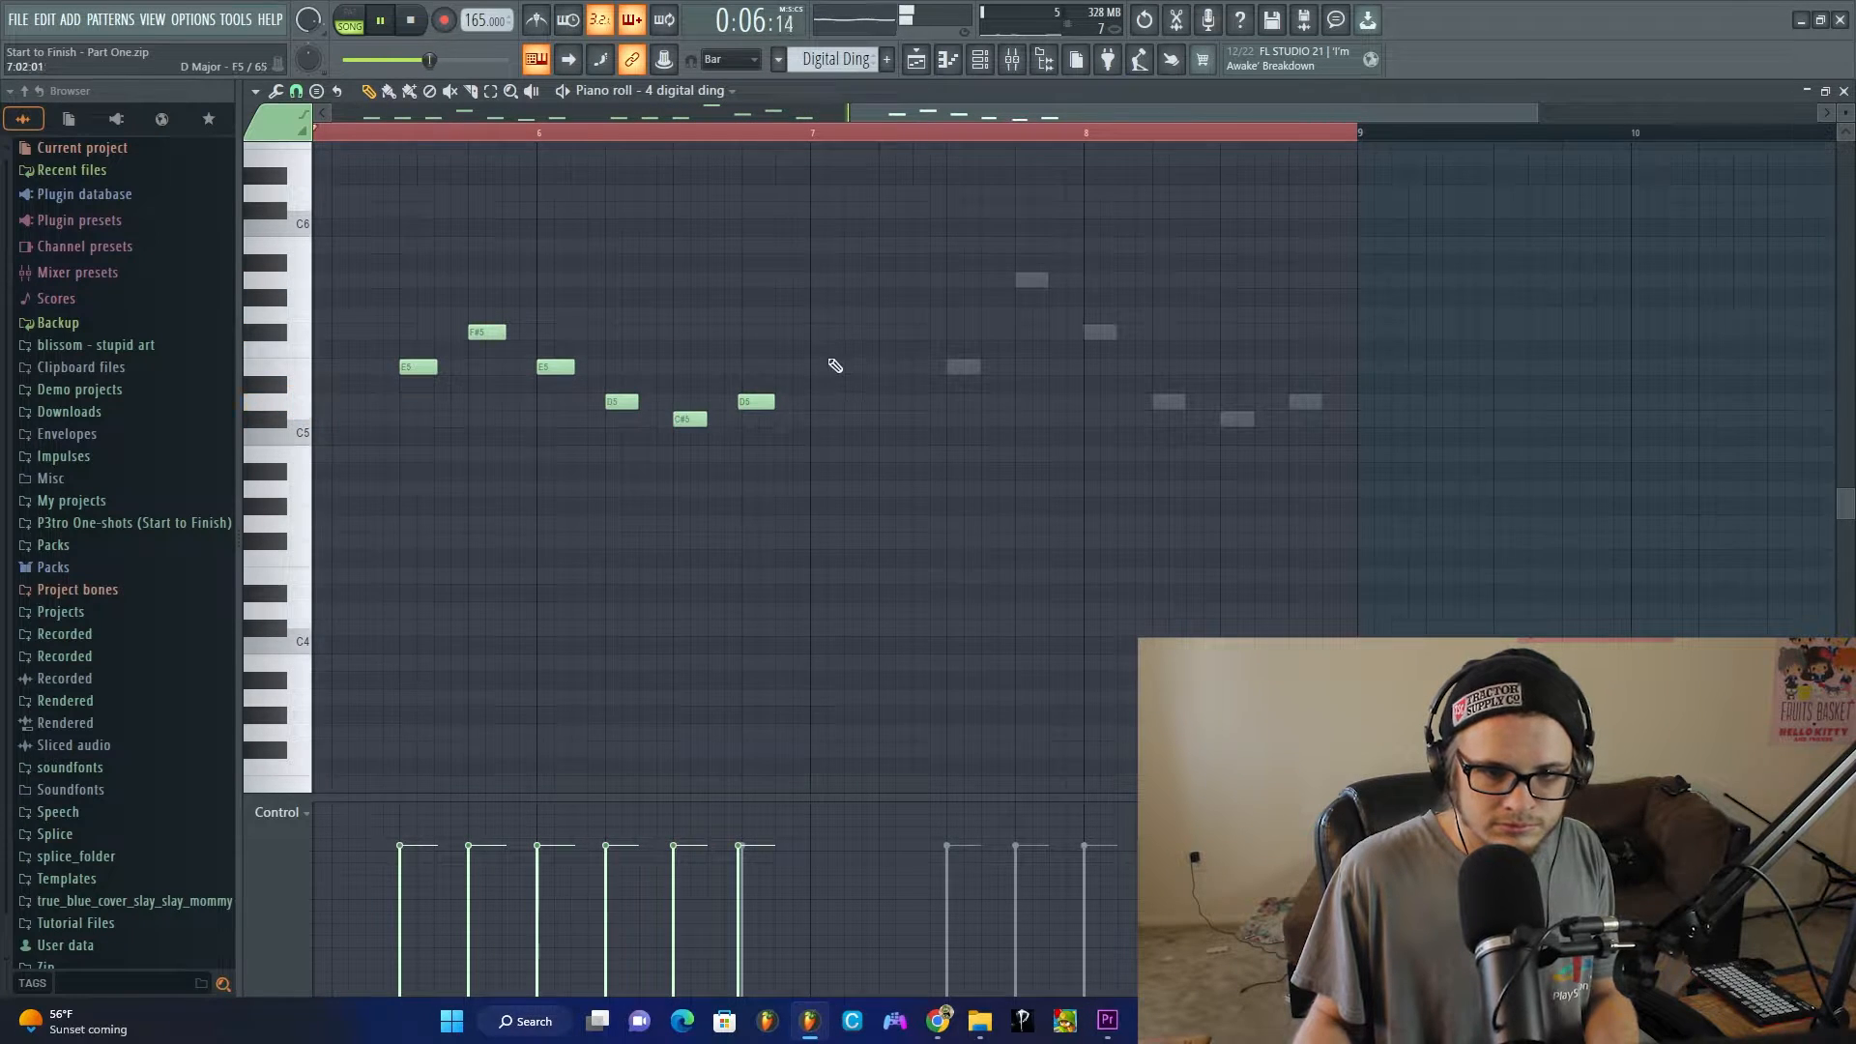
Step: Complete the 4 digital ding melody in bars 7 and 8 with E5, A5, F#5, D5 and C#5 notes over the ghost notes
{"action": "left_click", "coordinate": [961, 366]}
{"action": "left_click", "coordinate": [1027, 279]}
{"action": "left_click_drag", "start_coordinate": [1022, 271], "coordinate": [1011, 265]}
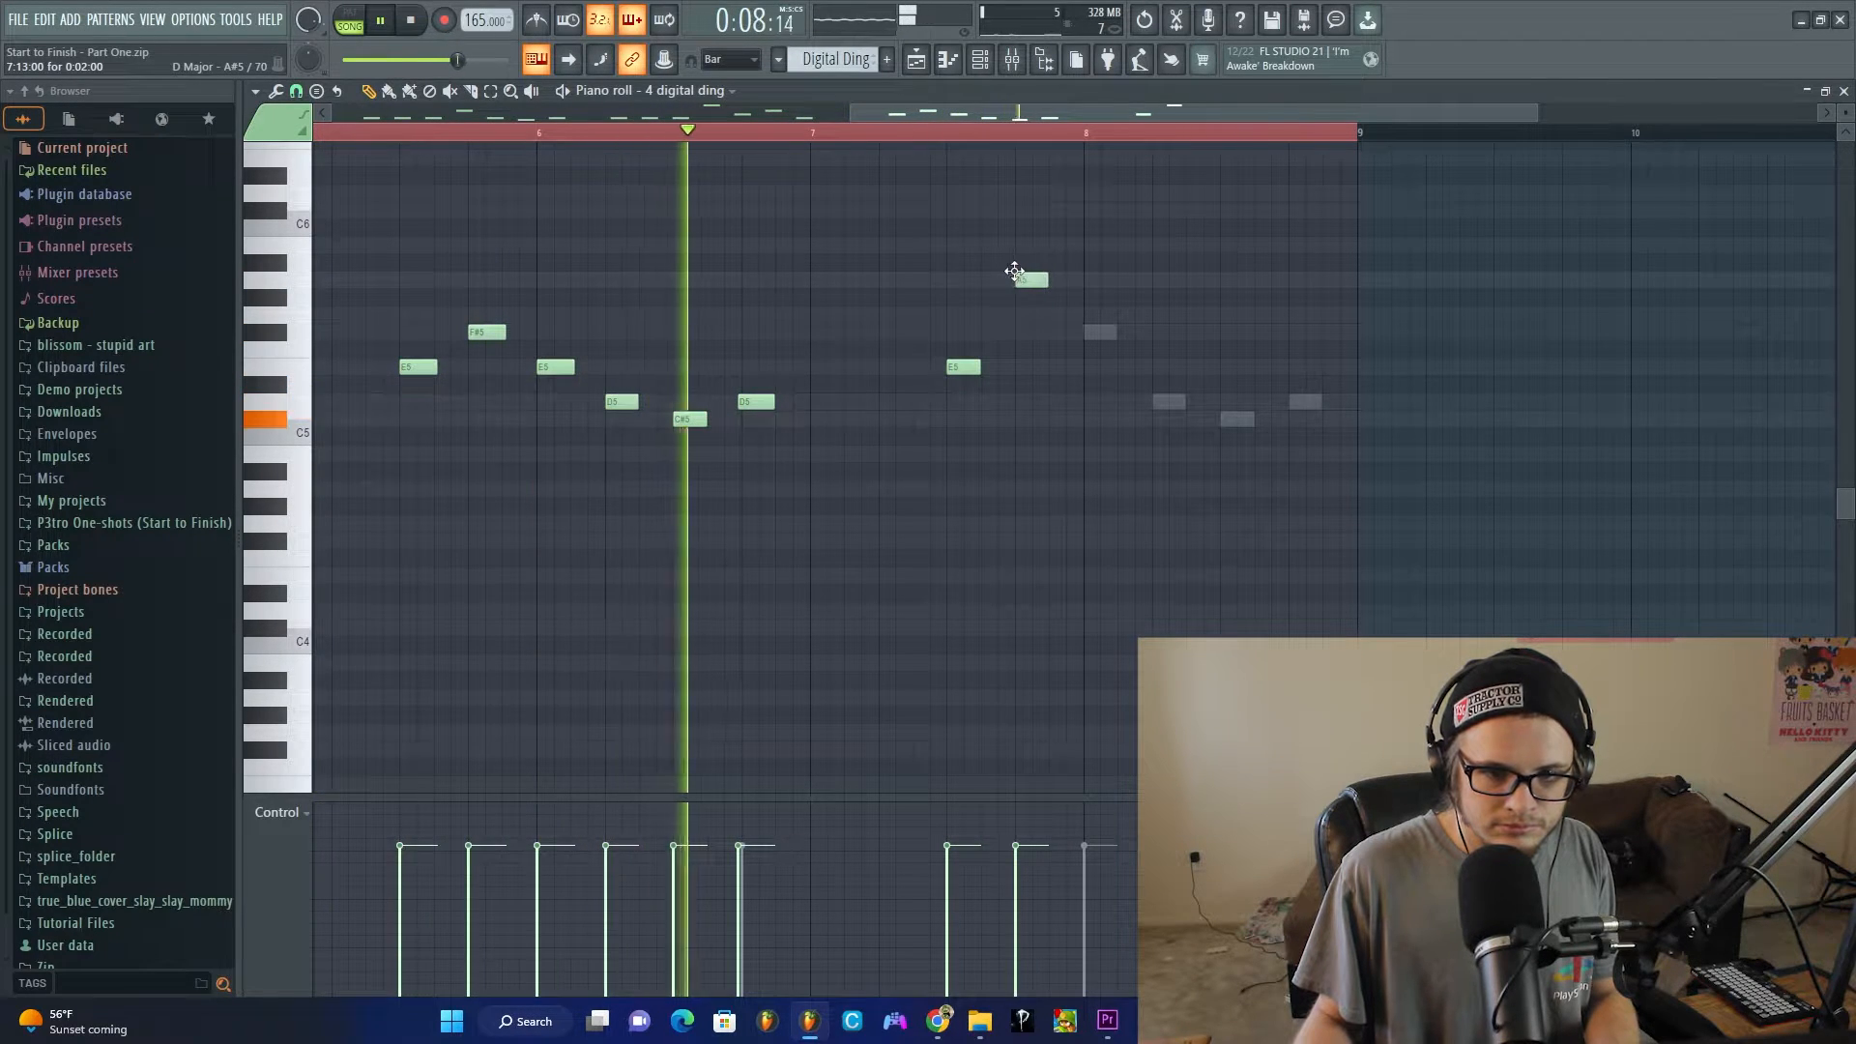
{"action": "left_click", "coordinate": [1088, 332]}
{"action": "left_click_drag", "start_coordinate": [1142, 368], "coordinate": [1153, 404]}
{"action": "left_click", "coordinate": [1229, 421]}
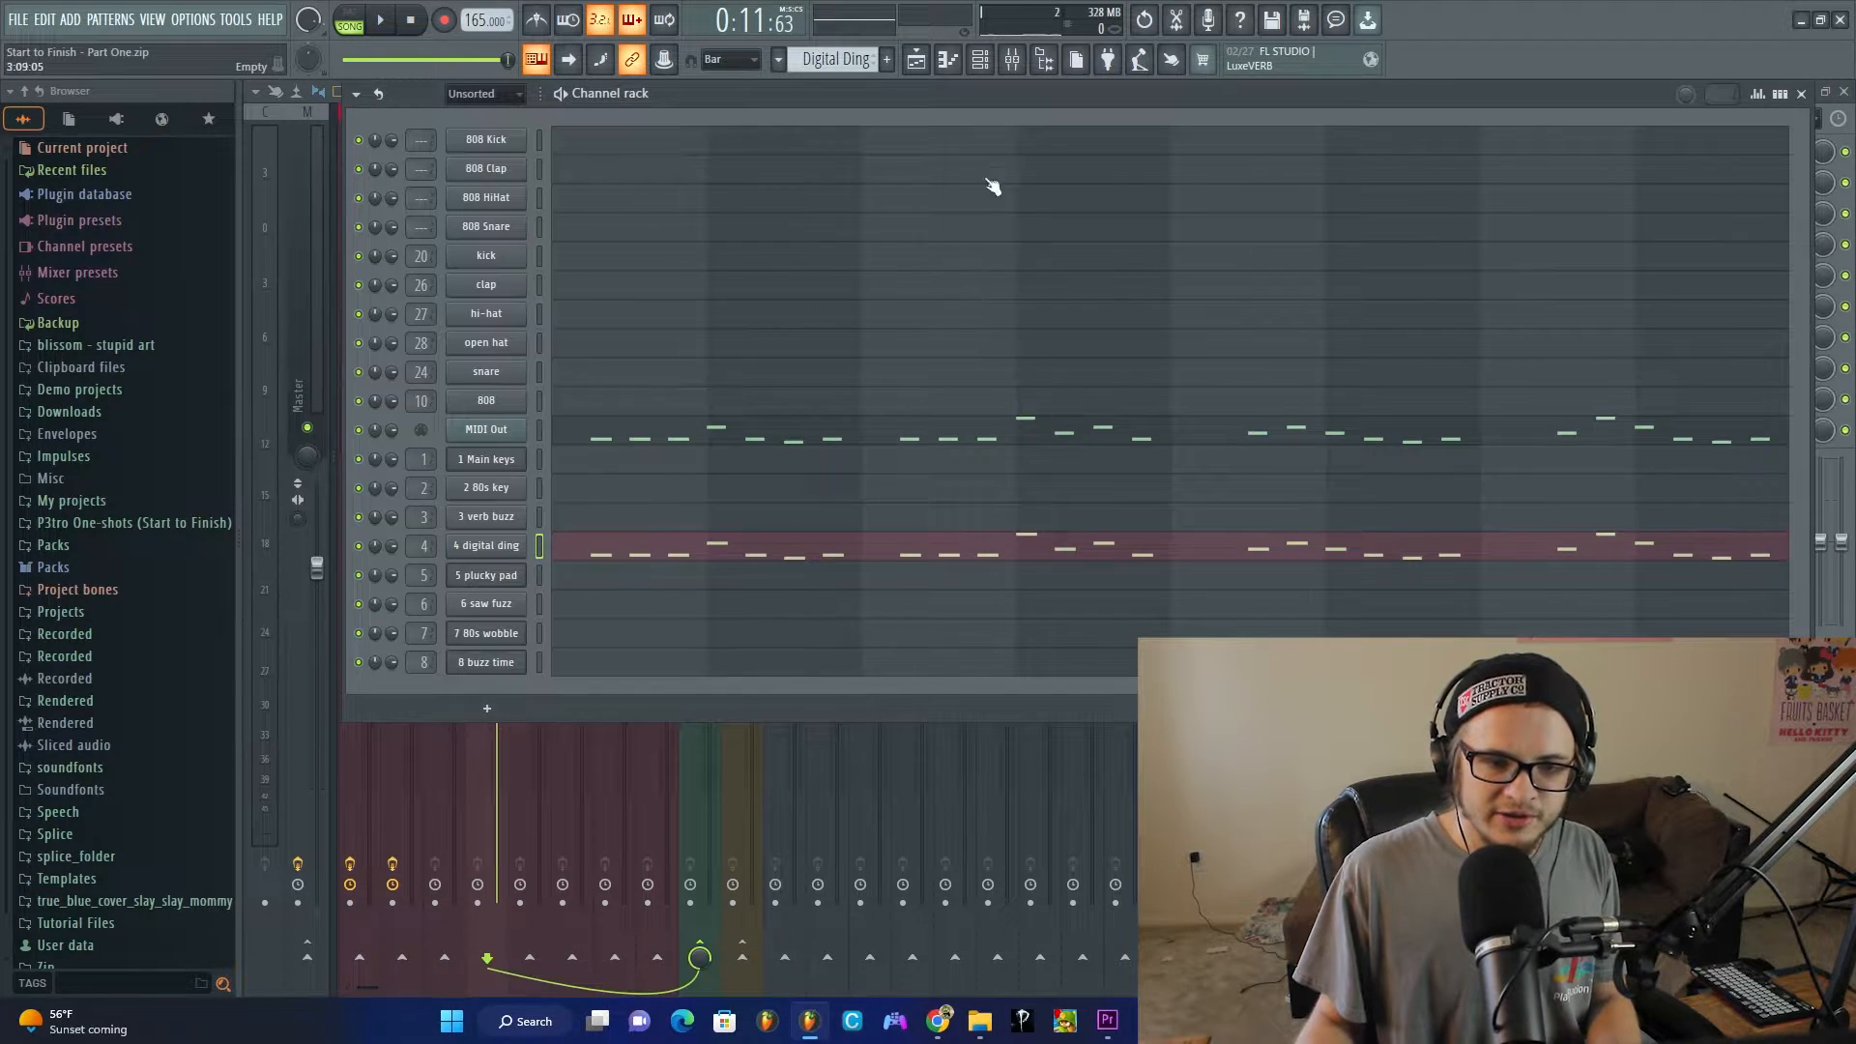
Step: Load Effector in lo-fi mode on slot 5 of the 4 digital ding mixer track and audition it with low X and Y parameters
{"action": "left_click", "coordinate": [1011, 63]}
{"action": "left_click", "coordinate": [1701, 265]}
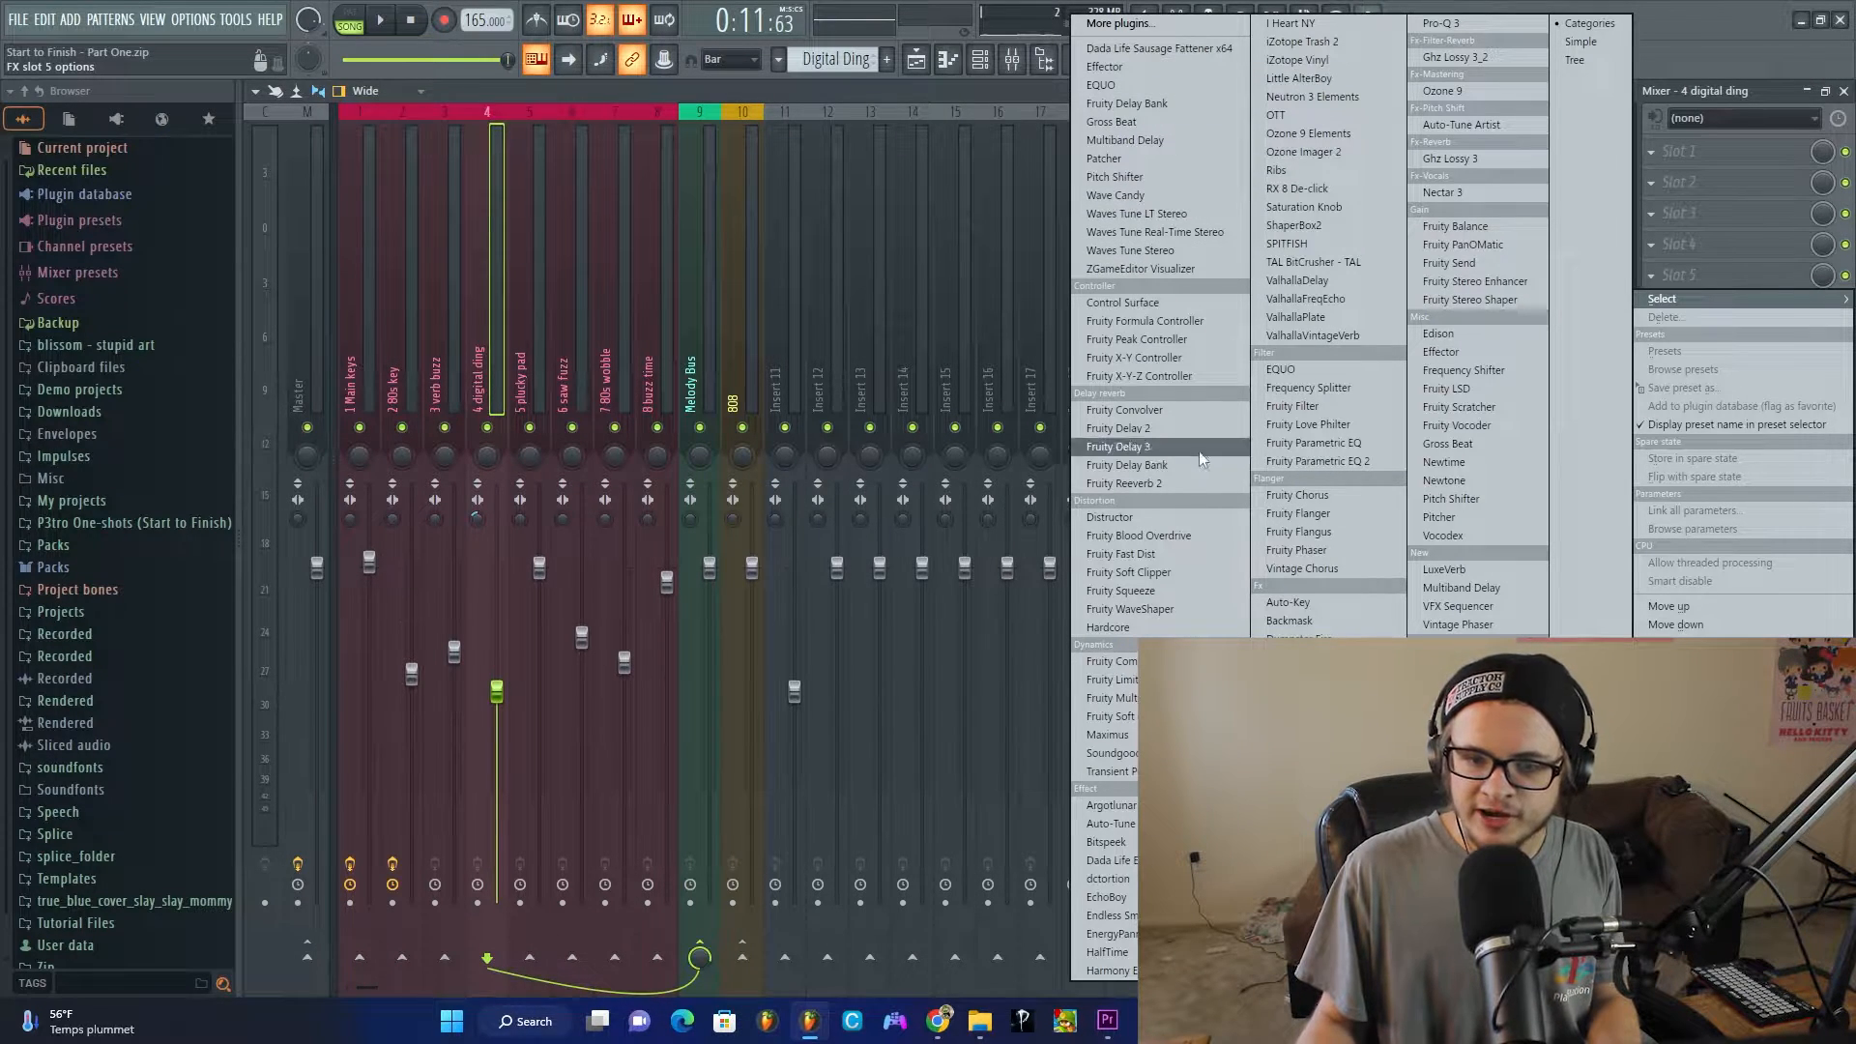
{"action": "left_click", "coordinate": [1104, 67]}
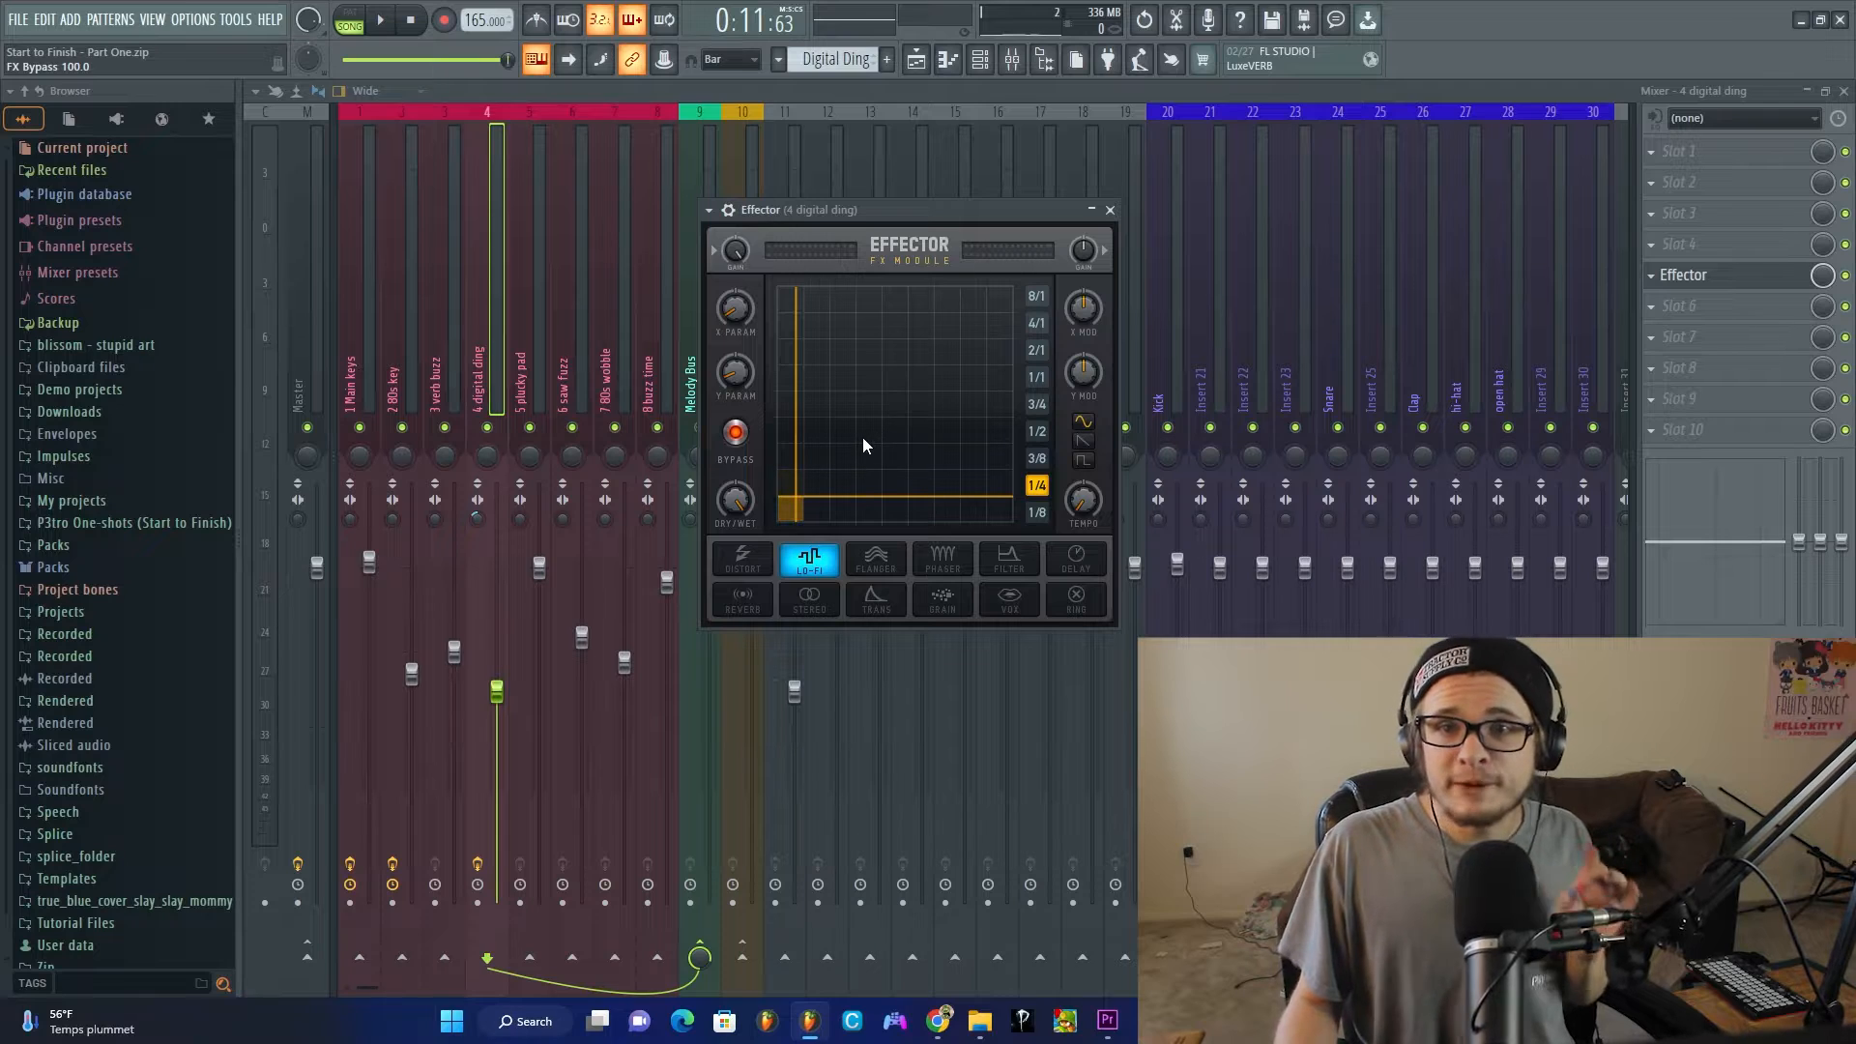
{"action": "left_click", "coordinate": [785, 524]}
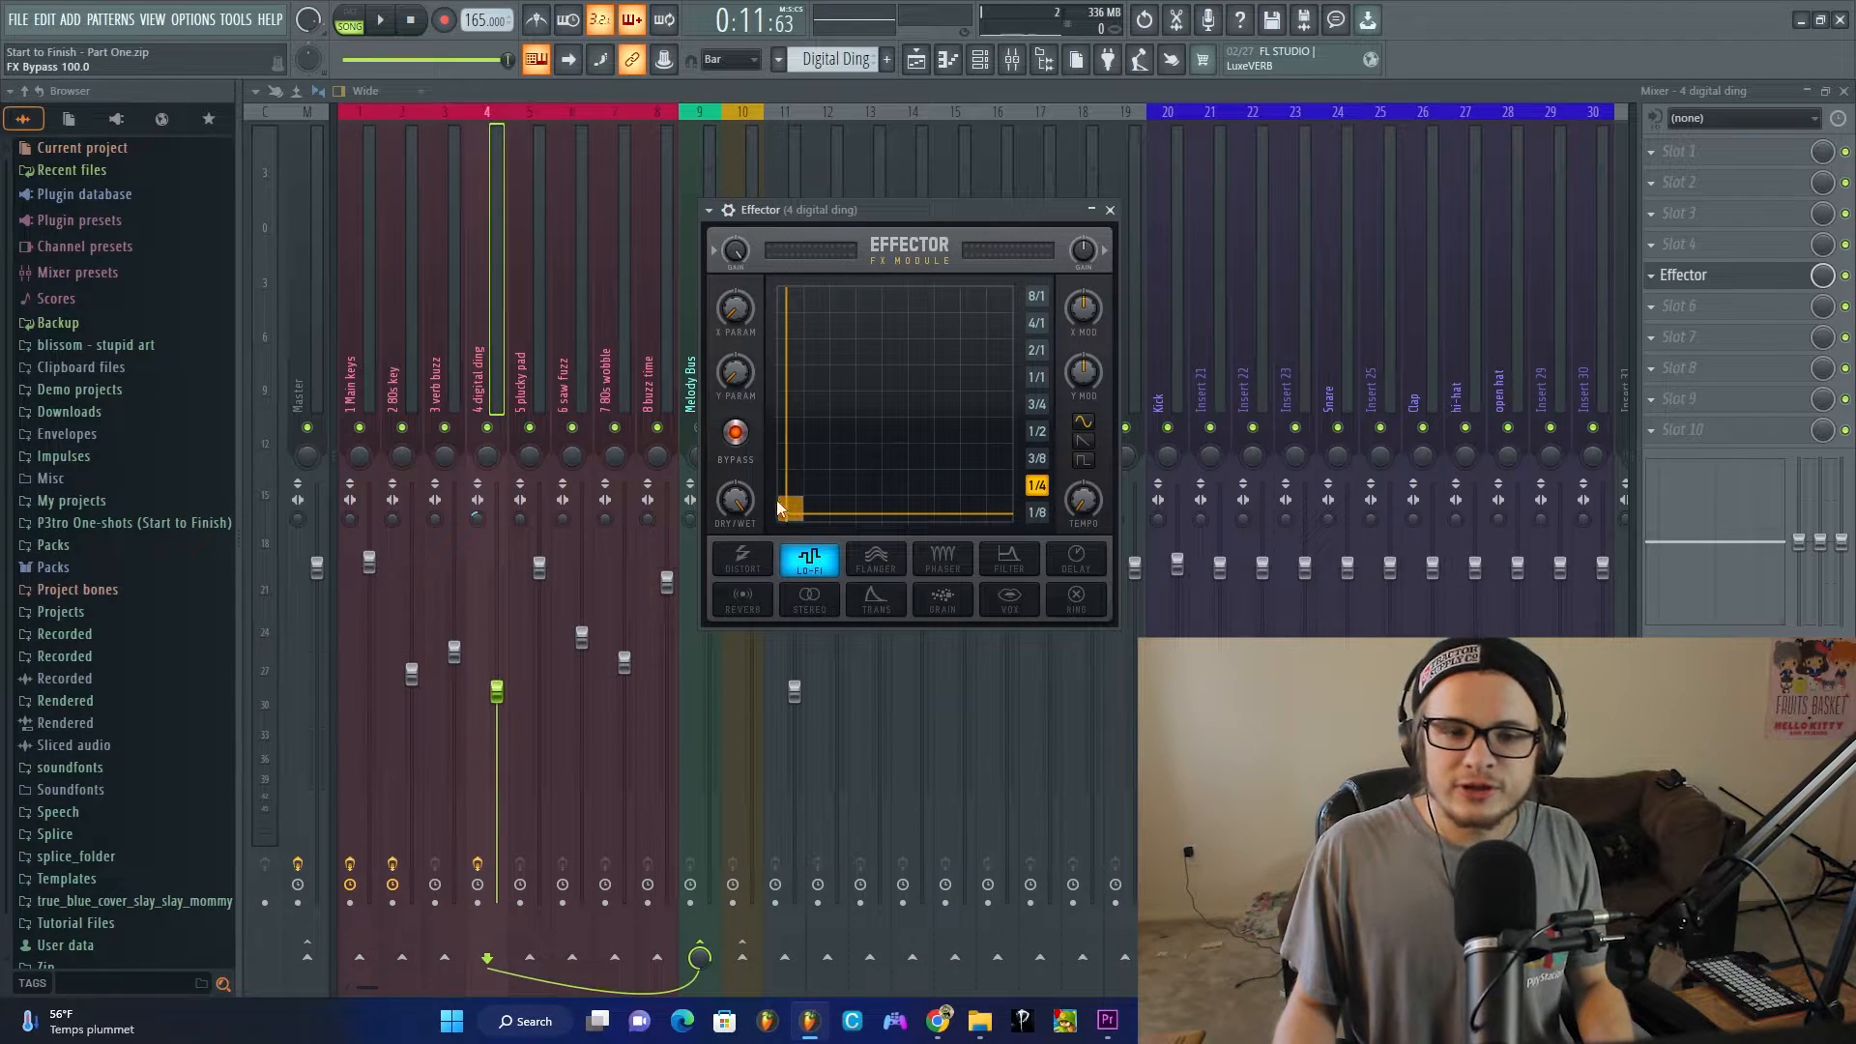
{"action": "left_click_drag", "start_coordinate": [760, 504], "coordinate": [798, 519]}
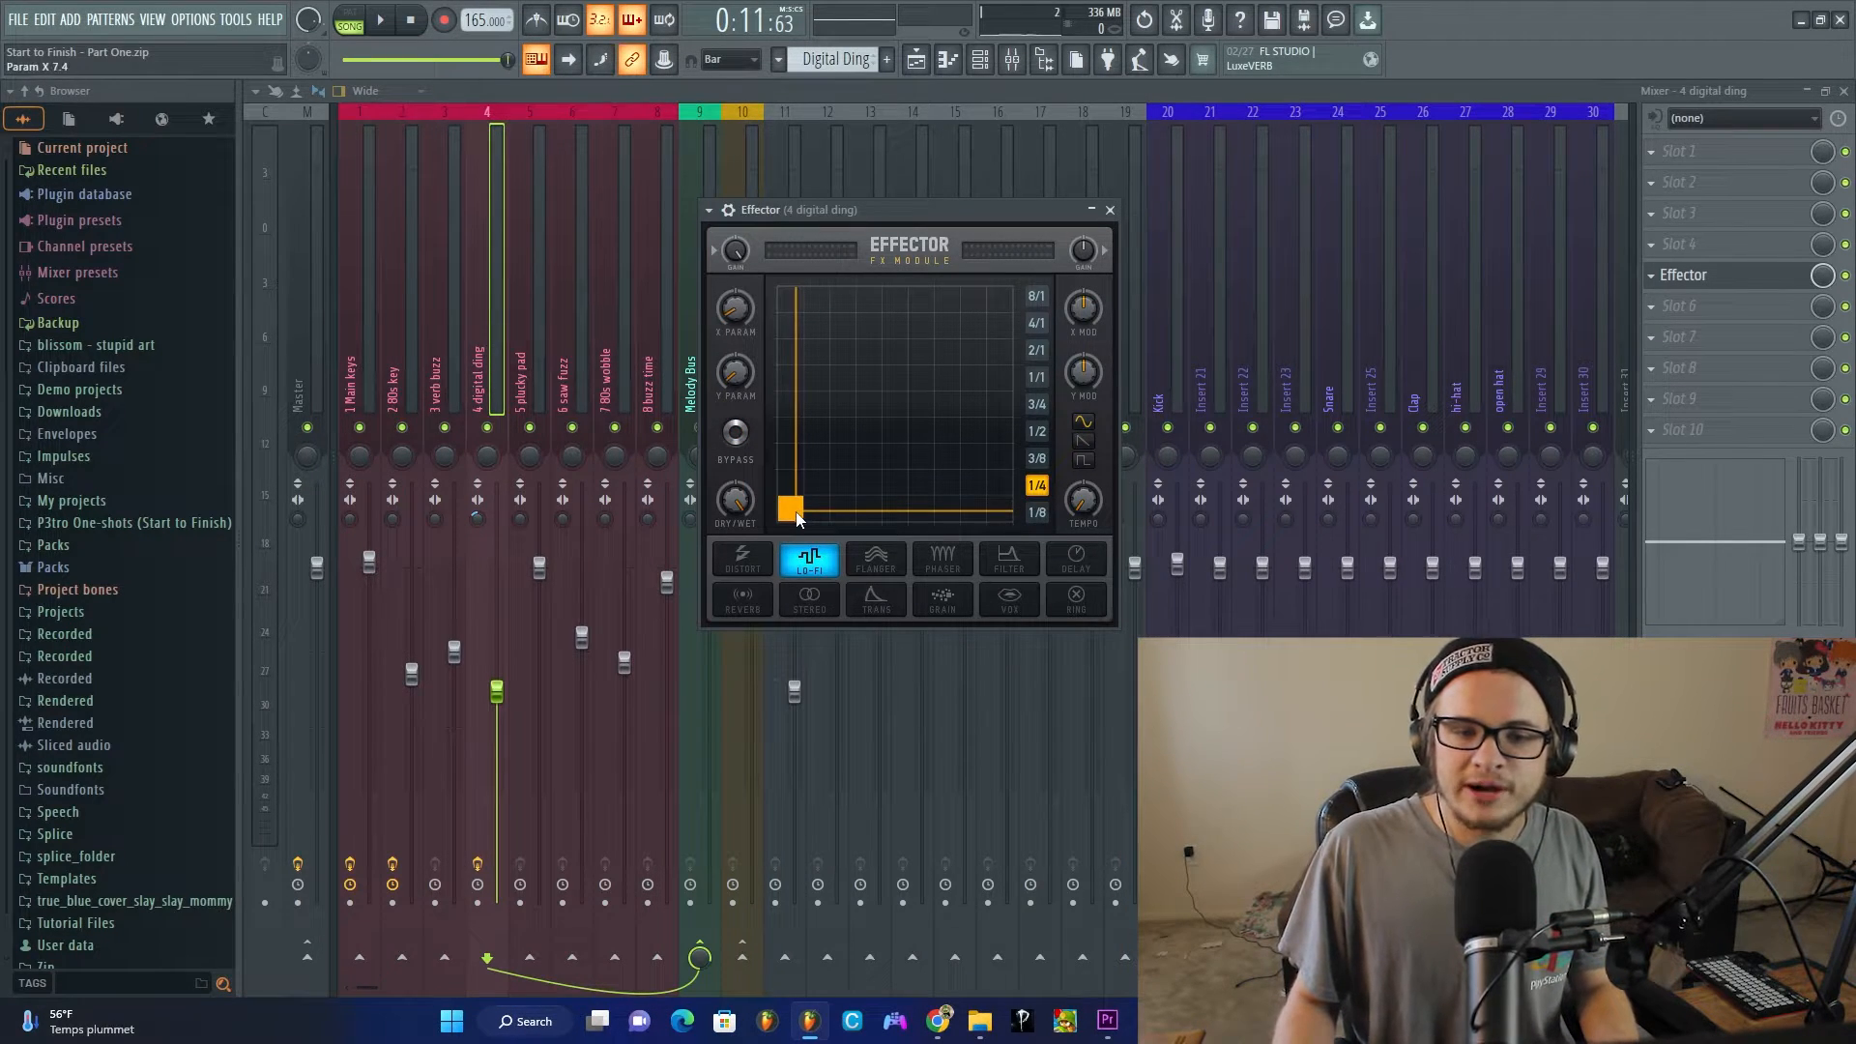
{"action": "key", "text": "space"}
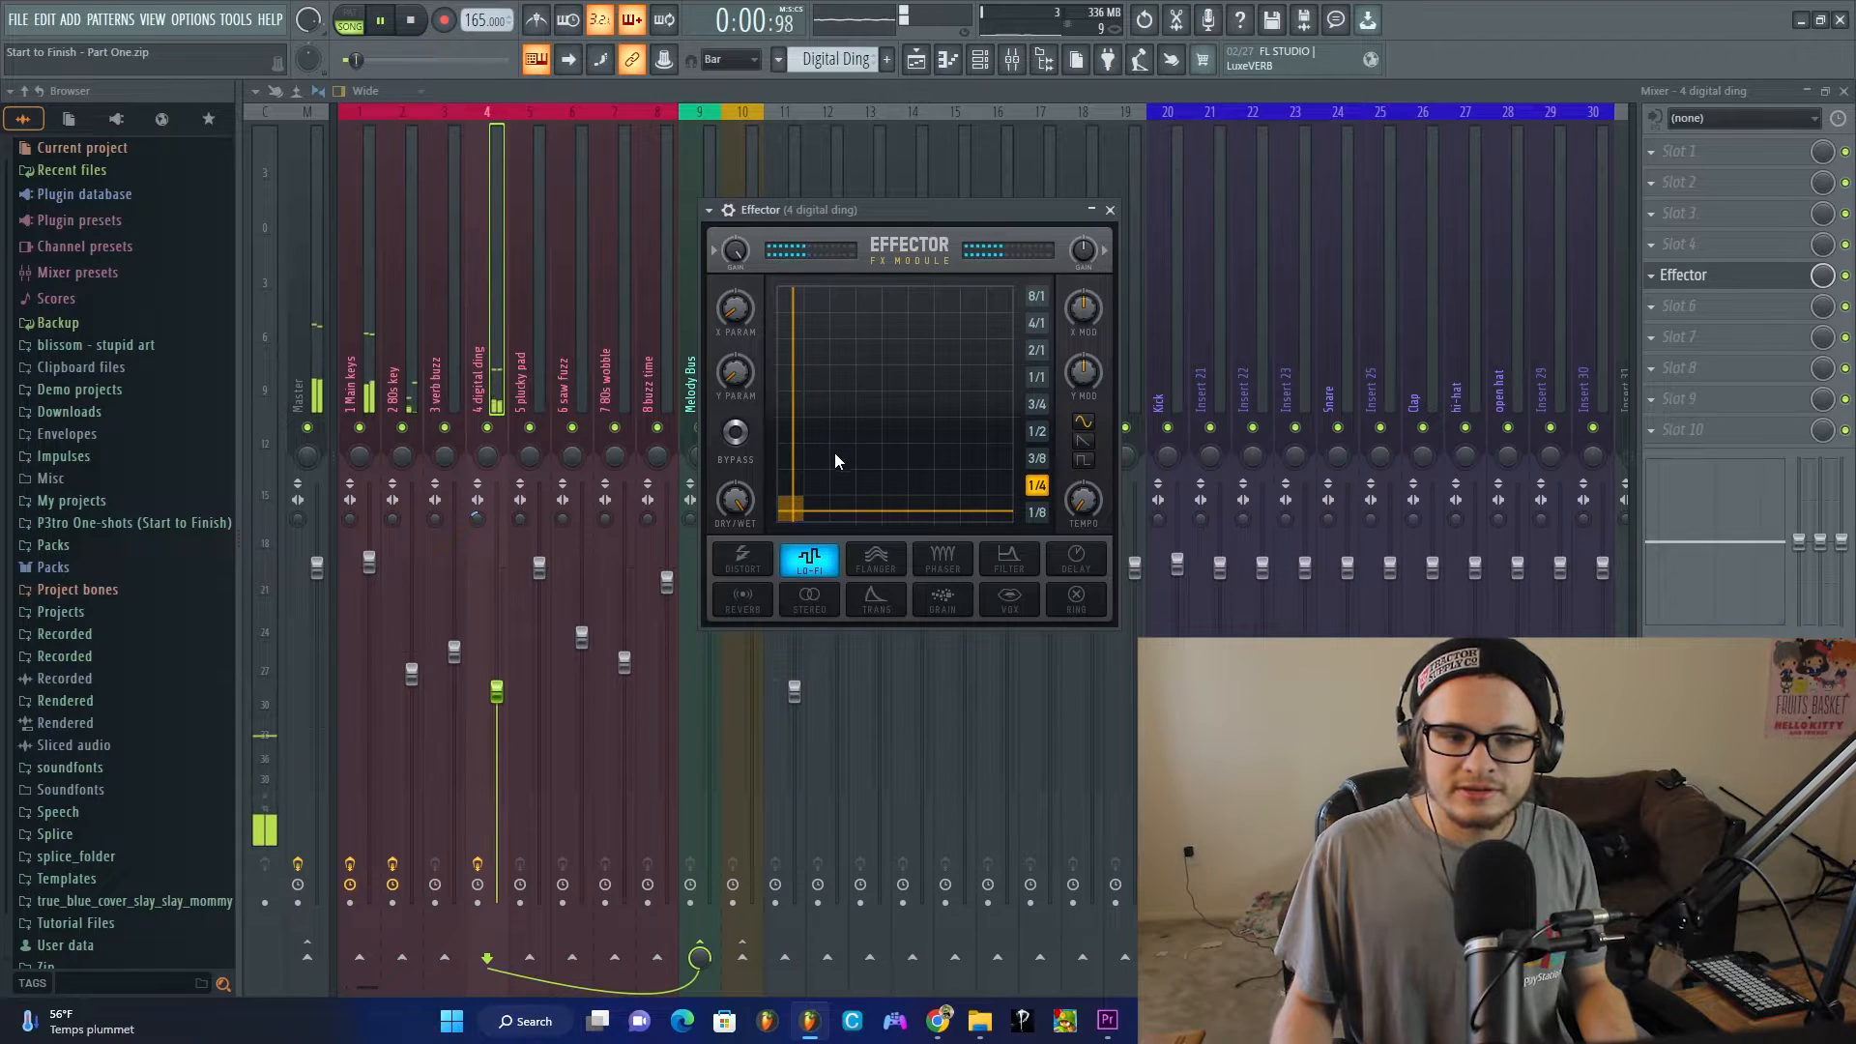
{"action": "key", "text": "Escape"}
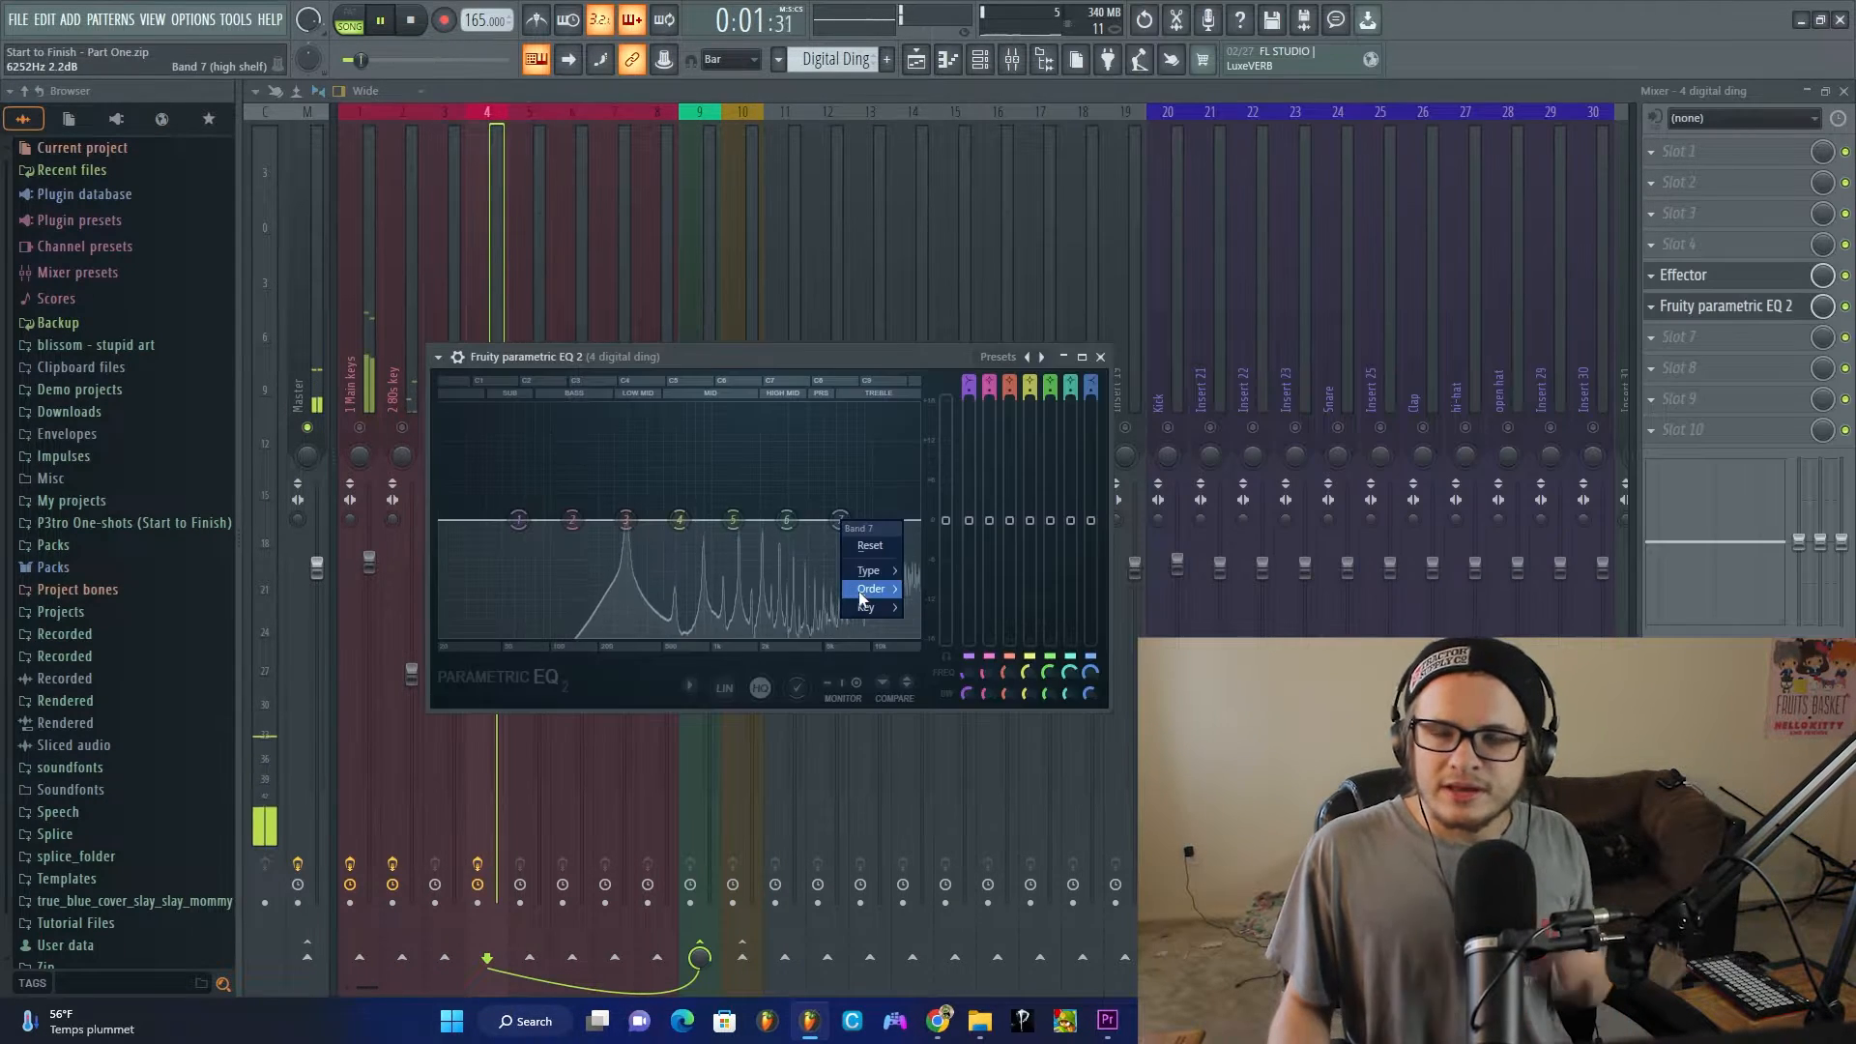
Step: In slot 6's Fruity parametric EQ 2, set bands 7 and 1 to Steep 8, cutting highs about 13 dB near 5 kHz and rolling off lows
{"action": "mouse_move", "coordinate": [865, 592]}
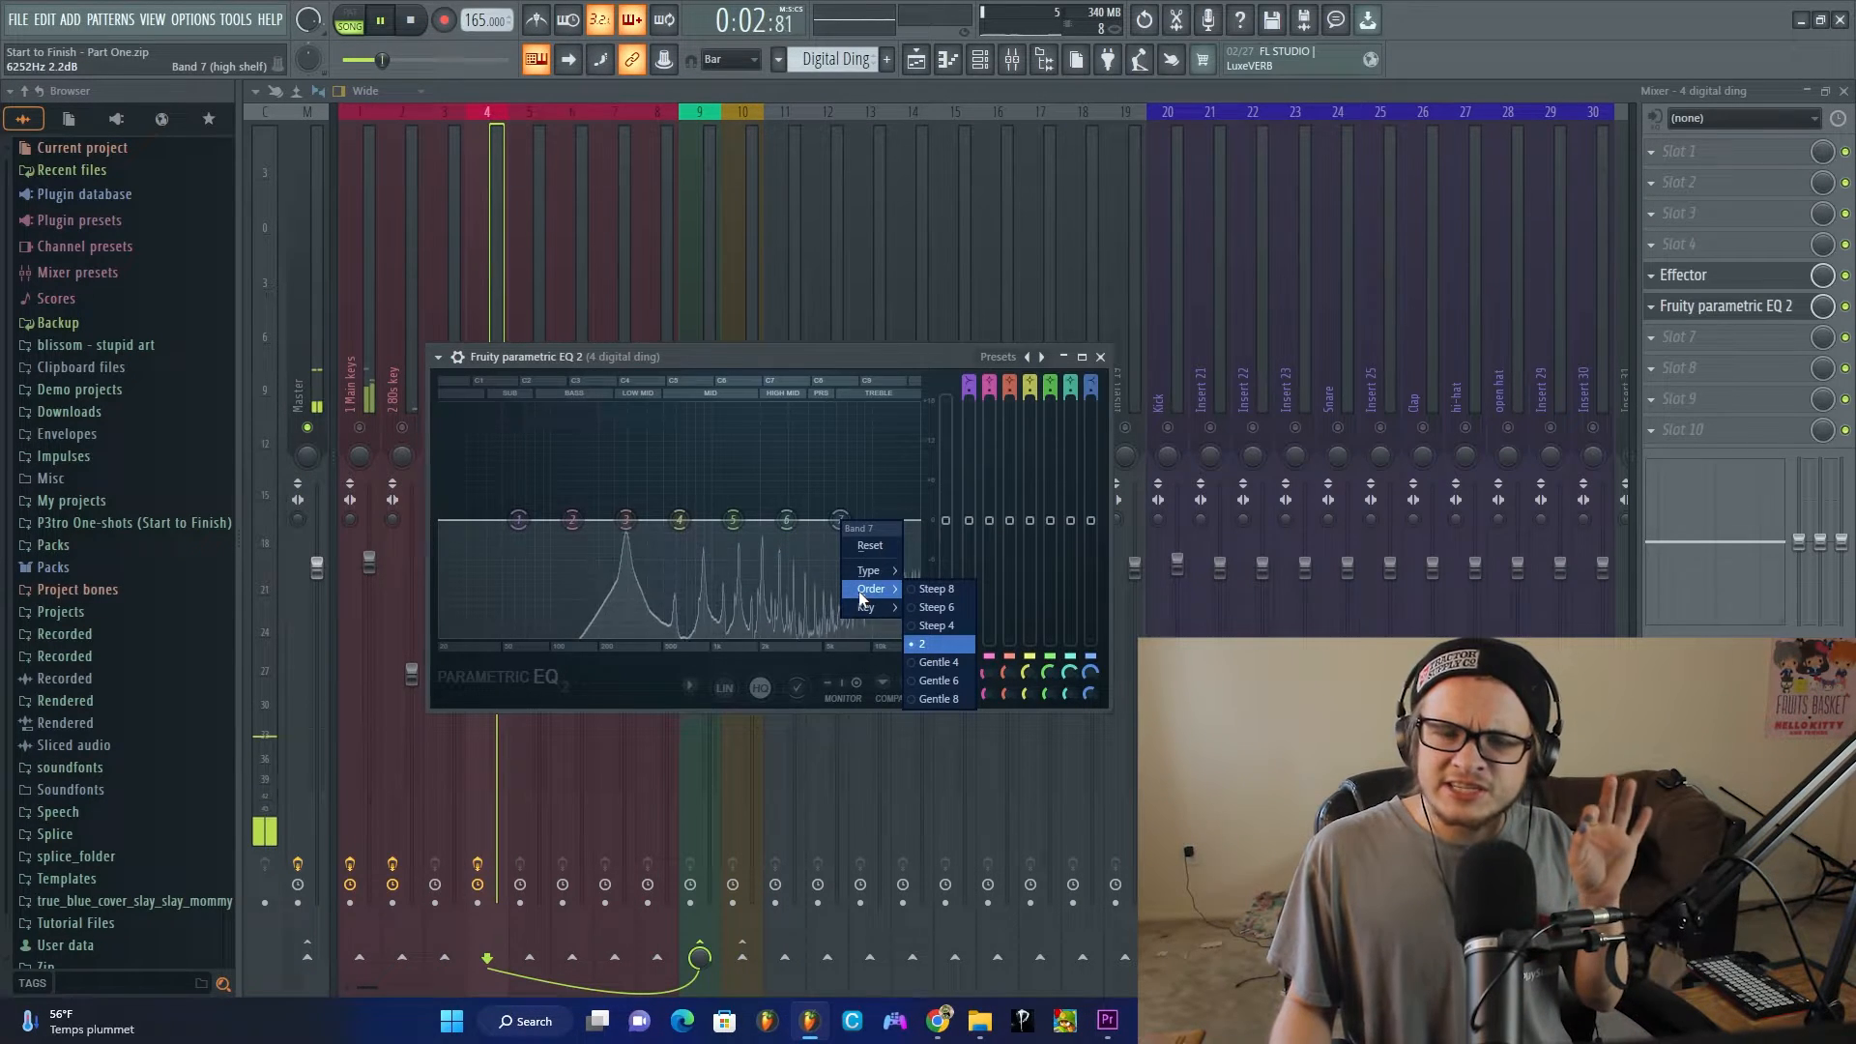
{"action": "left_click", "coordinate": [924, 592]}
{"action": "left_click_drag", "start_coordinate": [843, 521], "coordinate": [823, 606]}
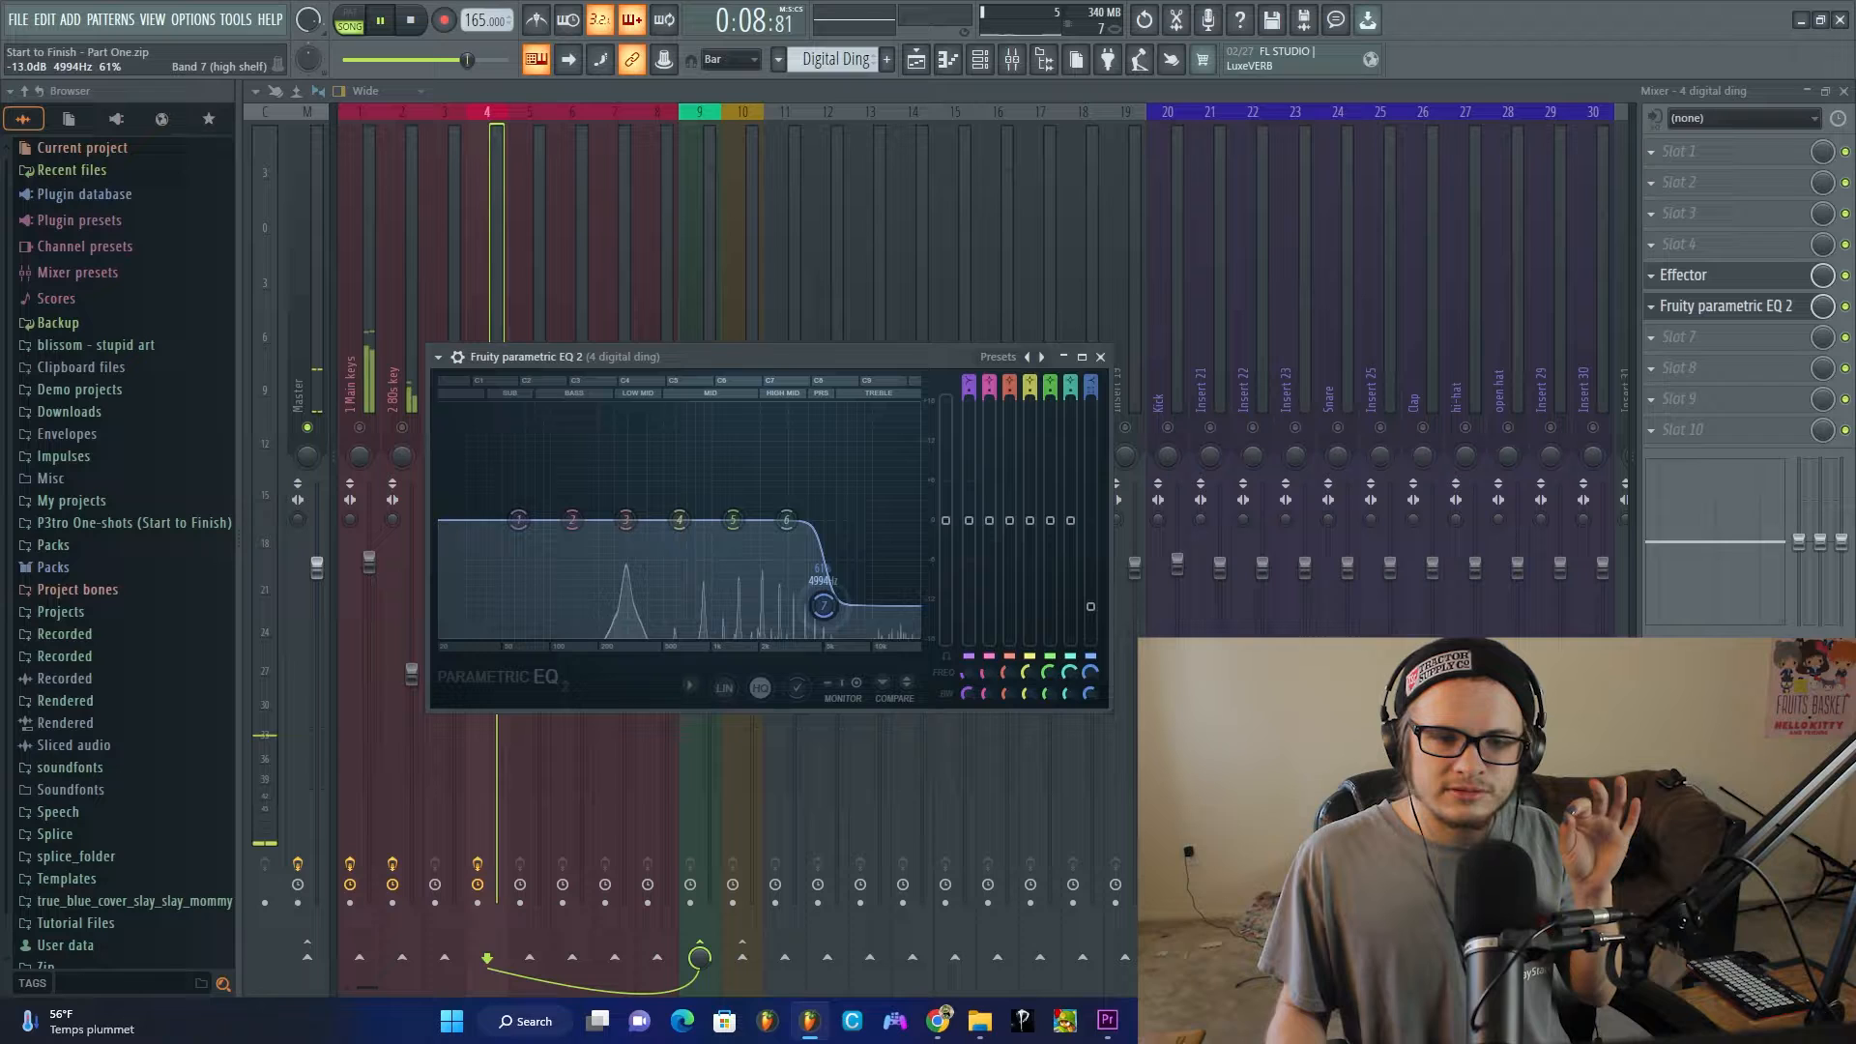
{"action": "right_click", "coordinate": [522, 520]}
{"action": "mouse_move", "coordinate": [555, 590]}
{"action": "left_click", "coordinate": [614, 592]}
{"action": "left_click_drag", "start_coordinate": [519, 521], "coordinate": [566, 632]}
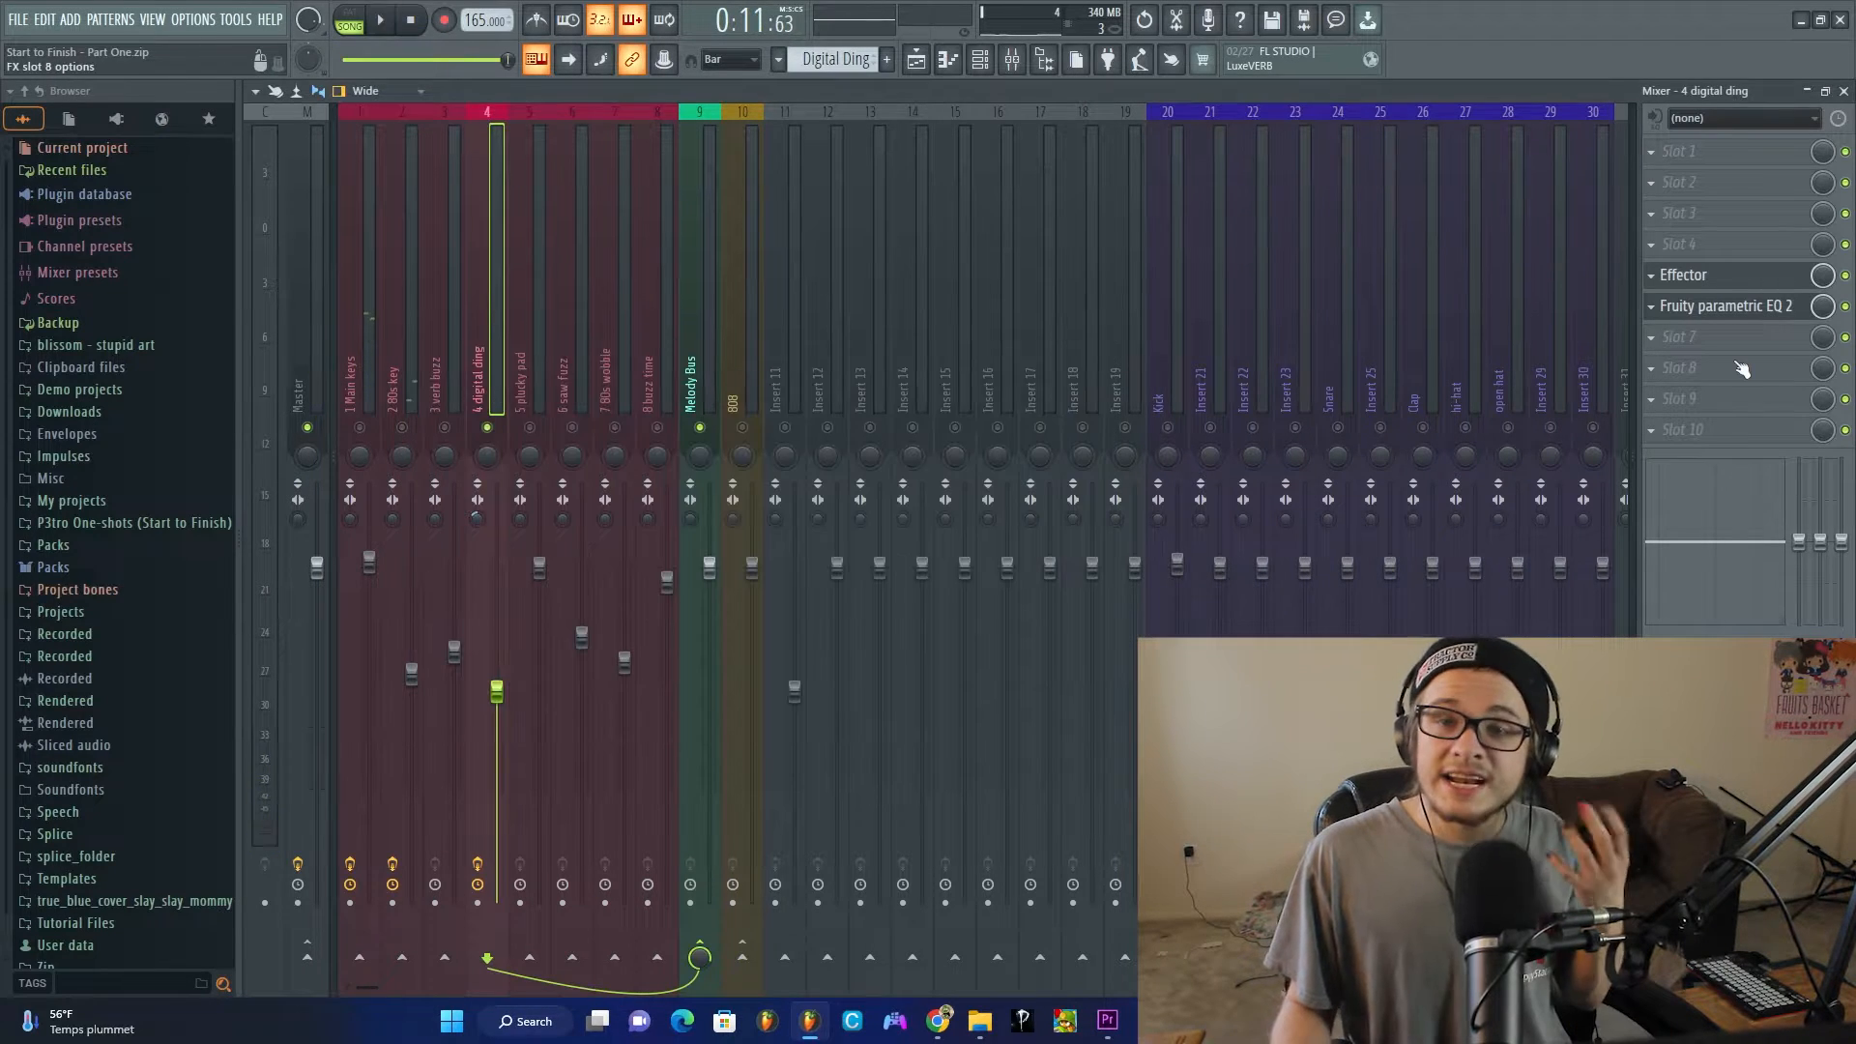
Step: Add Fruity Fast Dist to slot 8 of the 4 digital ding track and set its mix level to about 44% during playback
{"action": "left_click", "coordinate": [1736, 367]}
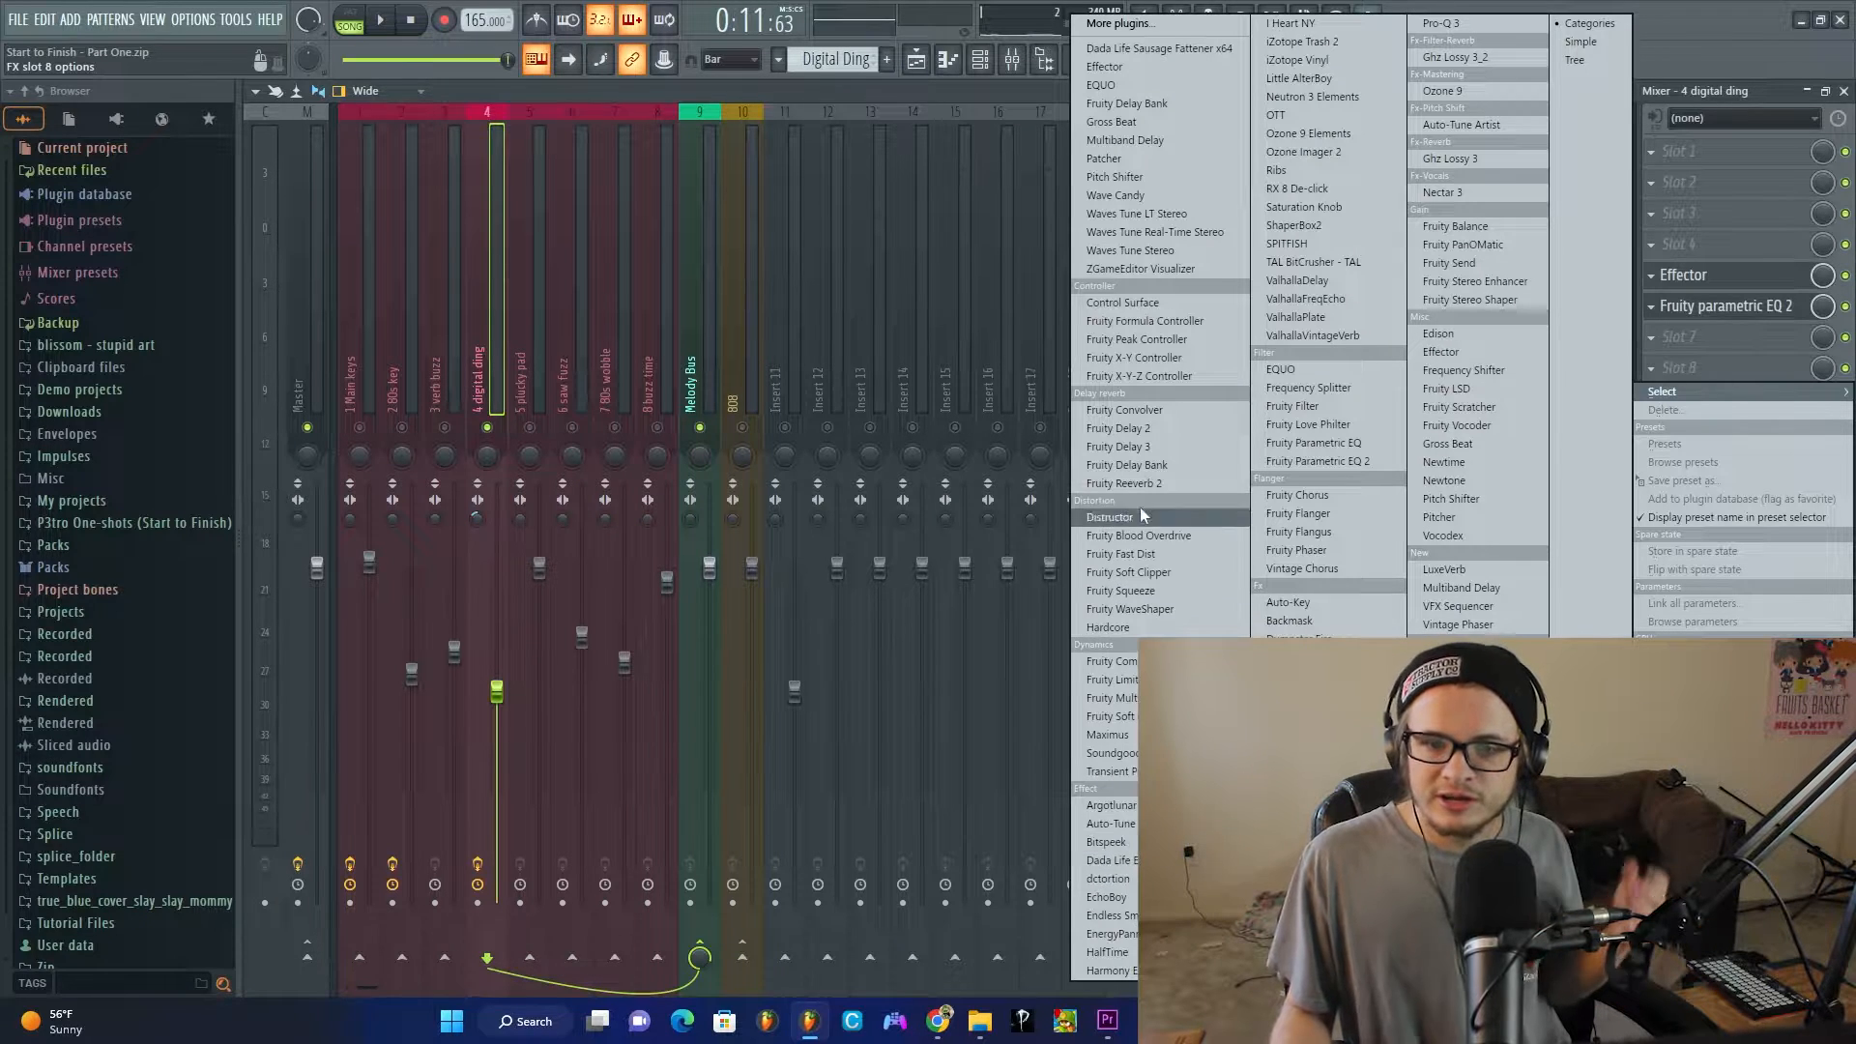
{"action": "left_click", "coordinate": [1191, 554]}
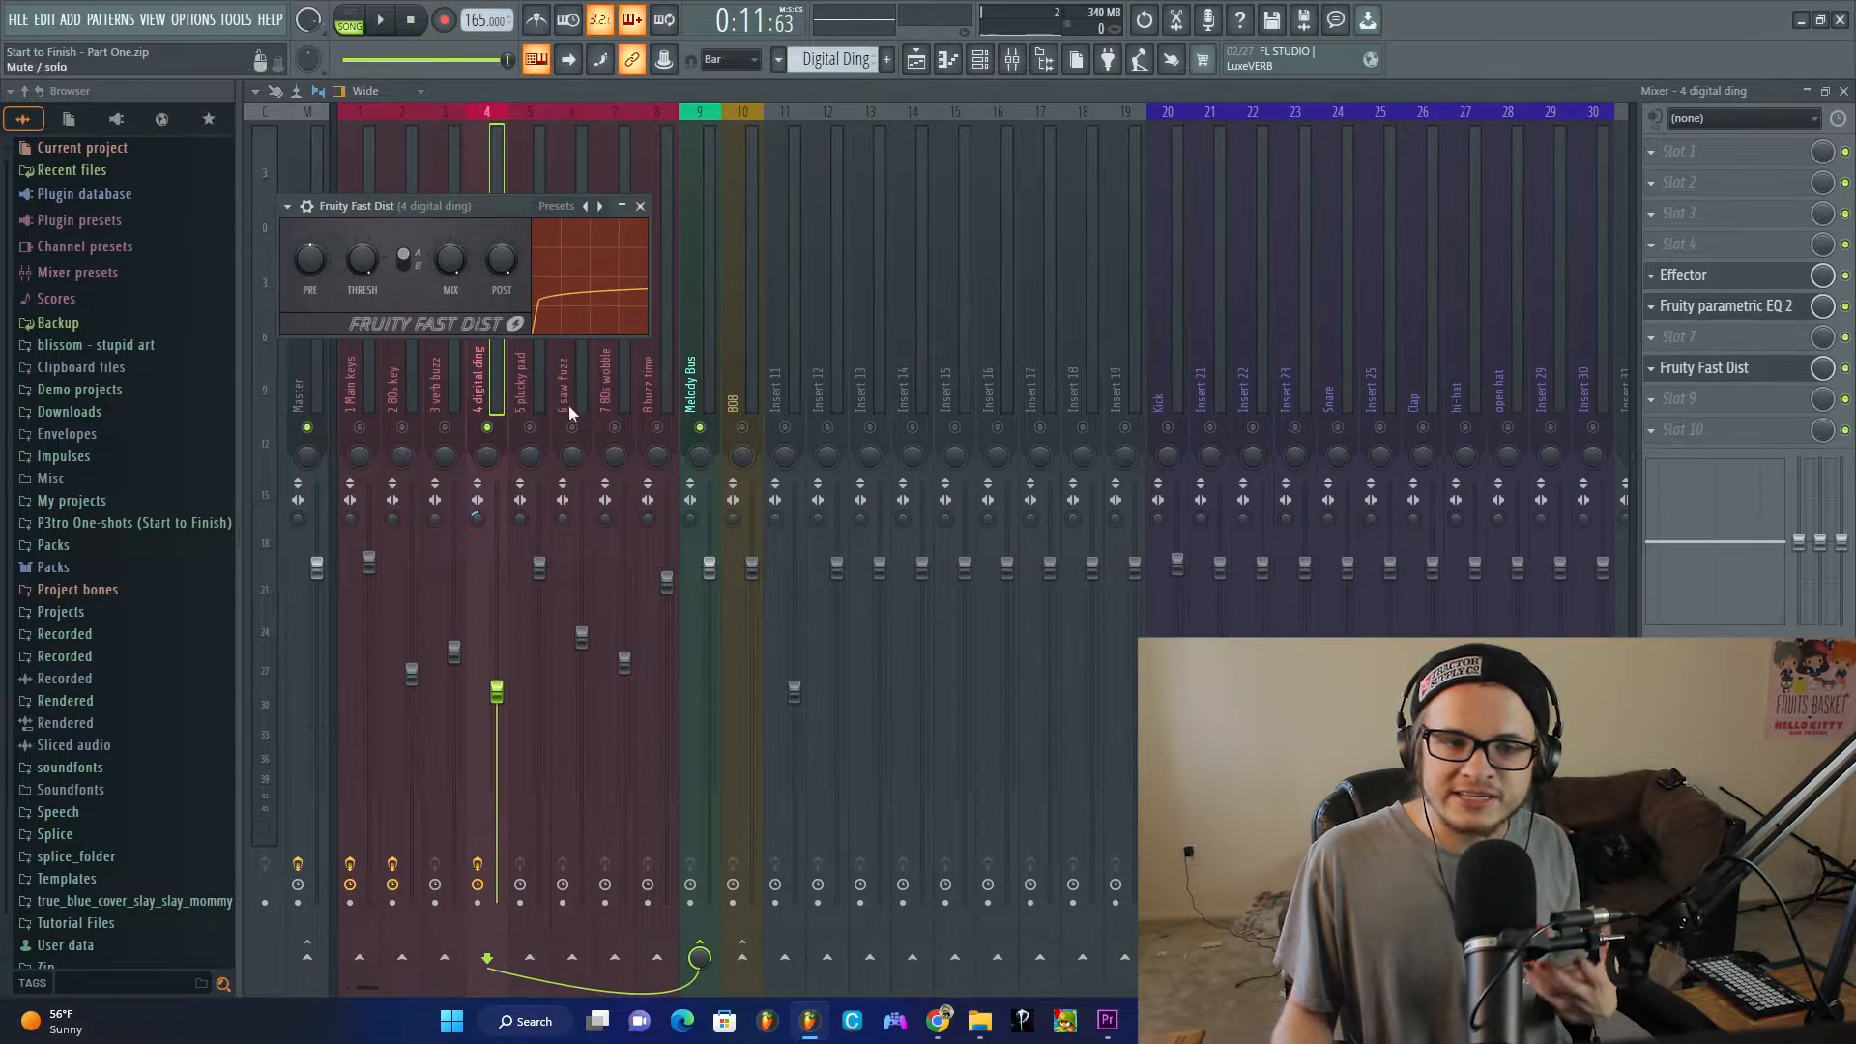
{"action": "key", "text": "space"}
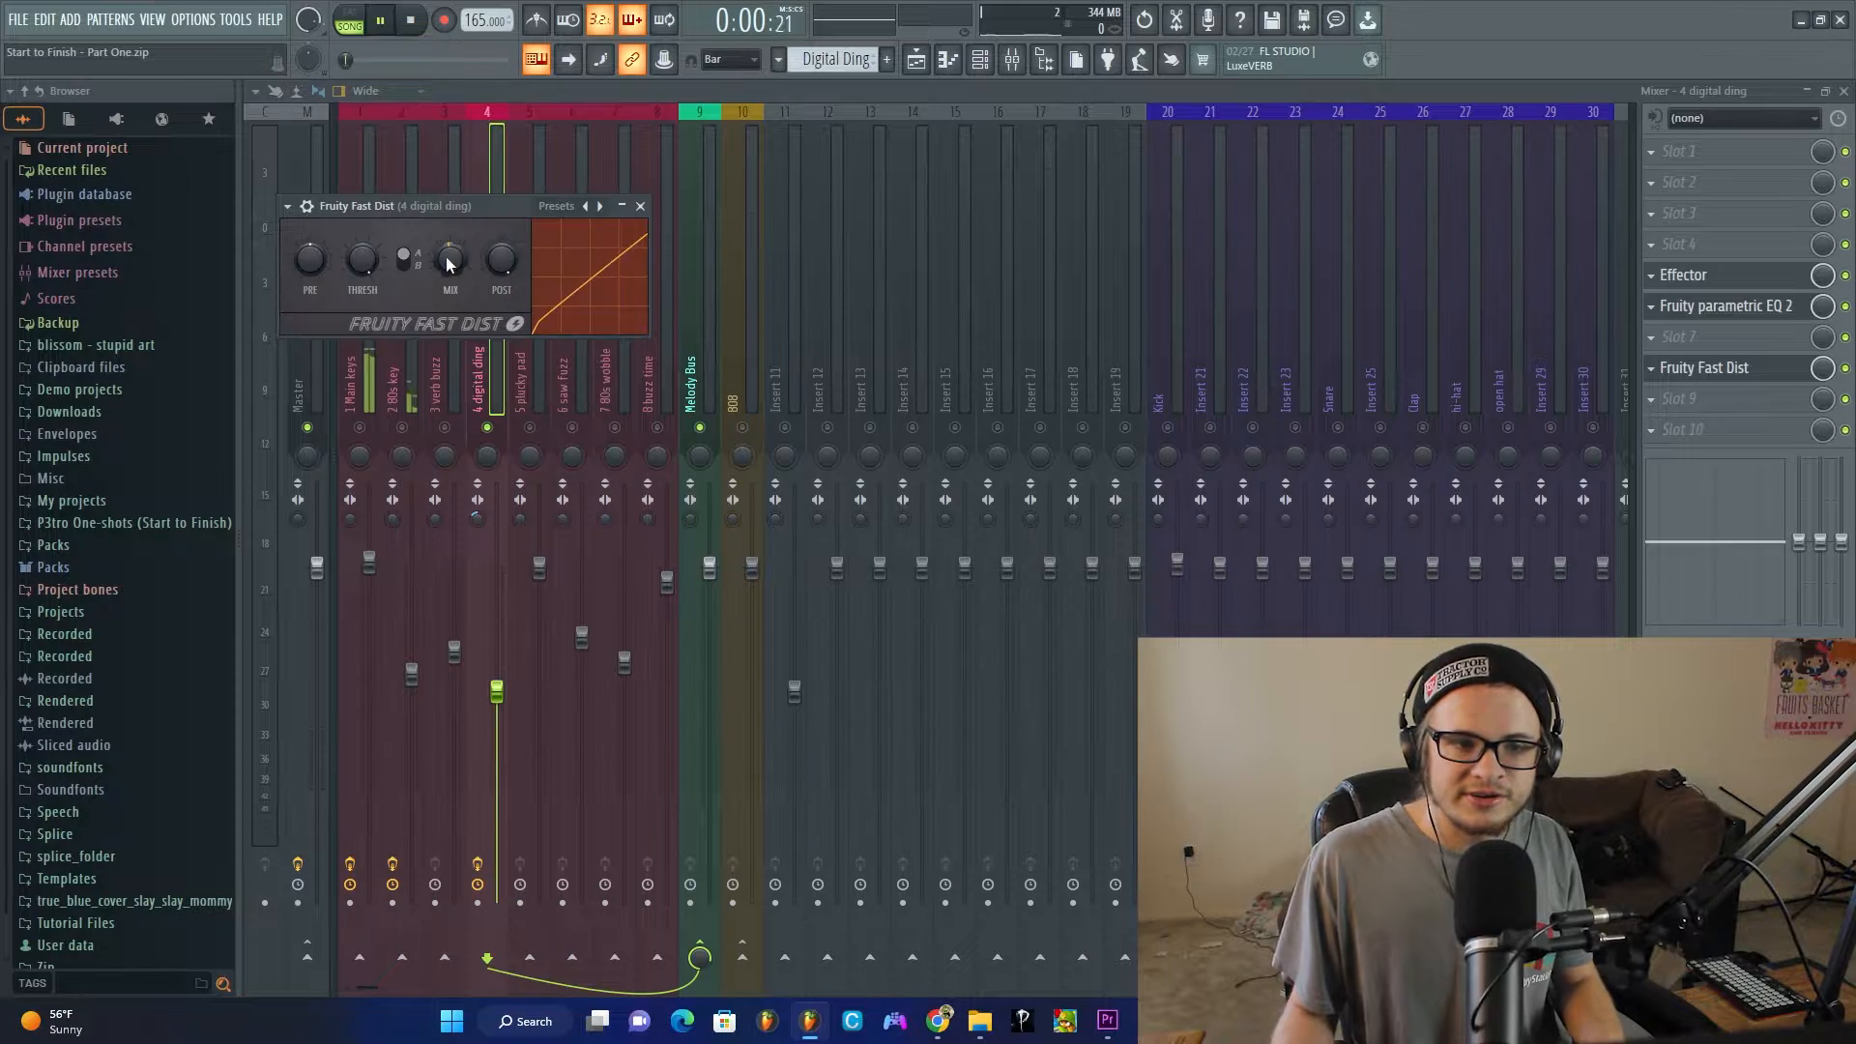
{"action": "mouse_move", "coordinate": [445, 263]}
{"action": "left_mouse_down"}
{"action": "mouse_move", "coordinate": [445, 167]}
{"action": "mouse_move", "coordinate": [445, 228]}
{"action": "left_mouse_up"}
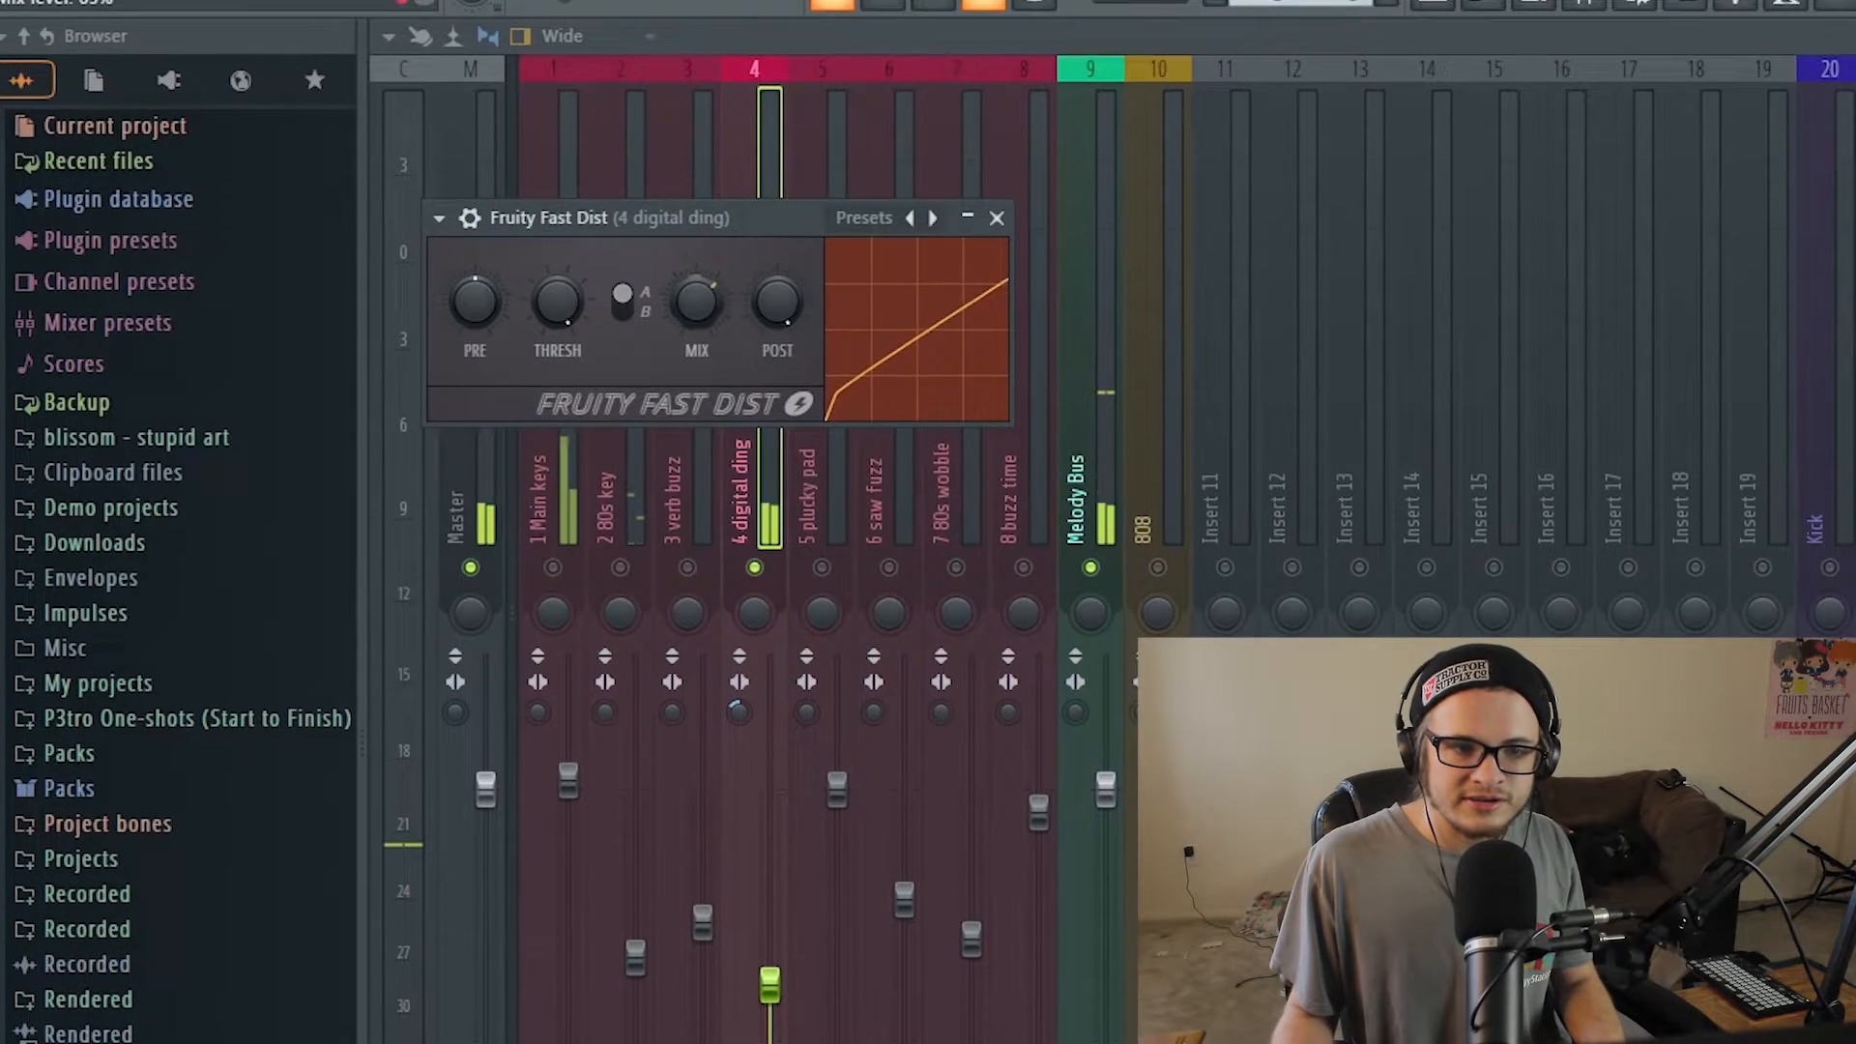
{"action": "left_click_drag", "start_coordinate": [696, 302], "coordinate": [696, 334]}
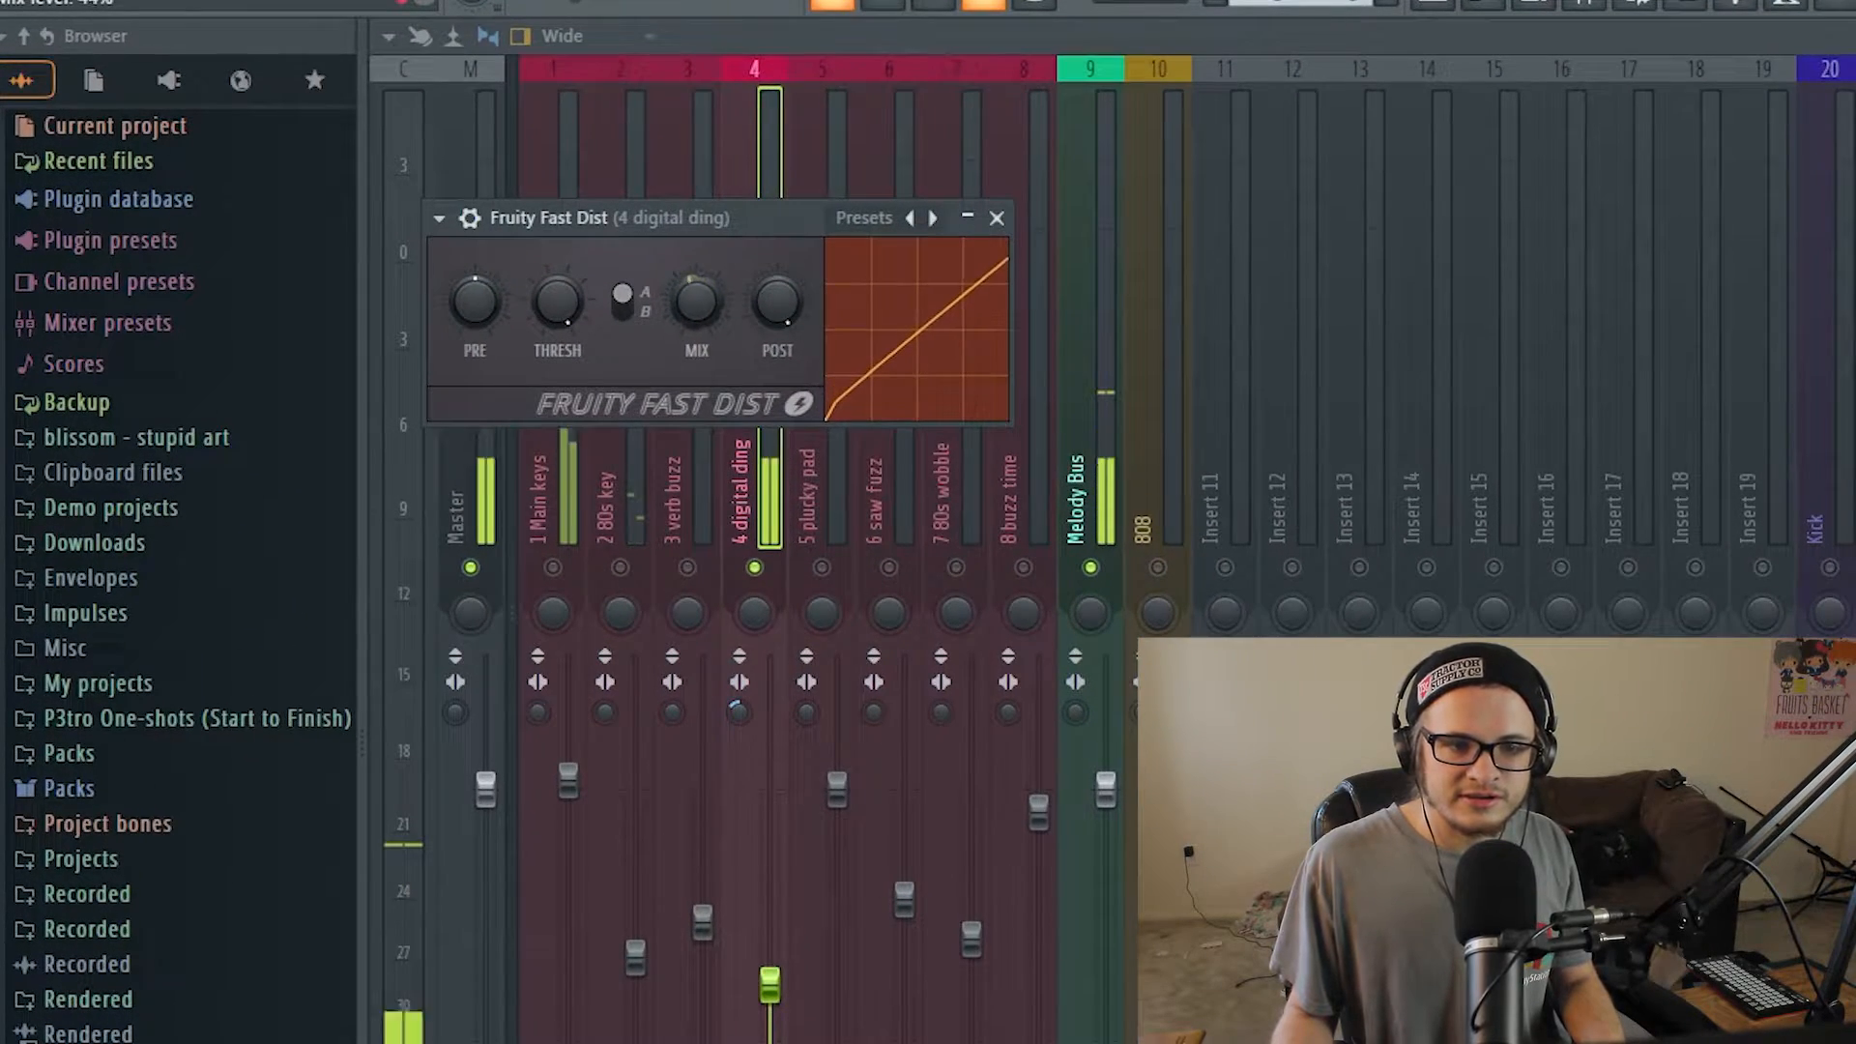
Step: Add a second Fruity parametric EQ 2 in slot 9 of the 4 digital ding track and lower its band 7
{"action": "left_click", "coordinate": [1855, 281]}
{"action": "left_click", "coordinate": [1855, 542]}
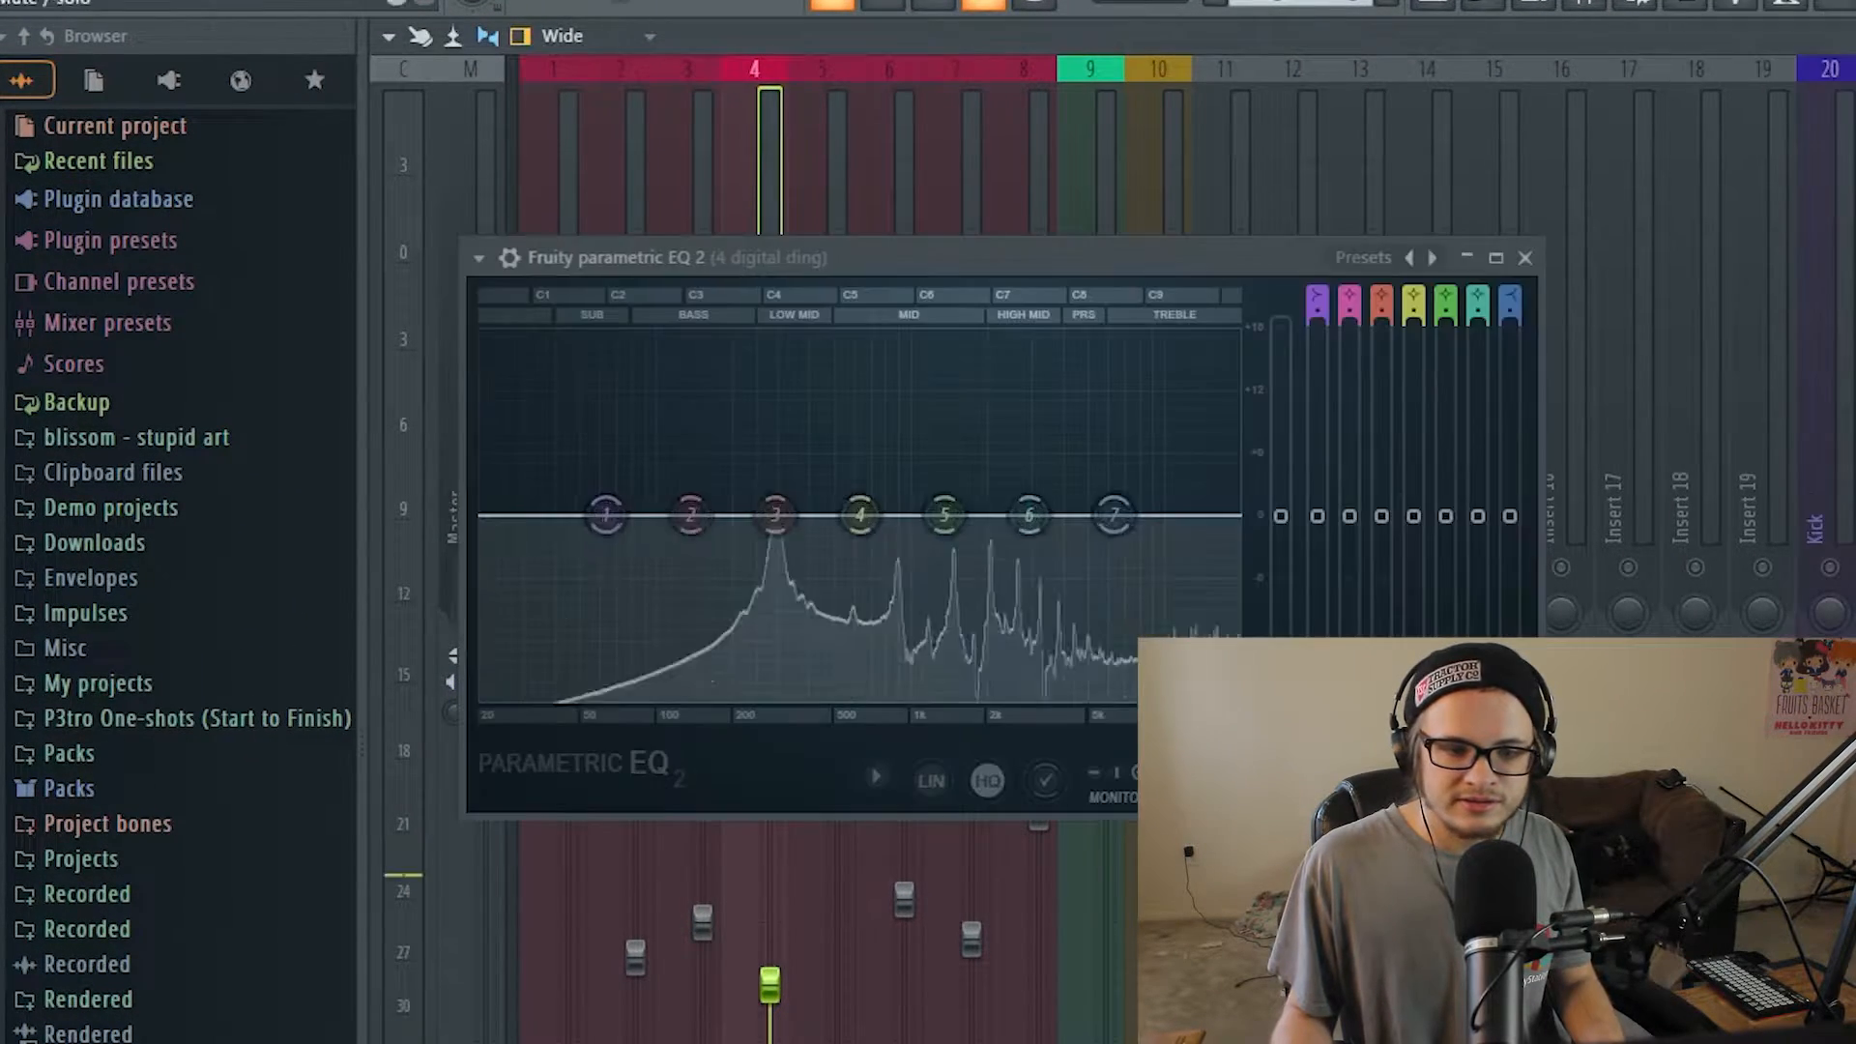
{"action": "left_click_drag", "start_coordinate": [1114, 515], "coordinate": [1150, 698]}
Step: Open the 4 digital ding channel's volume envelope and adjust its release and decay while listening
{"action": "left_click", "coordinate": [1566, 5]}
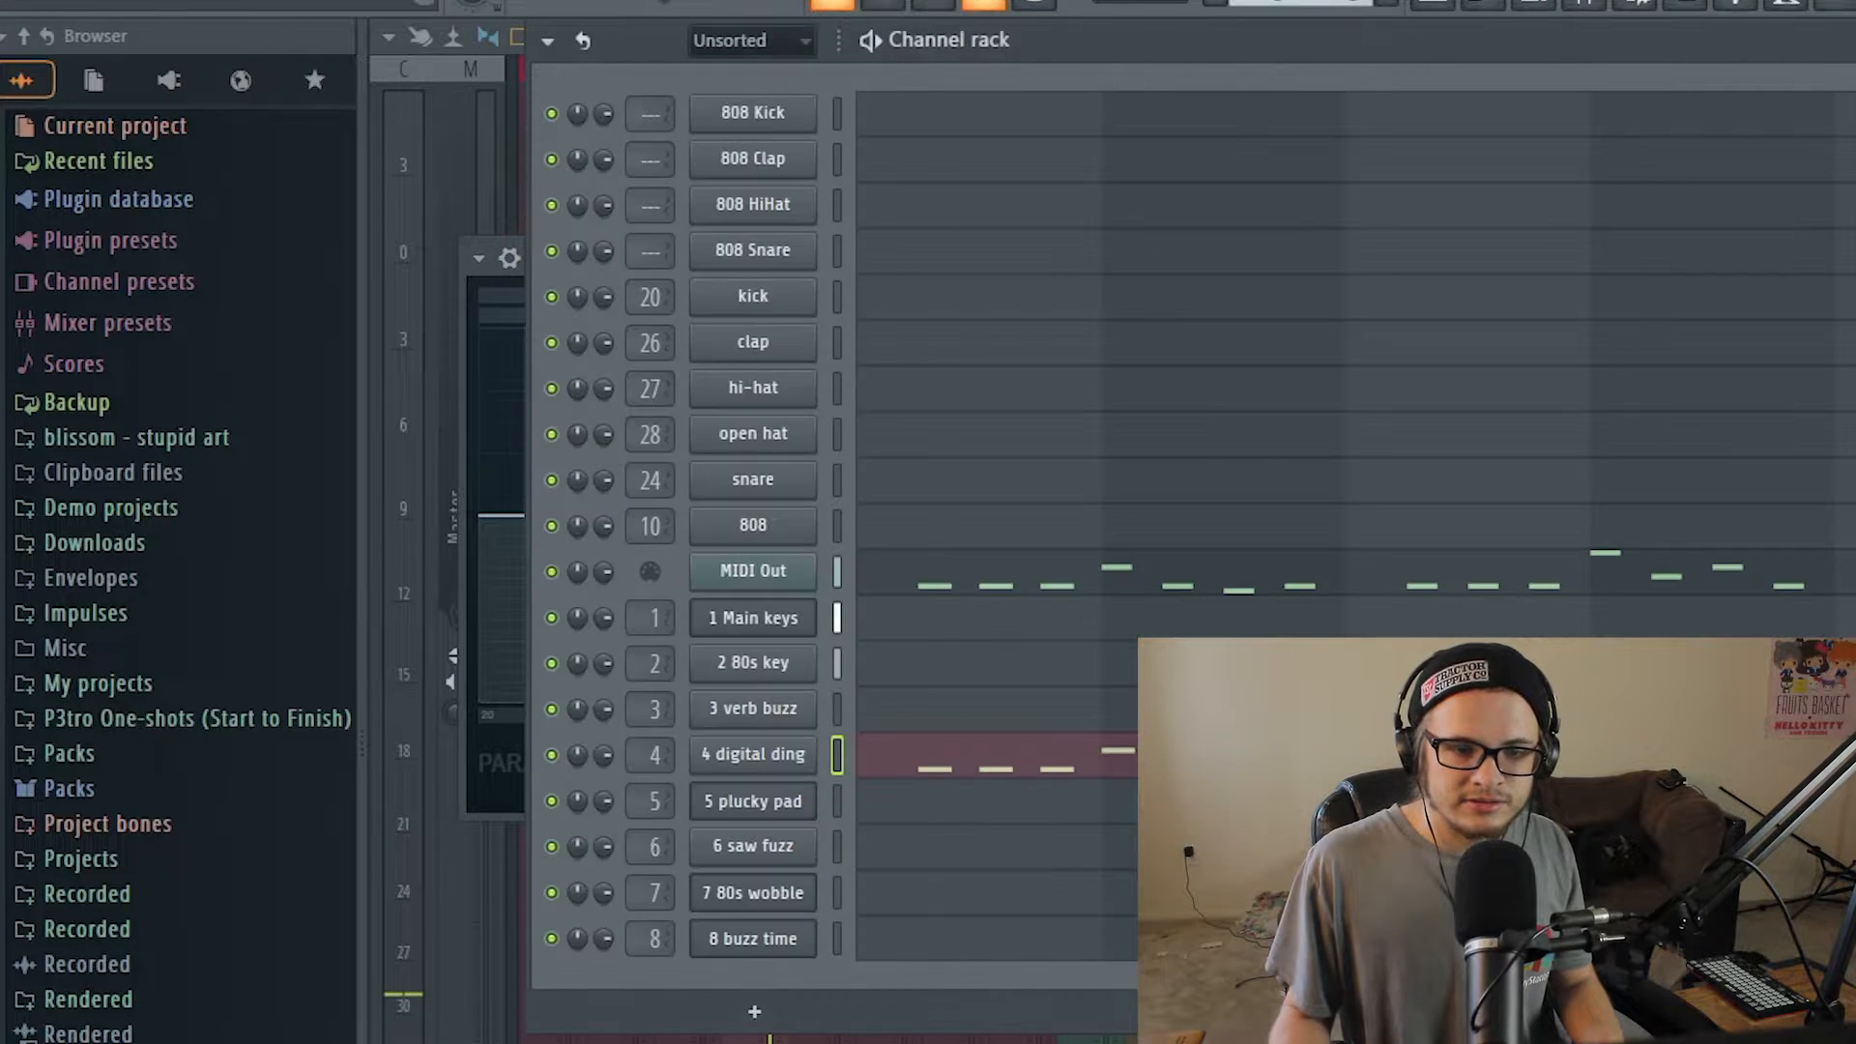
{"action": "left_click", "coordinate": [764, 759]}
{"action": "left_click", "coordinate": [964, 216]}
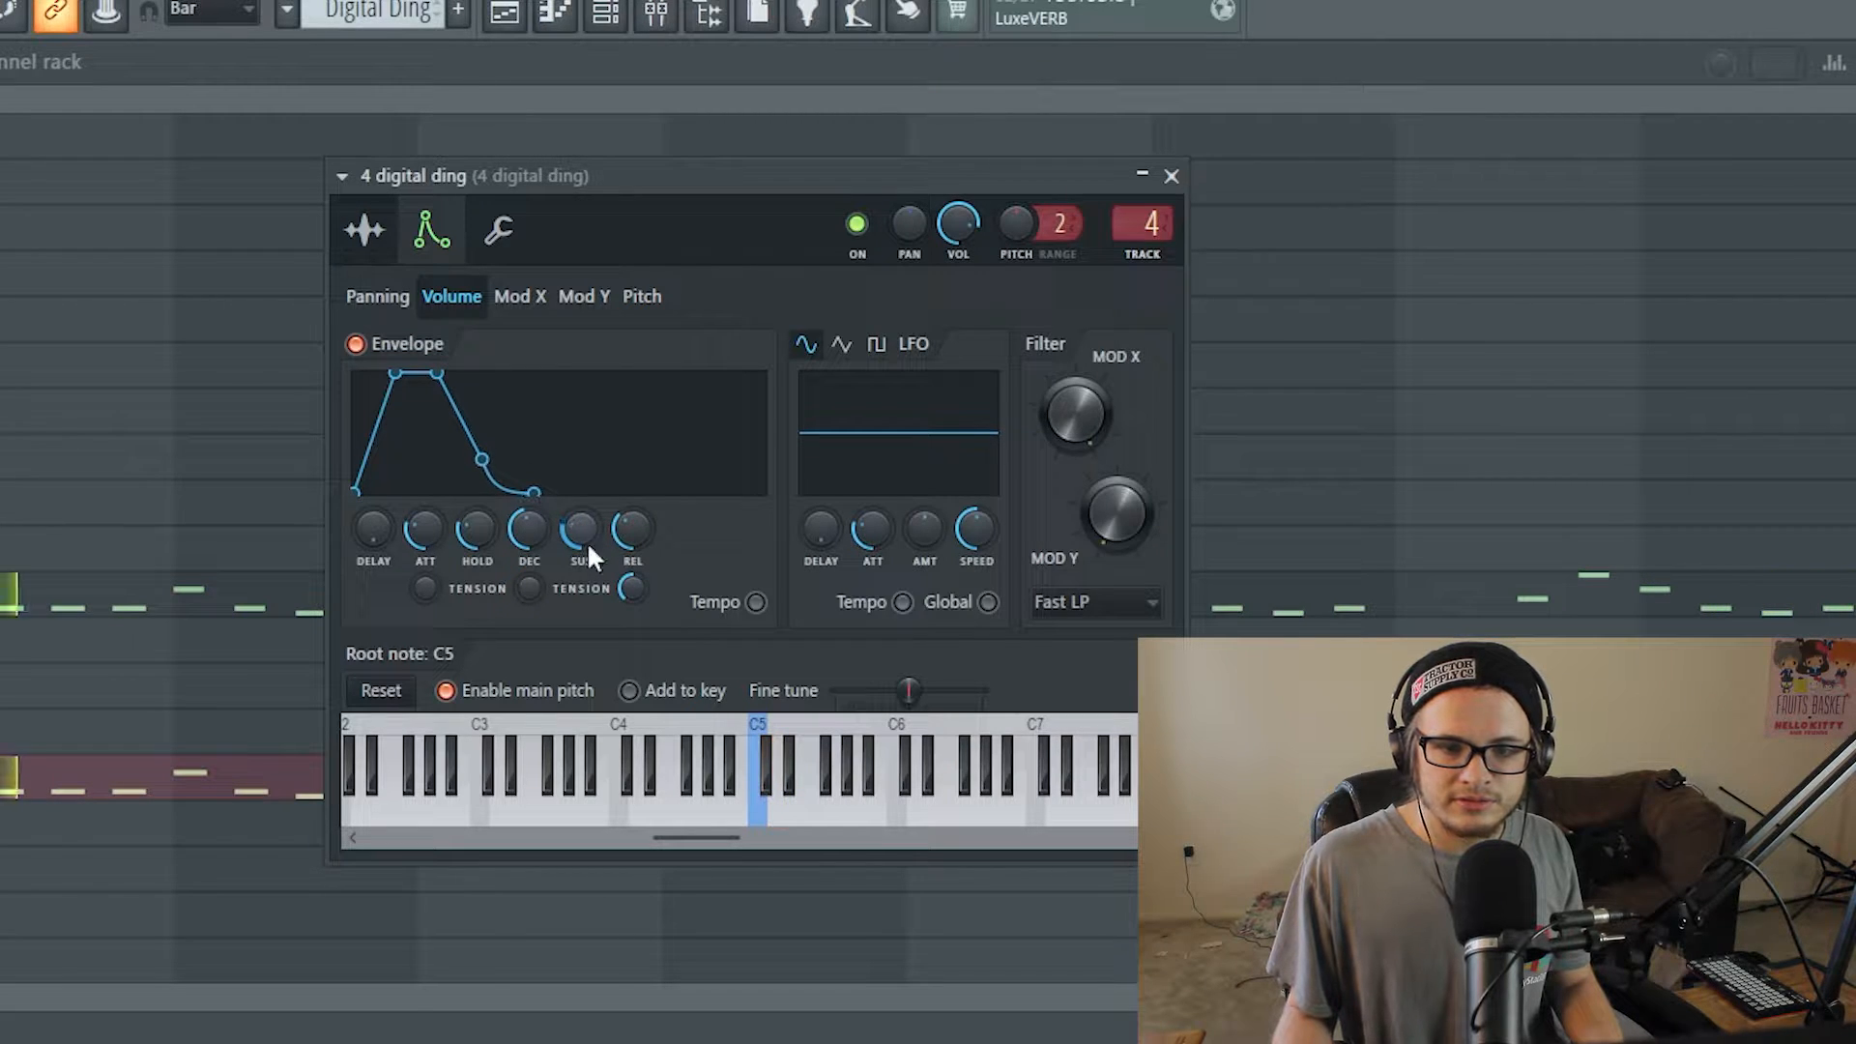
{"action": "left_click_drag", "start_coordinate": [642, 520], "coordinate": [642, 535]}
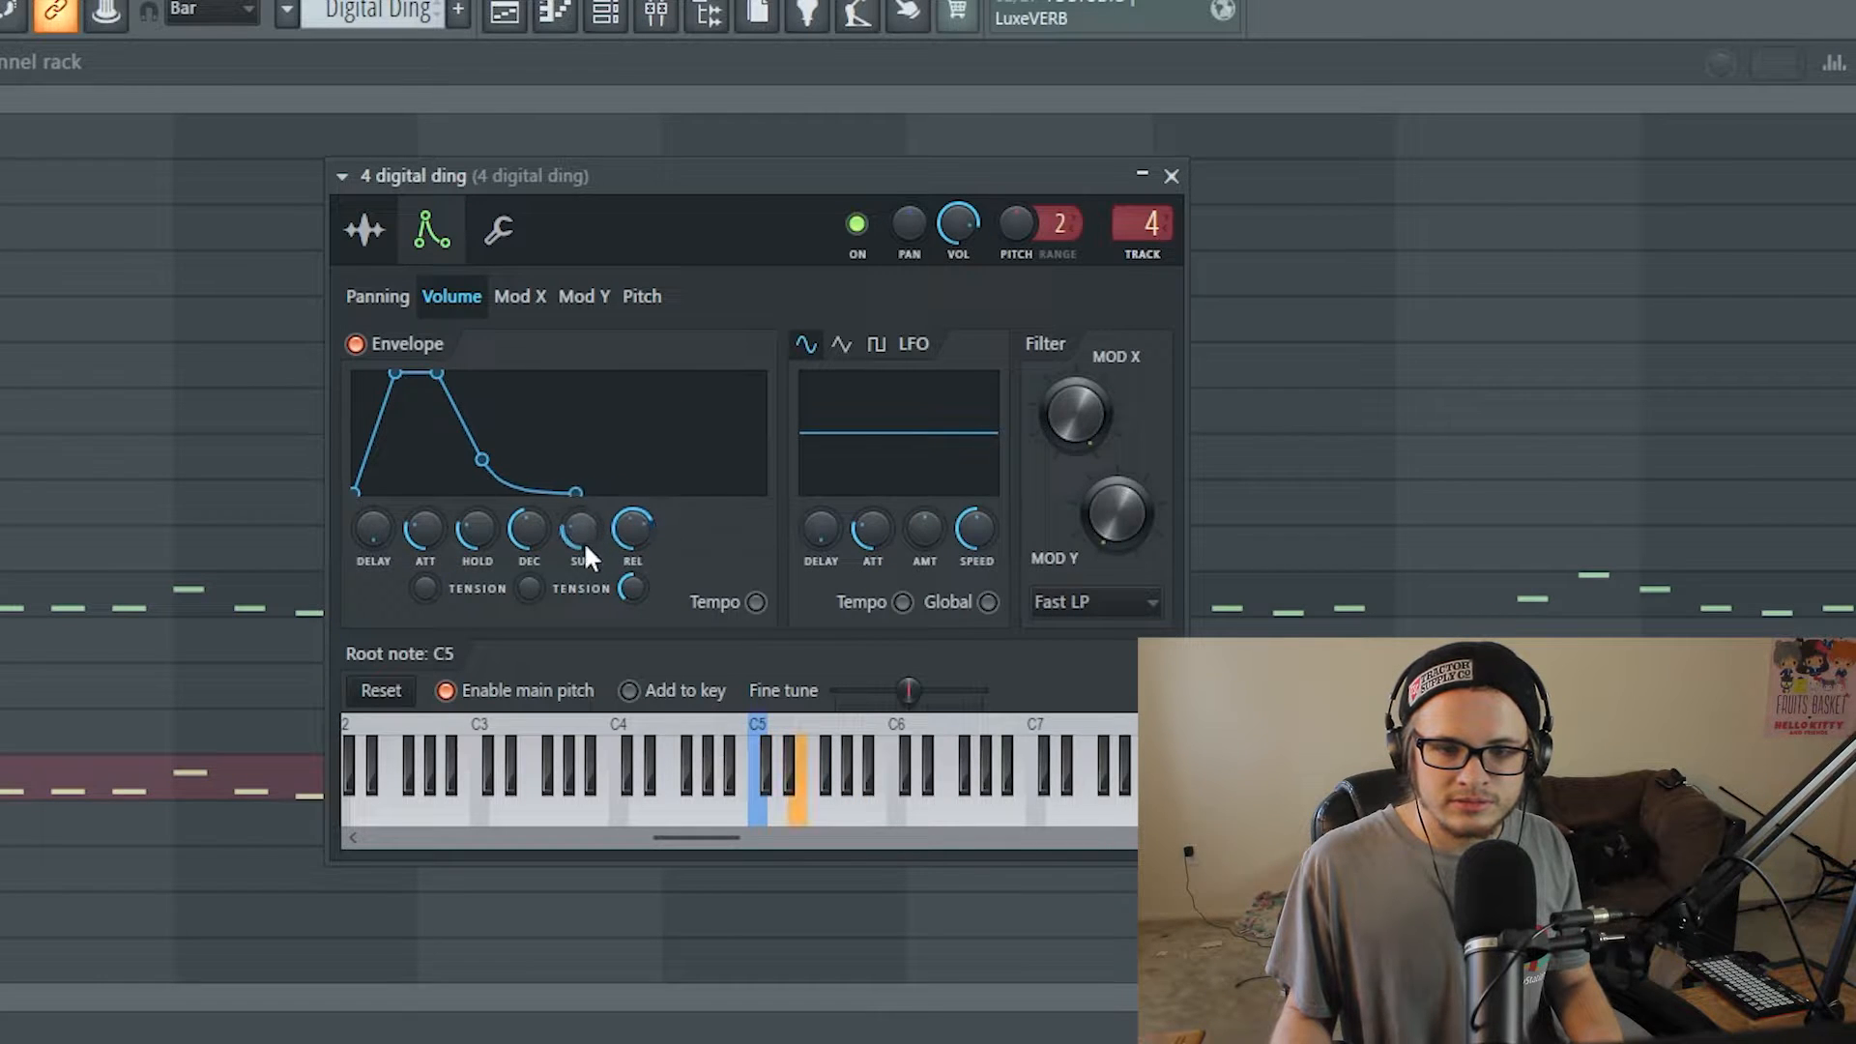
{"action": "left_click_drag", "start_coordinate": [528, 528], "coordinate": [531, 542]}
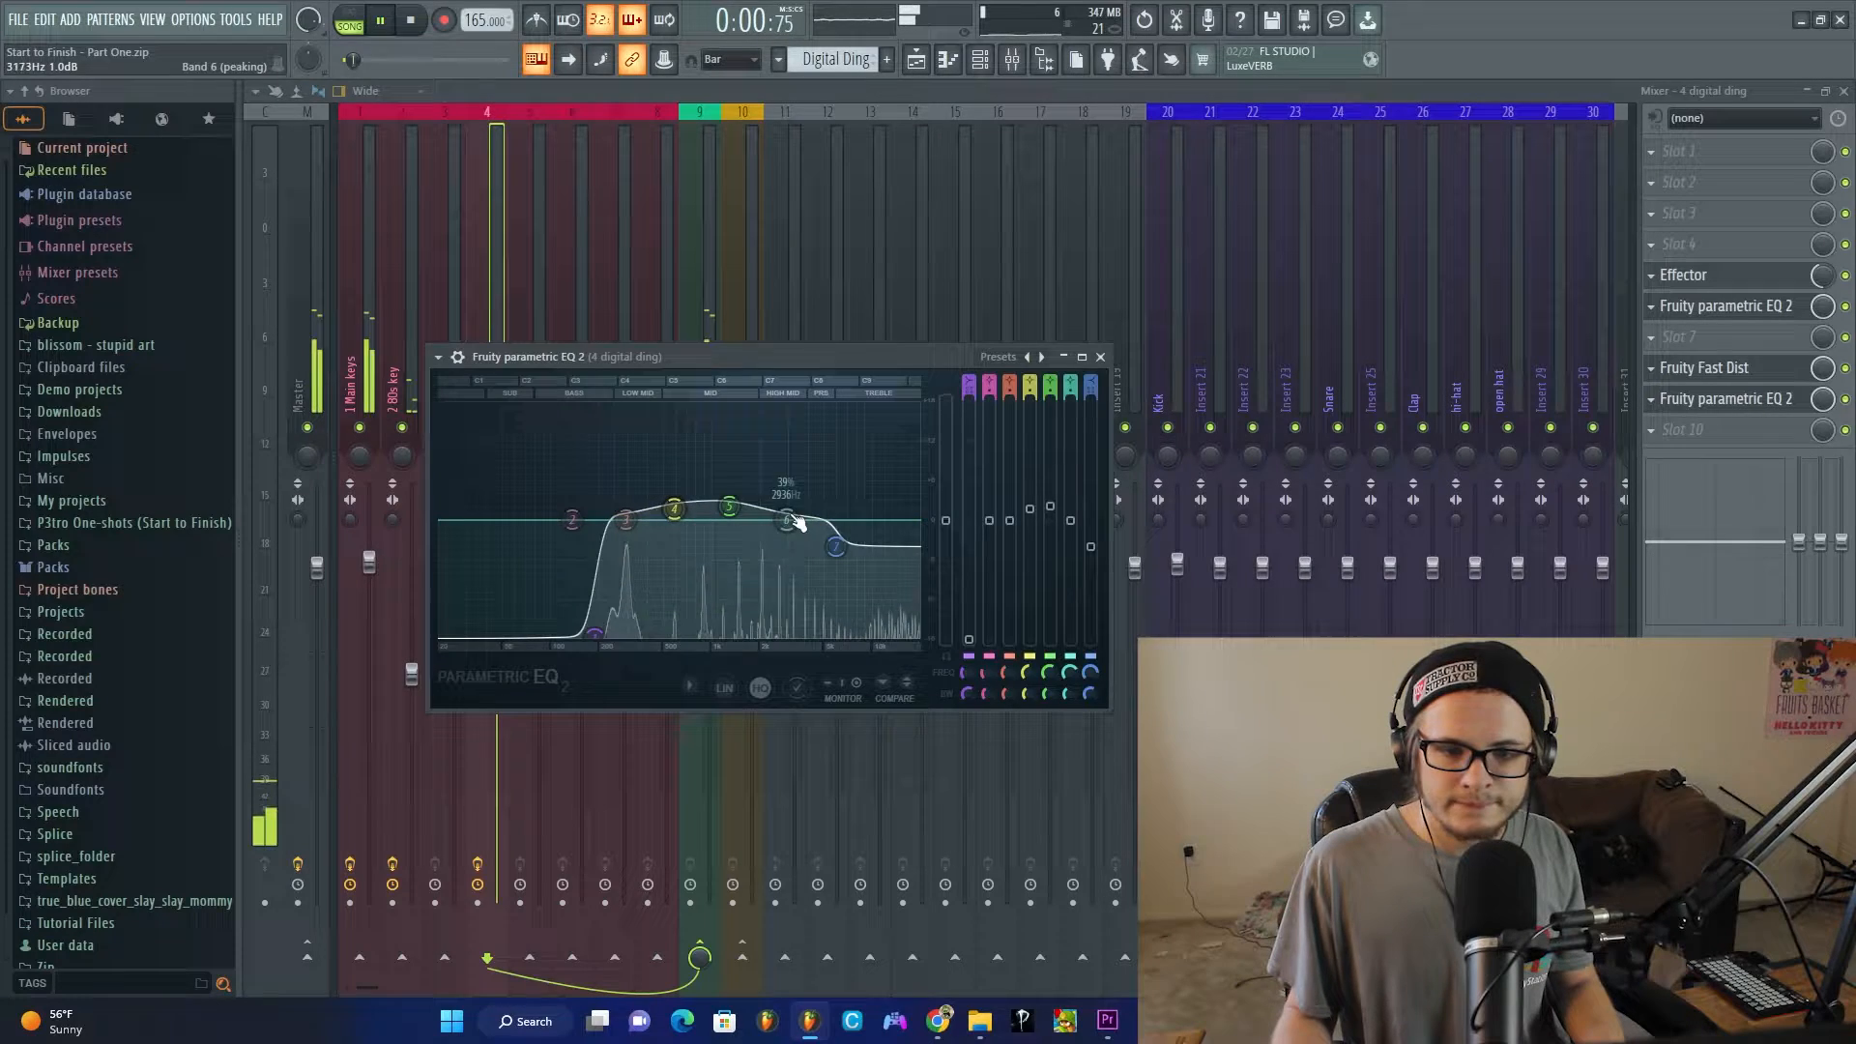
Step: Raise peaking band 6 slightly near 3 kHz in the second EQ of 4 digital ding, check the effects, and return to the playlist
{"action": "left_click_drag", "start_coordinate": [797, 522], "coordinate": [802, 511]}
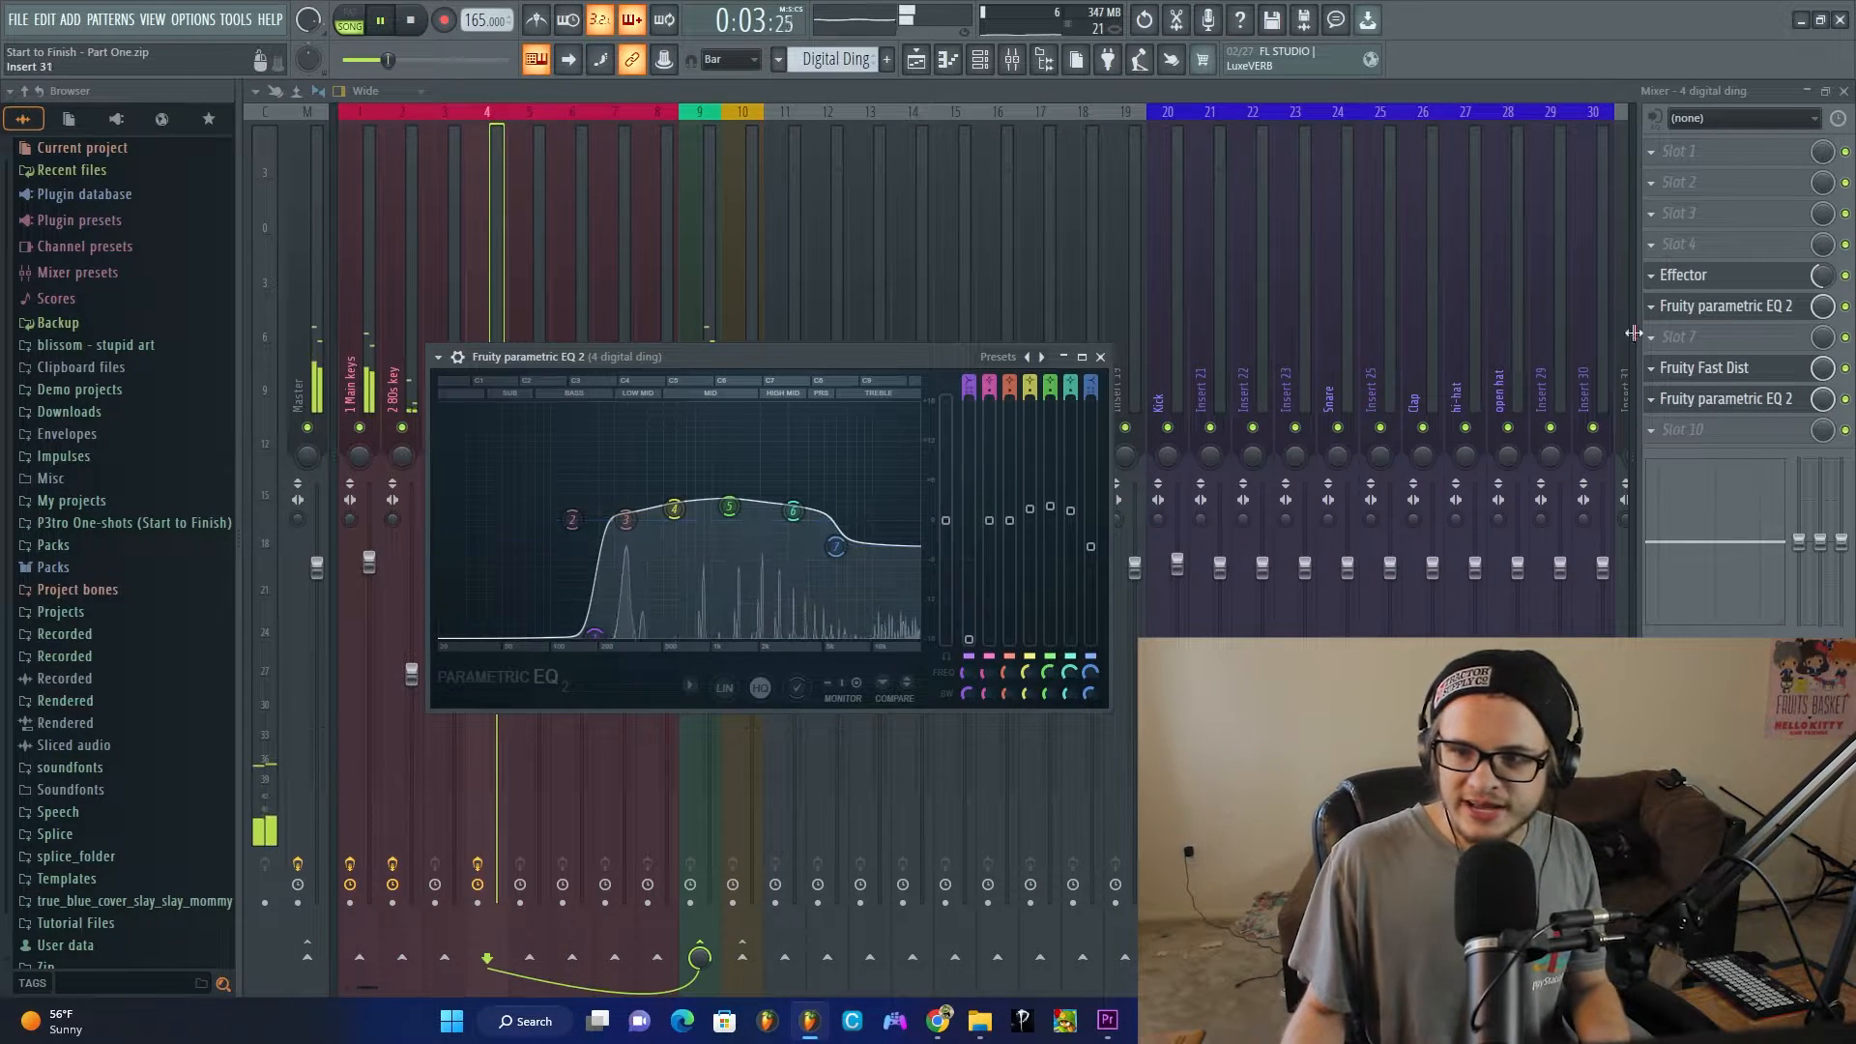
{"action": "left_click", "coordinate": [1752, 404]}
{"action": "left_click", "coordinate": [1748, 376]}
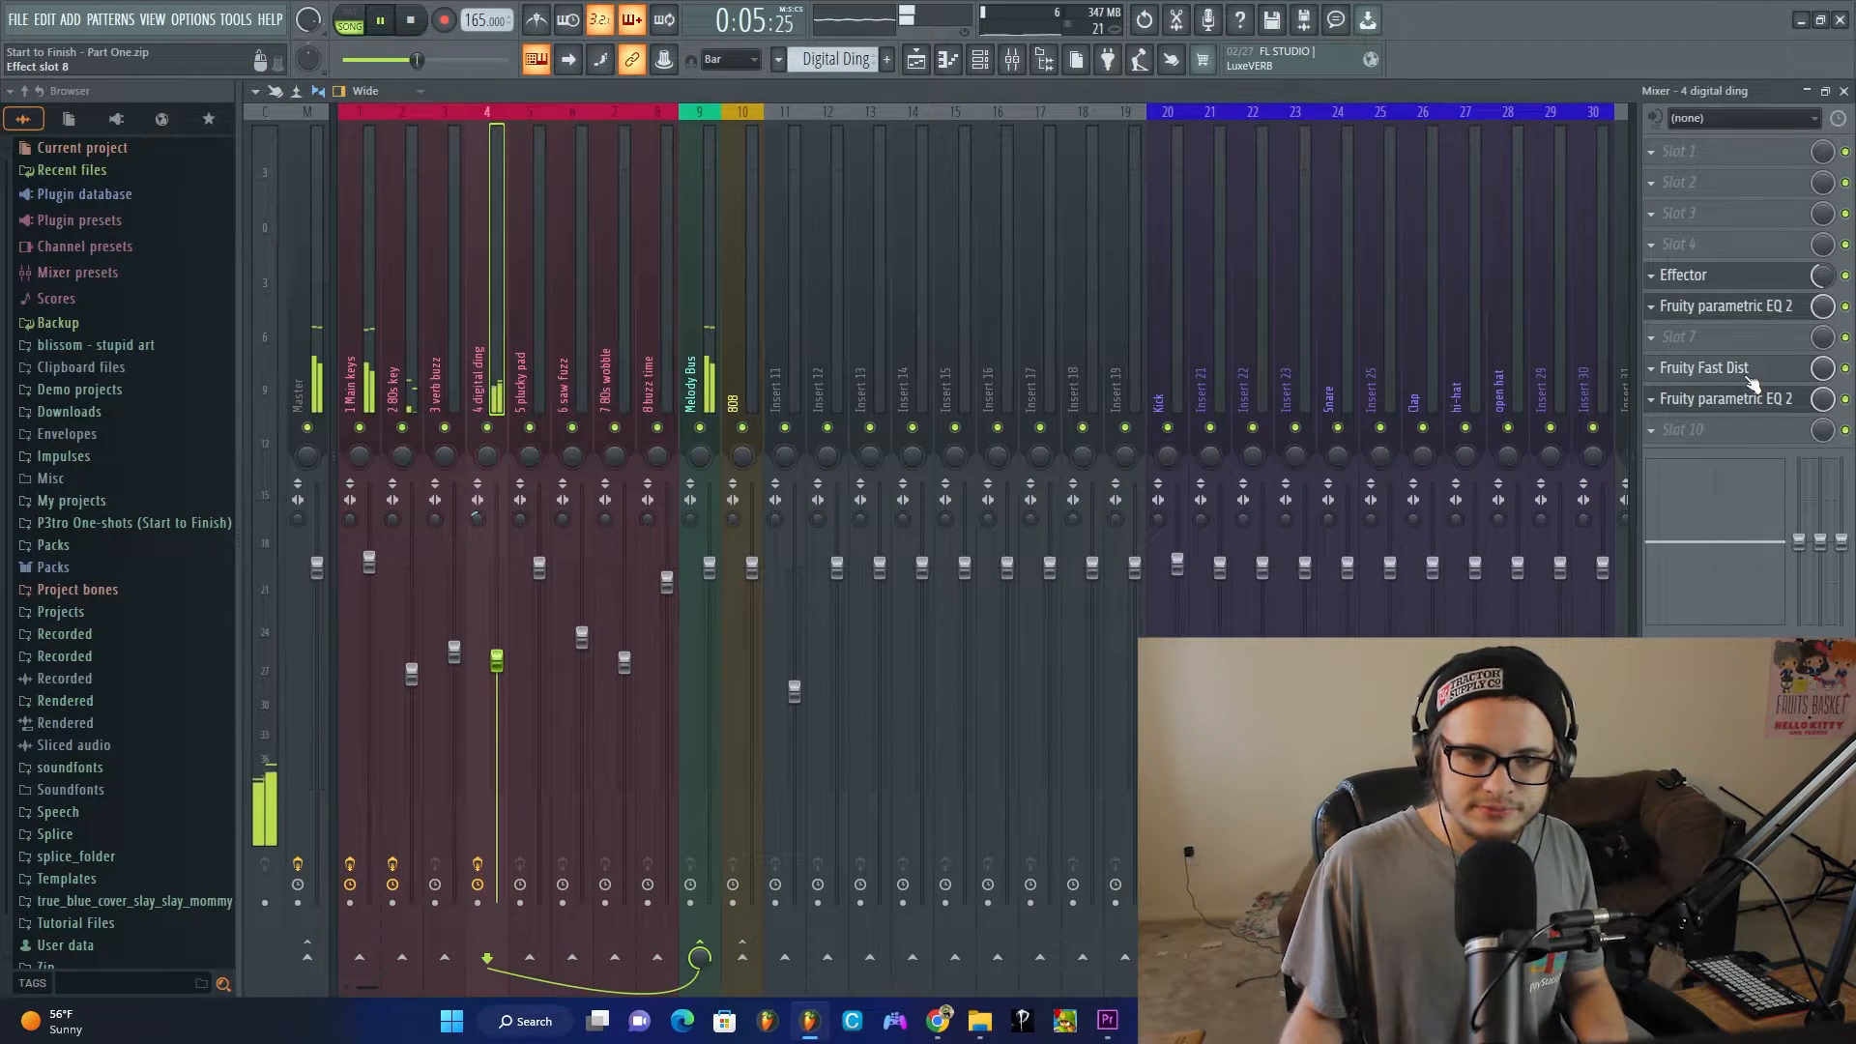
{"action": "left_click", "coordinate": [917, 59]}
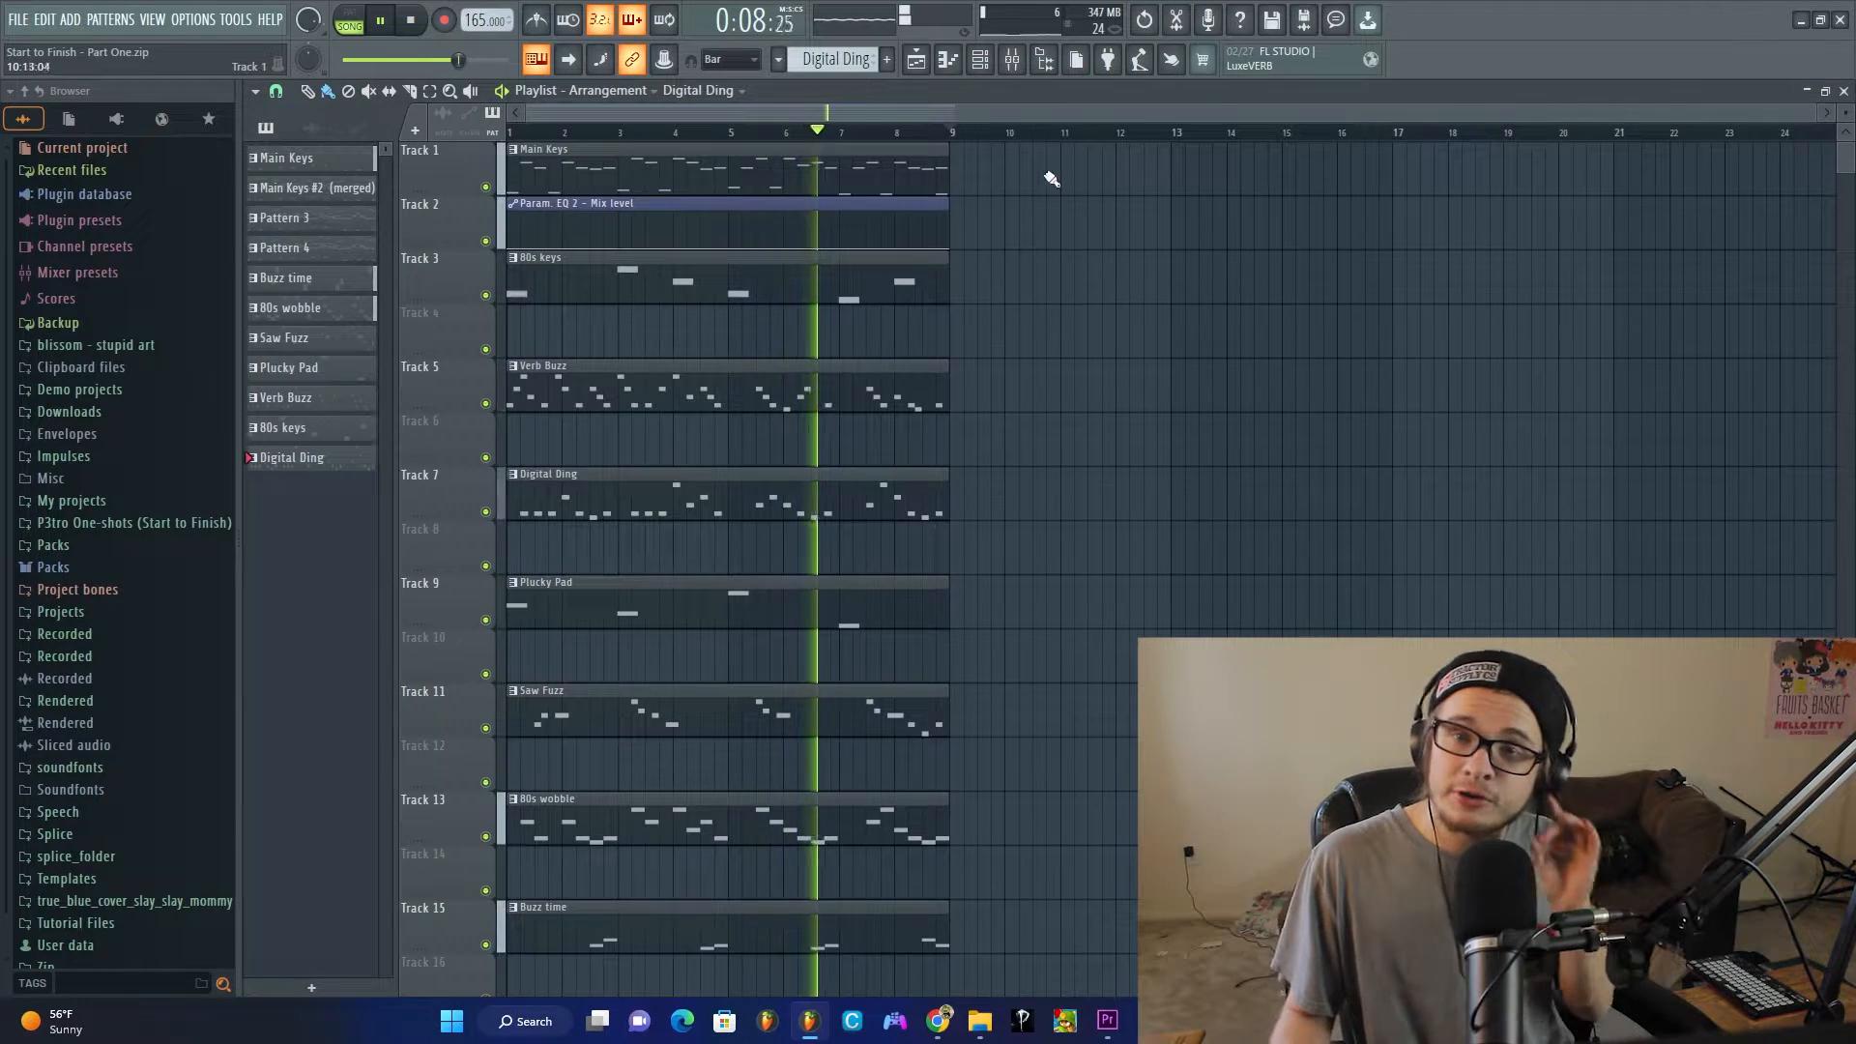
Step: Draw F#5, E5, A5 and C#5 notes at bars 1, 3, 5 and 7 on the 5 plucky pad channel, then return to the playlist
{"action": "left_click", "coordinate": [979, 59]}
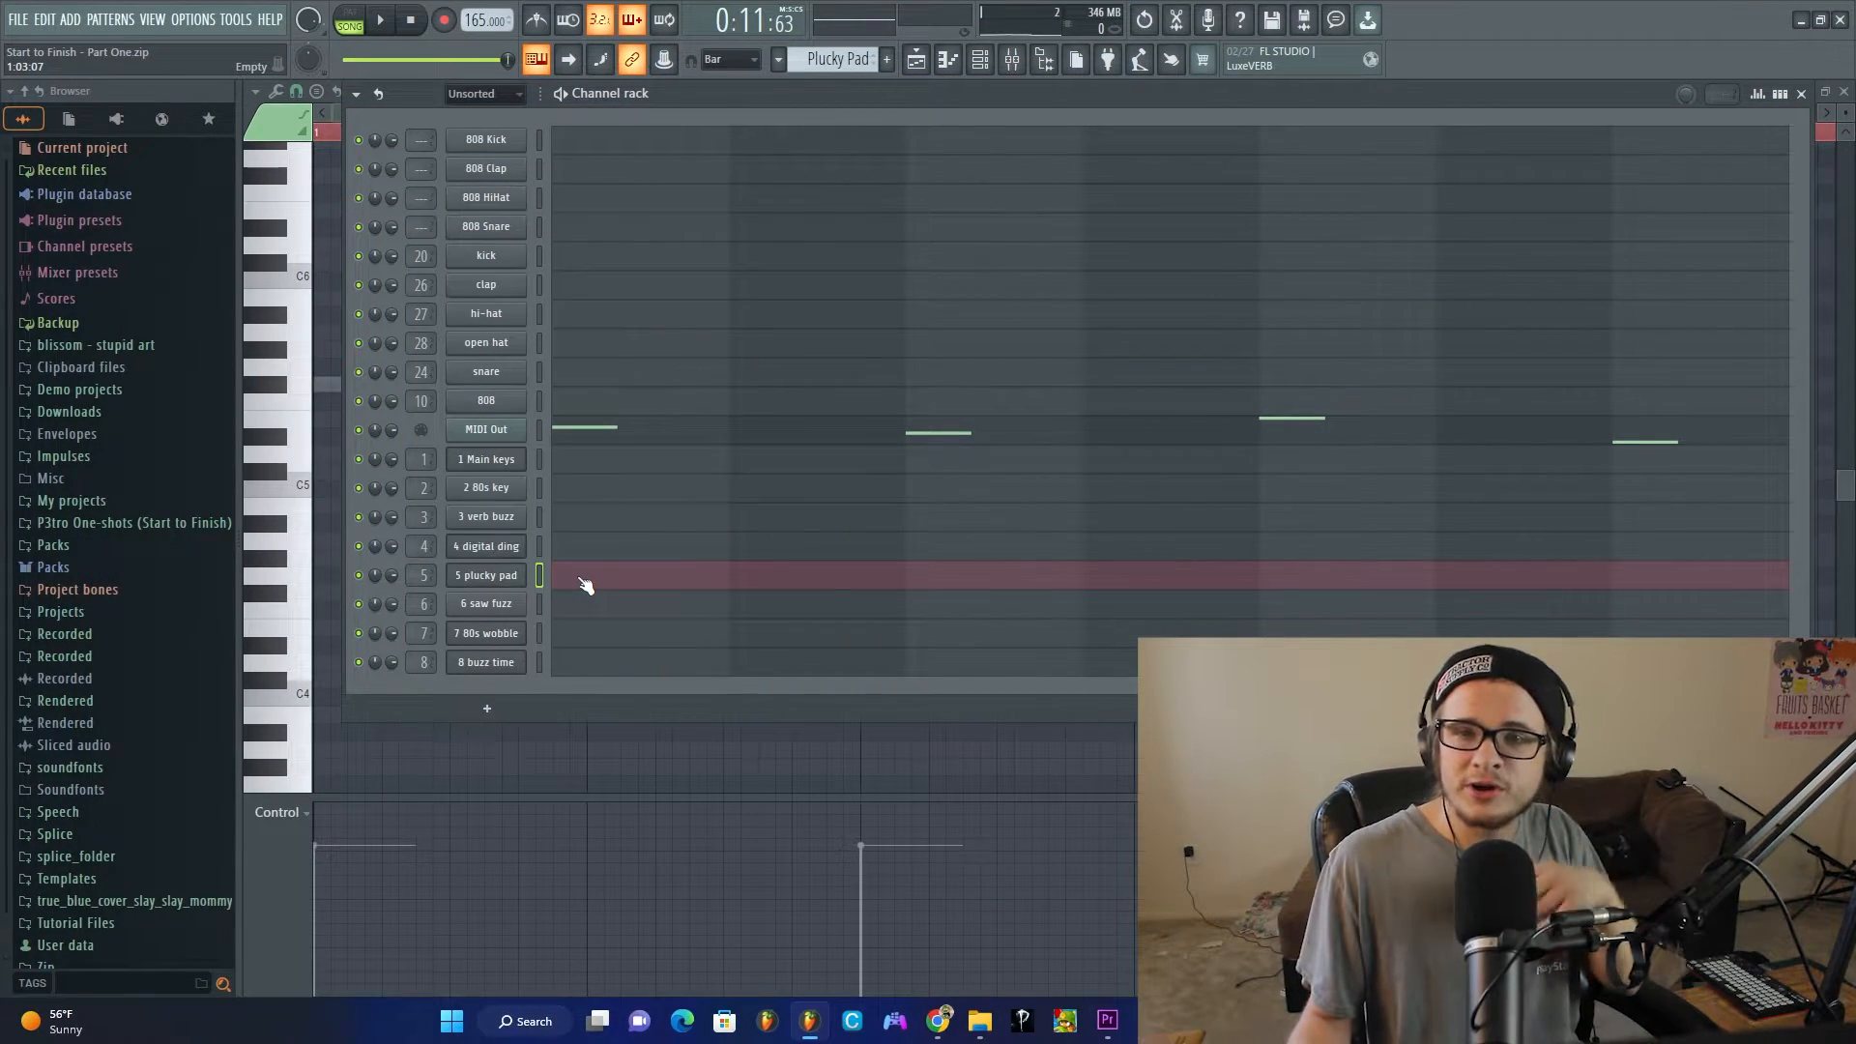
{"action": "left_click", "coordinate": [579, 580]}
{"action": "left_click", "coordinate": [592, 580]}
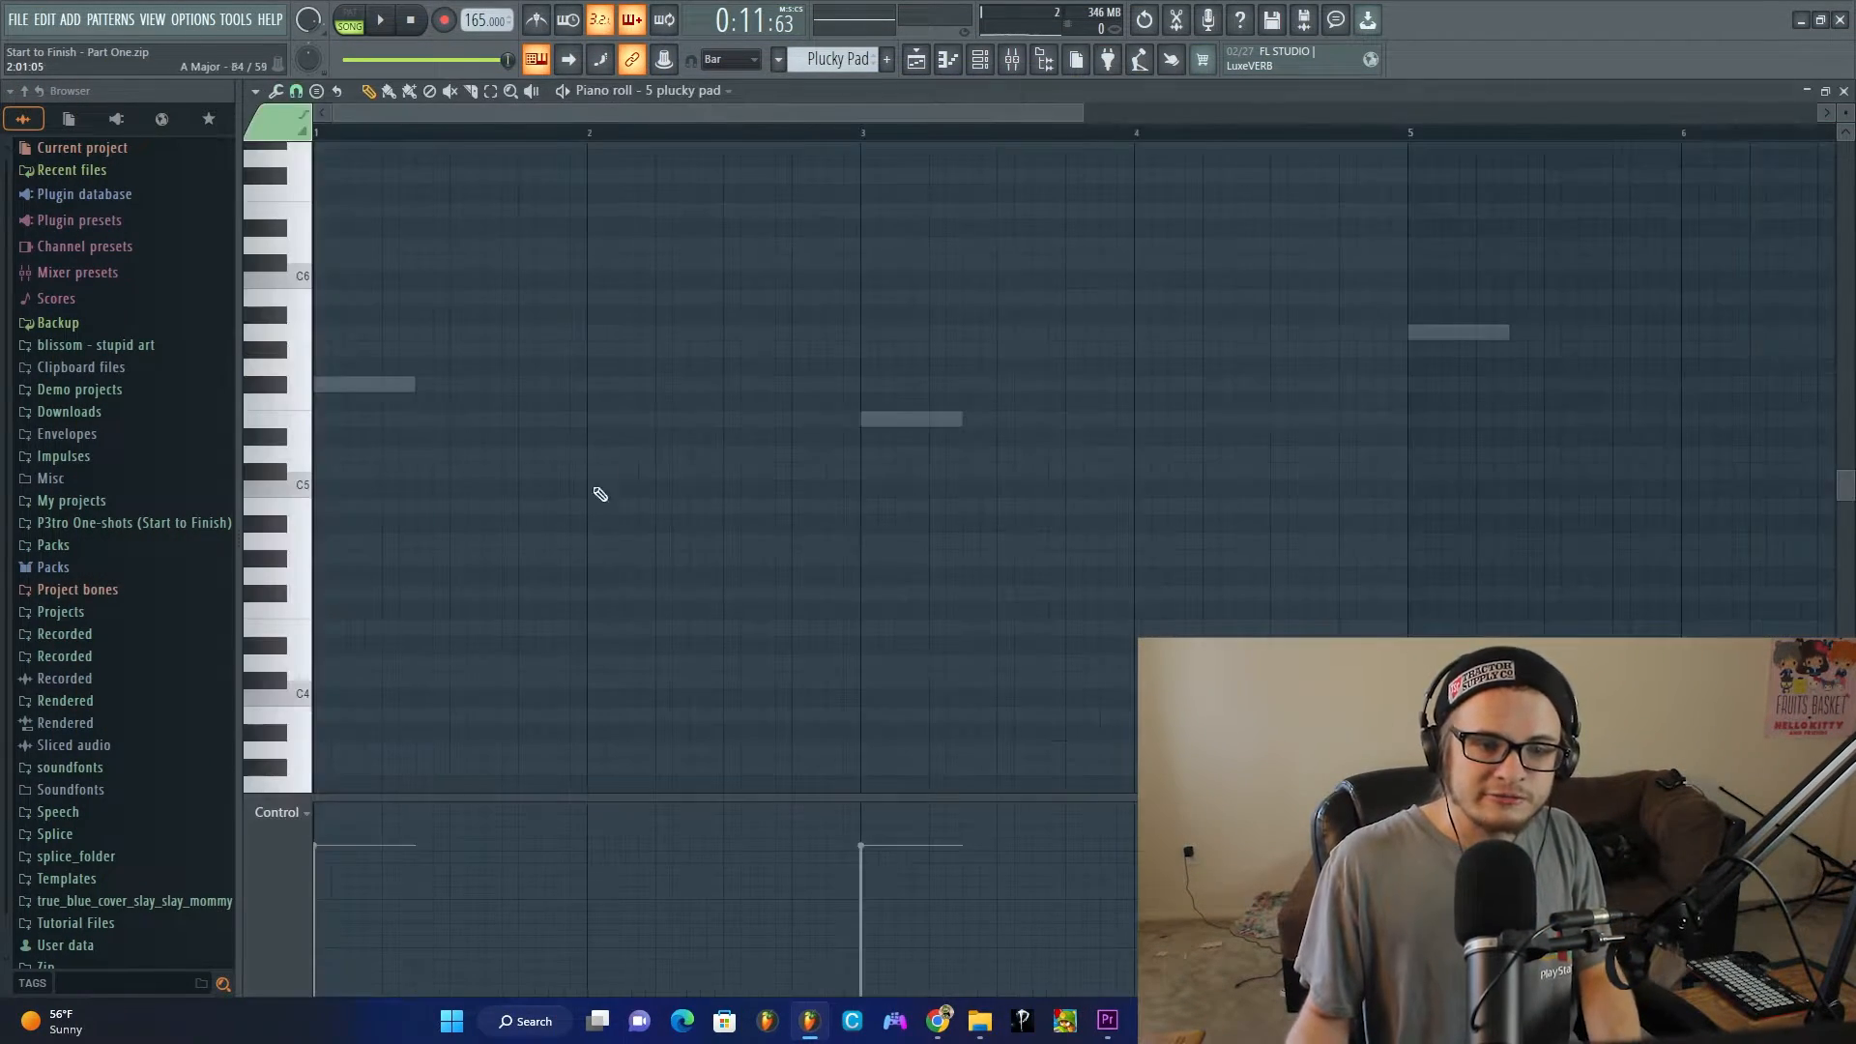
{"action": "left_click", "coordinate": [288, 382]}
{"action": "left_click_drag", "start_coordinate": [347, 382], "coordinate": [419, 384]}
{"action": "key", "text": "space"}
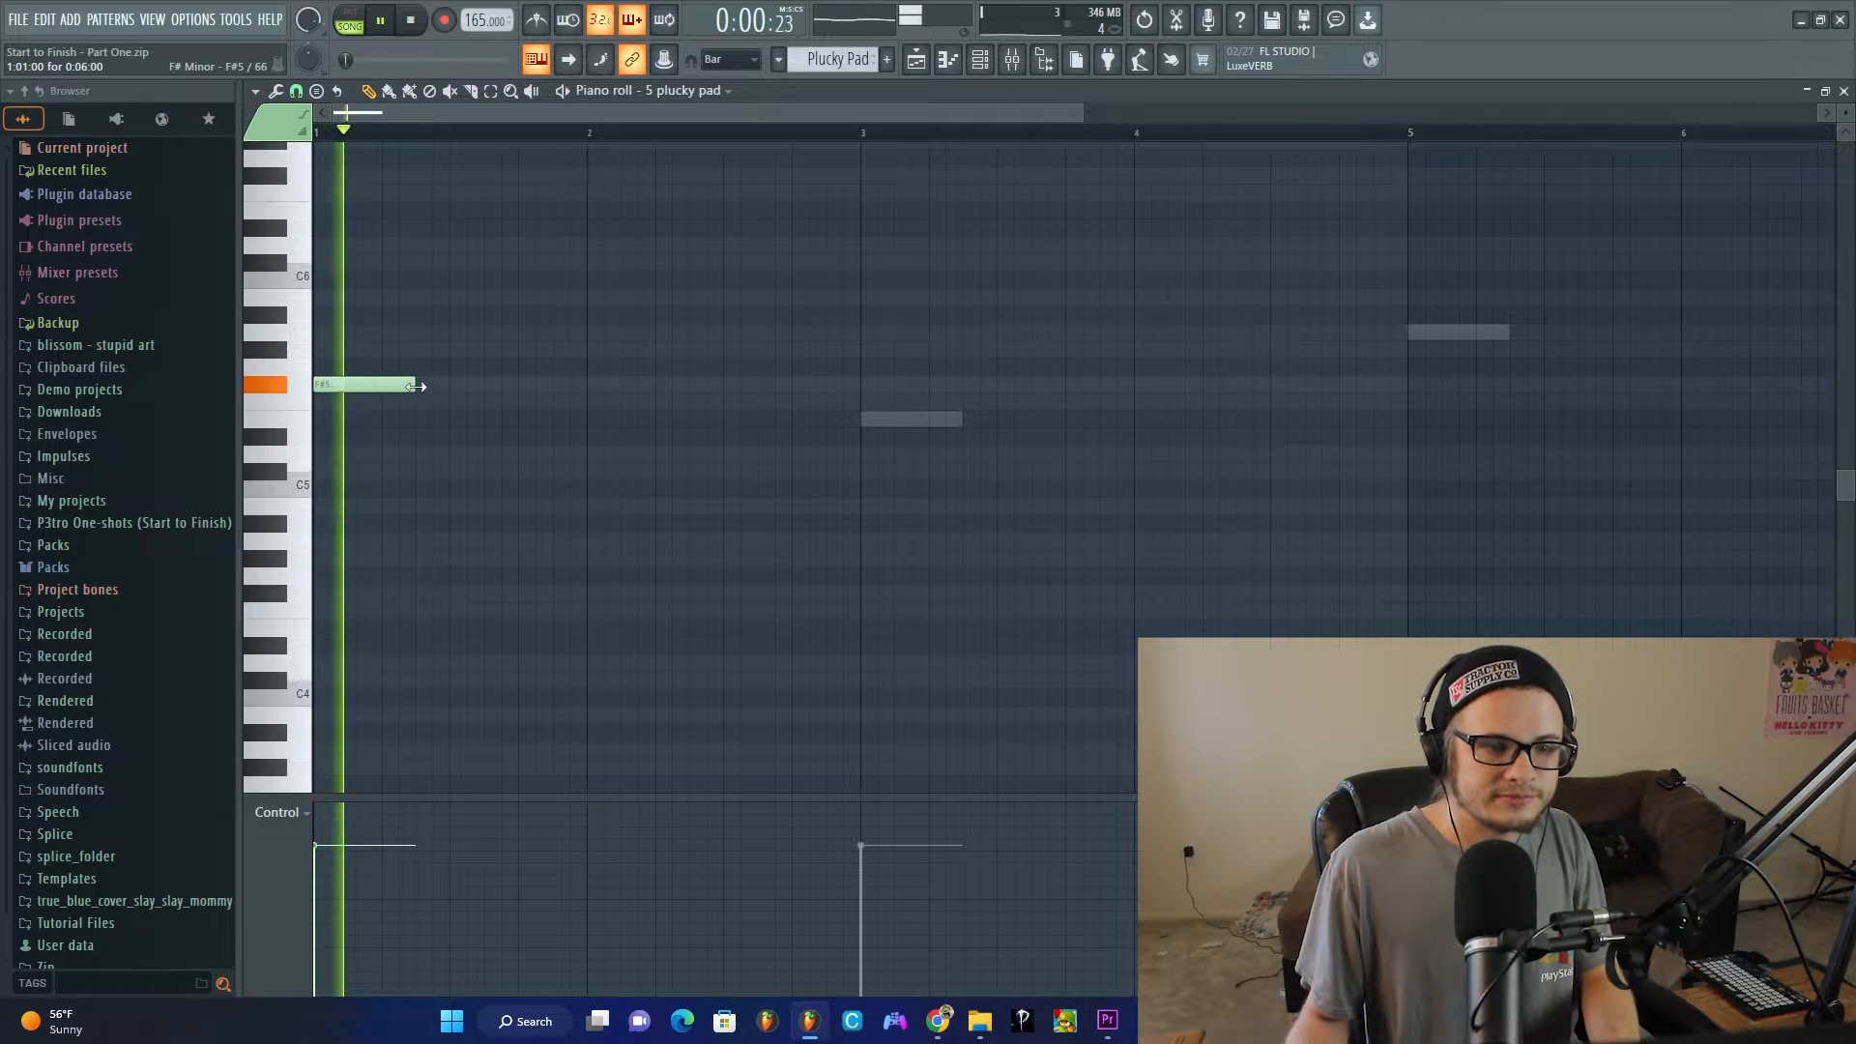
{"action": "left_click", "coordinate": [866, 420]}
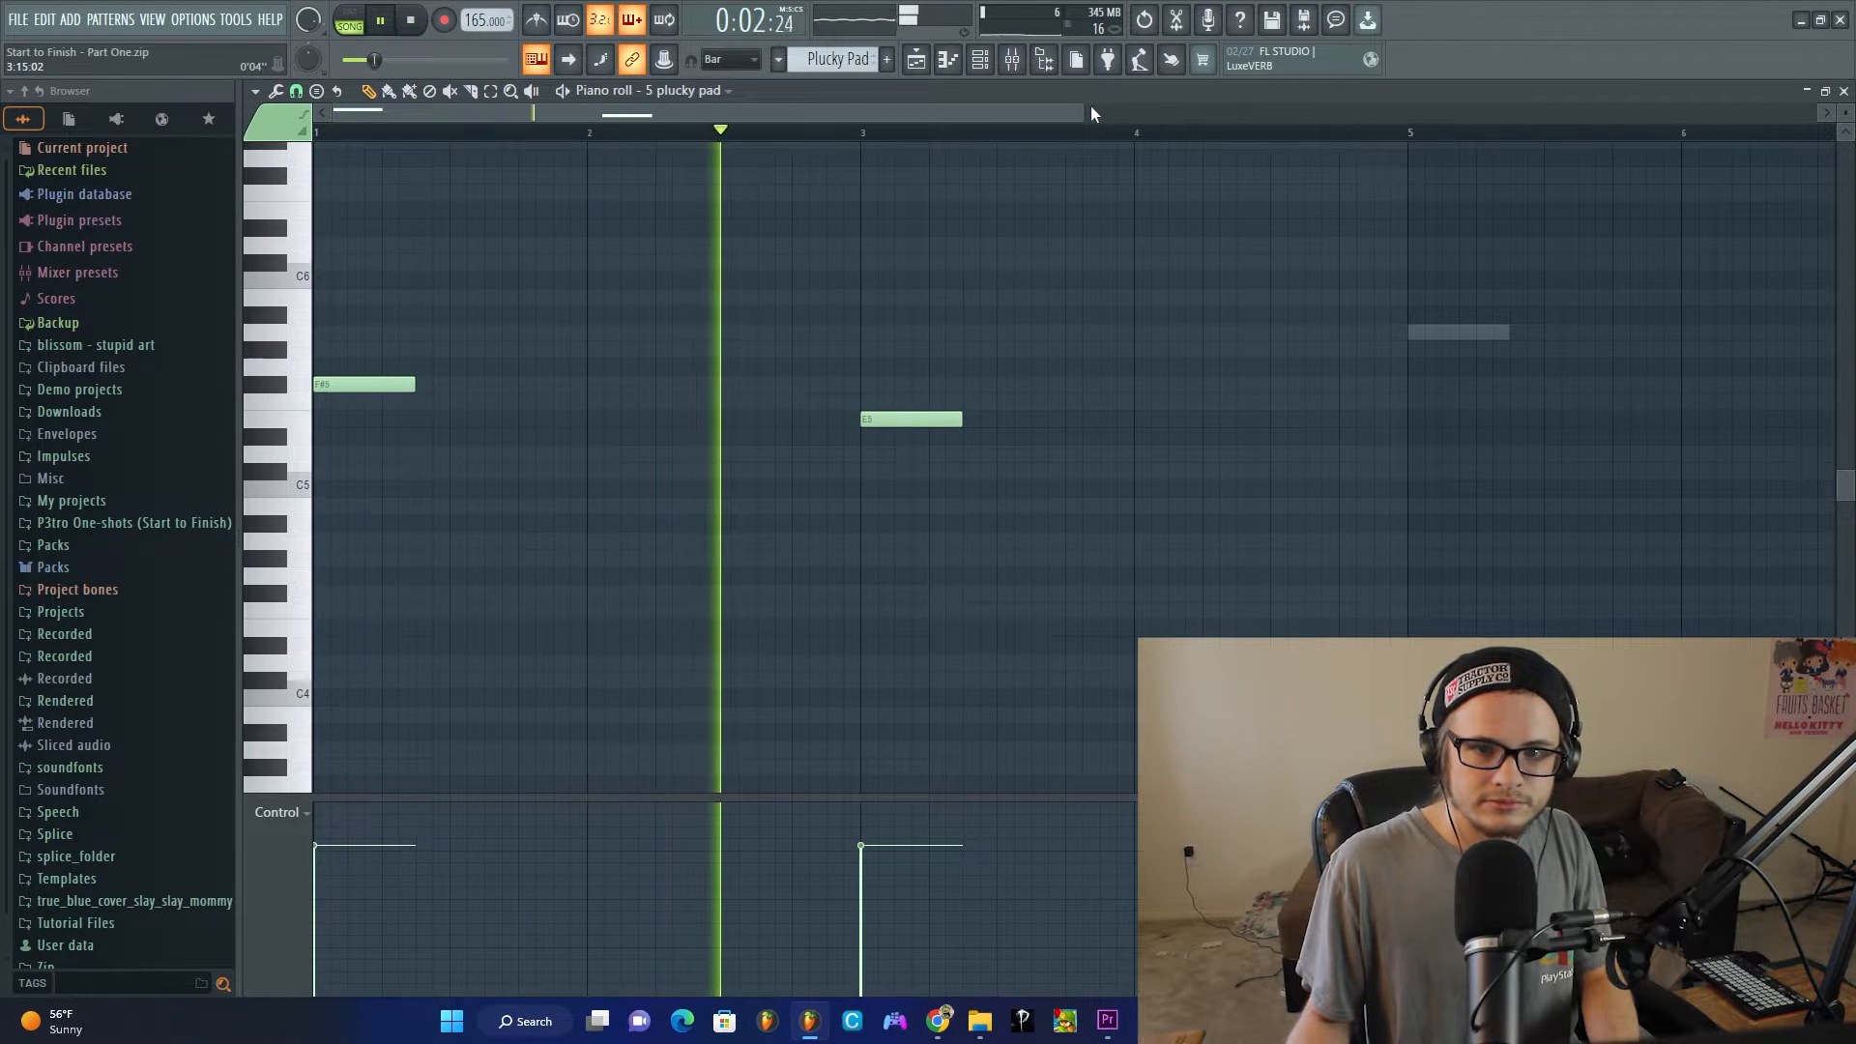
{"action": "left_click_drag", "start_coordinate": [1084, 113], "coordinate": [1661, 113]}
{"action": "scroll", "coordinate": [1038, 495], "scroll_direction": "up", "scroll_amount": 3}
{"action": "left_click", "coordinate": [928, 494]}
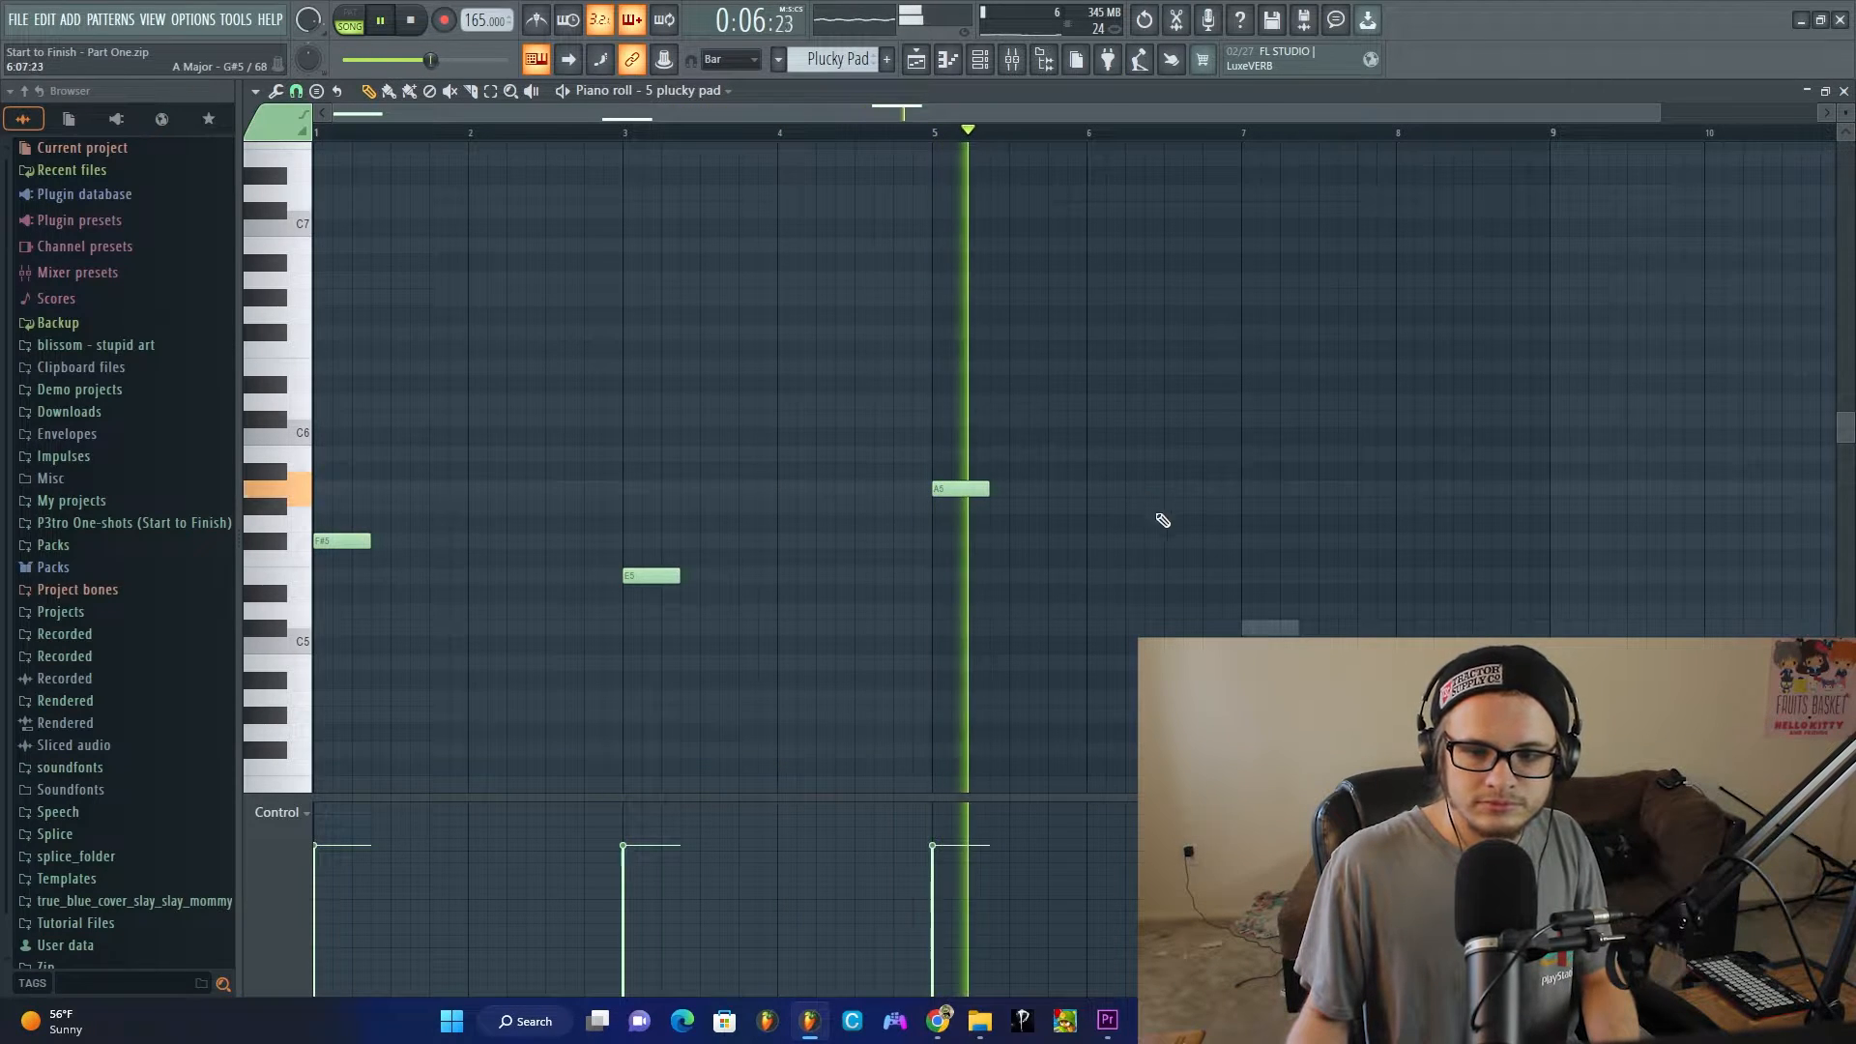
{"action": "left_click", "coordinate": [1243, 629]}
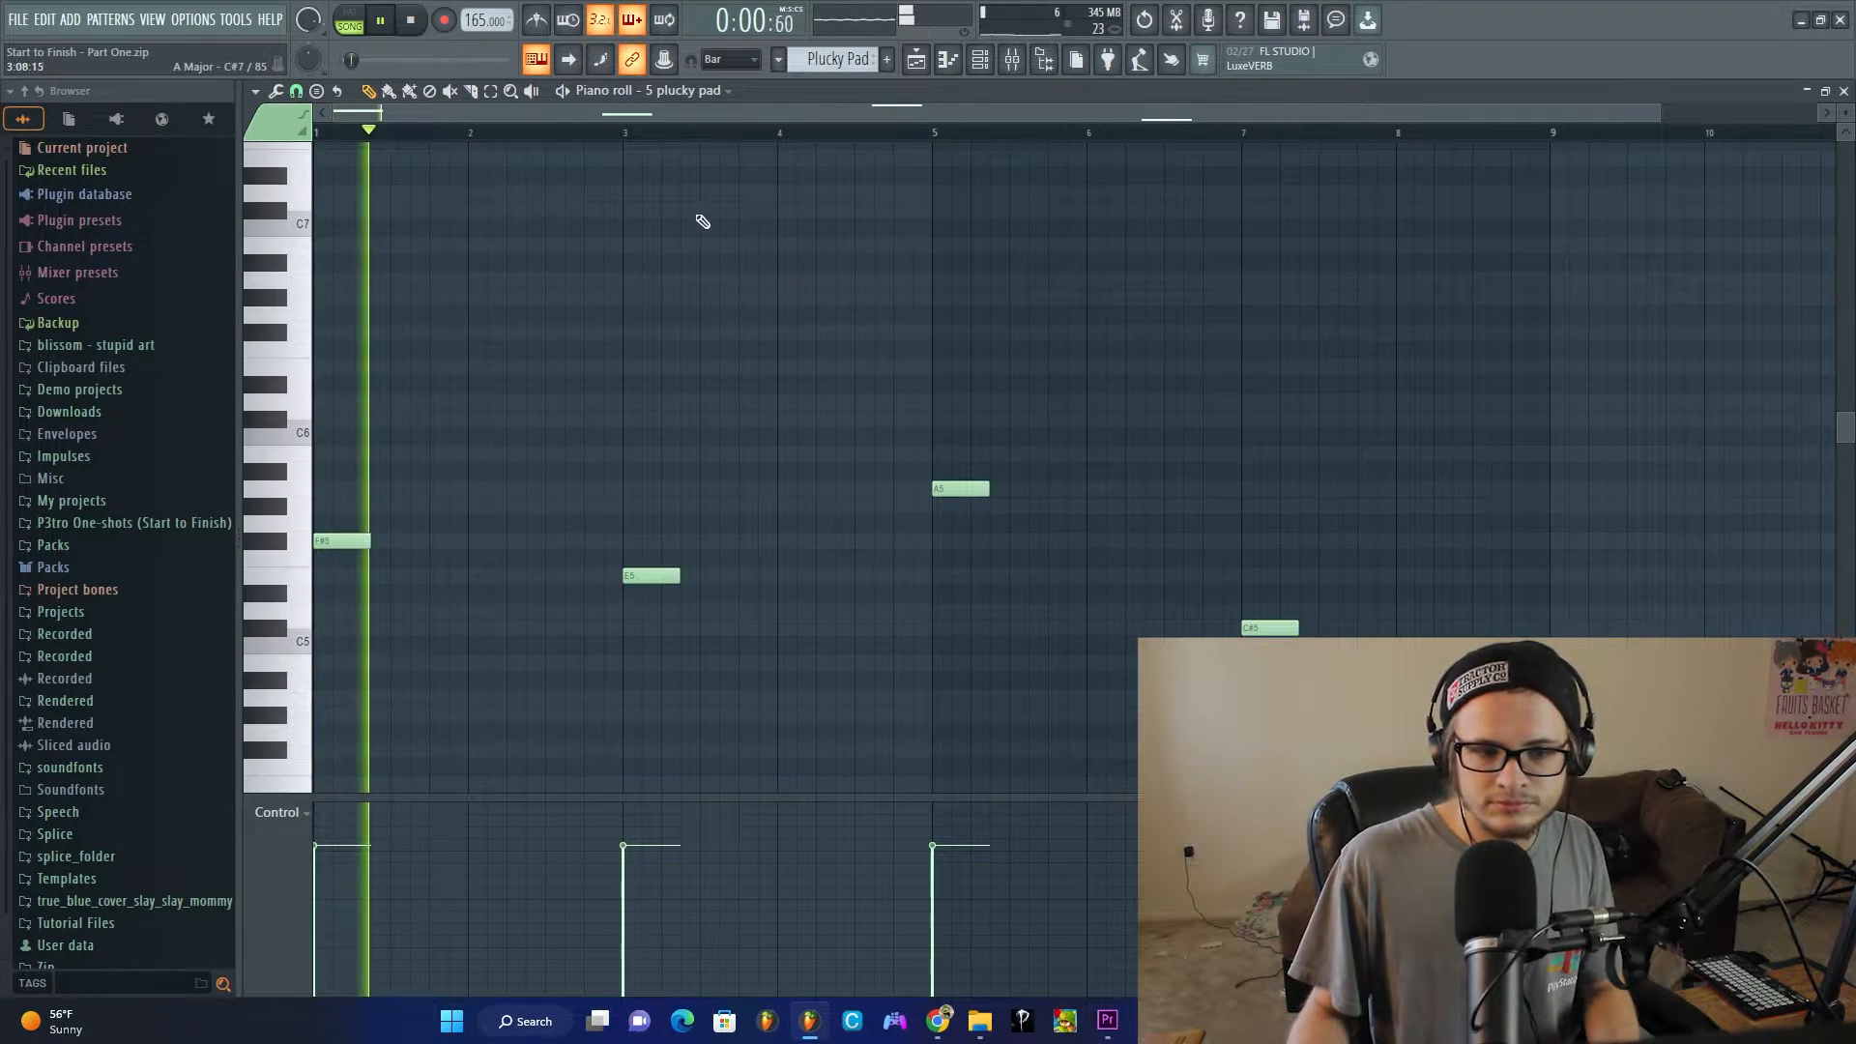
{"action": "key", "text": "F6"}
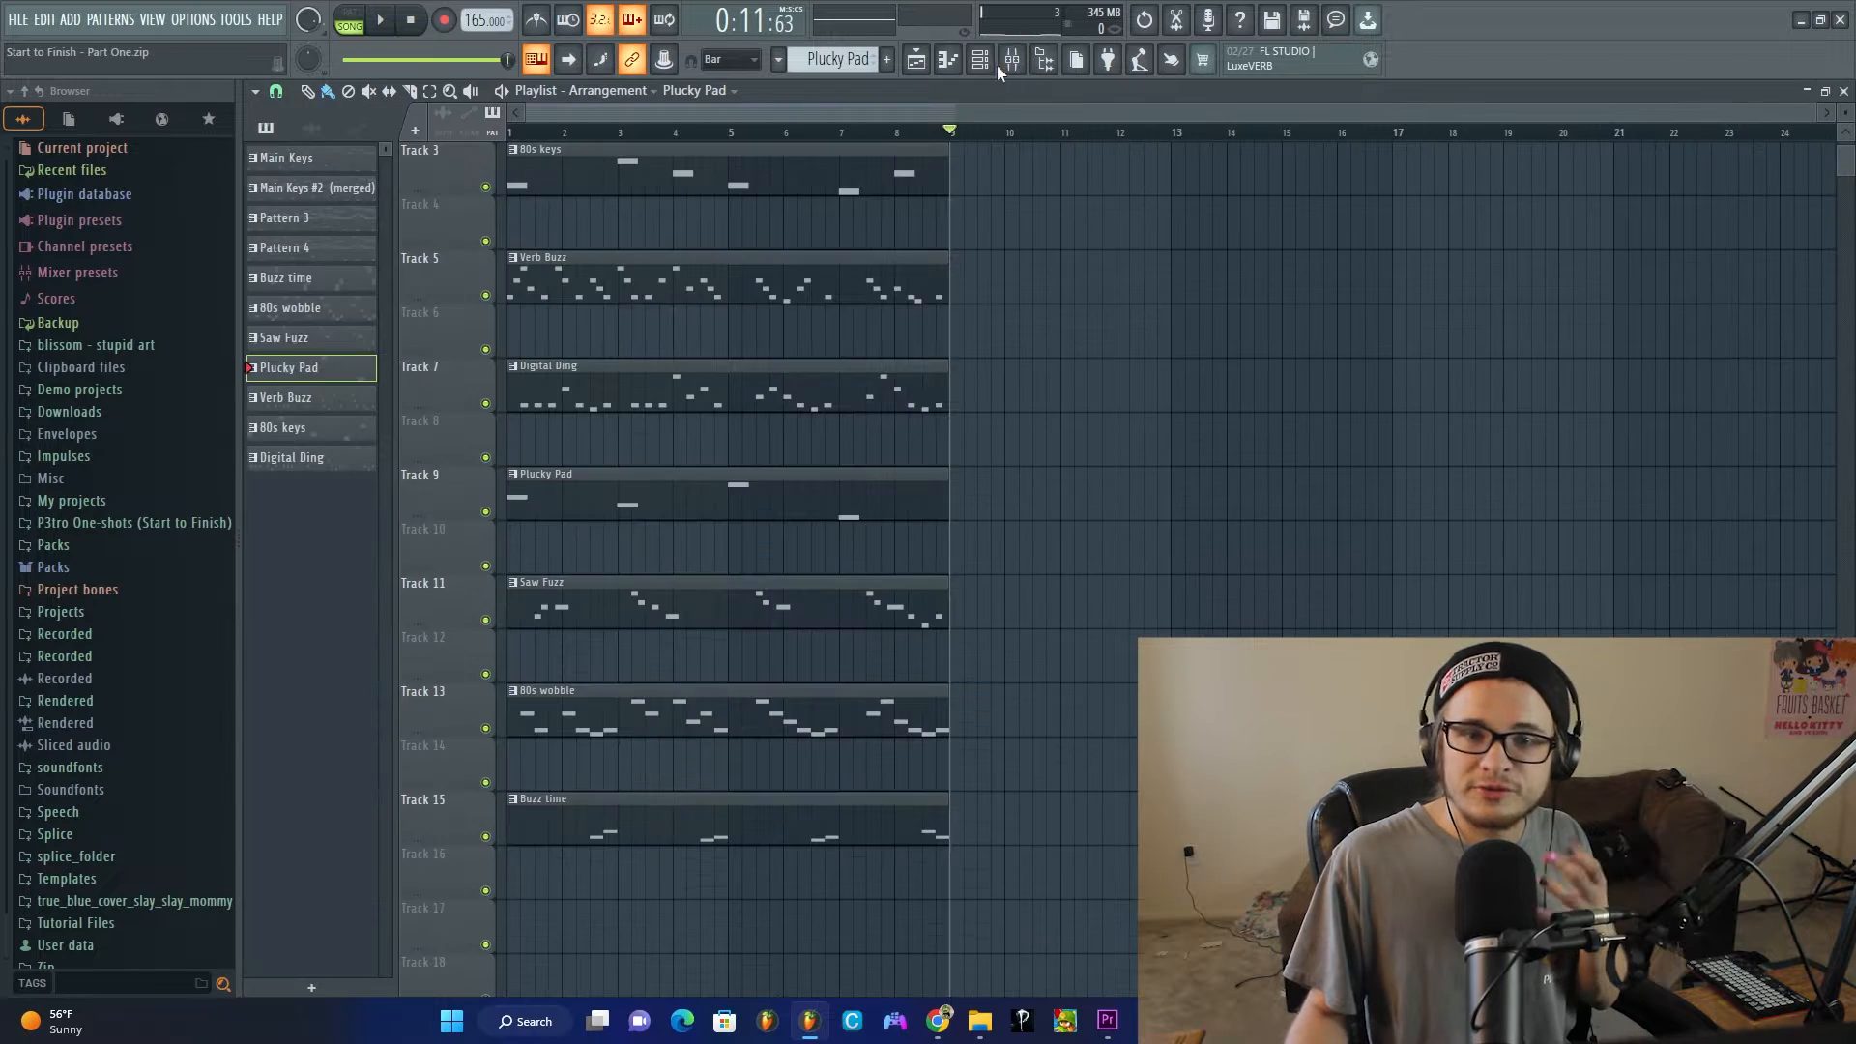
Step: Add Fruity Blood Overdrive to slot 4 and Fruity Reeverb 2 to slot 6 of the 5 plucky pad mixer track
{"action": "left_click", "coordinate": [1010, 59]}
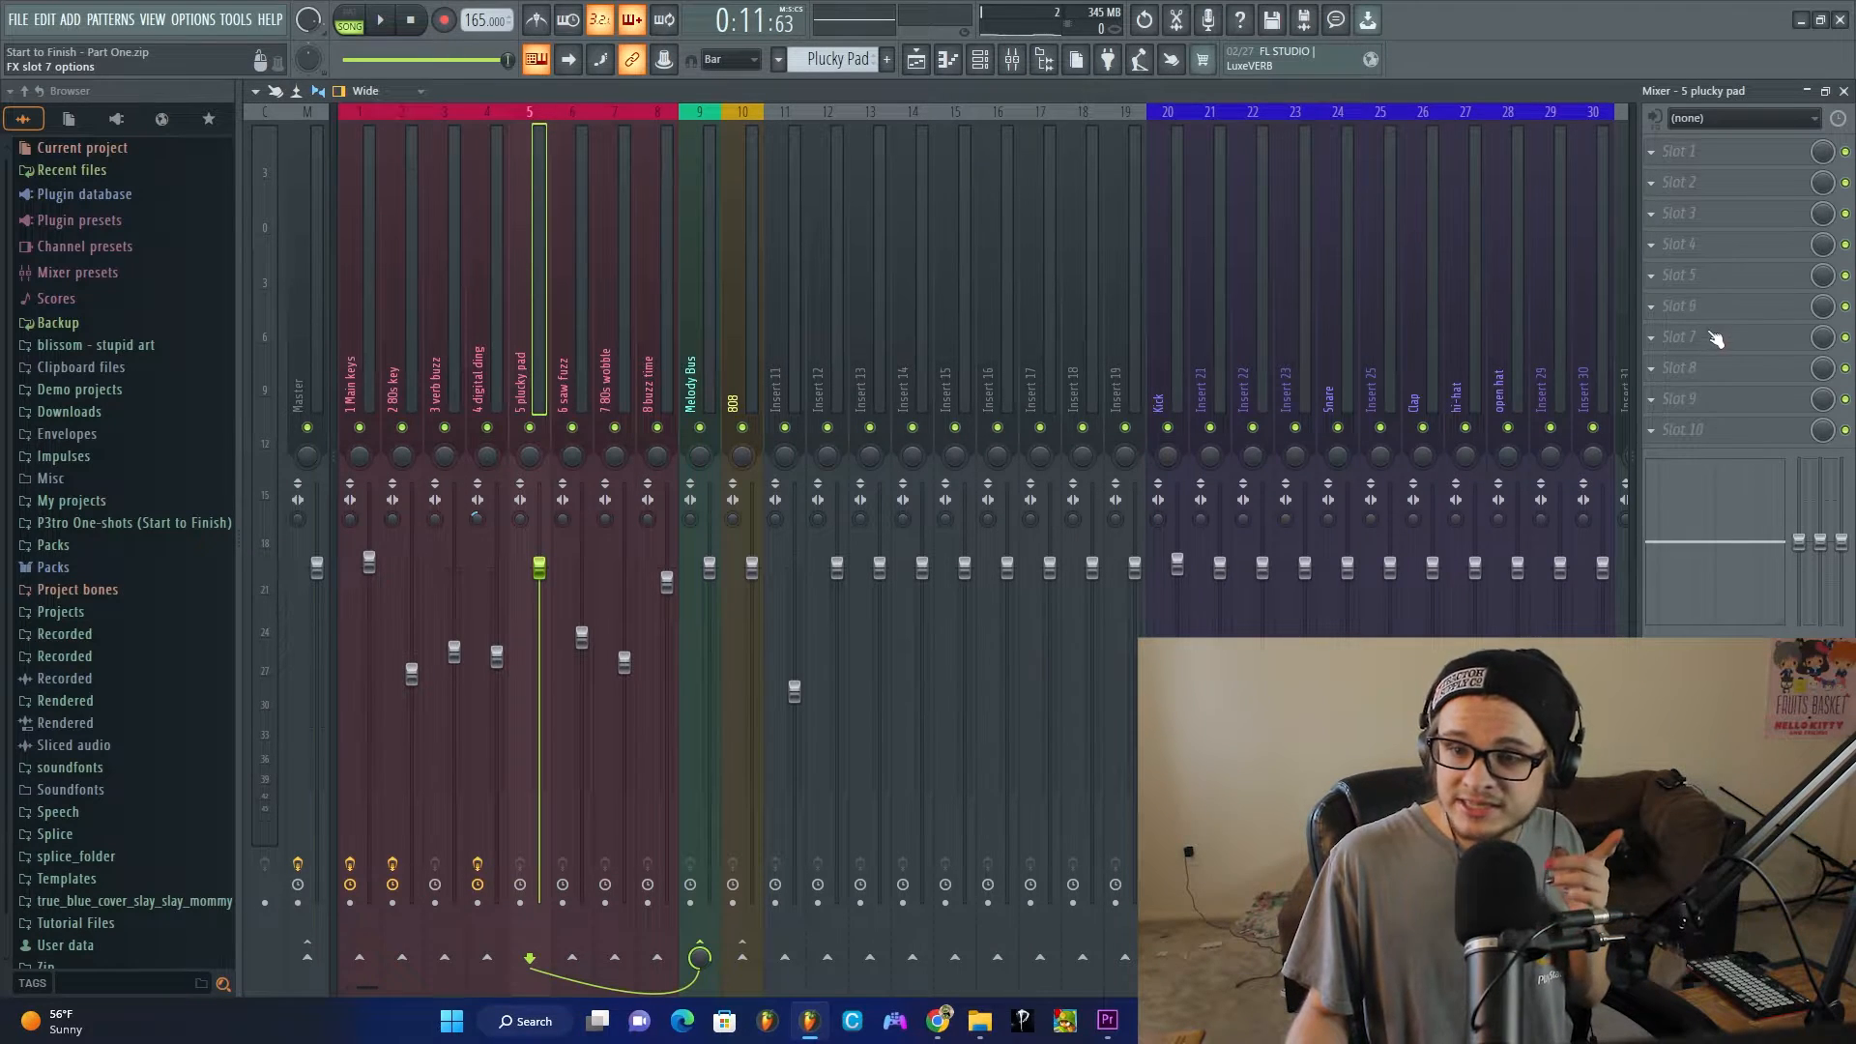
{"action": "left_click", "coordinate": [1692, 241]}
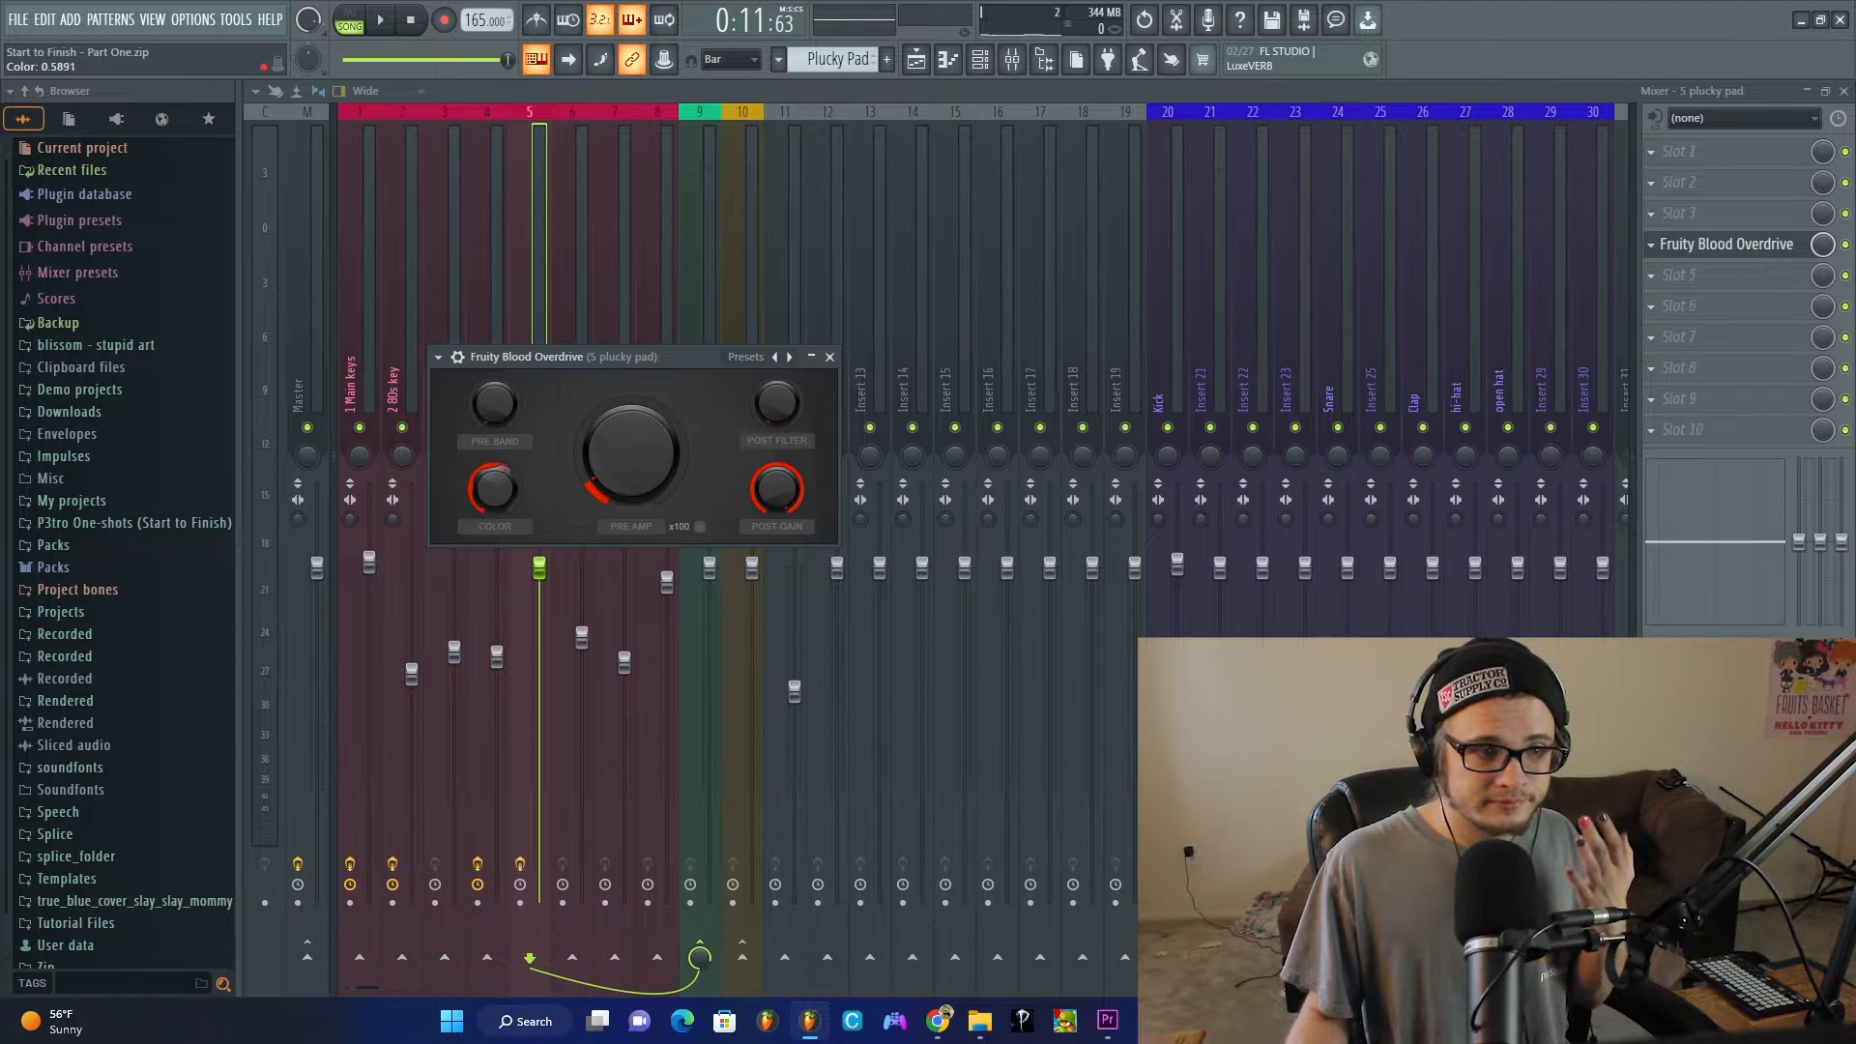
{"action": "left_click", "coordinate": [1689, 308]}
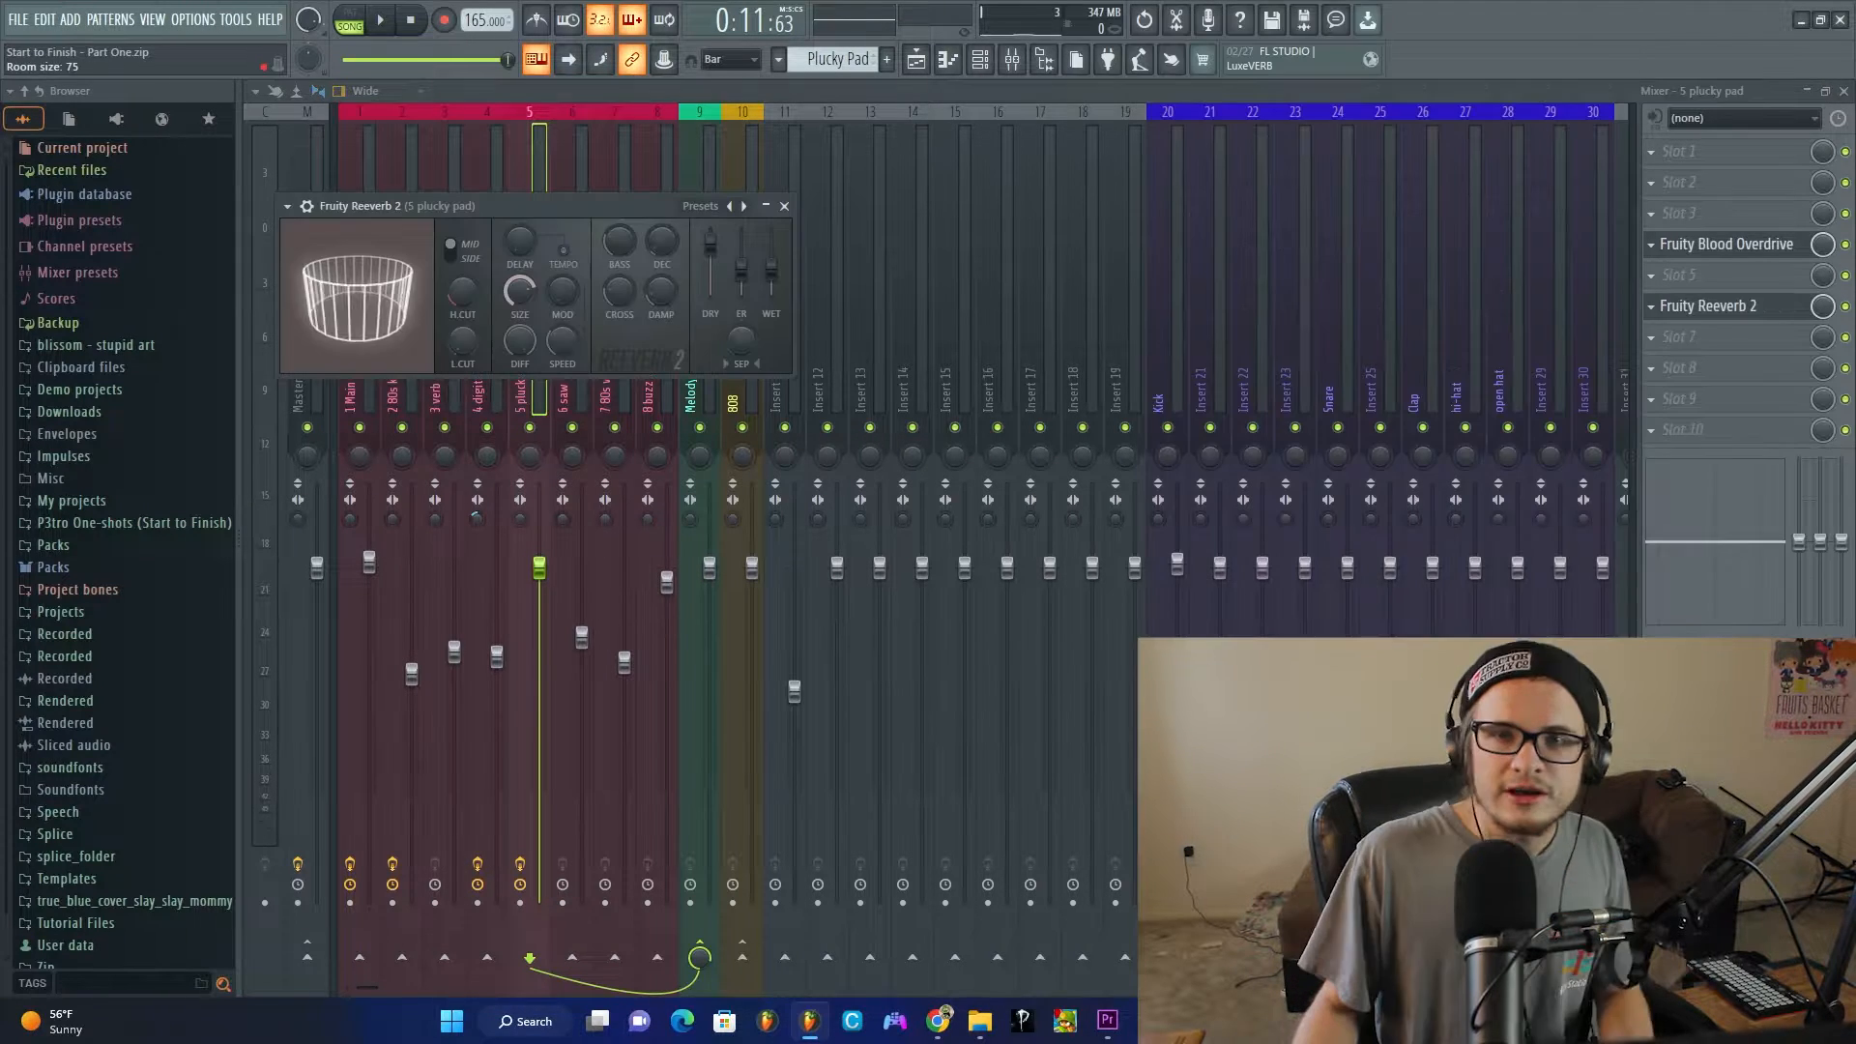
Step: Set the plucky pad reverb's wet level to about 92%, adjust its room size and decay, and lower the track's fader during playback
{"action": "left_click_drag", "start_coordinate": [520, 291], "coordinate": [520, 271]}
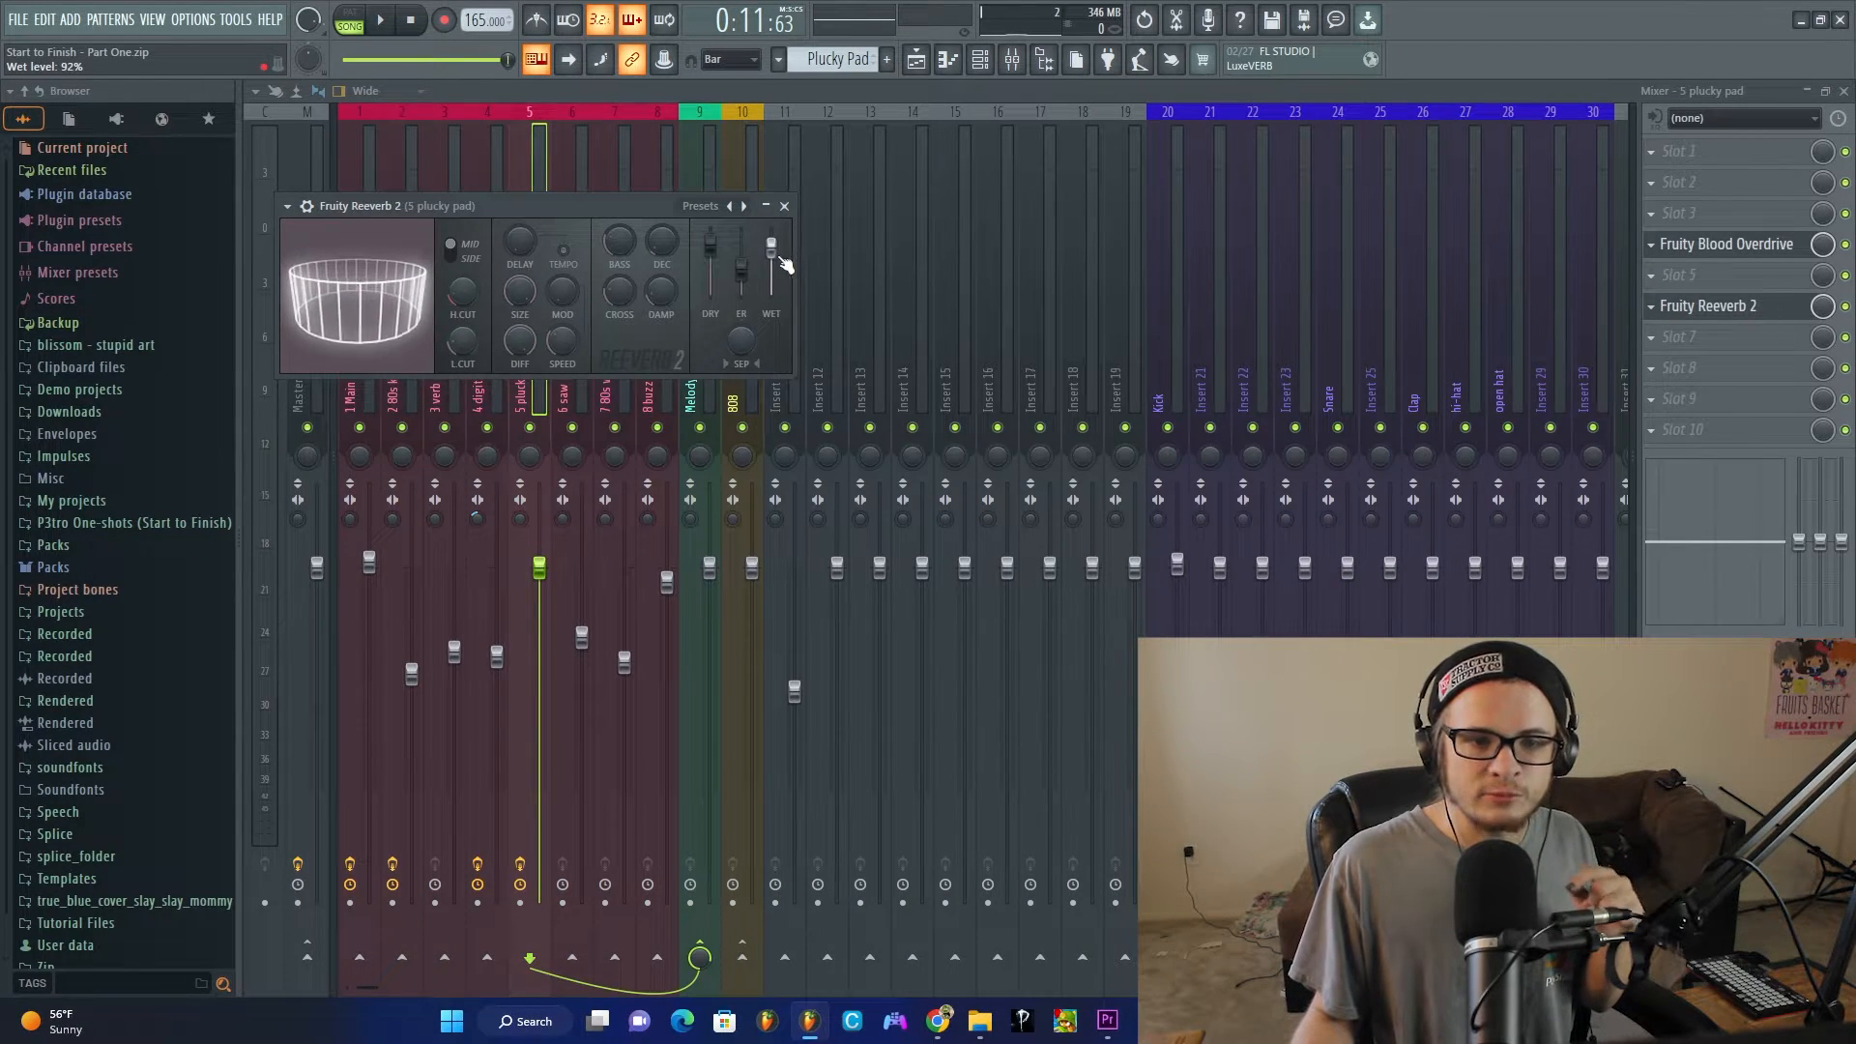
{"action": "key", "text": "space"}
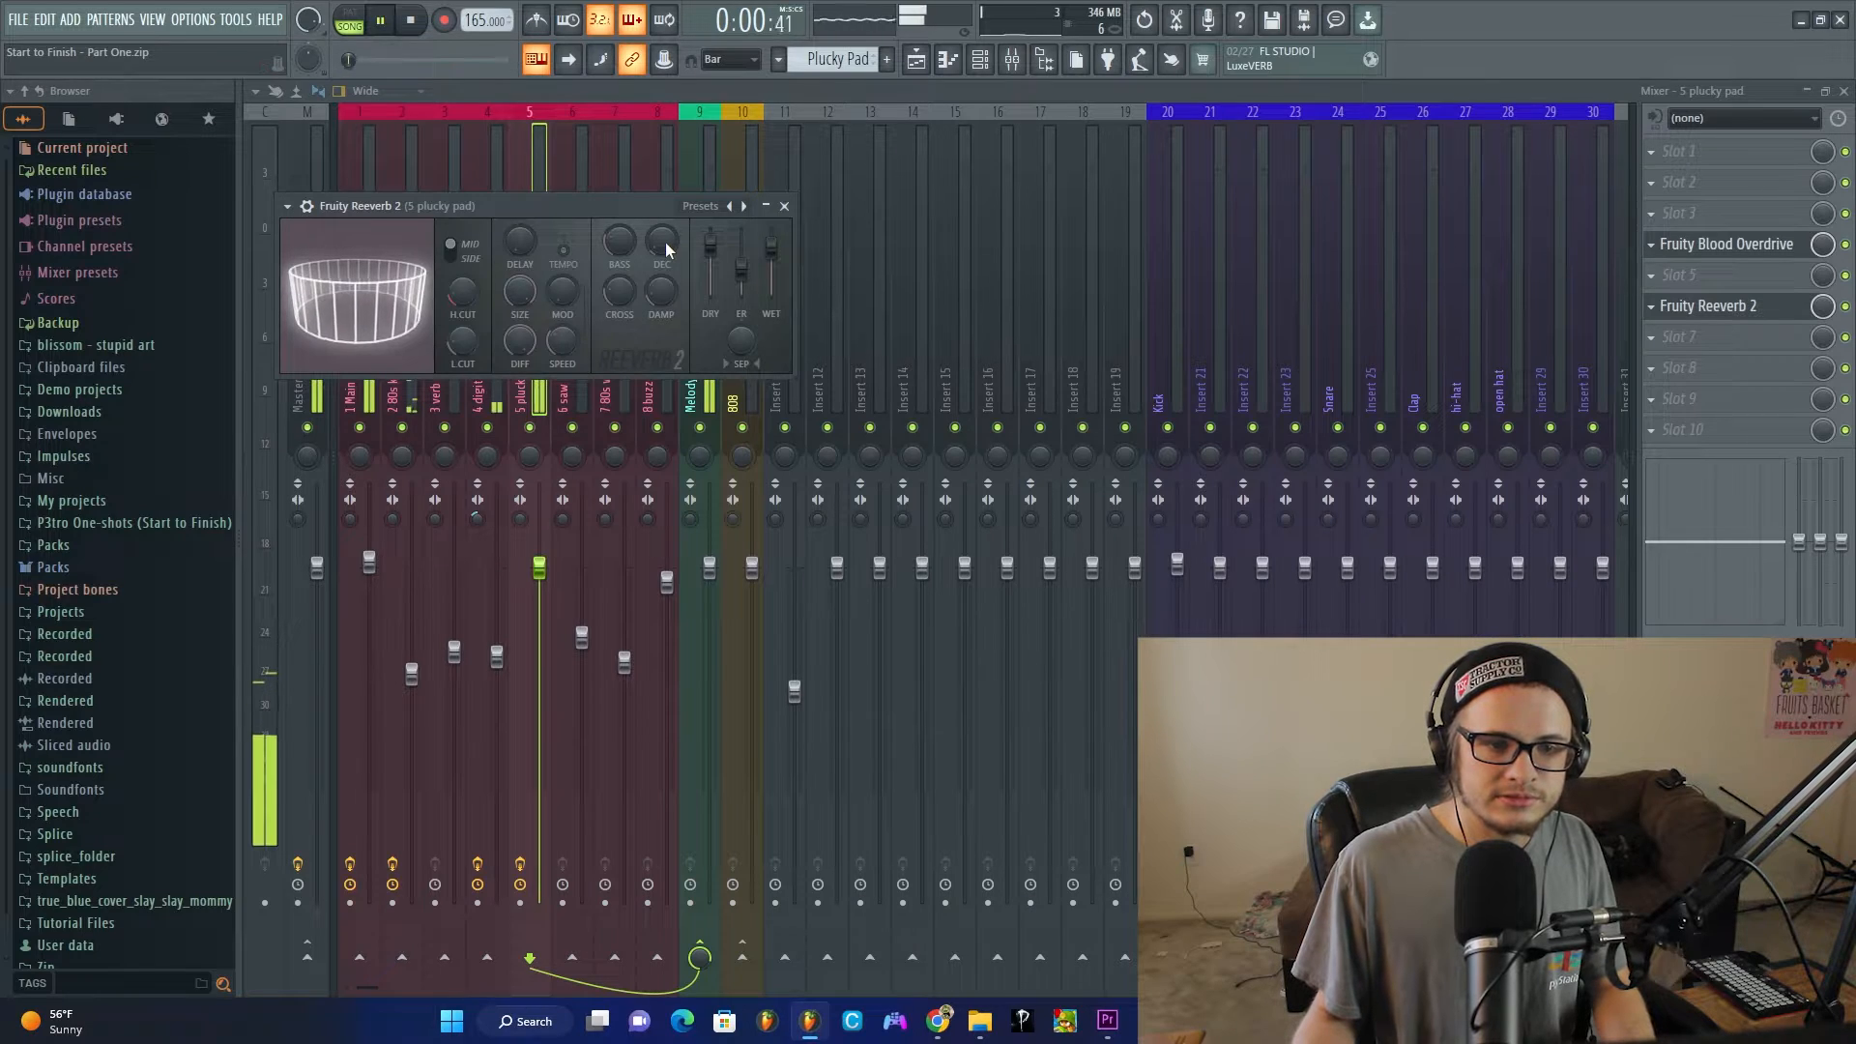
{"action": "left_click_drag", "start_coordinate": [665, 241], "coordinate": [665, 275]}
{"action": "key", "text": "Escape"}
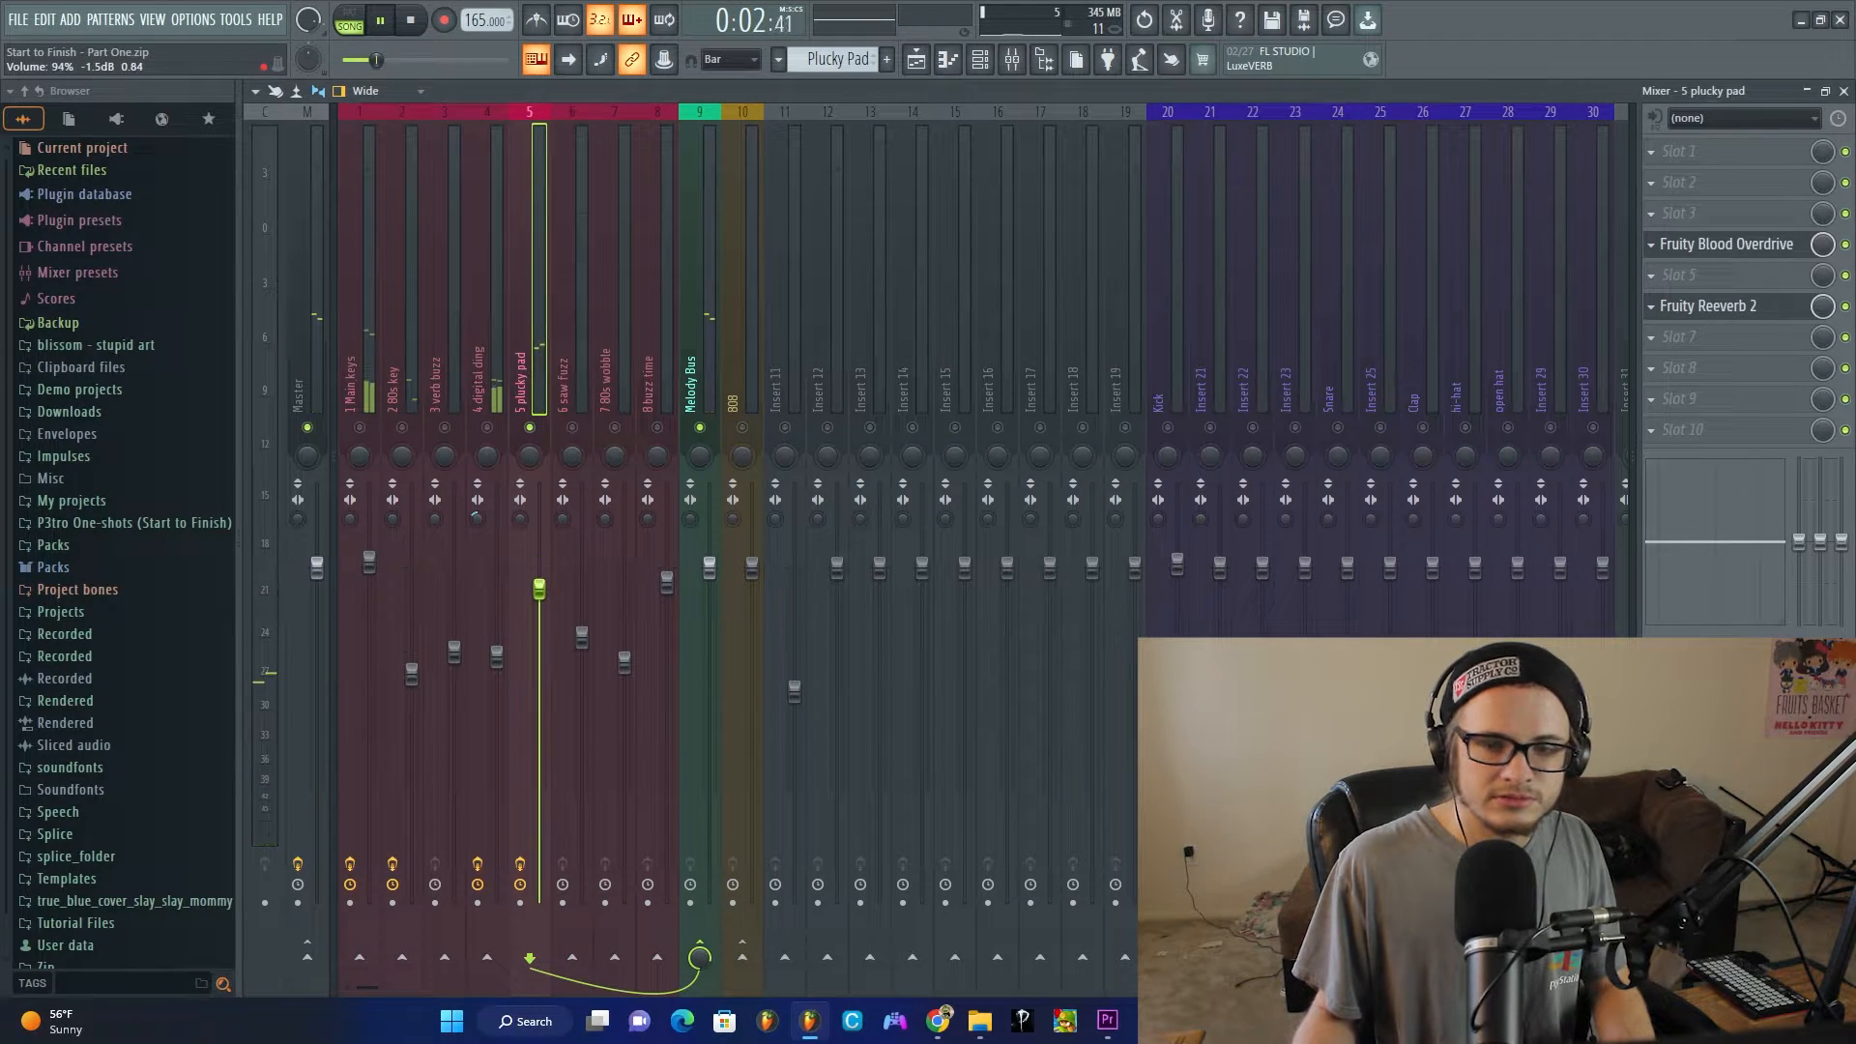
{"action": "left_click_drag", "start_coordinate": [540, 587], "coordinate": [539, 600]}
Step: Set the plucky pad reverb's high damping to about 3.3 kHz and refine its decay while listening
{"action": "left_click", "coordinate": [1716, 308]}
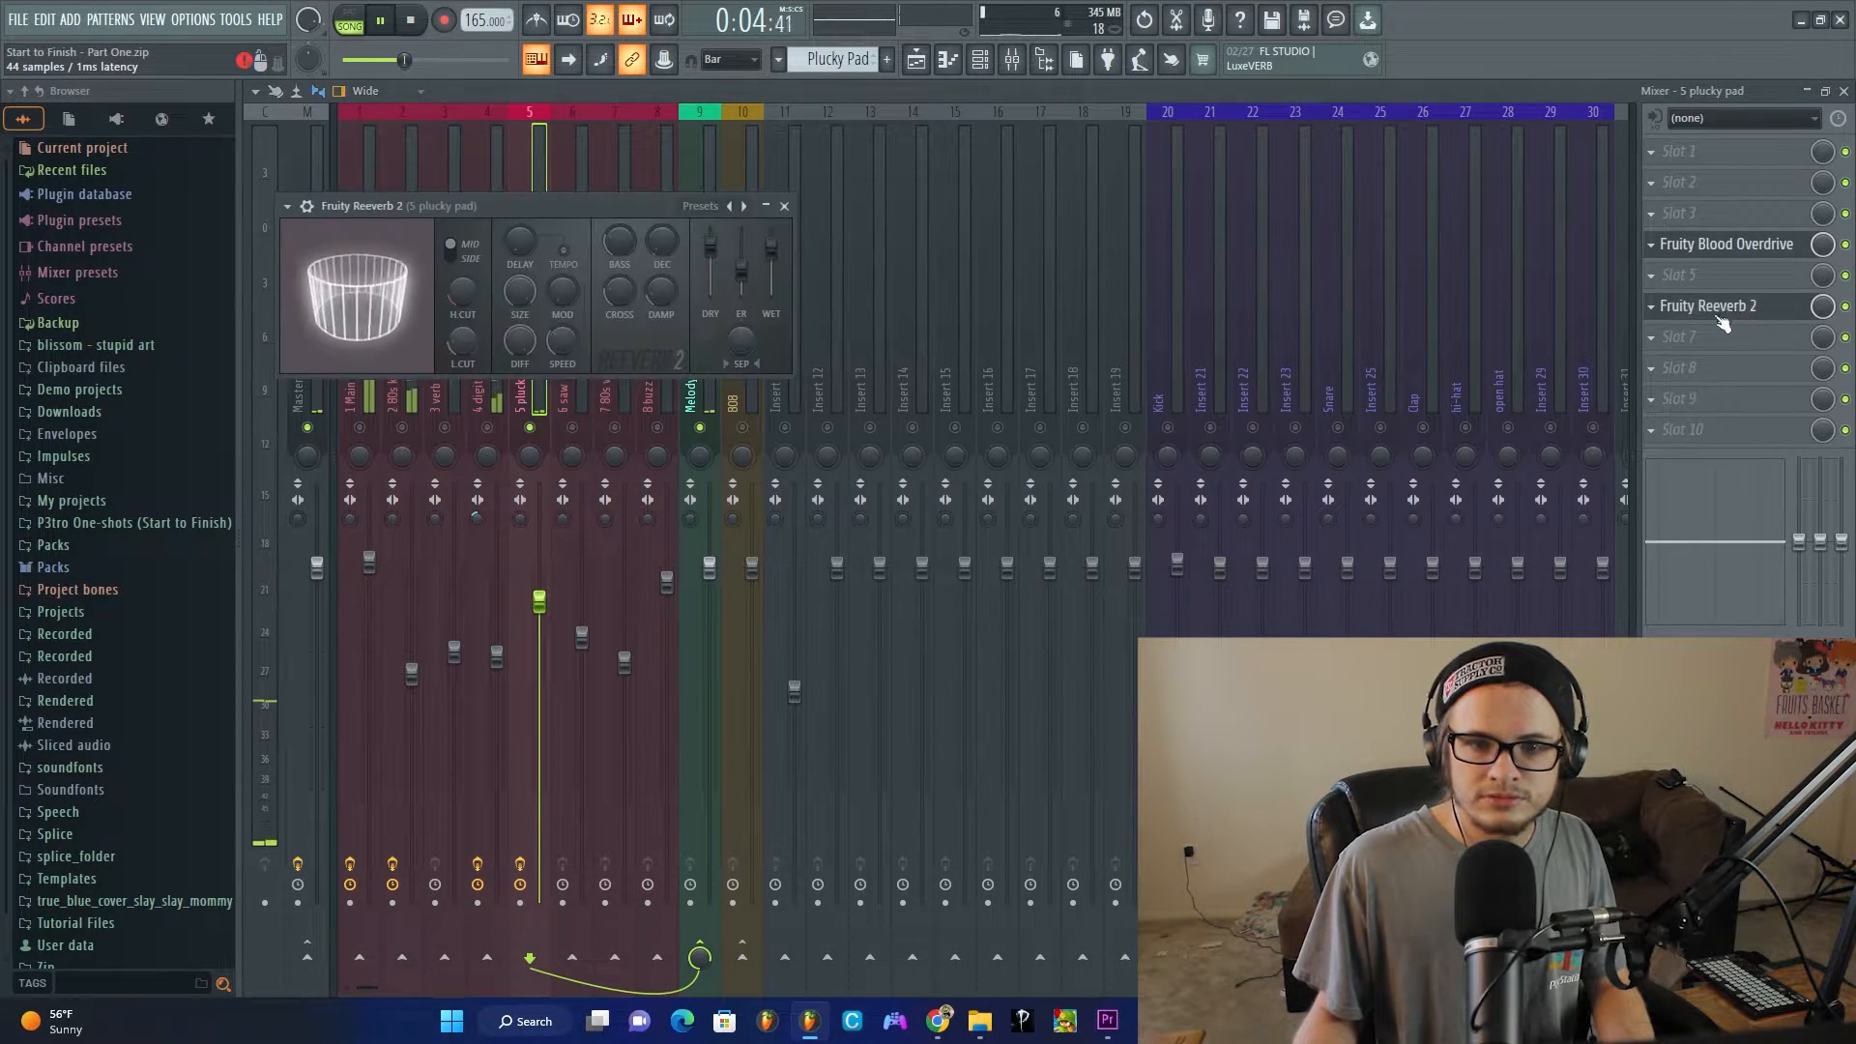
{"action": "left_click_drag", "start_coordinate": [665, 295], "coordinate": [665, 334]}
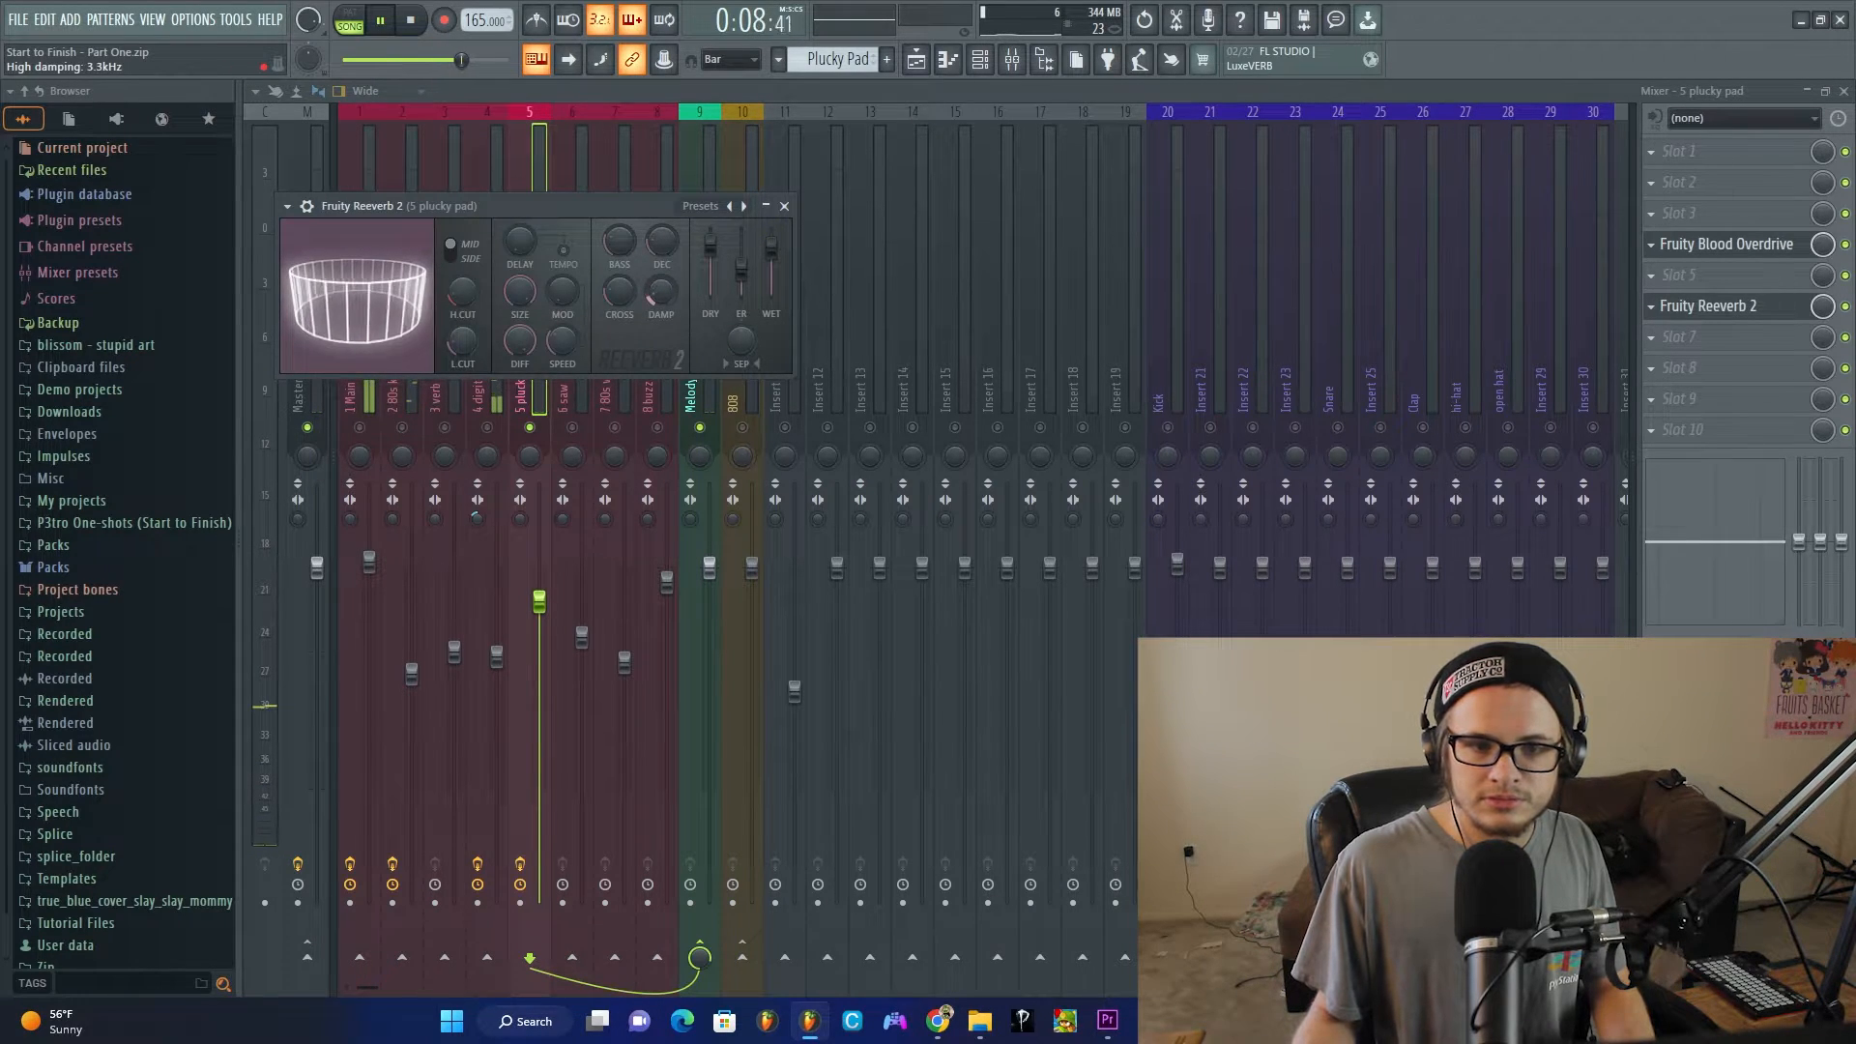
{"action": "left_click_drag", "start_coordinate": [662, 242], "coordinate": [662, 243]}
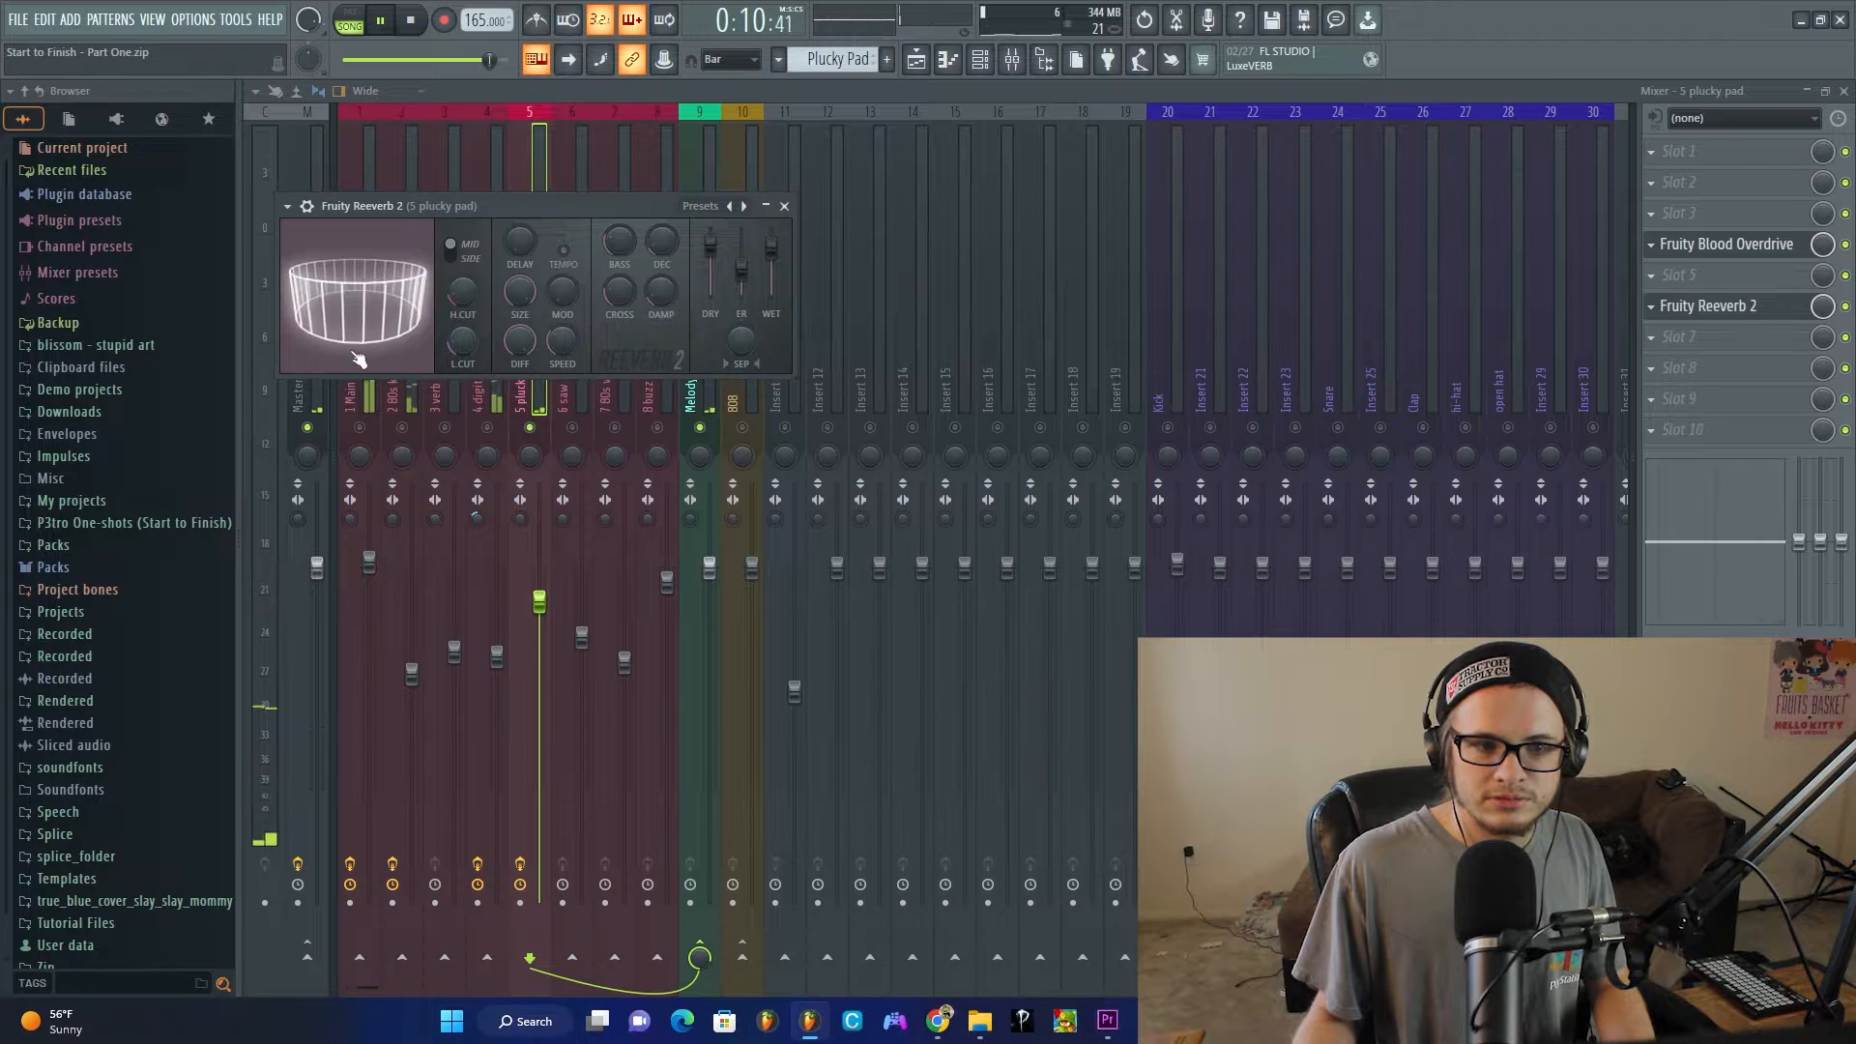
Step: Adjust the attack, decay and sustain of the 5 plucky pad channel's volume envelope during playback, and review its notes in the piano roll
{"action": "left_click", "coordinate": [978, 62]}
{"action": "left_click", "coordinate": [495, 577]}
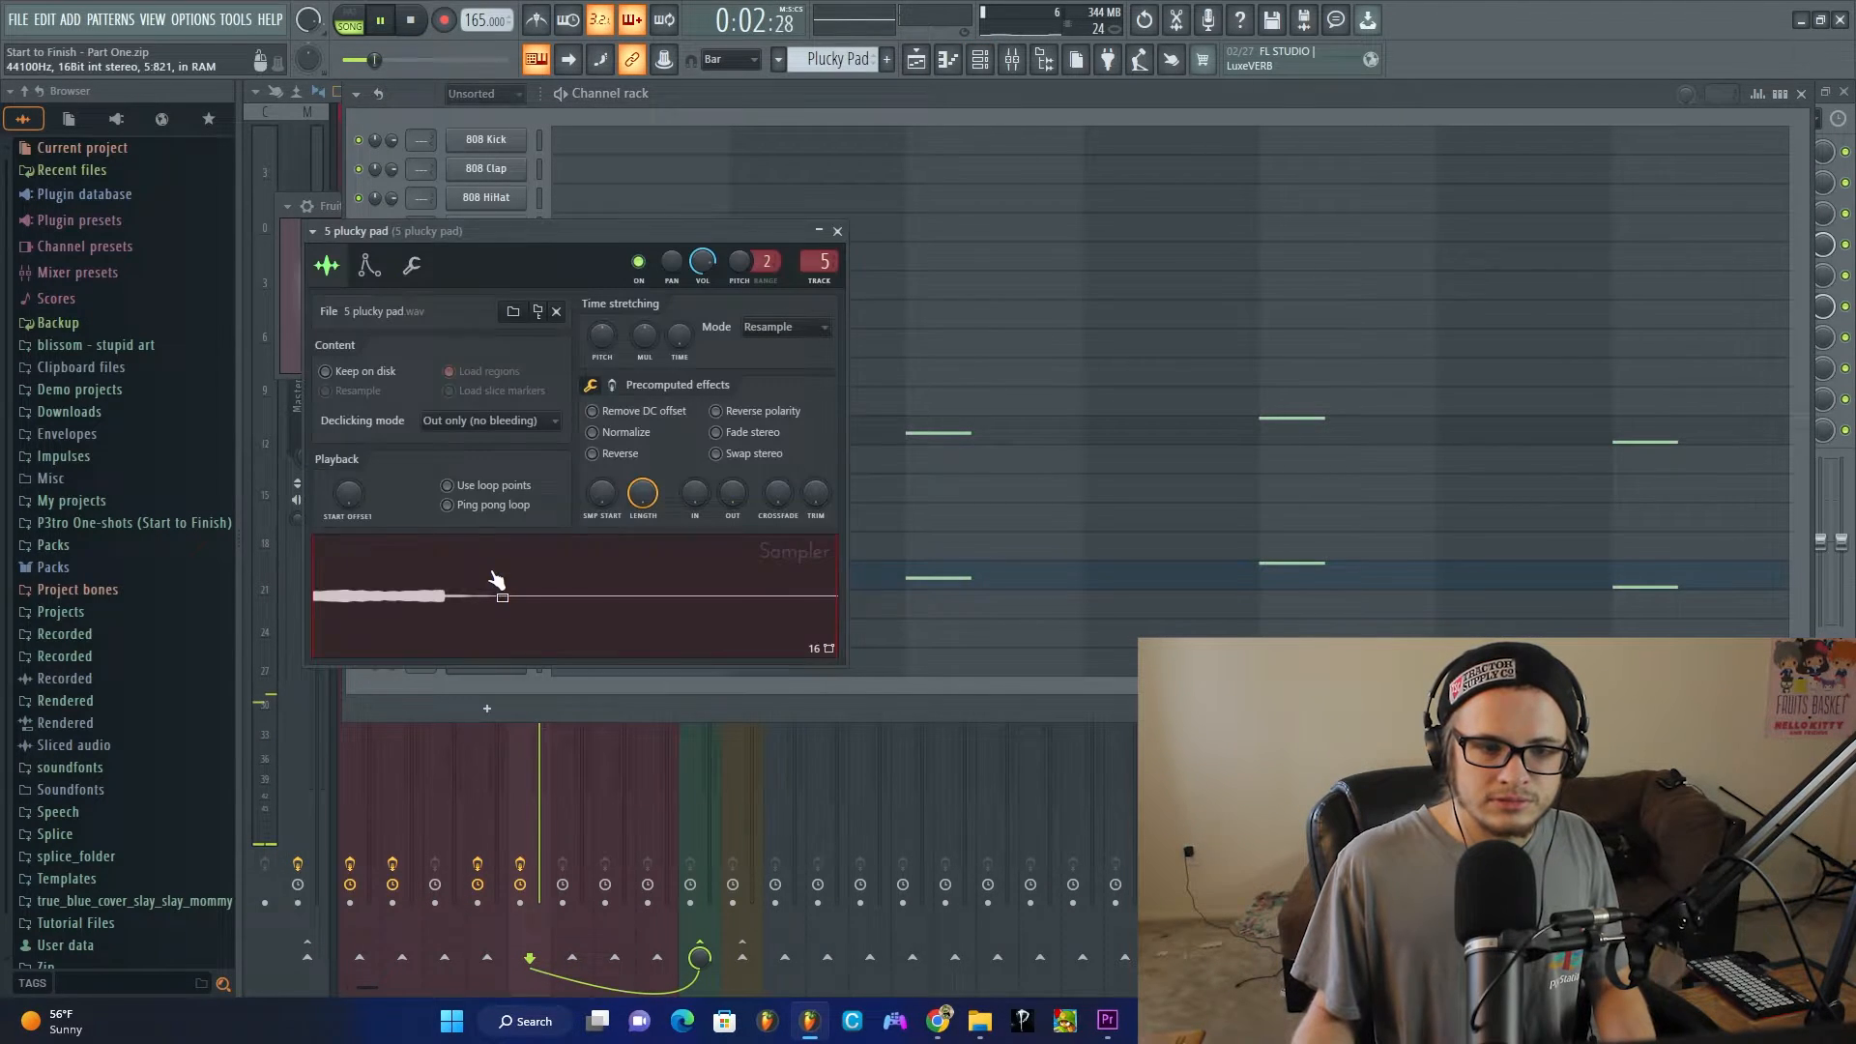
{"action": "left_click", "coordinate": [367, 266]}
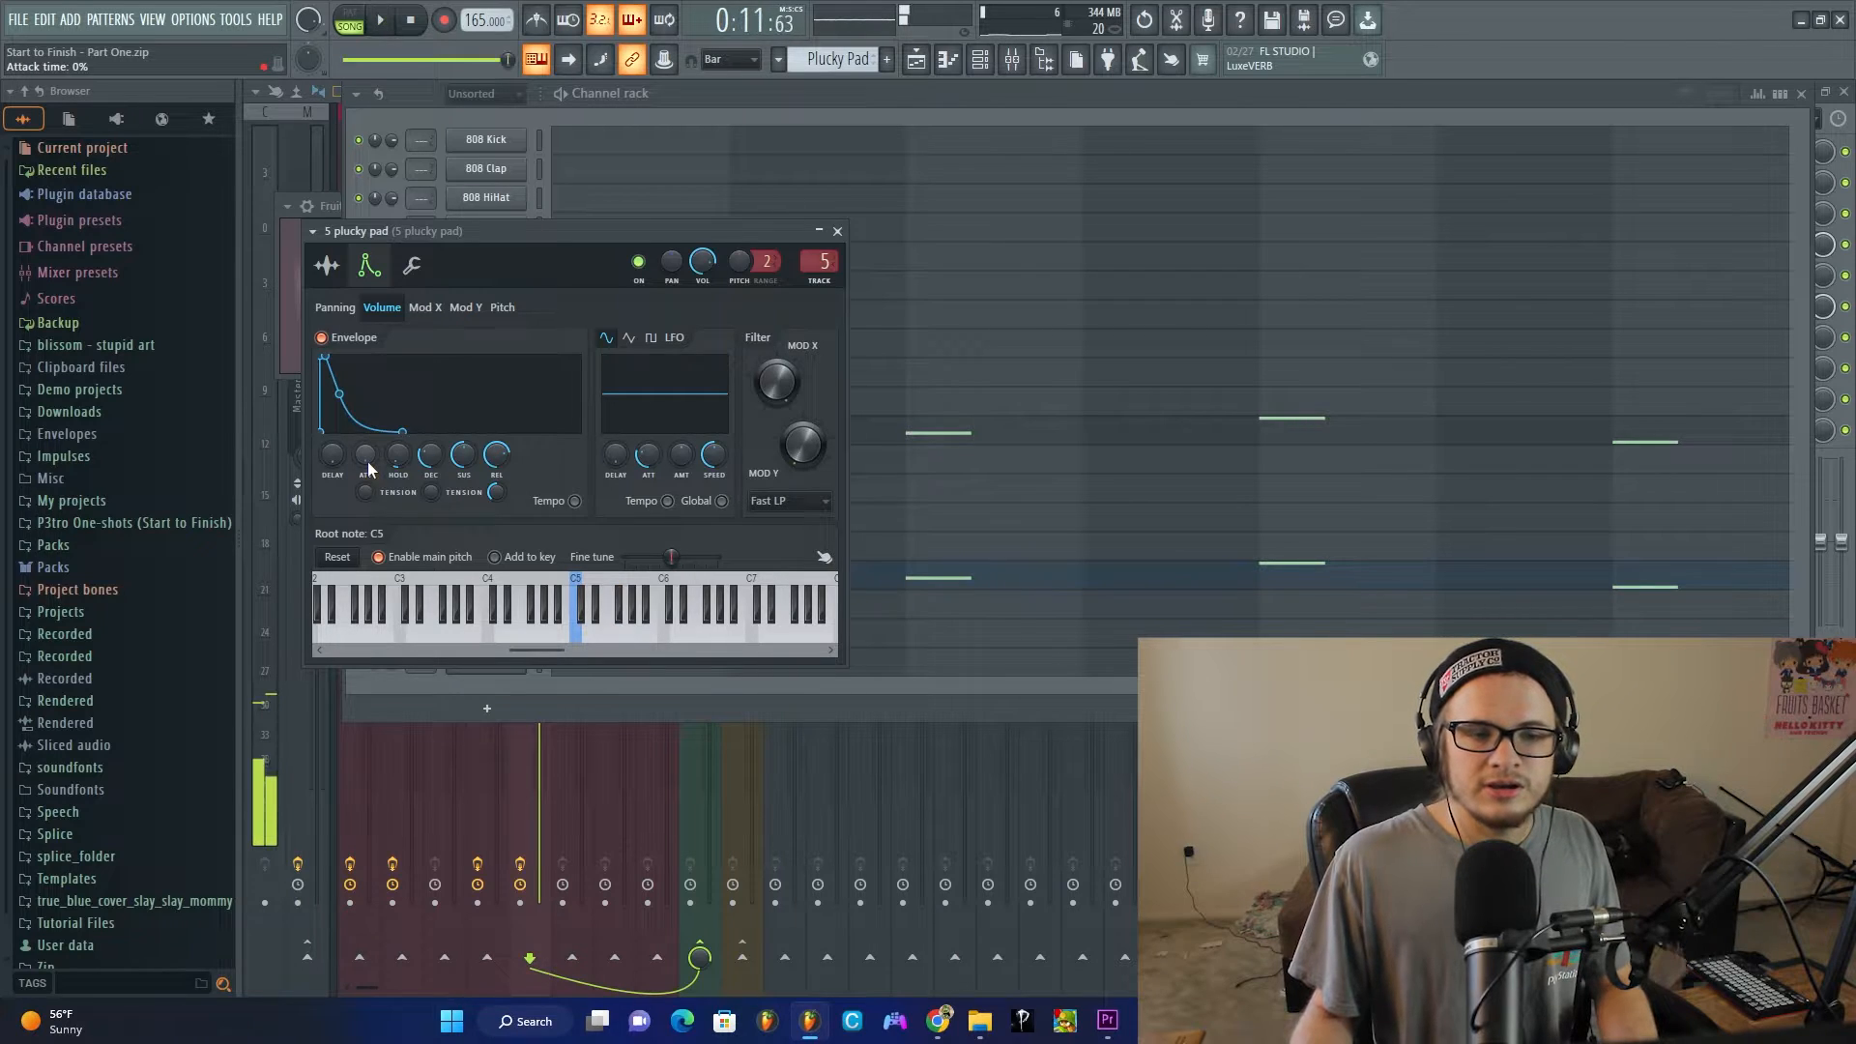
{"action": "left_click_drag", "start_coordinate": [367, 462], "coordinate": [367, 452]}
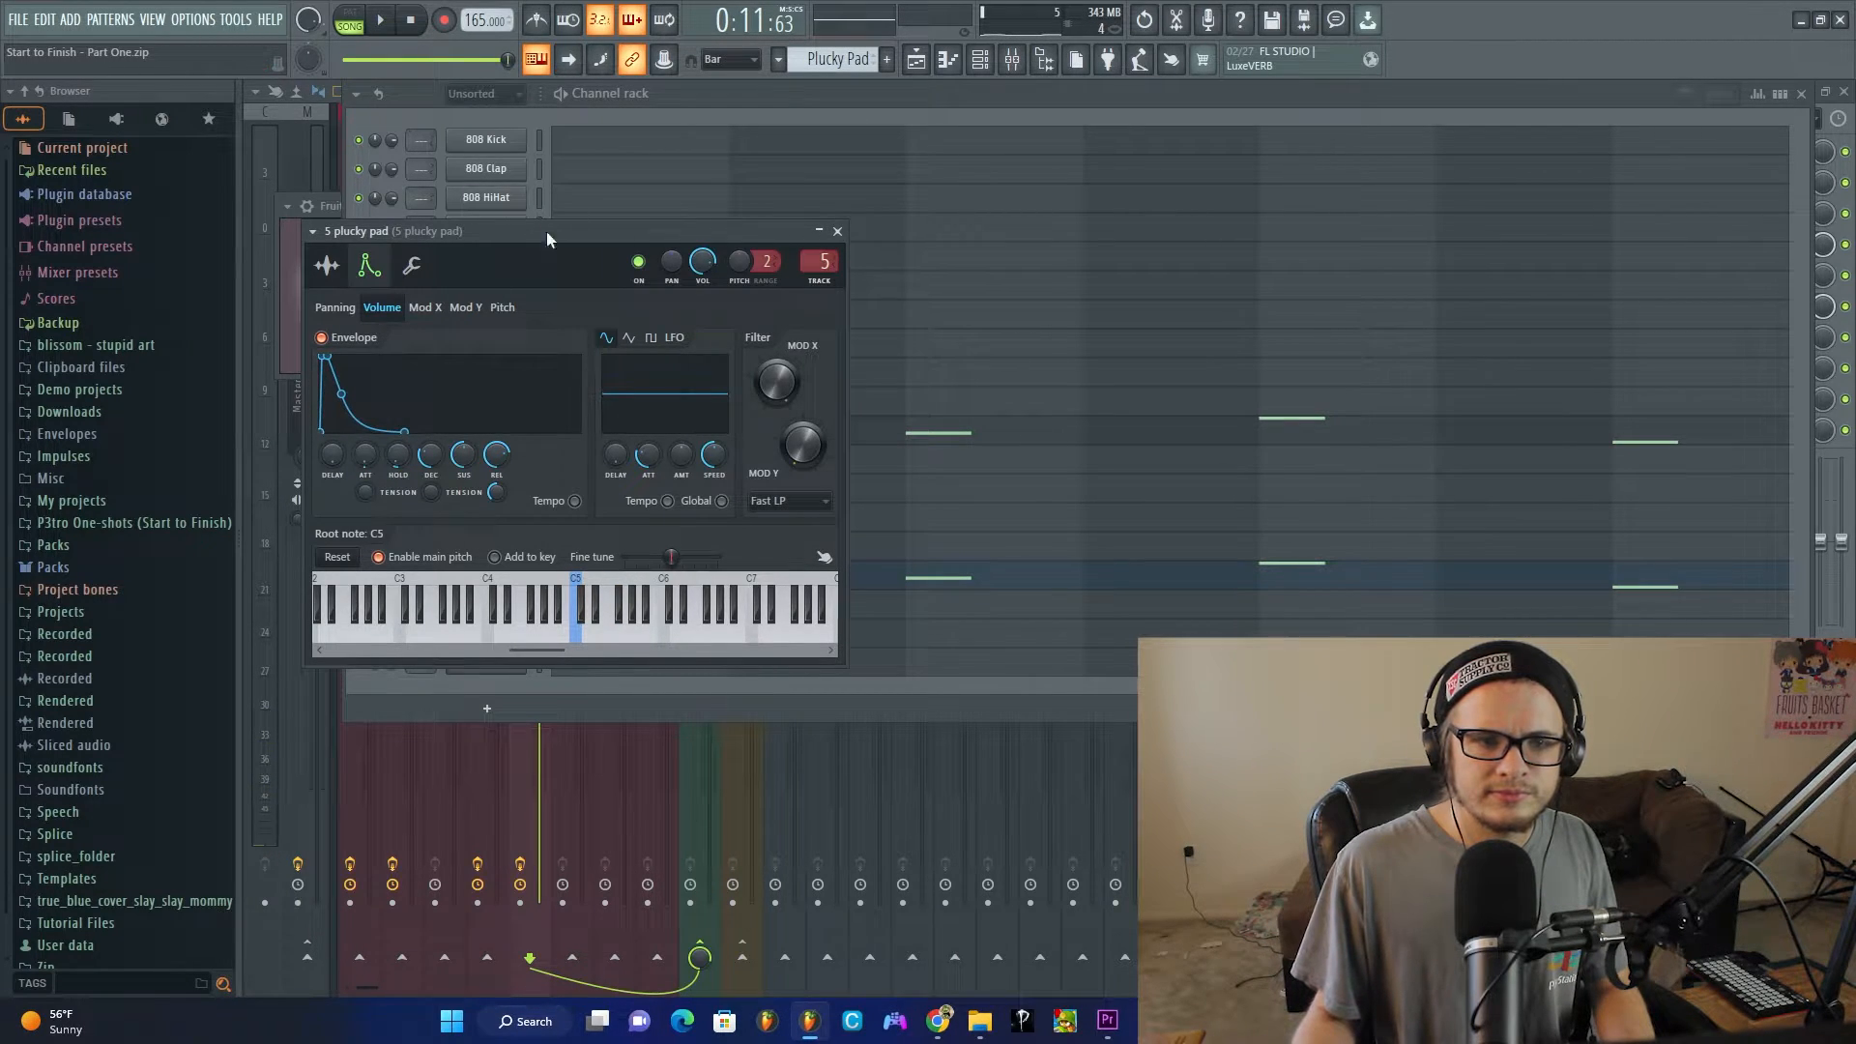
{"action": "key", "text": "Escape"}
{"action": "key", "text": "space"}
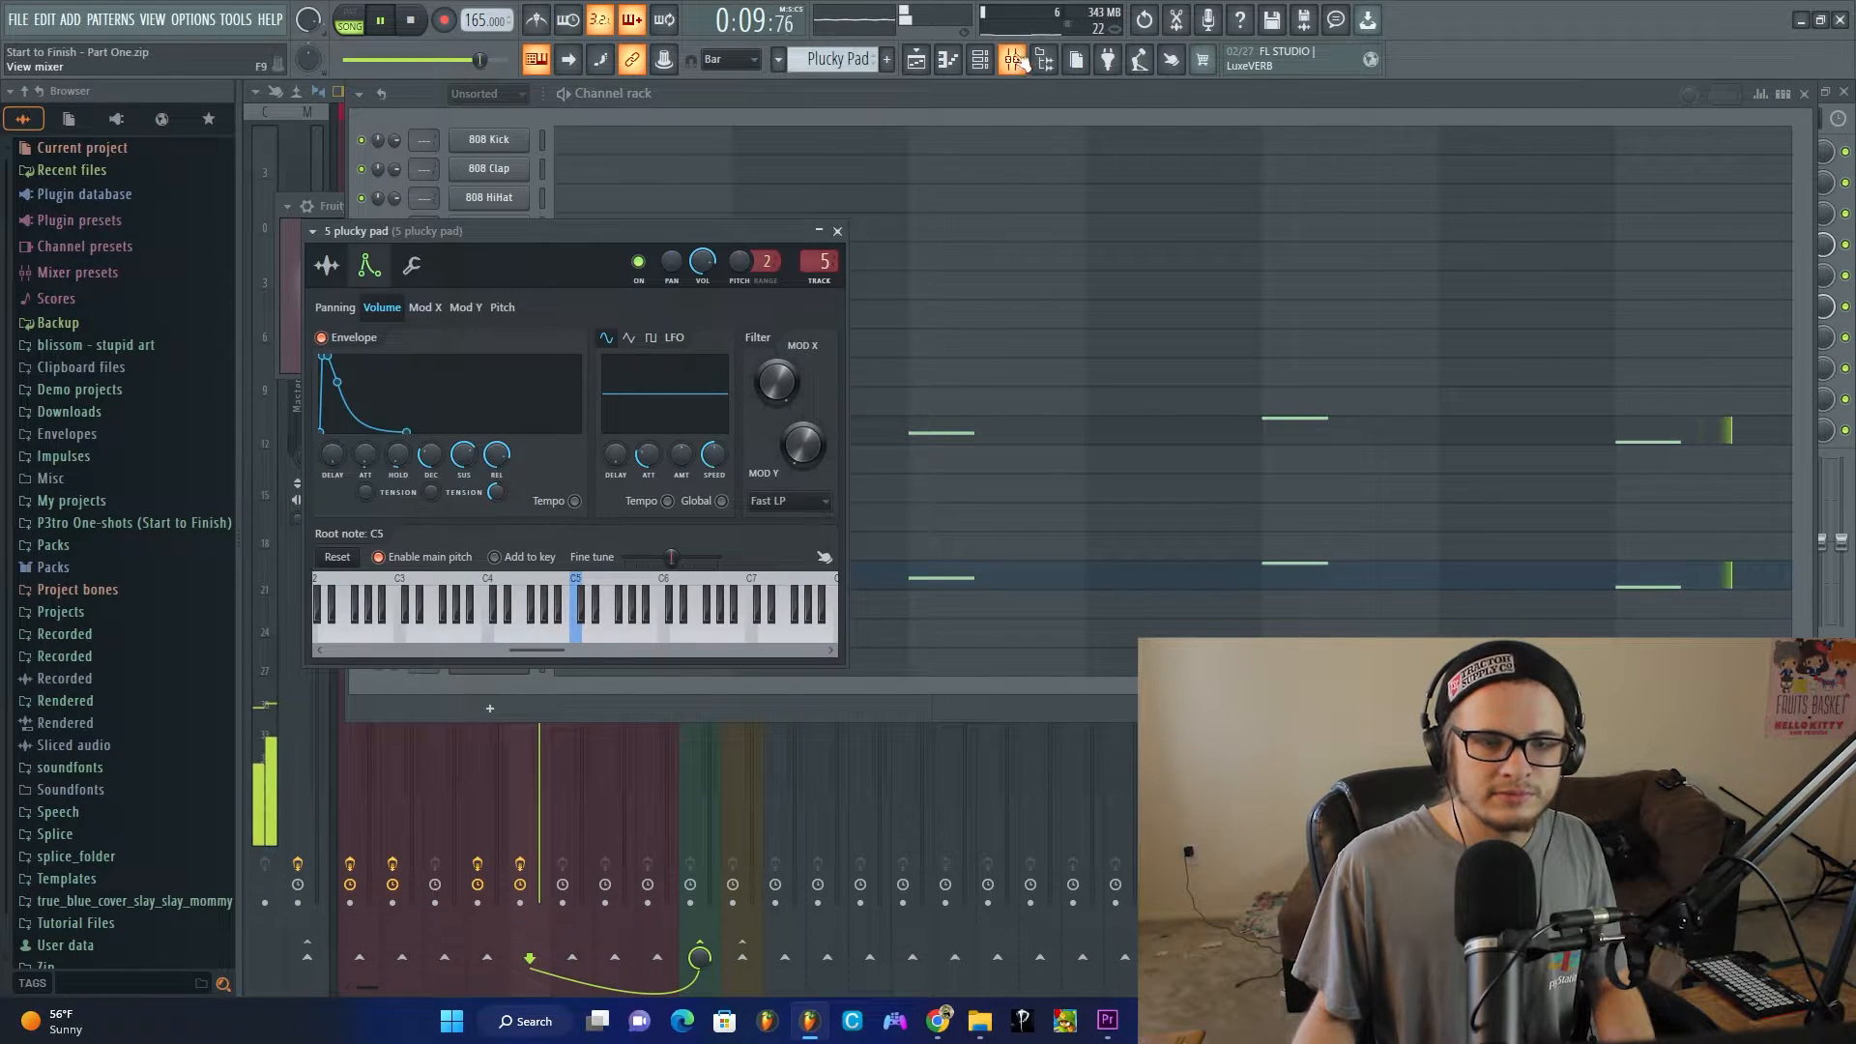
{"action": "key", "text": "F9"}
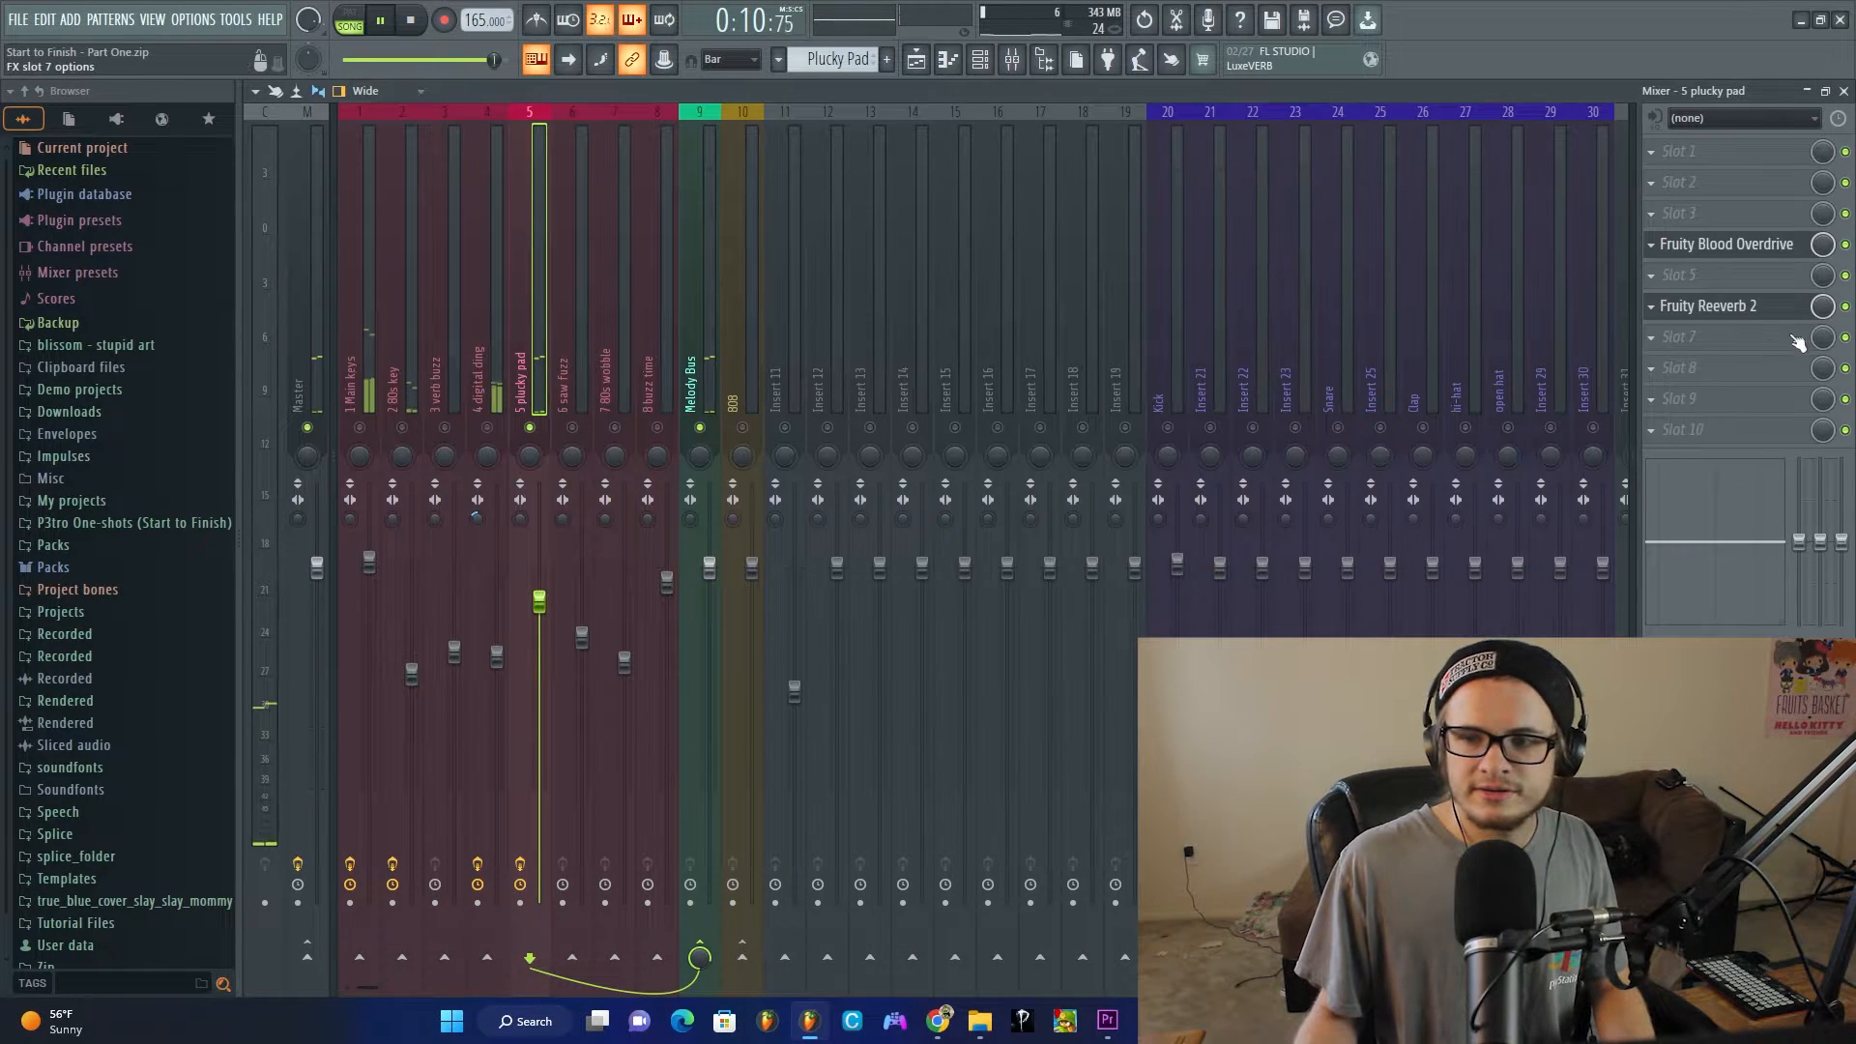
{"action": "key", "text": "F9"}
{"action": "key", "text": "space"}
{"action": "left_click", "coordinate": [326, 599]}
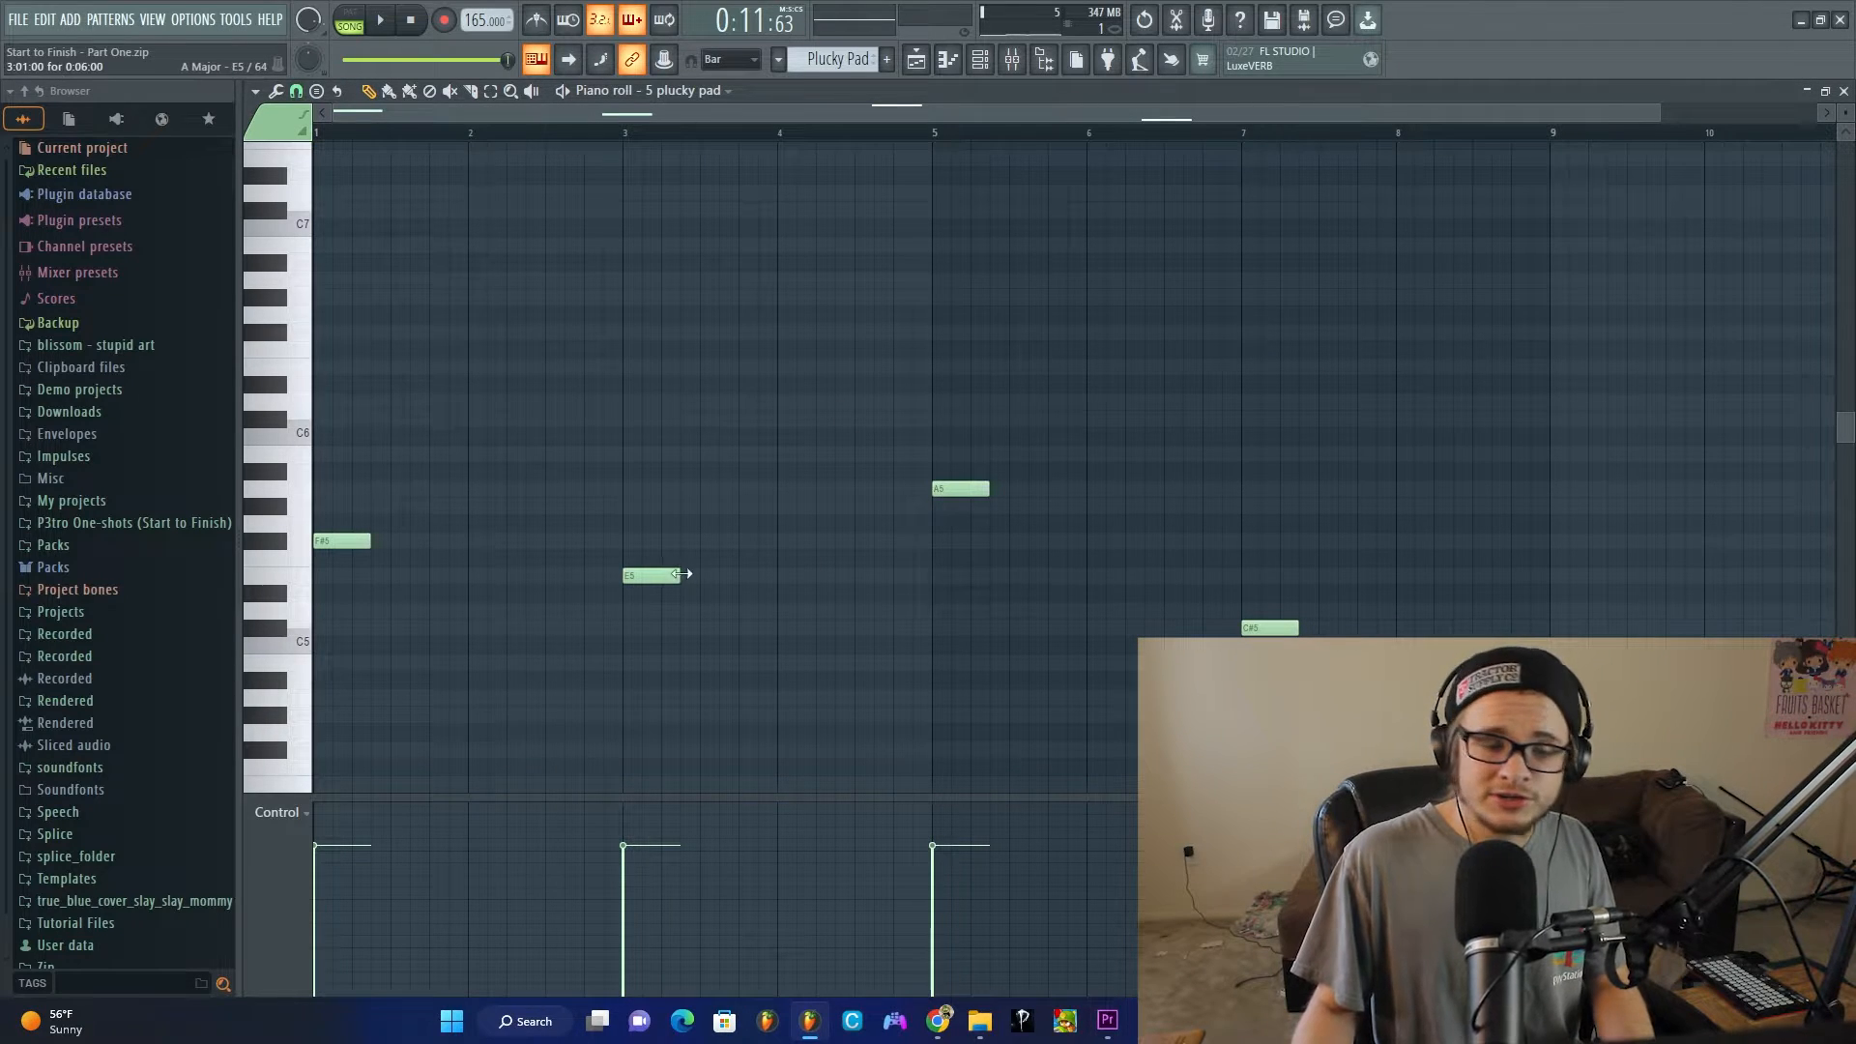
Step: Add Fruity parametric EQ 2 to slot 7 of 5 plucky pad, cutting bands 1 and 7 and dipping band 3, and compare with 1 Main keys
{"action": "key", "text": "F9"}
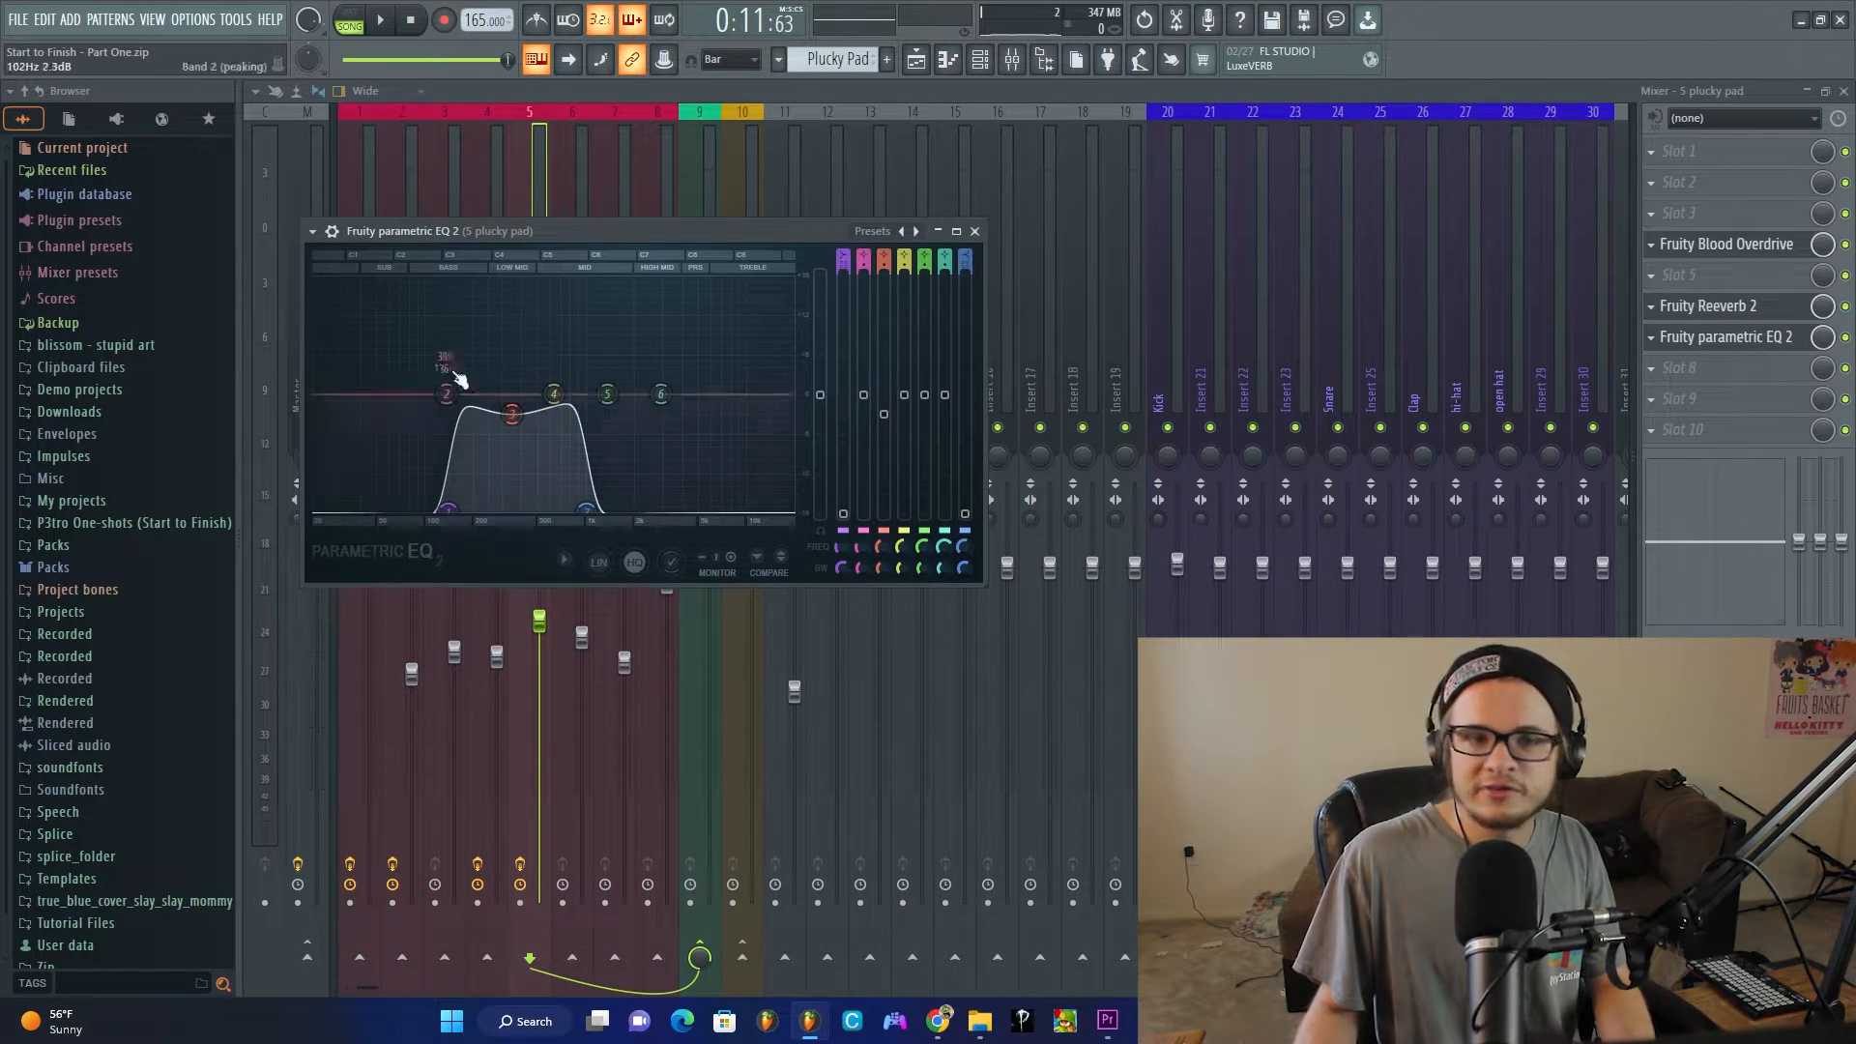
{"action": "key", "text": "Escape"}
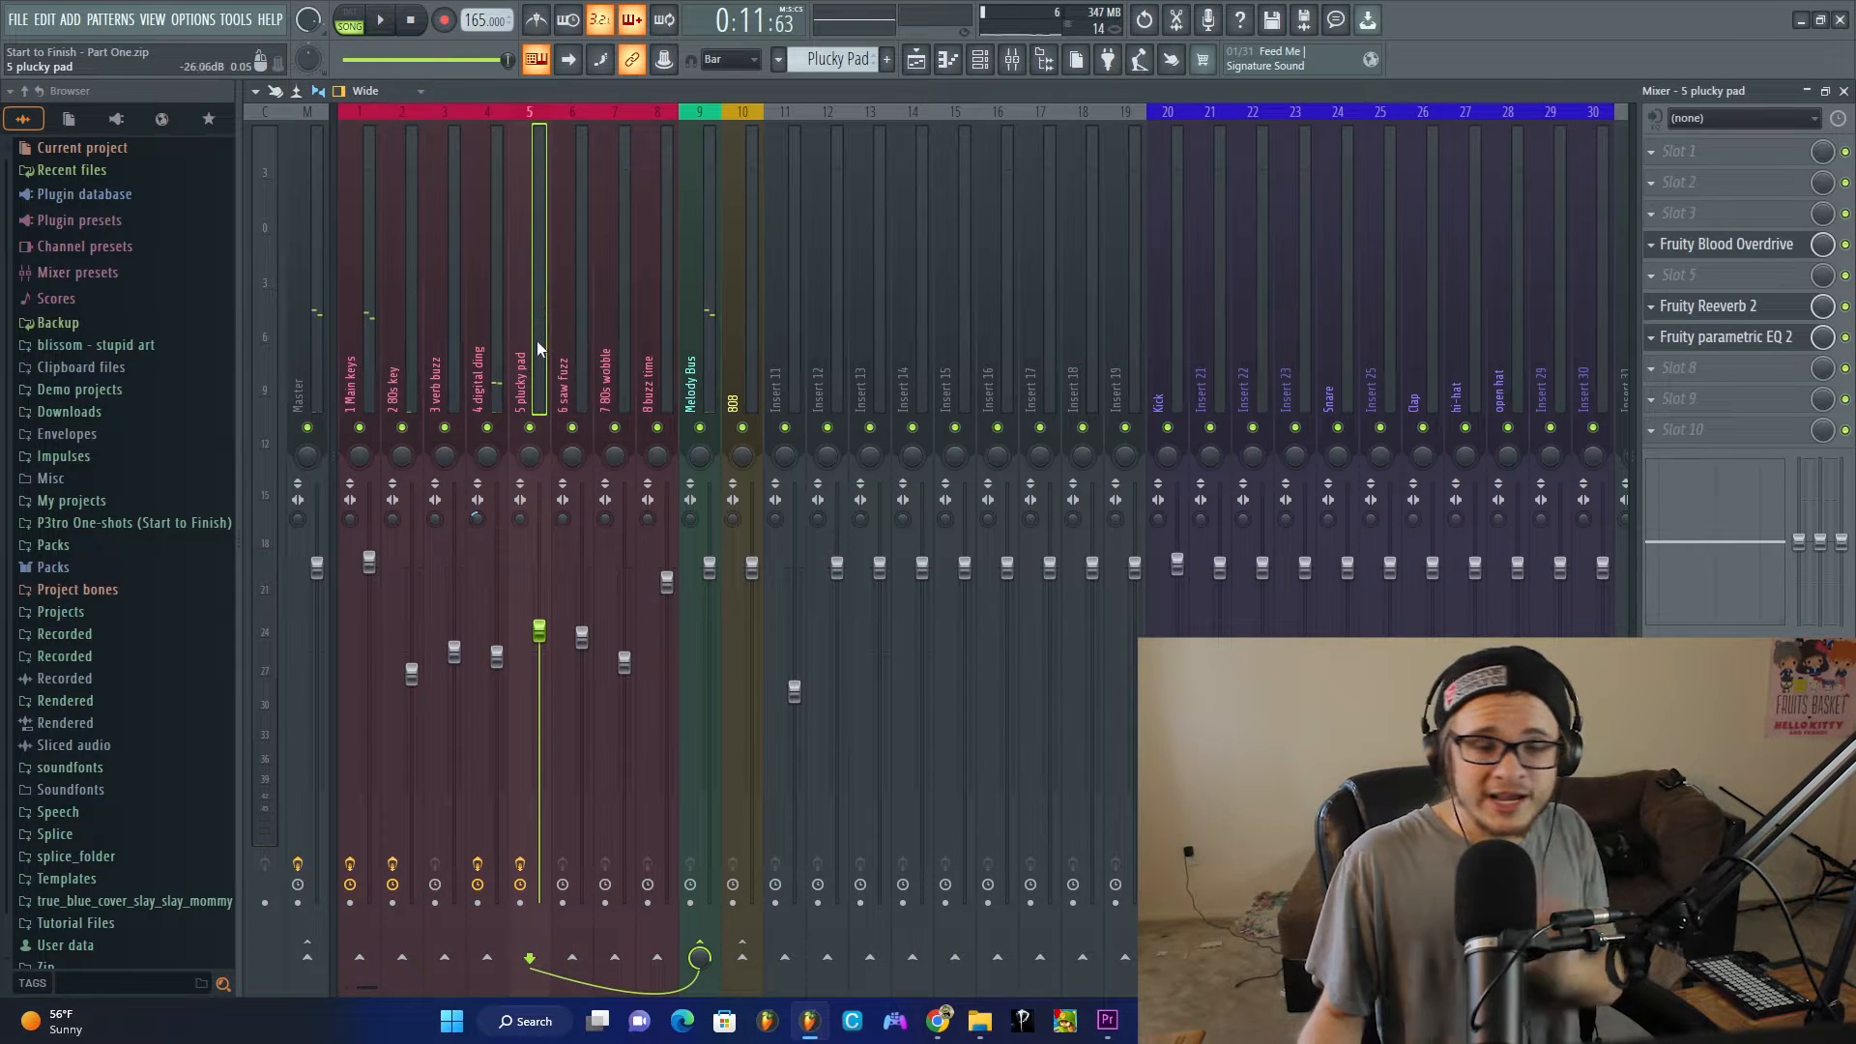
{"action": "right_click", "coordinate": [533, 427]}
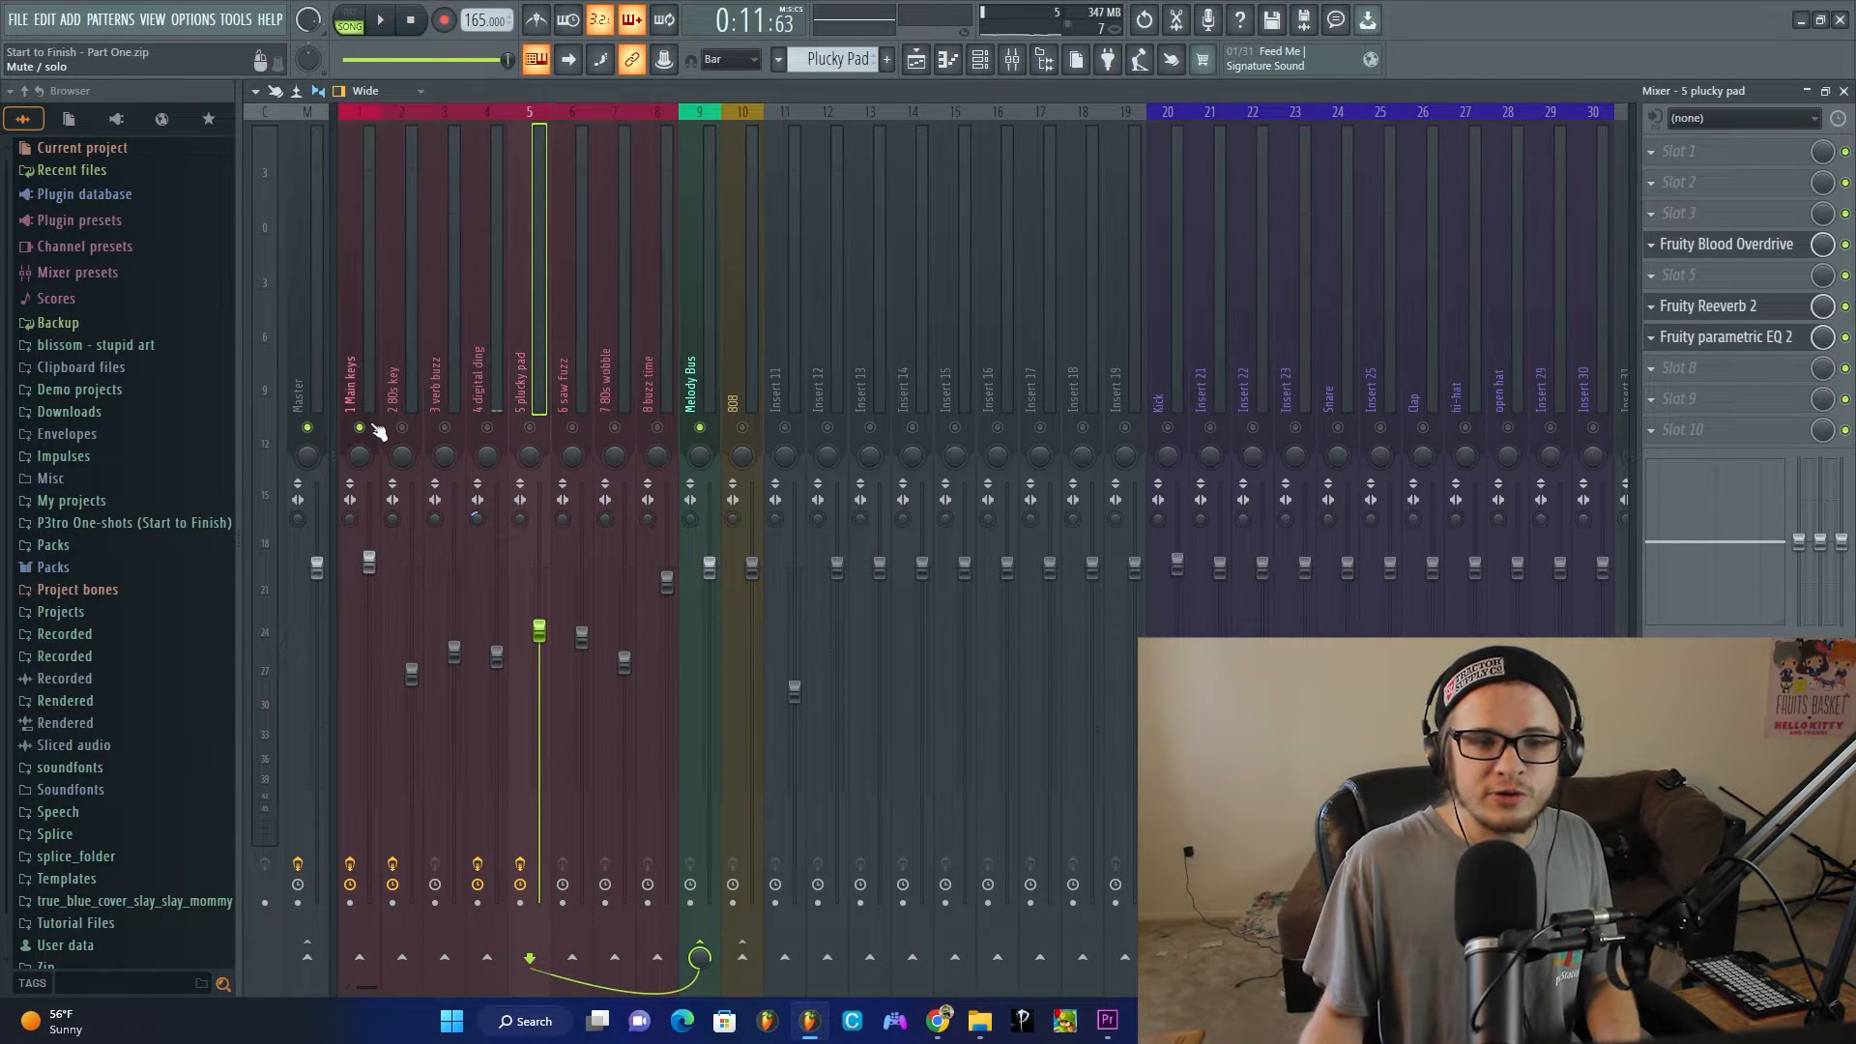
{"action": "key", "text": "space"}
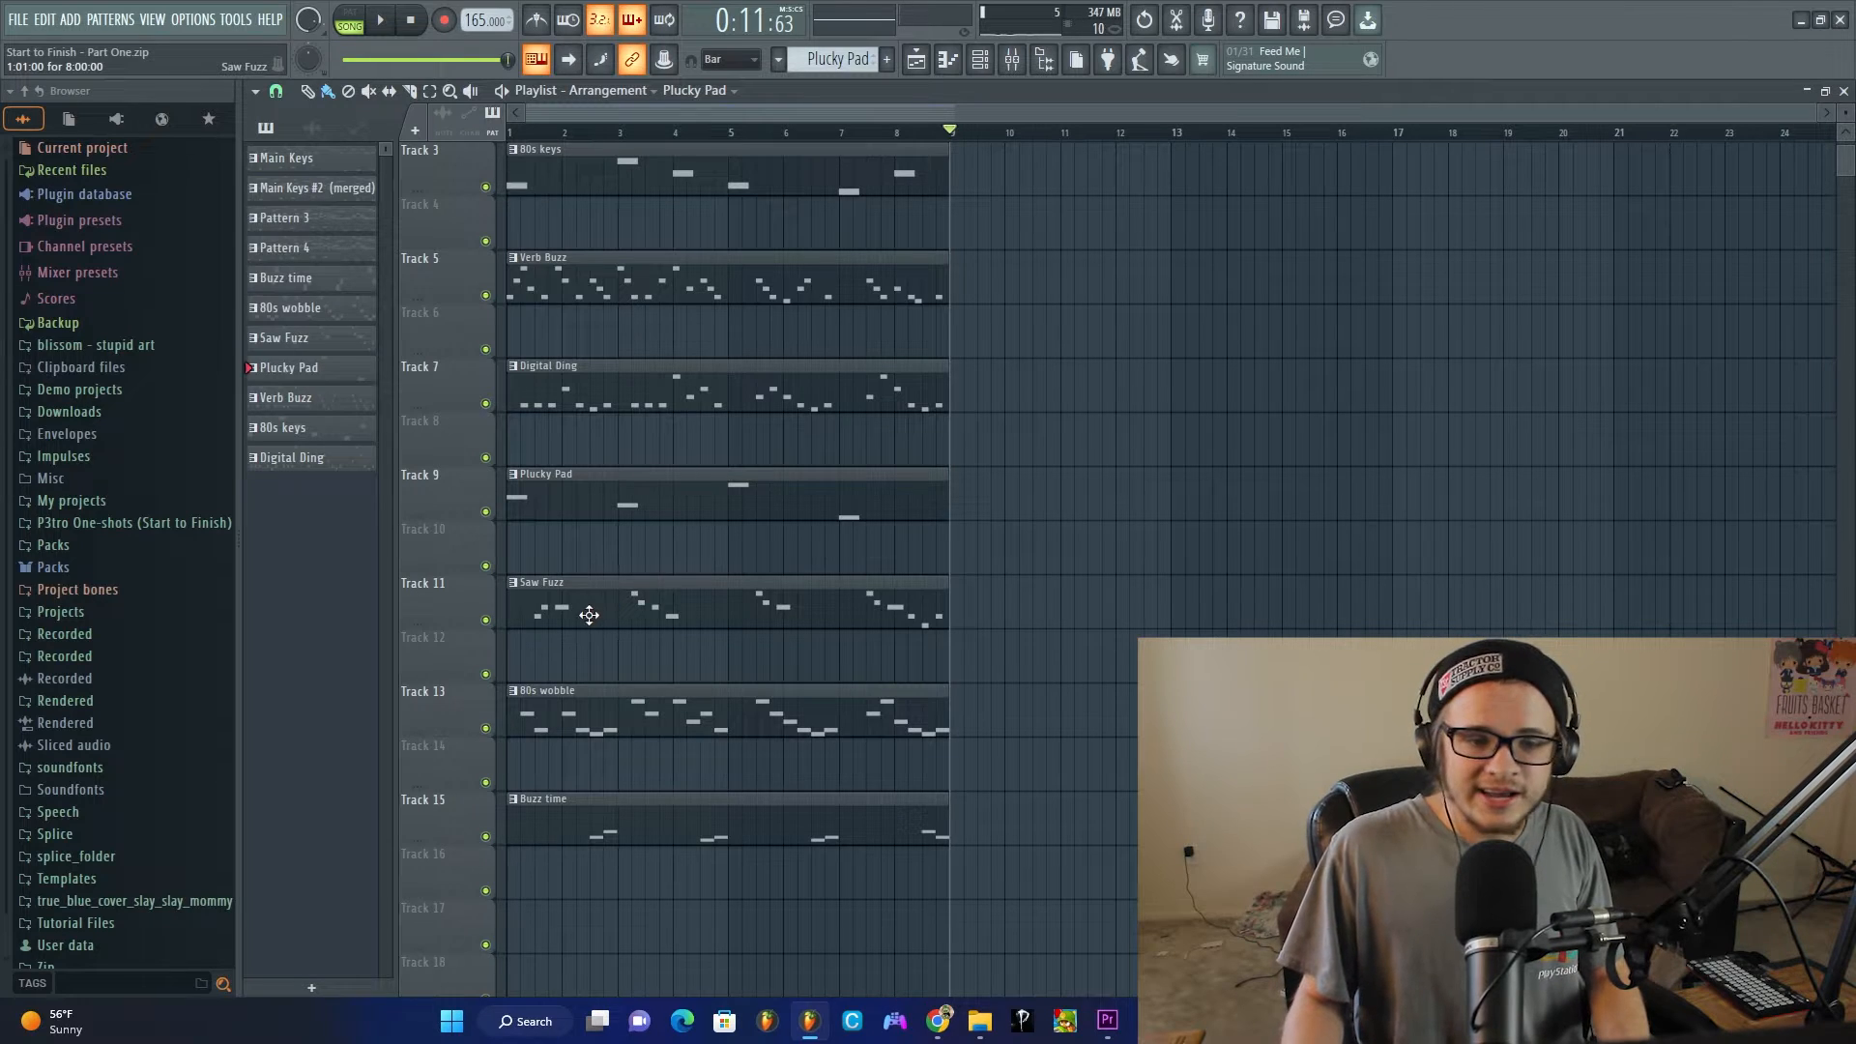
Step: Open the Saw Fuzz pattern and draw the E6, F#6, G6 and A6 phrases starting in bars 1, 3 and 5 on the 6 saw fuzz channel
{"action": "double_click", "coordinate": [595, 606]}
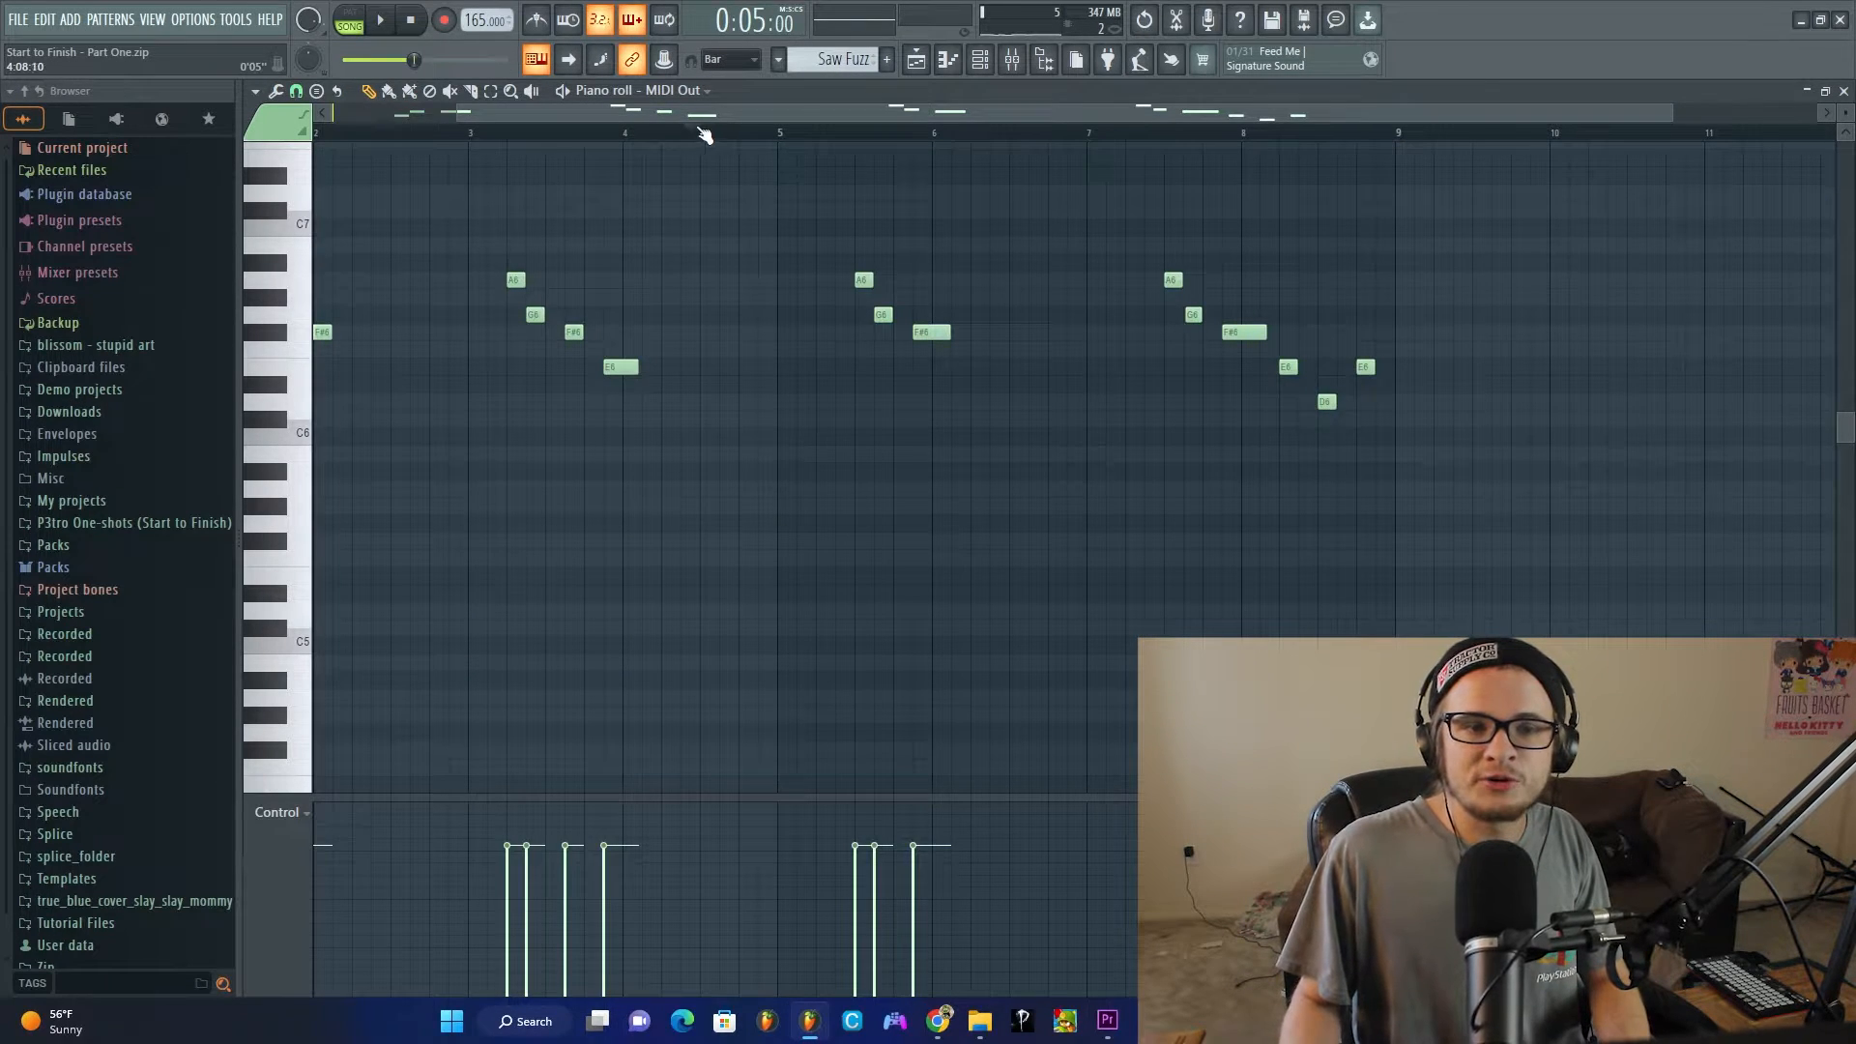
{"action": "left_click_drag", "start_coordinate": [703, 136], "coordinate": [501, 161]}
{"action": "scroll", "coordinate": [468, 316], "scroll_direction": "up", "scroll_amount": 3}
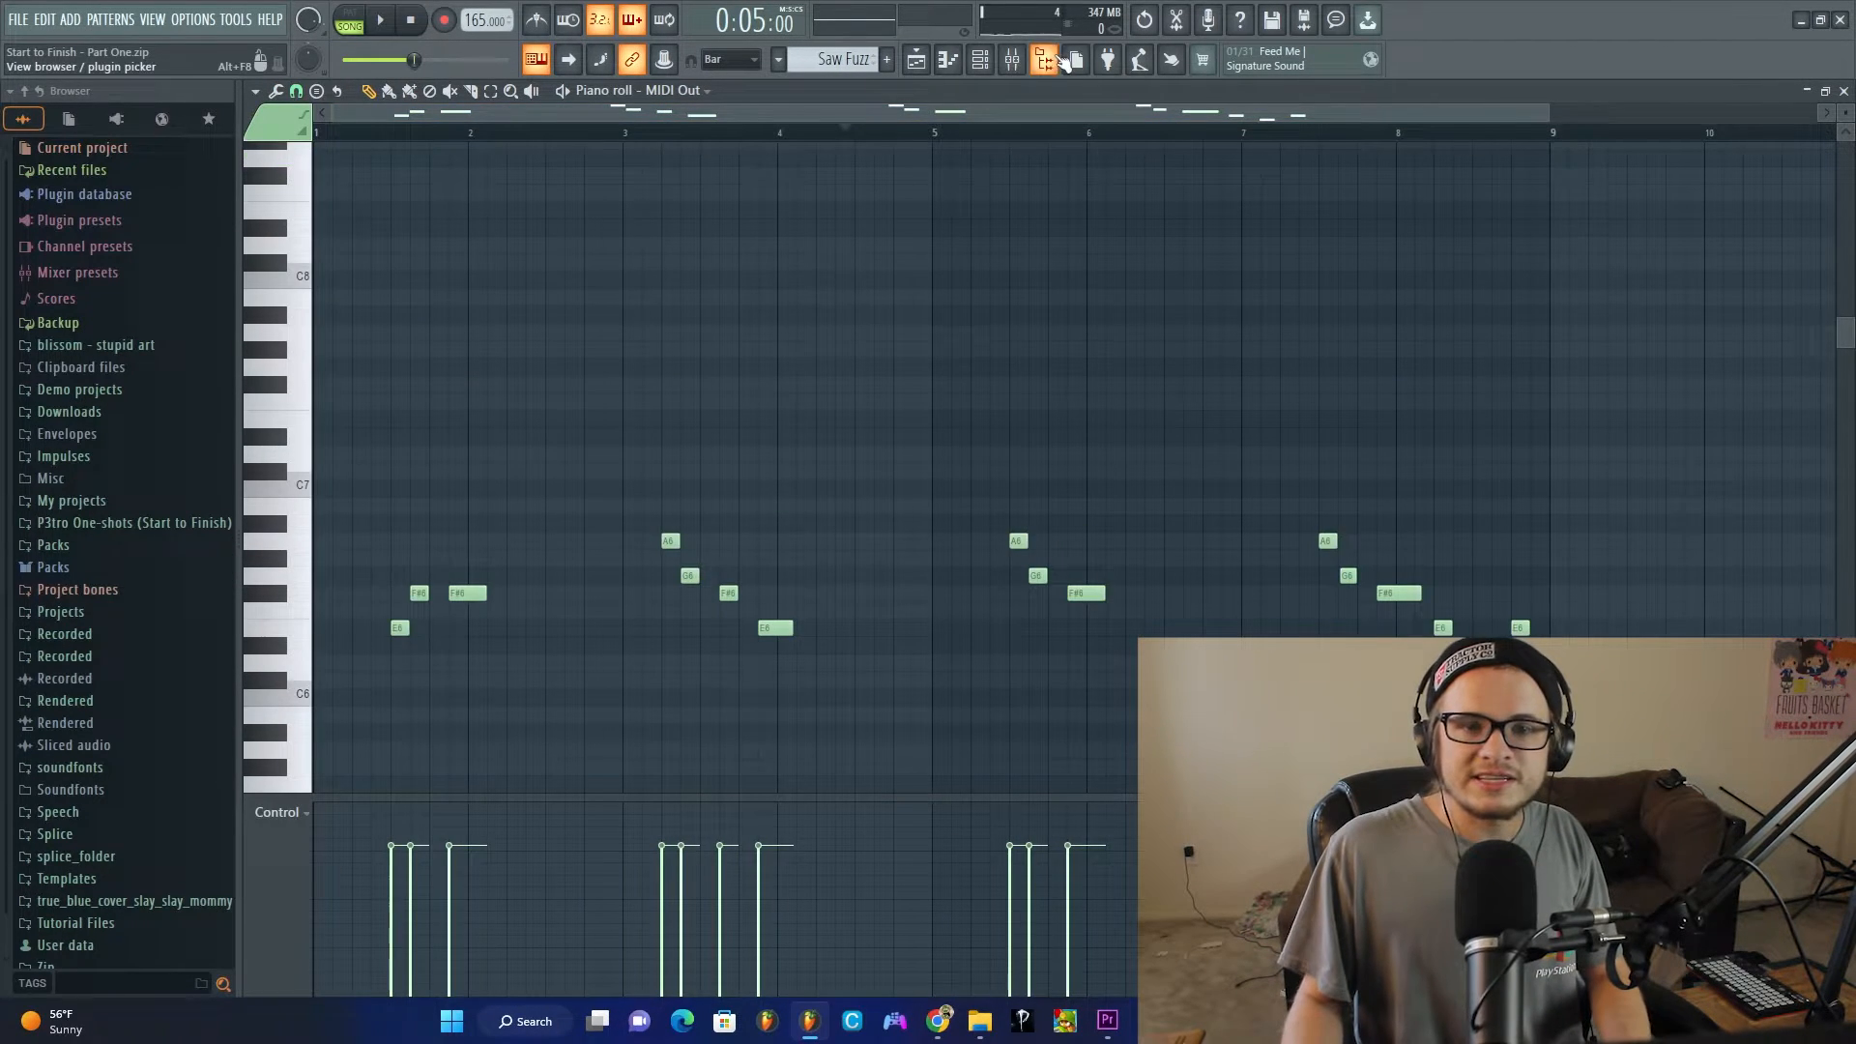
{"action": "left_click", "coordinate": [994, 60]}
{"action": "left_click", "coordinate": [641, 373]}
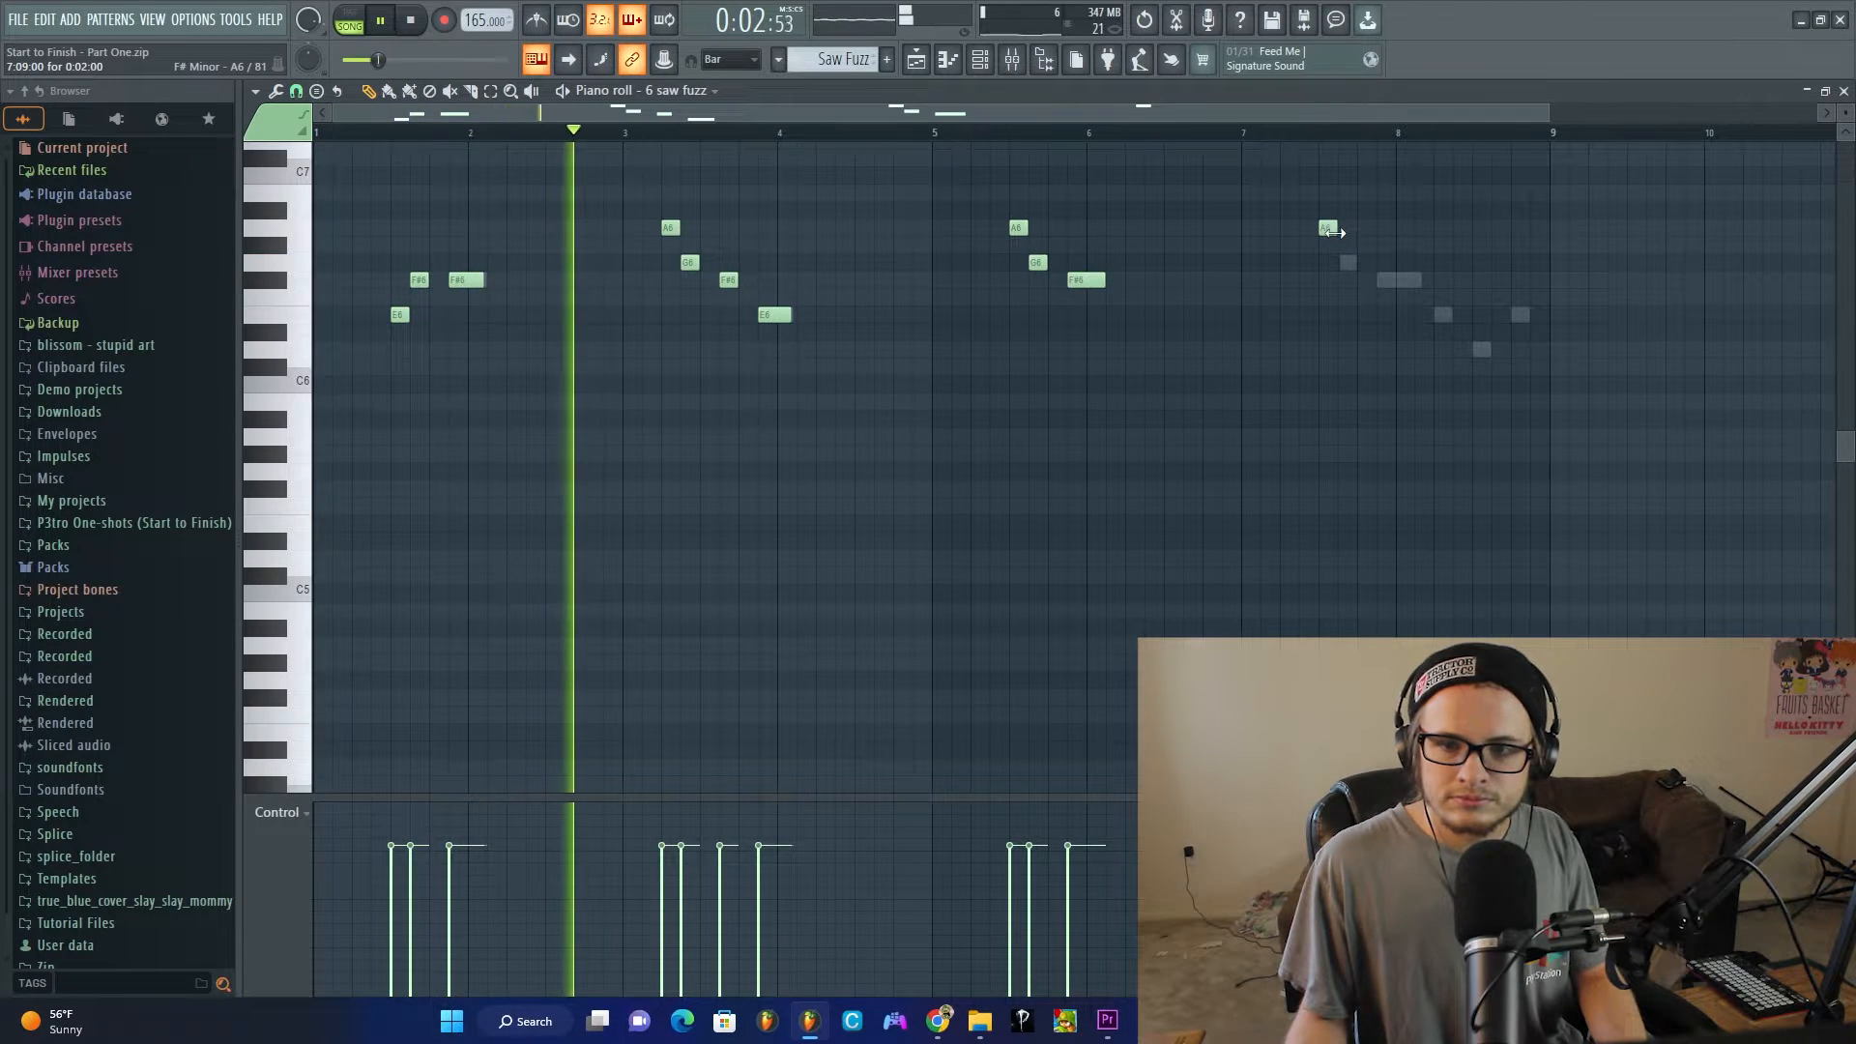
Step: Complete the final 6 saw fuzz phrase in bars 7 and 8 with G6, a longer F#6, E6, D6 and E6
{"action": "left_click", "coordinate": [1339, 262]}
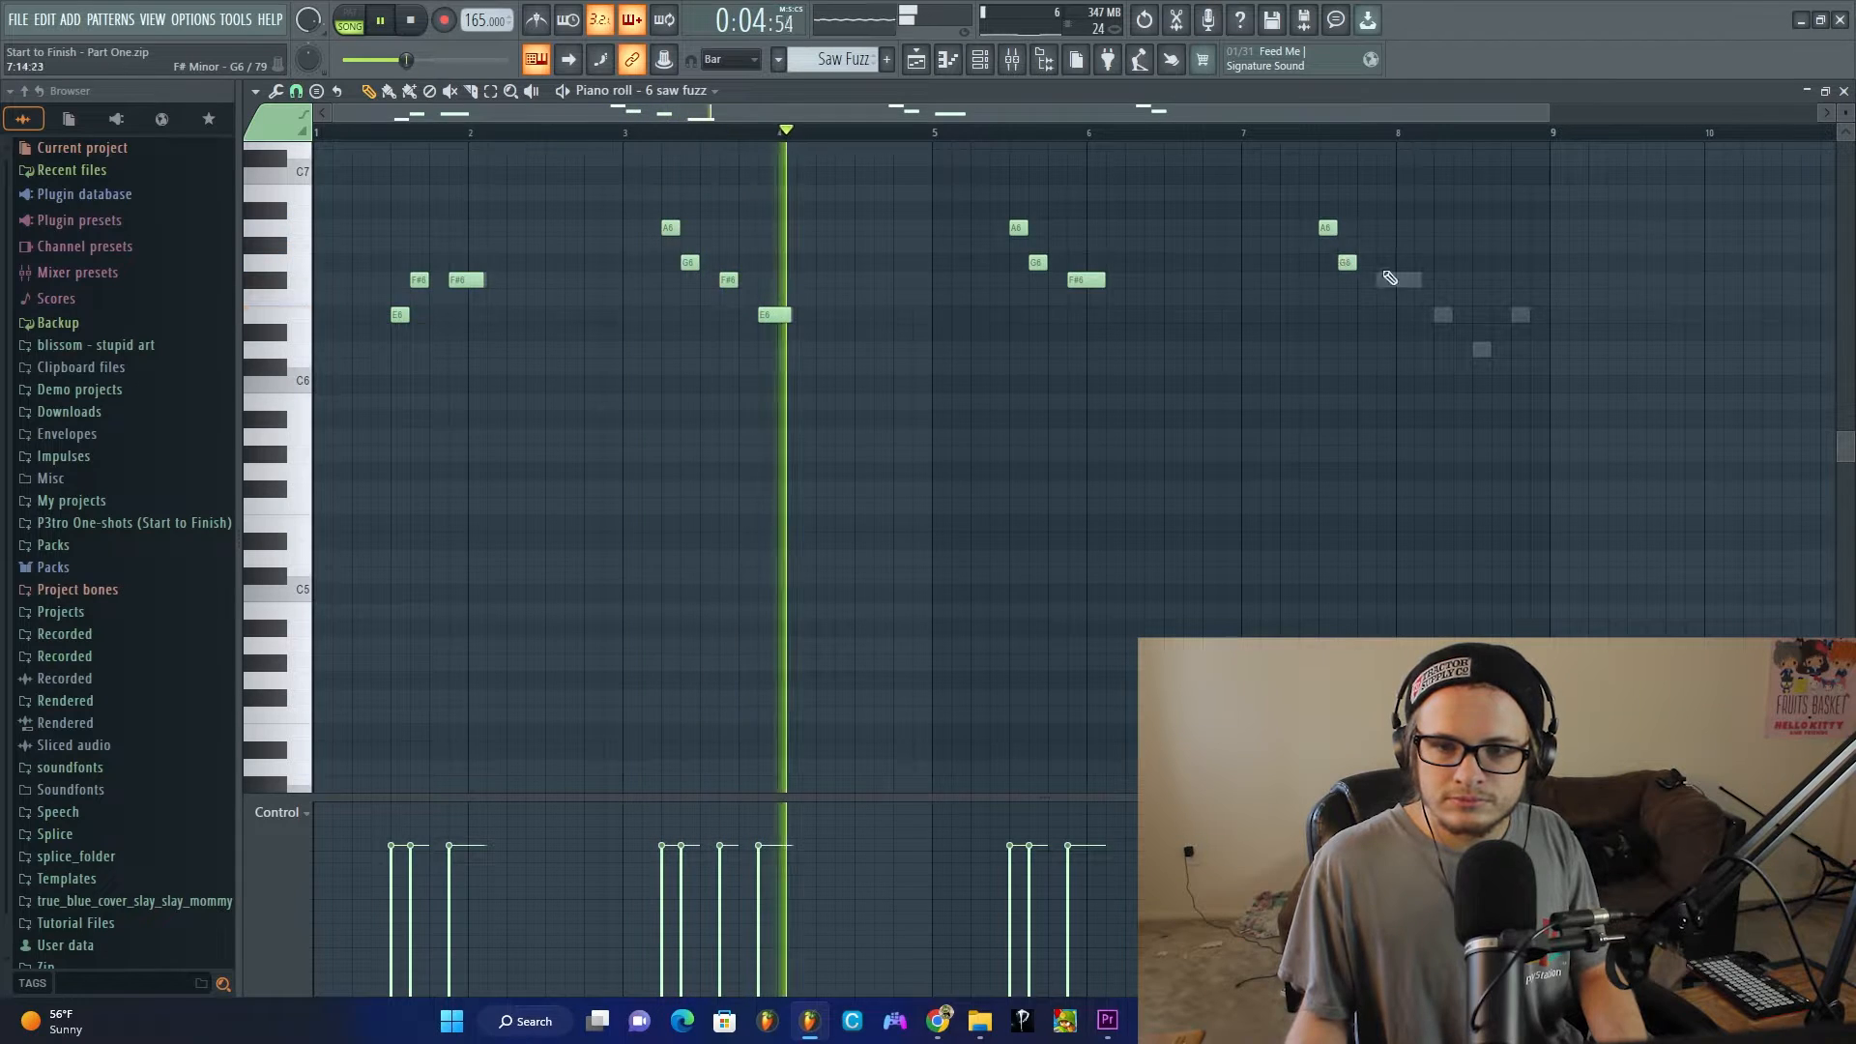
{"action": "left_click", "coordinate": [1380, 281]}
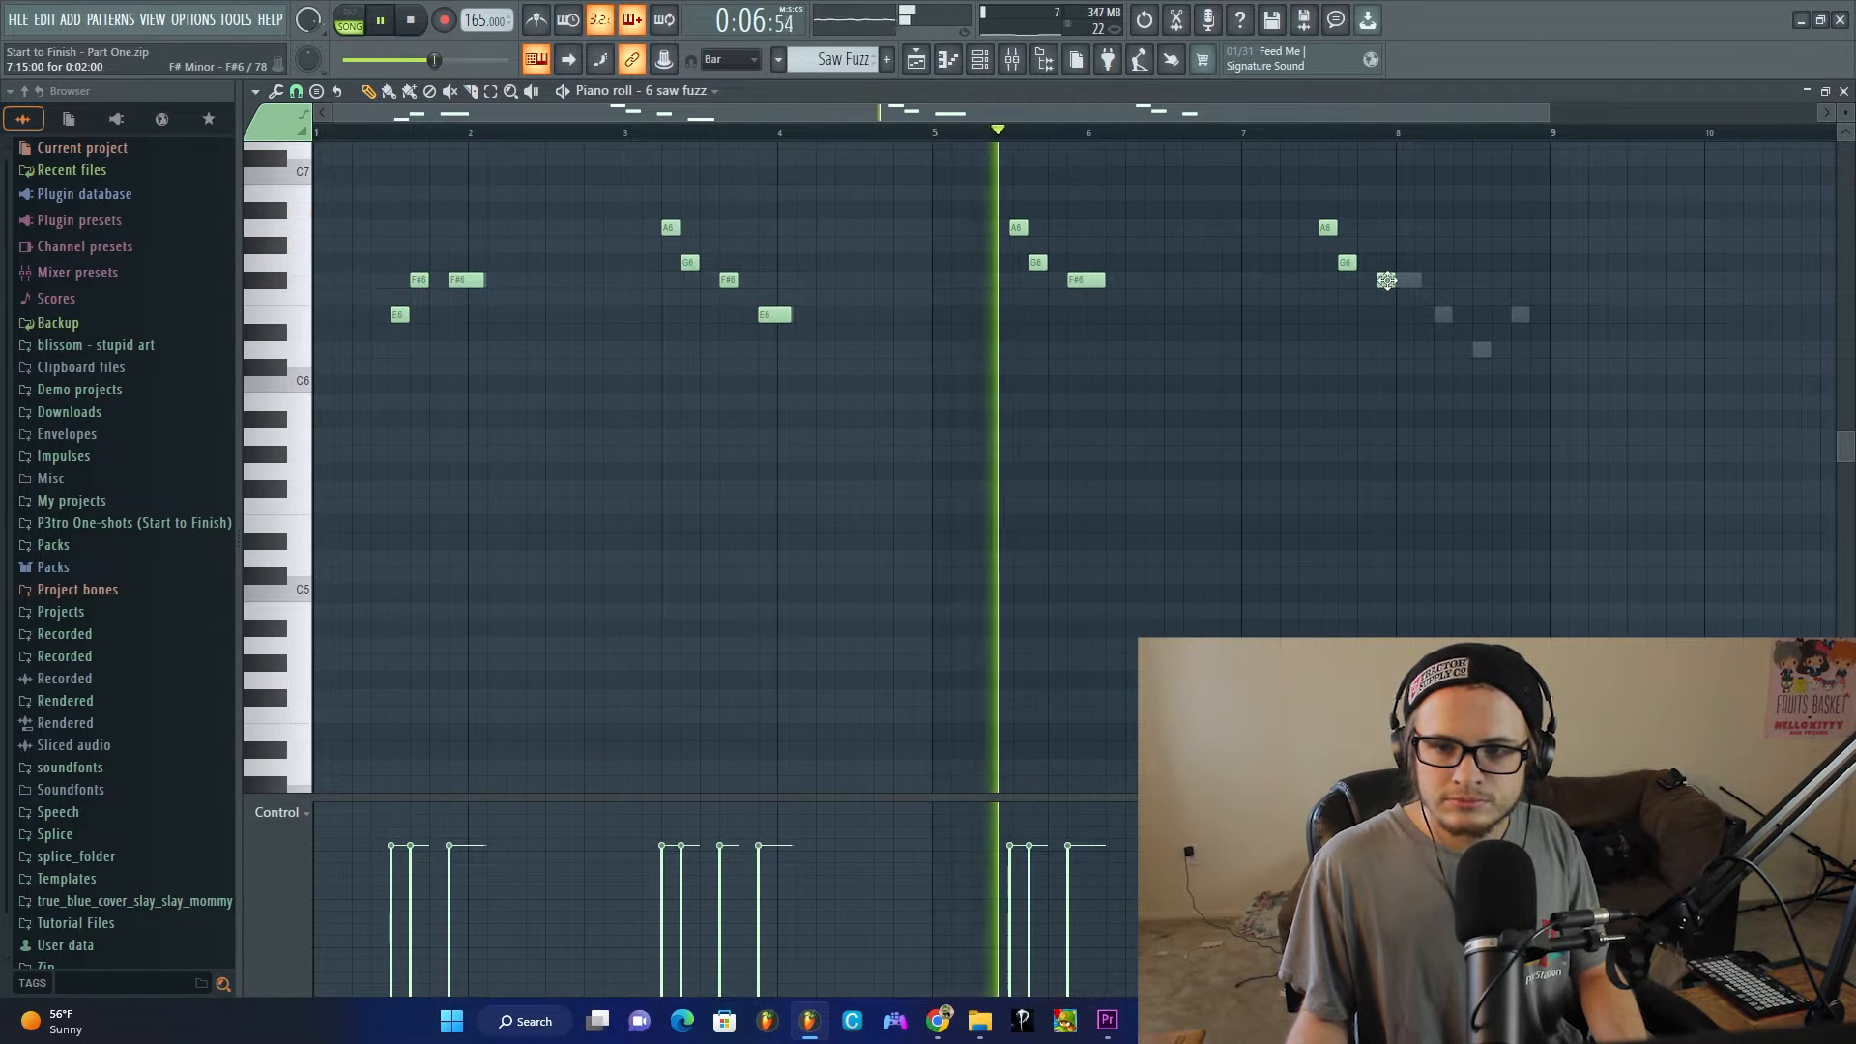
{"action": "left_click_drag", "start_coordinate": [1392, 281], "coordinate": [1418, 286]}
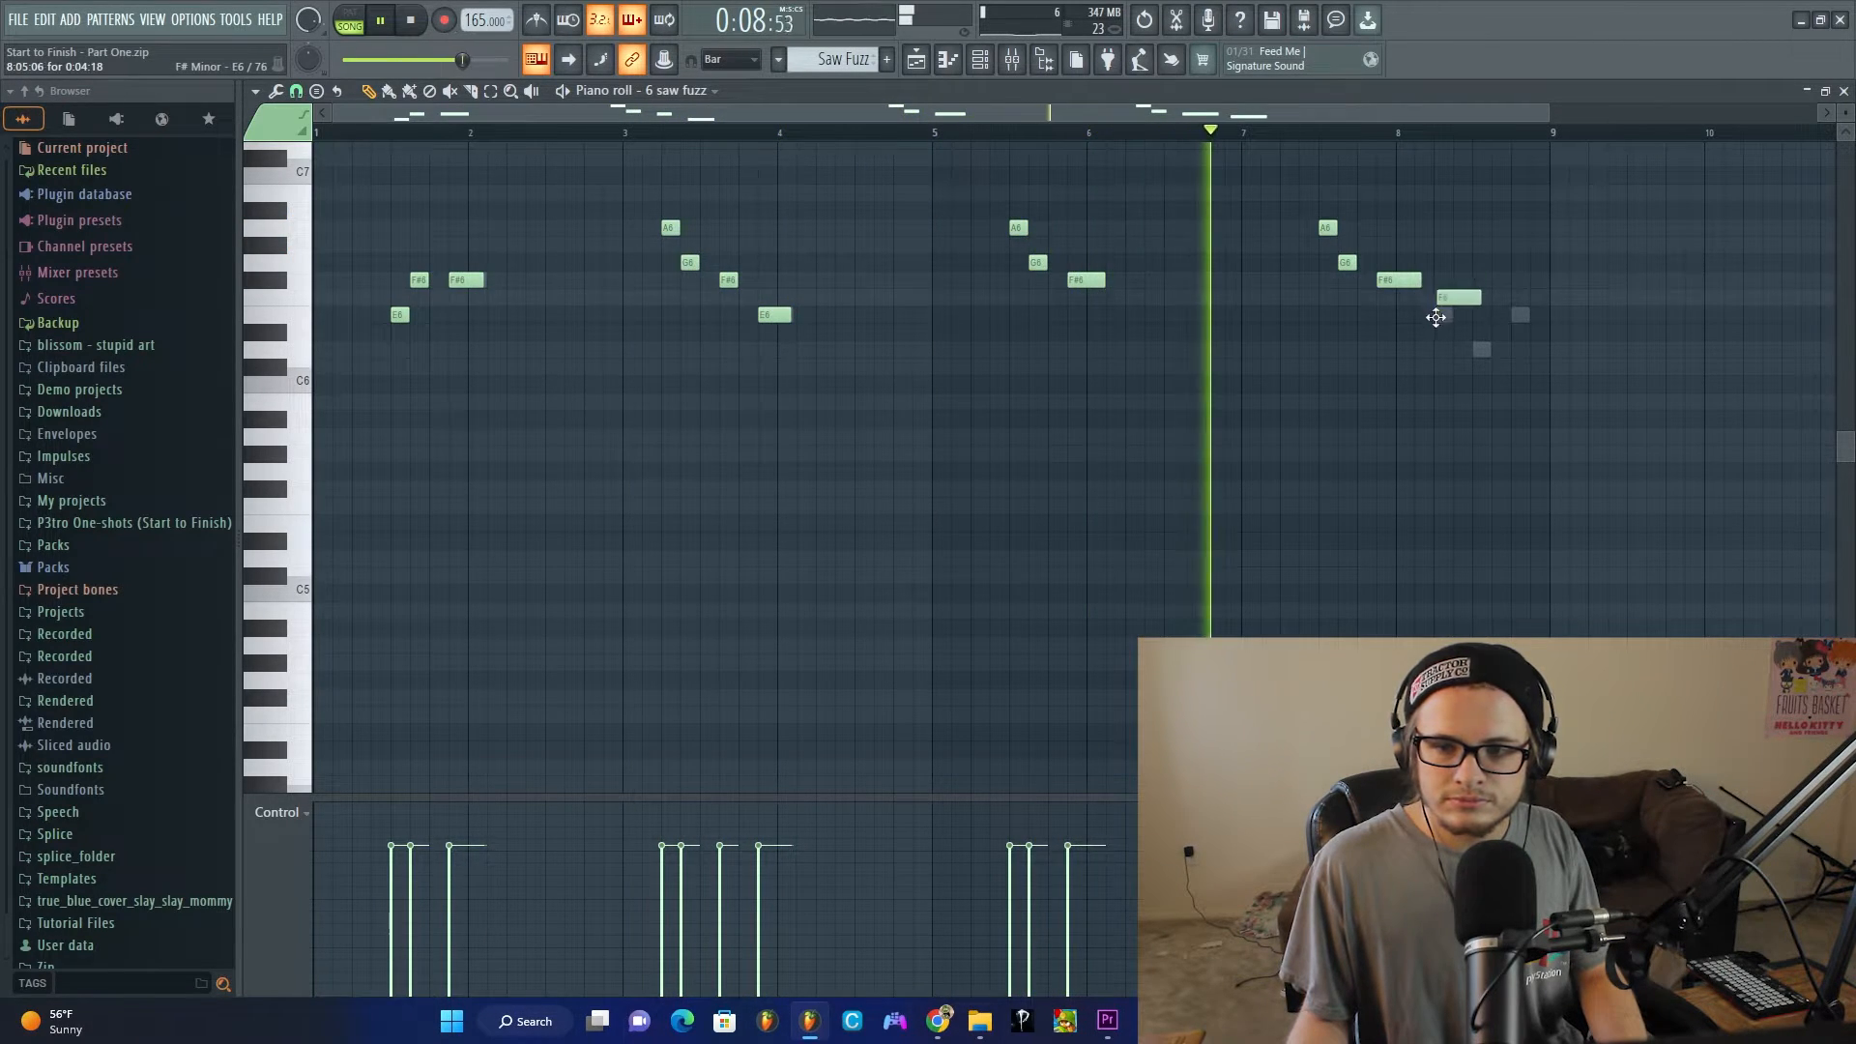
{"action": "left_click", "coordinate": [1444, 315]}
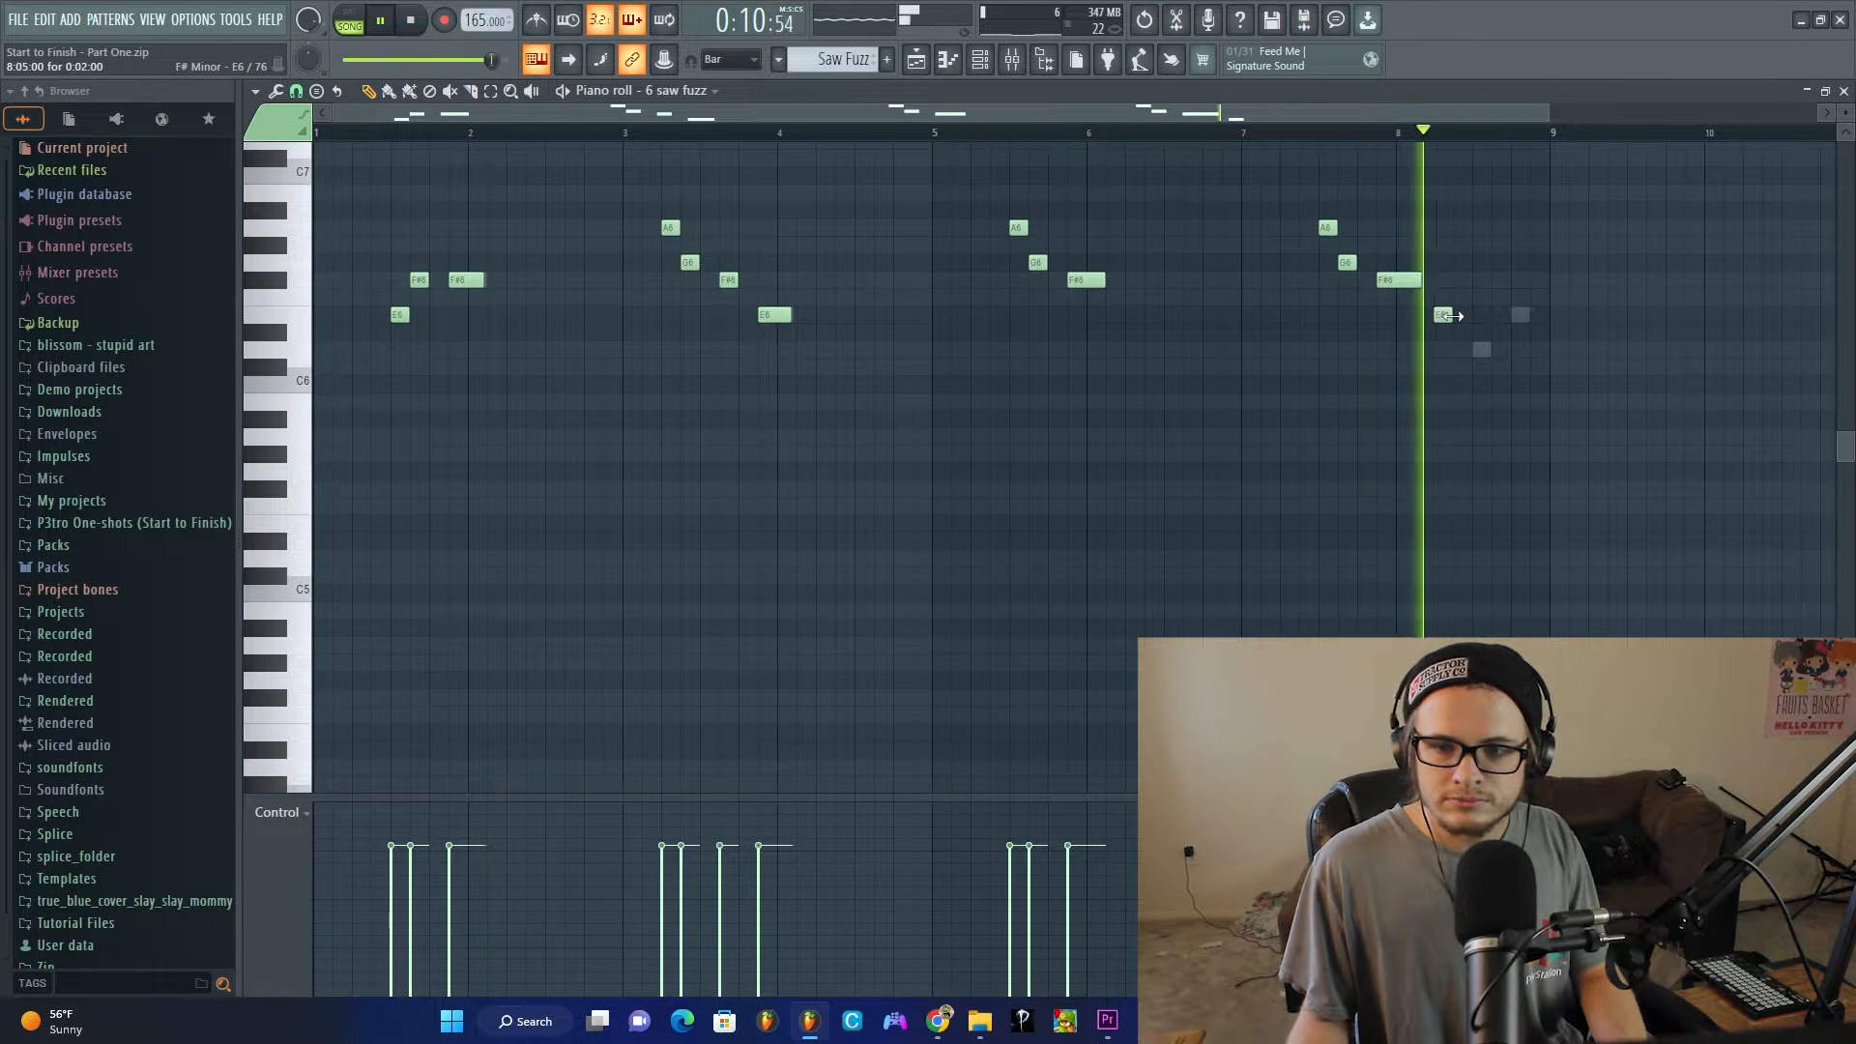
{"action": "left_click", "coordinate": [1477, 352]}
{"action": "key", "text": "space"}
{"action": "left_click", "coordinate": [1496, 319]}
{"action": "left_click_drag", "start_coordinate": [1495, 319], "coordinate": [1516, 318]}
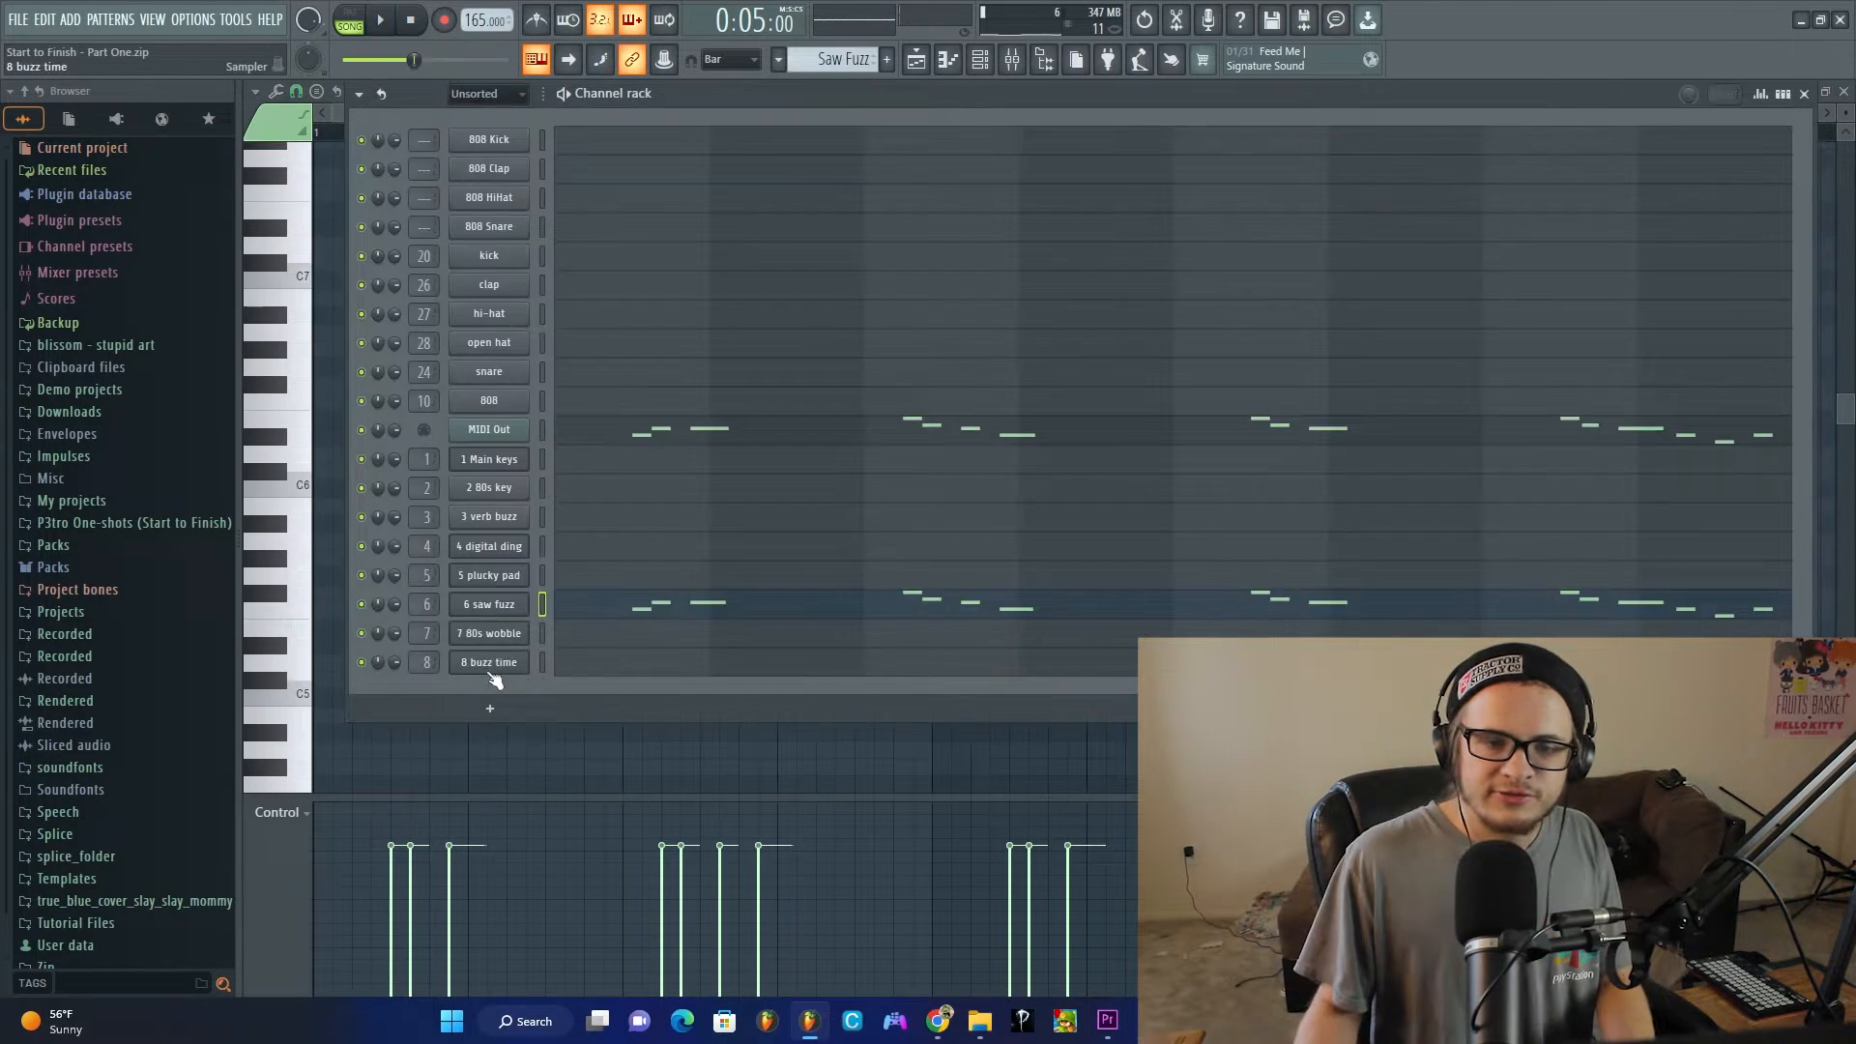
Step: Shorten the attack and adjust the release of the 6 saw fuzz volume envelope during playback, and lower its mixer fader
{"action": "left_click", "coordinate": [484, 611]}
{"action": "left_click", "coordinate": [394, 290]}
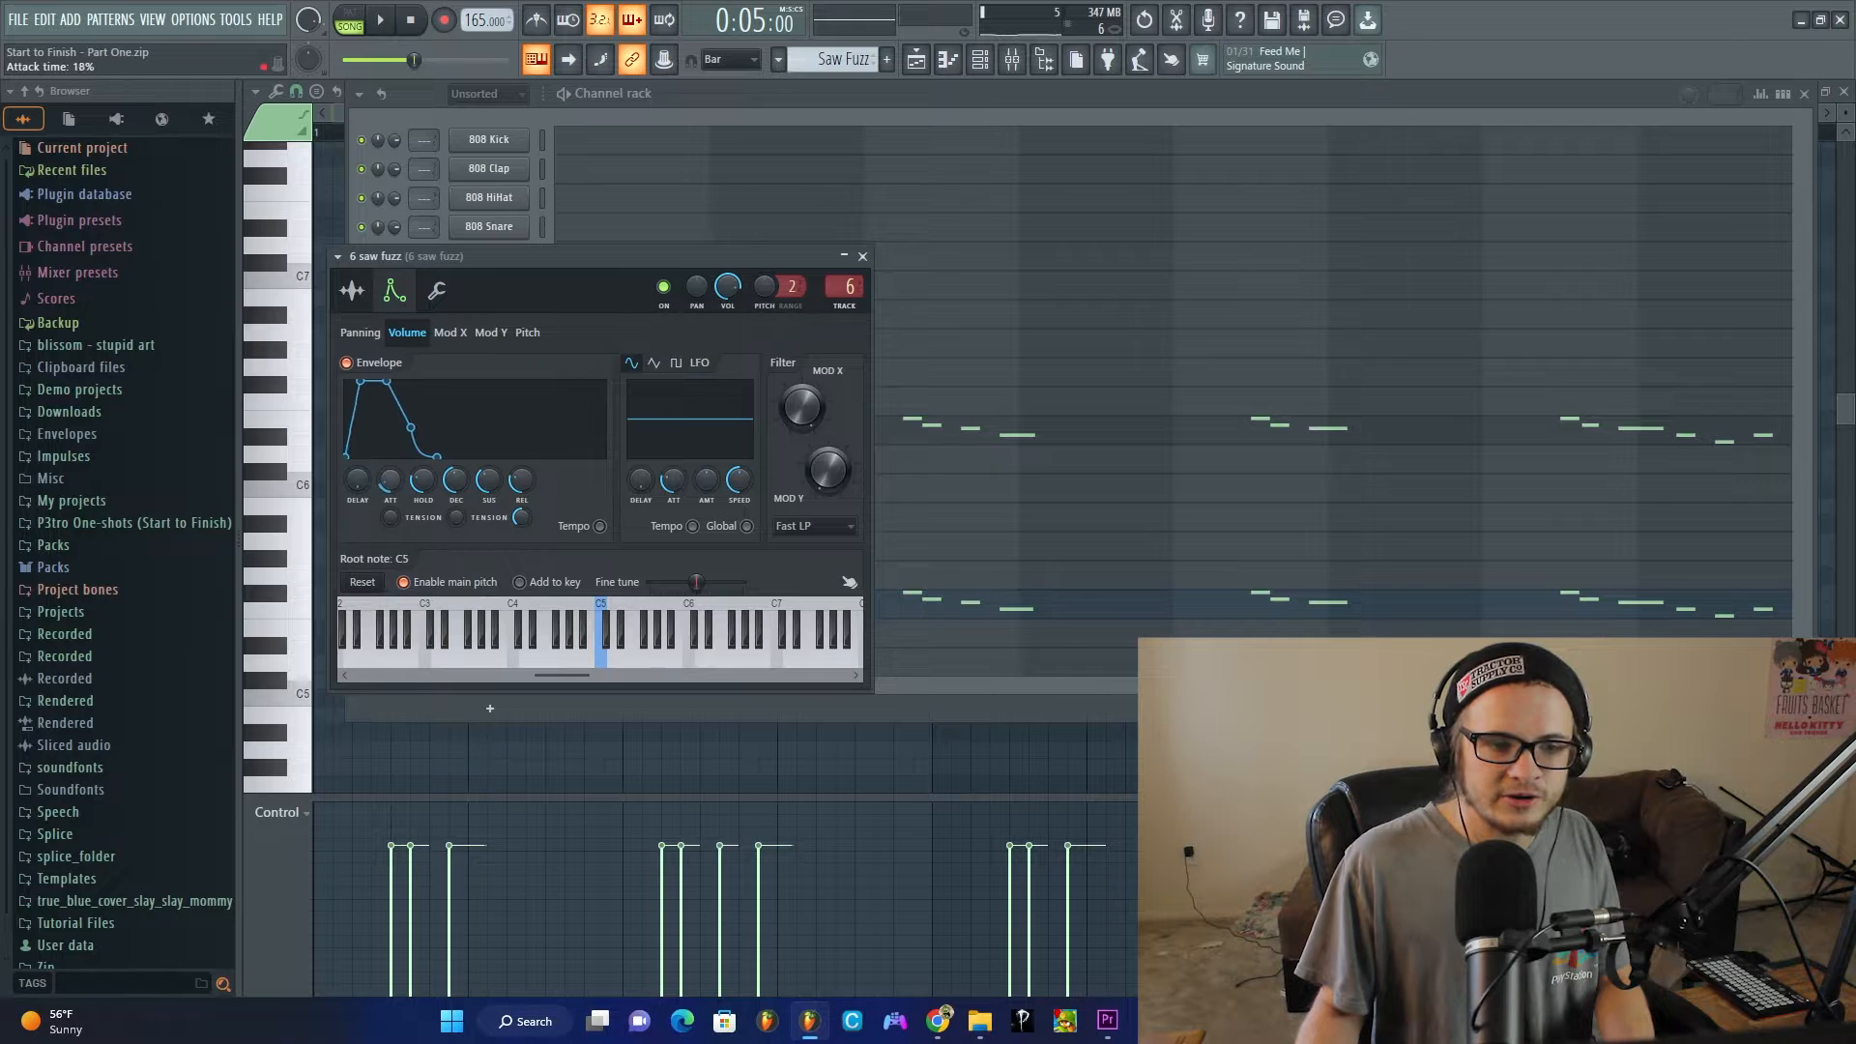
{"action": "key", "text": "space"}
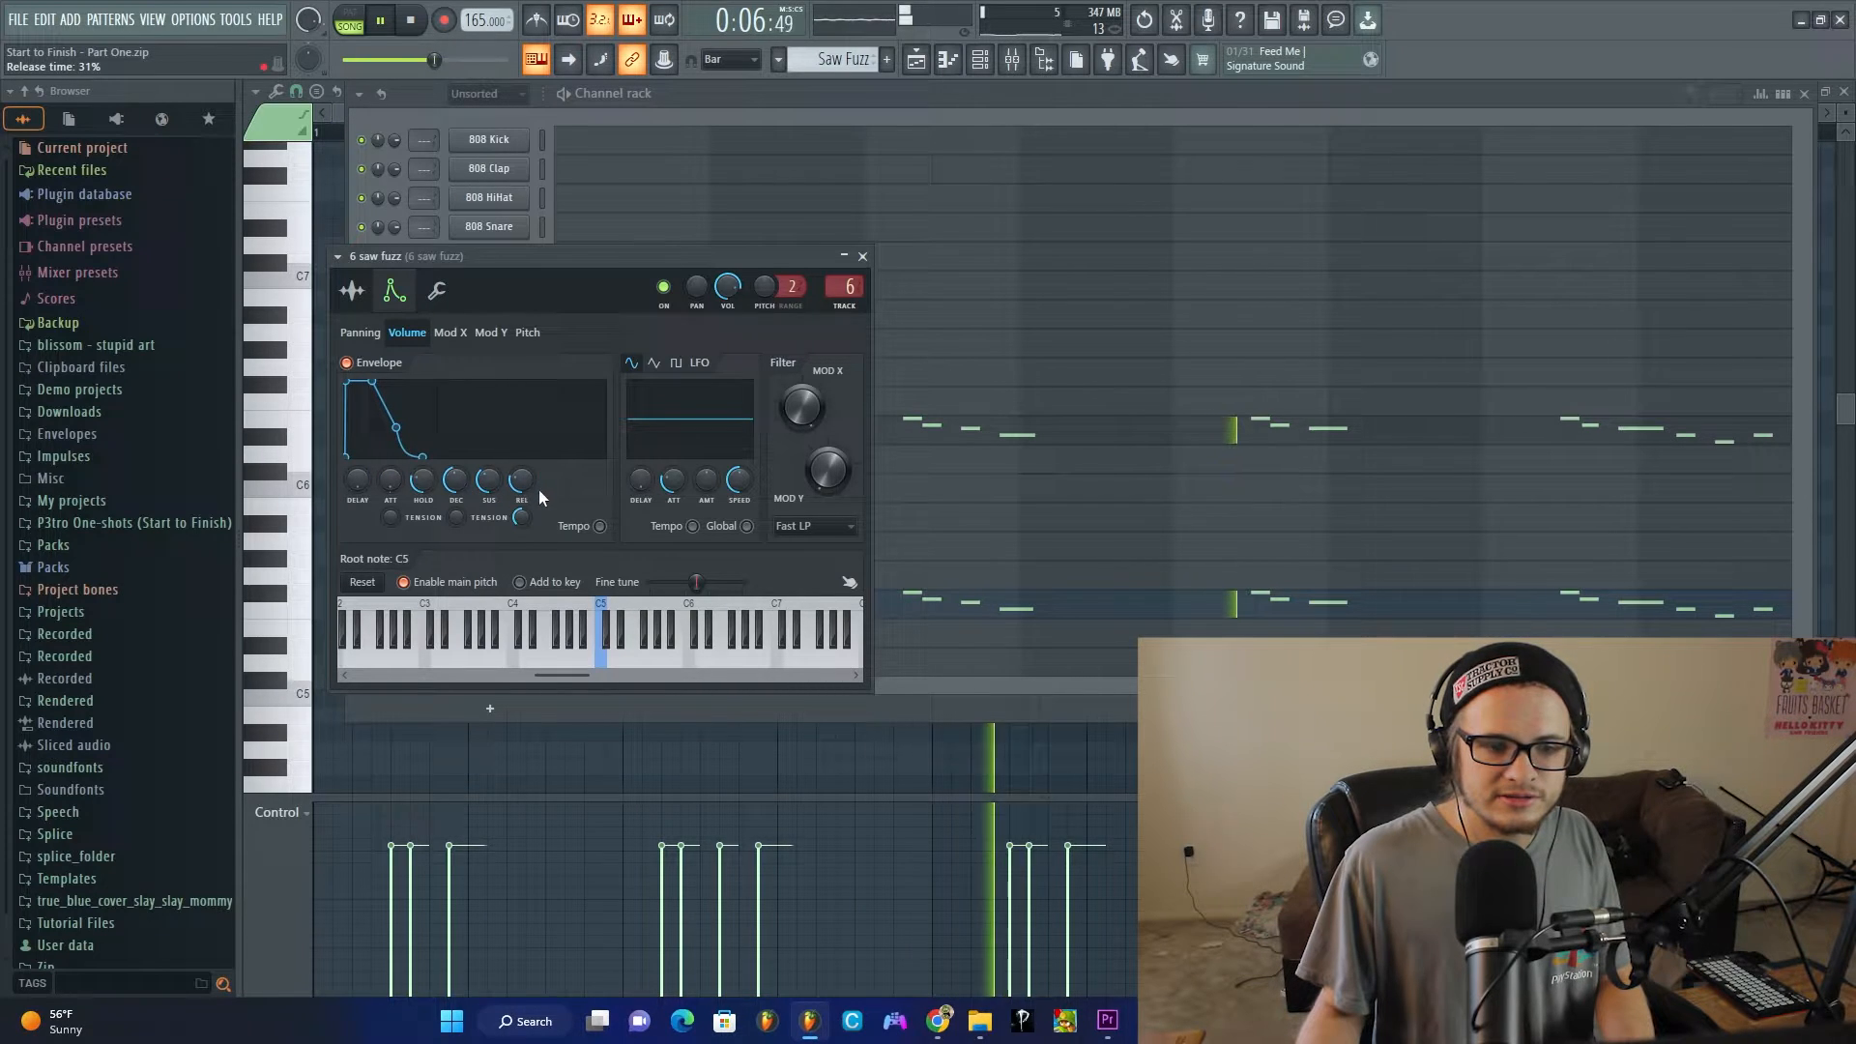
{"action": "left_click_drag", "start_coordinate": [522, 480], "coordinate": [488, 470]}
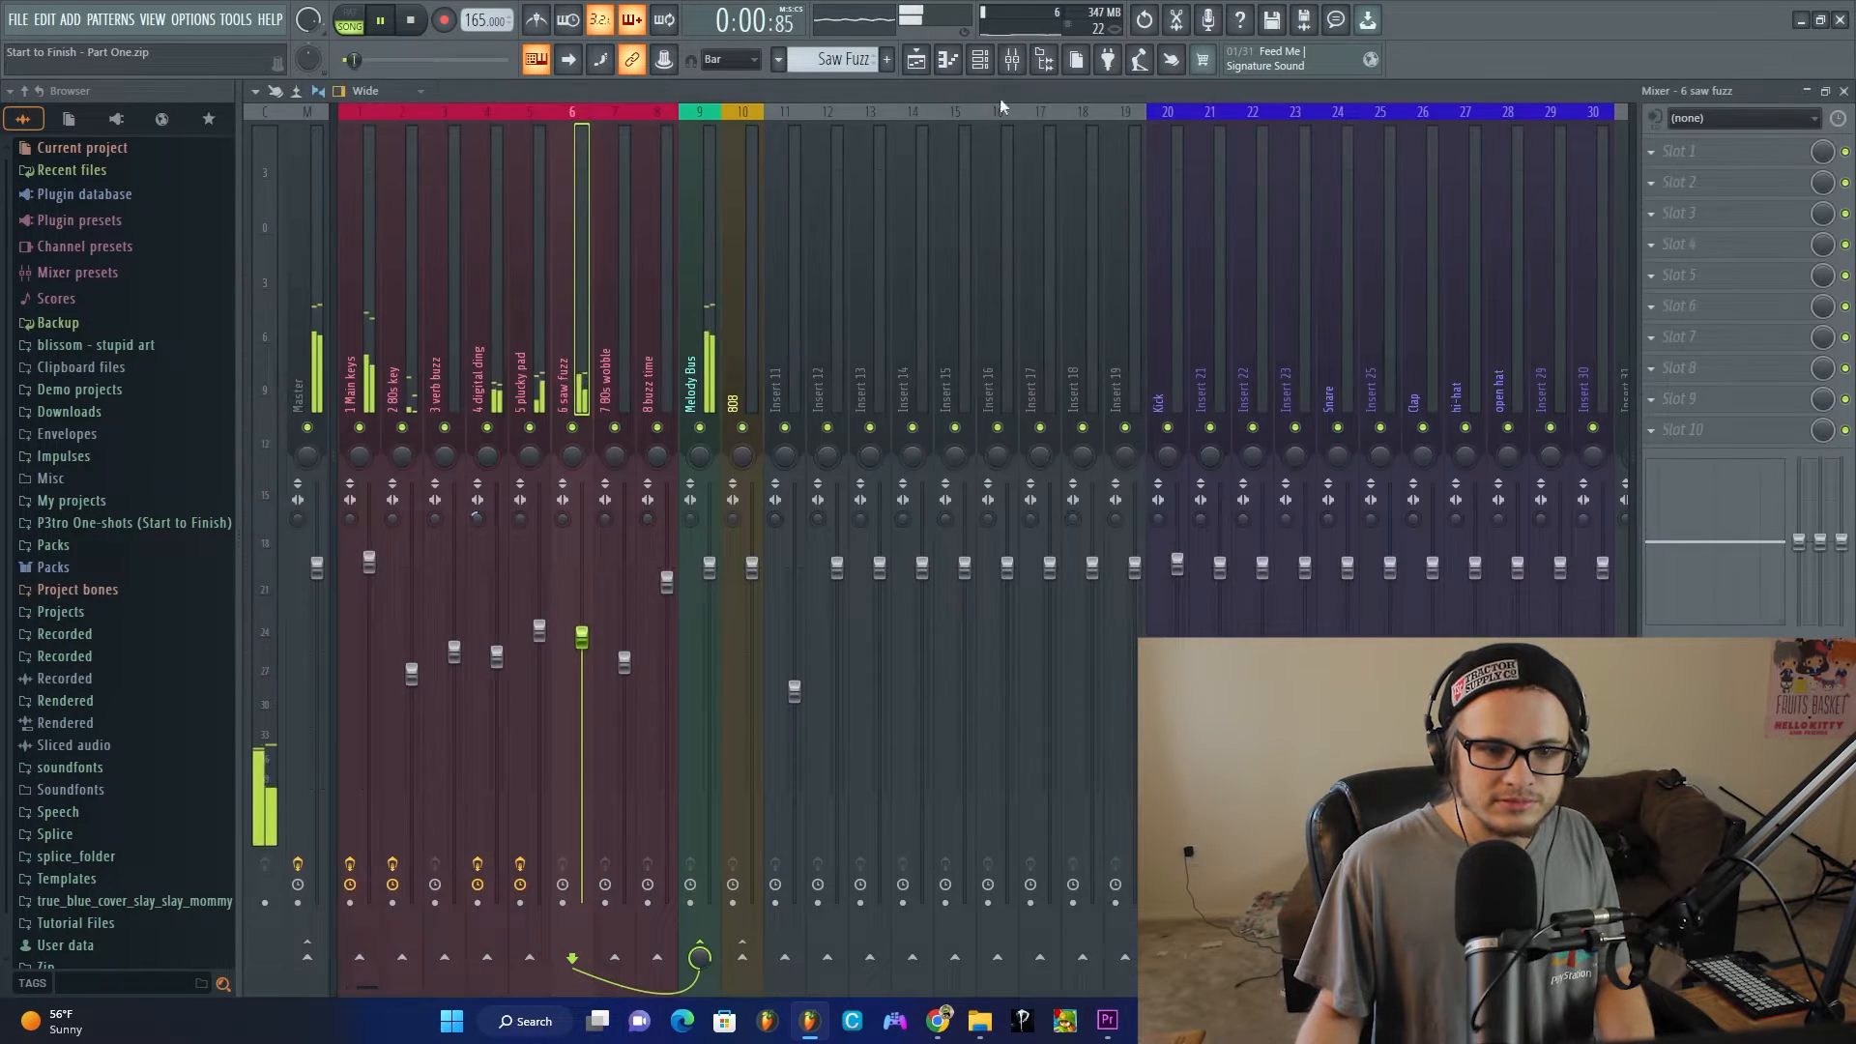
{"action": "key", "text": "F9"}
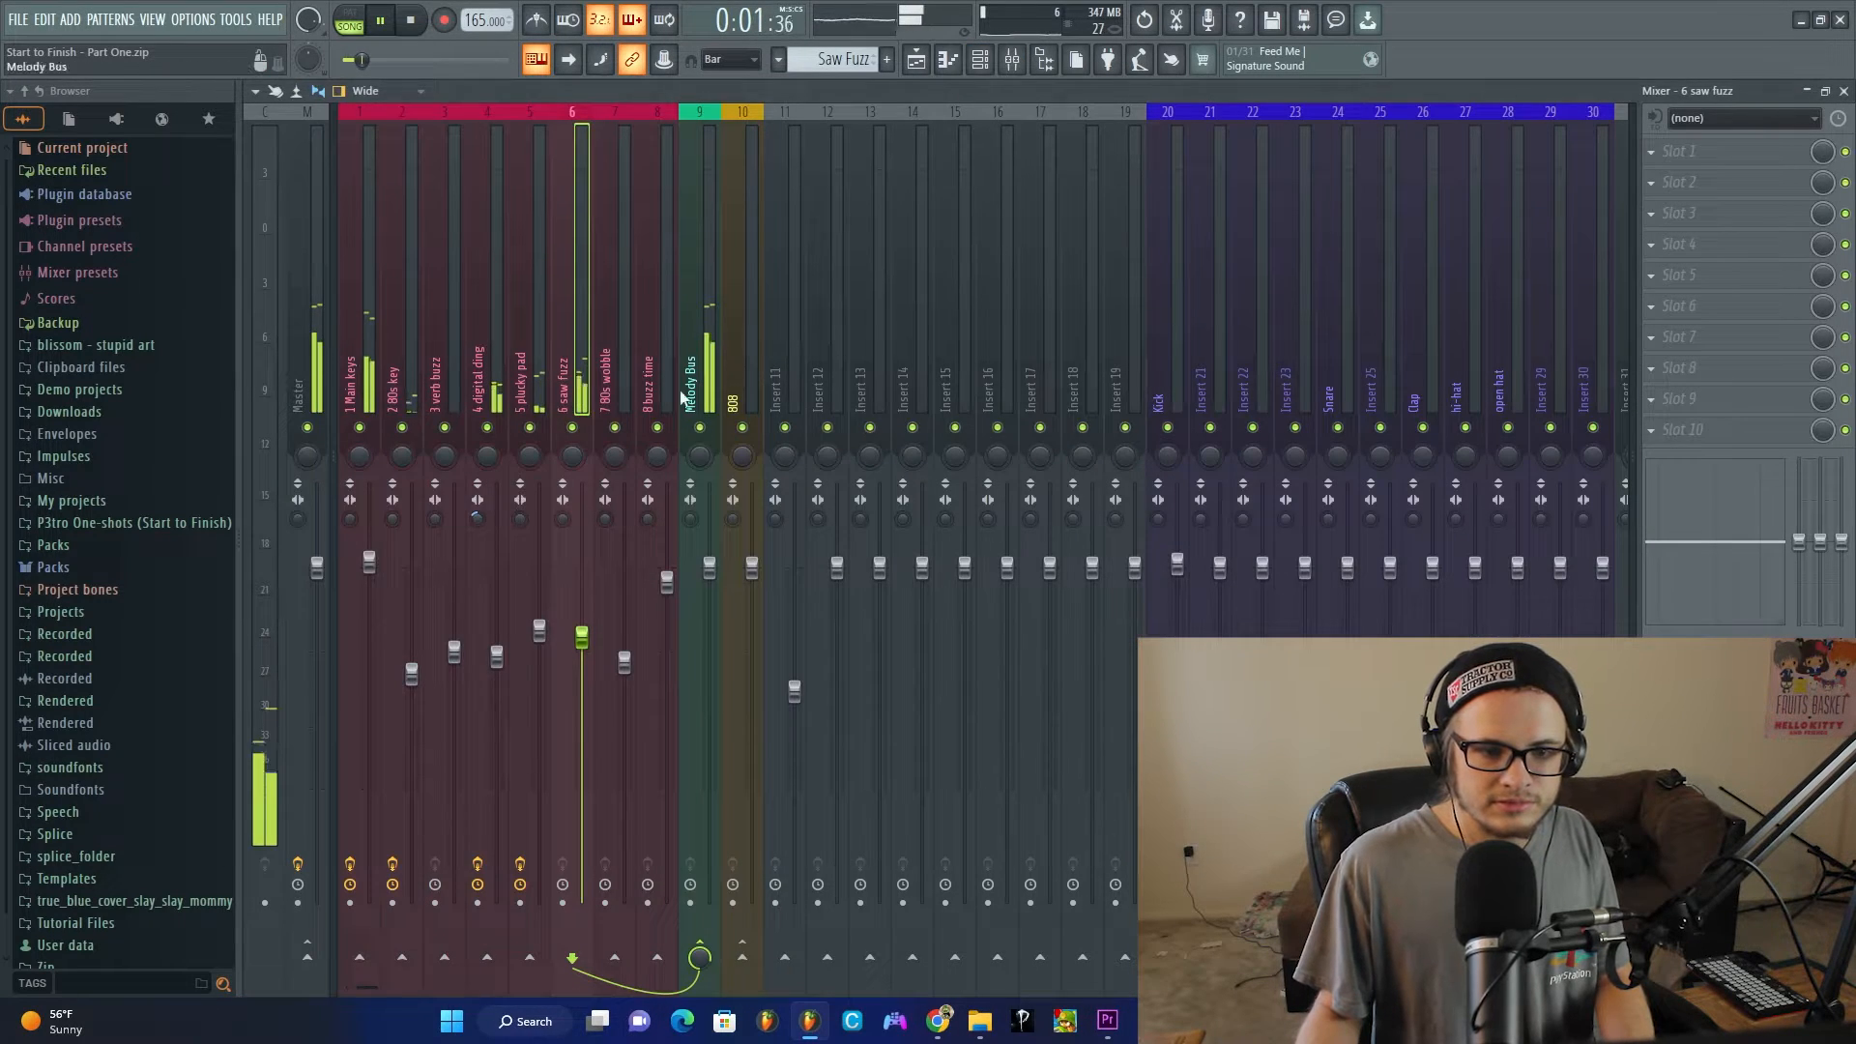
{"action": "left_click_drag", "start_coordinate": [581, 637], "coordinate": [581, 695]}
Step: Add Fruity parametric EQ 2 to slot 4 of 6 saw fuzz, cutting the lows with band 1 and dipping bands 4 and 7
{"action": "left_click", "coordinate": [1679, 244]}
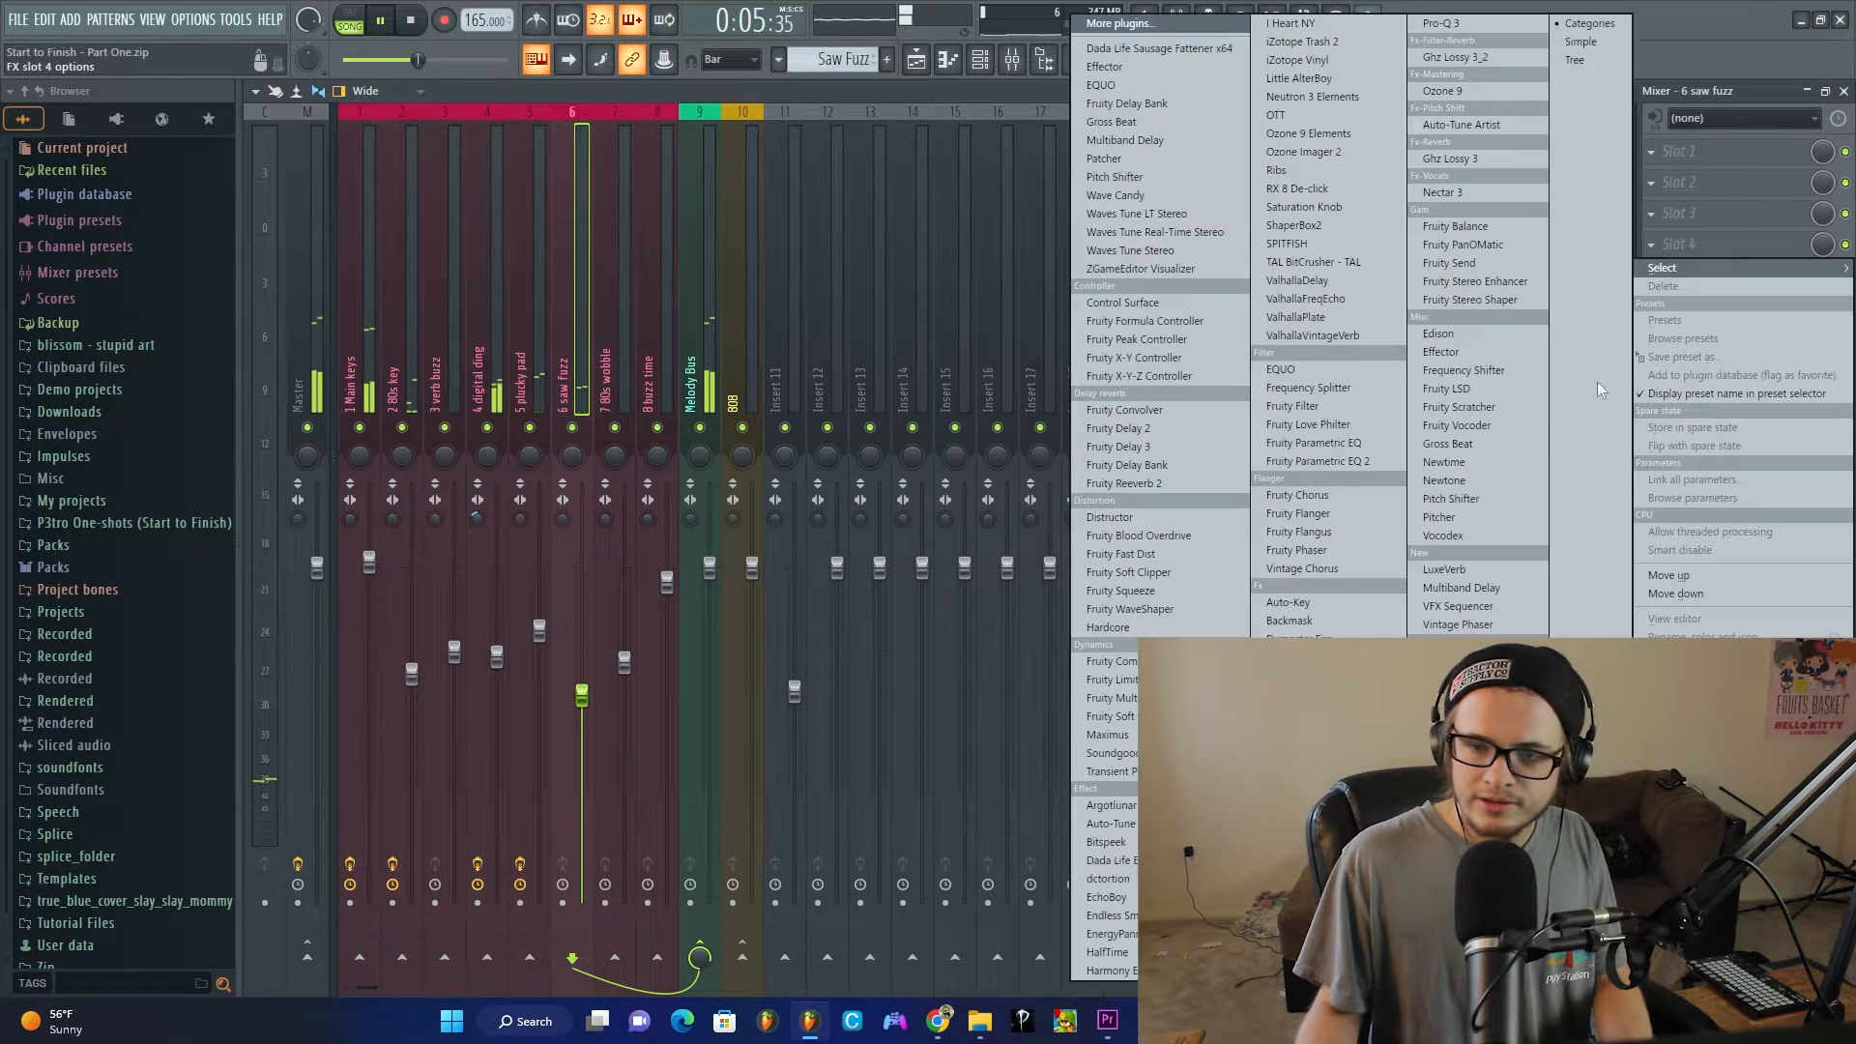
{"action": "left_click", "coordinate": [1363, 461]}
{"action": "right_click", "coordinate": [366, 369]}
{"action": "mouse_move", "coordinate": [398, 438]}
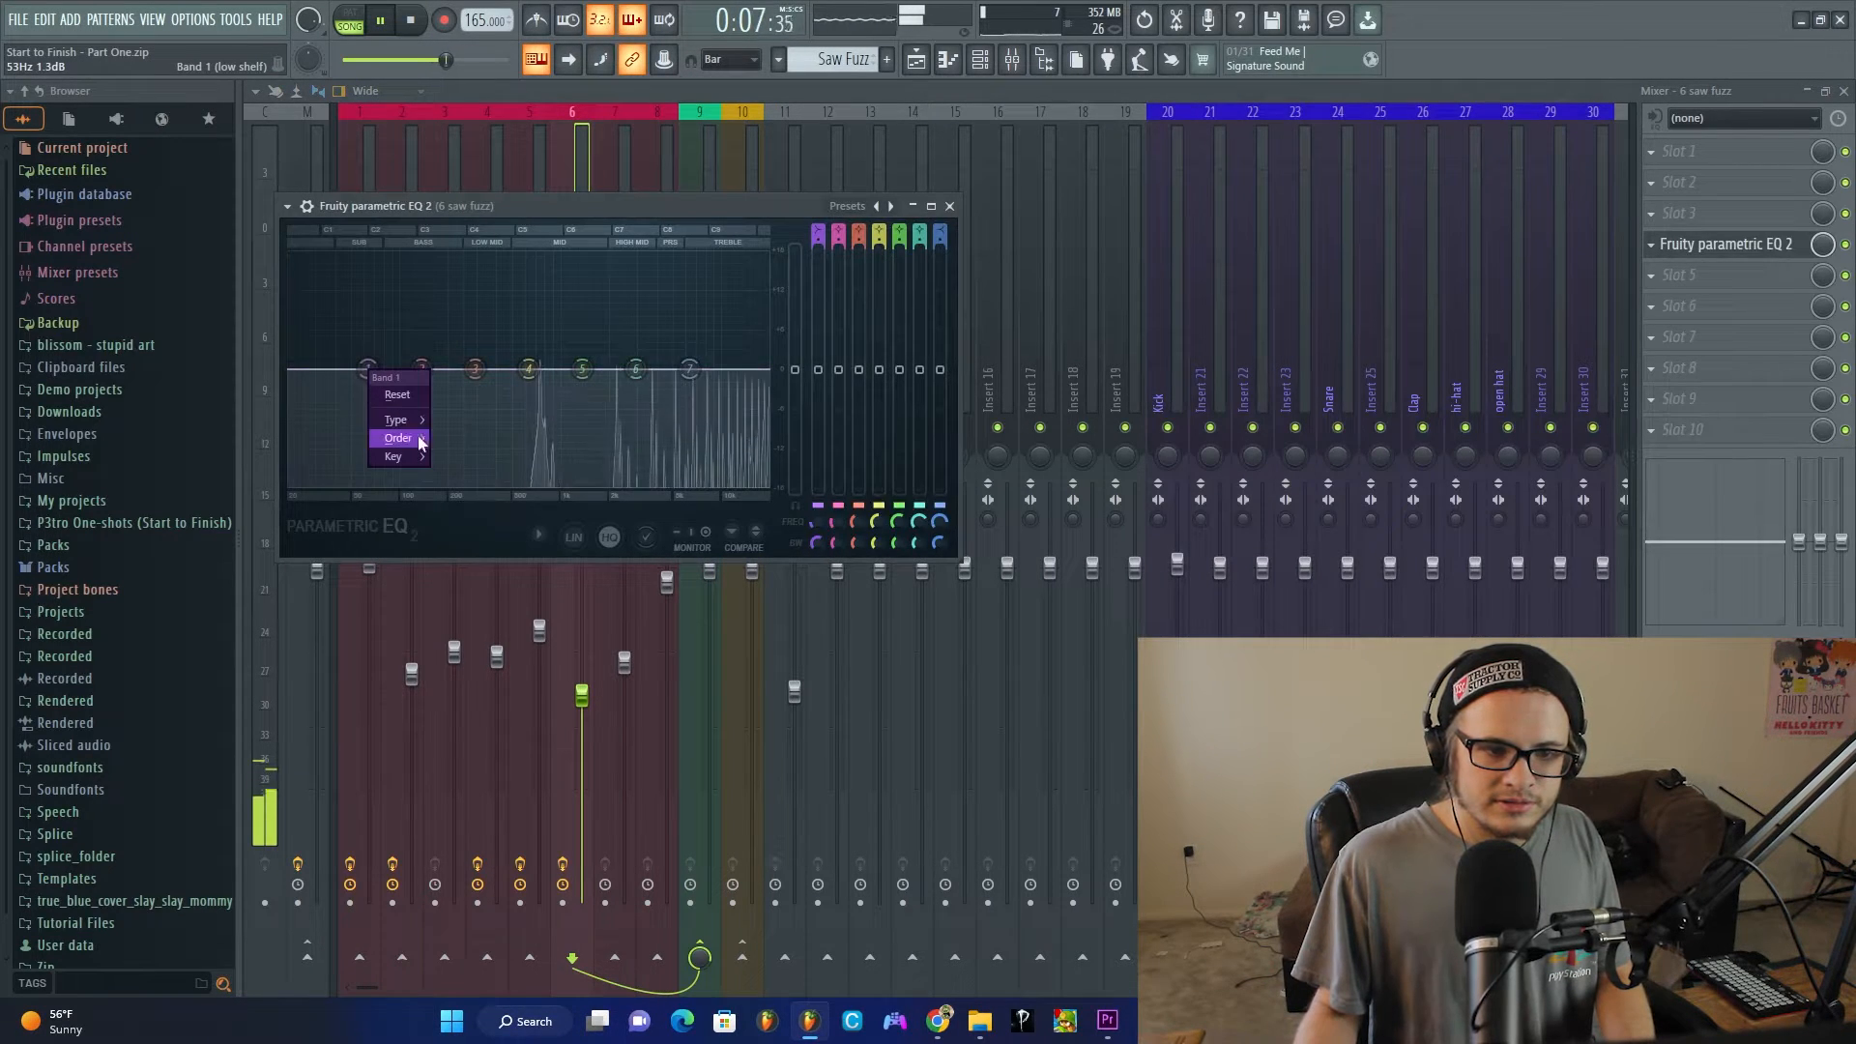
{"action": "left_click", "coordinate": [508, 448]}
{"action": "left_click_drag", "start_coordinate": [367, 368], "coordinate": [480, 480]}
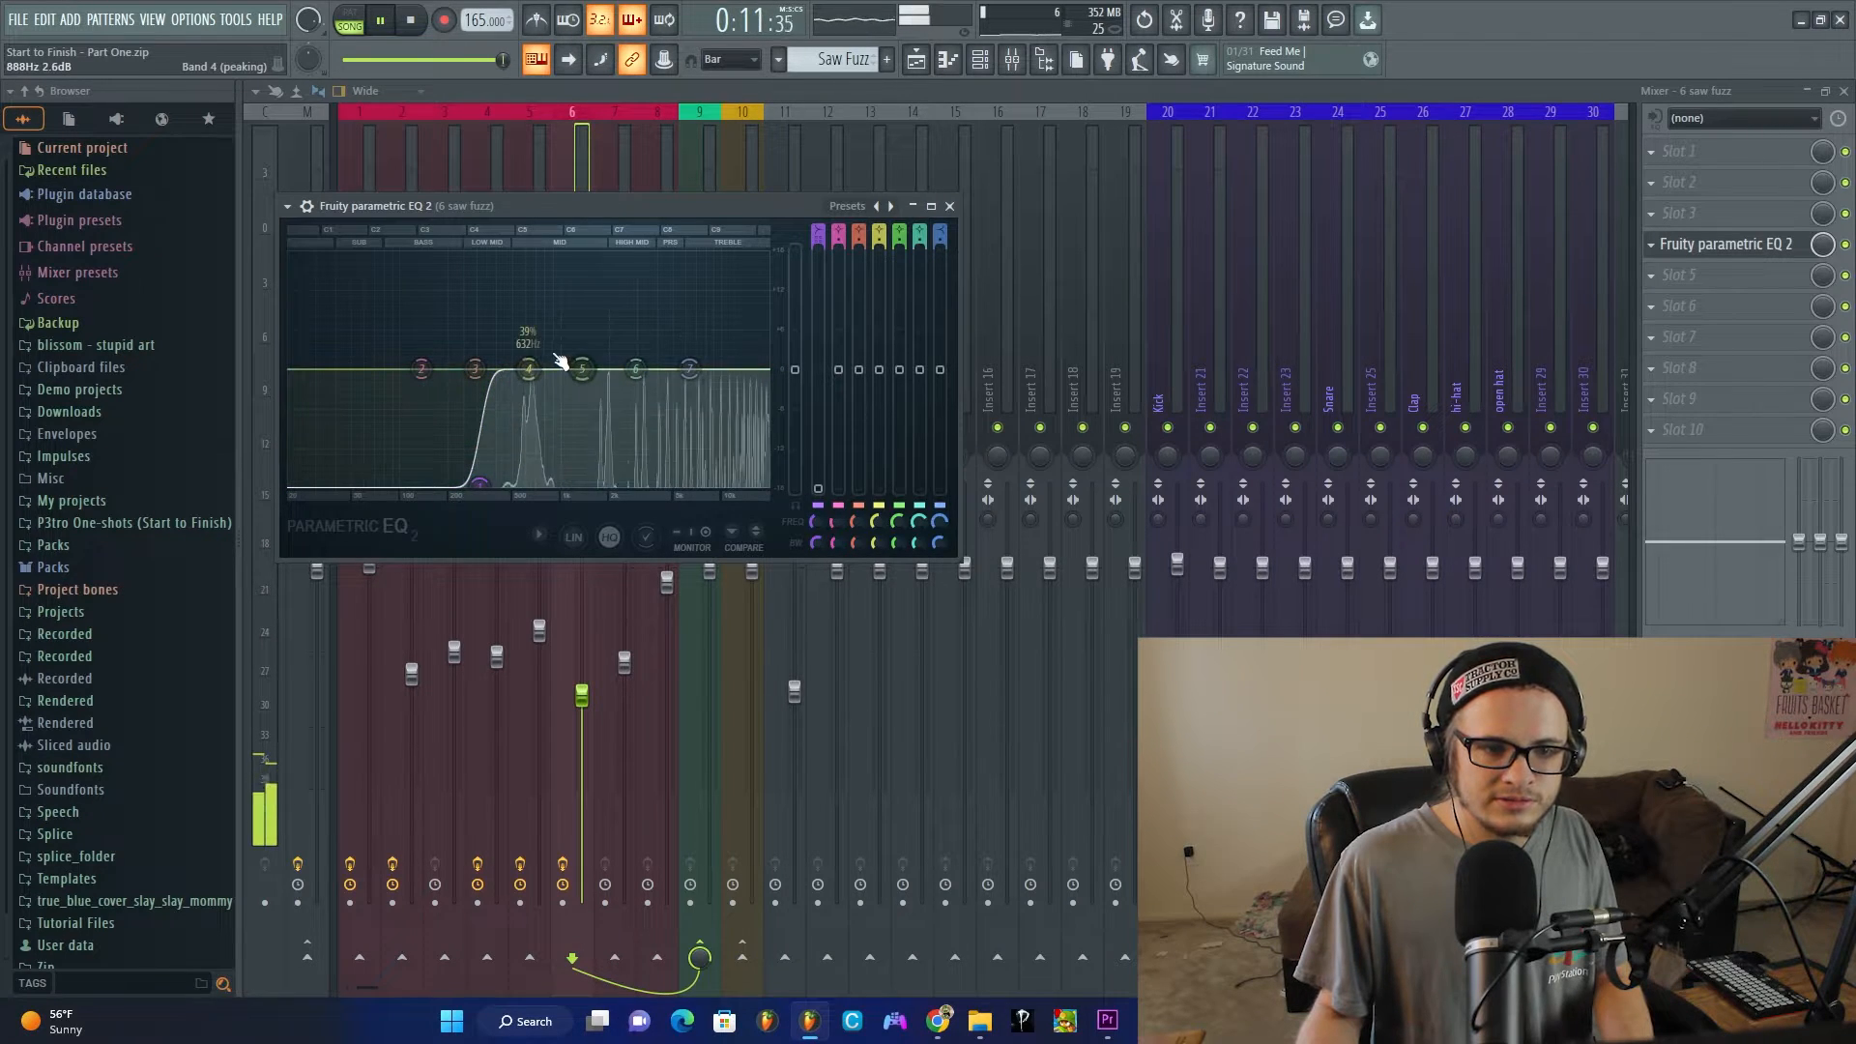
{"action": "left_click_drag", "start_coordinate": [552, 366], "coordinate": [577, 393]}
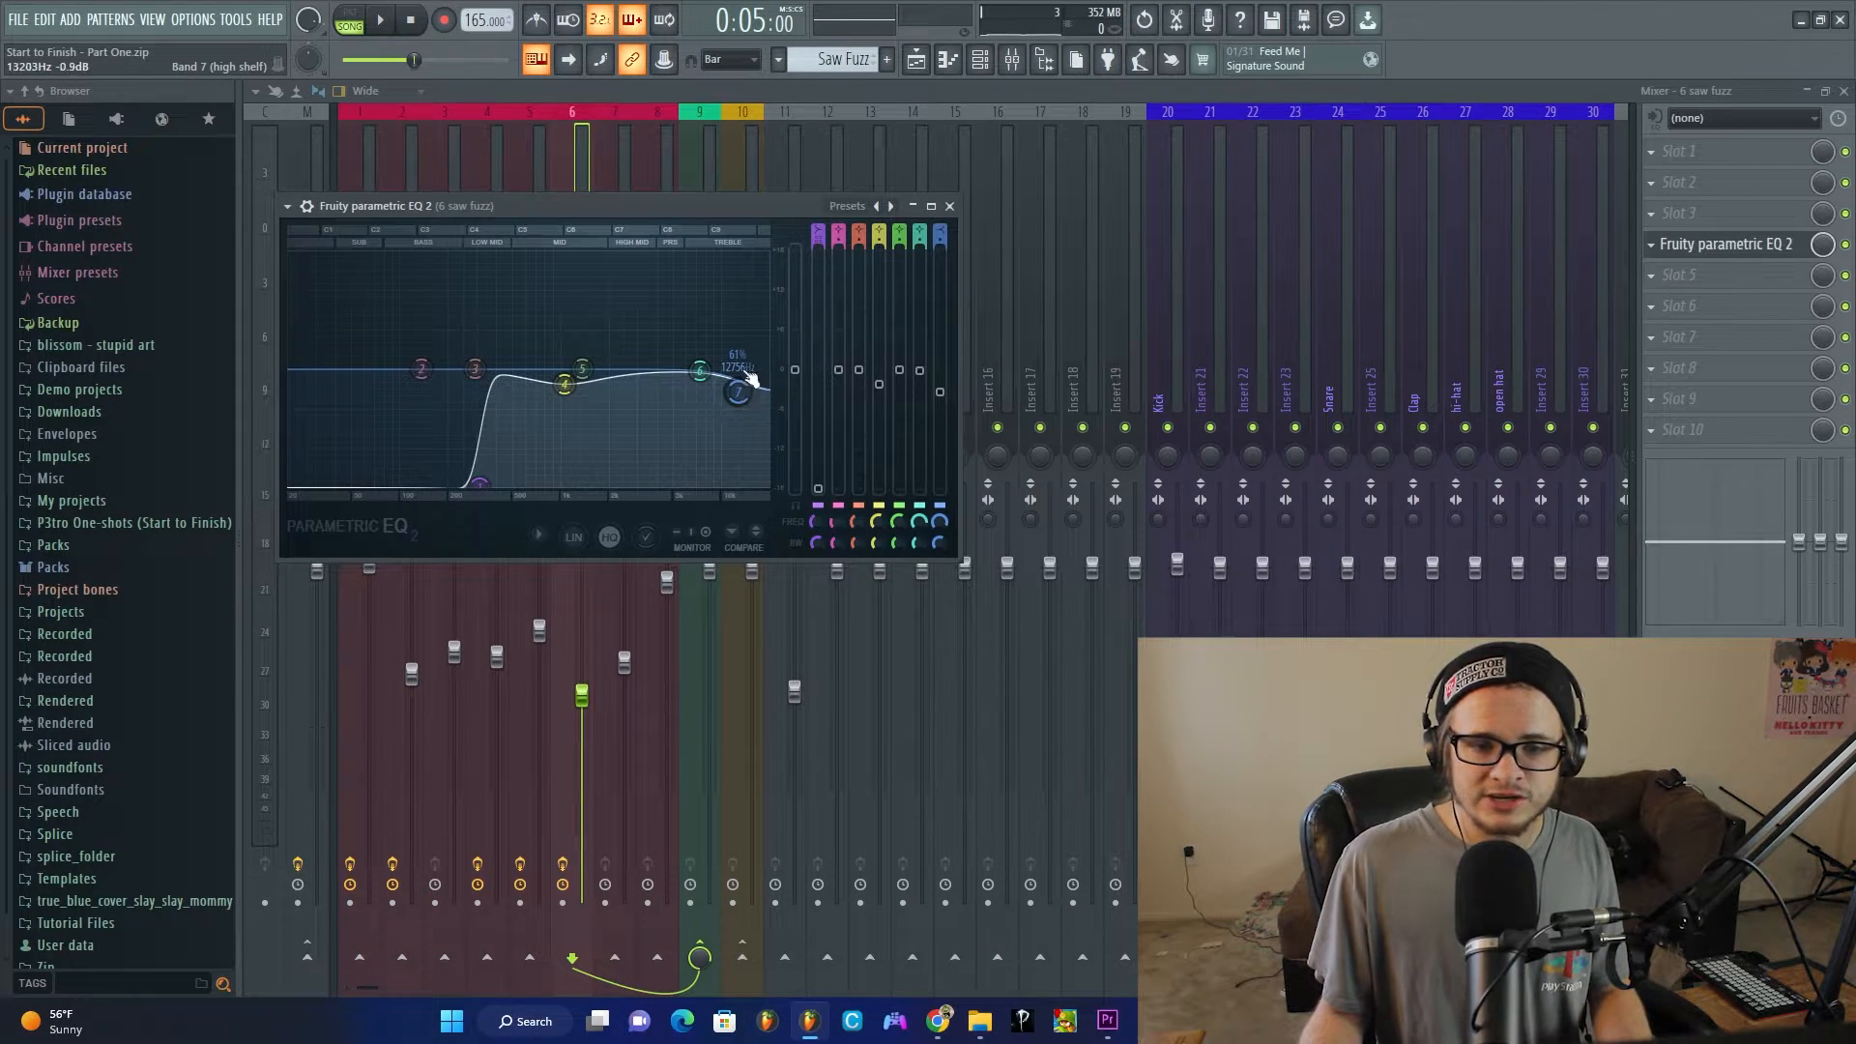
{"action": "key", "text": "space"}
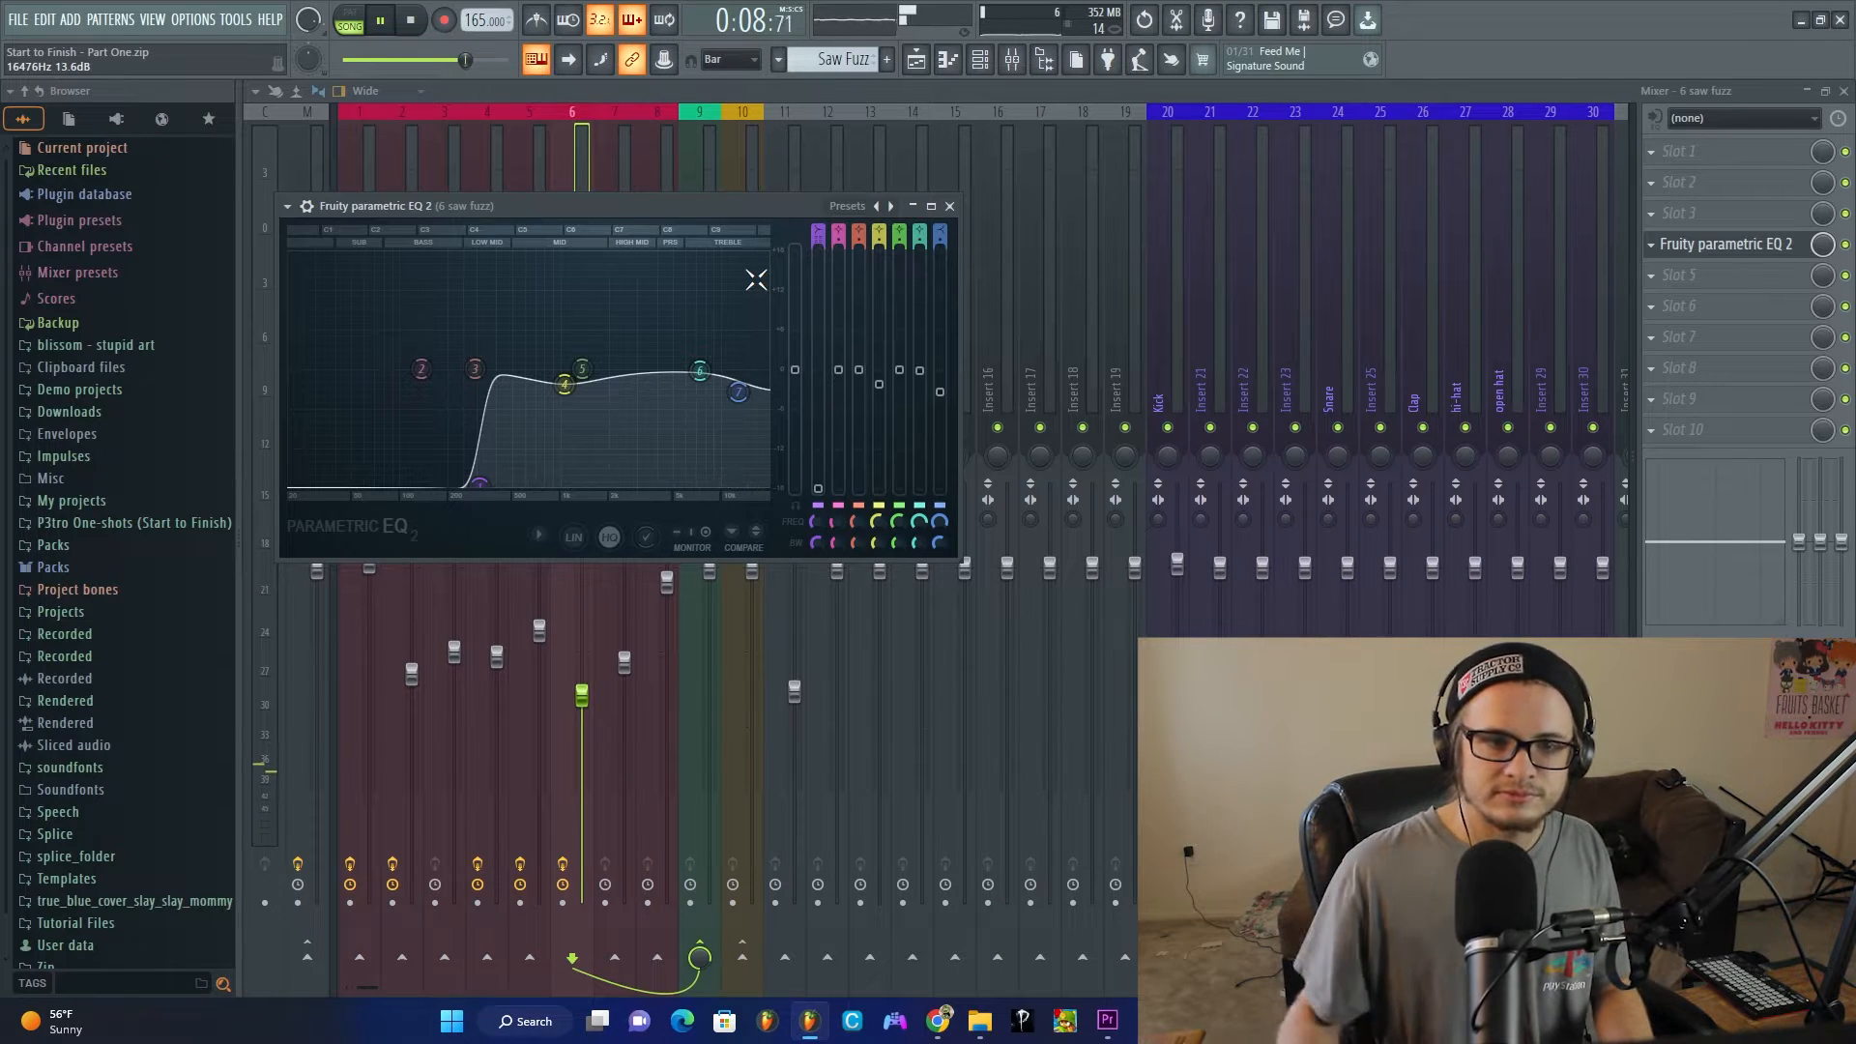
{"action": "left_click", "coordinate": [604, 159]}
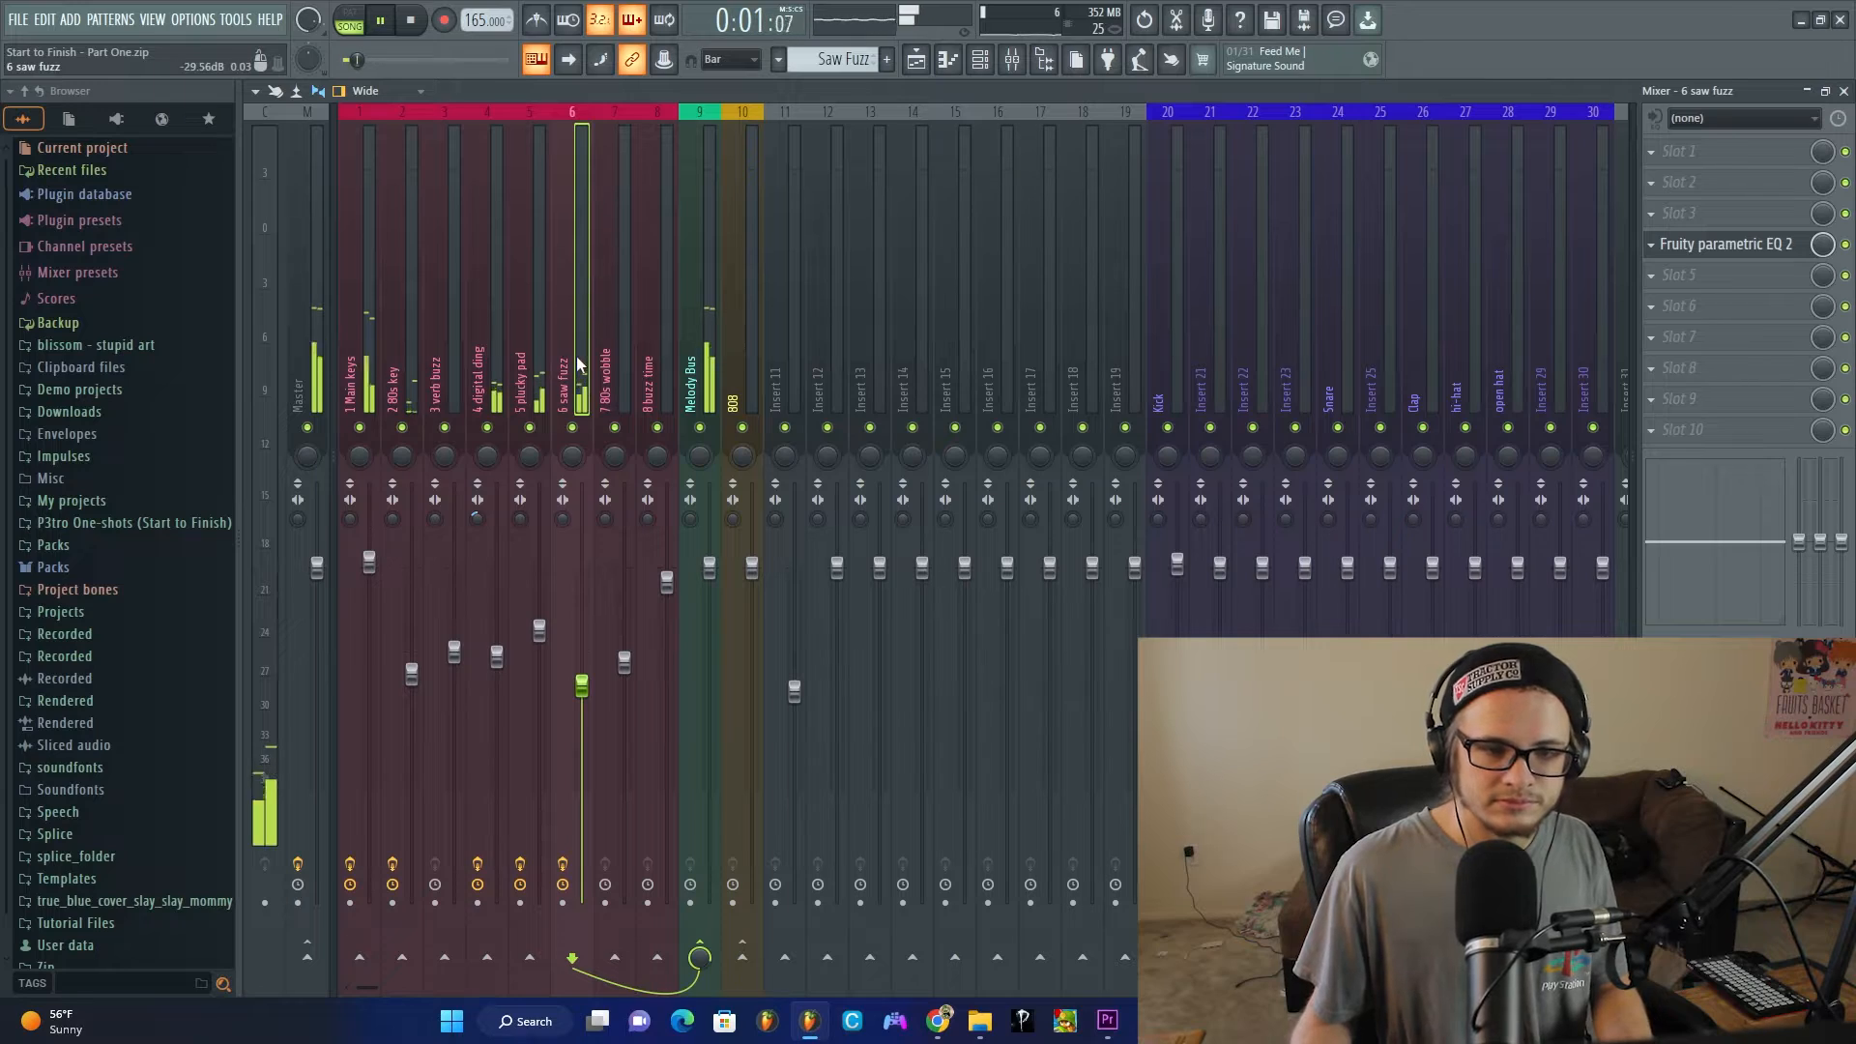
Step: Add Fruity Fast Dist to slot 6 of 6 saw fuzz and try Fruity parametric EQ 2 after it, down in slot 8
{"action": "left_click", "coordinate": [1682, 306]}
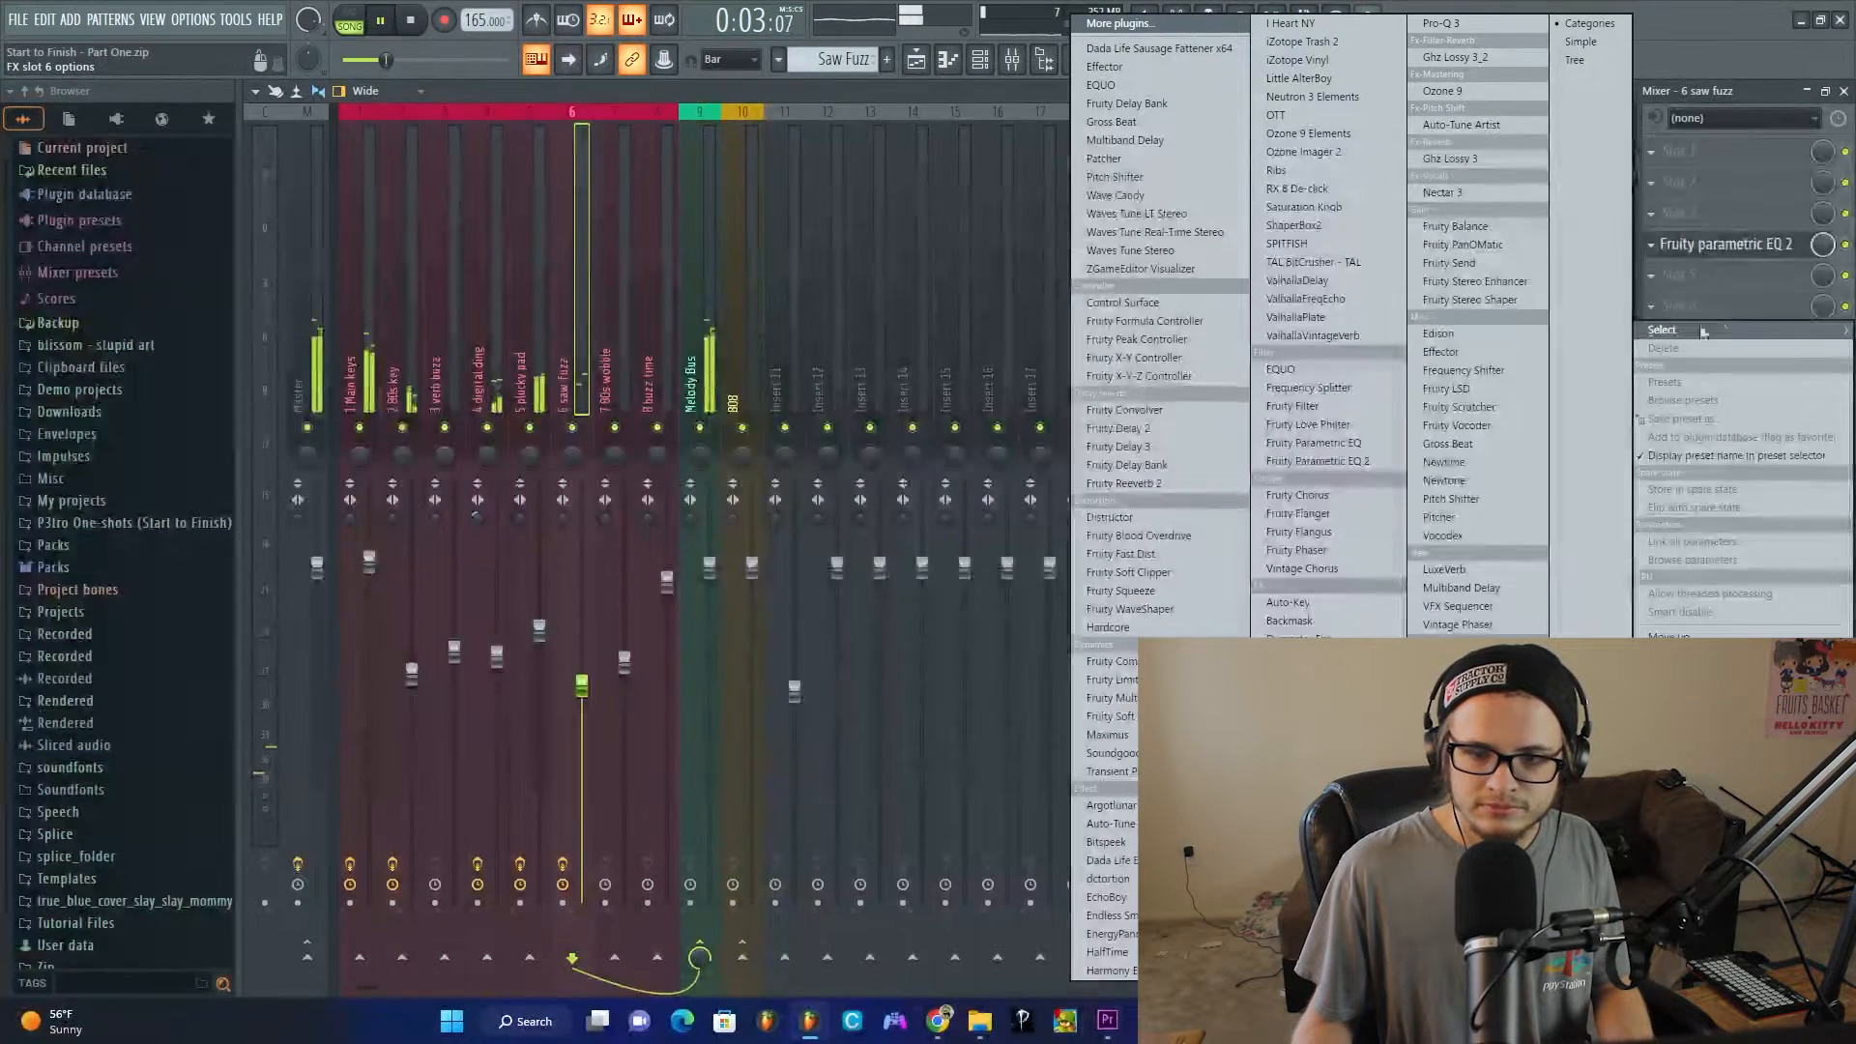
{"action": "left_click", "coordinate": [1177, 552]}
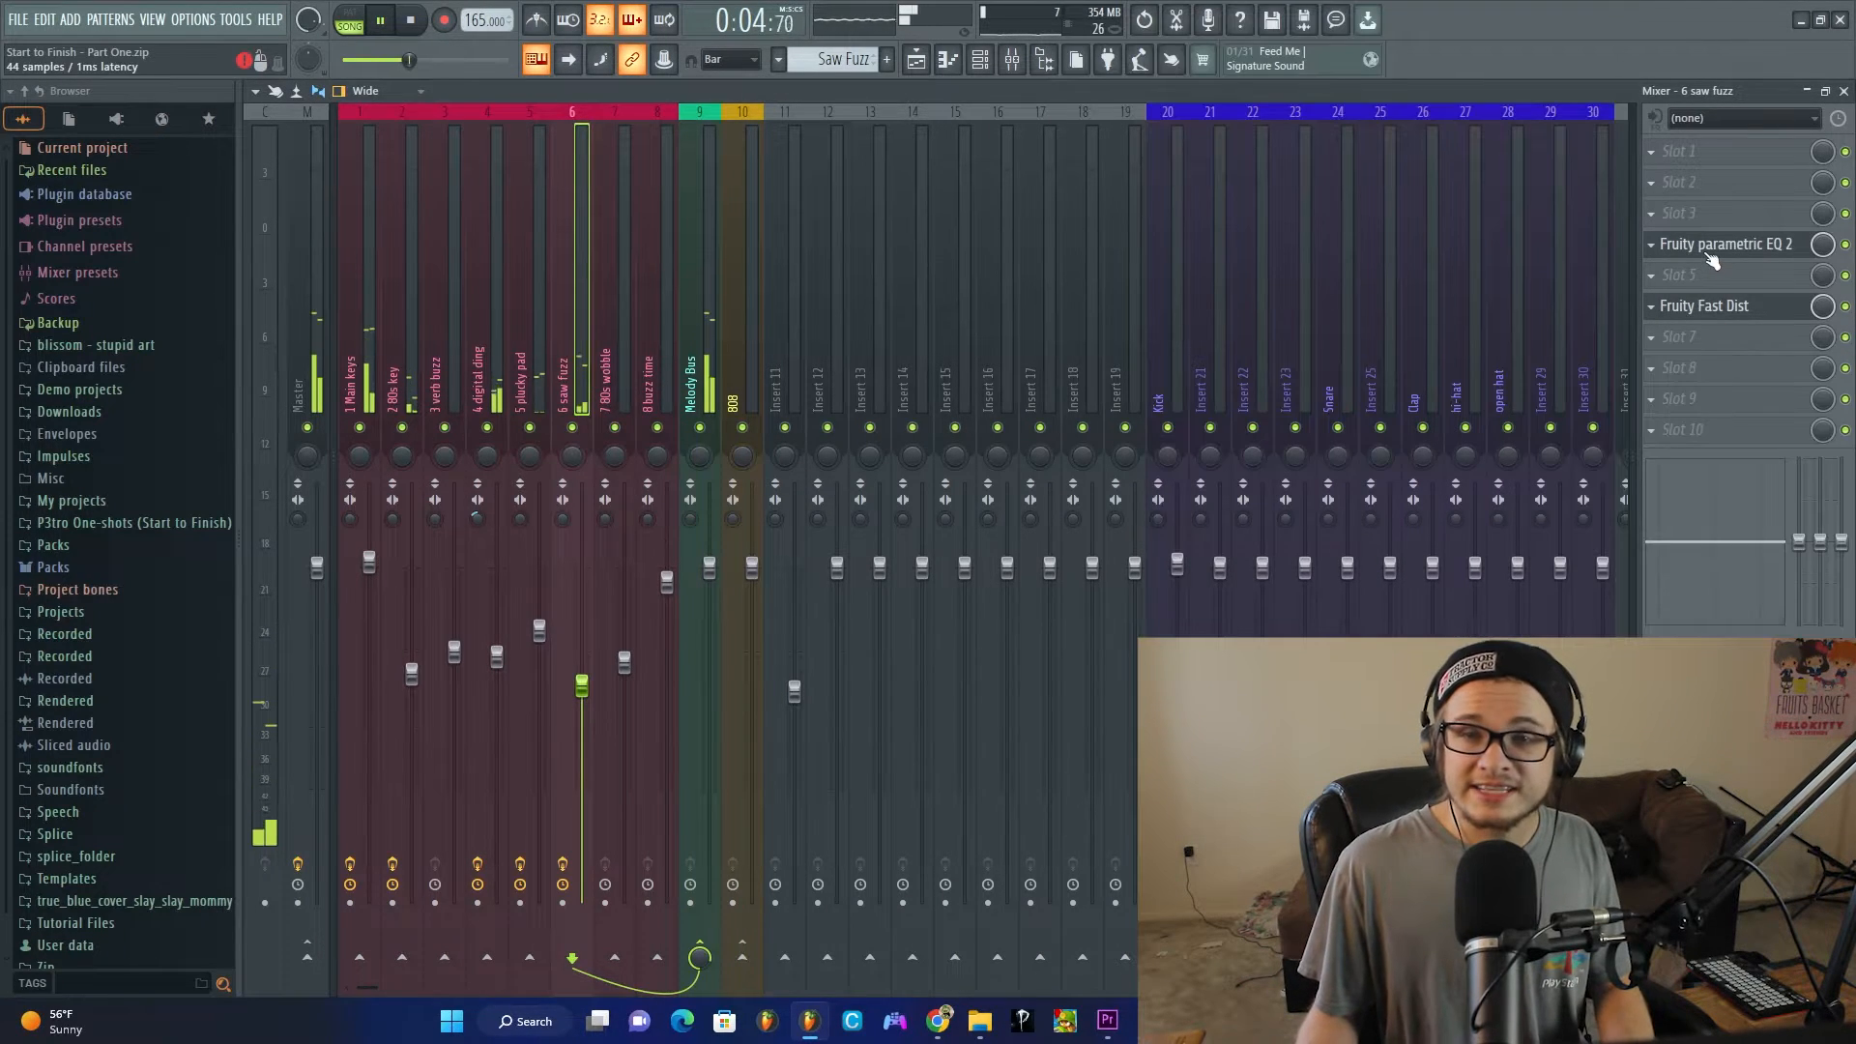
{"action": "left_click_drag", "start_coordinate": [1720, 242], "coordinate": [1721, 343]}
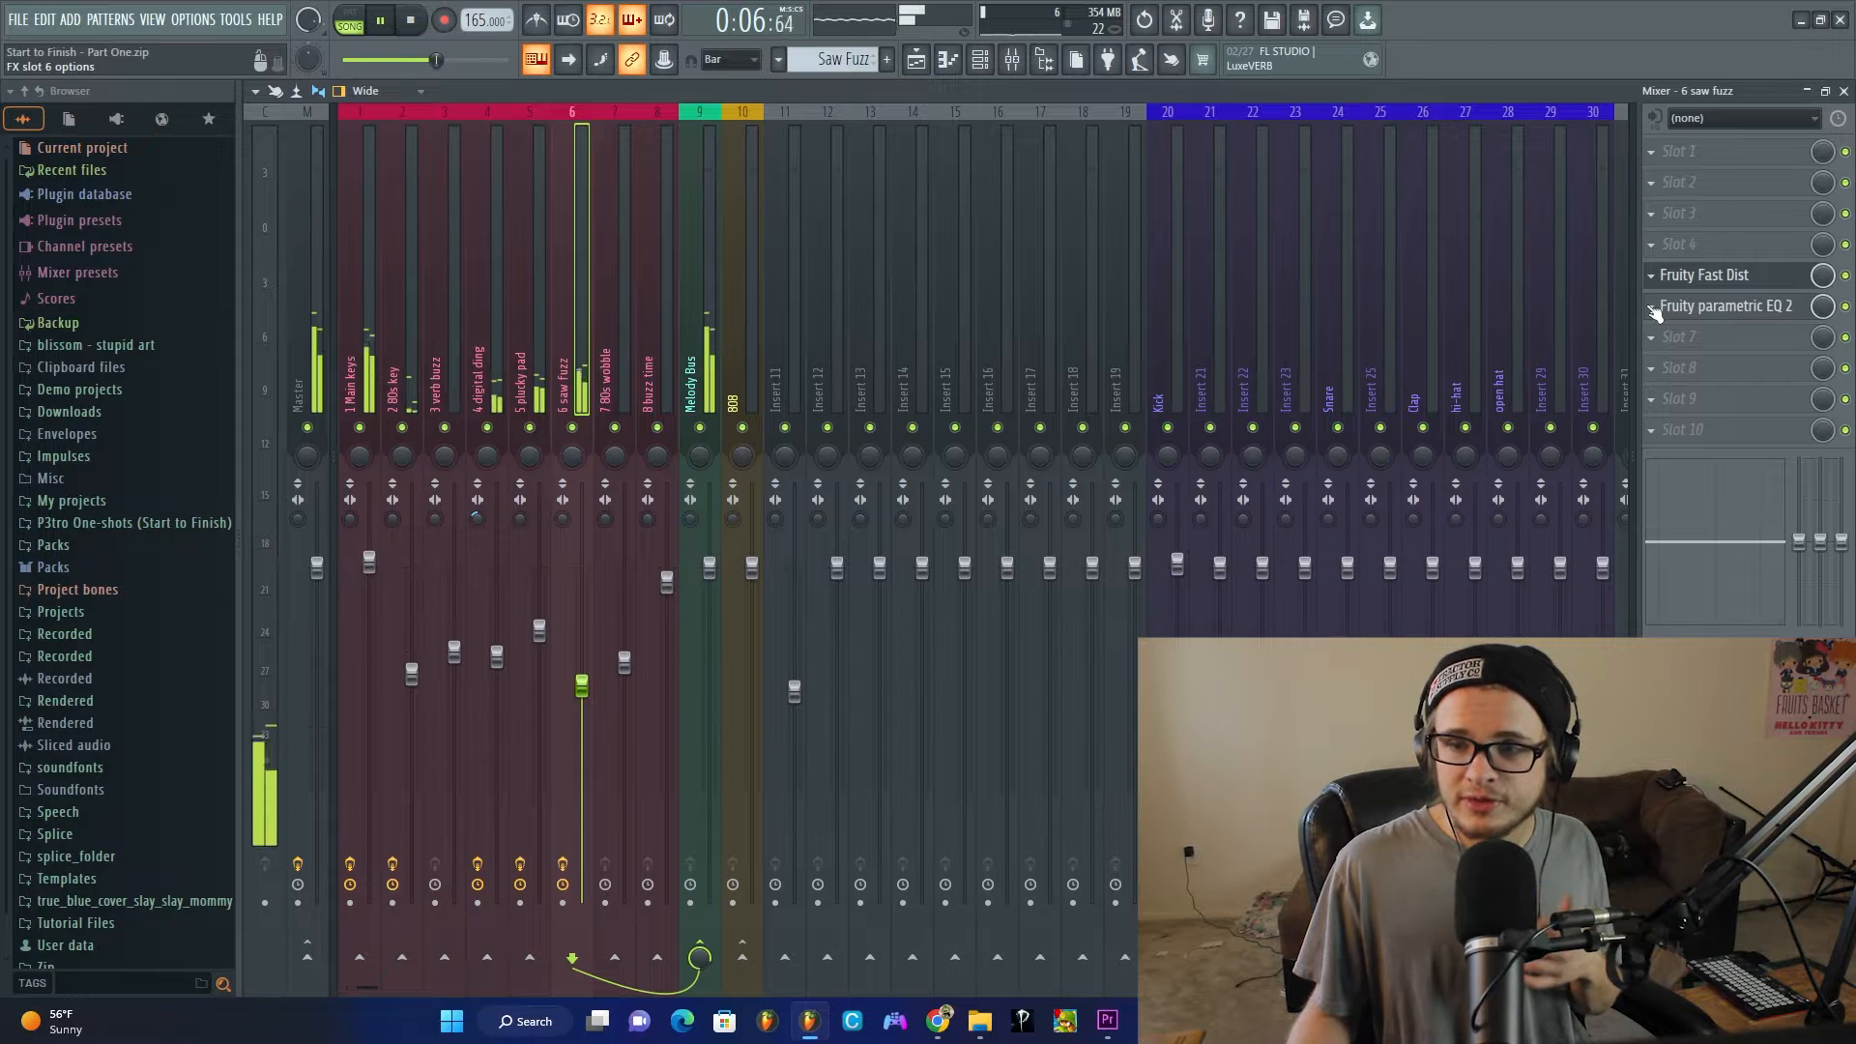
{"action": "left_click", "coordinate": [1650, 306]}
{"action": "key", "text": "Escape"}
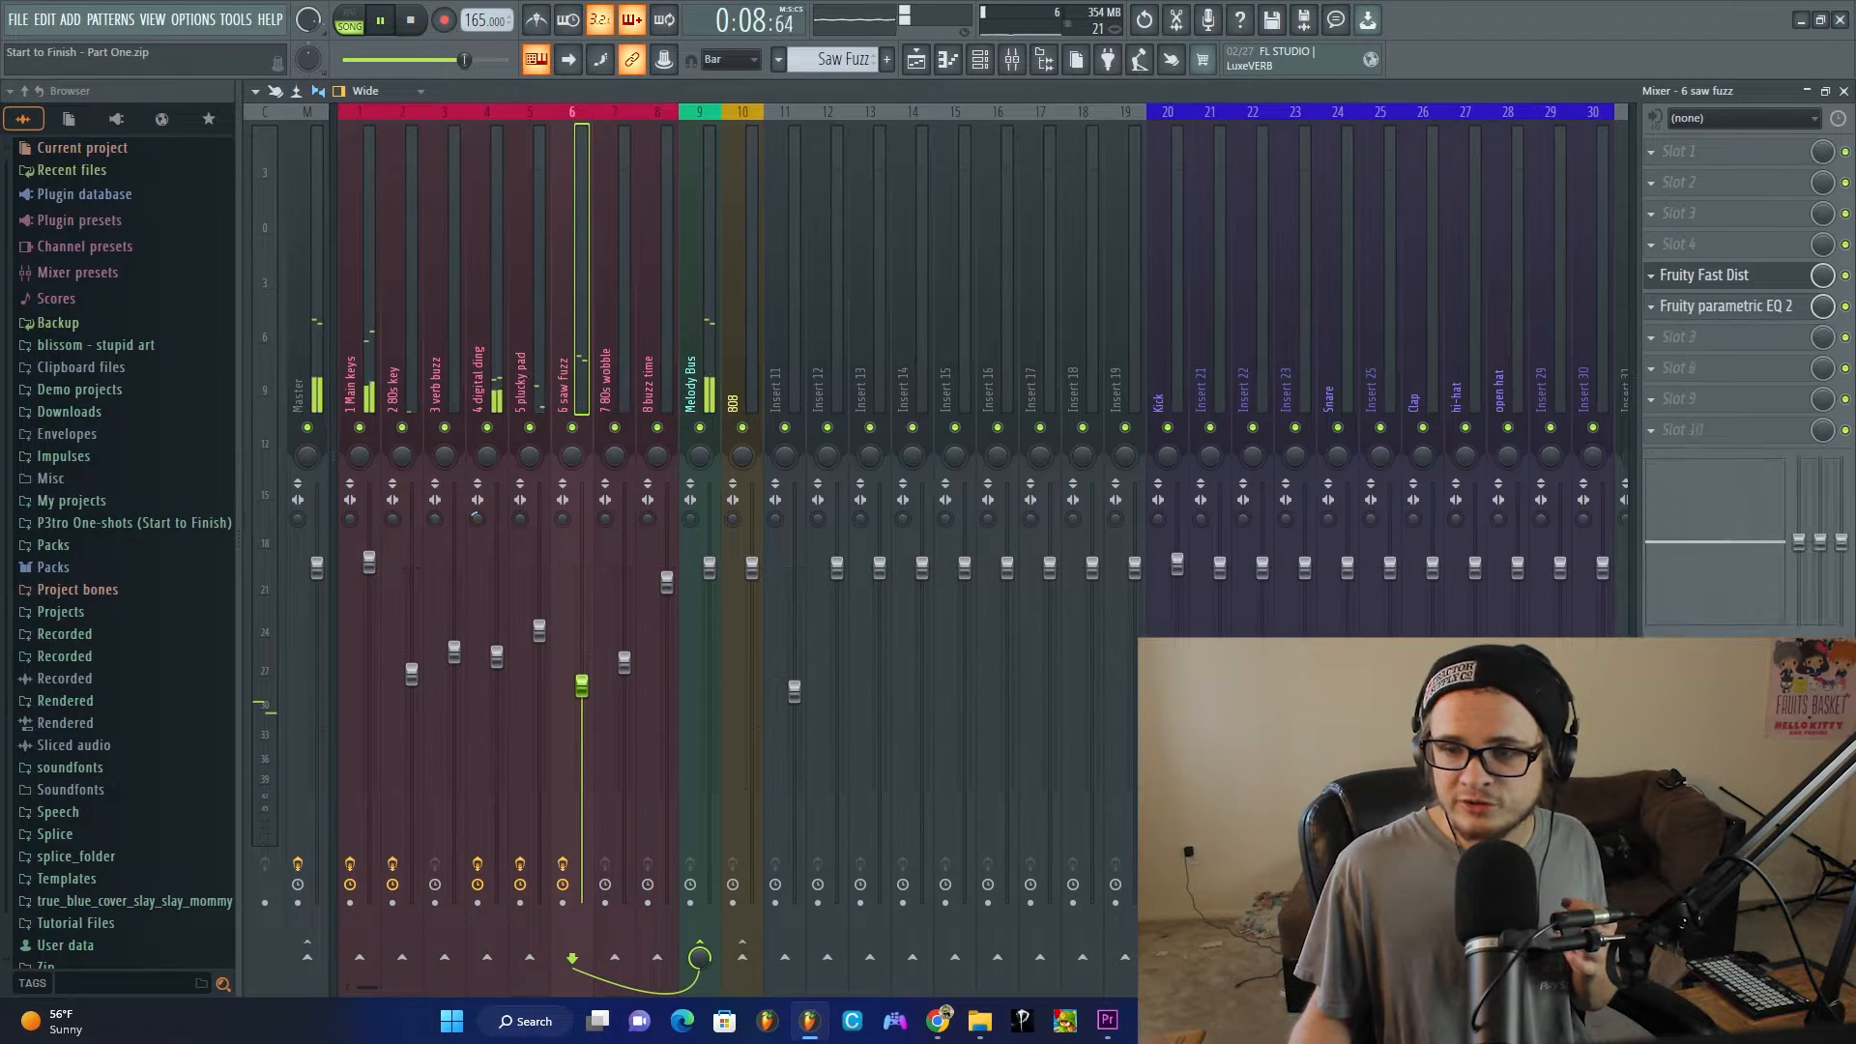
{"action": "left_click_drag", "start_coordinate": [1721, 306], "coordinate": [1721, 337]}
{"action": "left_click", "coordinate": [1650, 337]}
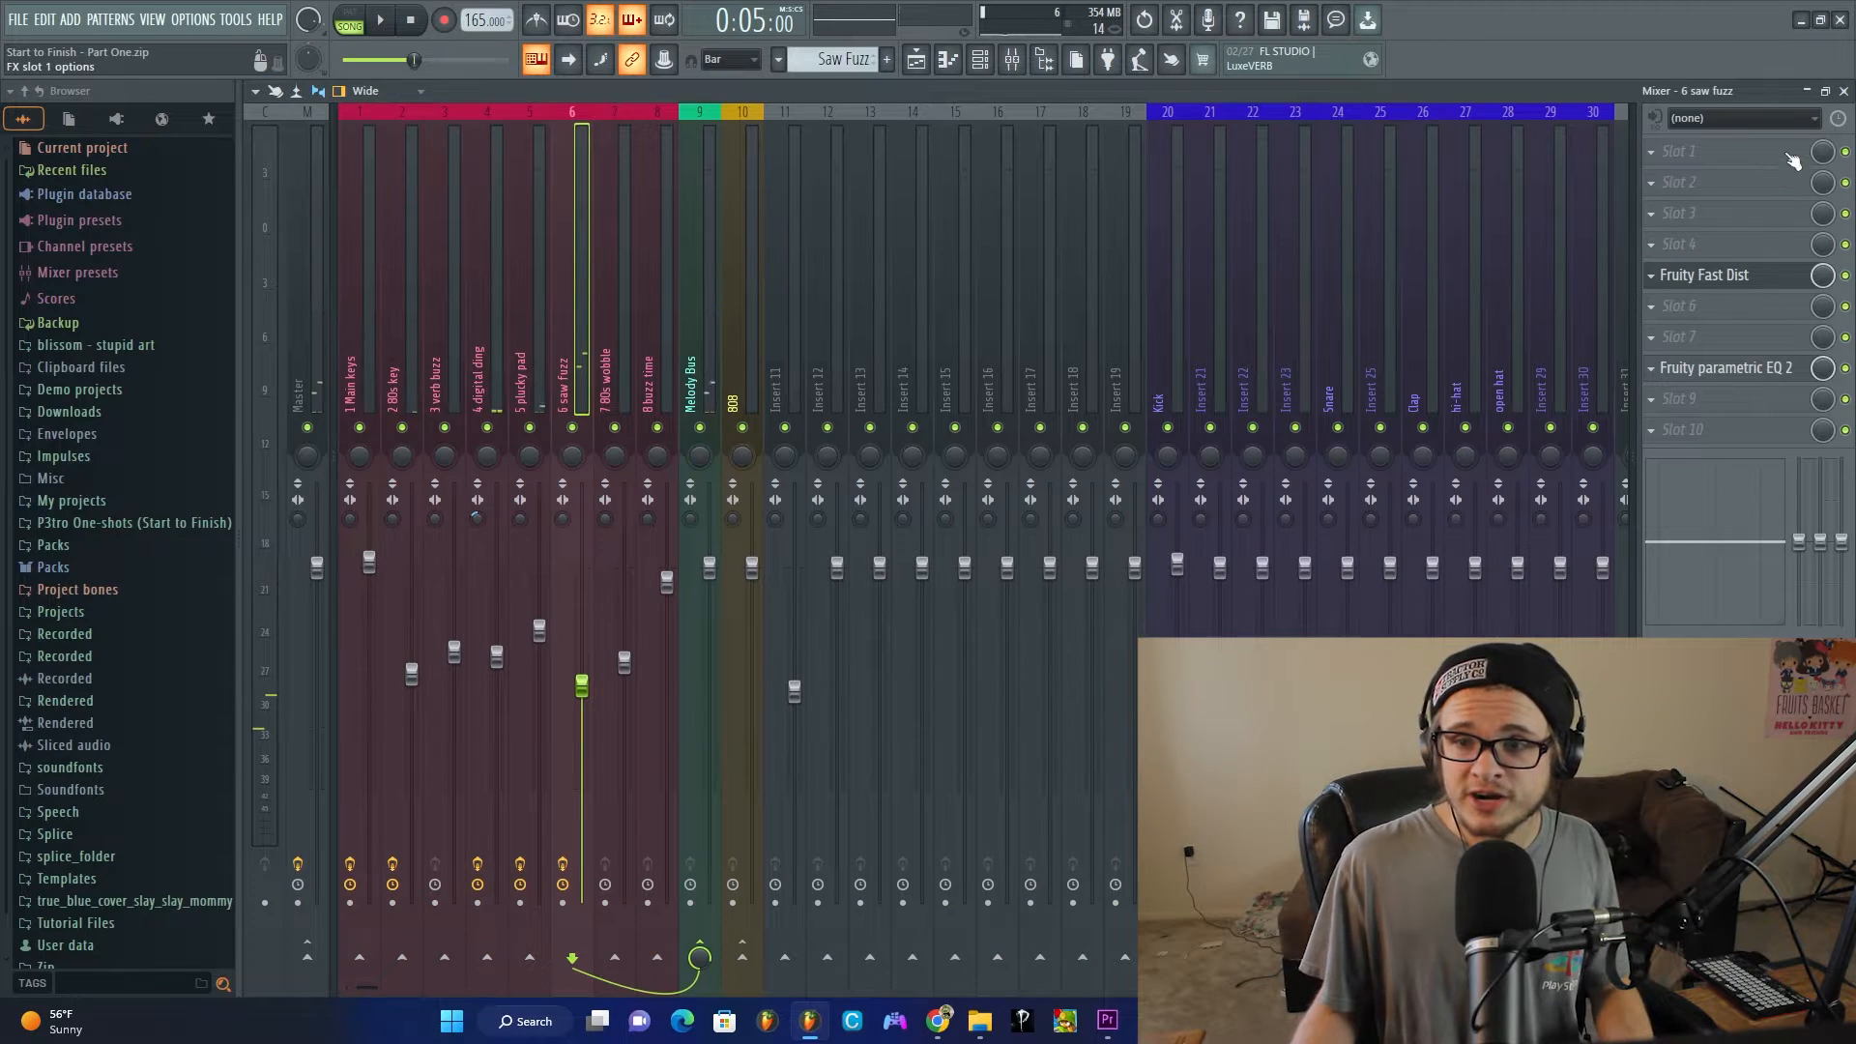
Step: Reorder the 6 saw fuzz effects with Fruity parametric EQ 2 in slot 5 ahead of Fruity Fast Dist in slot 6
{"action": "left_click", "coordinate": [1725, 150]}
{"action": "key", "text": "Escape"}
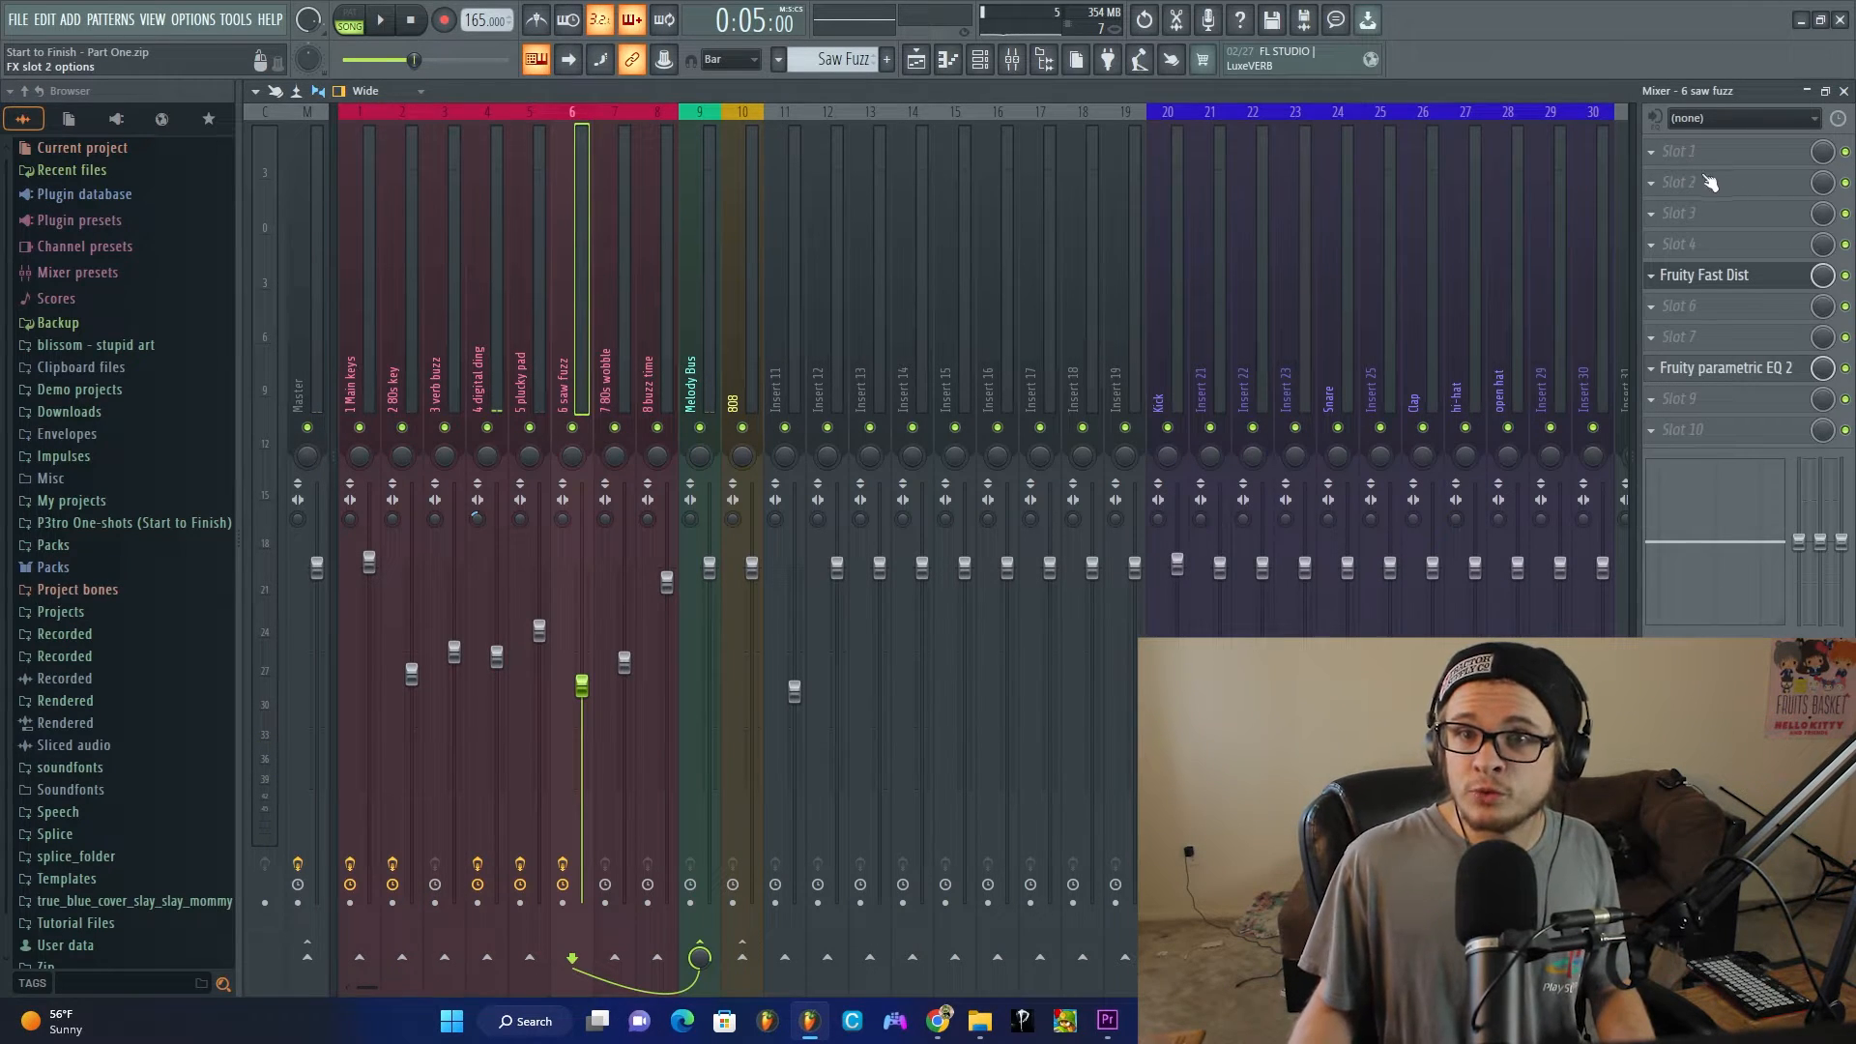
{"action": "left_click_drag", "start_coordinate": [1740, 373], "coordinate": [1740, 274]}
{"action": "left_click", "coordinate": [1754, 308]}
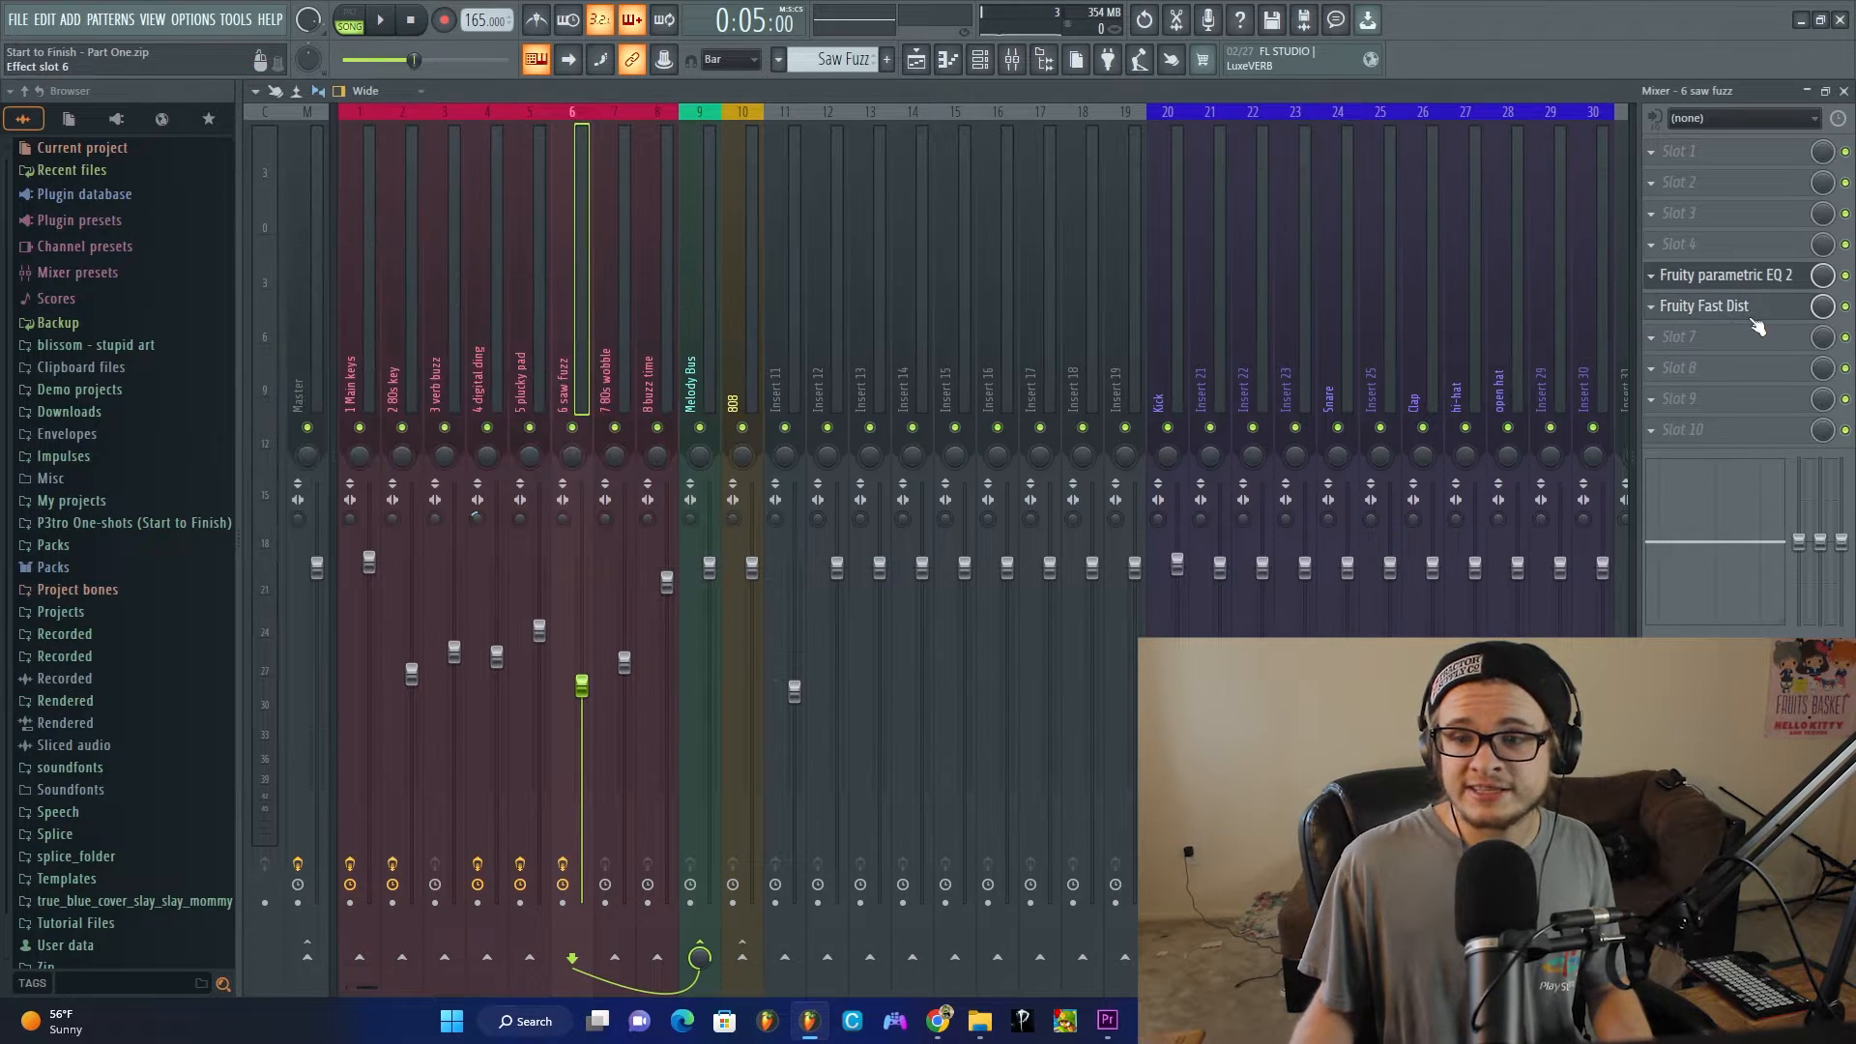
{"action": "left_click", "coordinate": [1740, 274]}
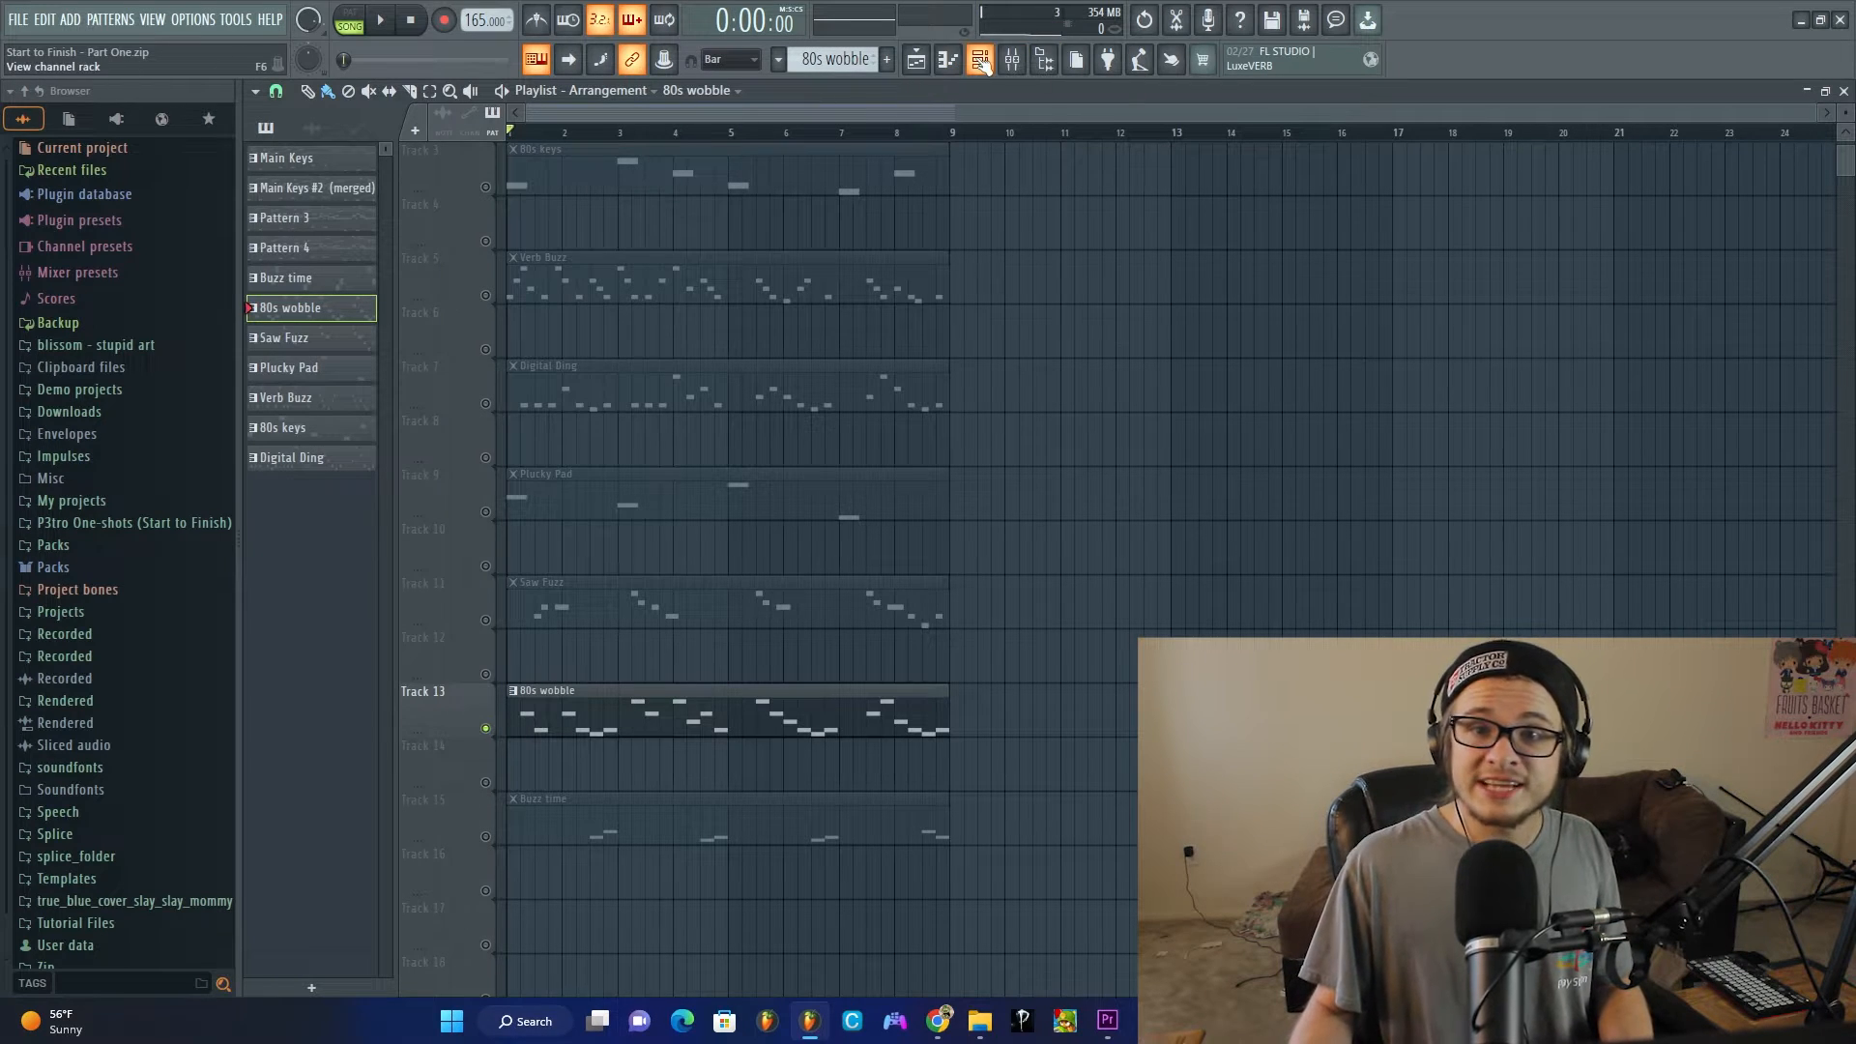
Step: In the 80s wobble pattern, draw A5, E5, F#5 and D5 in bar 4 and the opening A5 in bar 5 on channel 7
{"action": "left_click", "coordinate": [980, 59]}
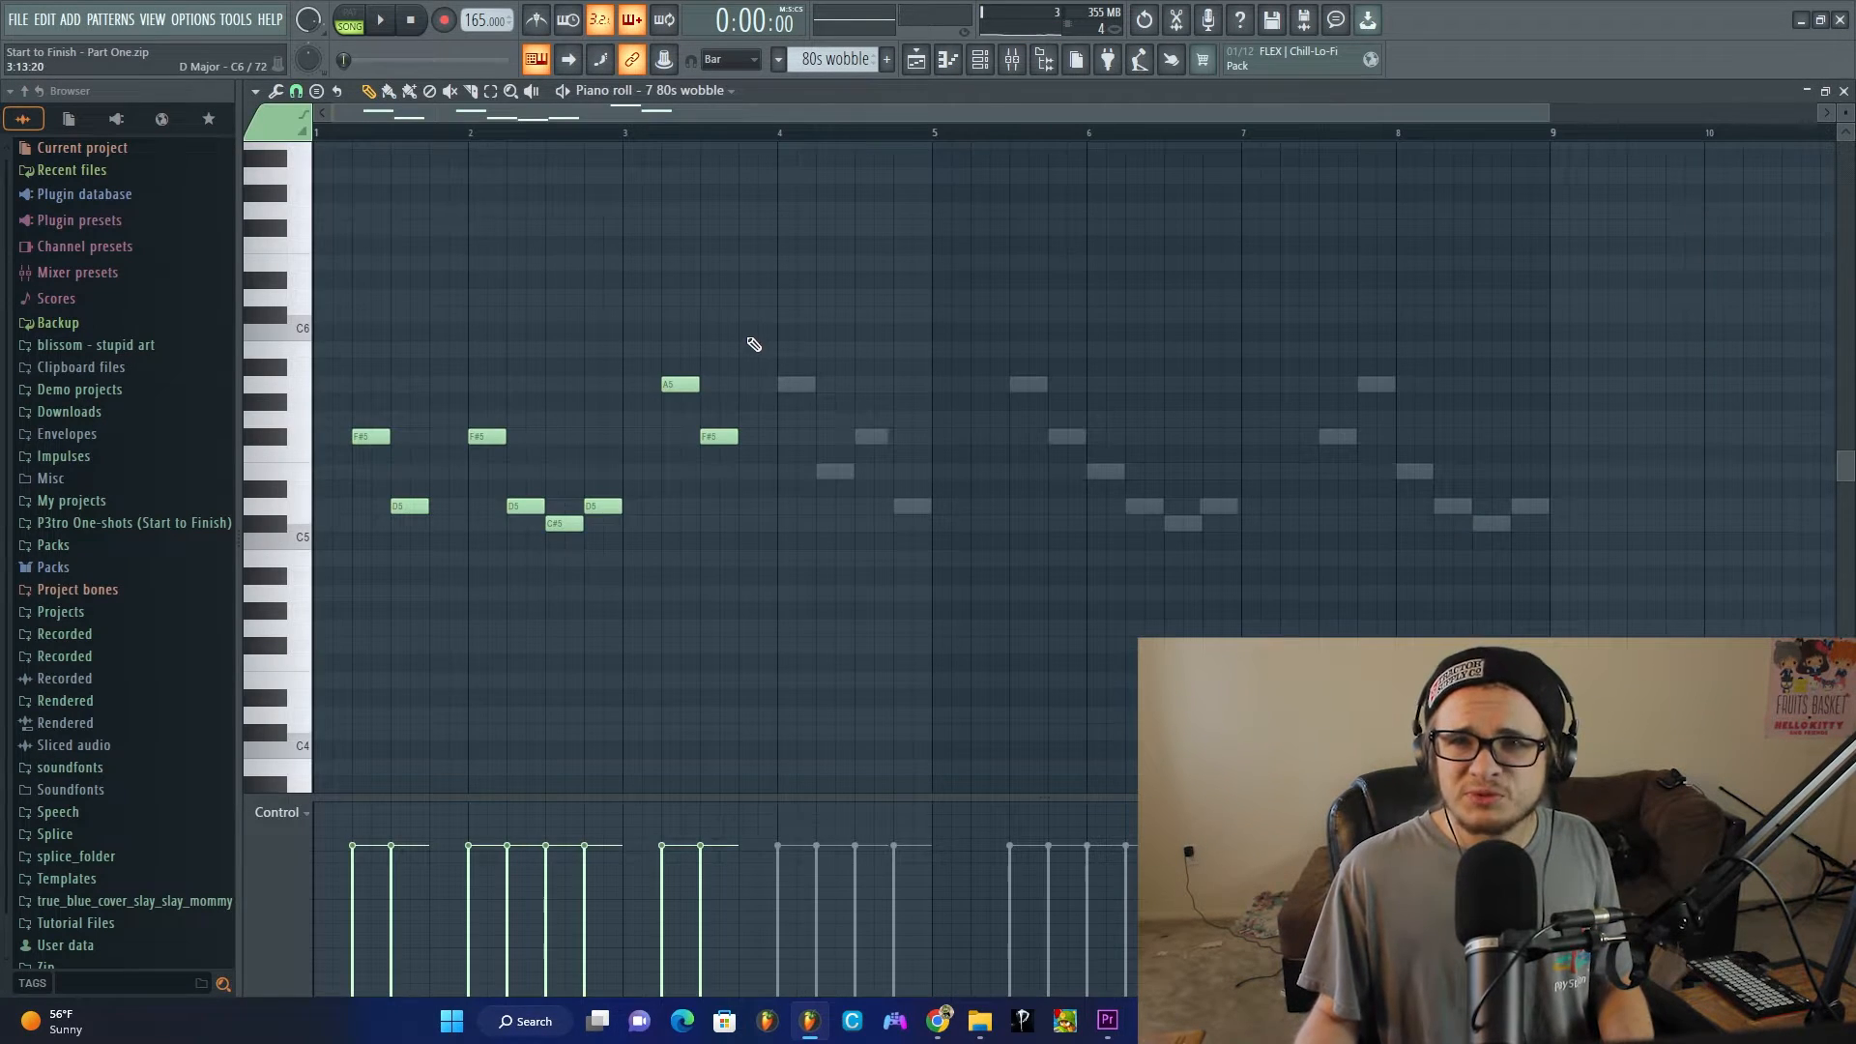
{"action": "left_click", "coordinate": [775, 386]}
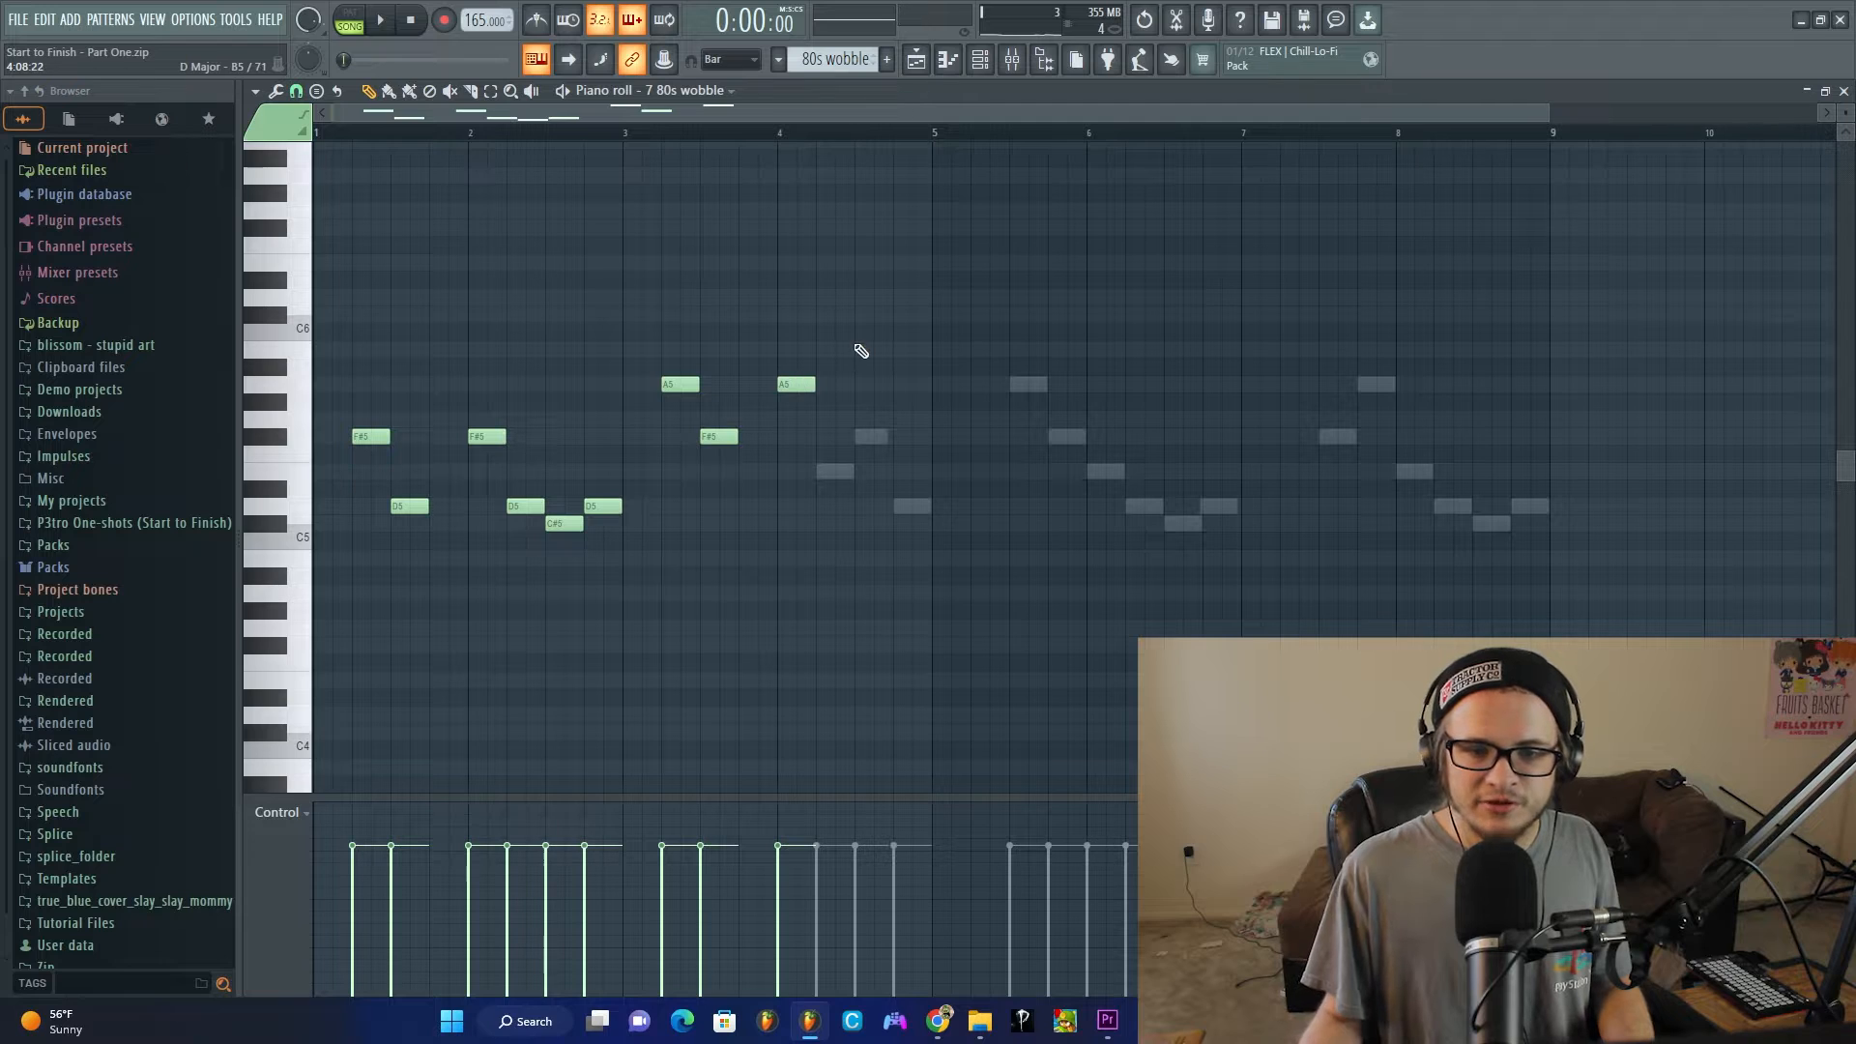
{"action": "left_click", "coordinate": [815, 473]}
{"action": "left_click", "coordinate": [856, 439]}
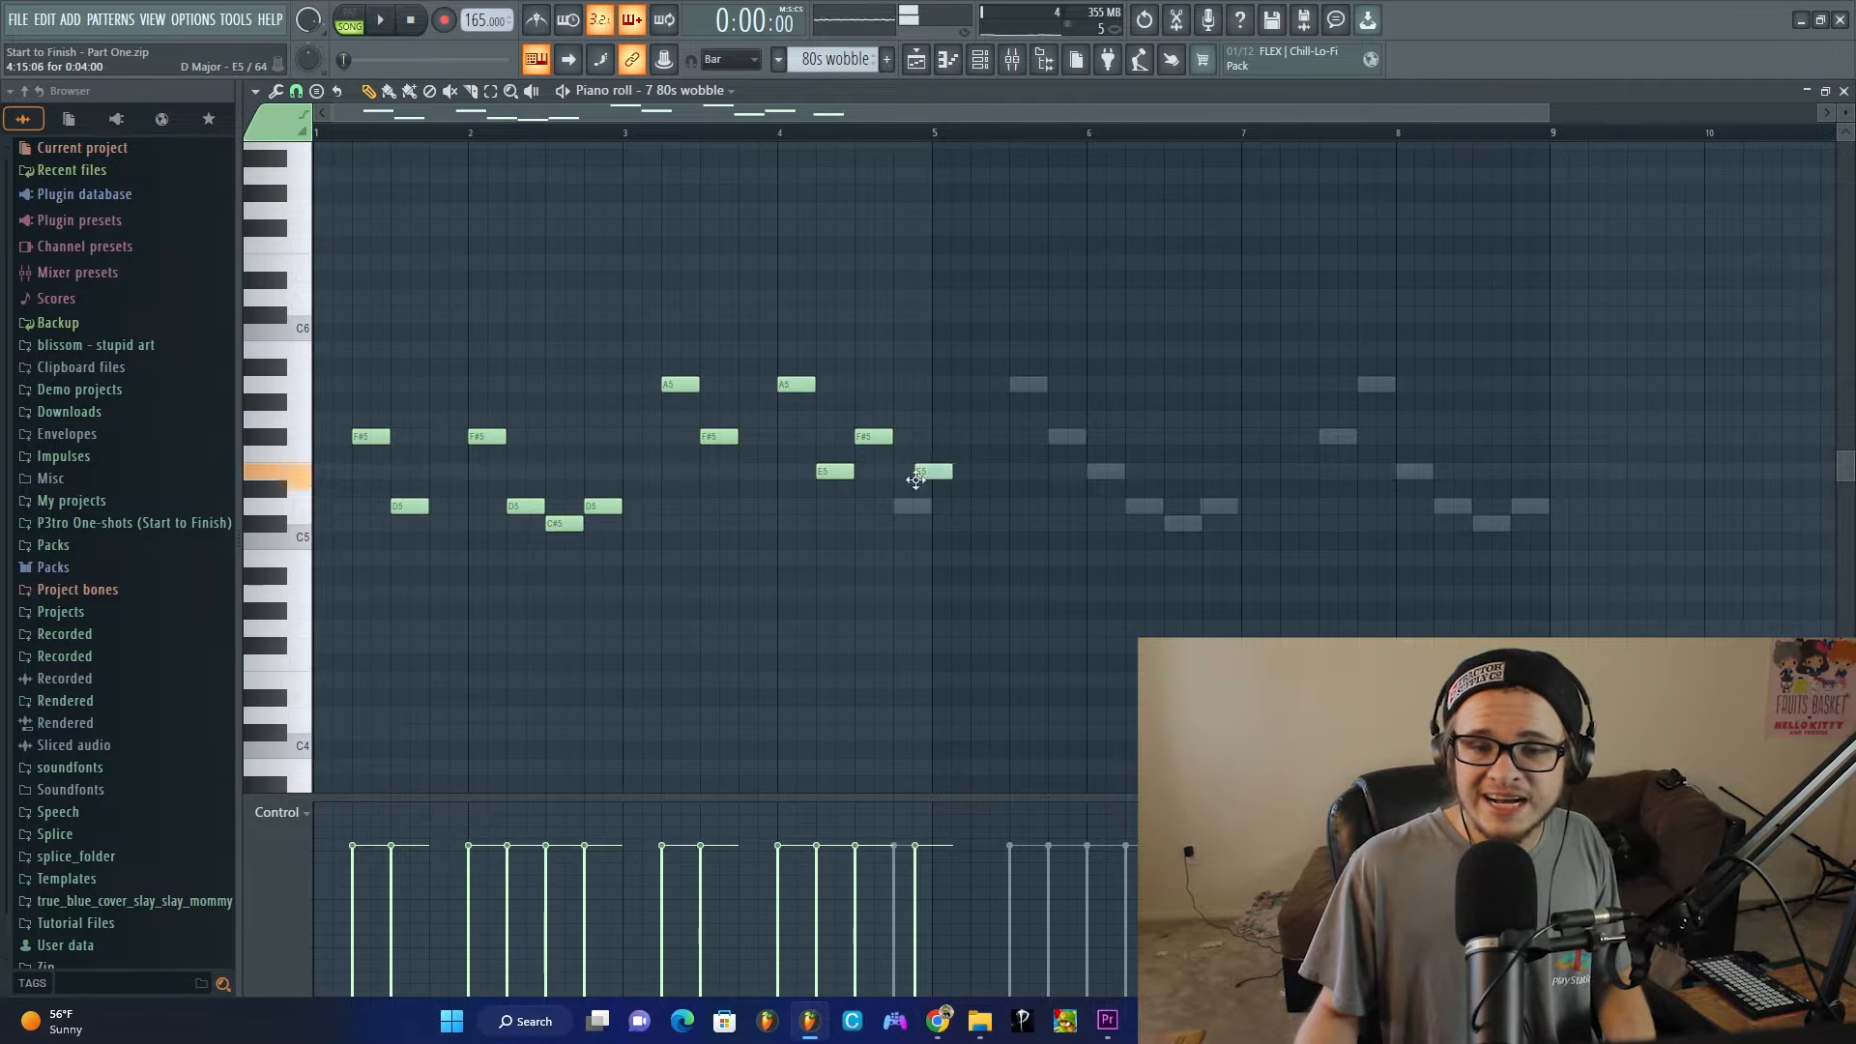
{"action": "left_click", "coordinate": [895, 505]}
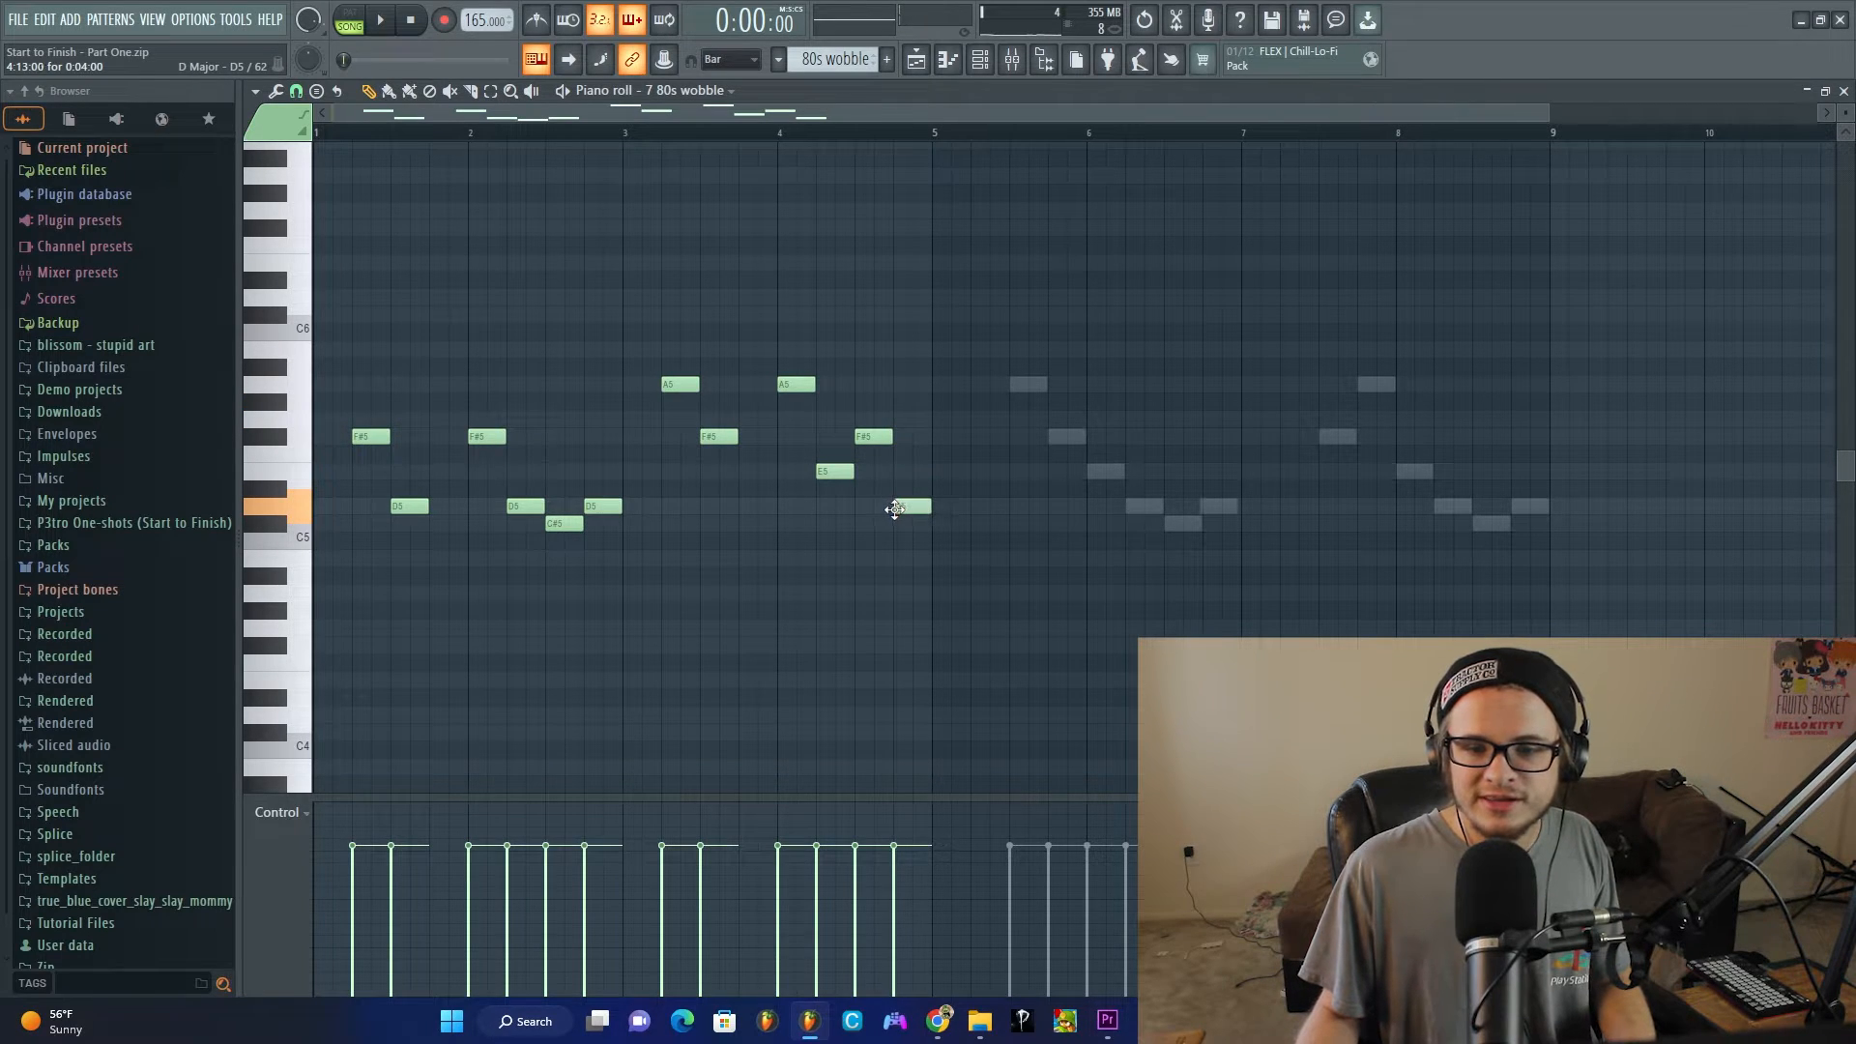
{"action": "left_click_drag", "start_coordinate": [995, 388], "coordinate": [997, 390]}
{"action": "left_click_drag", "start_coordinate": [997, 390], "coordinate": [1012, 389]}
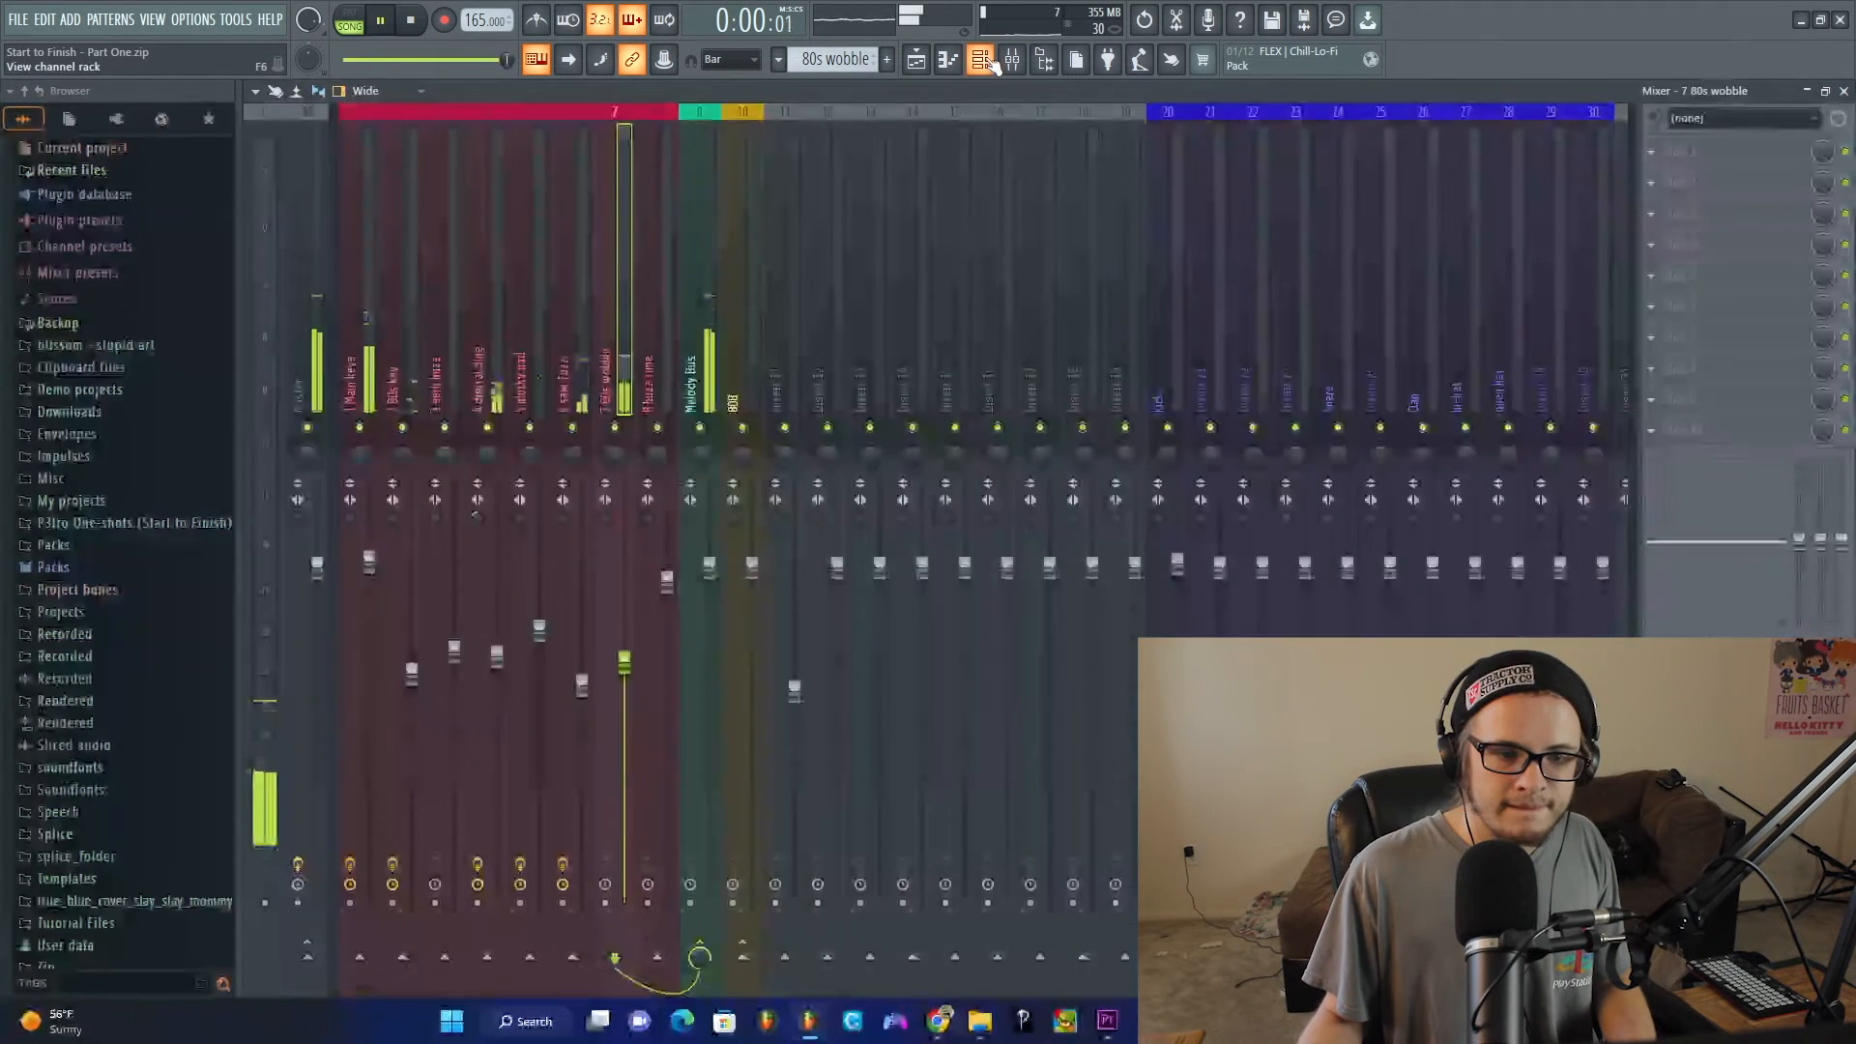
Step: Add Fruity parametric EQ 2 to slot 4 of 7 80s wobble, cutting the lows and highs with bands 1 and 7, and lower the 6 saw fuzz fader
{"action": "left_click", "coordinate": [982, 60]}
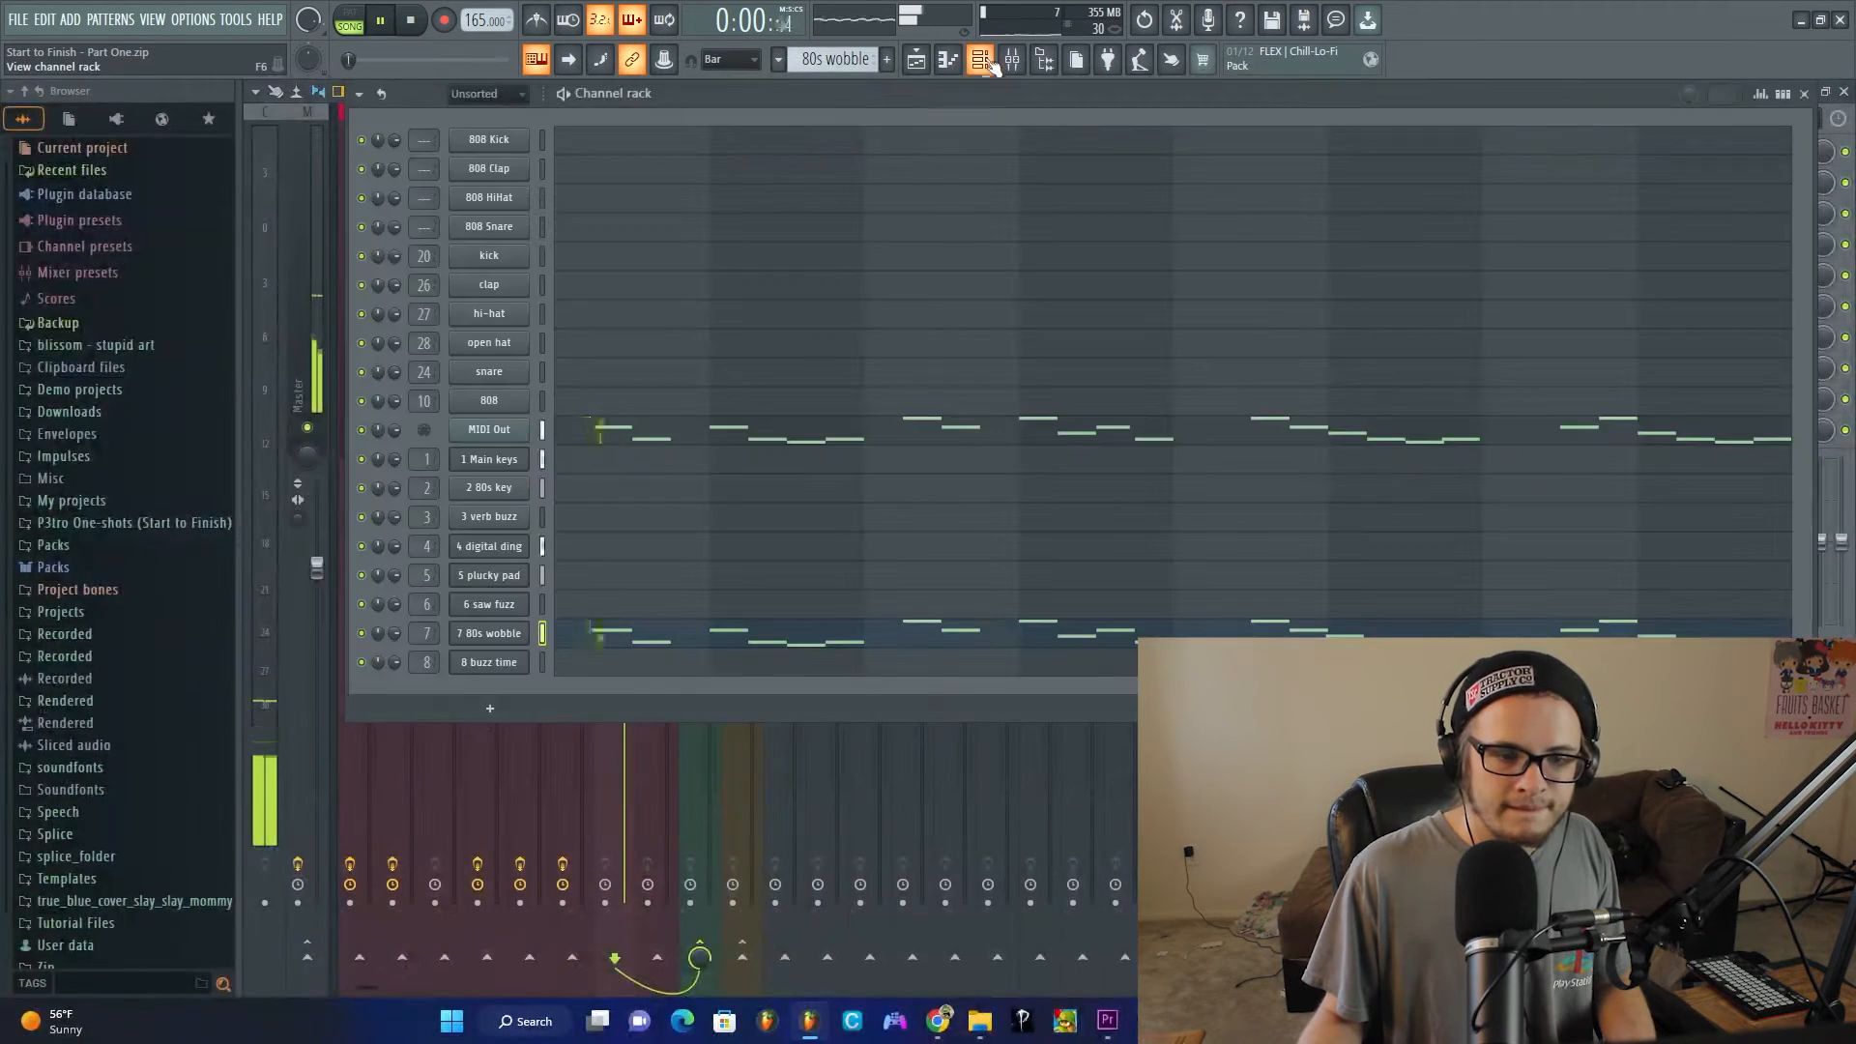
{"action": "left_click", "coordinate": [979, 60]}
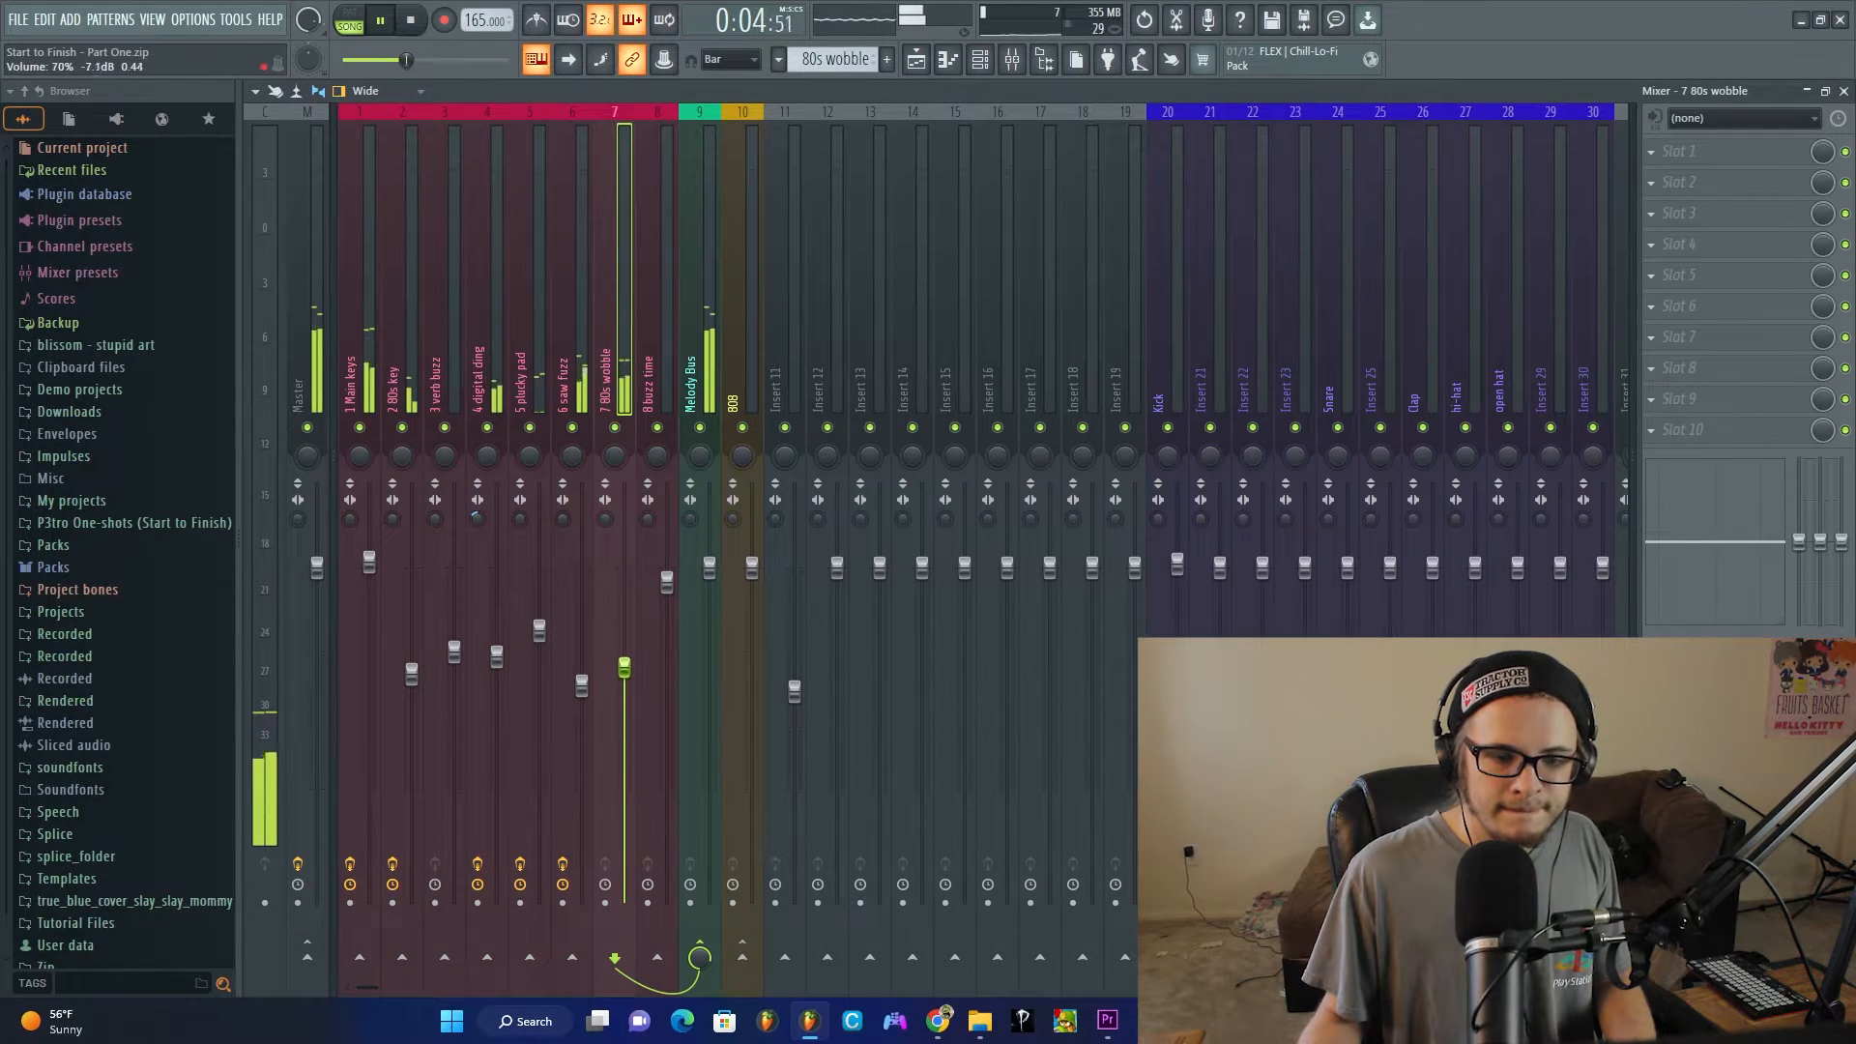
{"action": "left_click", "coordinate": [1651, 244]}
{"action": "mouse_move", "coordinate": [1680, 285]}
{"action": "left_click", "coordinate": [1353, 476]}
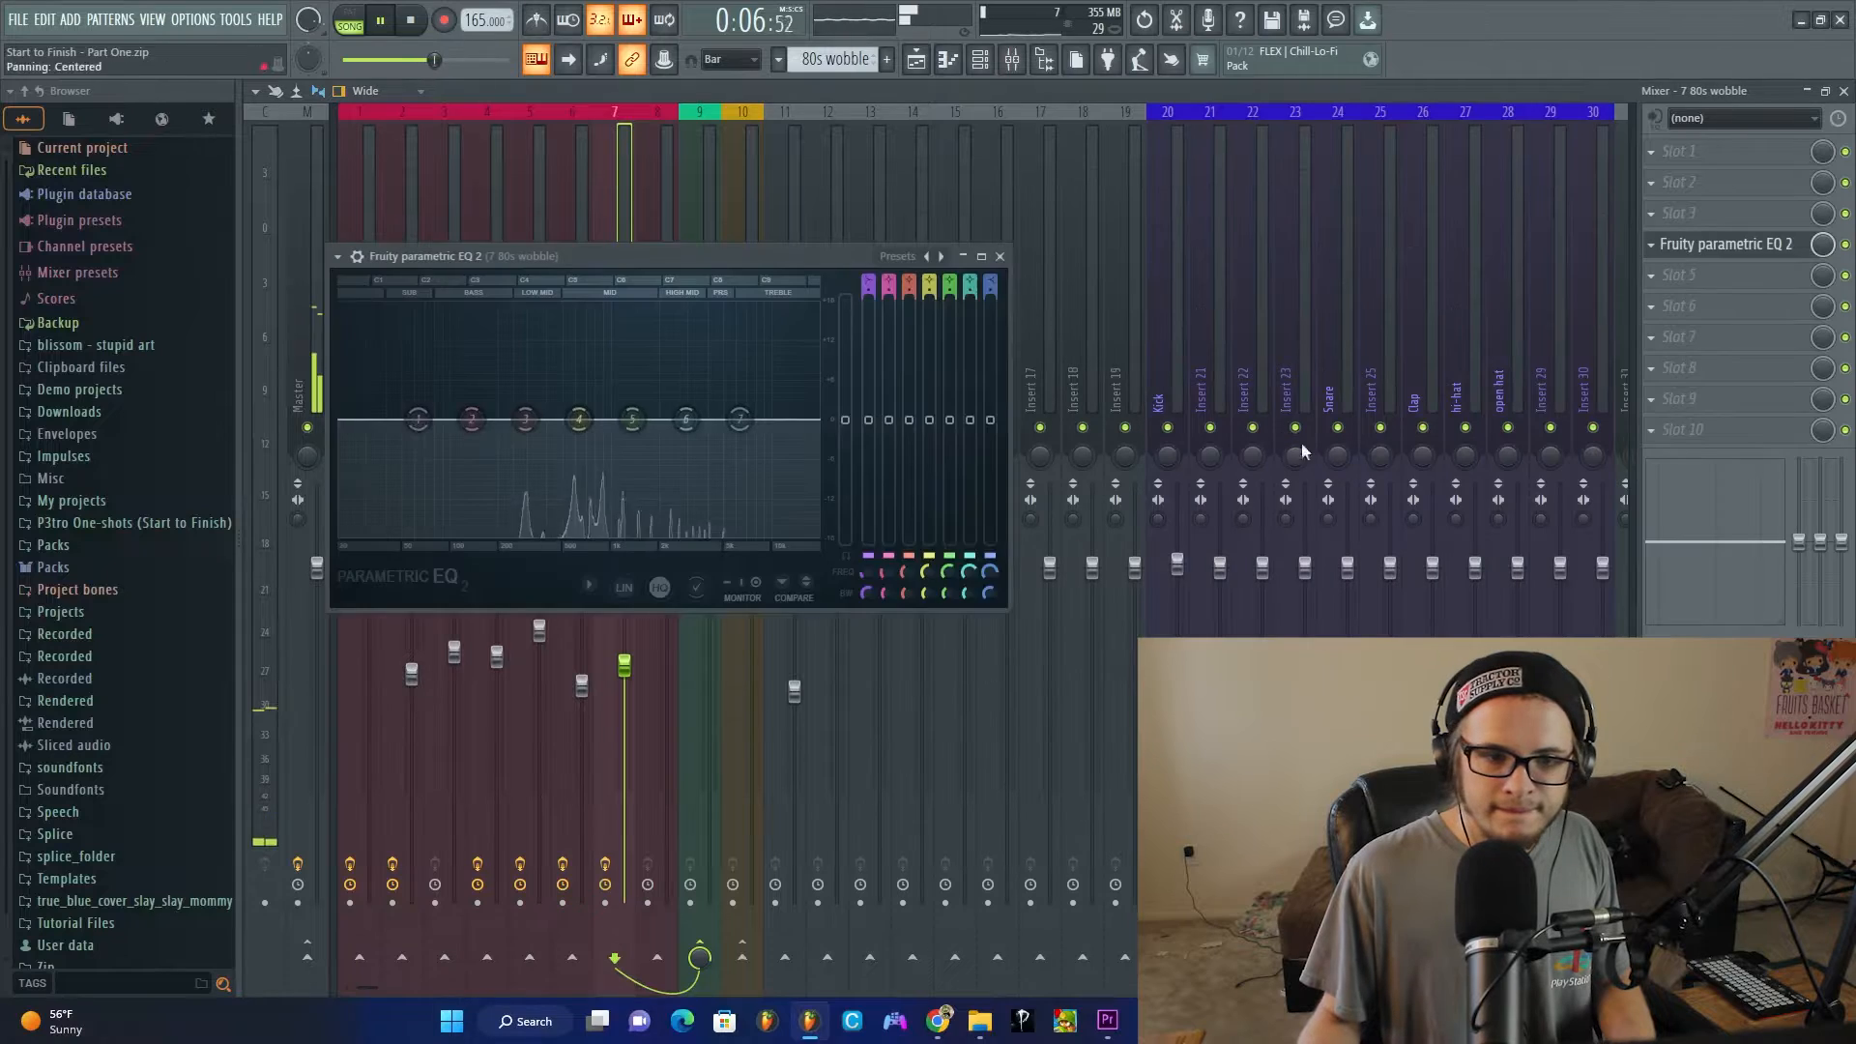
{"action": "left_click_drag", "start_coordinate": [744, 440], "coordinate": [815, 526]}
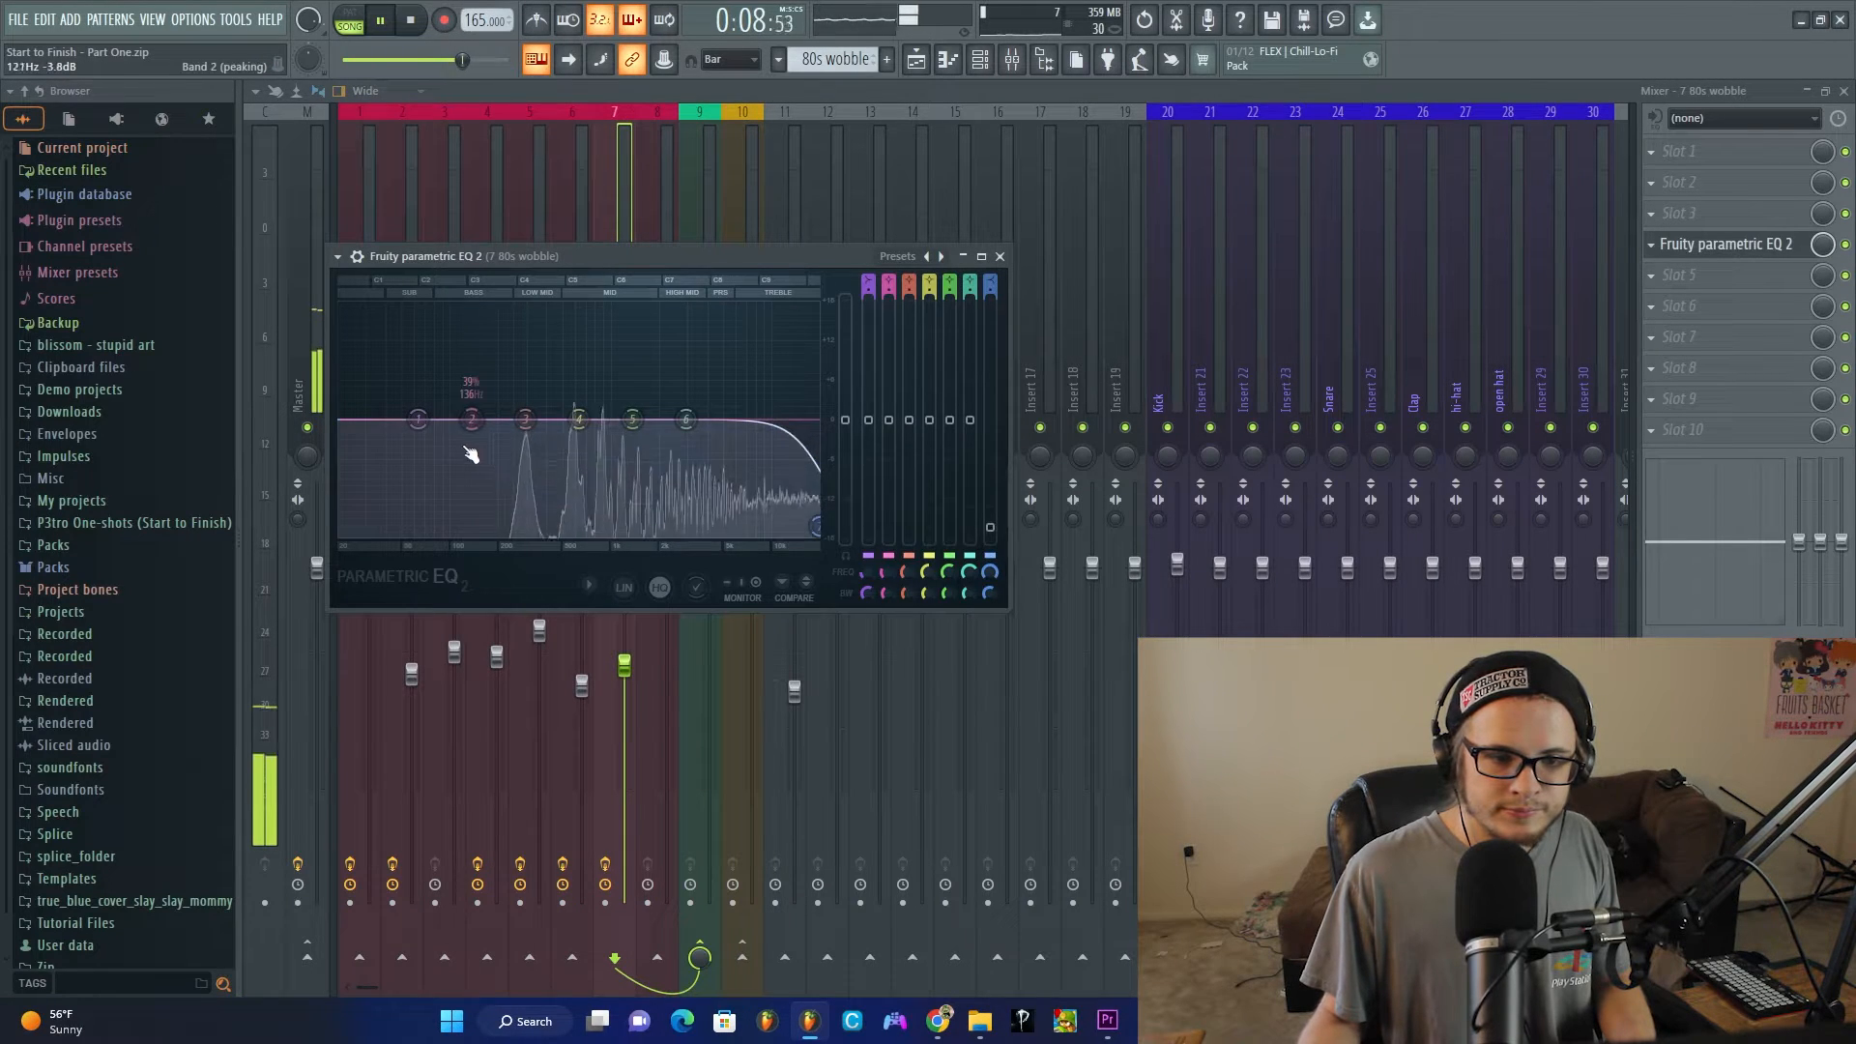
{"action": "right_click", "coordinate": [418, 420]}
{"action": "mouse_move", "coordinate": [447, 469]}
{"action": "left_click", "coordinate": [508, 522]}
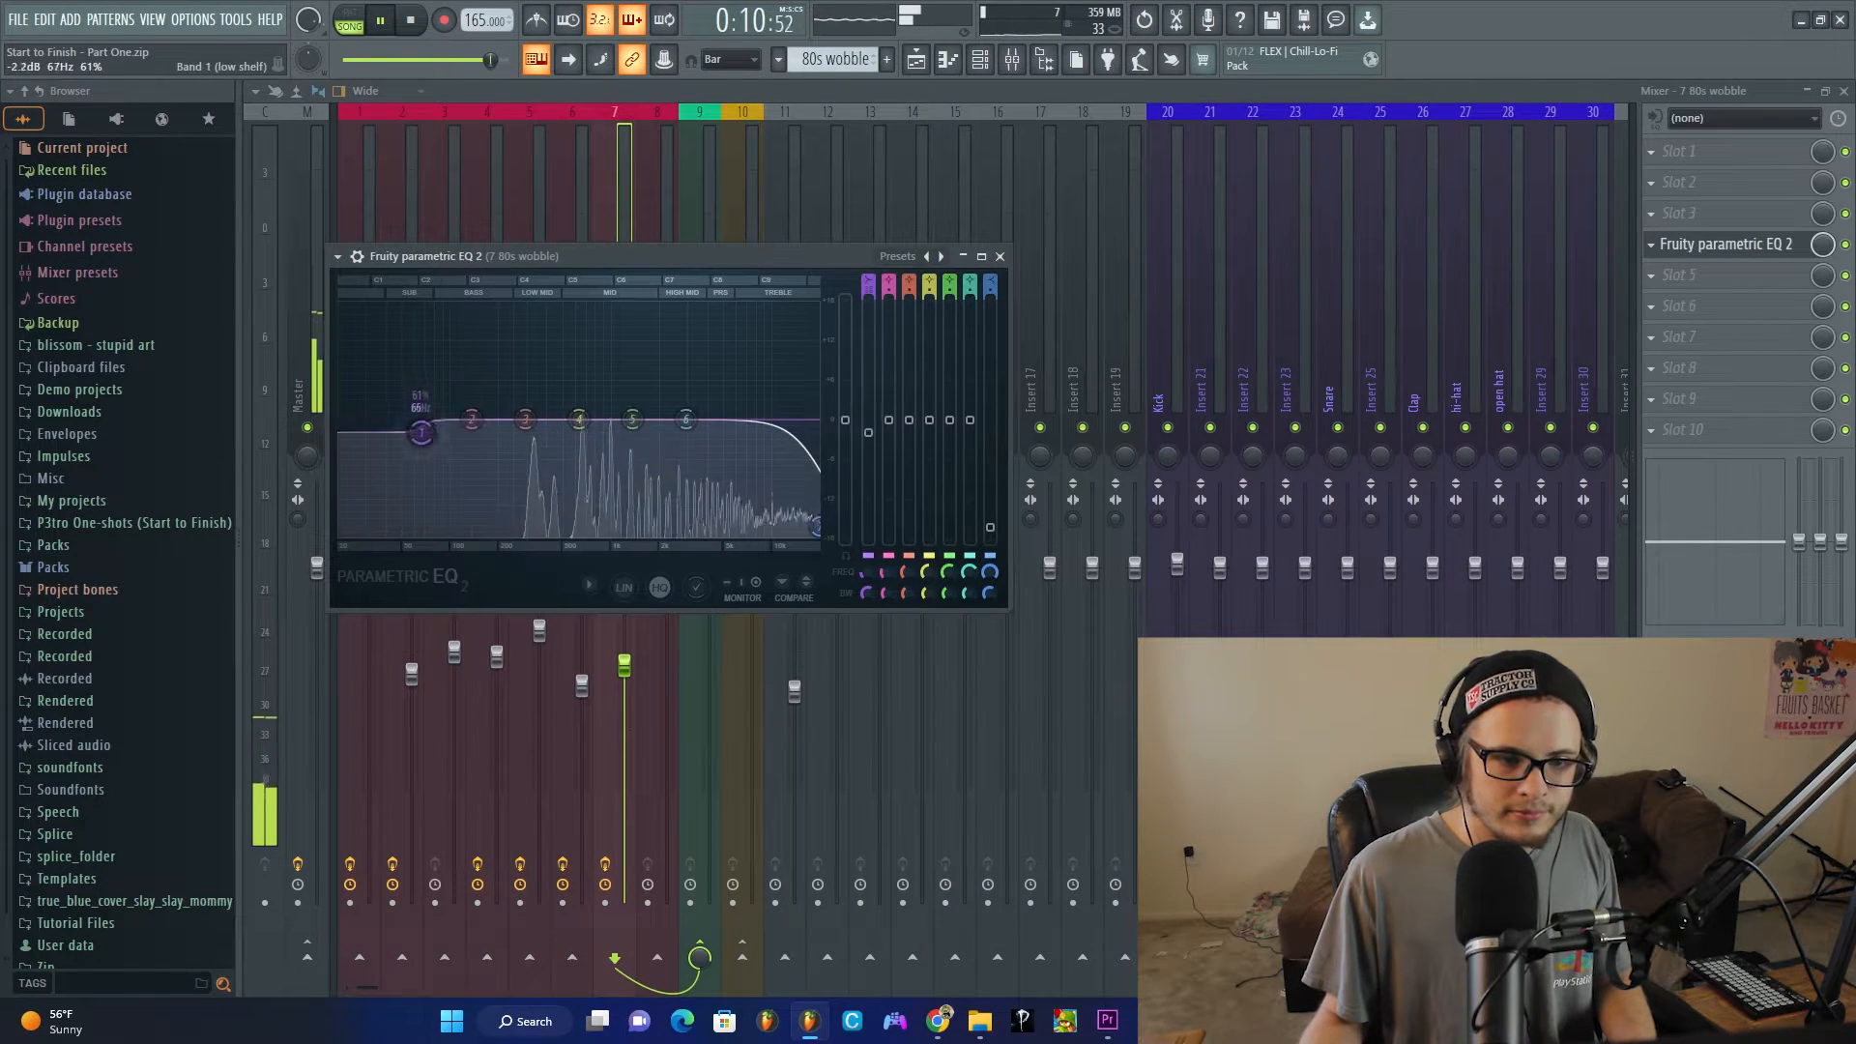
{"action": "left_click_drag", "start_coordinate": [418, 420], "coordinate": [480, 530]}
{"action": "key", "text": "Escape"}
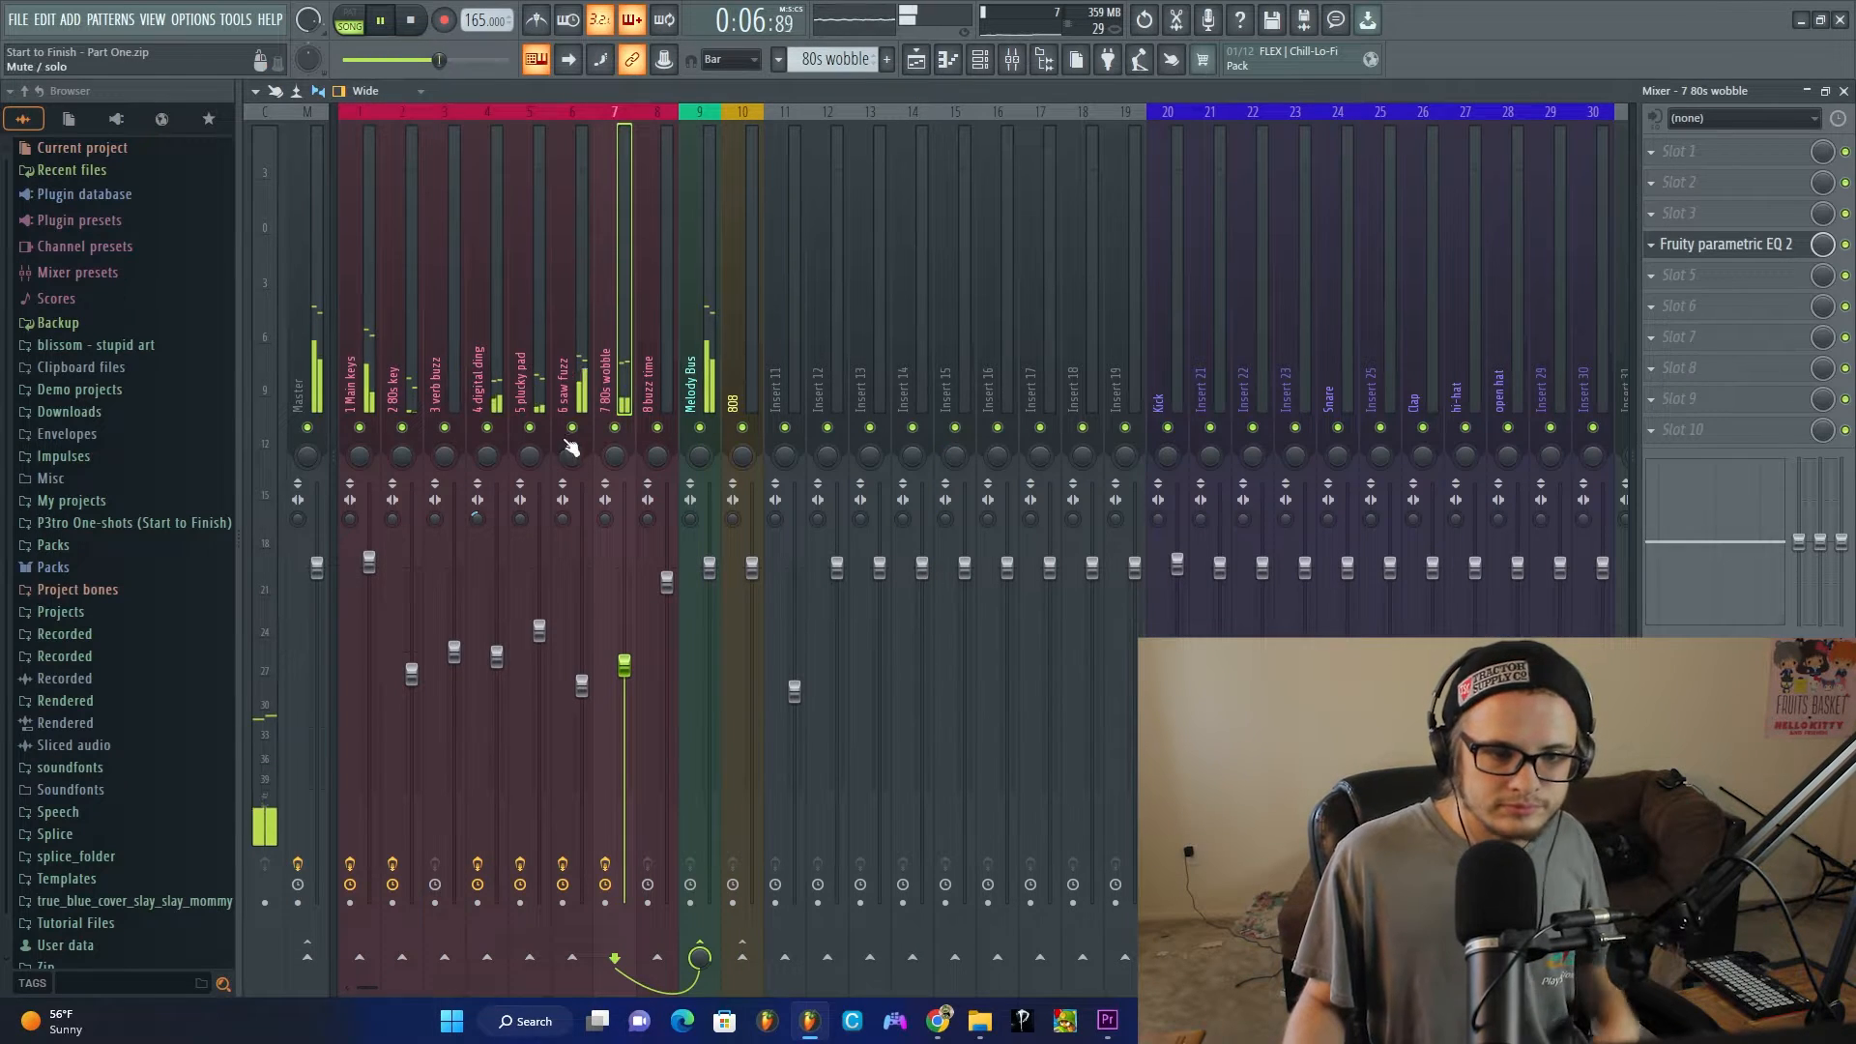
{"action": "left_click_drag", "start_coordinate": [581, 684], "coordinate": [581, 704]}
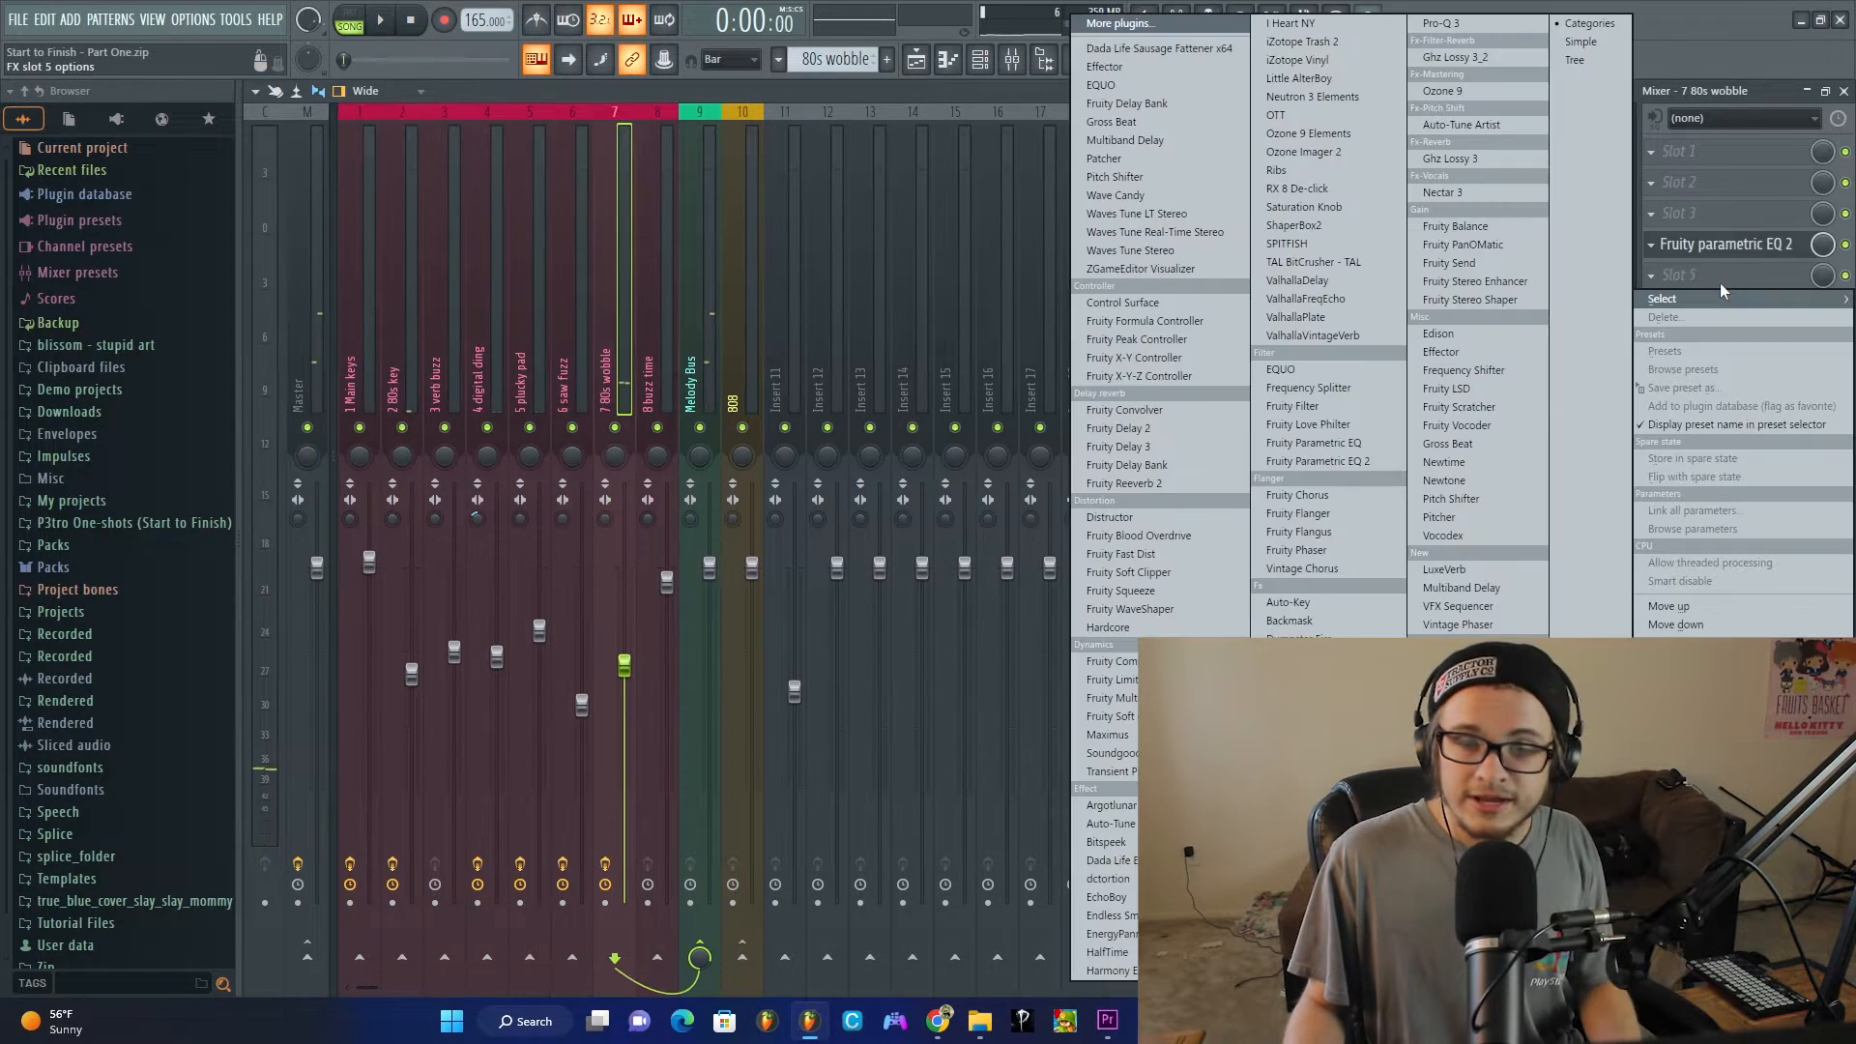
Step: Add Fruity delay 2 to slot 5 of 7 80s wobble, load its Stereo effect preset and reduce the slot's mix level
{"action": "left_click", "coordinate": [1719, 282]}
{"action": "left_click", "coordinate": [1706, 280]}
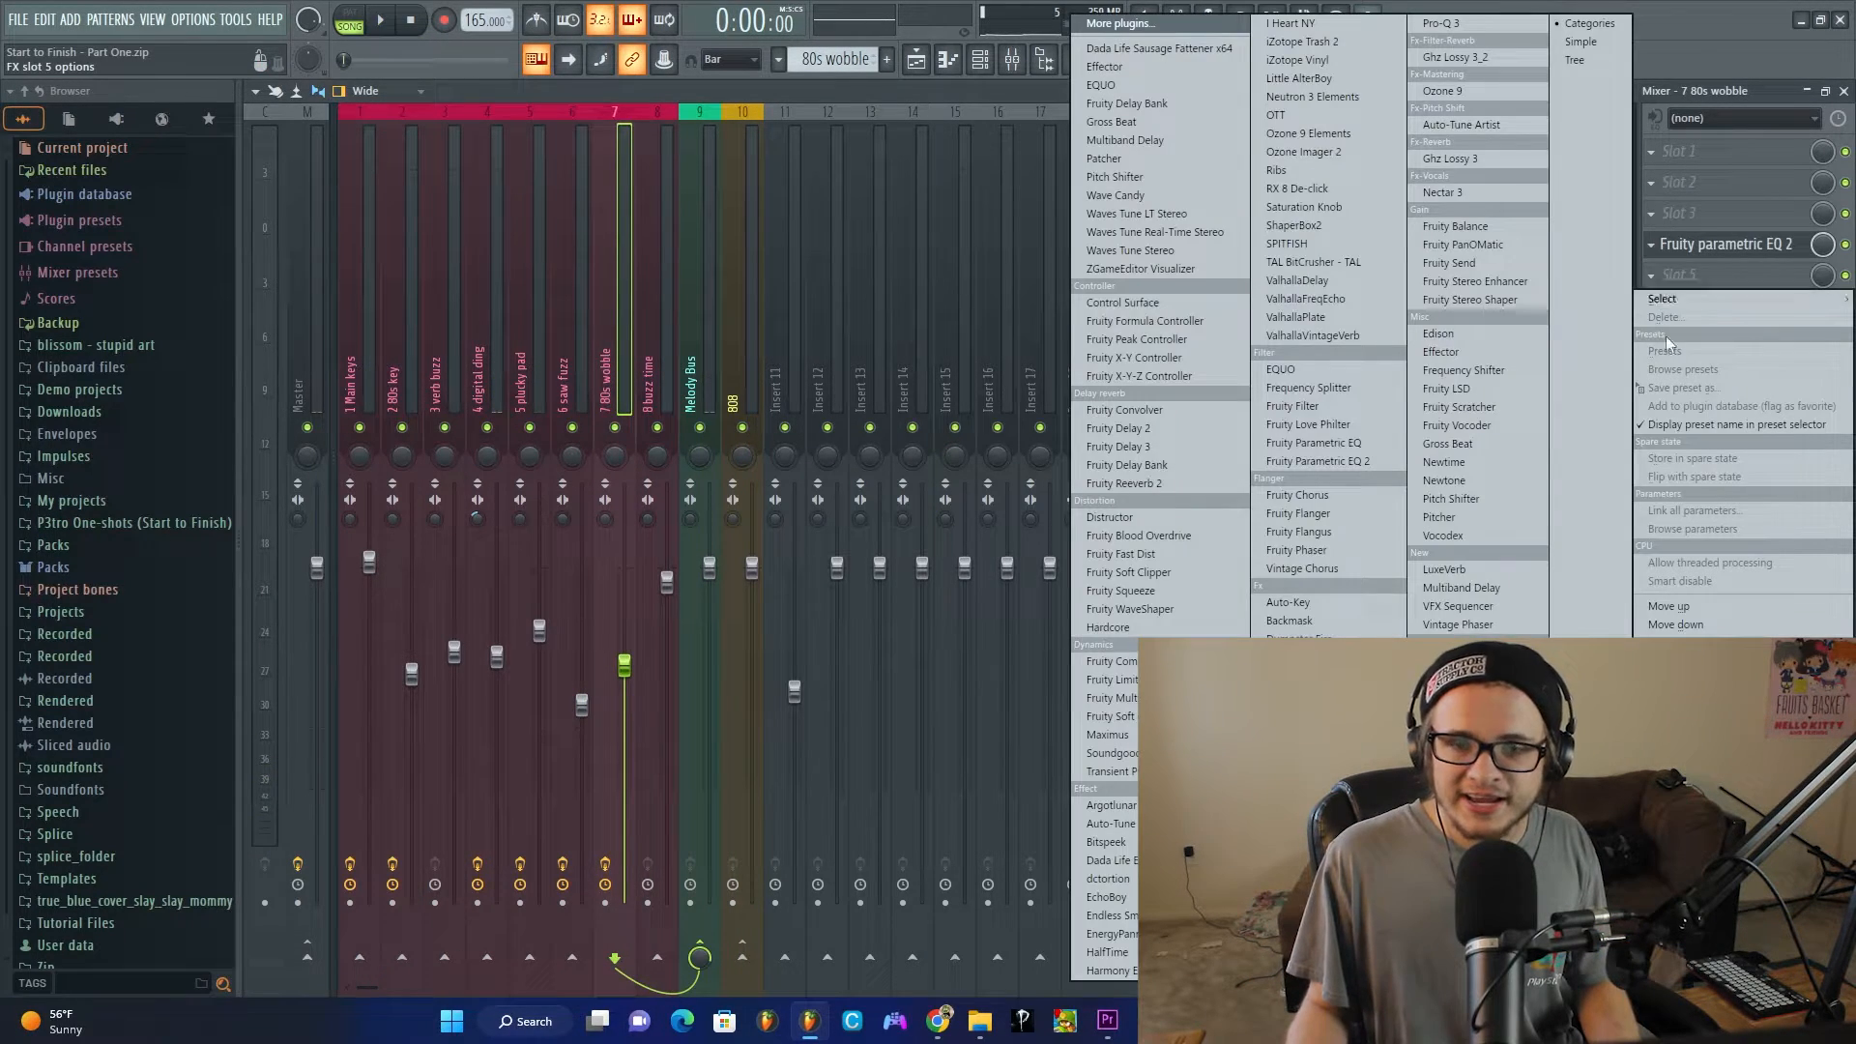
{"action": "left_click", "coordinate": [1200, 426]}
{"action": "key", "text": "space"}
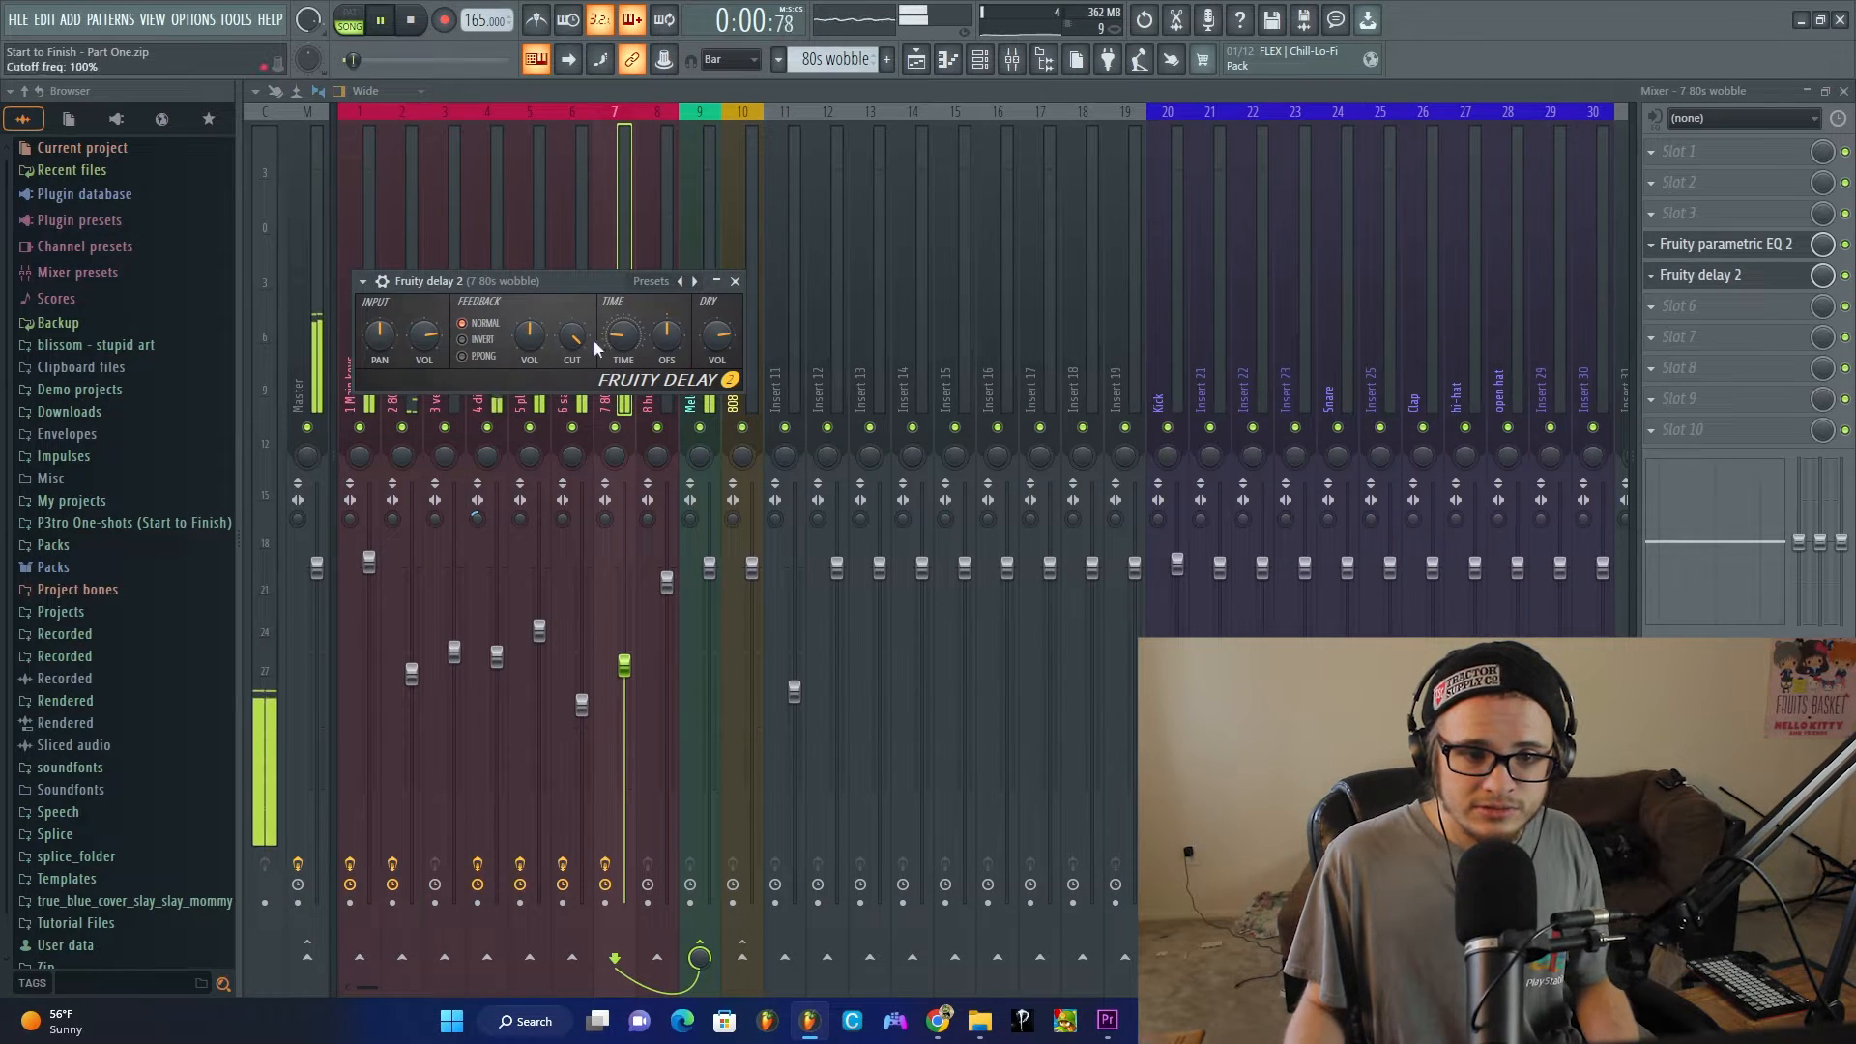
{"action": "left_click", "coordinate": [363, 282]}
{"action": "mouse_move", "coordinate": [434, 355]}
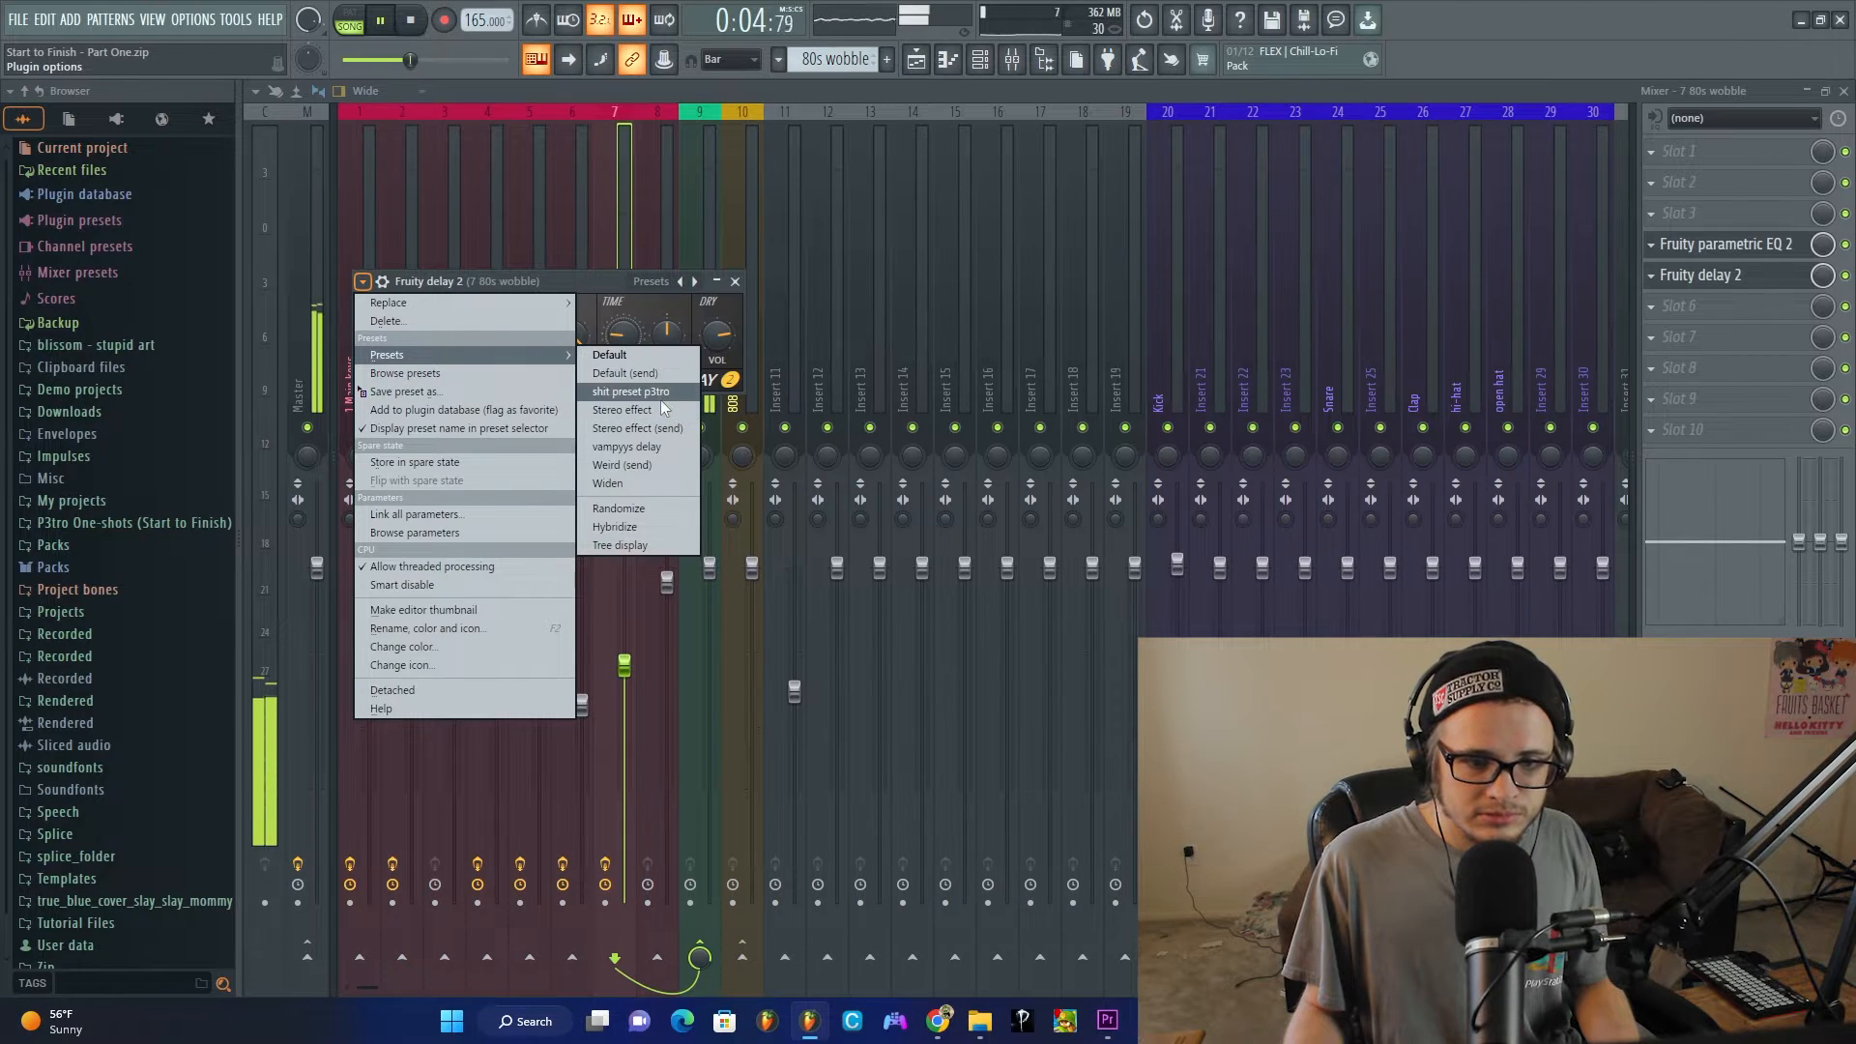
{"action": "left_click", "coordinate": [667, 409]}
{"action": "left_click_drag", "start_coordinate": [1822, 276], "coordinate": [1822, 333]}
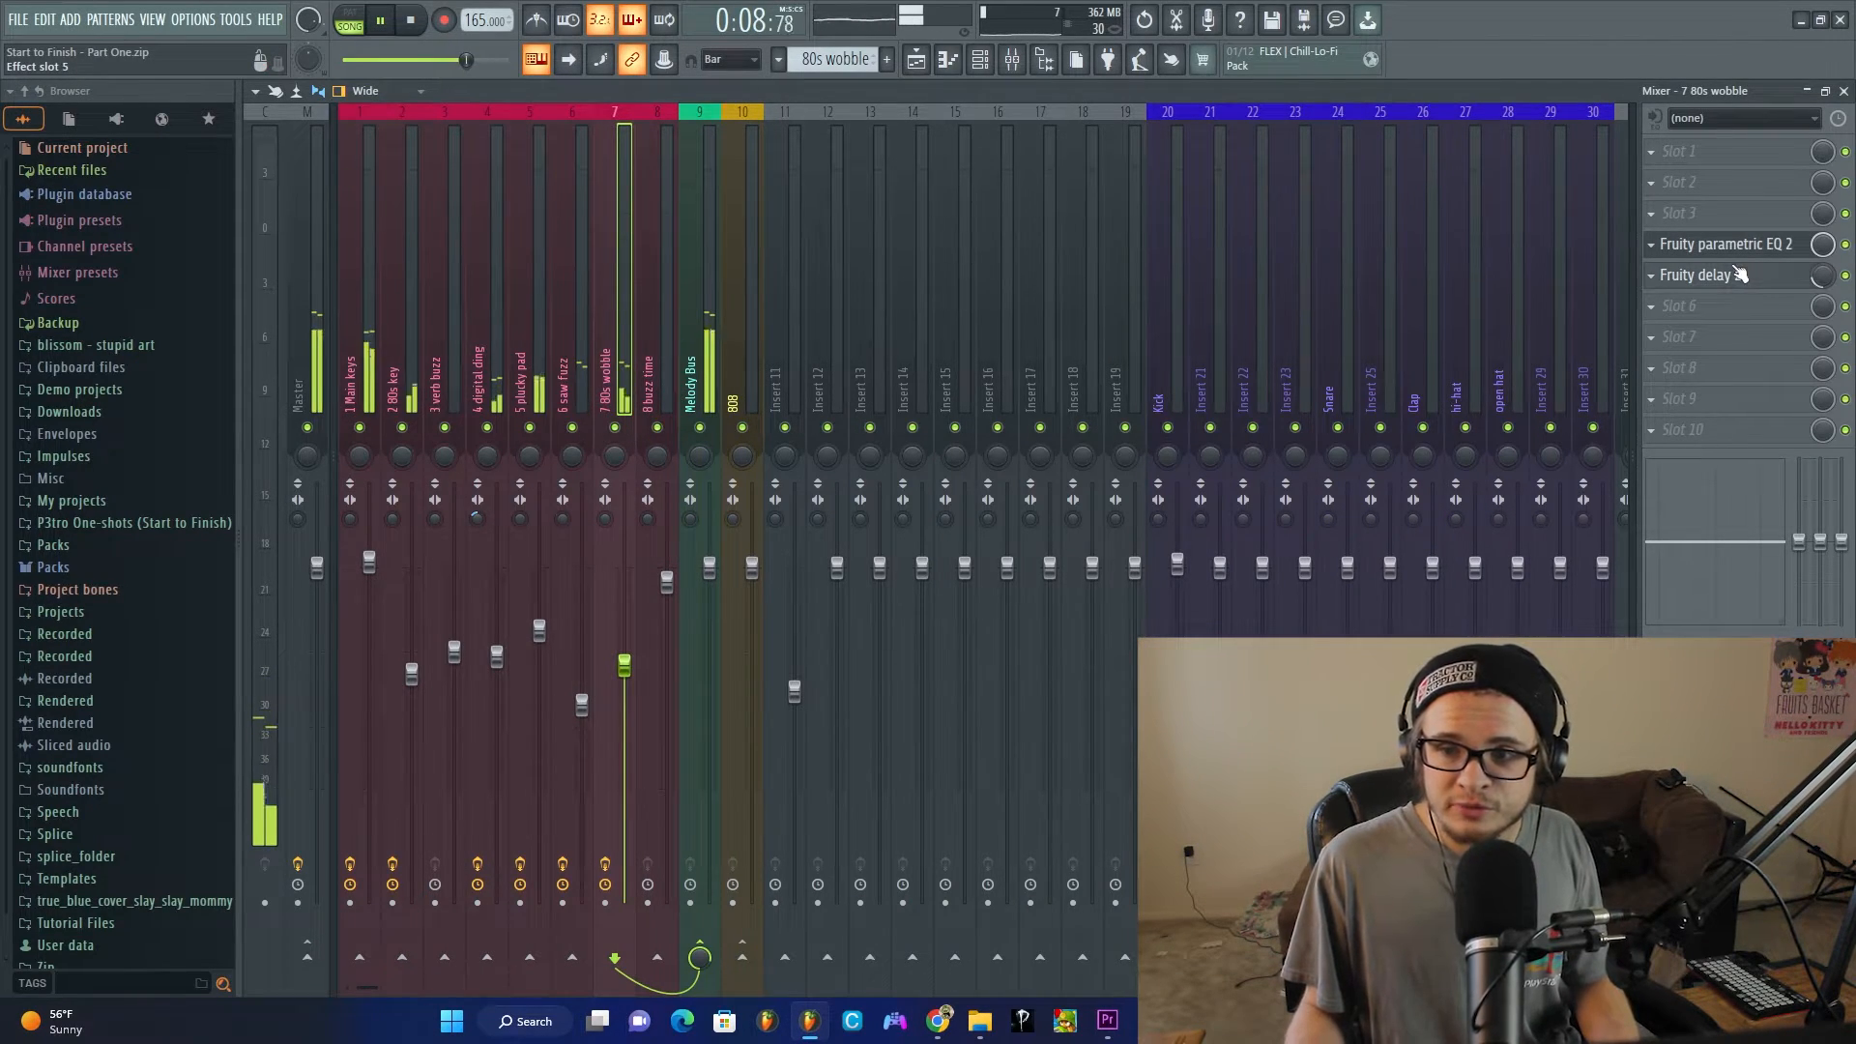
Step: Apply the Stereo effect preset to Fruity delay 2 on 7 80s wobble and set the slot's mix level to about 20%
{"action": "left_click", "coordinate": [1682, 278]}
{"action": "right_click", "coordinate": [1671, 292]}
{"action": "mouse_move", "coordinate": [1665, 351]}
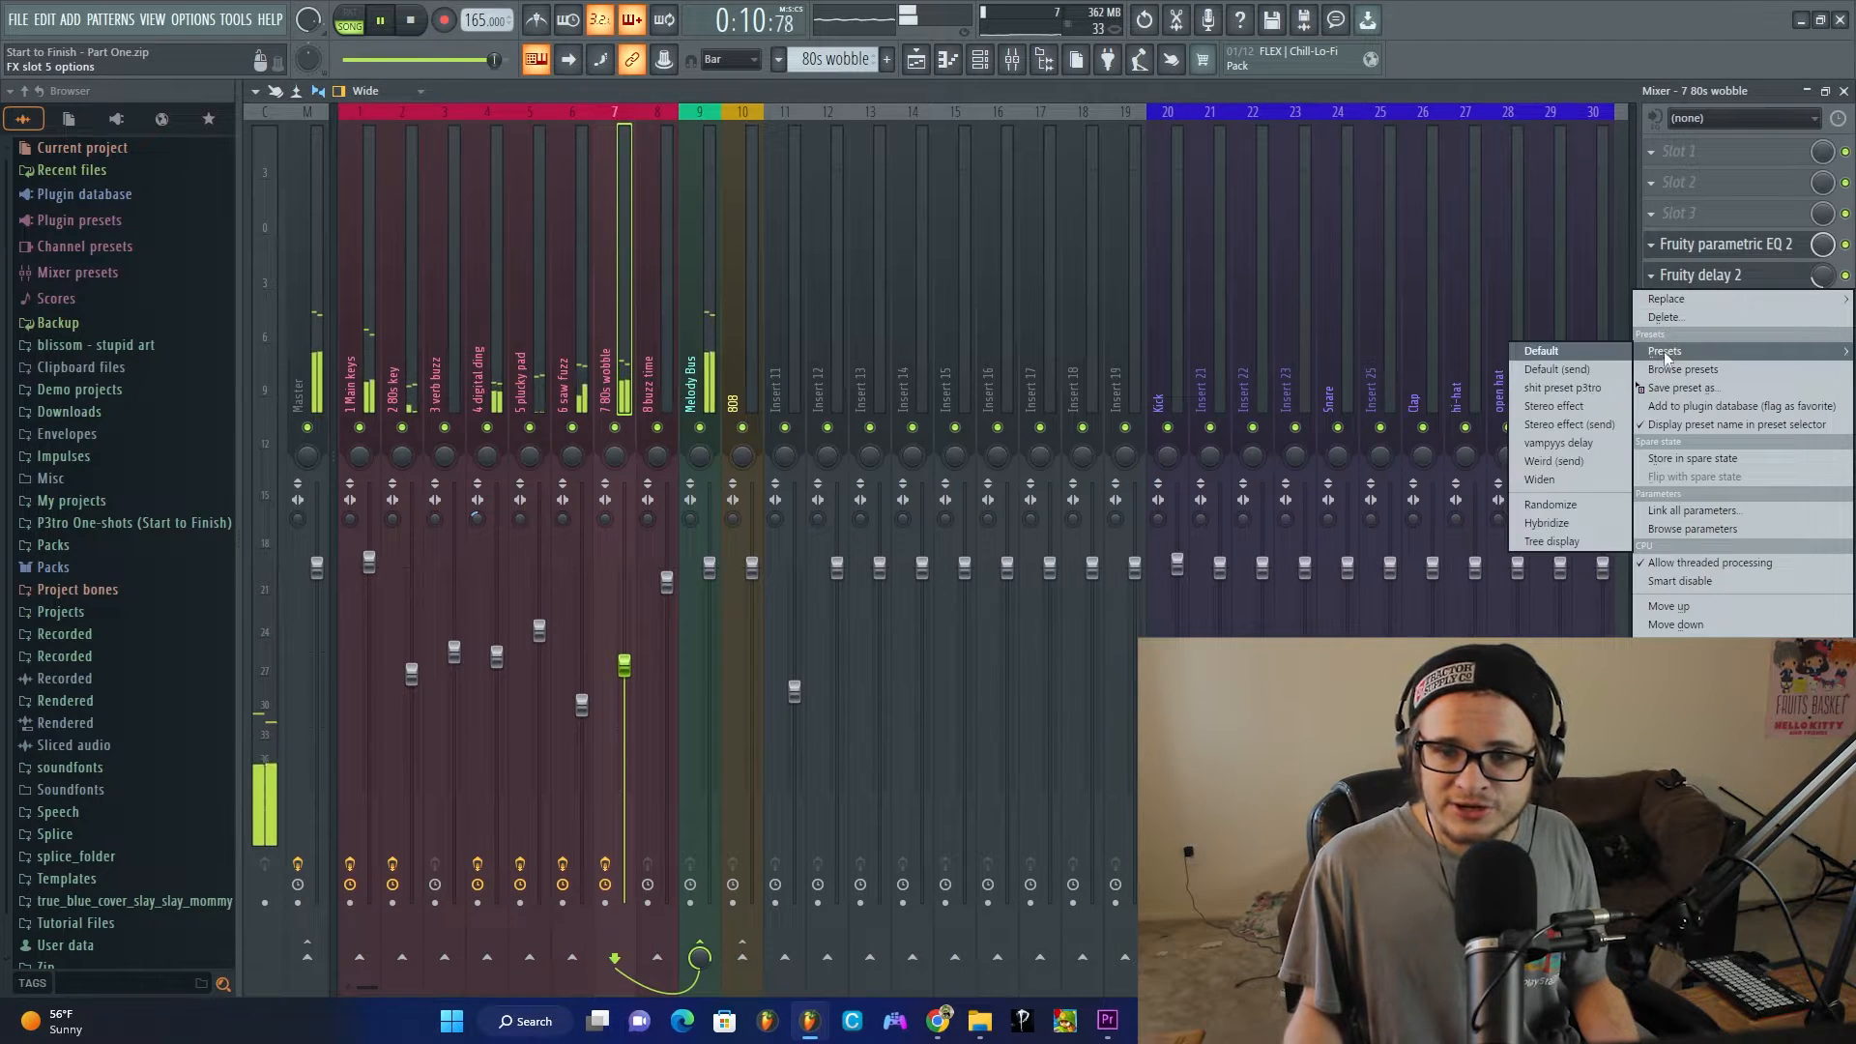
{"action": "left_click", "coordinate": [1575, 407]}
{"action": "left_click_drag", "start_coordinate": [1822, 277], "coordinate": [1822, 279]}
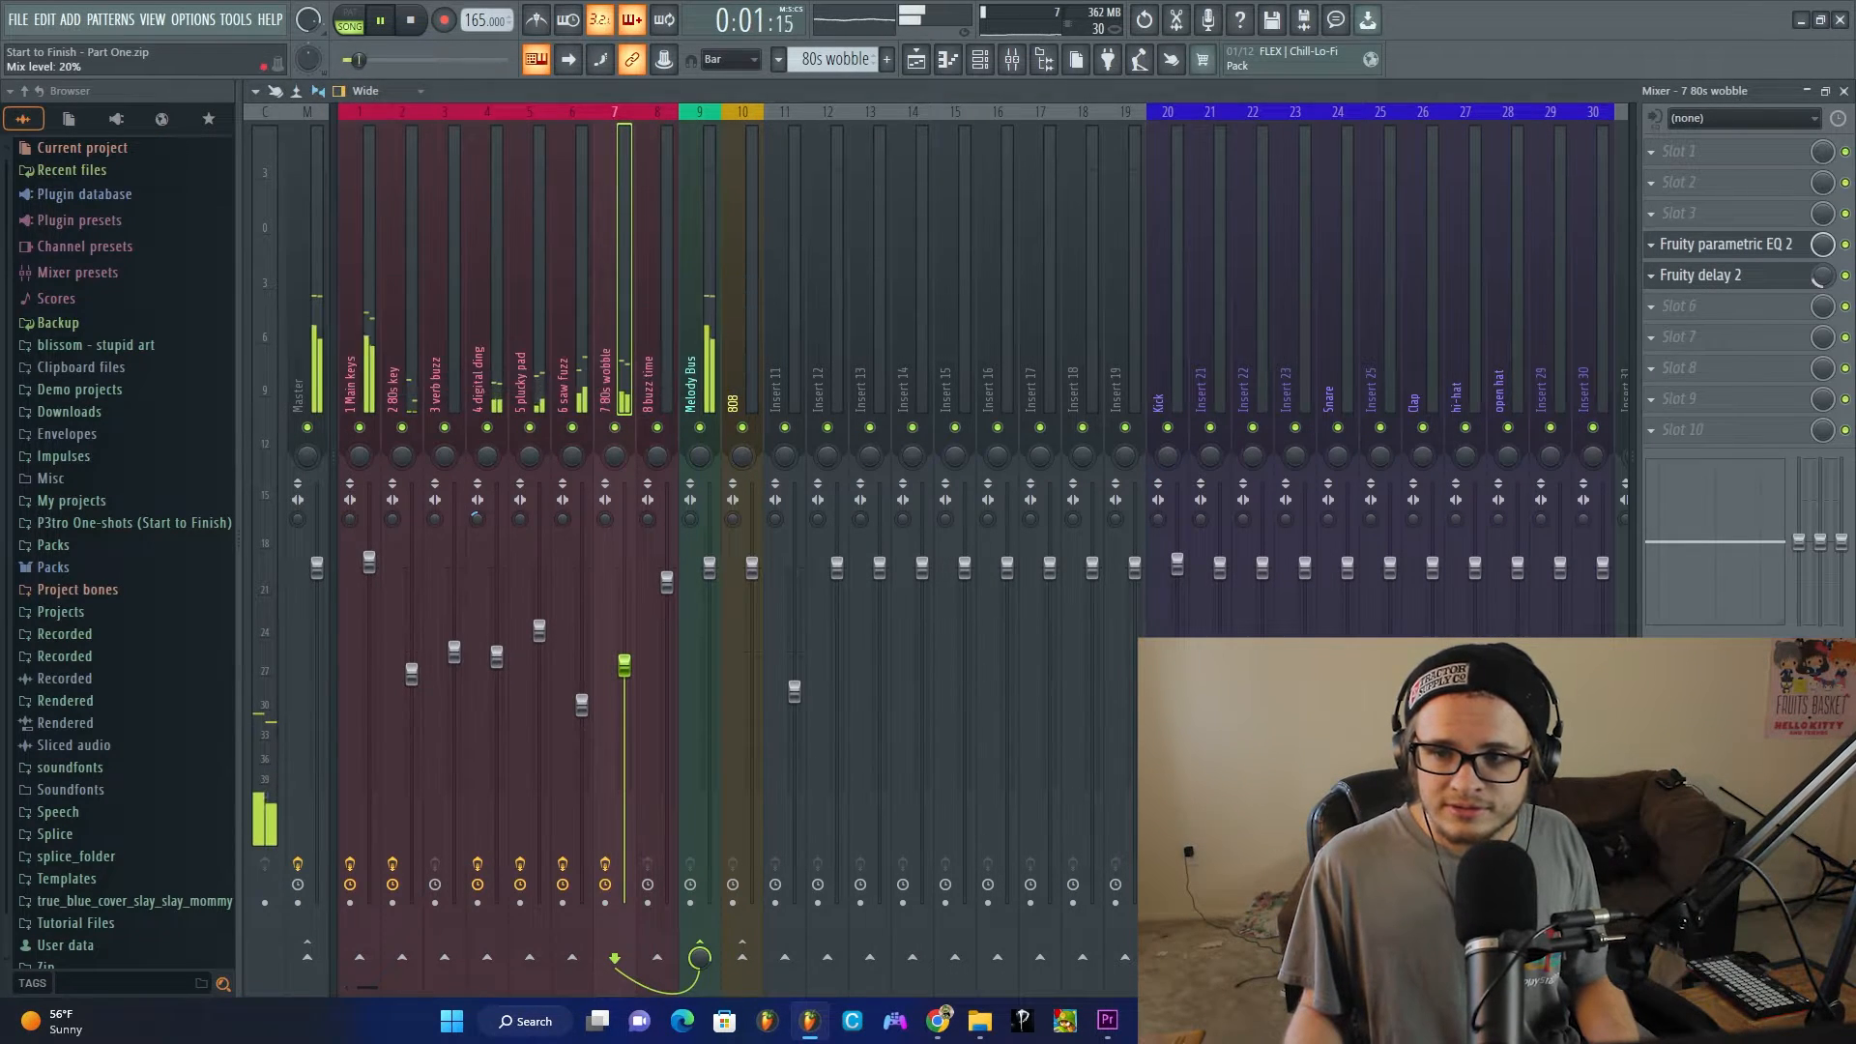
Step: Lower the 7 80s wobble fader and reorder its effects with Fruity delay 2 in slot 4 and Fruity parametric EQ 2 in slot 6
{"action": "left_click_drag", "start_coordinate": [624, 665], "coordinate": [609, 668]}
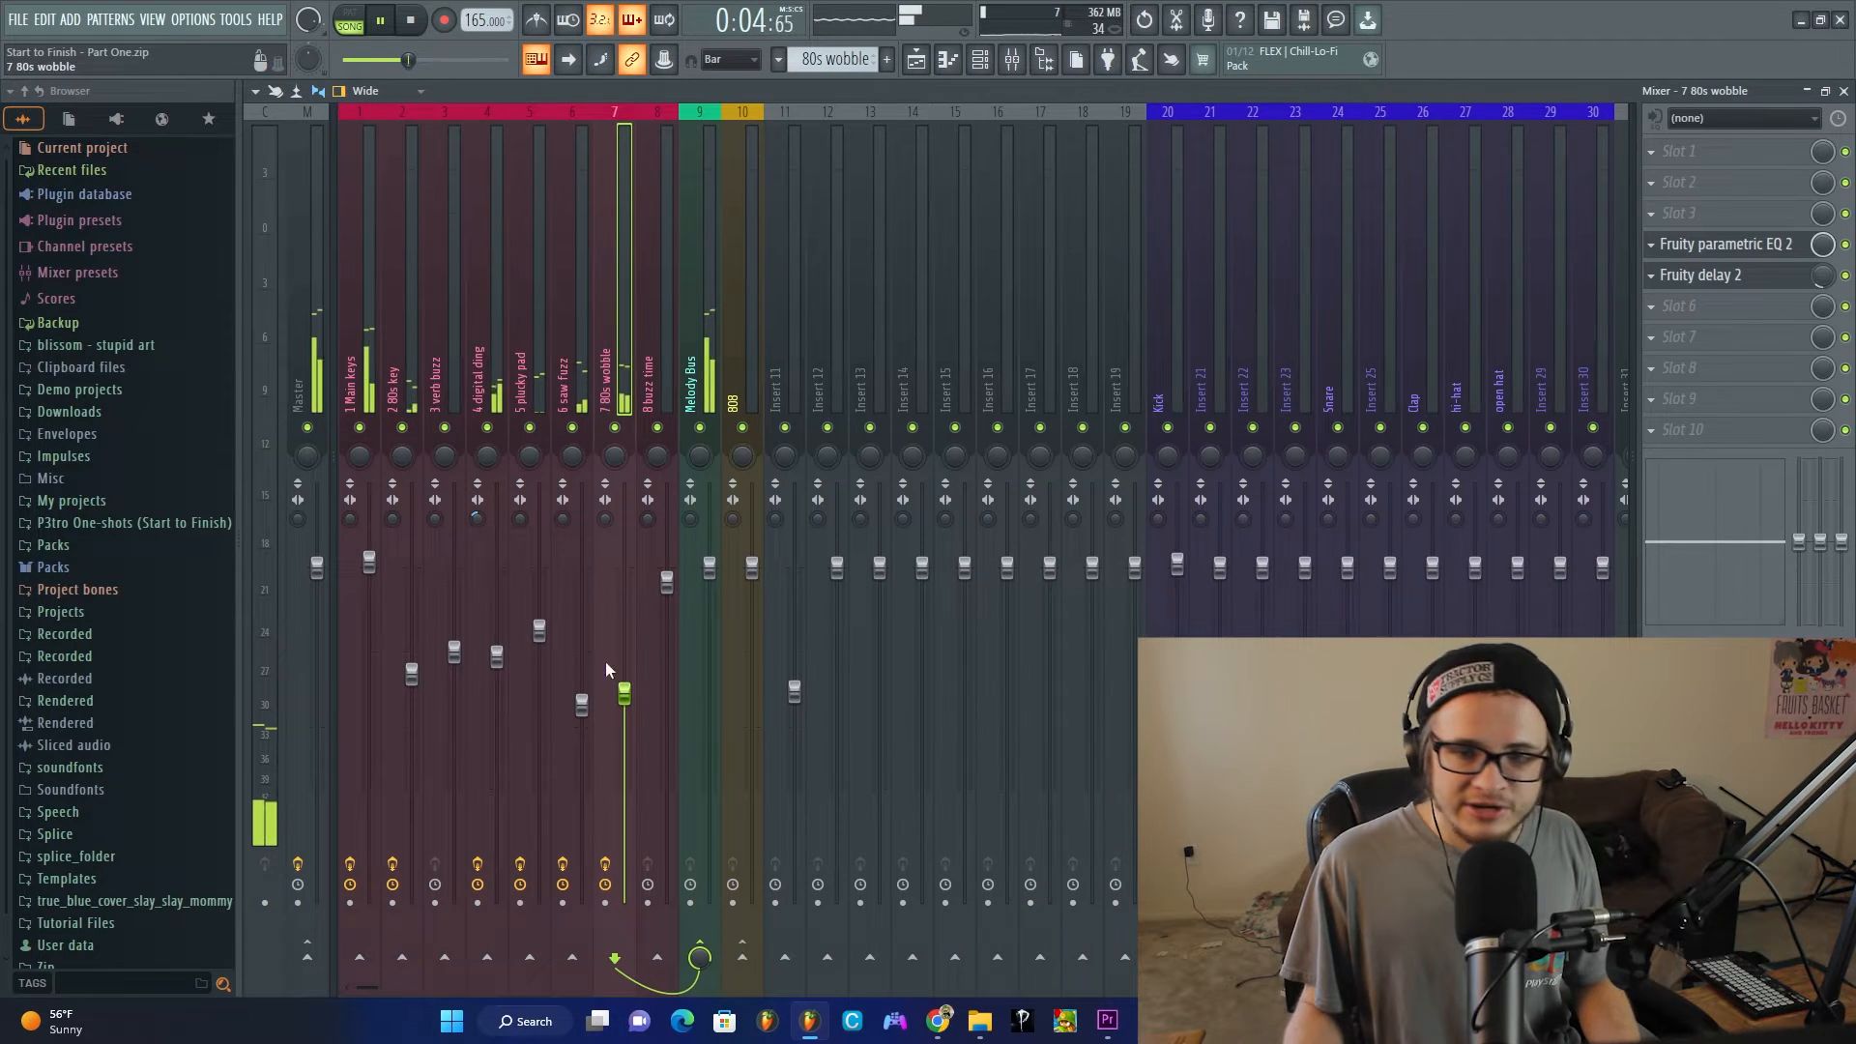
{"action": "left_click", "coordinate": [1709, 253]}
{"action": "left_click", "coordinate": [1709, 253]}
{"action": "left_click_drag", "start_coordinate": [1709, 253], "coordinate": [1709, 311]}
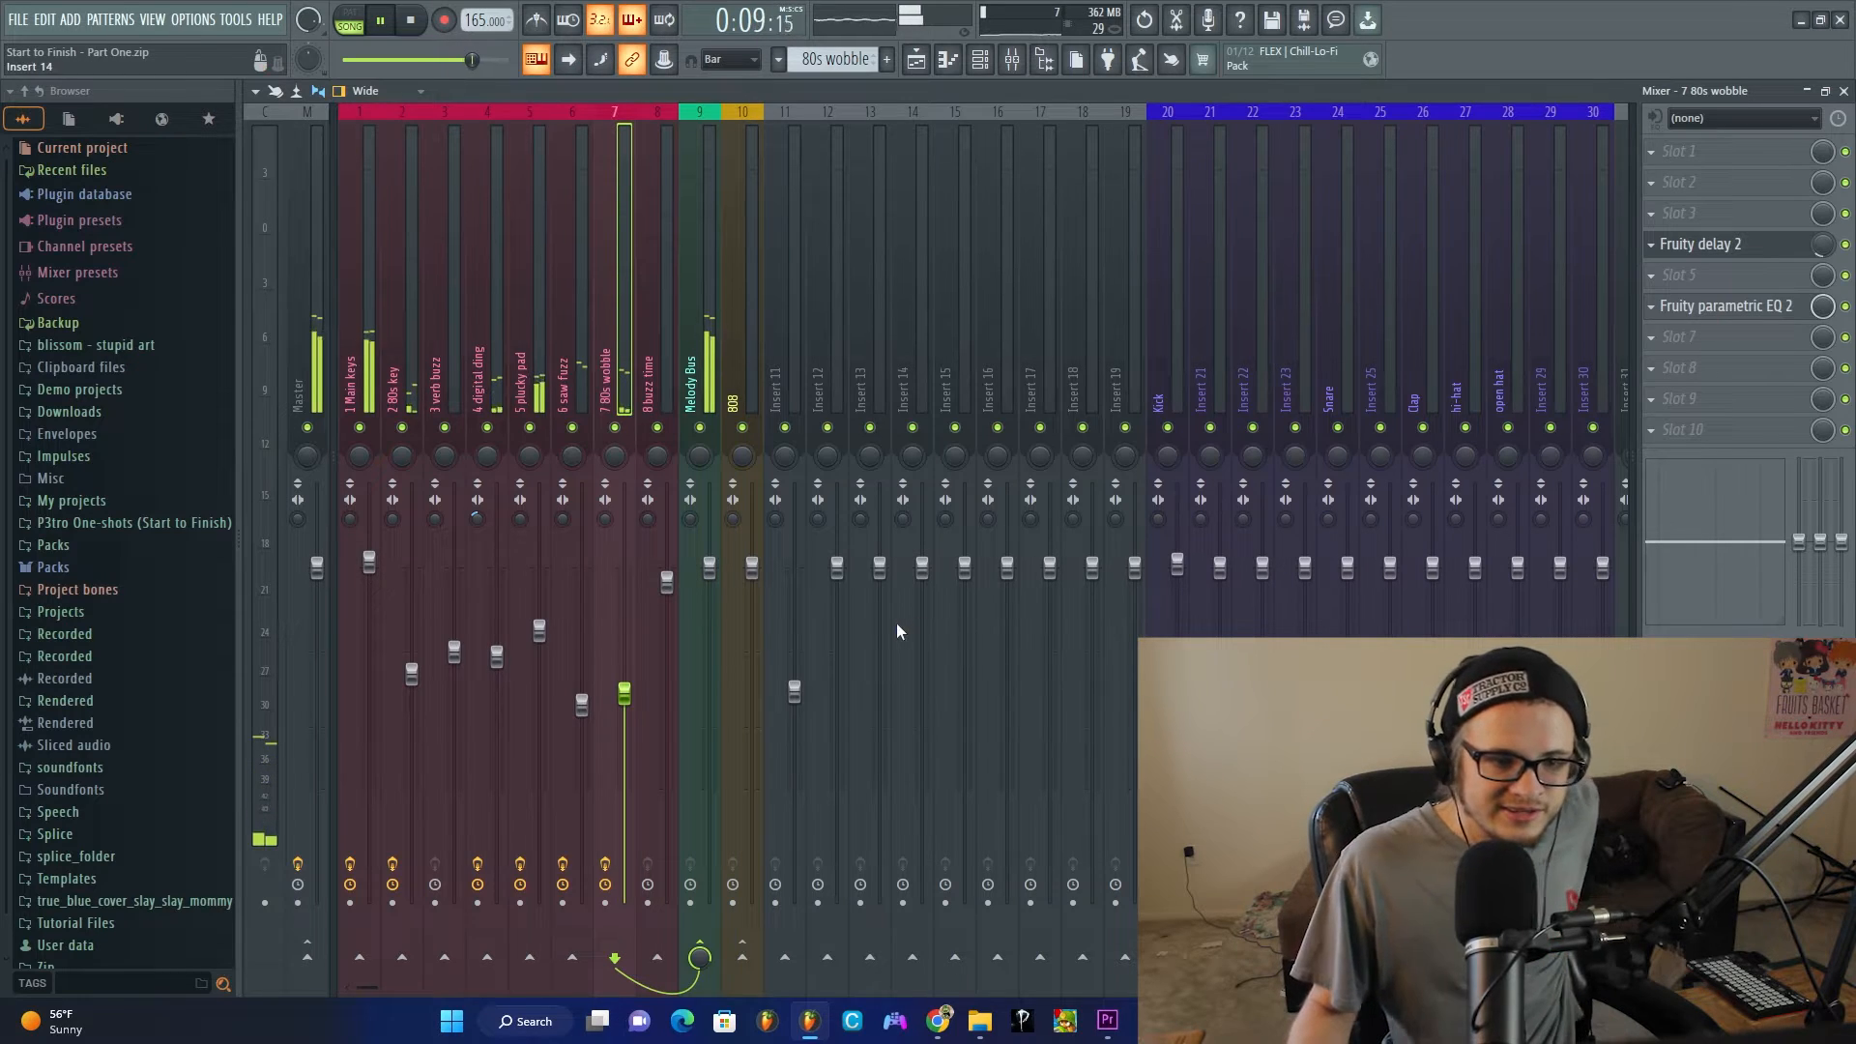
Step: Stop playback and open the Buzz time pattern from the playlist in the piano roll of channel 8 buzz time
{"action": "left_click", "coordinate": [931, 50]}
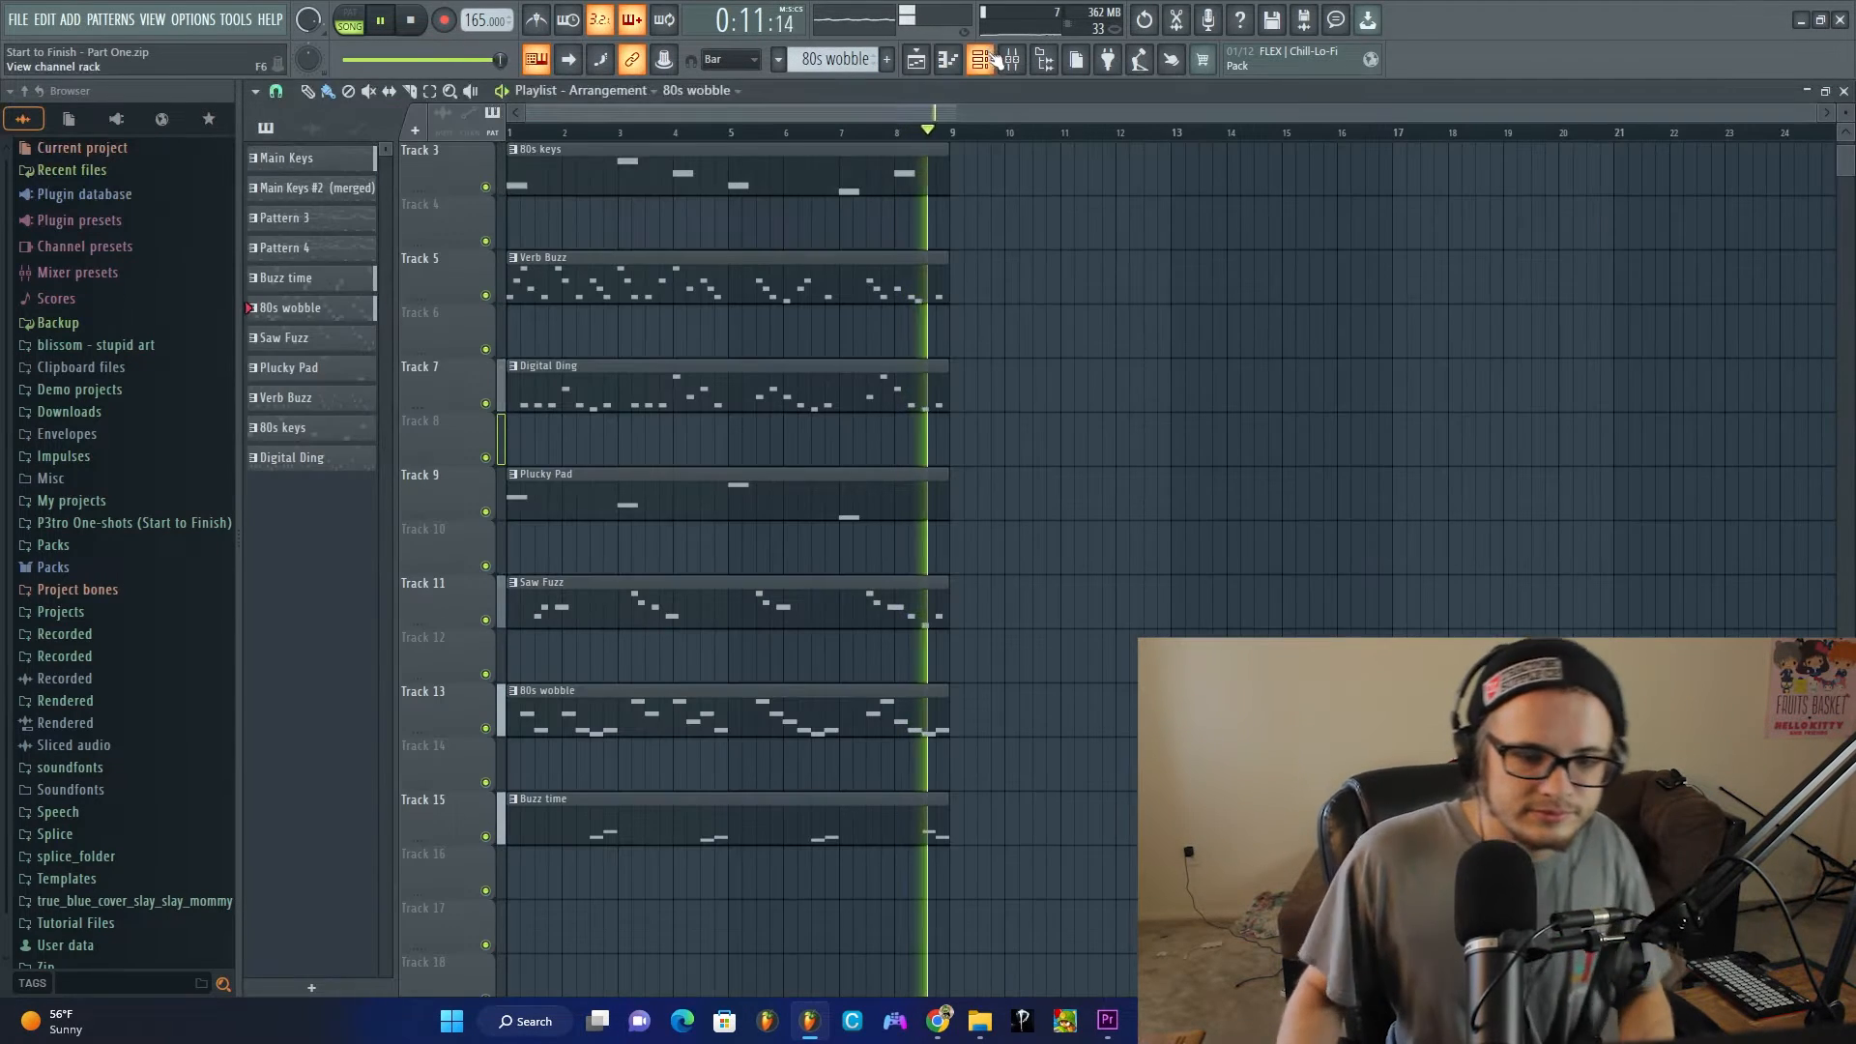
{"action": "key", "text": "space"}
{"action": "double_click", "coordinate": [583, 806]}
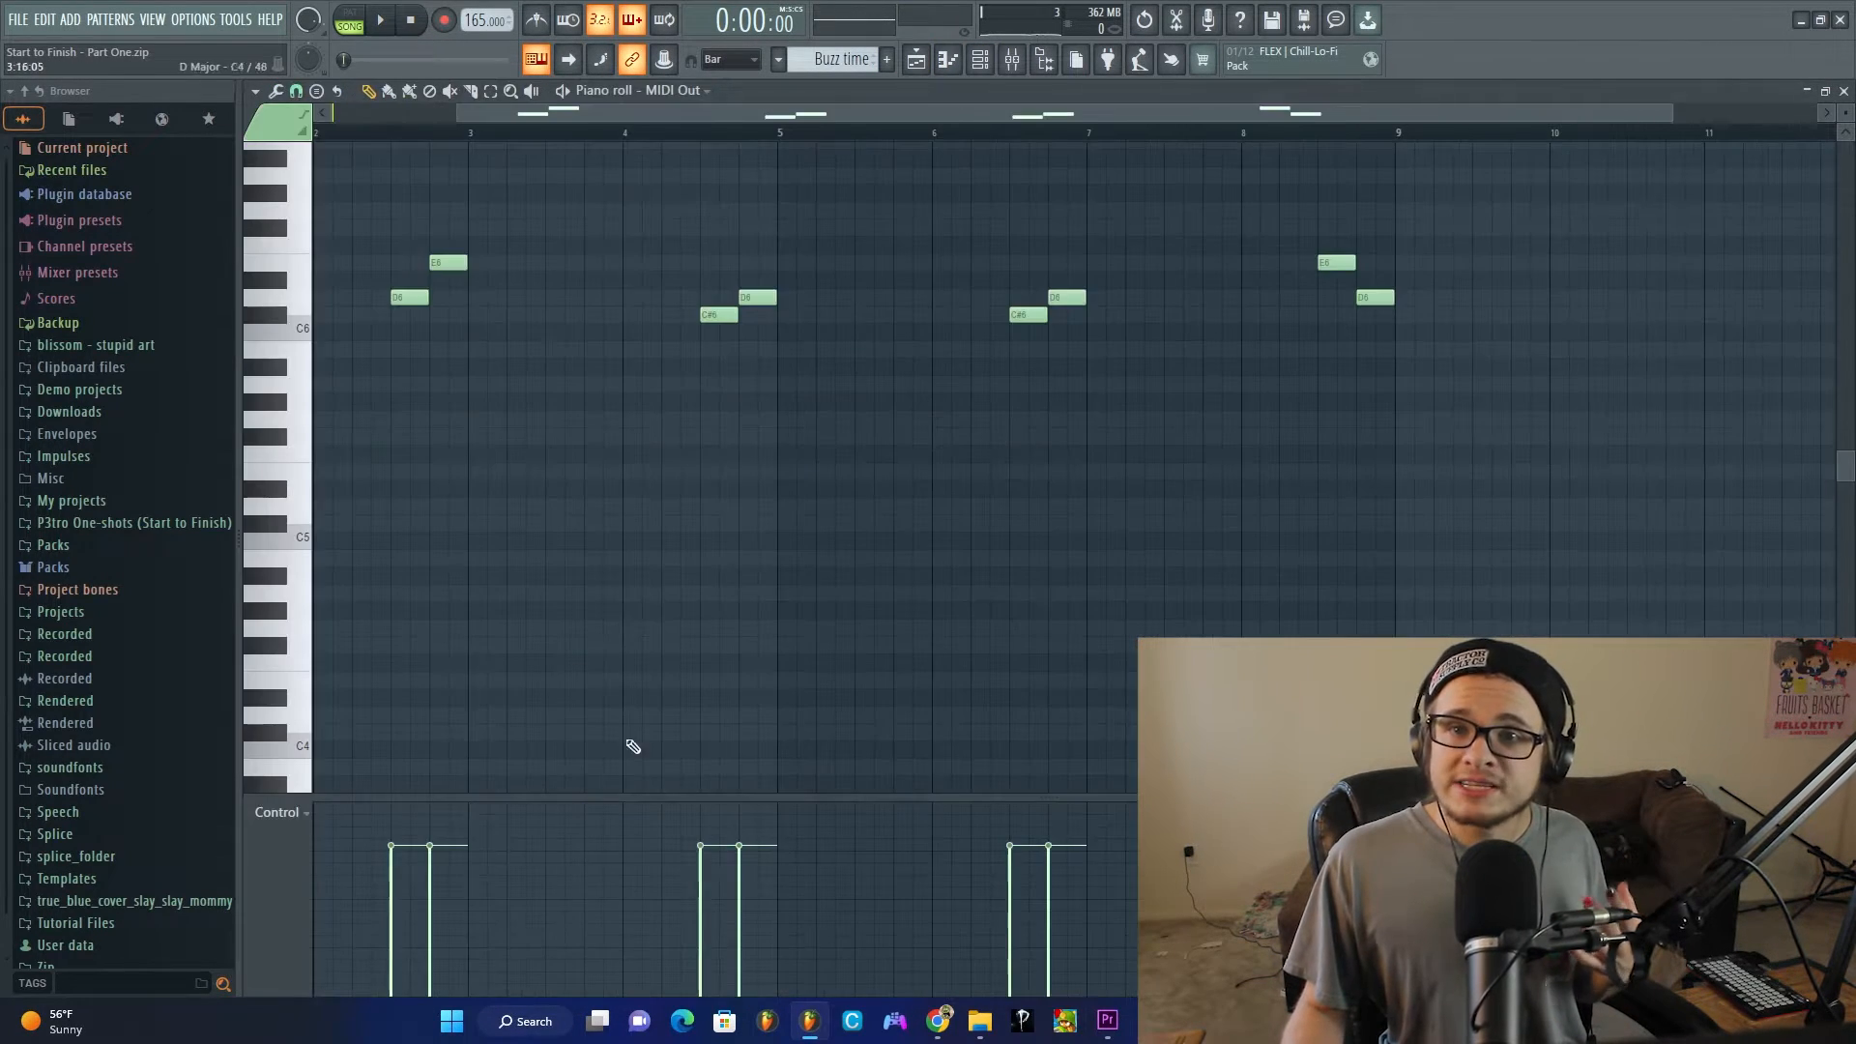
{"action": "key", "text": "F6"}
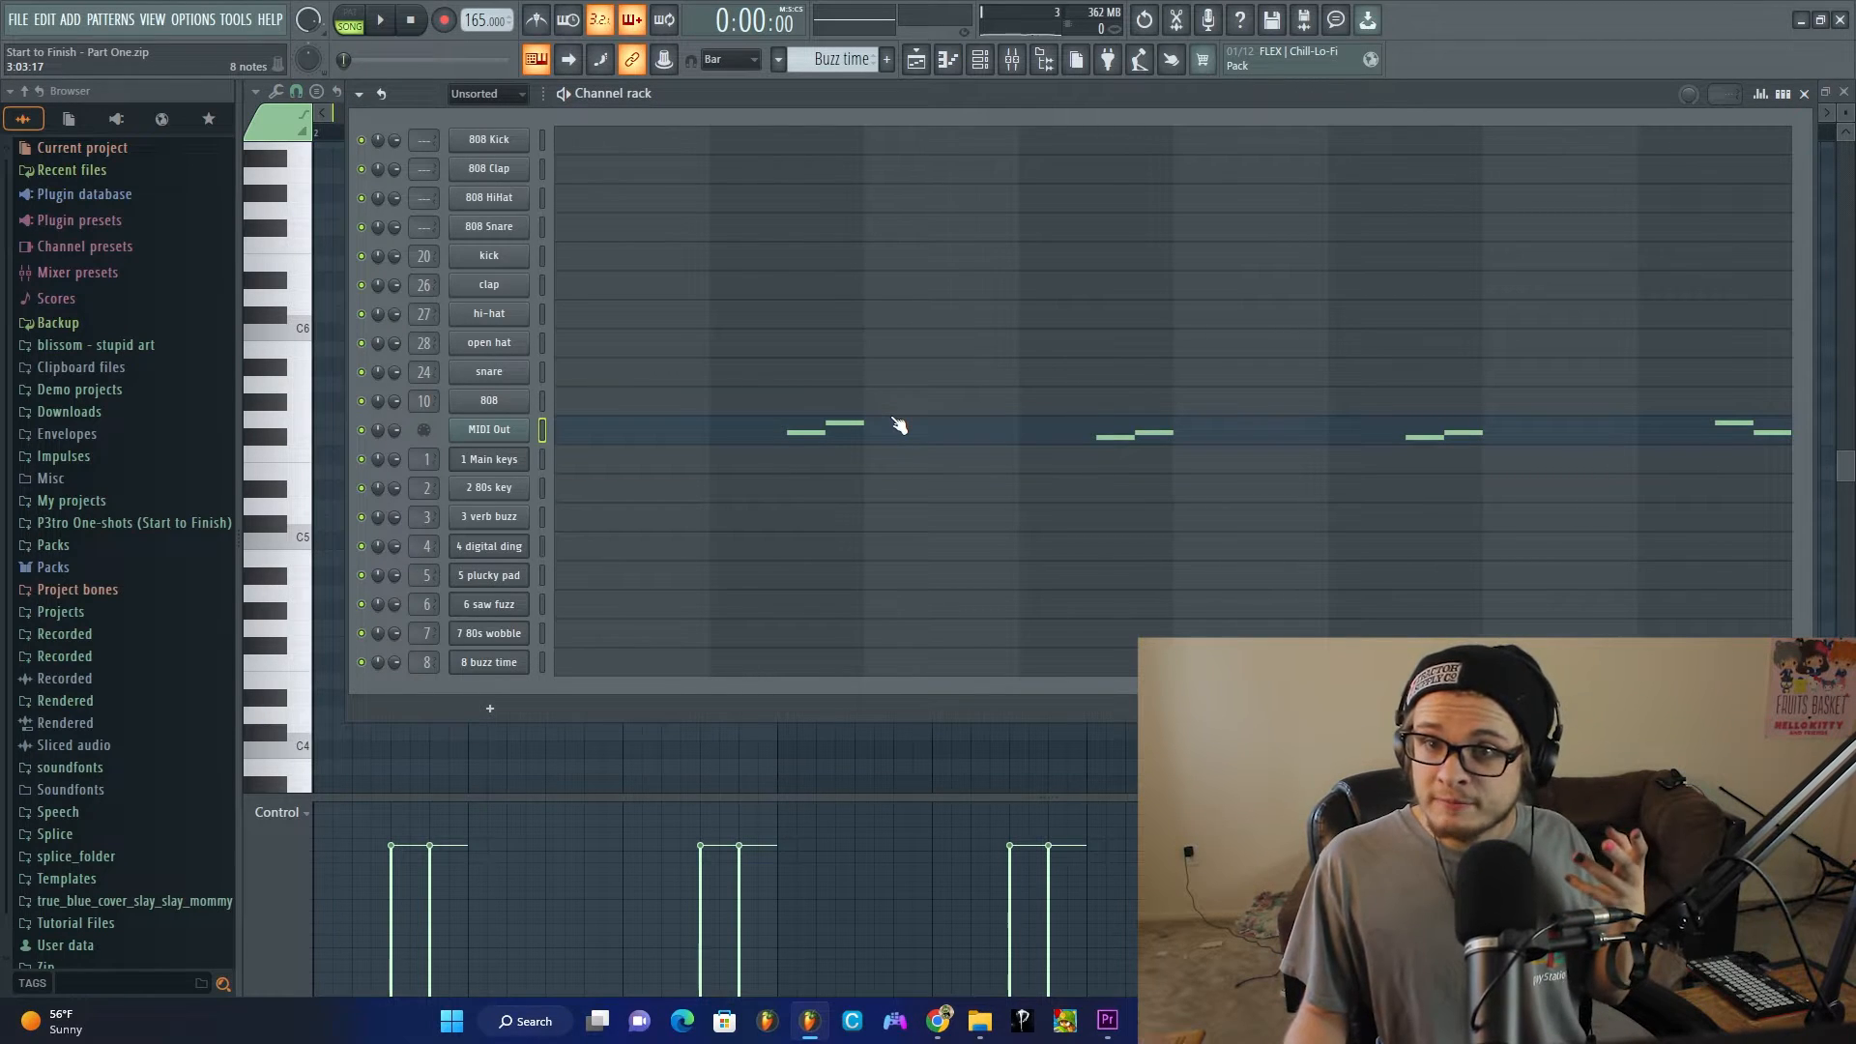
{"action": "key", "text": "F6"}
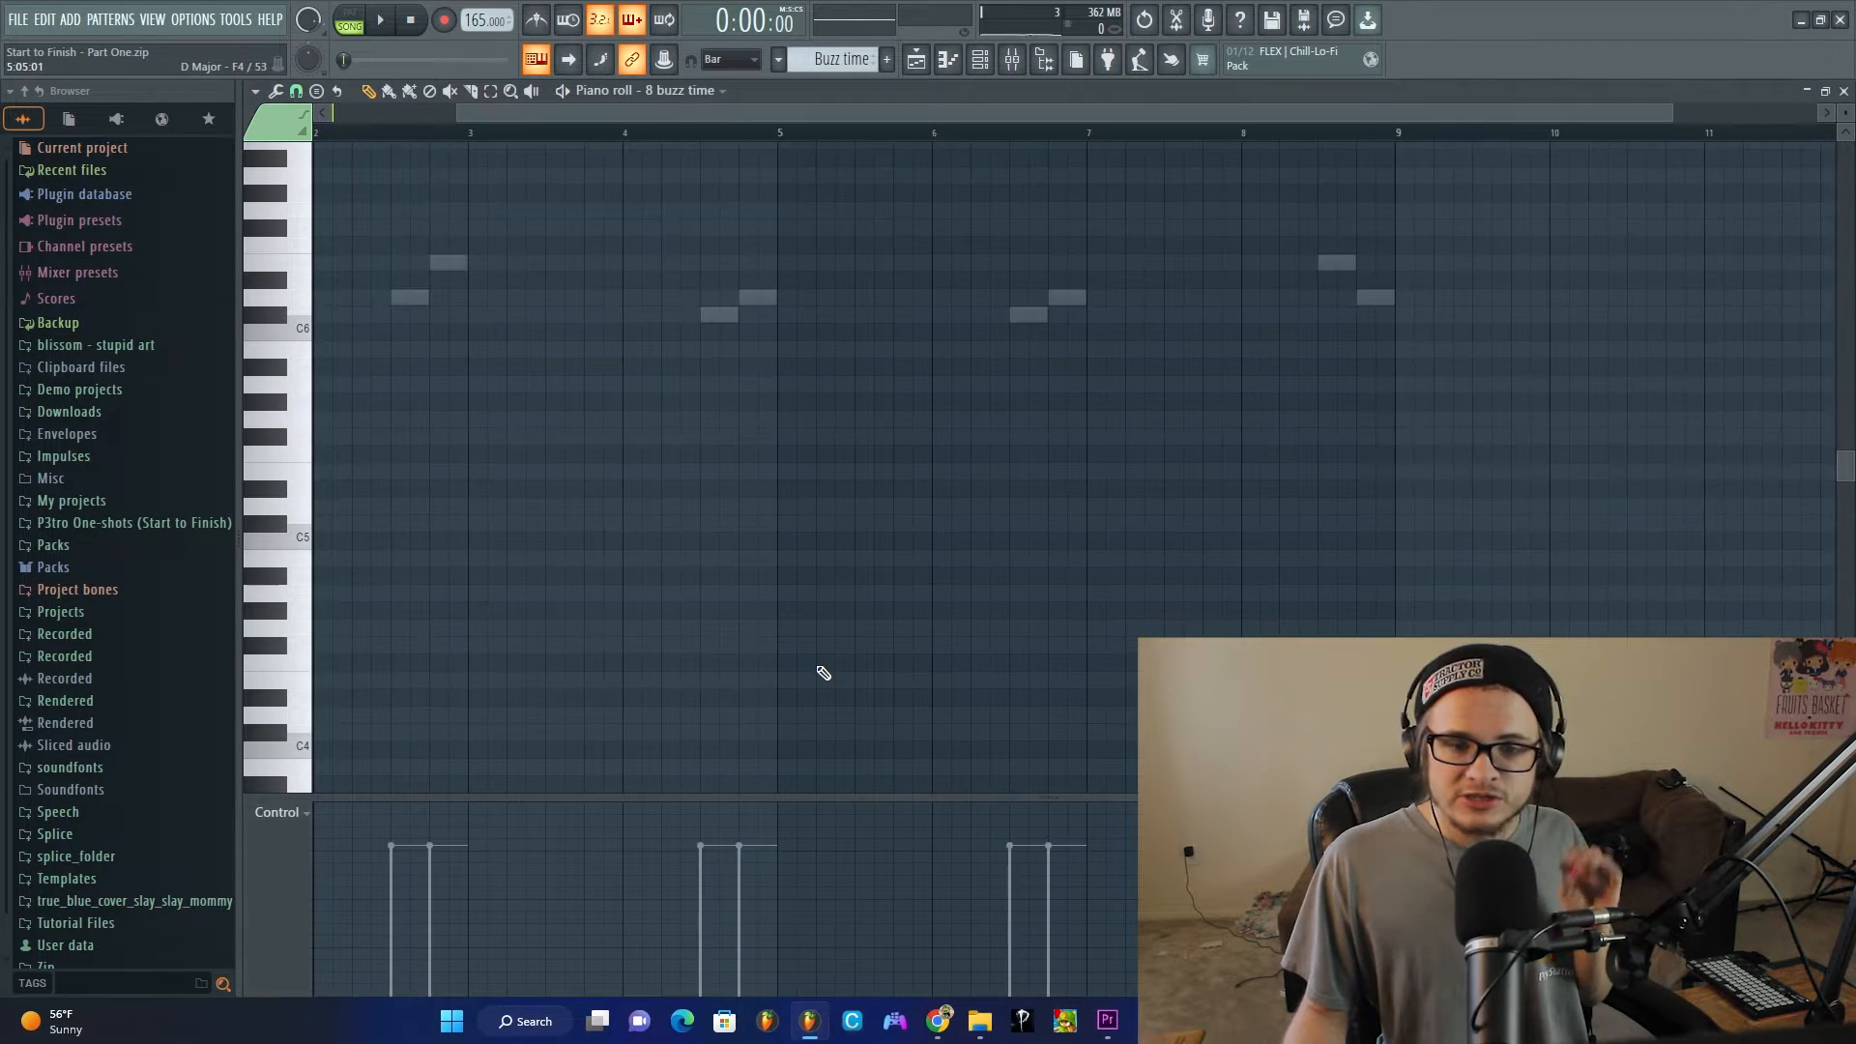
{"action": "scroll", "coordinate": [735, 547], "scroll_direction": "up", "scroll_amount": 2}
{"action": "scroll", "coordinate": [696, 113], "scroll_direction": "left", "scroll_amount": 2}
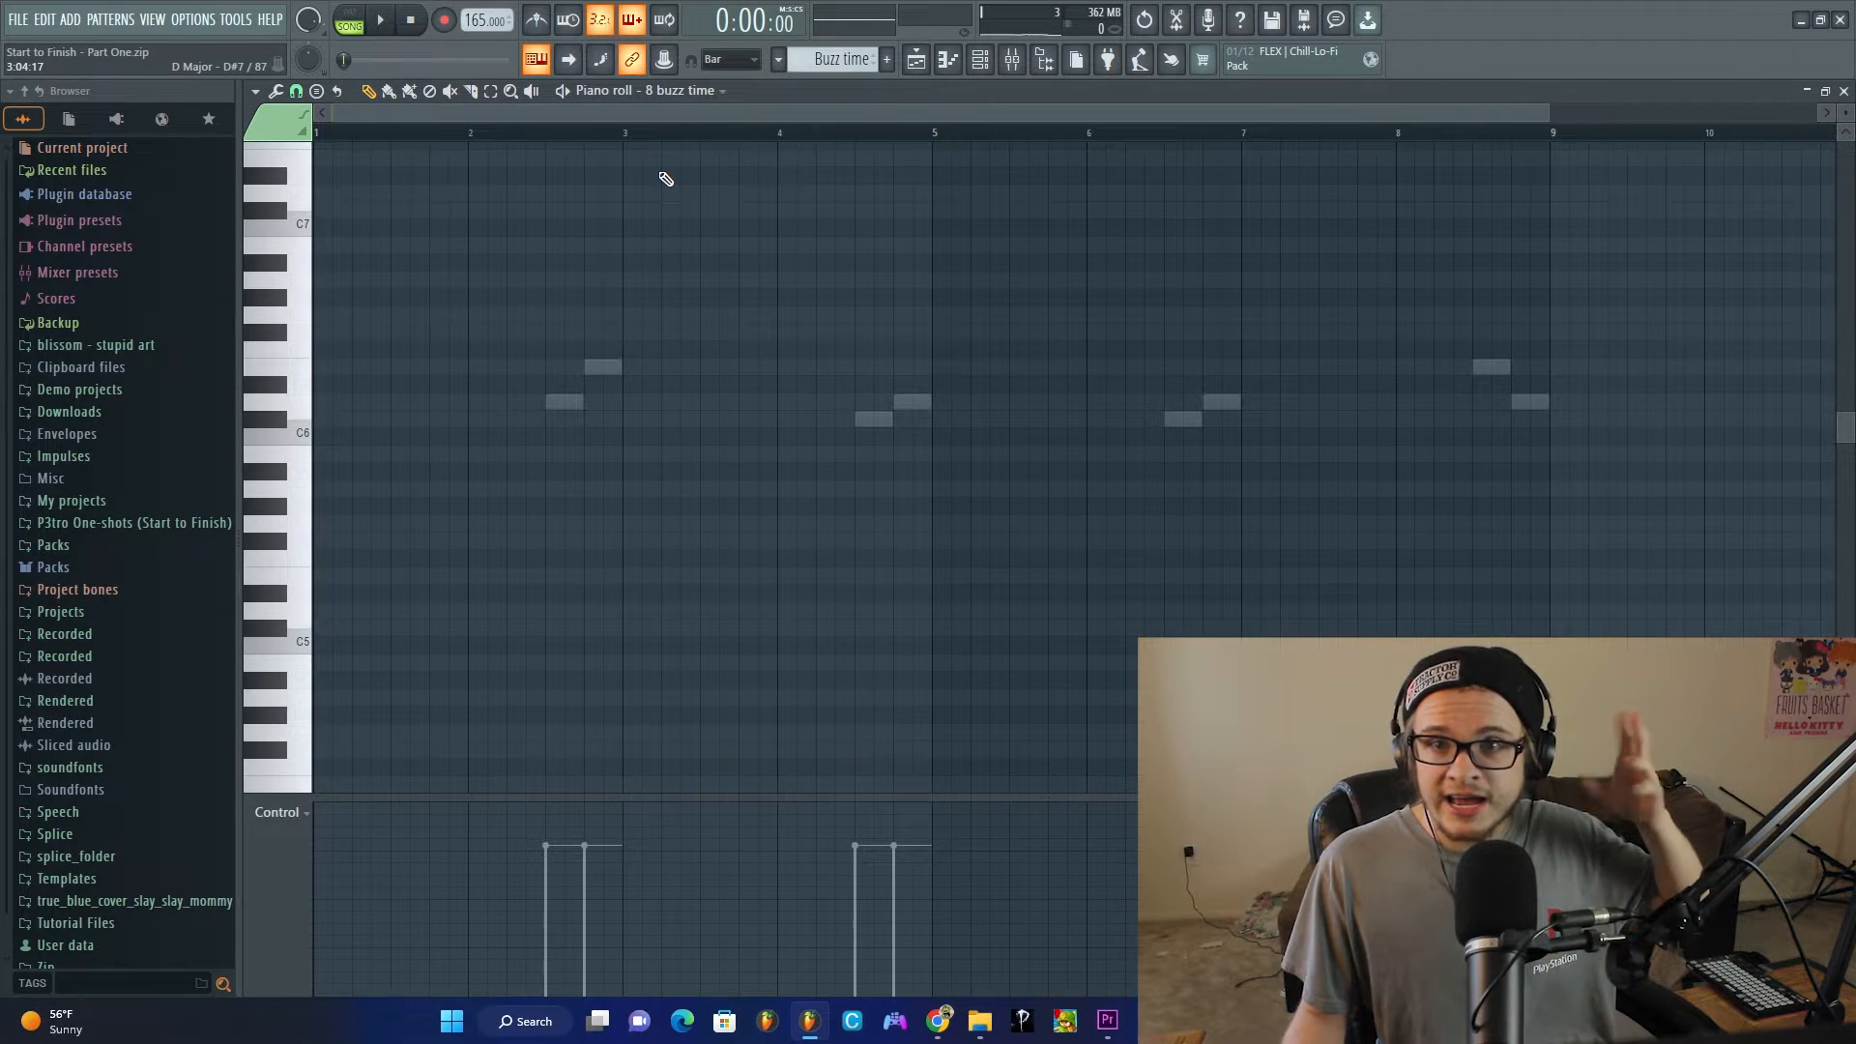
Step: During playback, draw D6 and E6 in bar 2 and C#6 and D6 in bar 4 of the Buzz time pattern on channel 8
{"action": "key", "text": "space"}
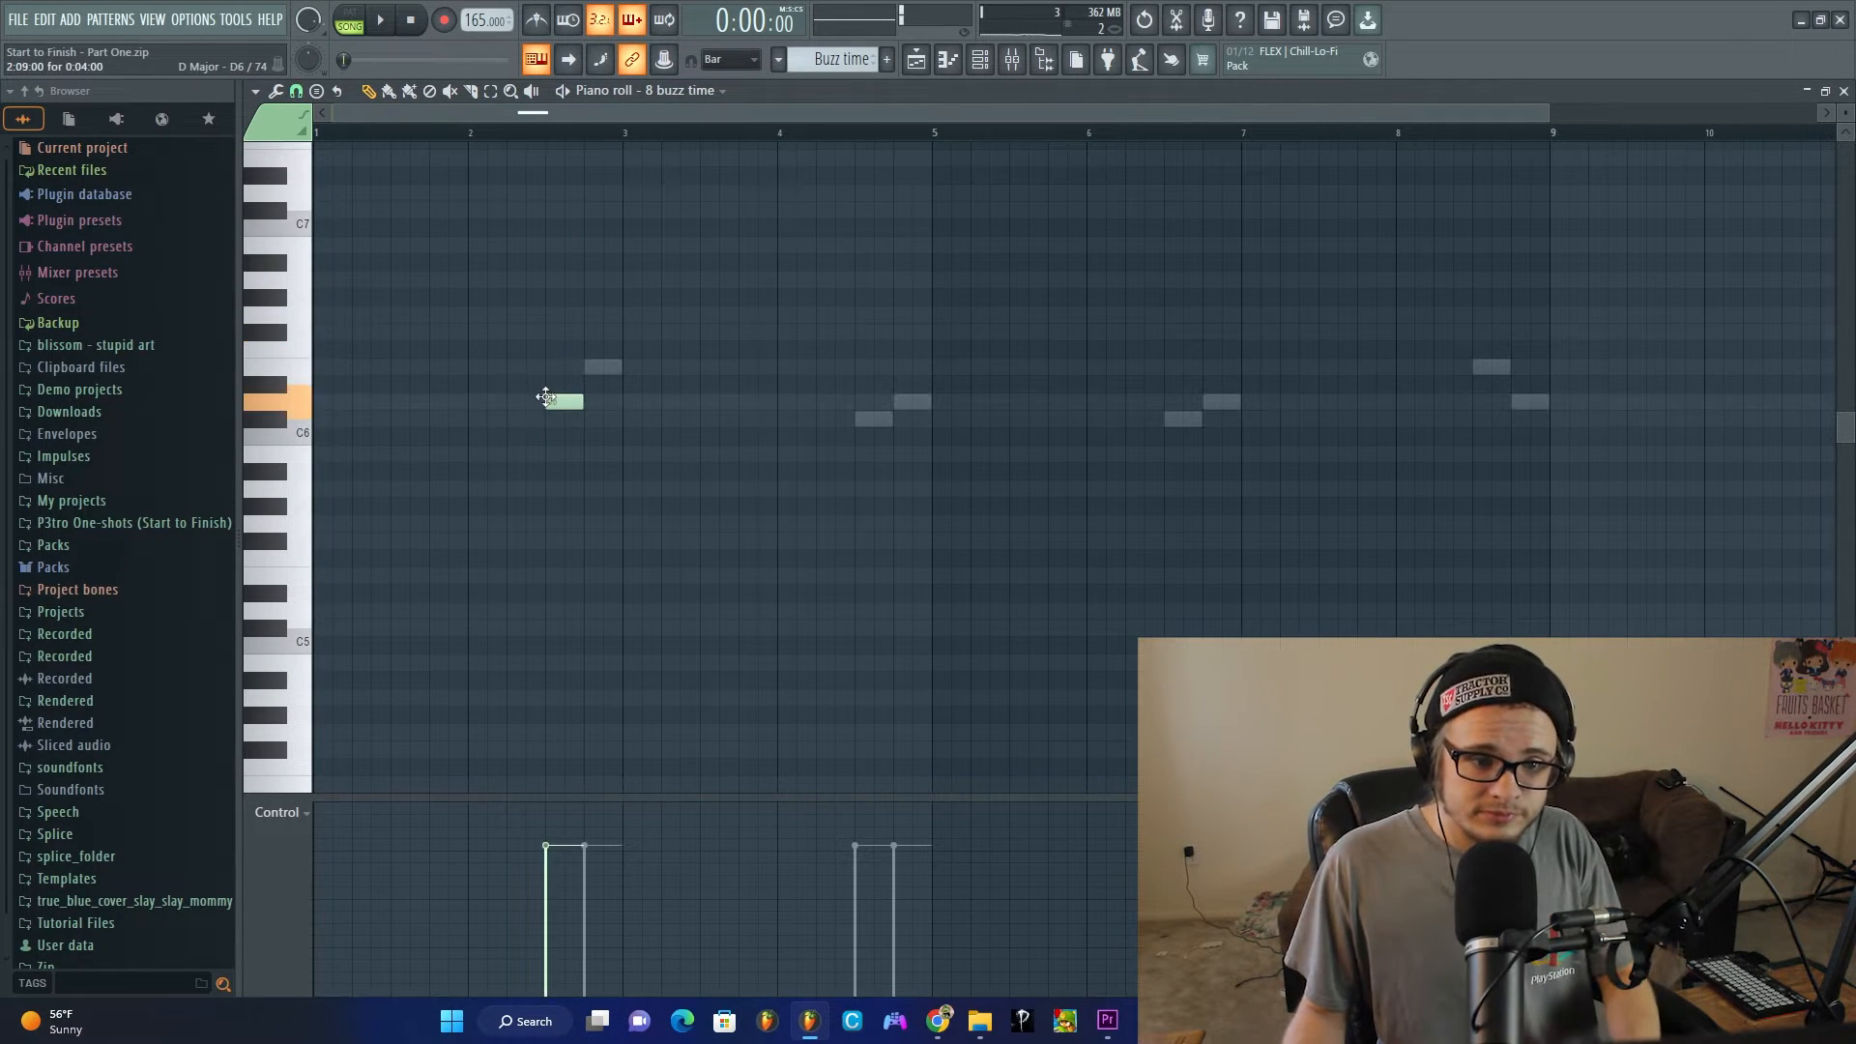
{"action": "left_click", "coordinate": [870, 418]}
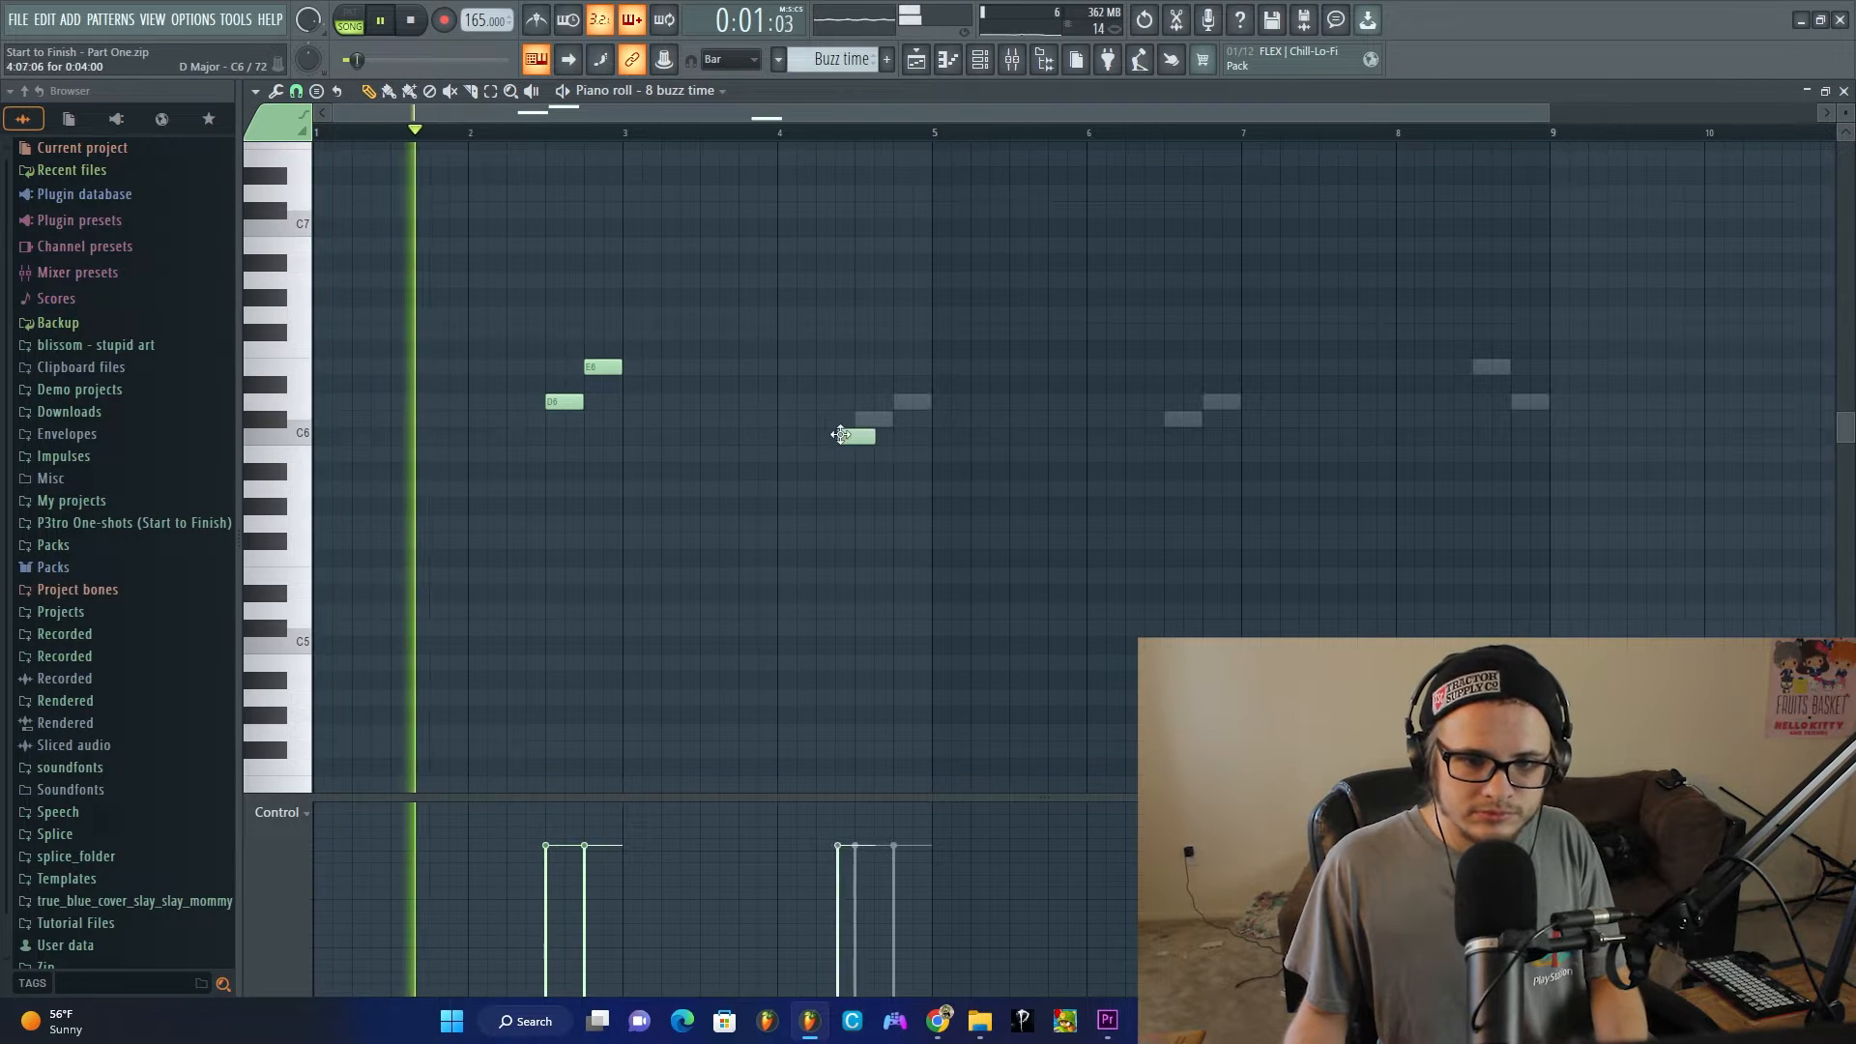
{"action": "left_click", "coordinate": [912, 402]}
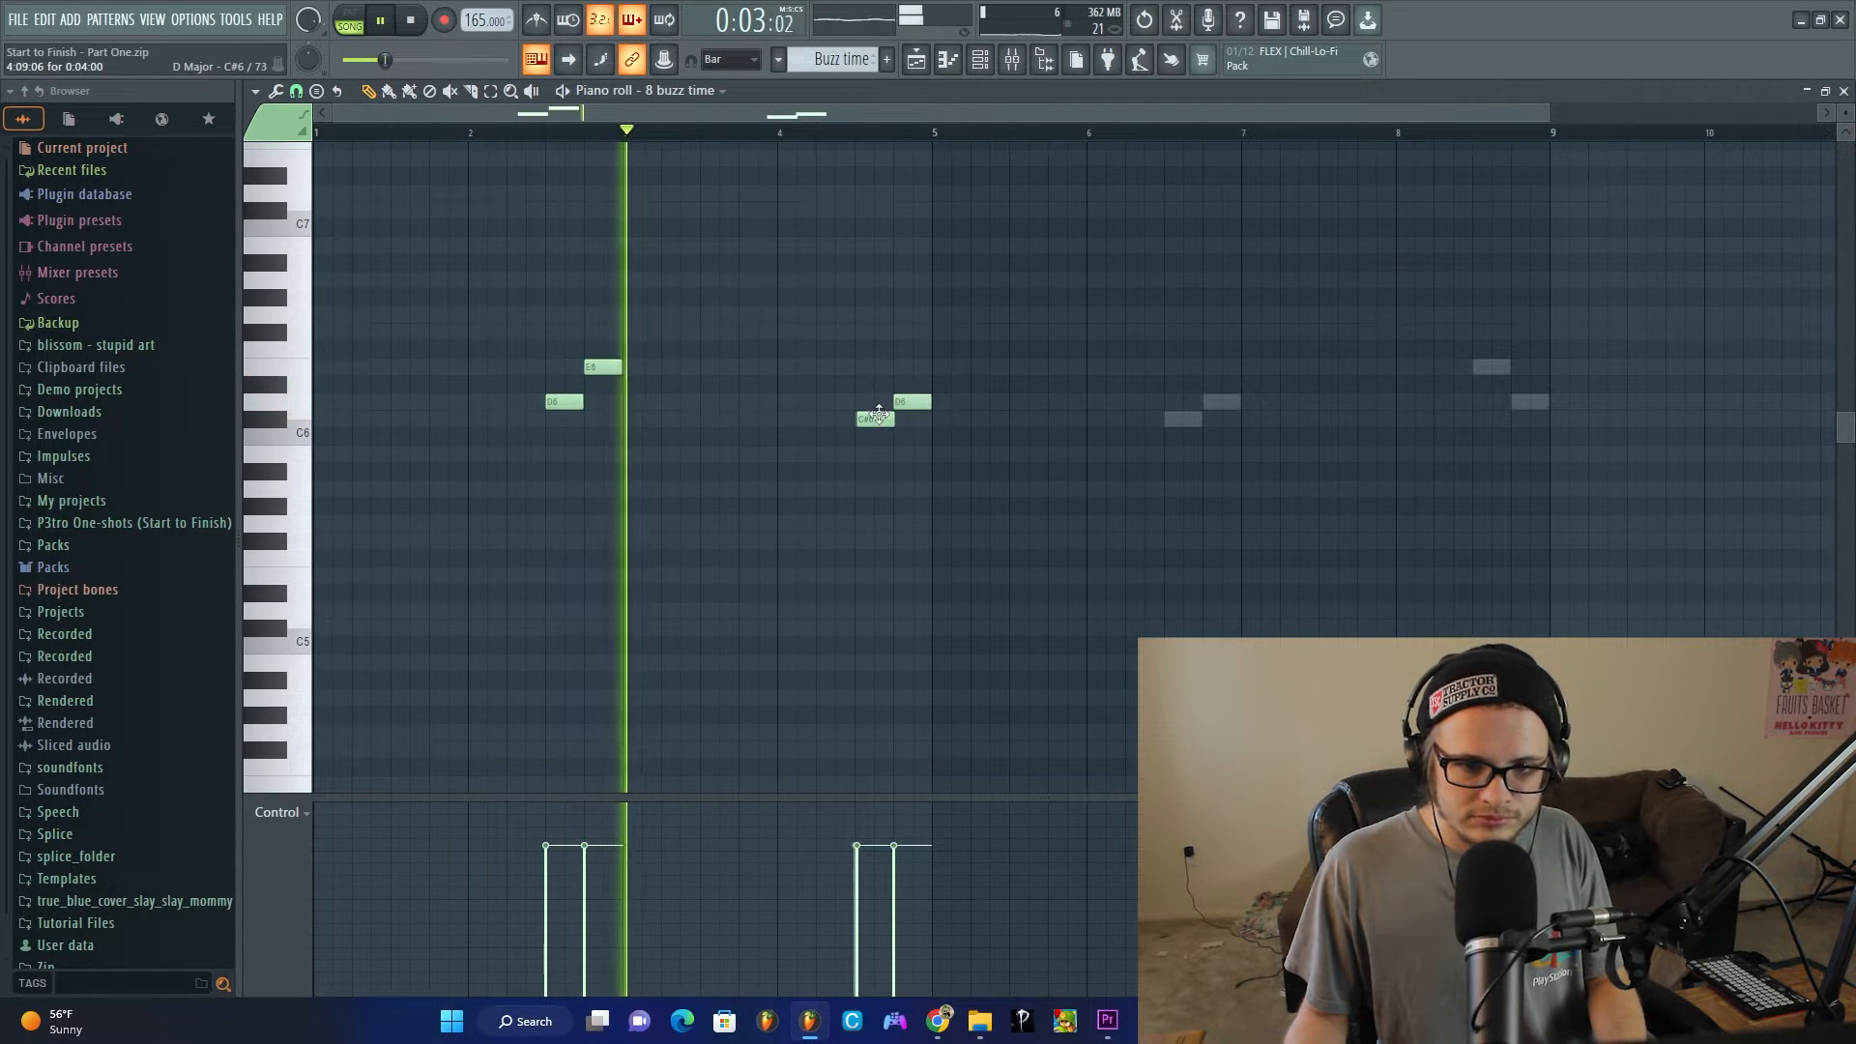
{"action": "left_click_drag", "start_coordinate": [875, 419], "coordinate": [877, 418]}
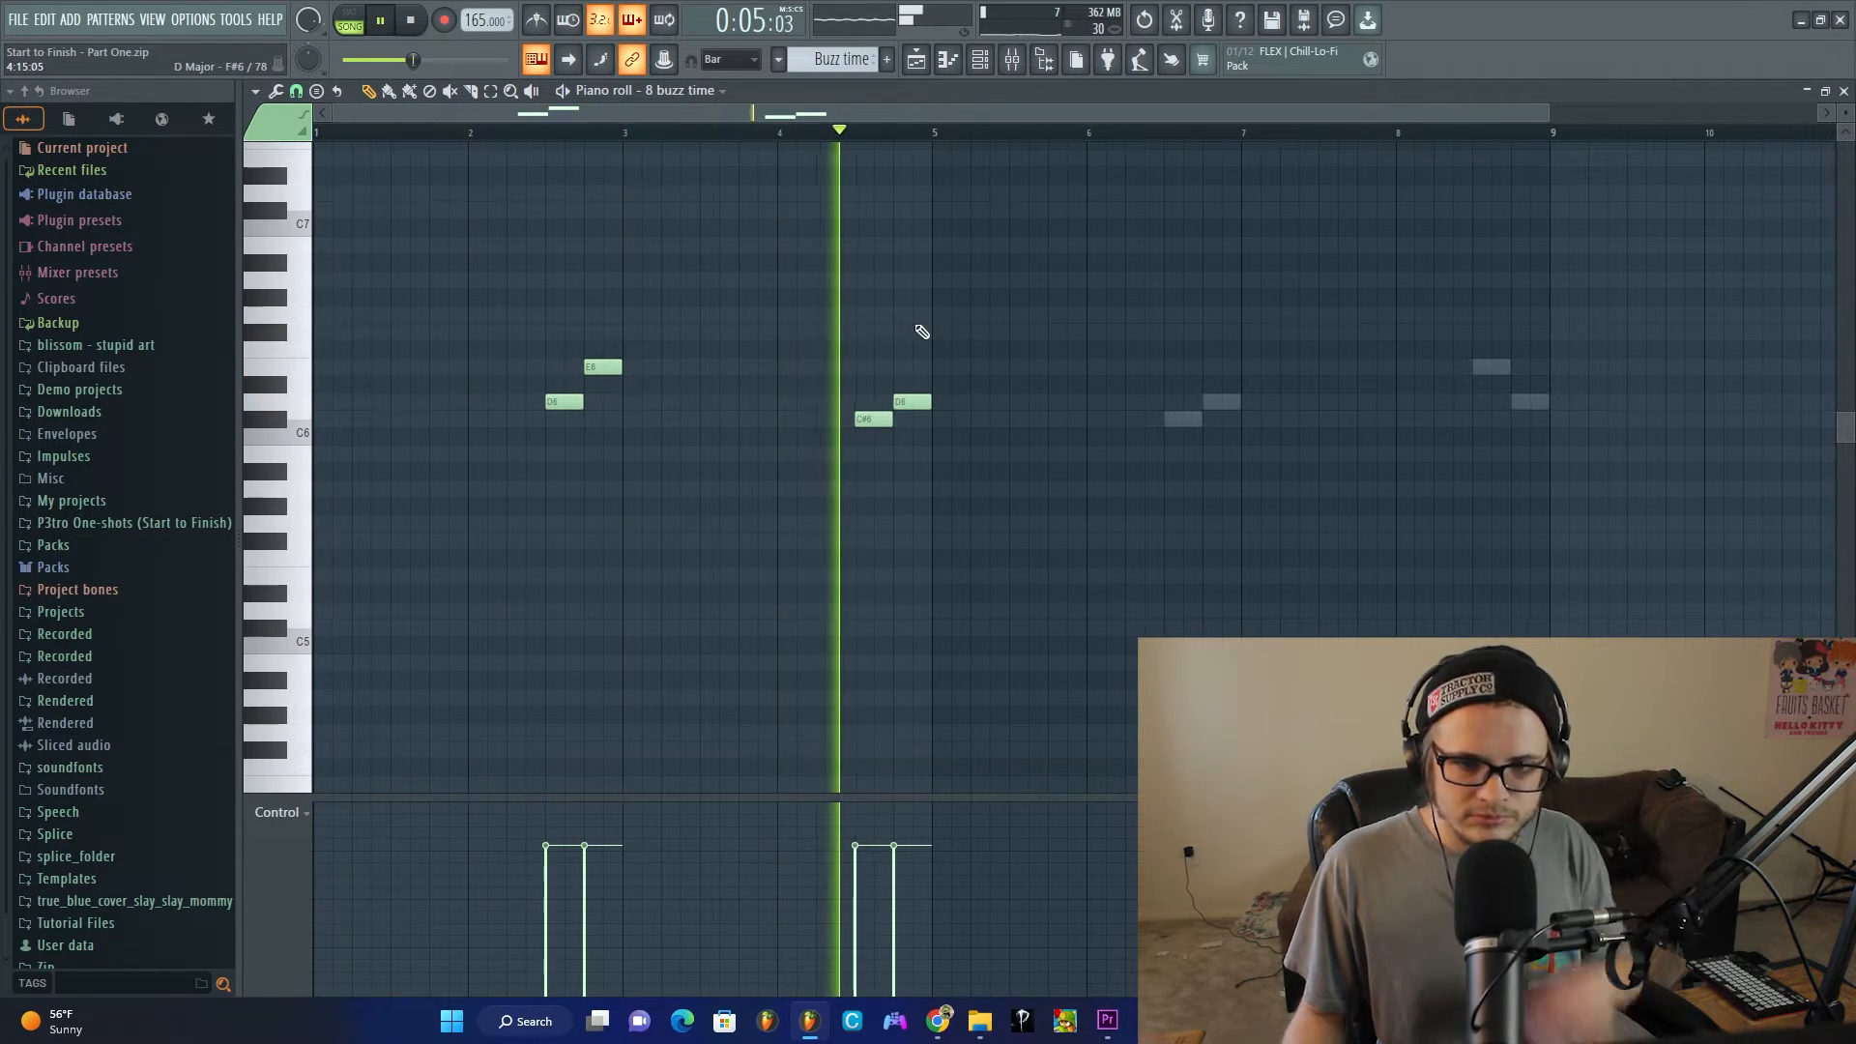
Step: Draw C#6 and D6 in bar 6 and E6 and D6 in bar 8 of the Buzz time pattern, and stop playback
{"action": "left_click", "coordinate": [1156, 436]}
{"action": "left_click_drag", "start_coordinate": [1154, 440], "coordinate": [1163, 421]}
{"action": "left_click", "coordinate": [1221, 401]}
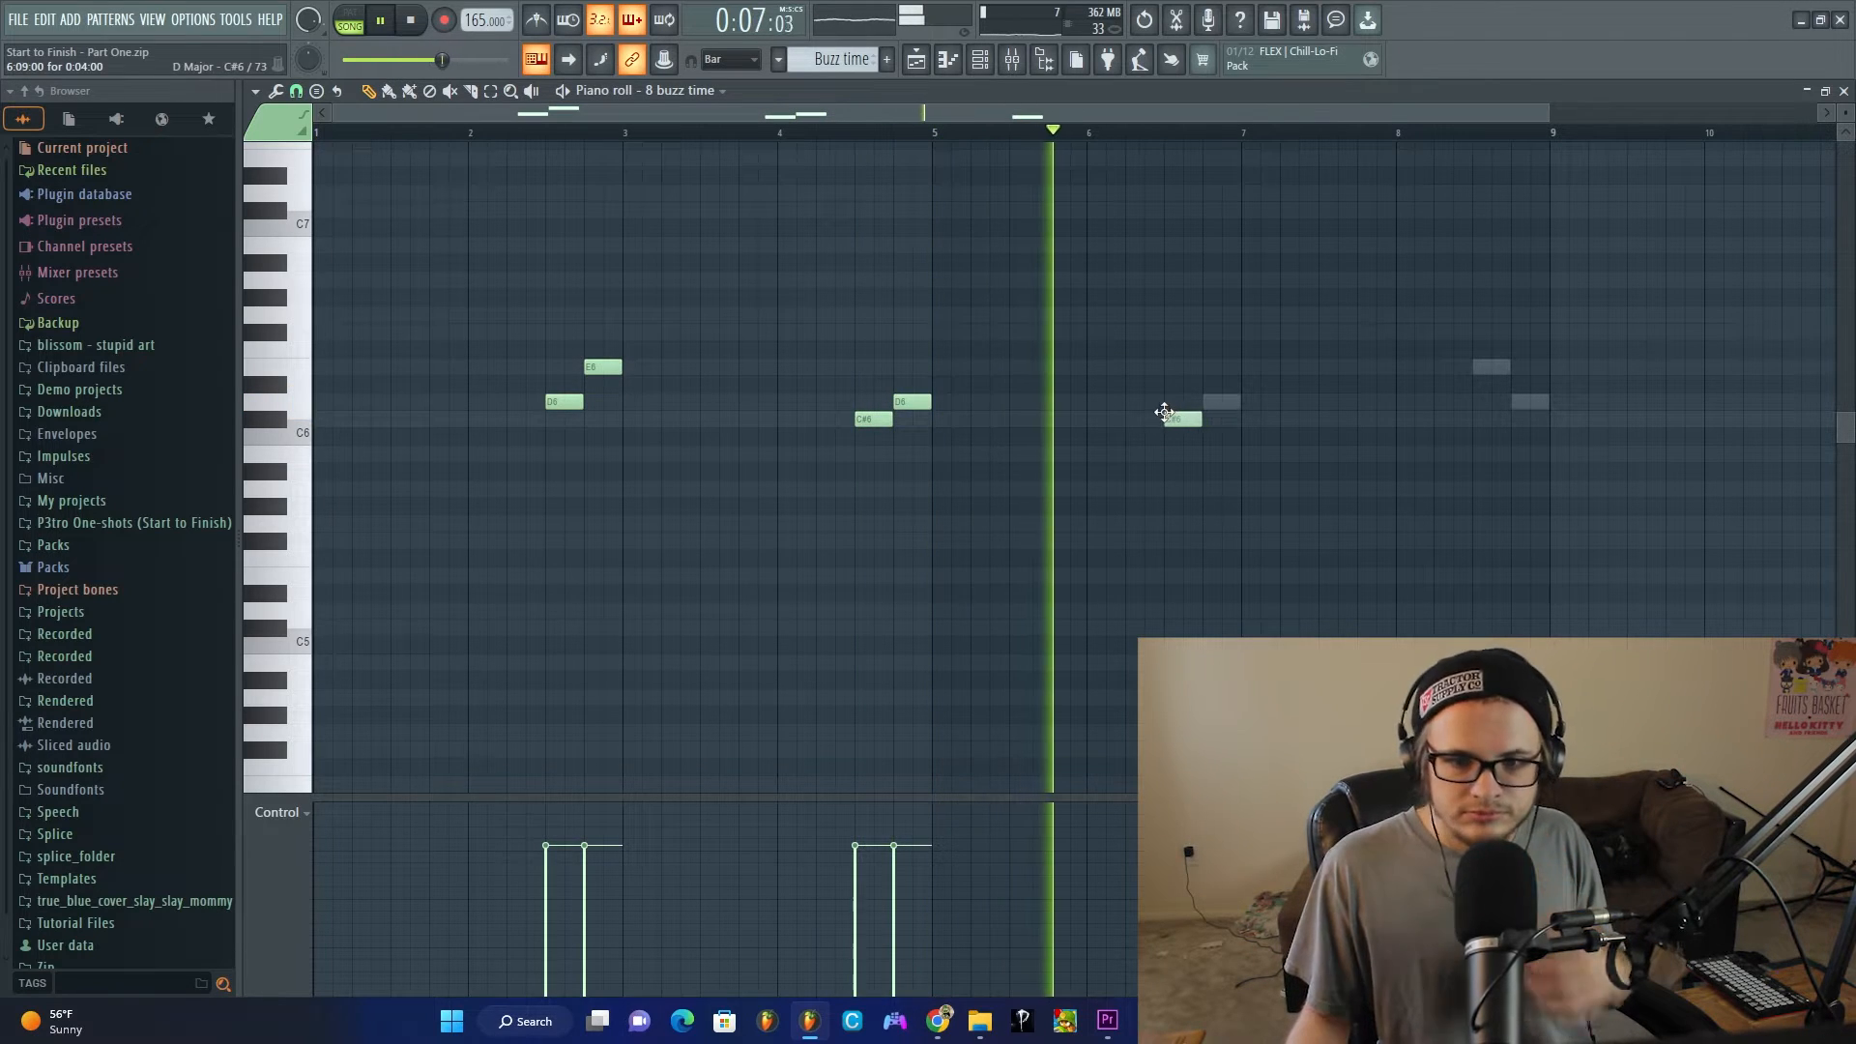
{"action": "left_click", "coordinate": [1479, 368]}
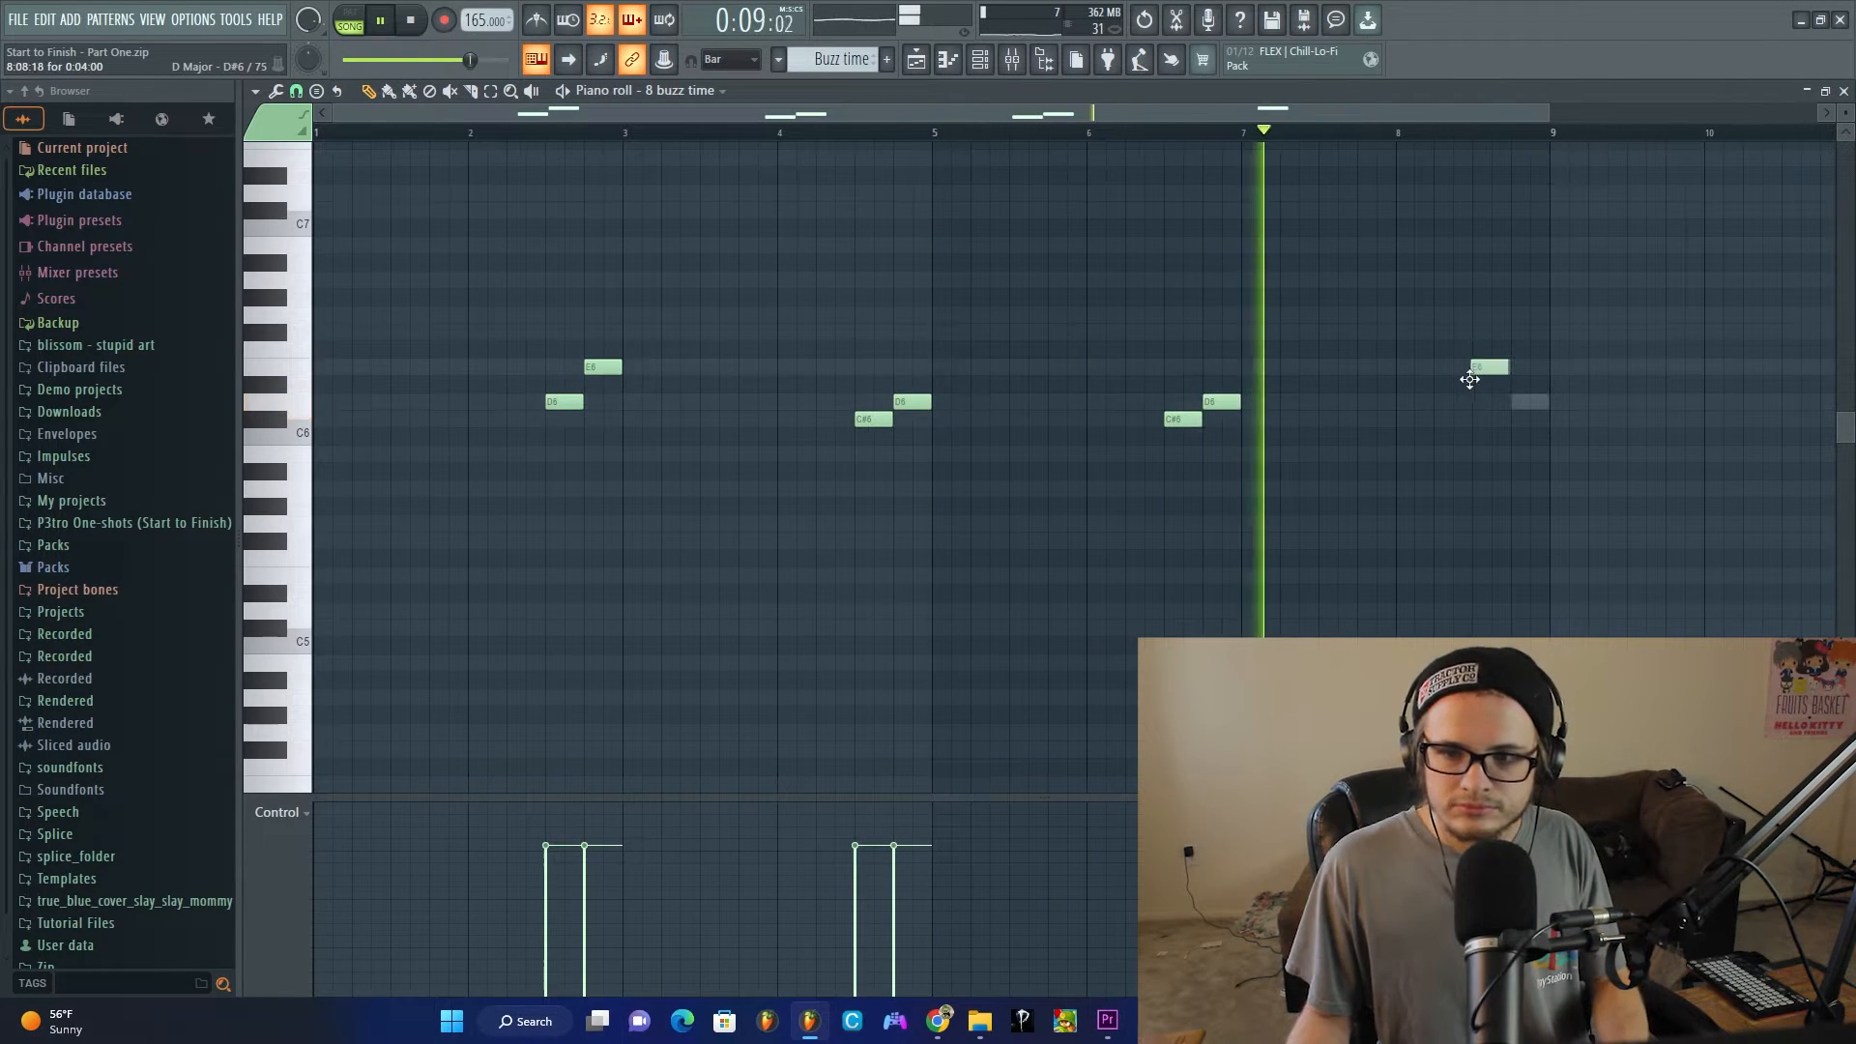
{"action": "left_click", "coordinate": [1512, 405]}
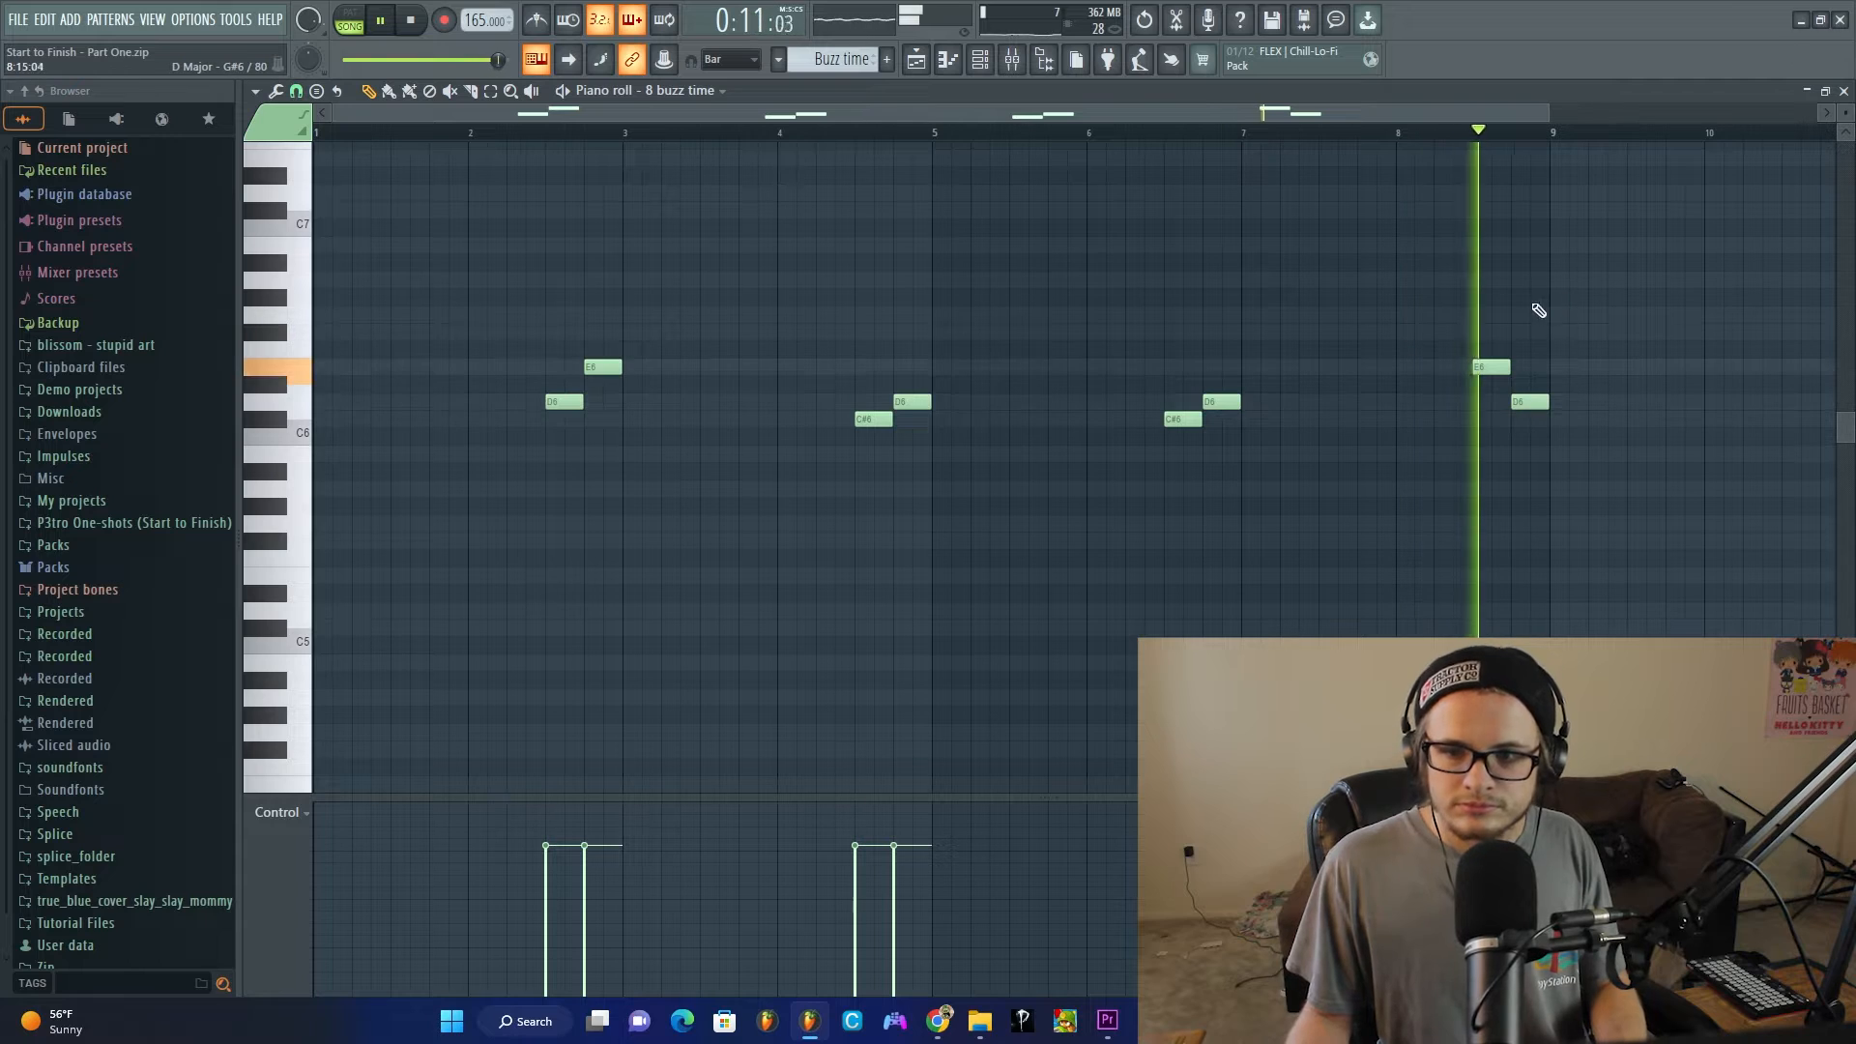
{"action": "key", "text": "space"}
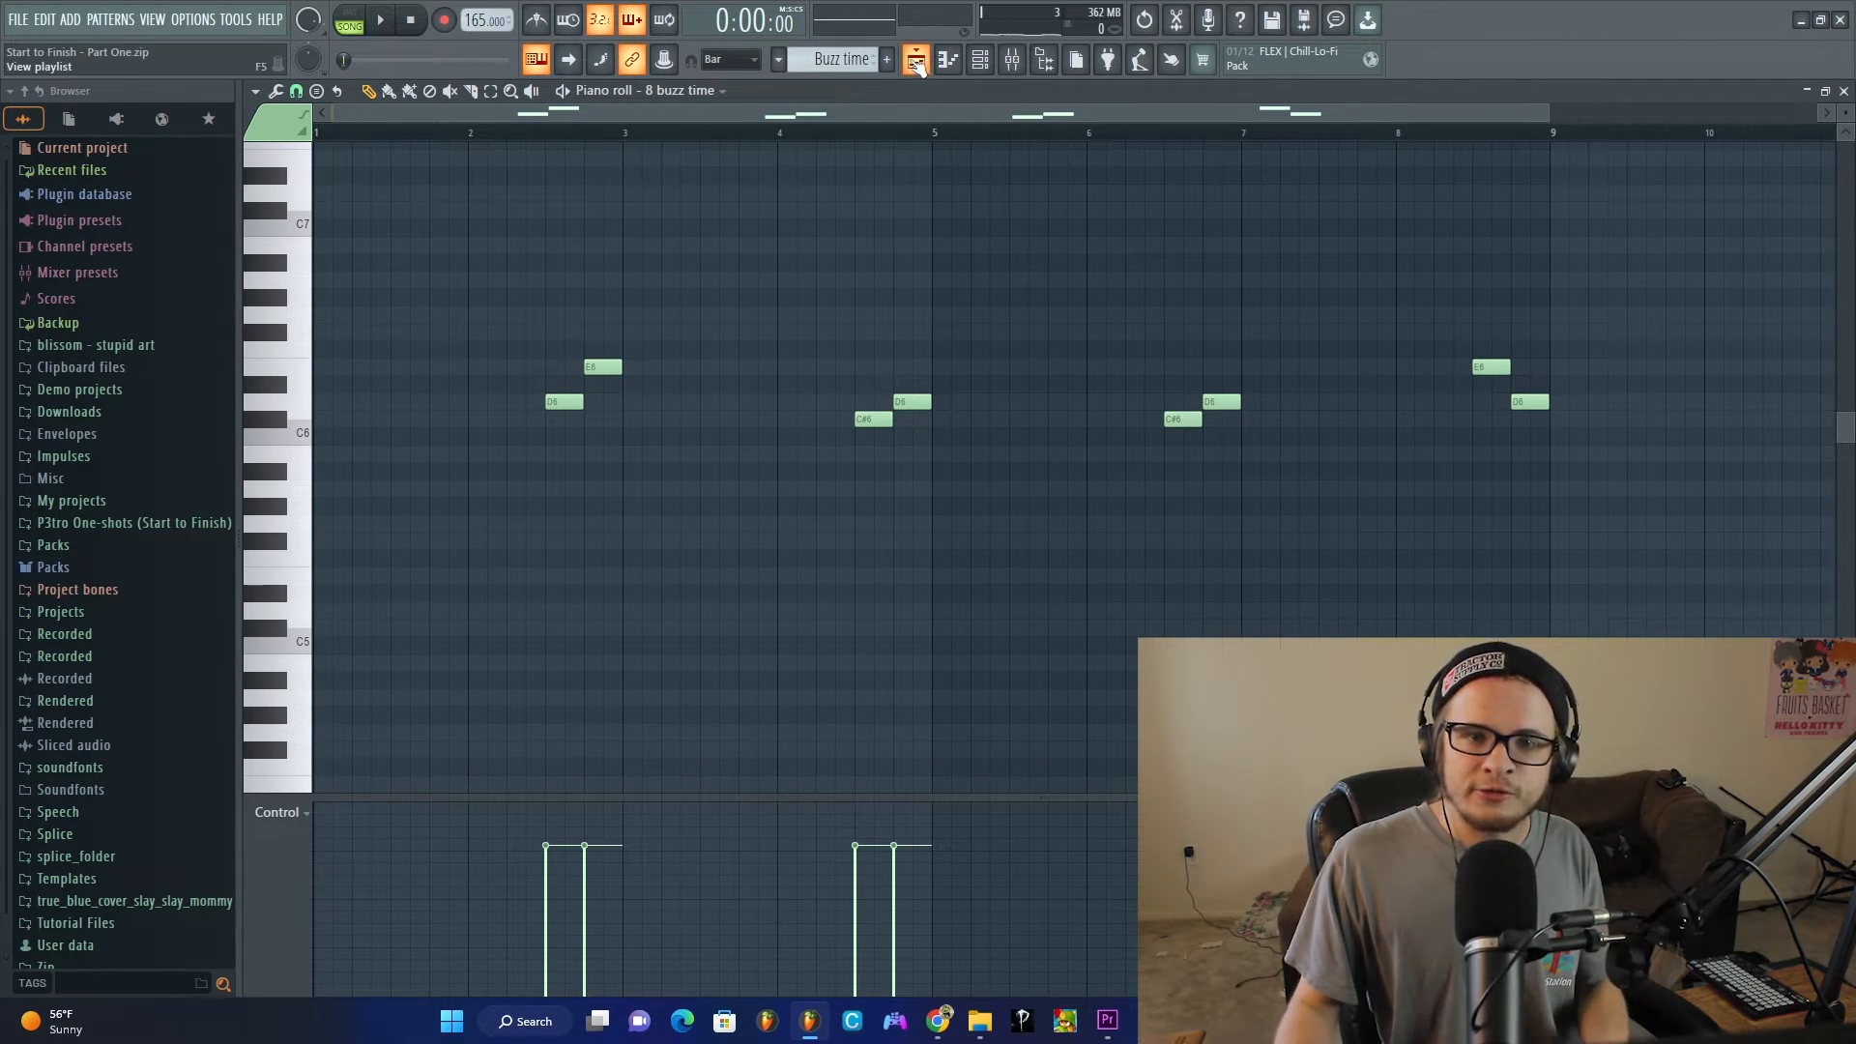
Step: Solo 8 buzz time together with 6 saw fuzz in the mixer, play them back and compare the two tracks
{"action": "left_click", "coordinate": [1013, 62]}
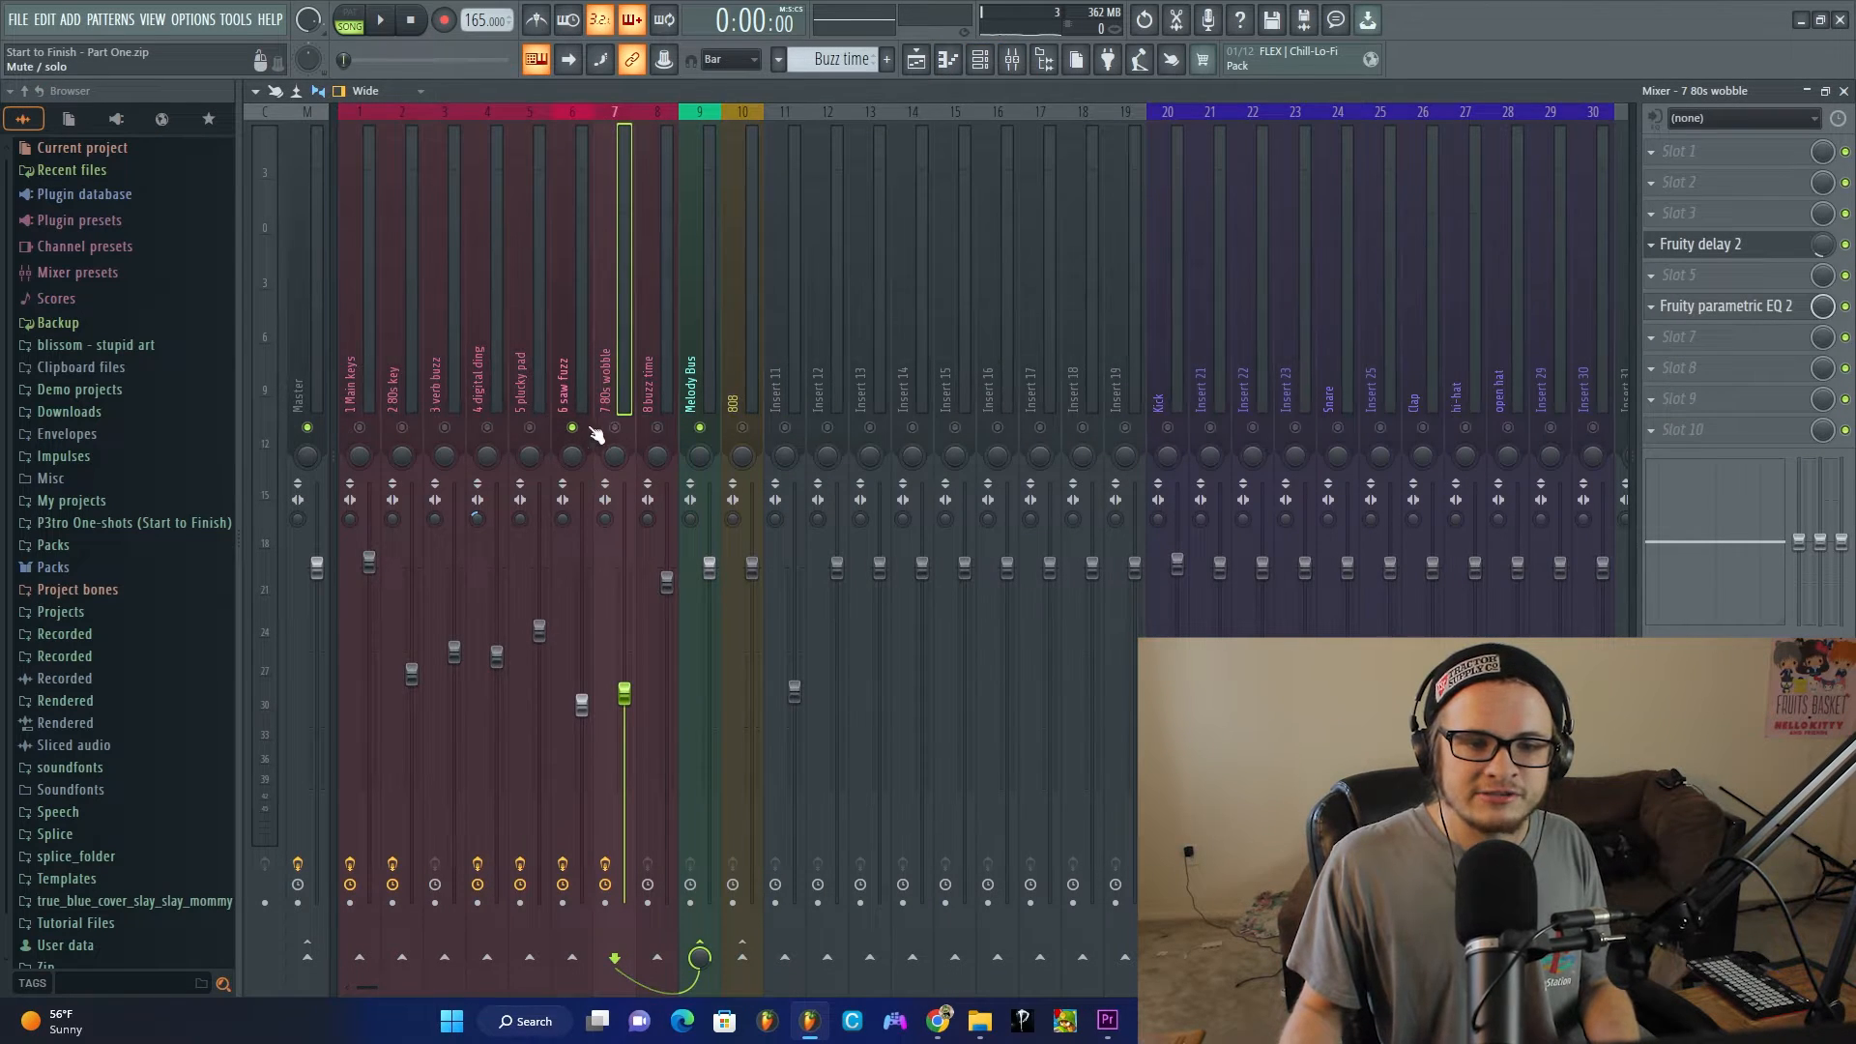
{"action": "right_click", "coordinate": [658, 427]}
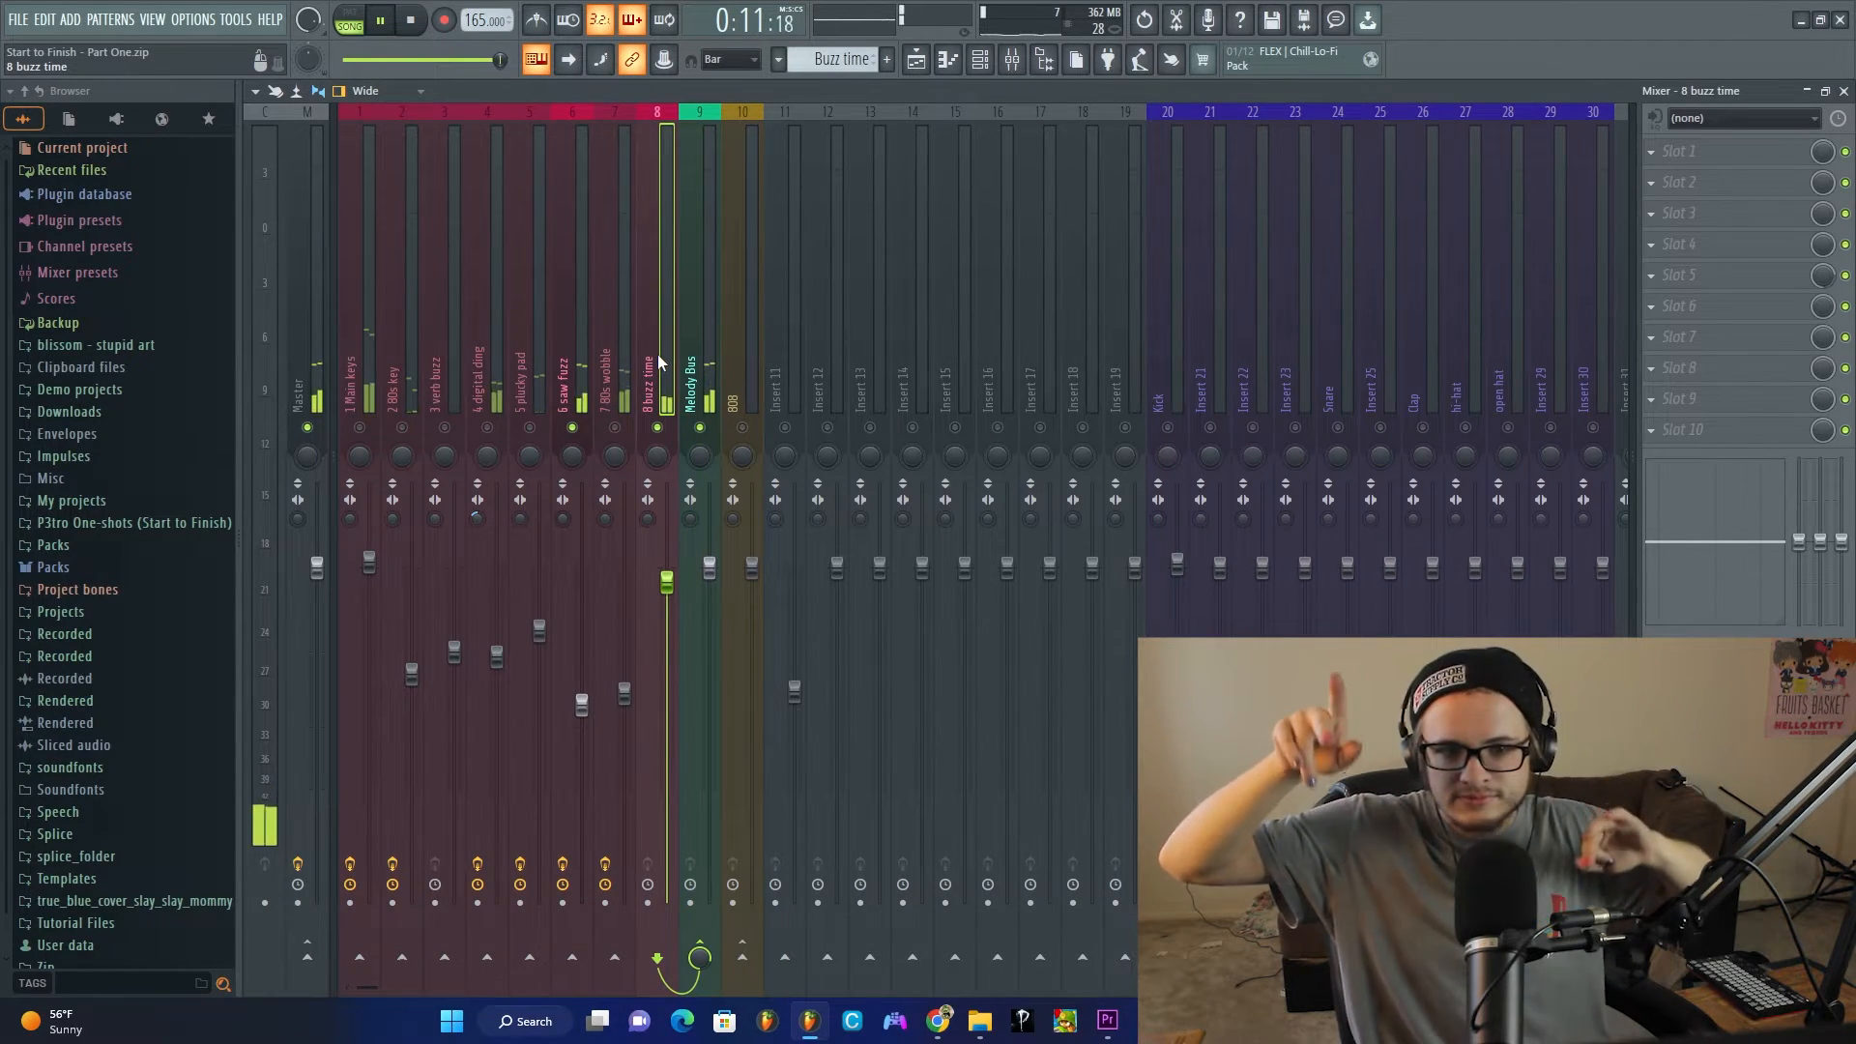
{"action": "key", "text": "space"}
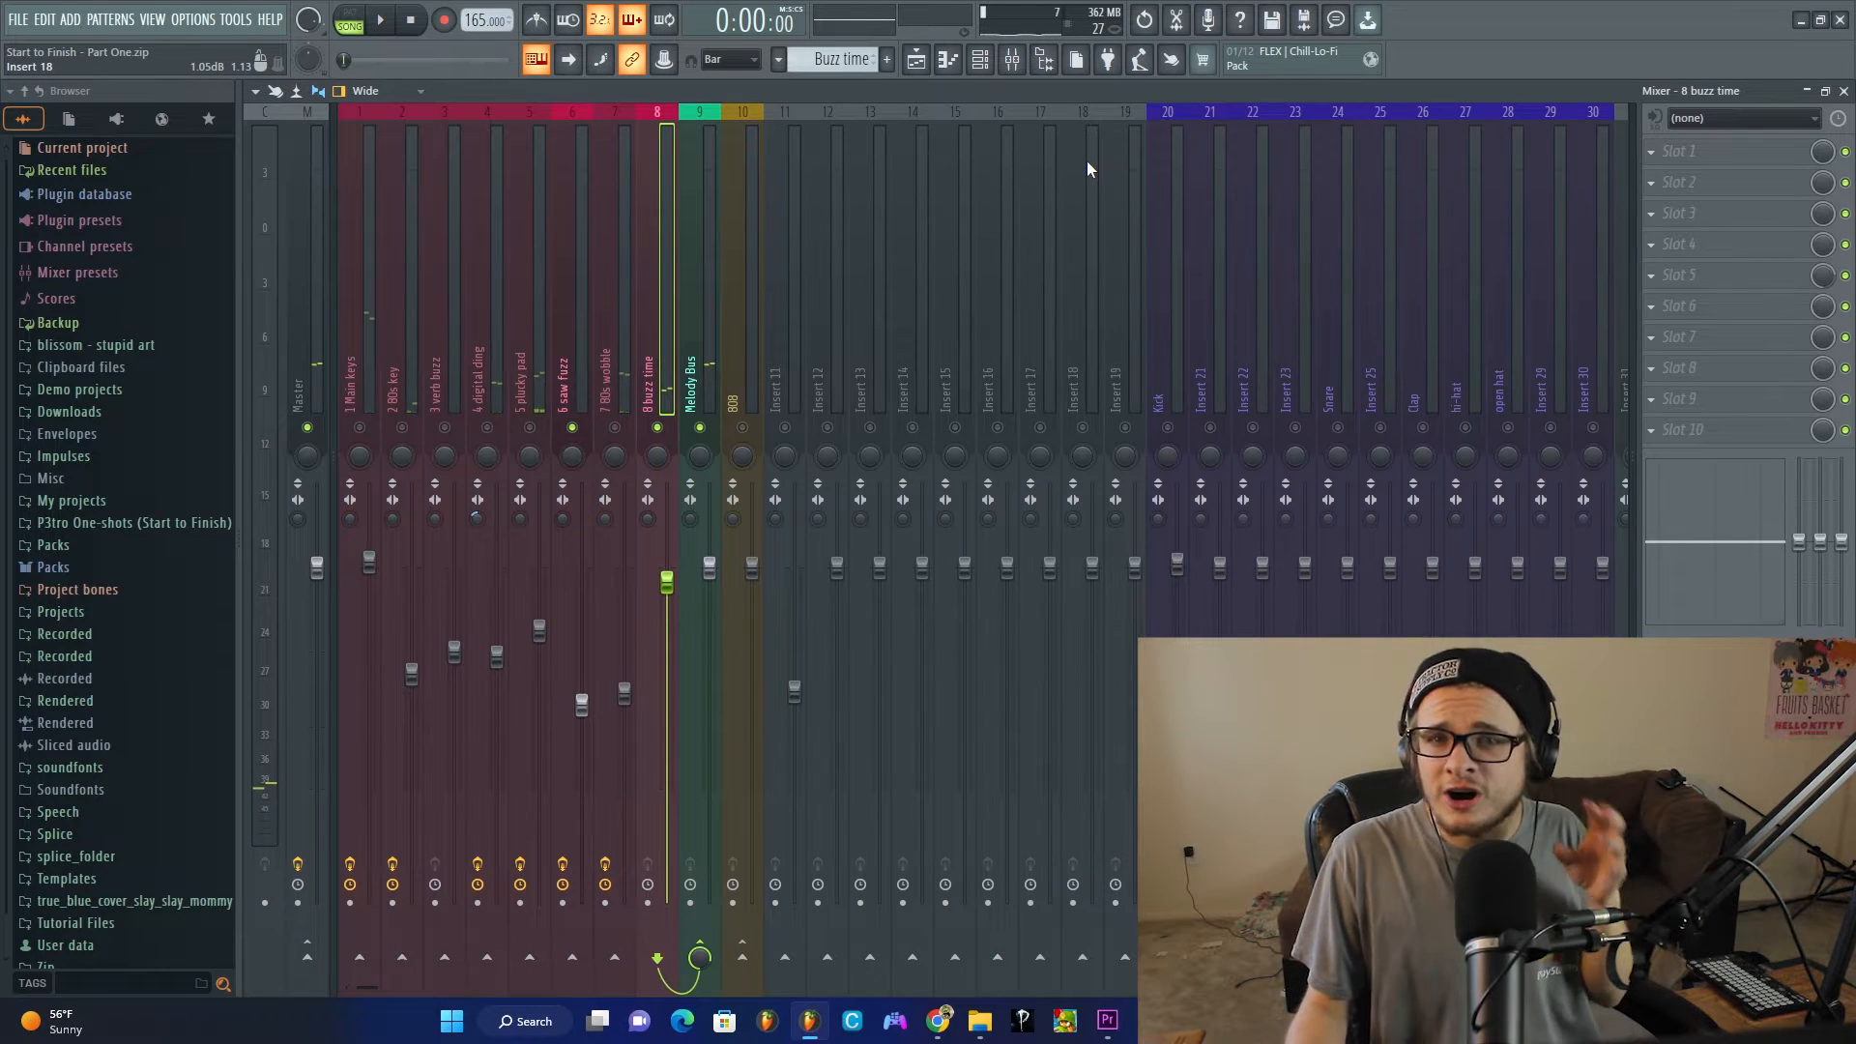
{"action": "left_click", "coordinate": [584, 354]}
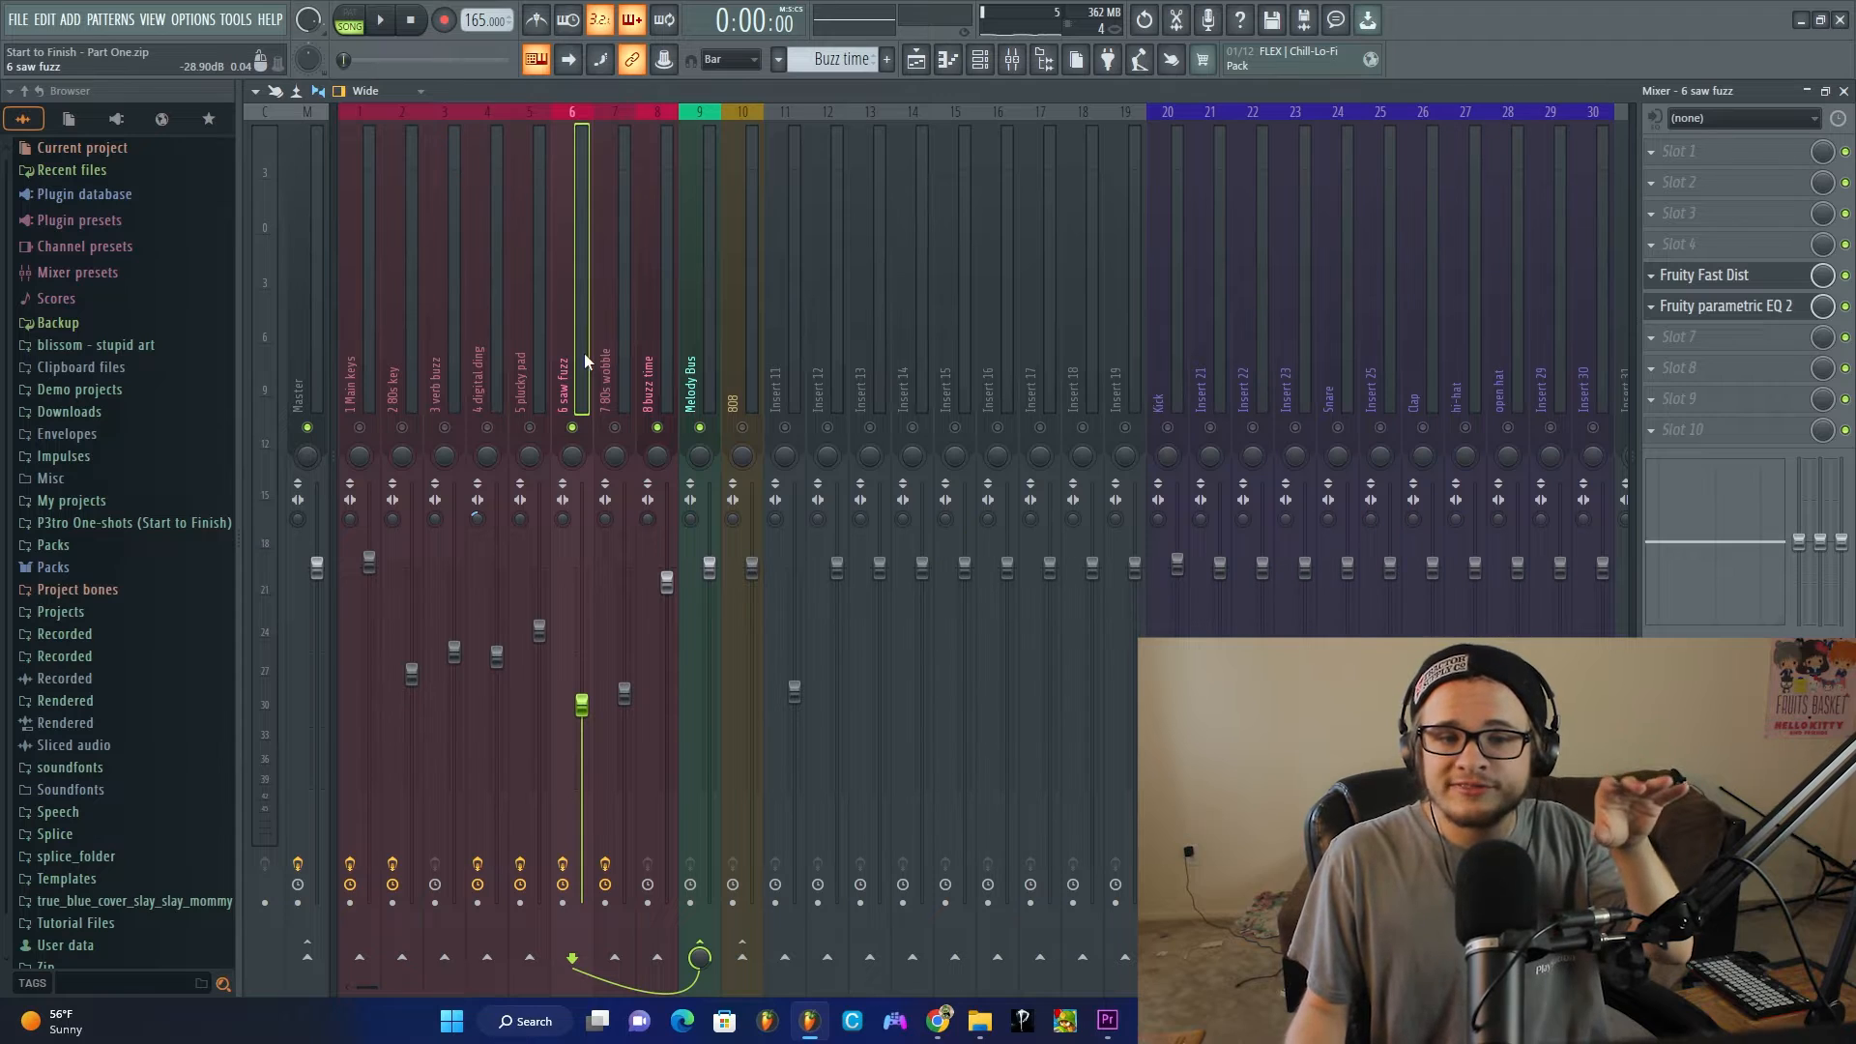
{"action": "left_click", "coordinate": [656, 298]}
{"action": "left_click", "coordinate": [579, 329]}
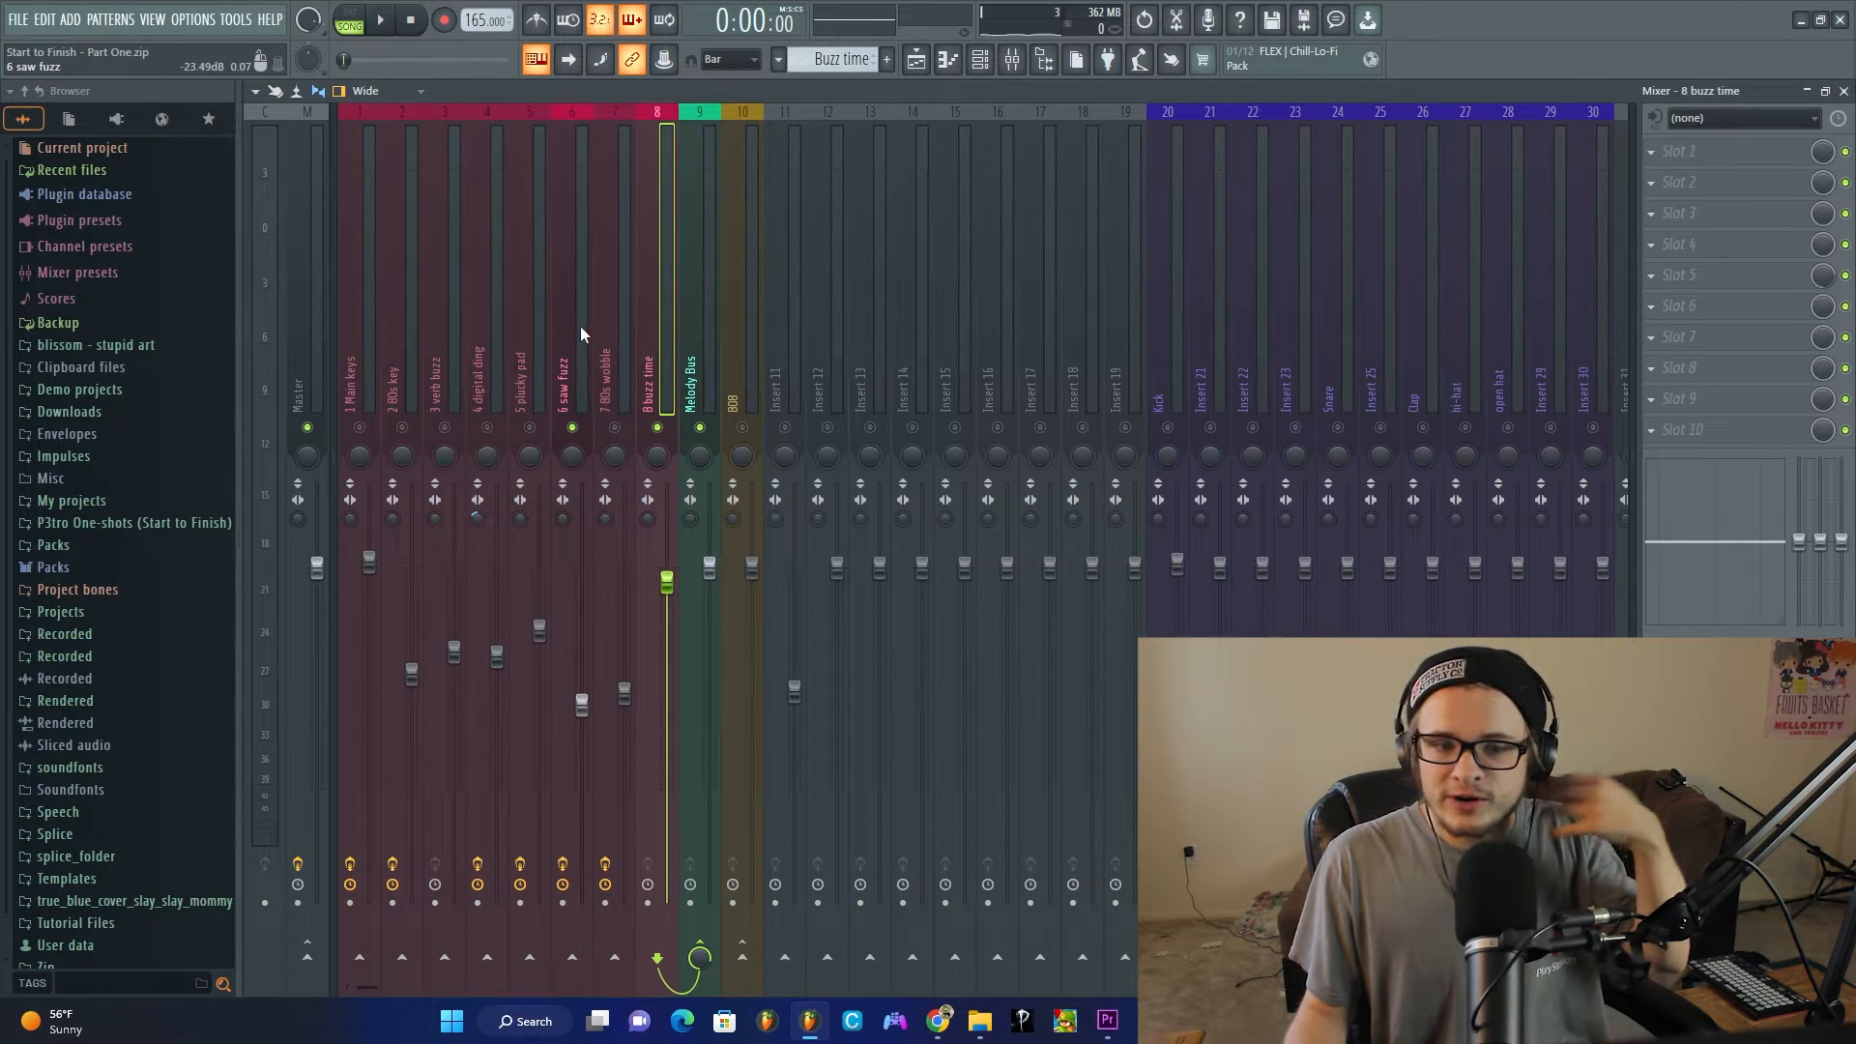
{"action": "left_click", "coordinate": [653, 309]}
{"action": "left_click", "coordinate": [571, 339]}
Step: Open the Verb Buzz pattern from the playlist and trace its ghost notes on channel 3 verb buzz through the F#5 in bar 6
{"action": "key", "text": "F5"}
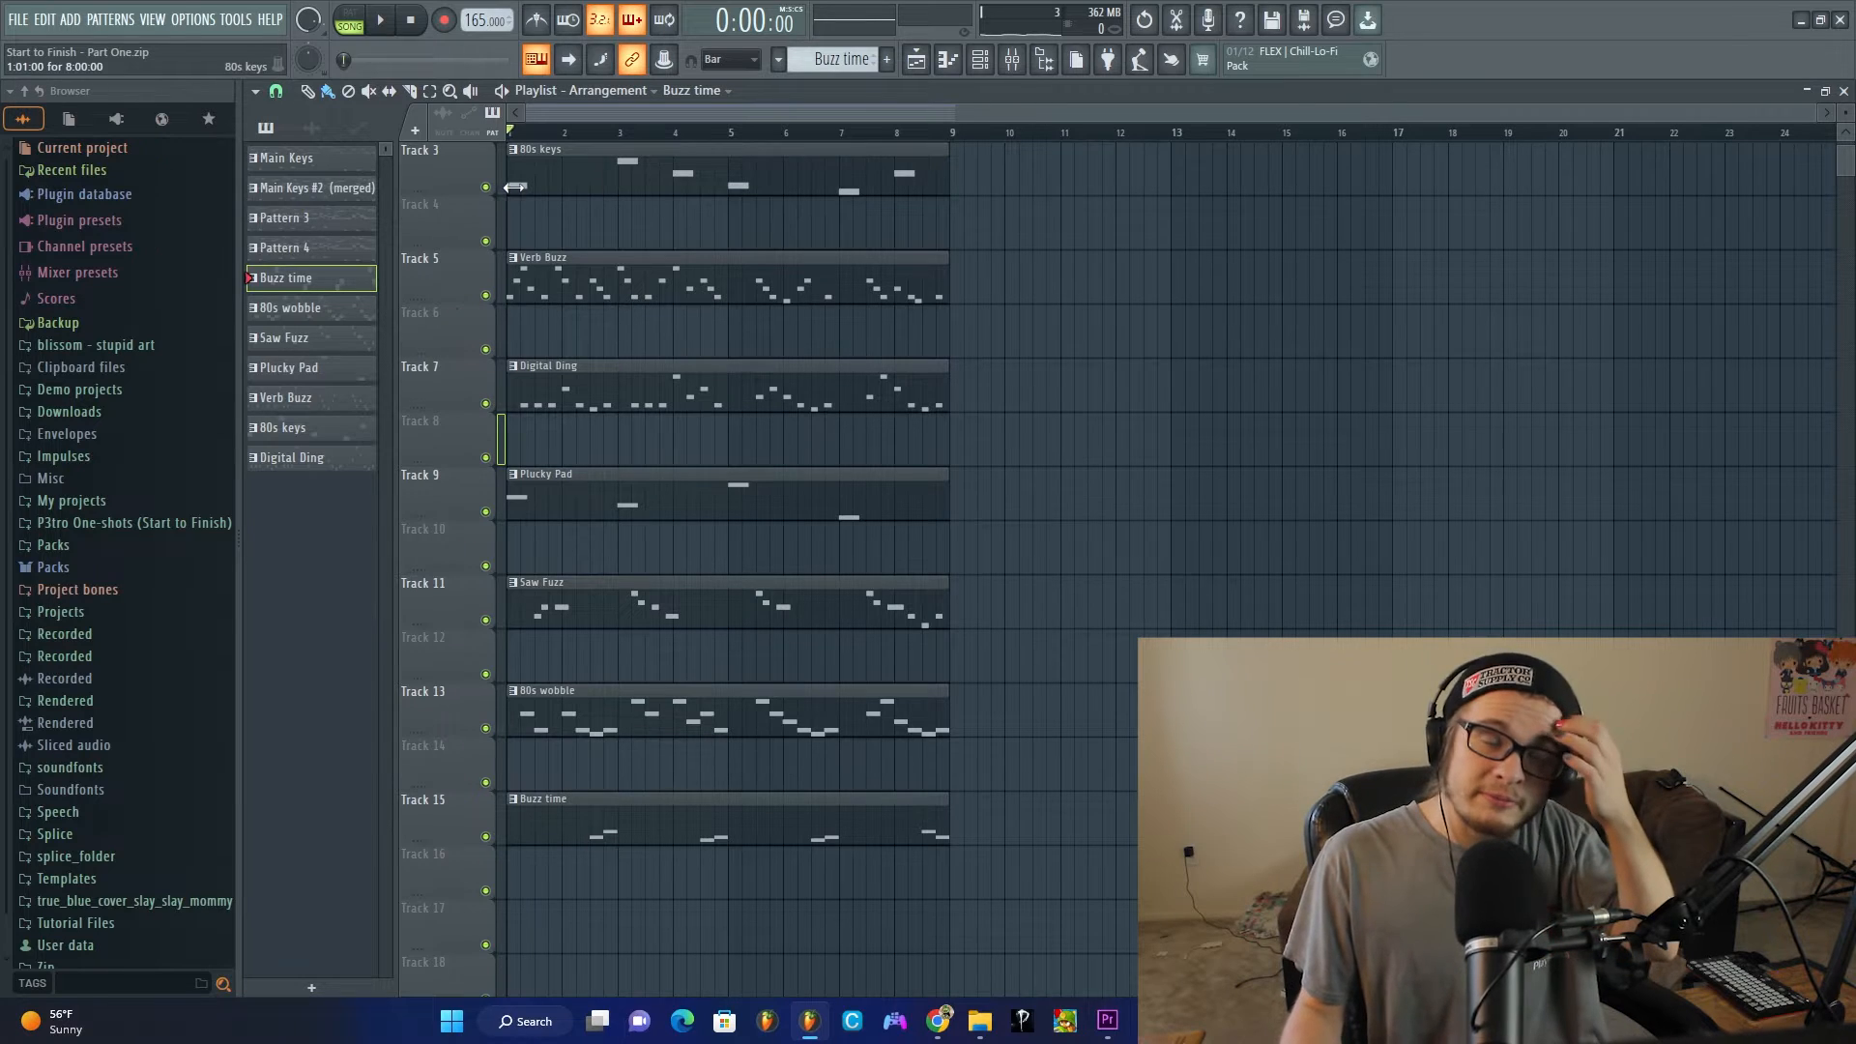
{"action": "scroll", "coordinate": [600, 281], "scroll_direction": "up", "scroll_amount": 2}
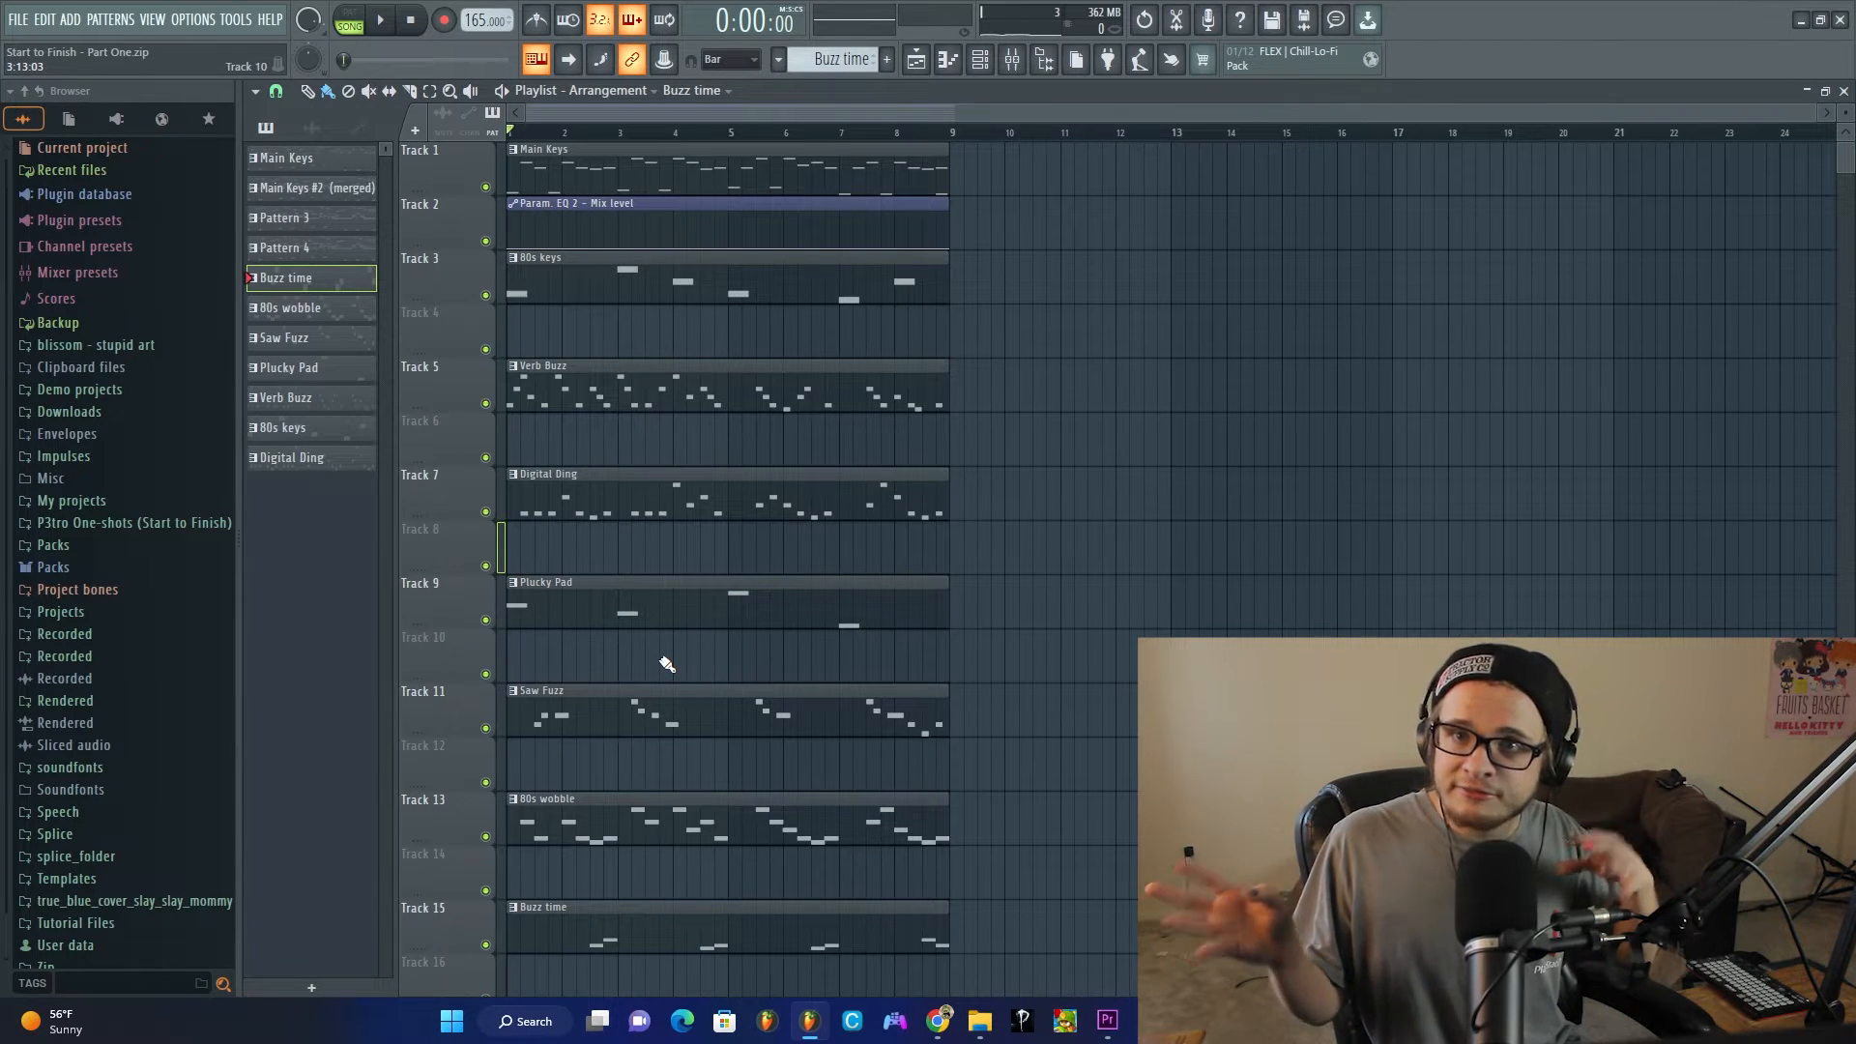
{"action": "right_click", "coordinate": [487, 406]}
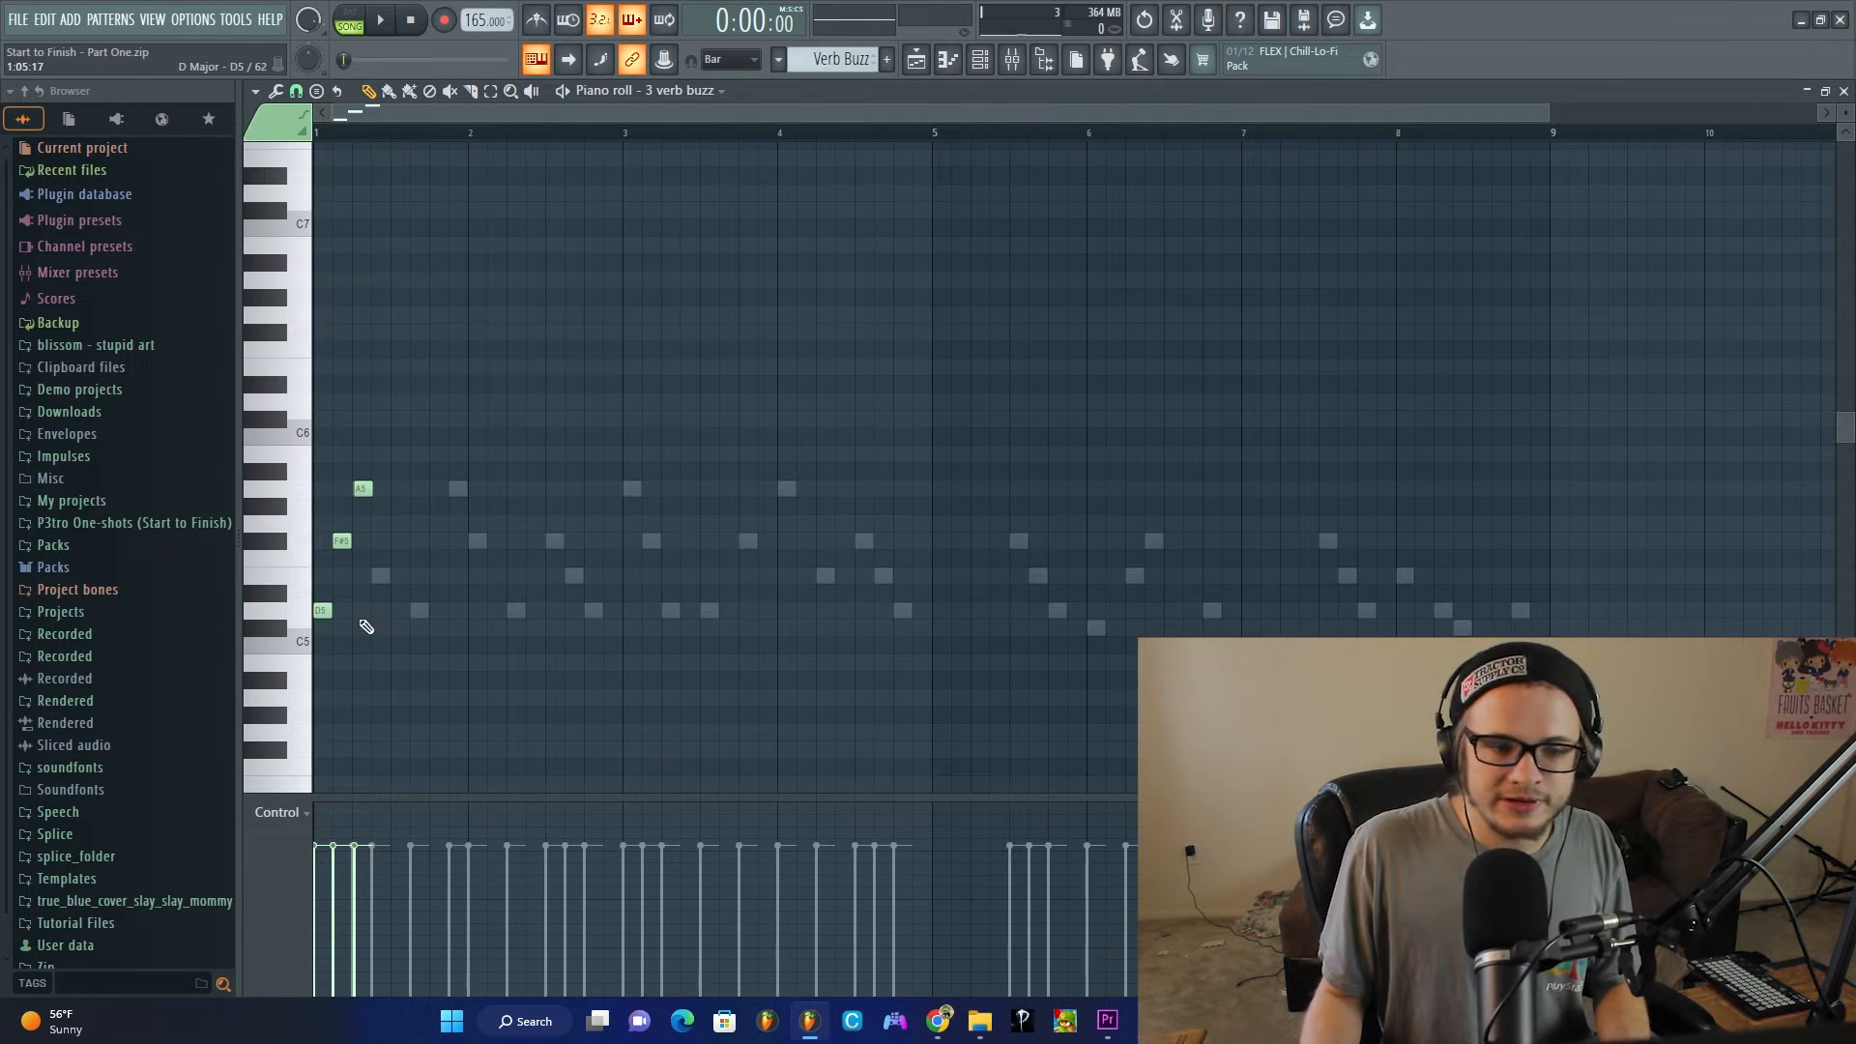
{"action": "left_click", "coordinate": [986, 60]}
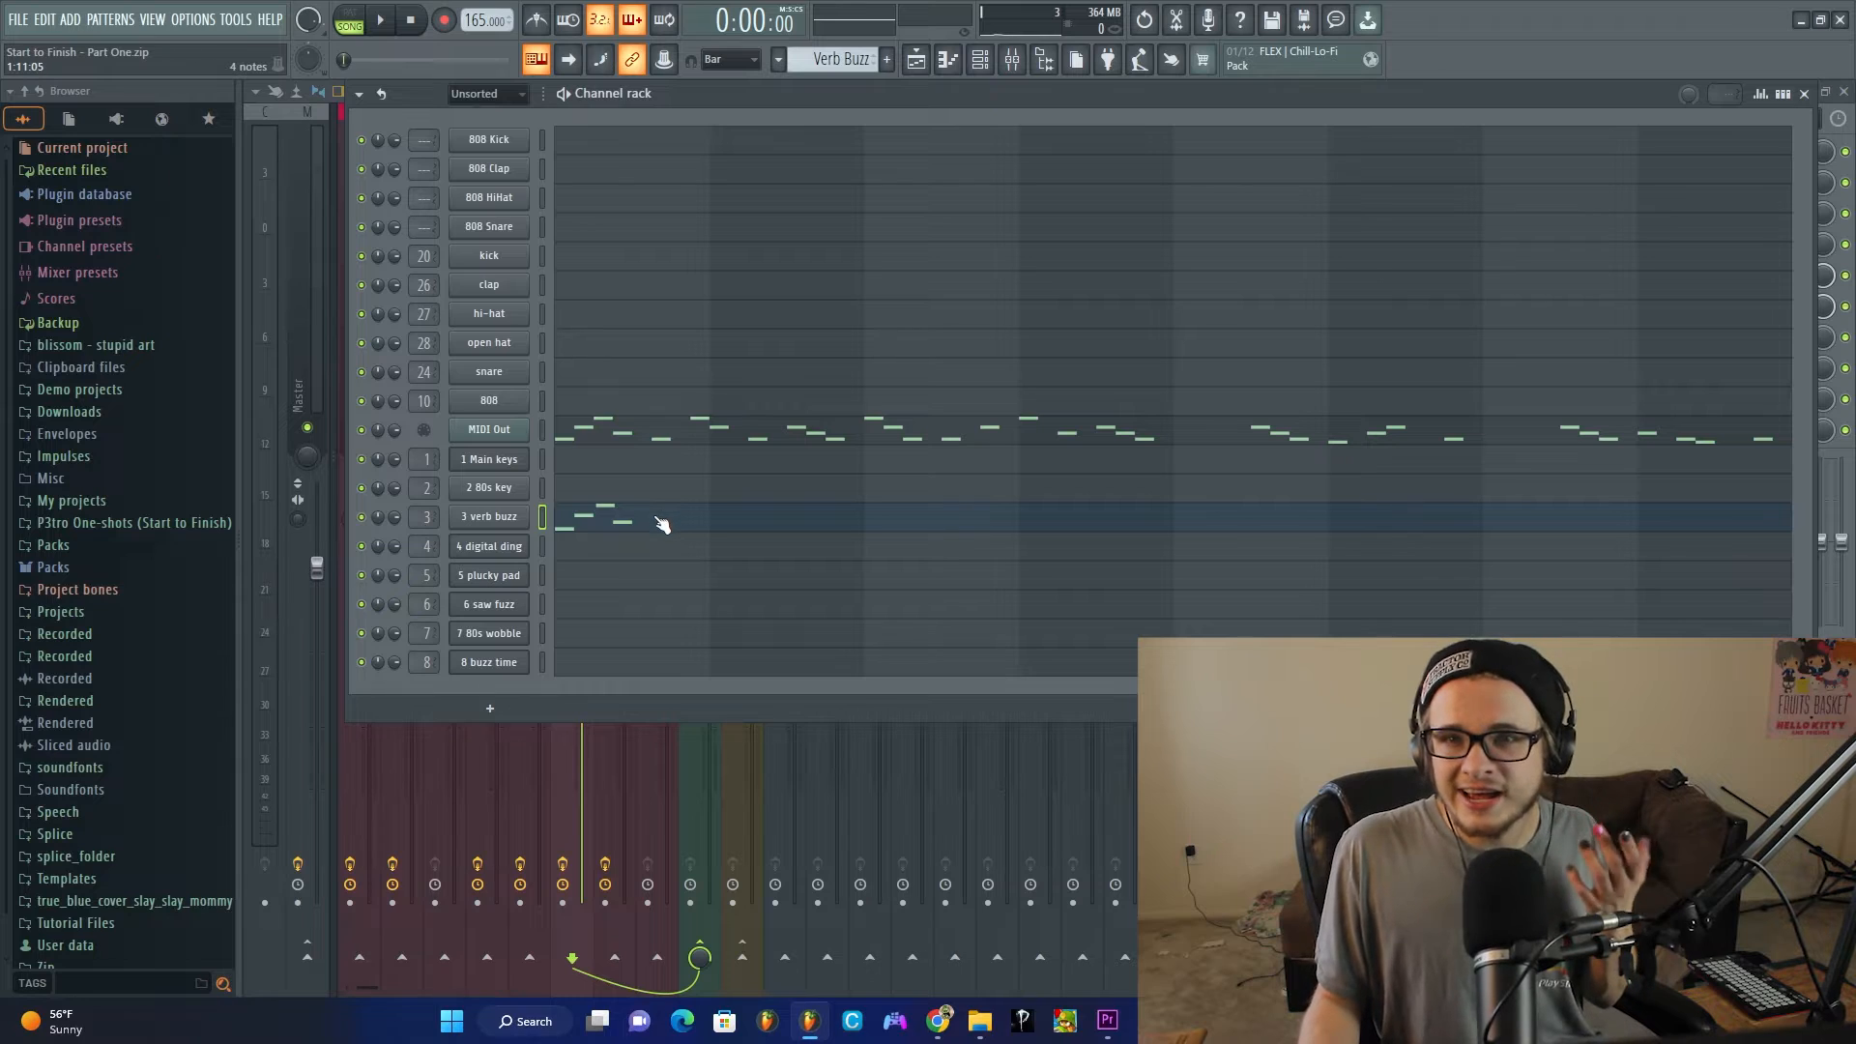
{"action": "left_click", "coordinate": [662, 523]}
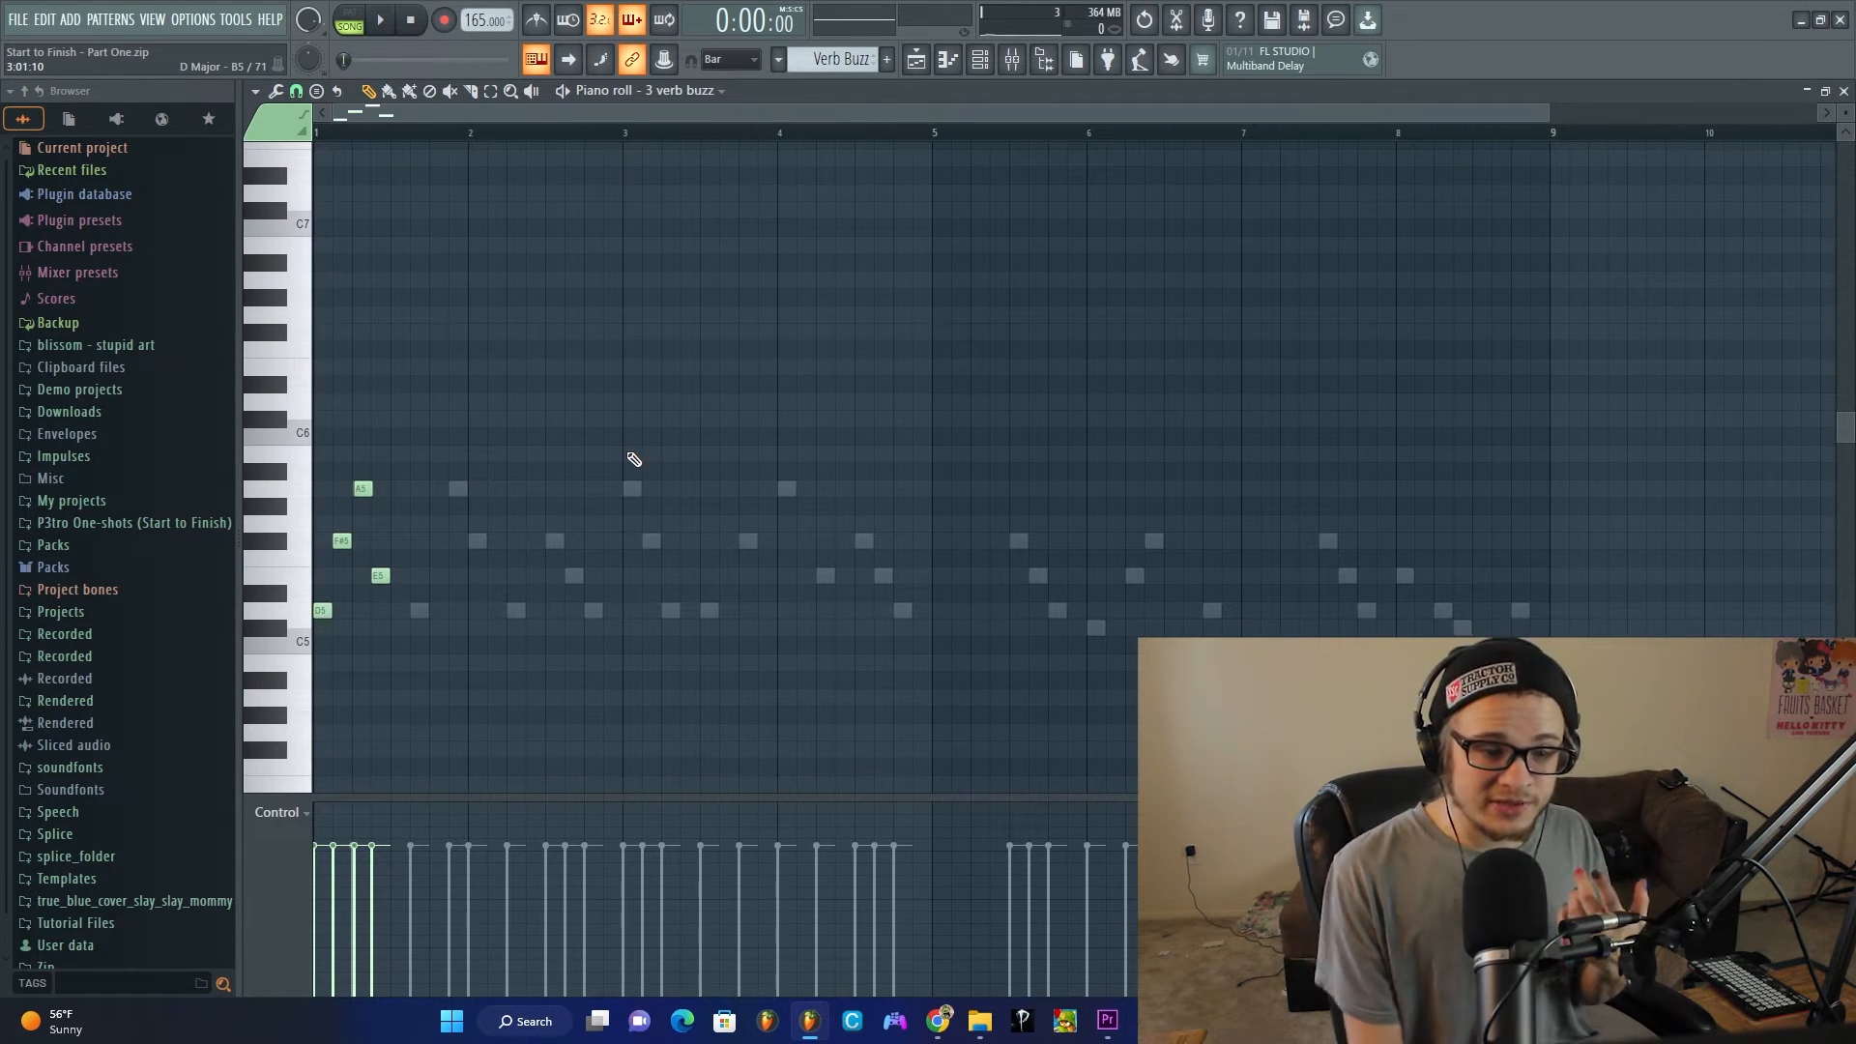
{"action": "key", "text": "space"}
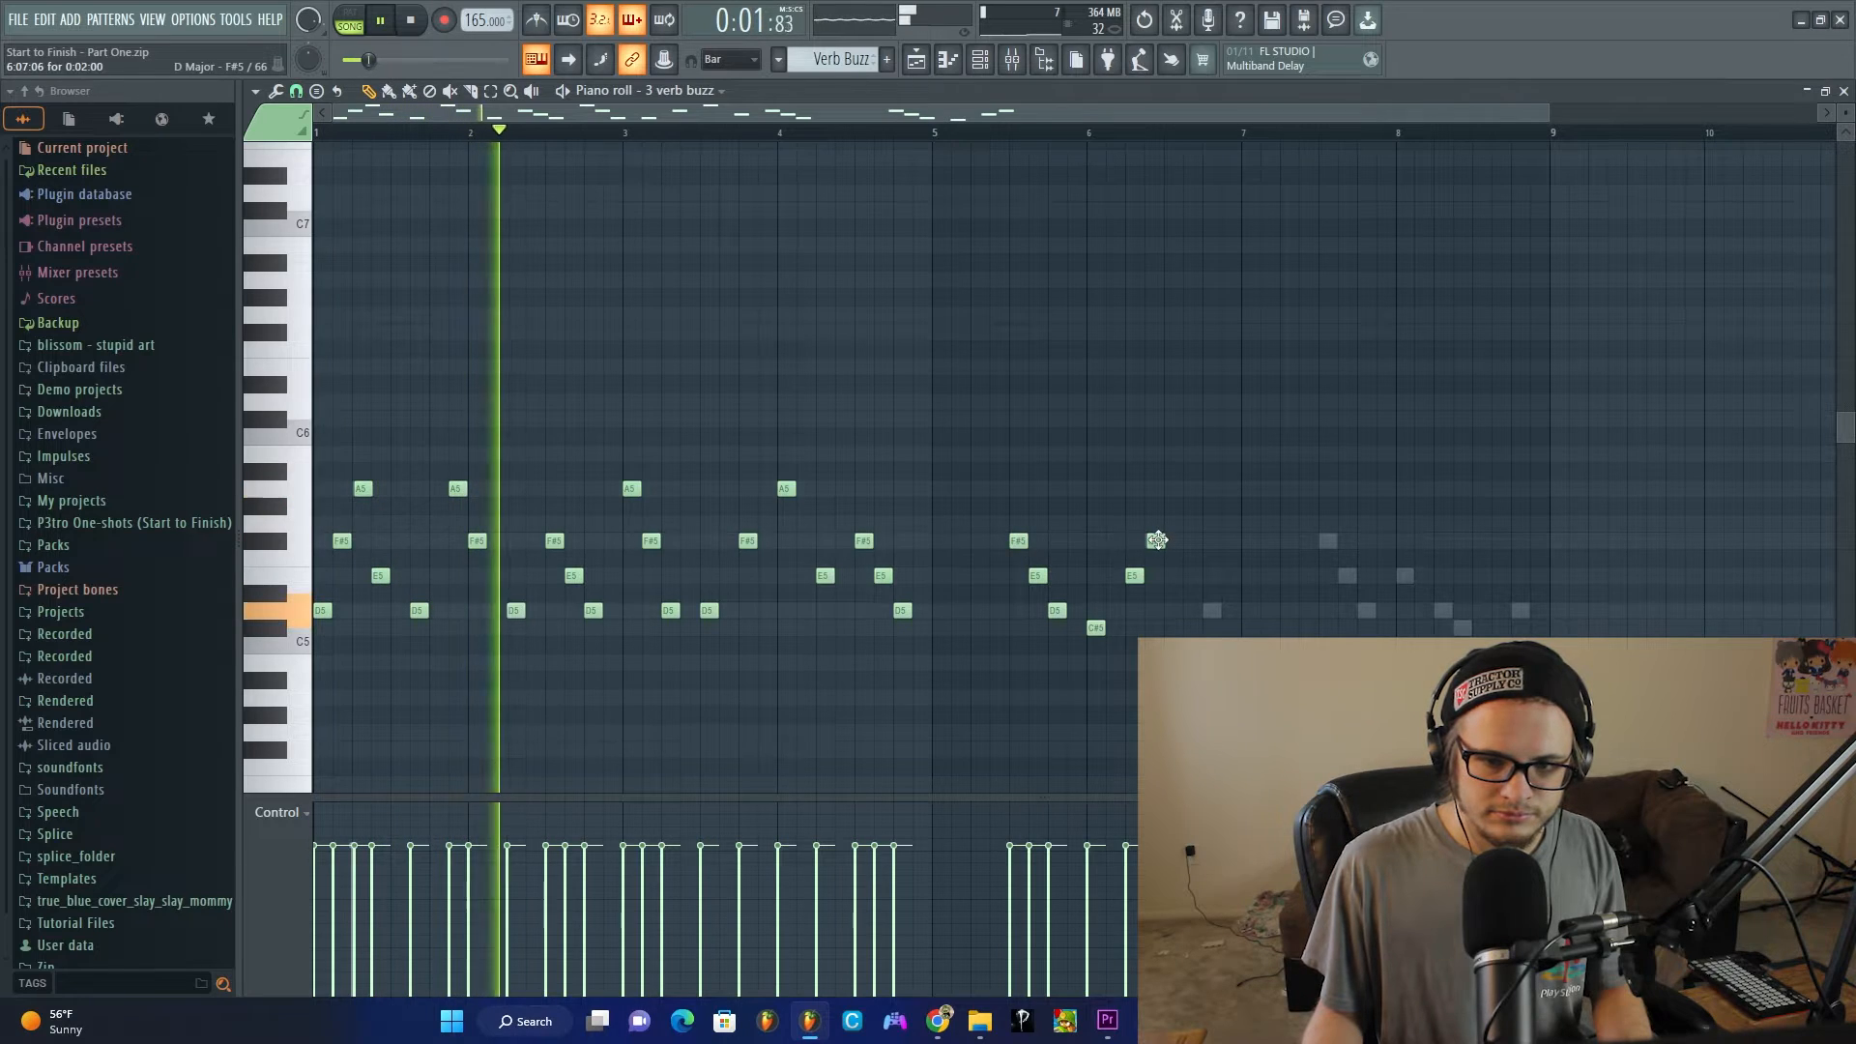
Step: Draw the last D5 in bar 6 and F#5, E5 and D5 in bar 7 of the Verb Buzz pattern on channel 3
{"action": "left_click", "coordinate": [1211, 610]}
{"action": "left_click", "coordinate": [1327, 523]}
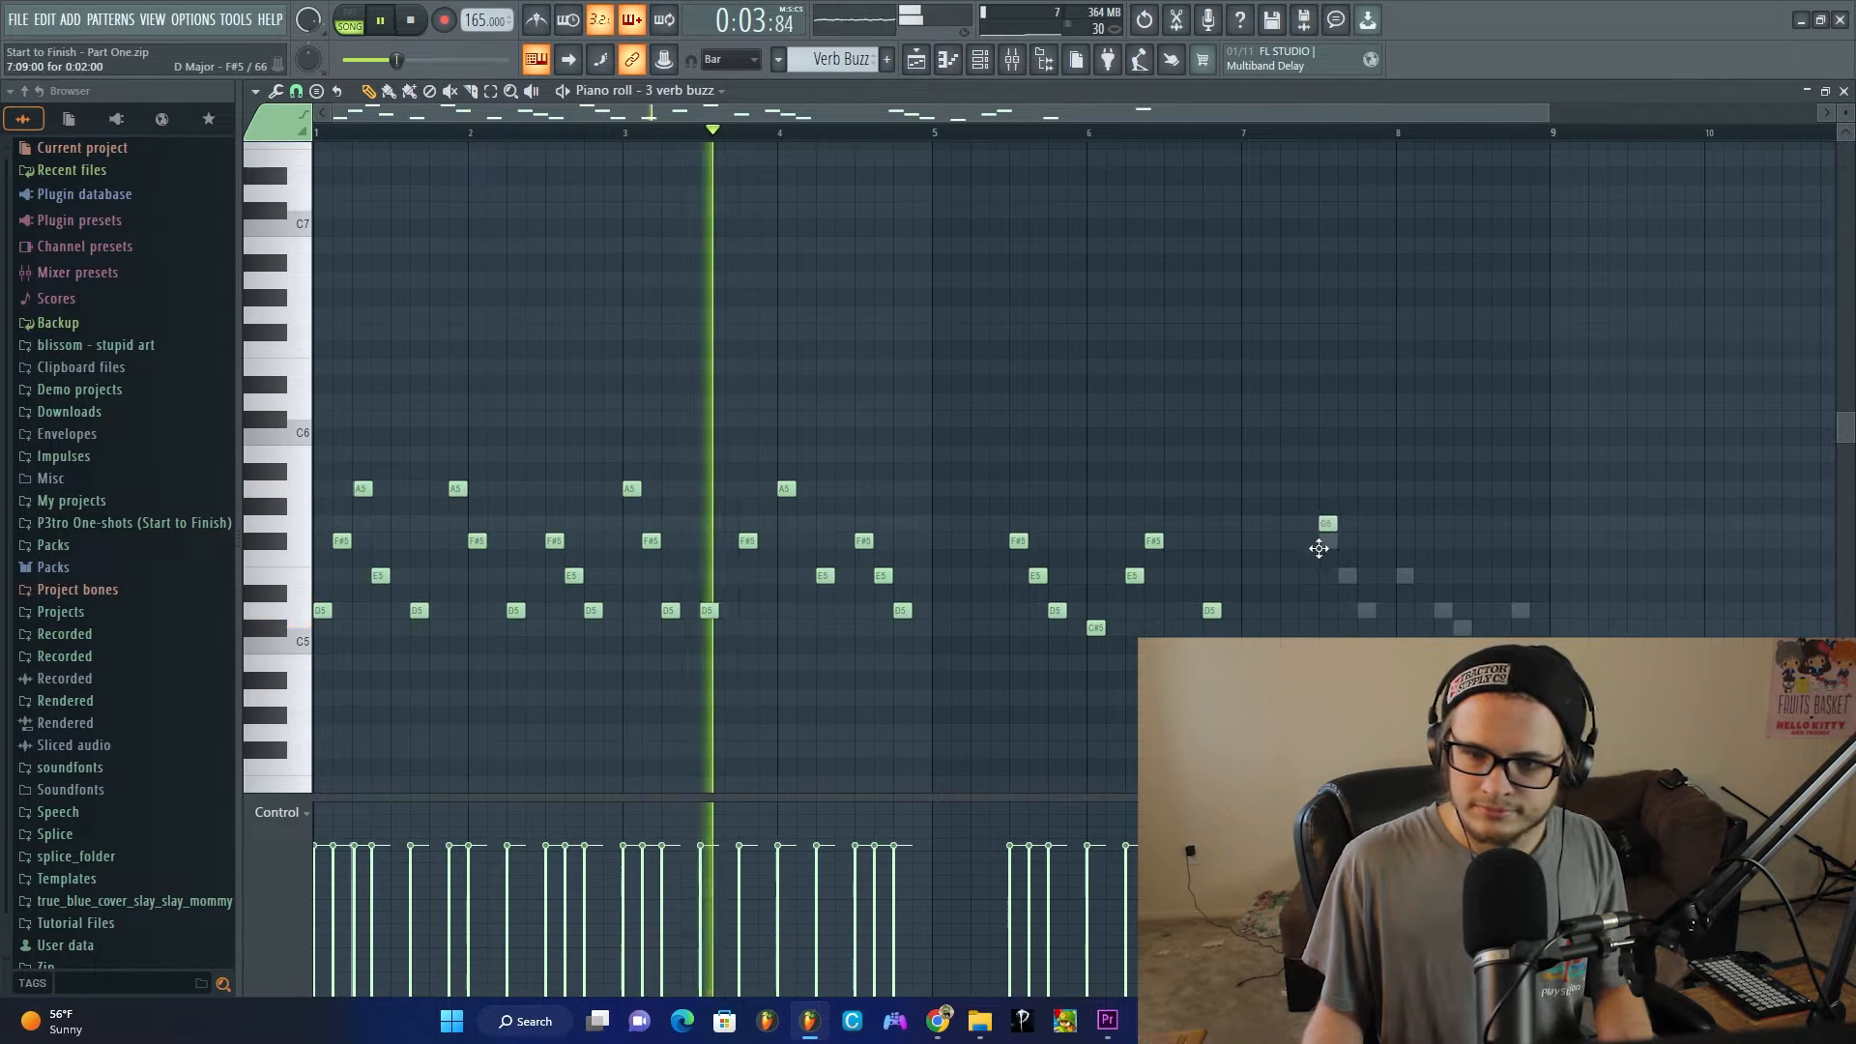
{"action": "left_click_drag", "start_coordinate": [1319, 548], "coordinate": [1334, 560]}
{"action": "left_click", "coordinate": [1343, 577]}
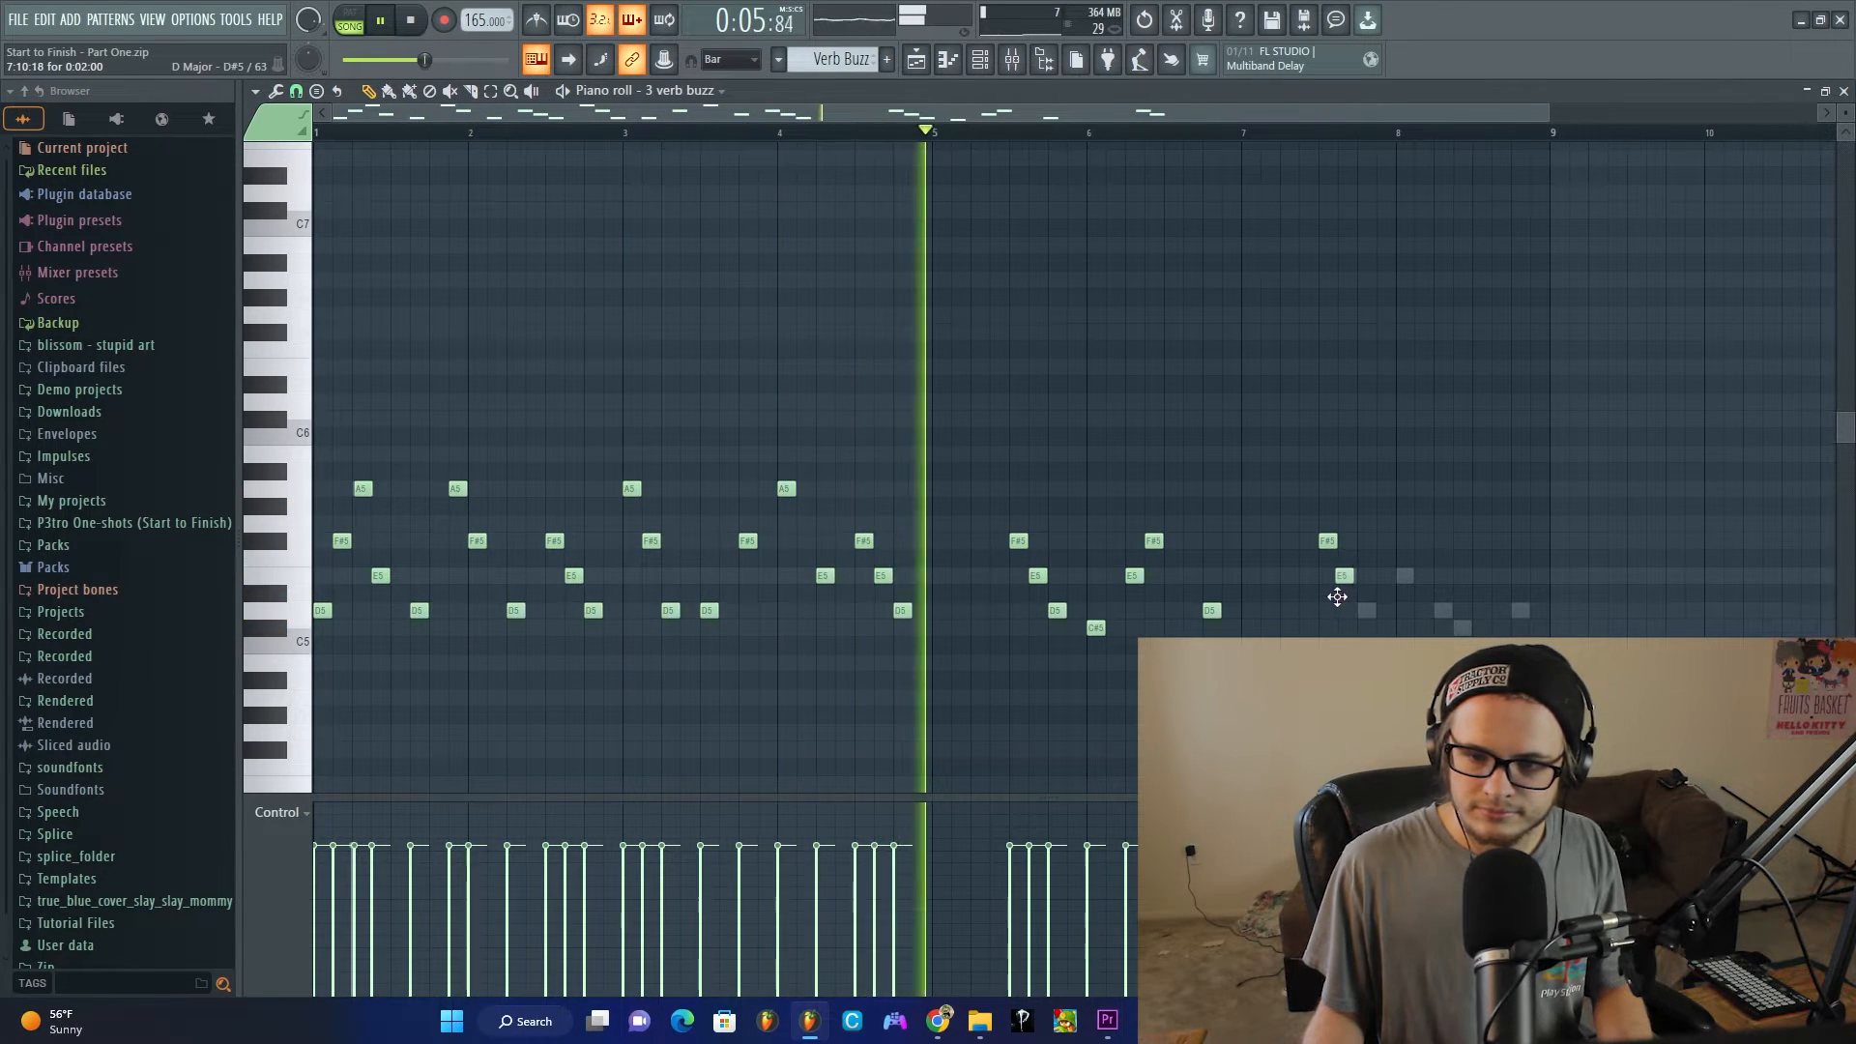
{"action": "left_click", "coordinate": [1366, 610]}
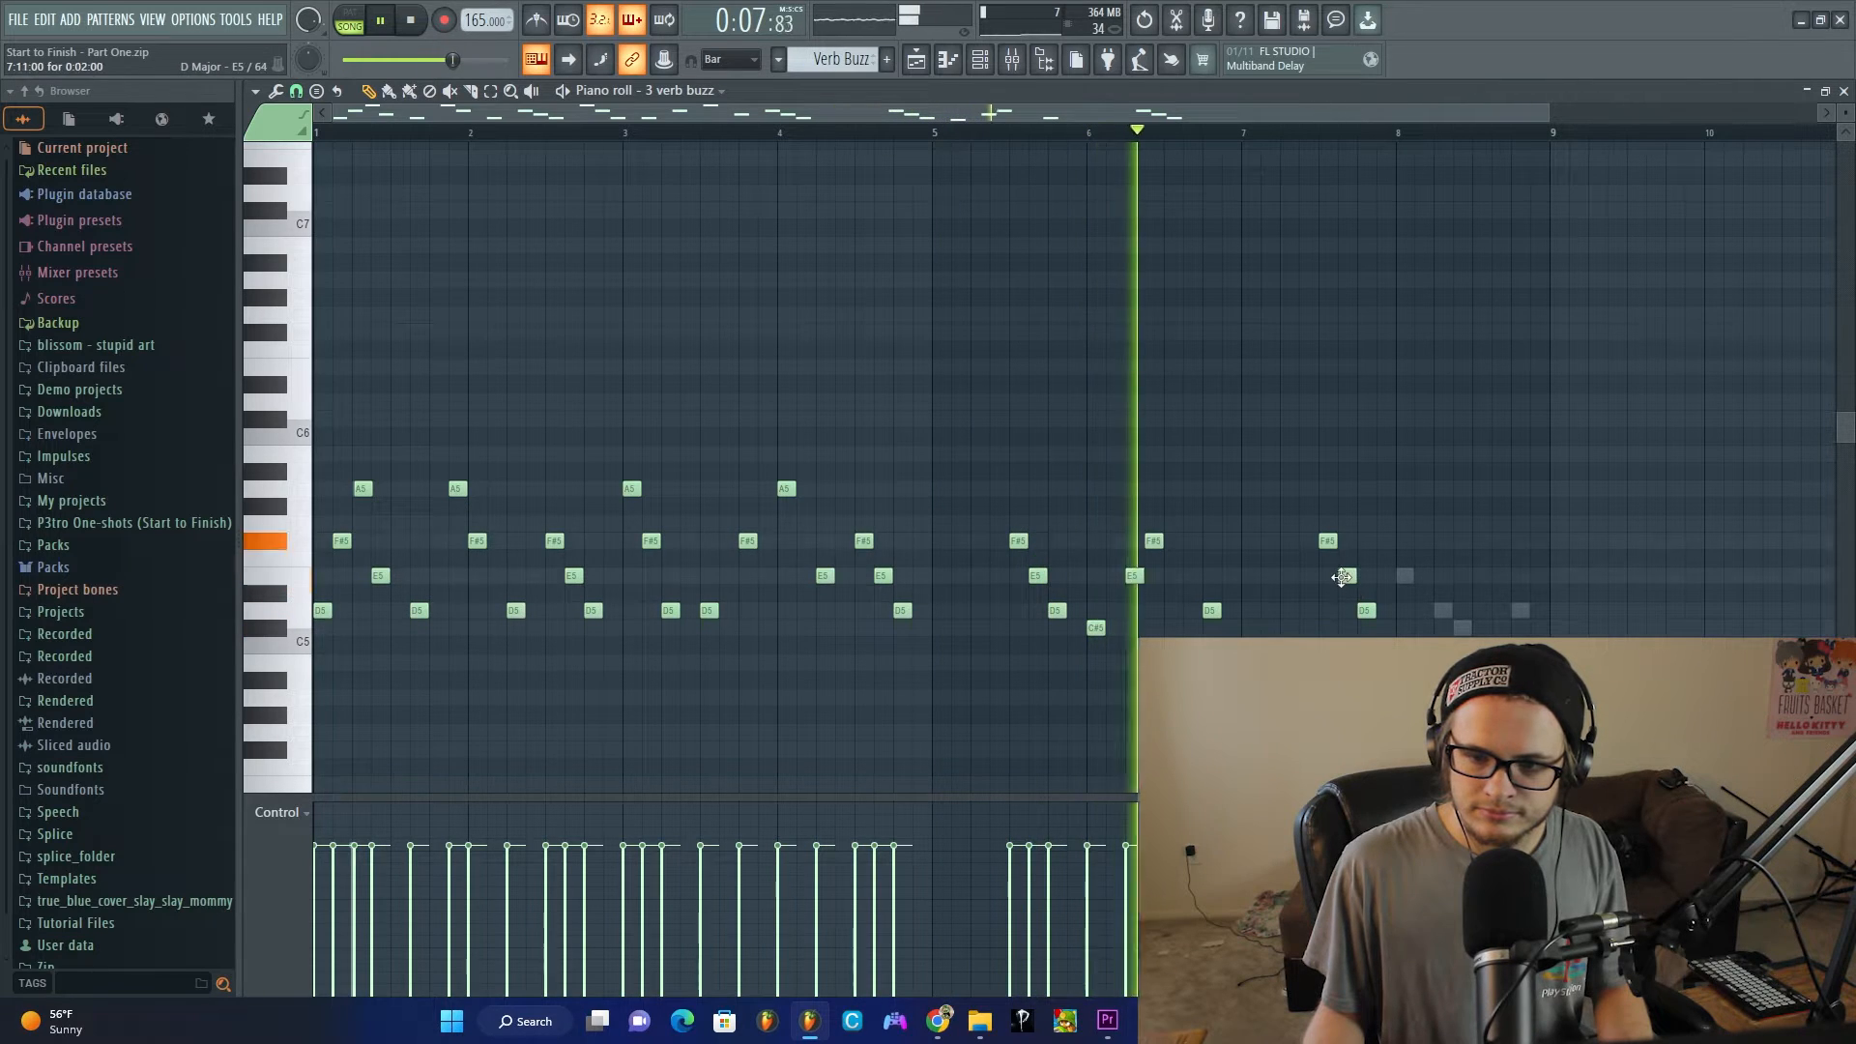
Step: Draw E5, D5, C#5 and D5 in bar 8 of the Verb Buzz pattern to complete it on channel 3
{"action": "left_click", "coordinate": [1405, 575]}
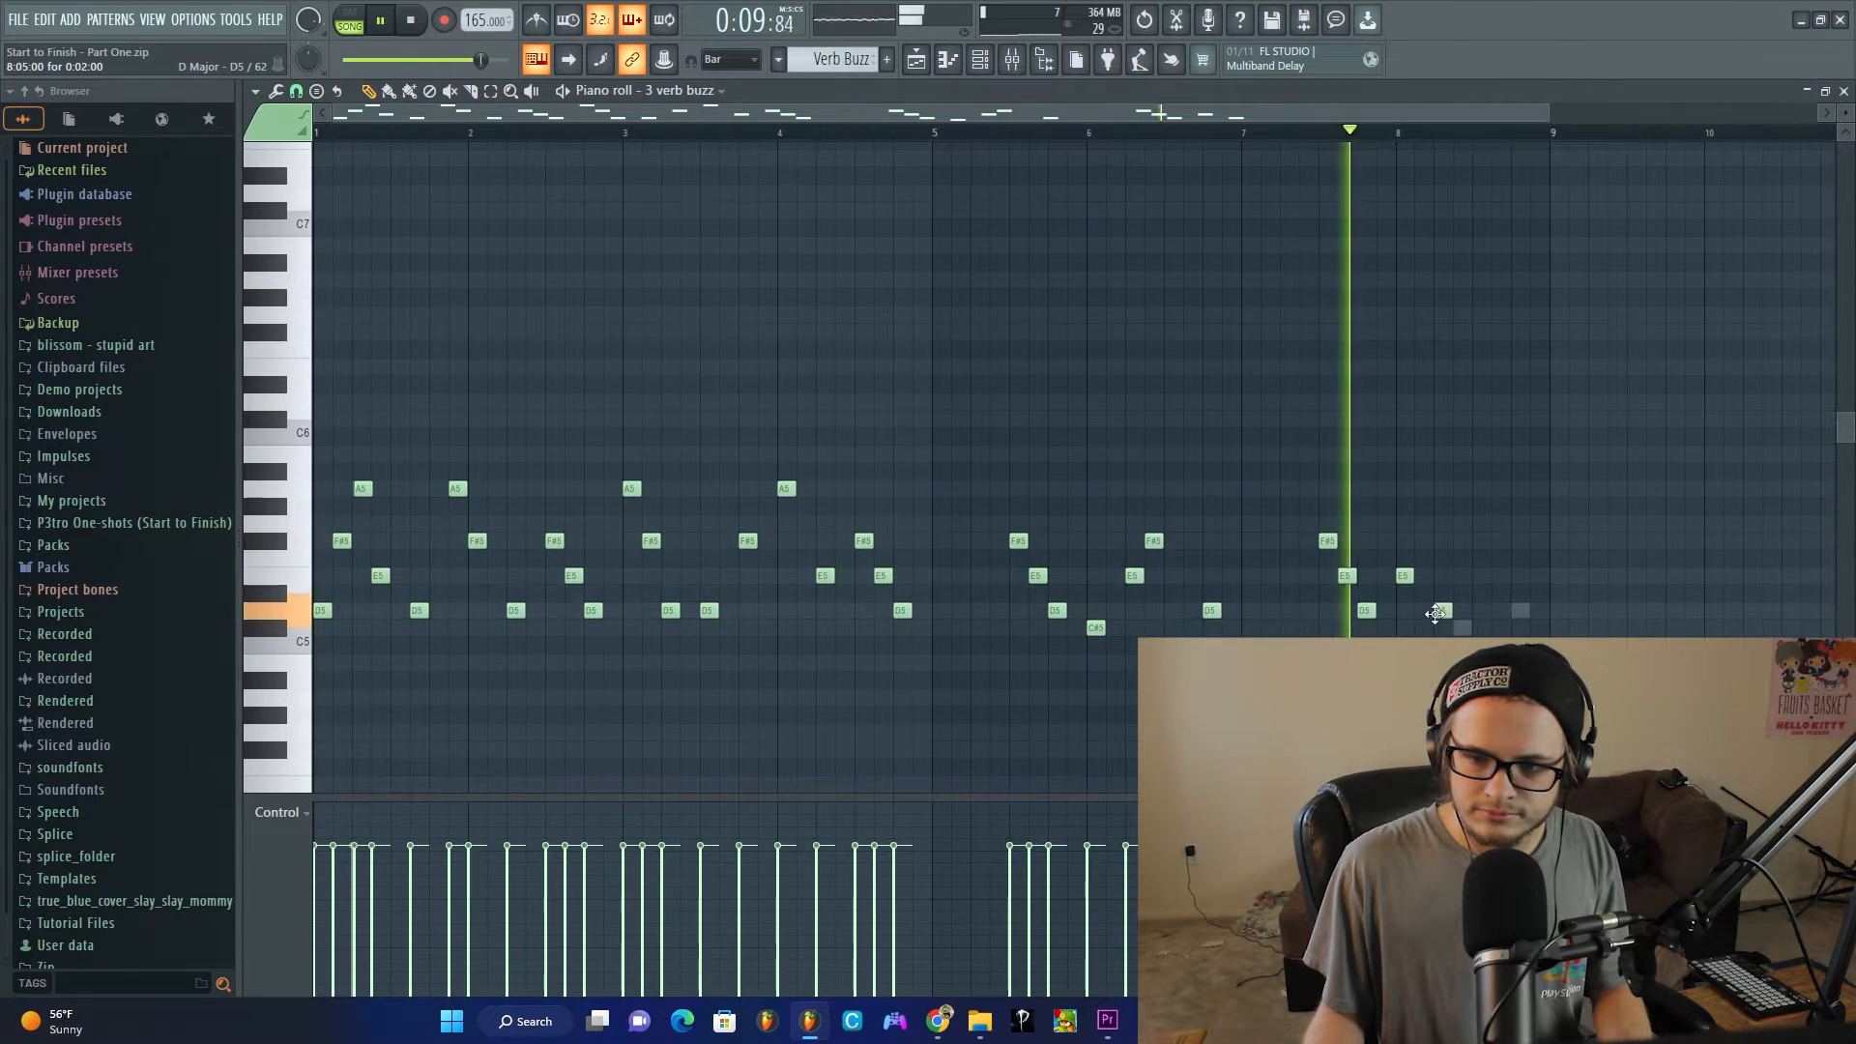
{"action": "left_click", "coordinate": [1440, 610]}
{"action": "left_click", "coordinate": [1465, 627]}
{"action": "left_click", "coordinate": [1520, 610]}
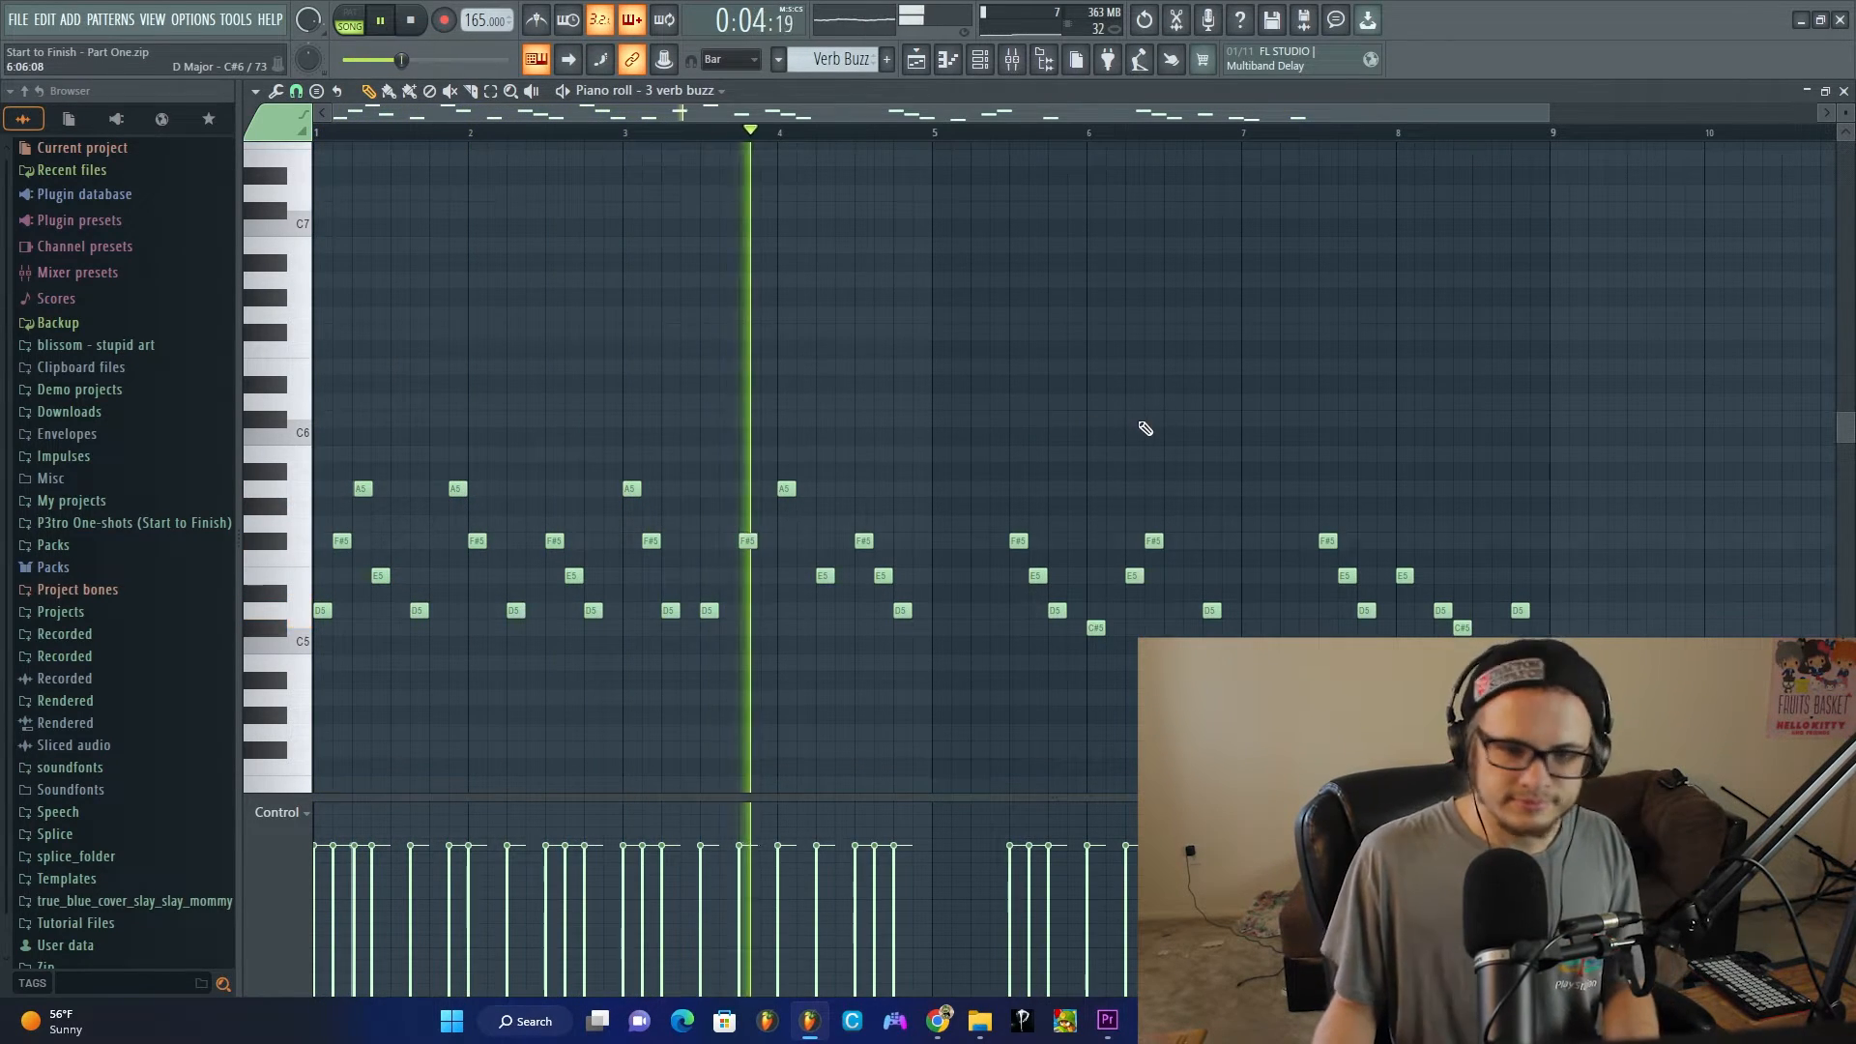
Step: Stop playback, check the Verb Buzz notes in the channel rack and open the mixer
{"action": "key", "text": "space"}
{"action": "key", "text": "F6"}
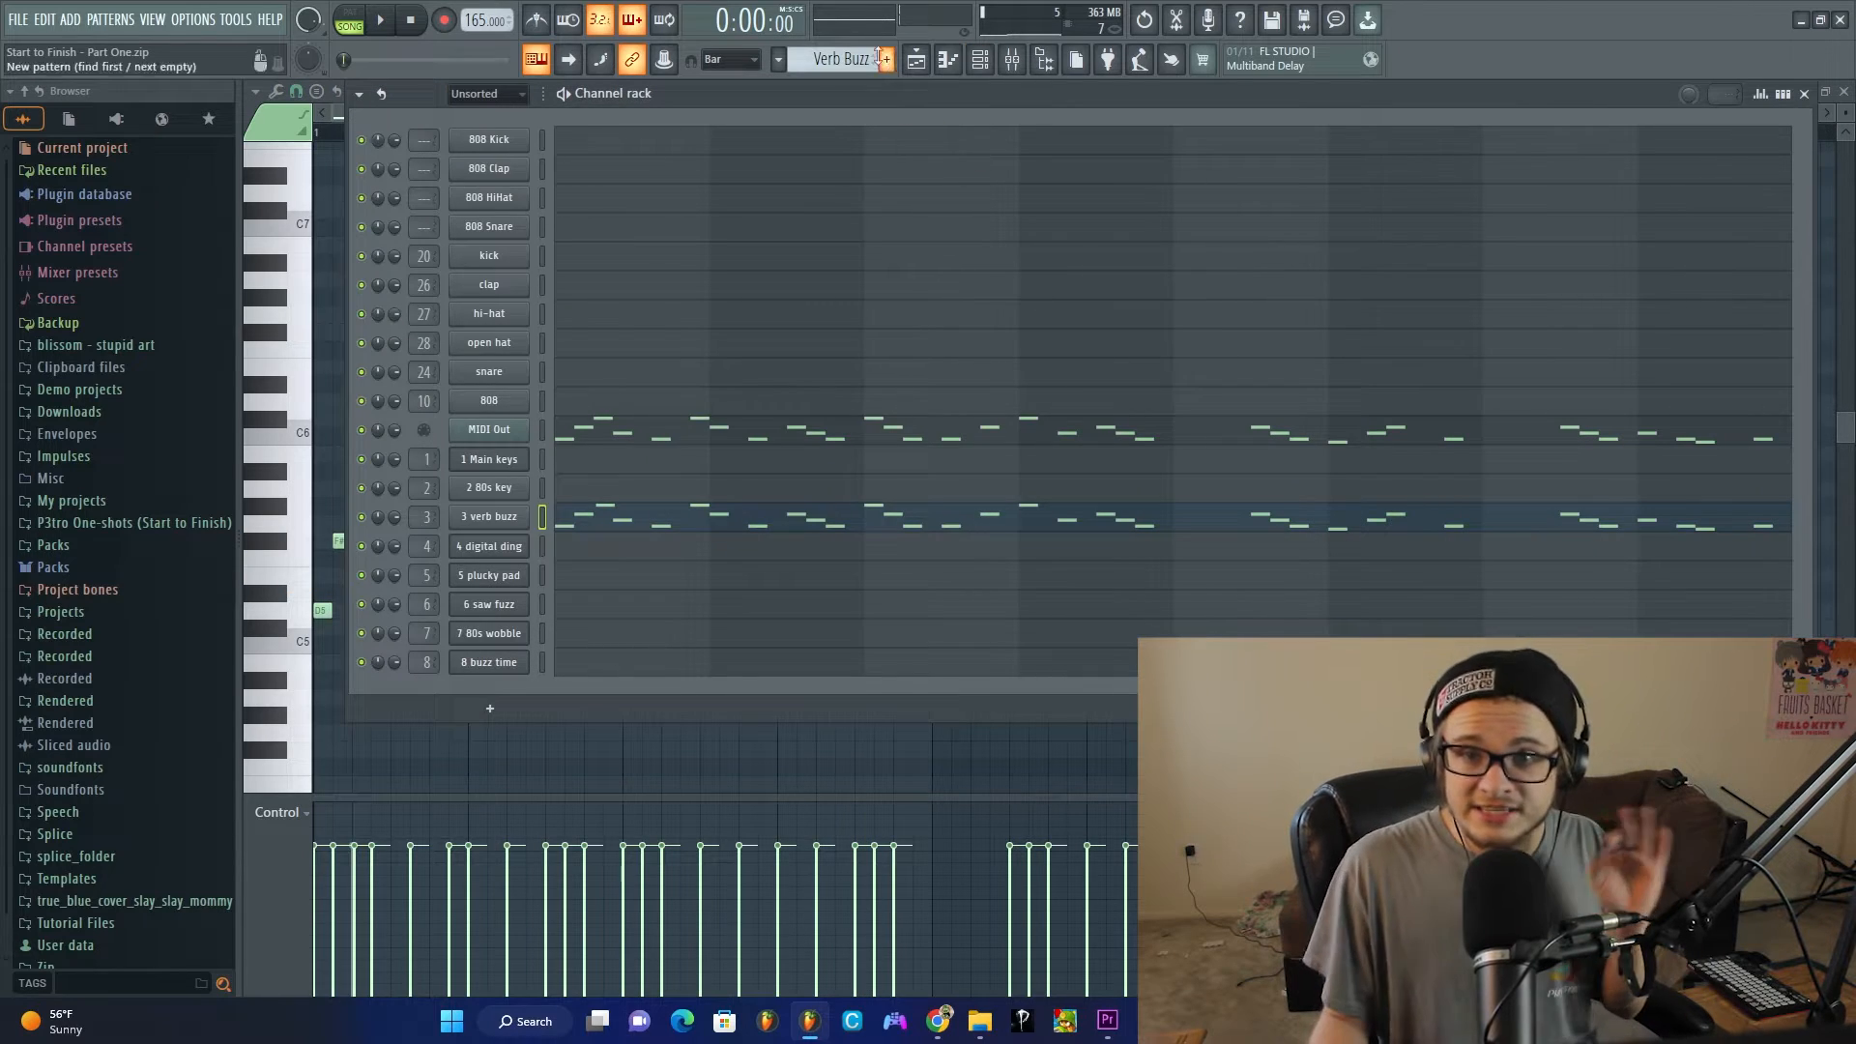
{"action": "left_click", "coordinate": [1013, 60]}
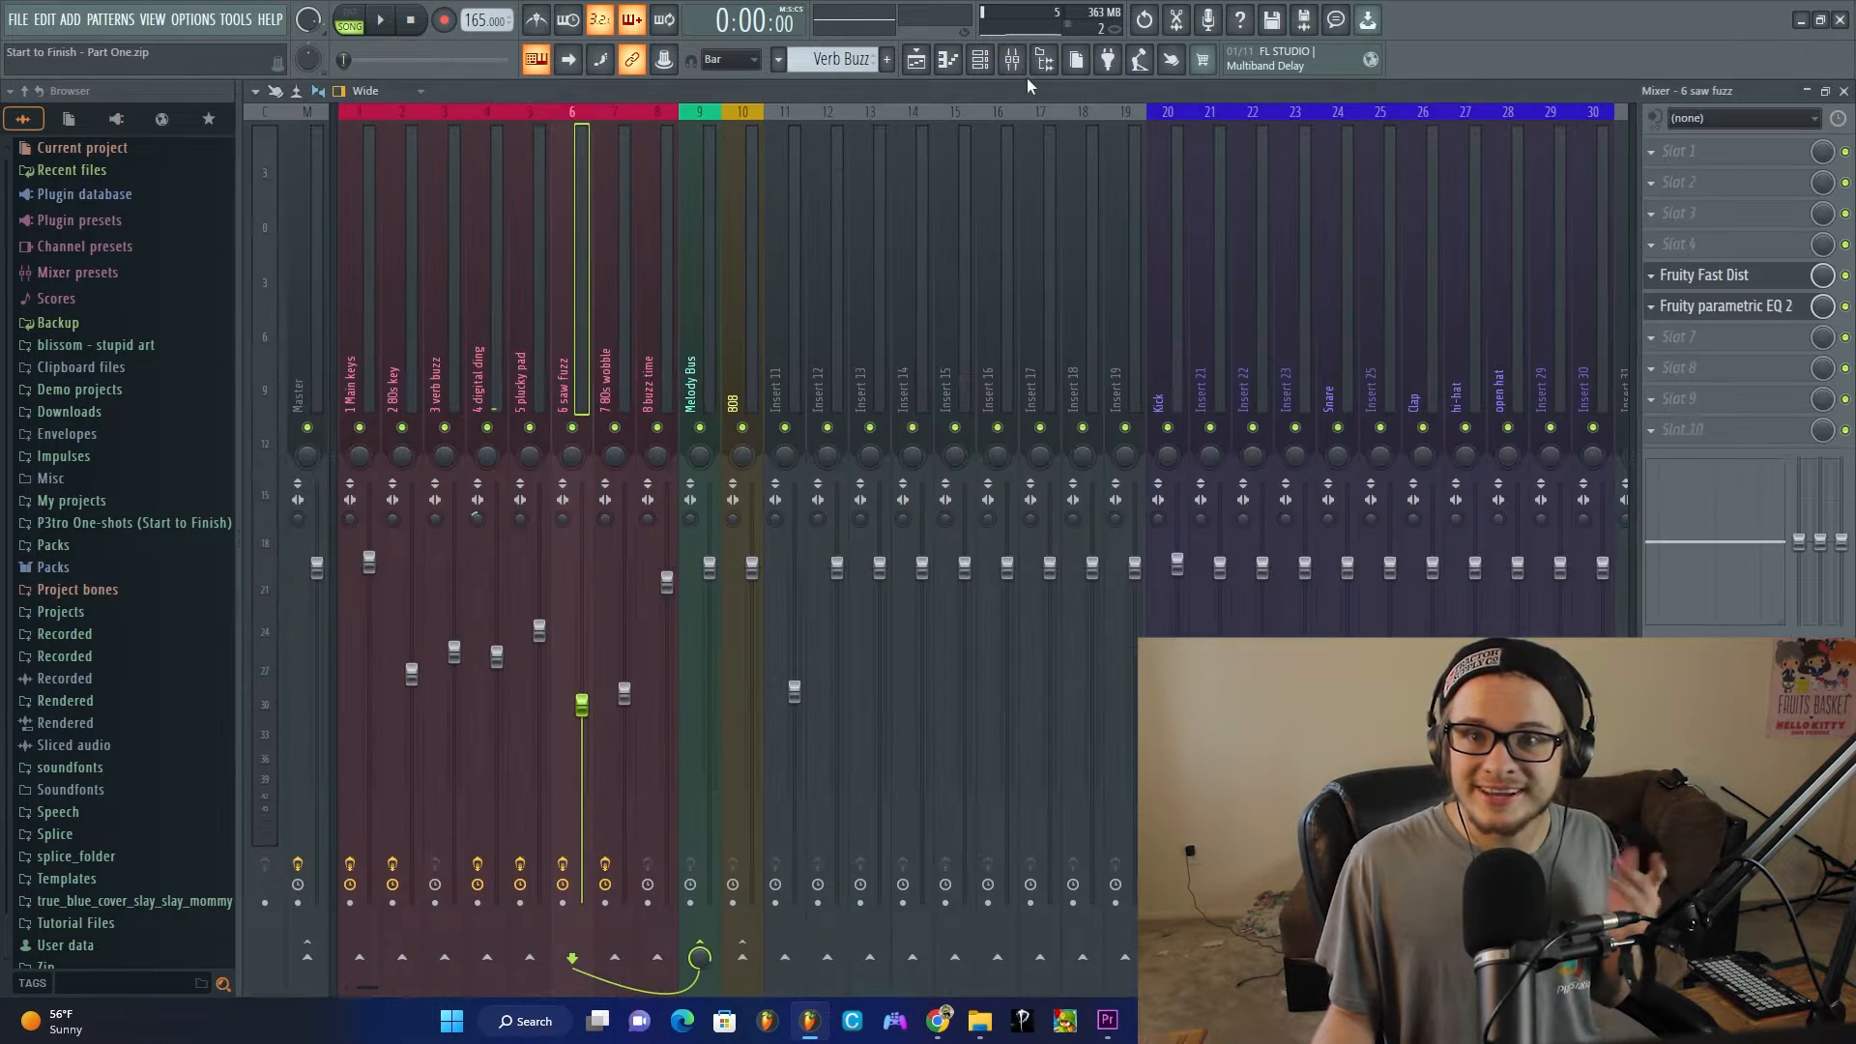
Step: Load the gross beat preset in Gross Beat on the verb buzz mixer track and choose the 1/2 Speed time slot
{"action": "left_click", "coordinate": [451, 340]}
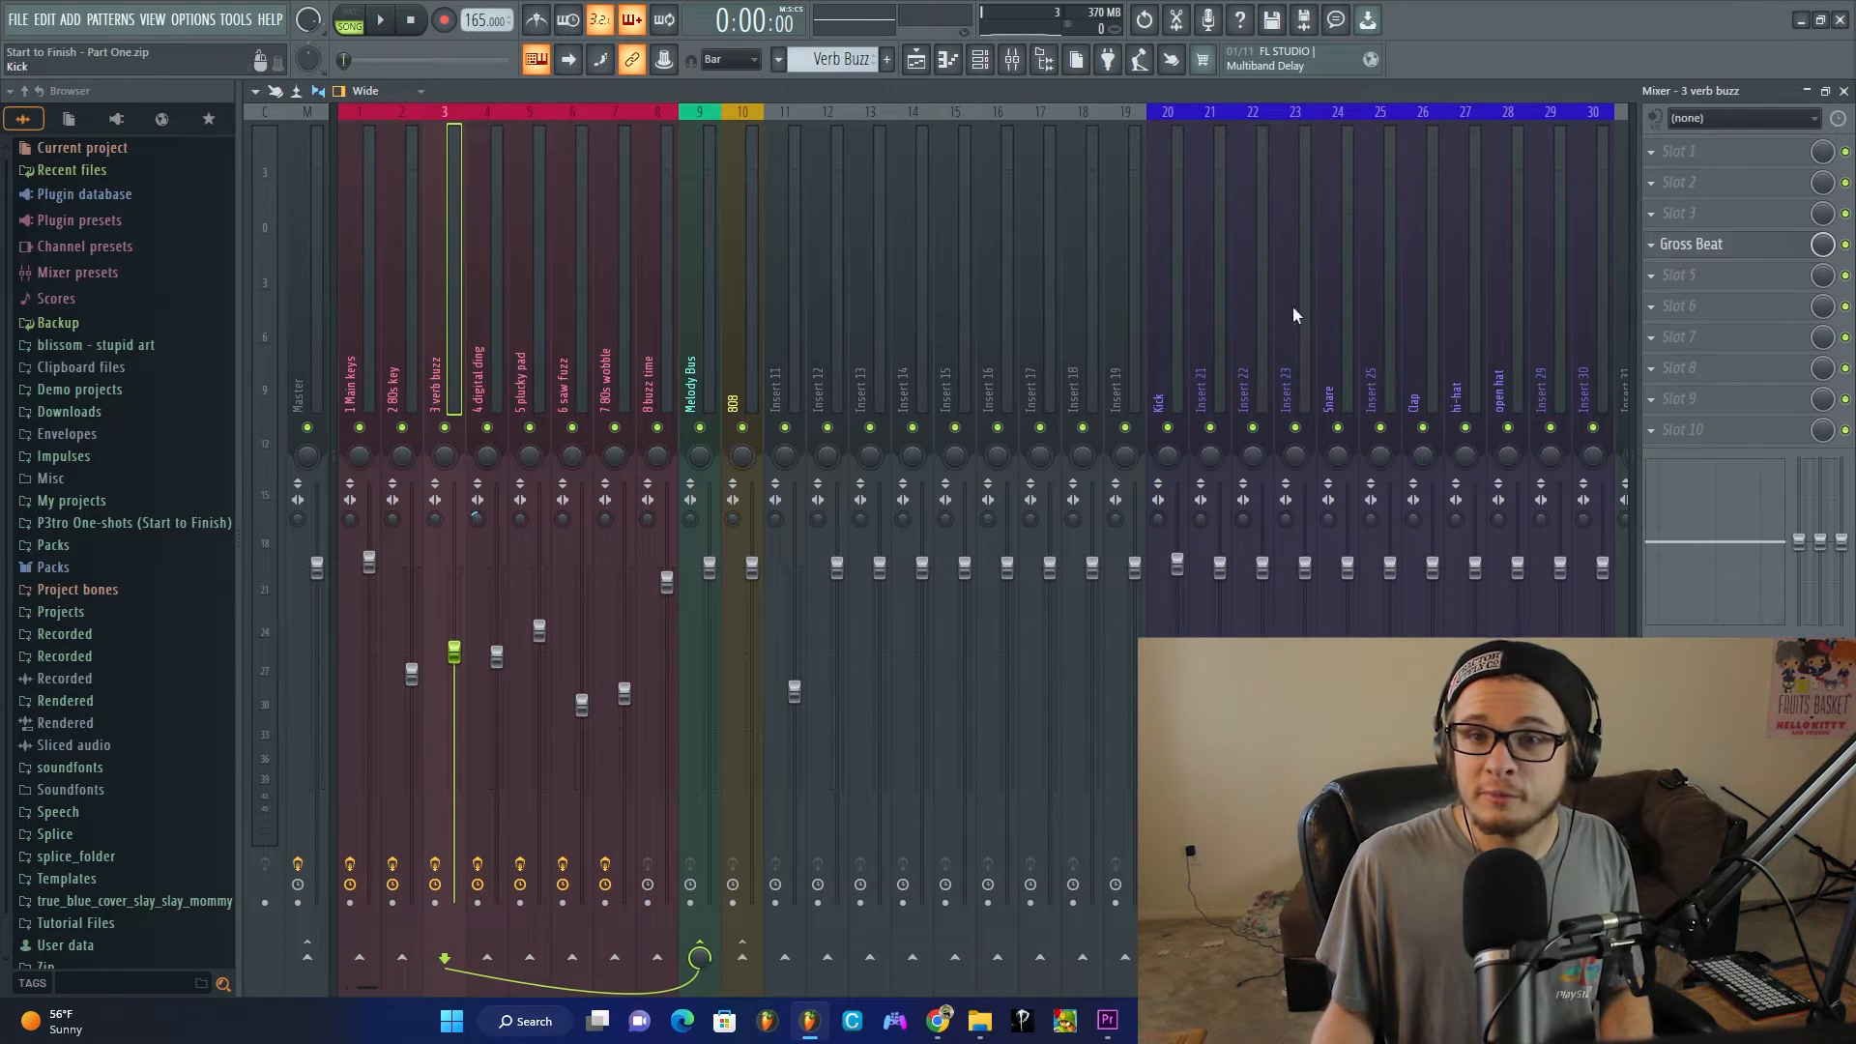
{"action": "left_click", "coordinate": [1747, 246]}
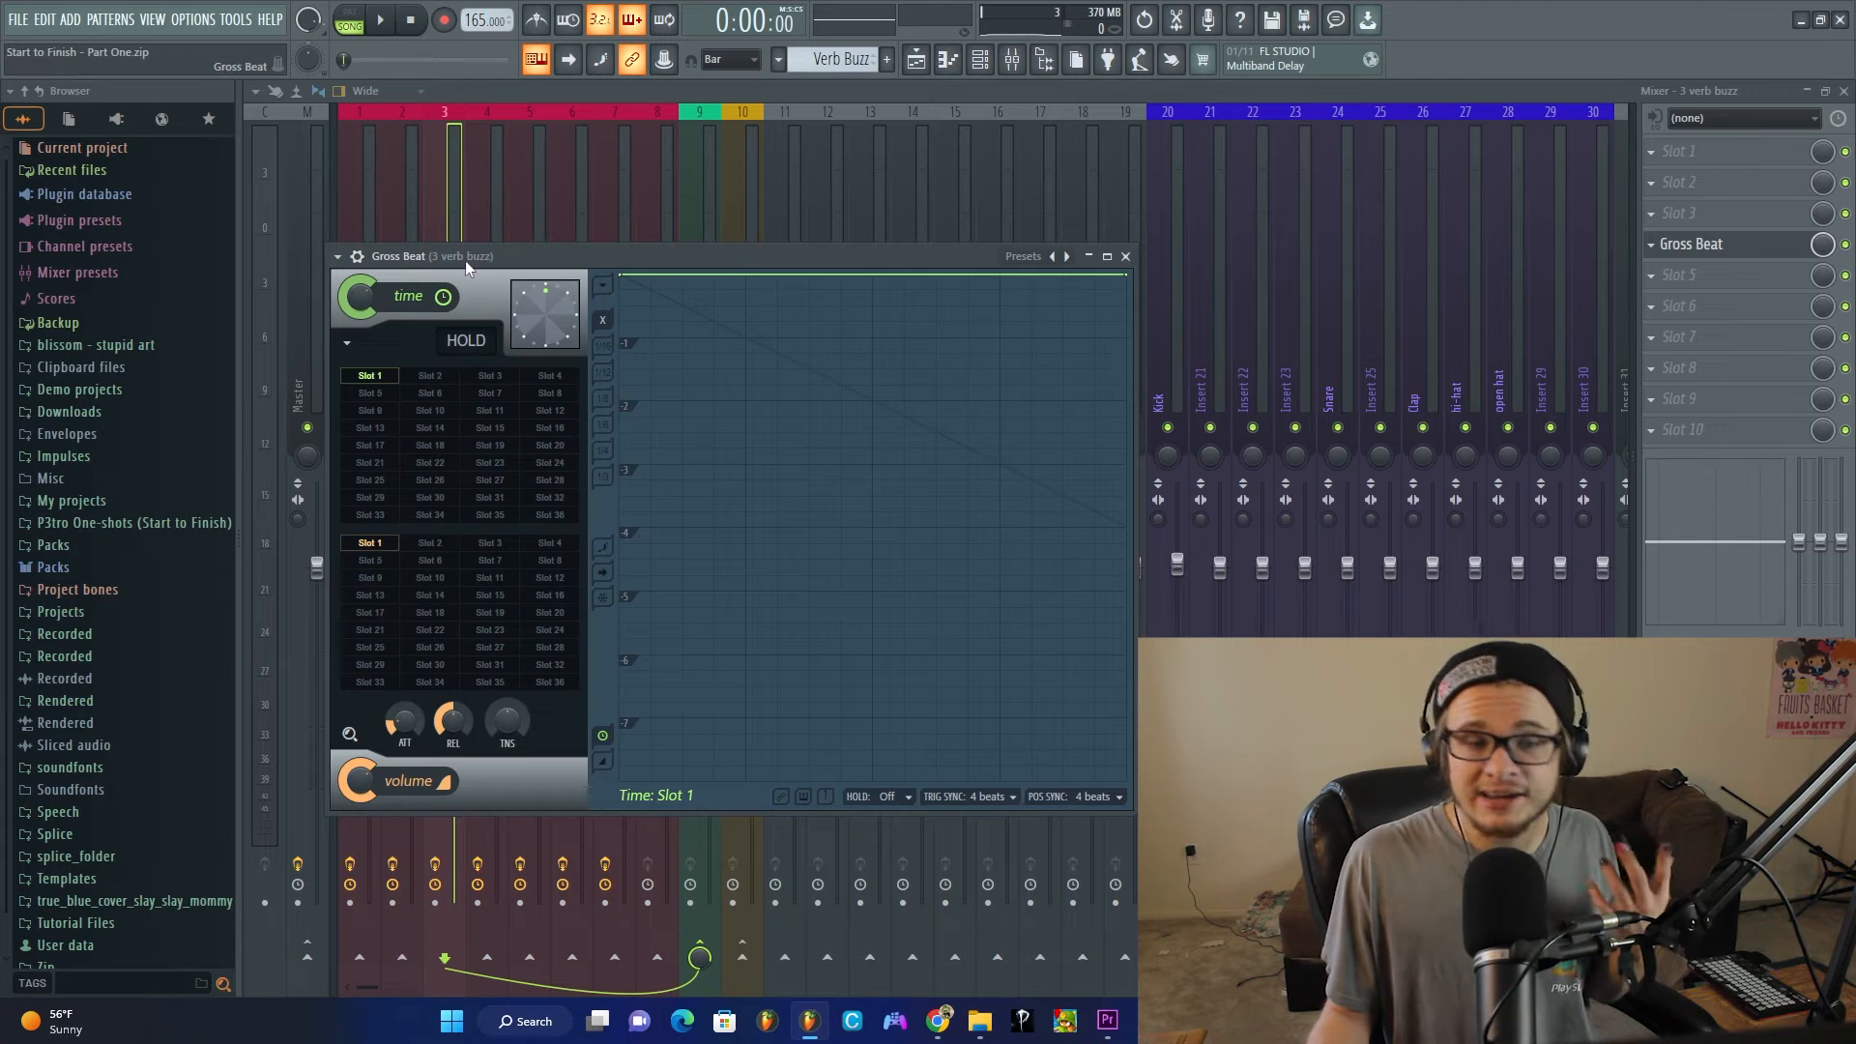
{"action": "left_click", "coordinate": [338, 258]}
{"action": "mouse_move", "coordinate": [546, 330]}
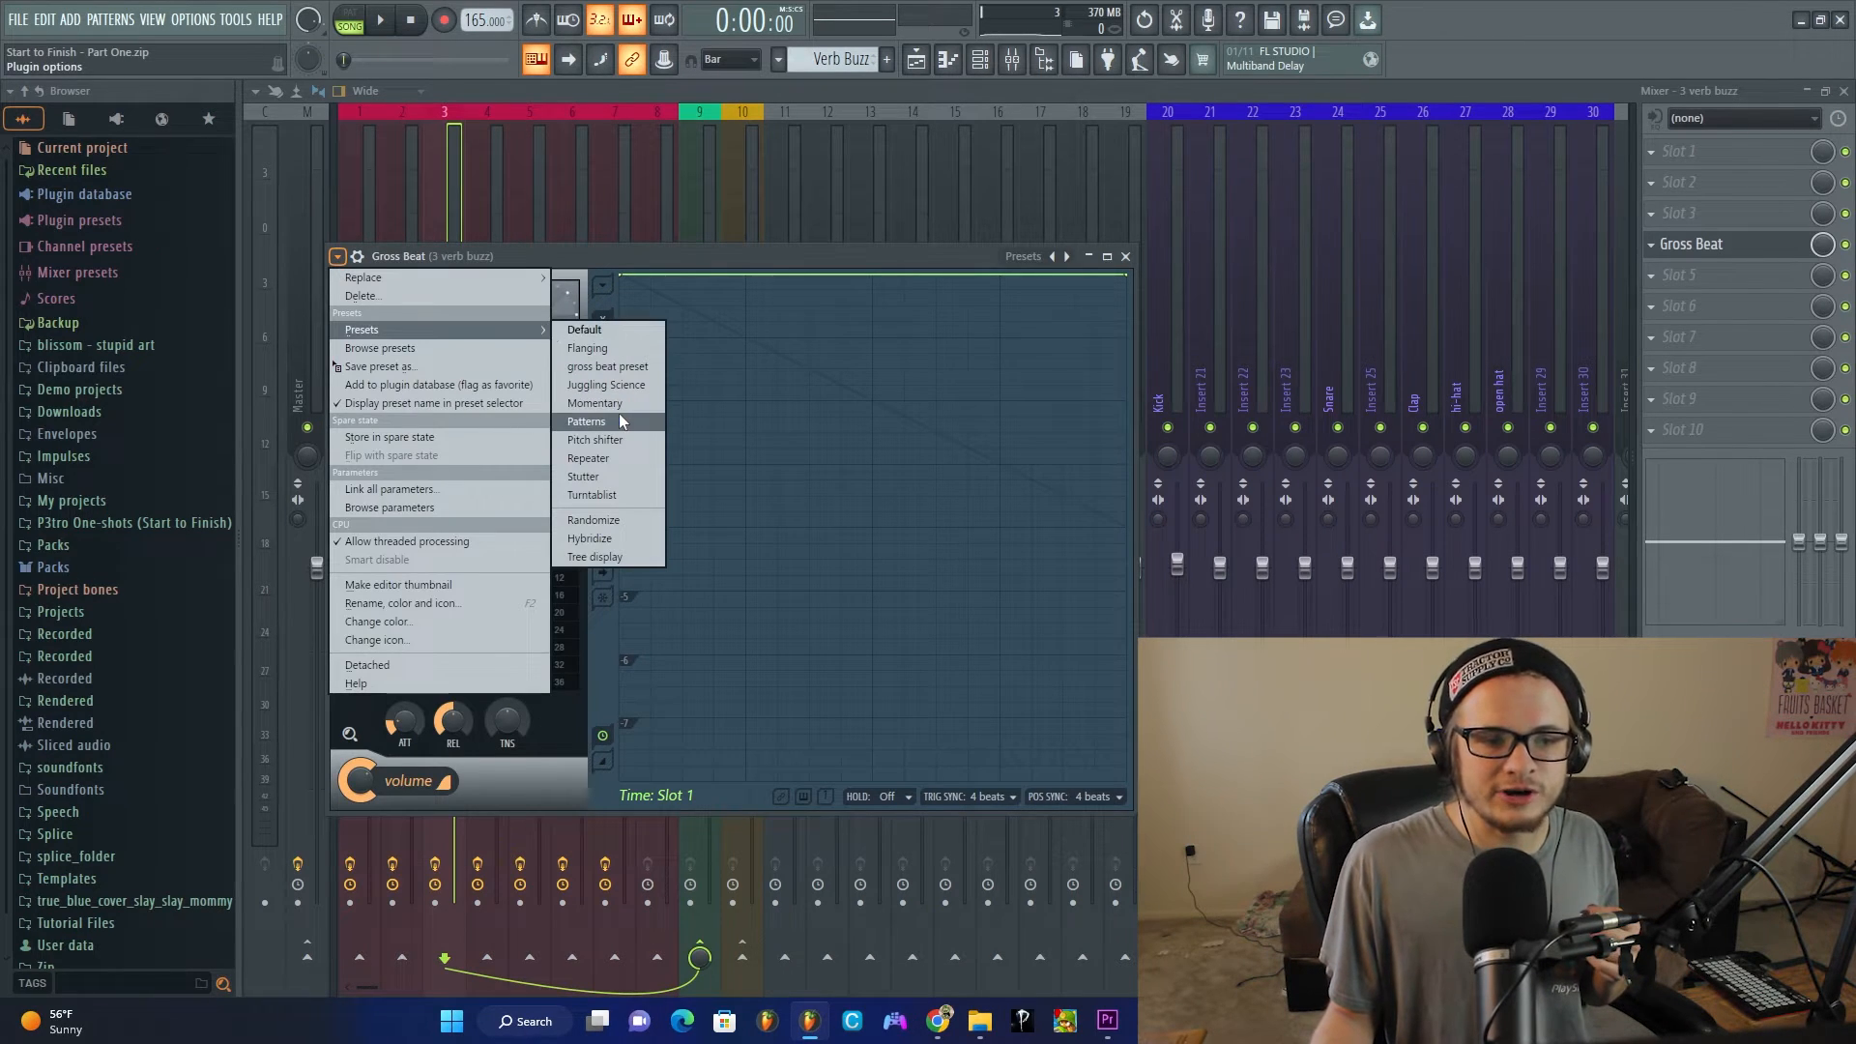
{"action": "left_click", "coordinate": [640, 365]}
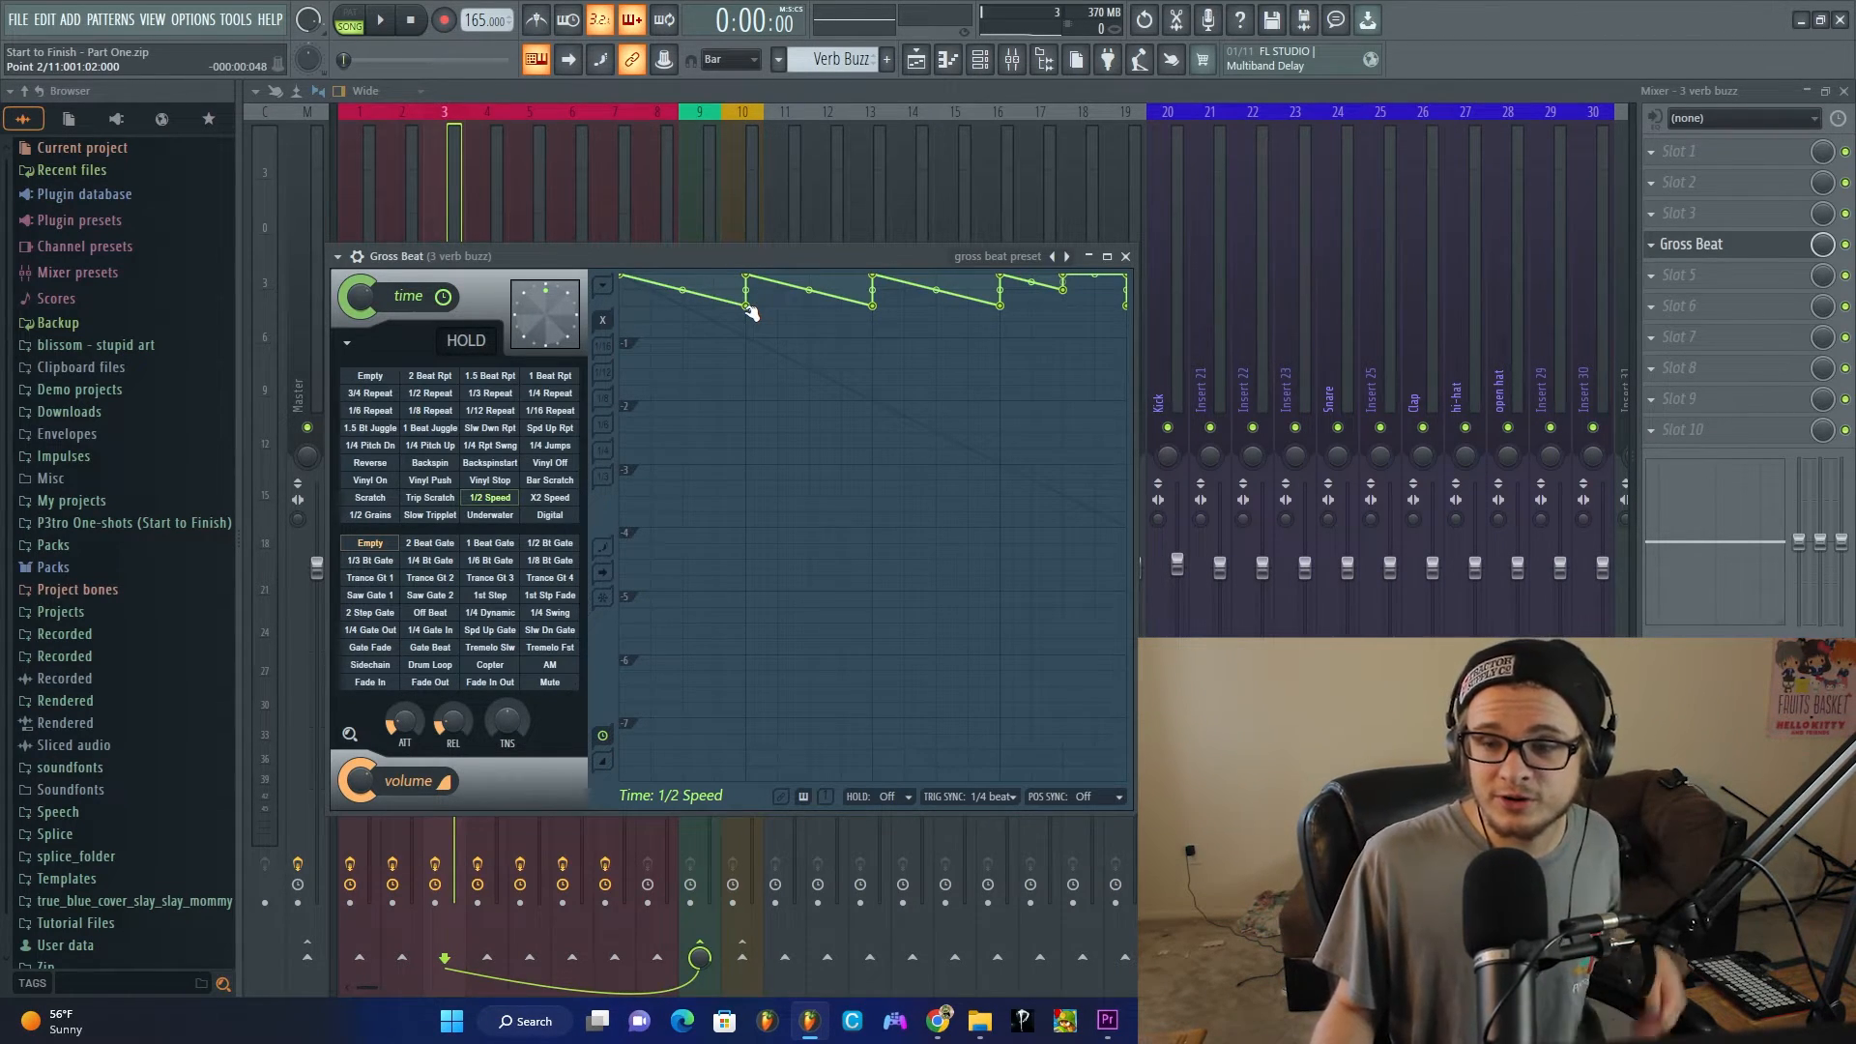
{"action": "left_click", "coordinate": [455, 162]}
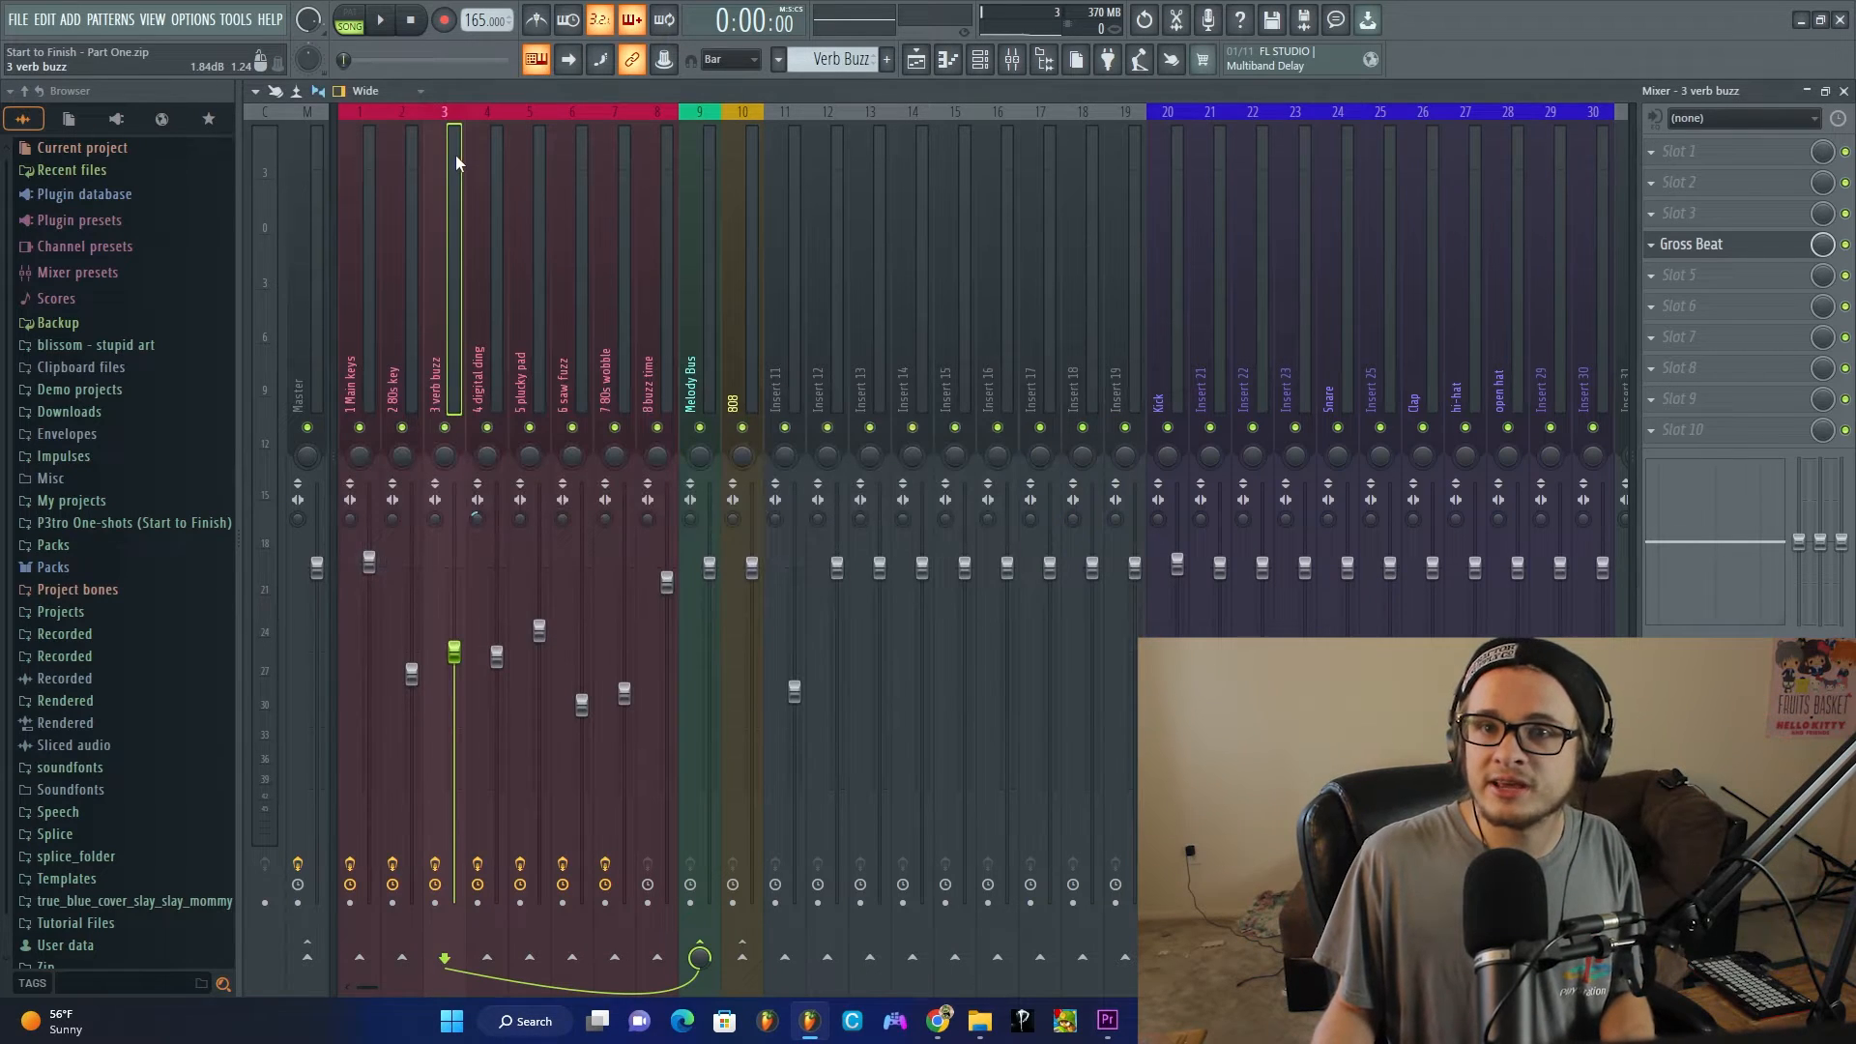
Step: Solo the verb buzz mixer track during playback and check its pattern in the channel rack
{"action": "key", "text": "space"}
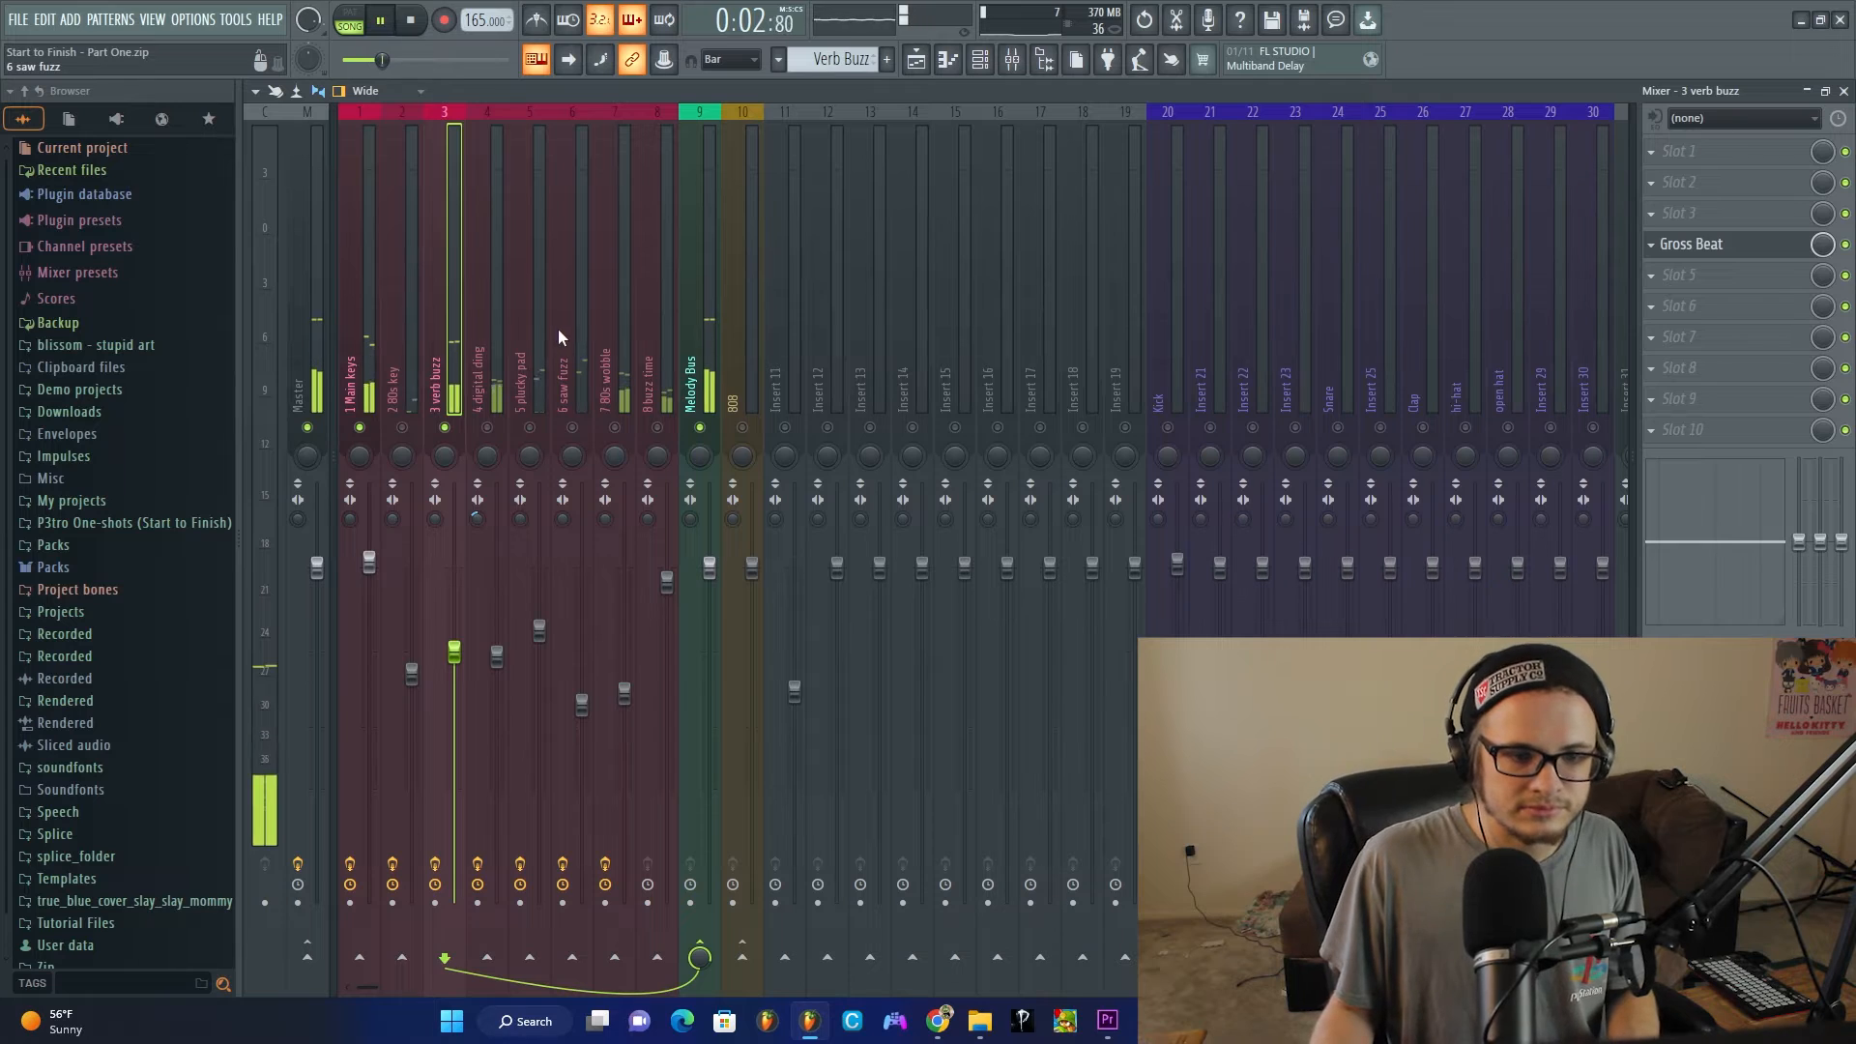
{"action": "right_click", "coordinate": [455, 430]}
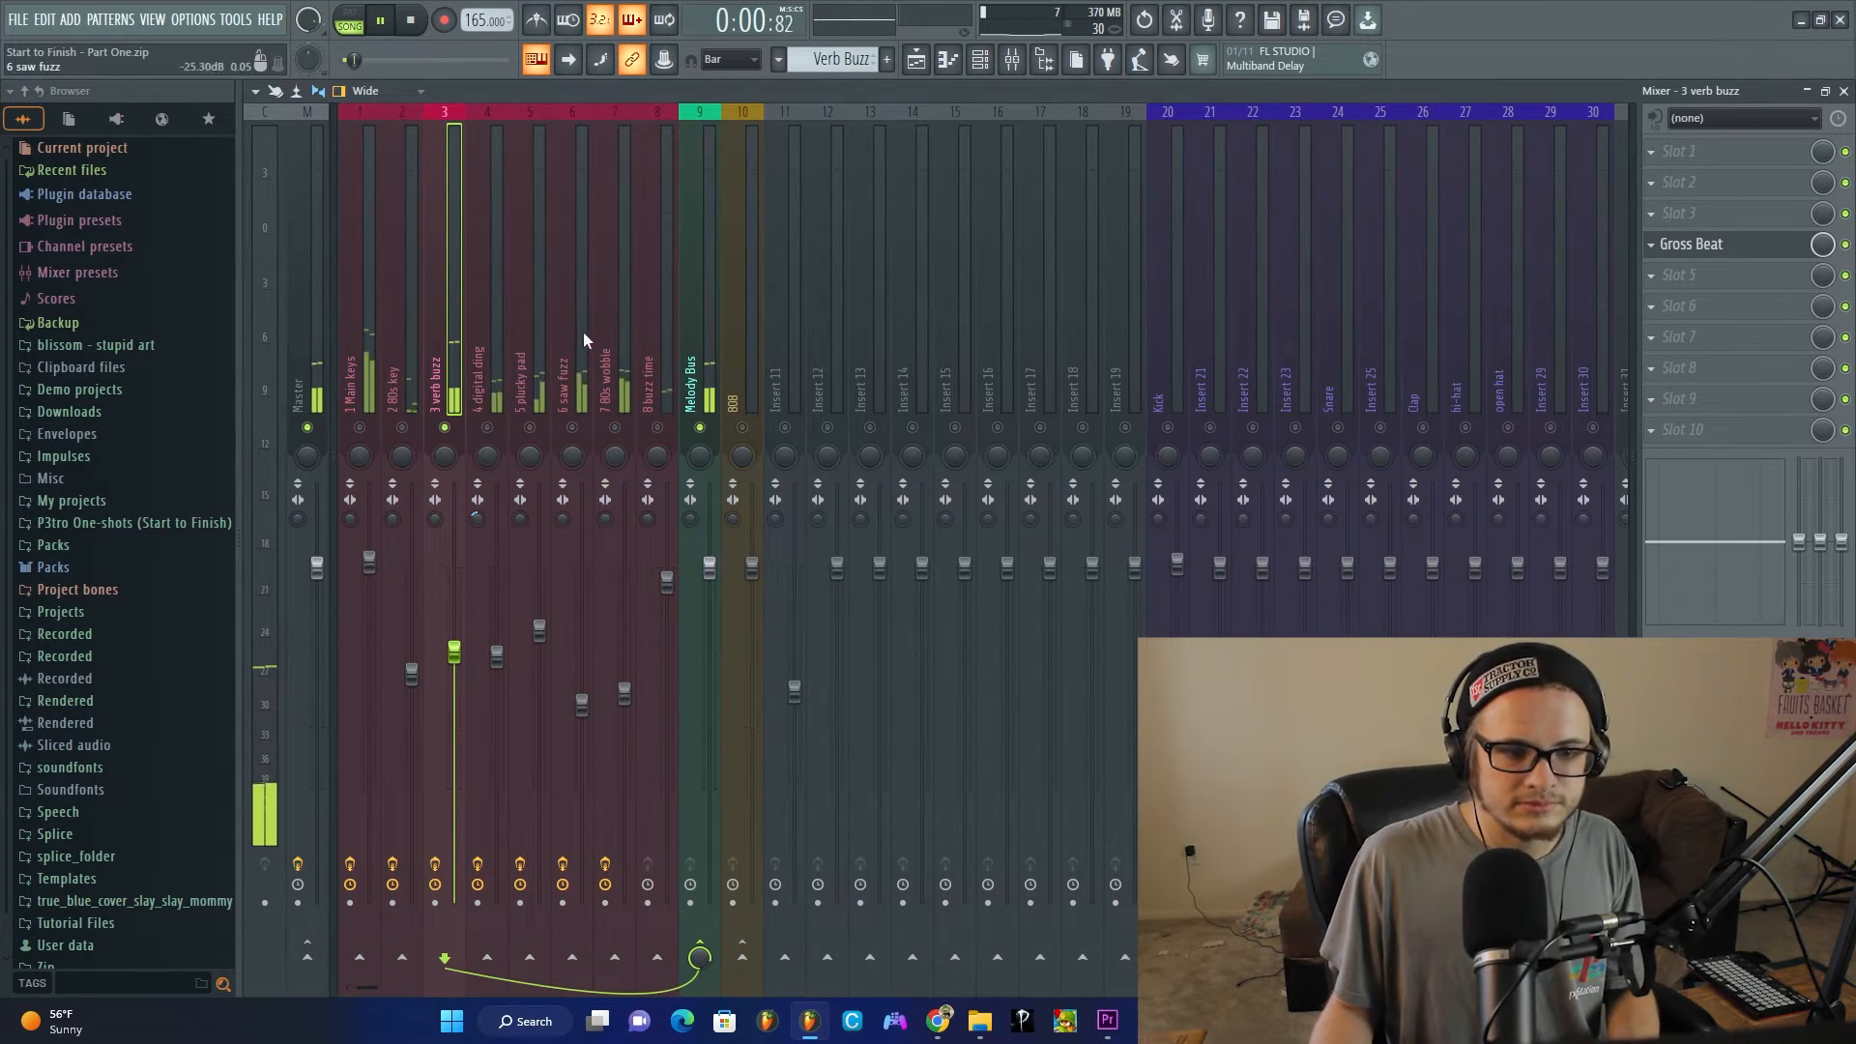
{"action": "left_click", "coordinate": [981, 61]}
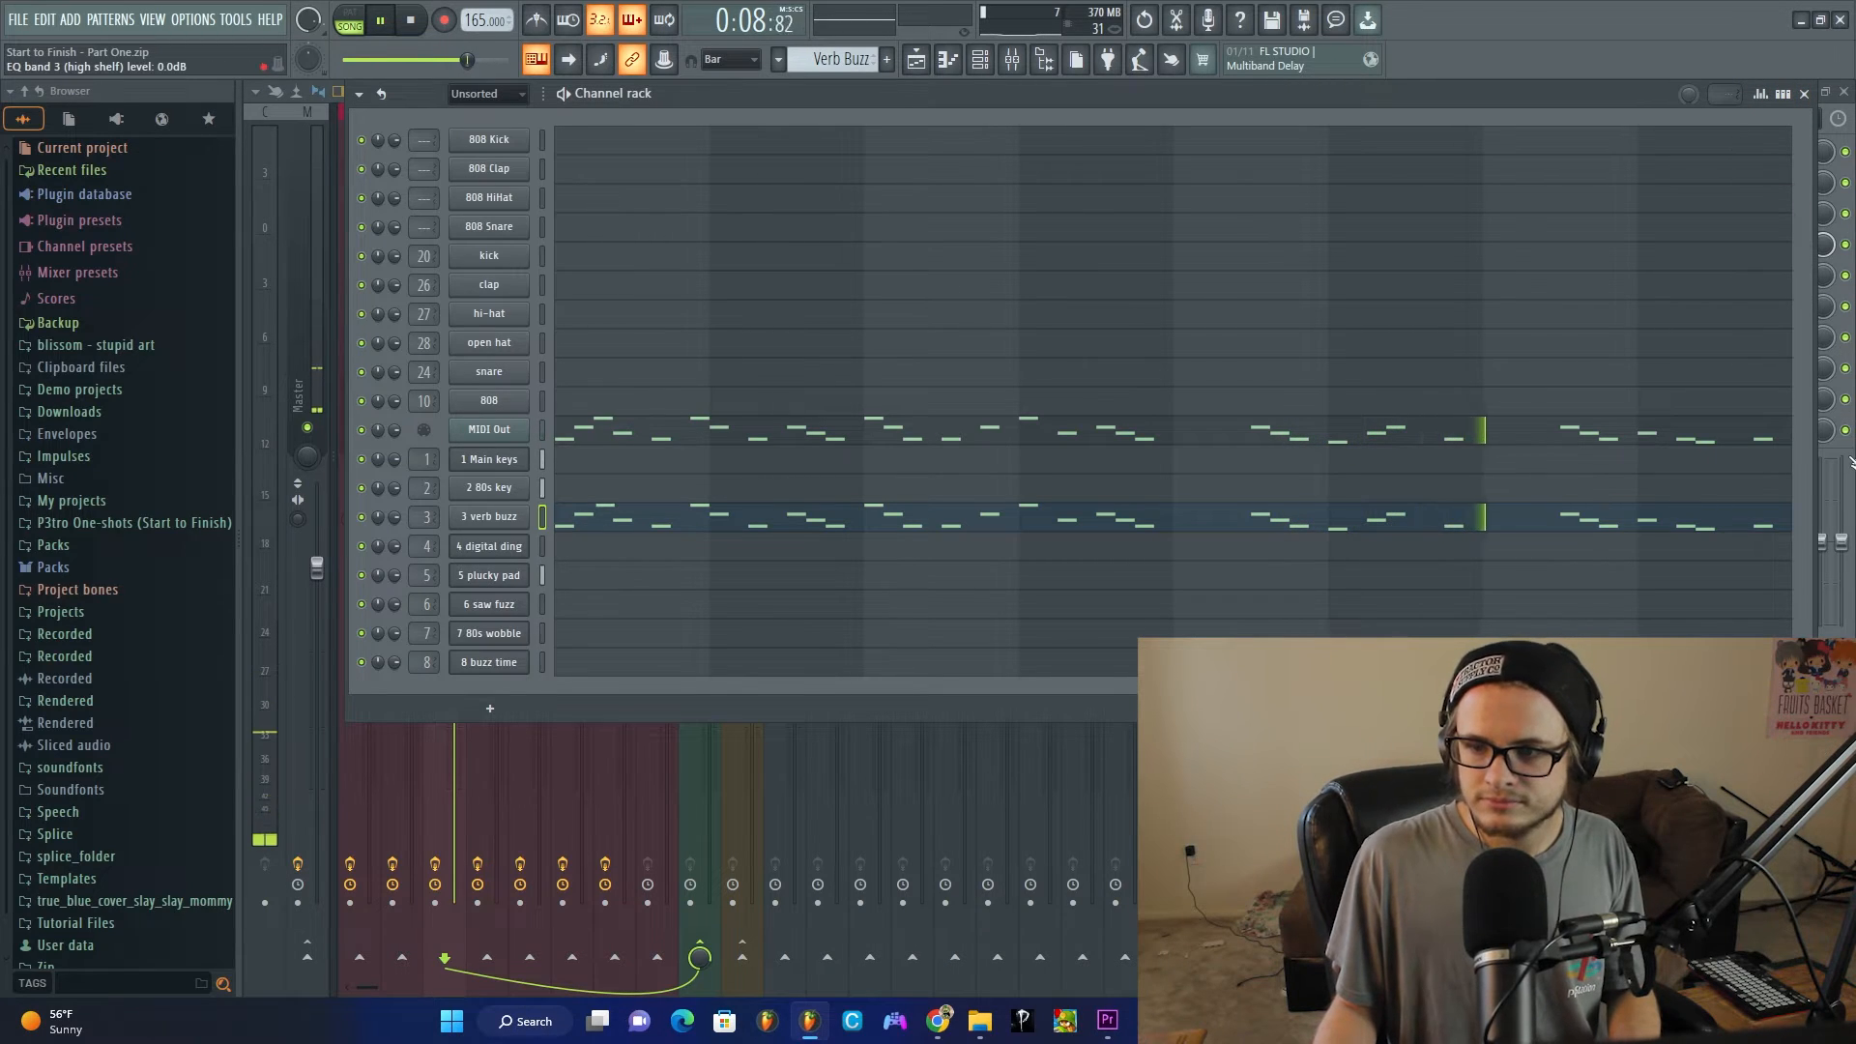
{"action": "key", "text": "F6"}
Step: Insert Fruity Blood Overdrive in slot 7 of verb buzz with the pre-amp at 0.3812, and lower the track's fader
{"action": "left_click", "coordinate": [1724, 336]}
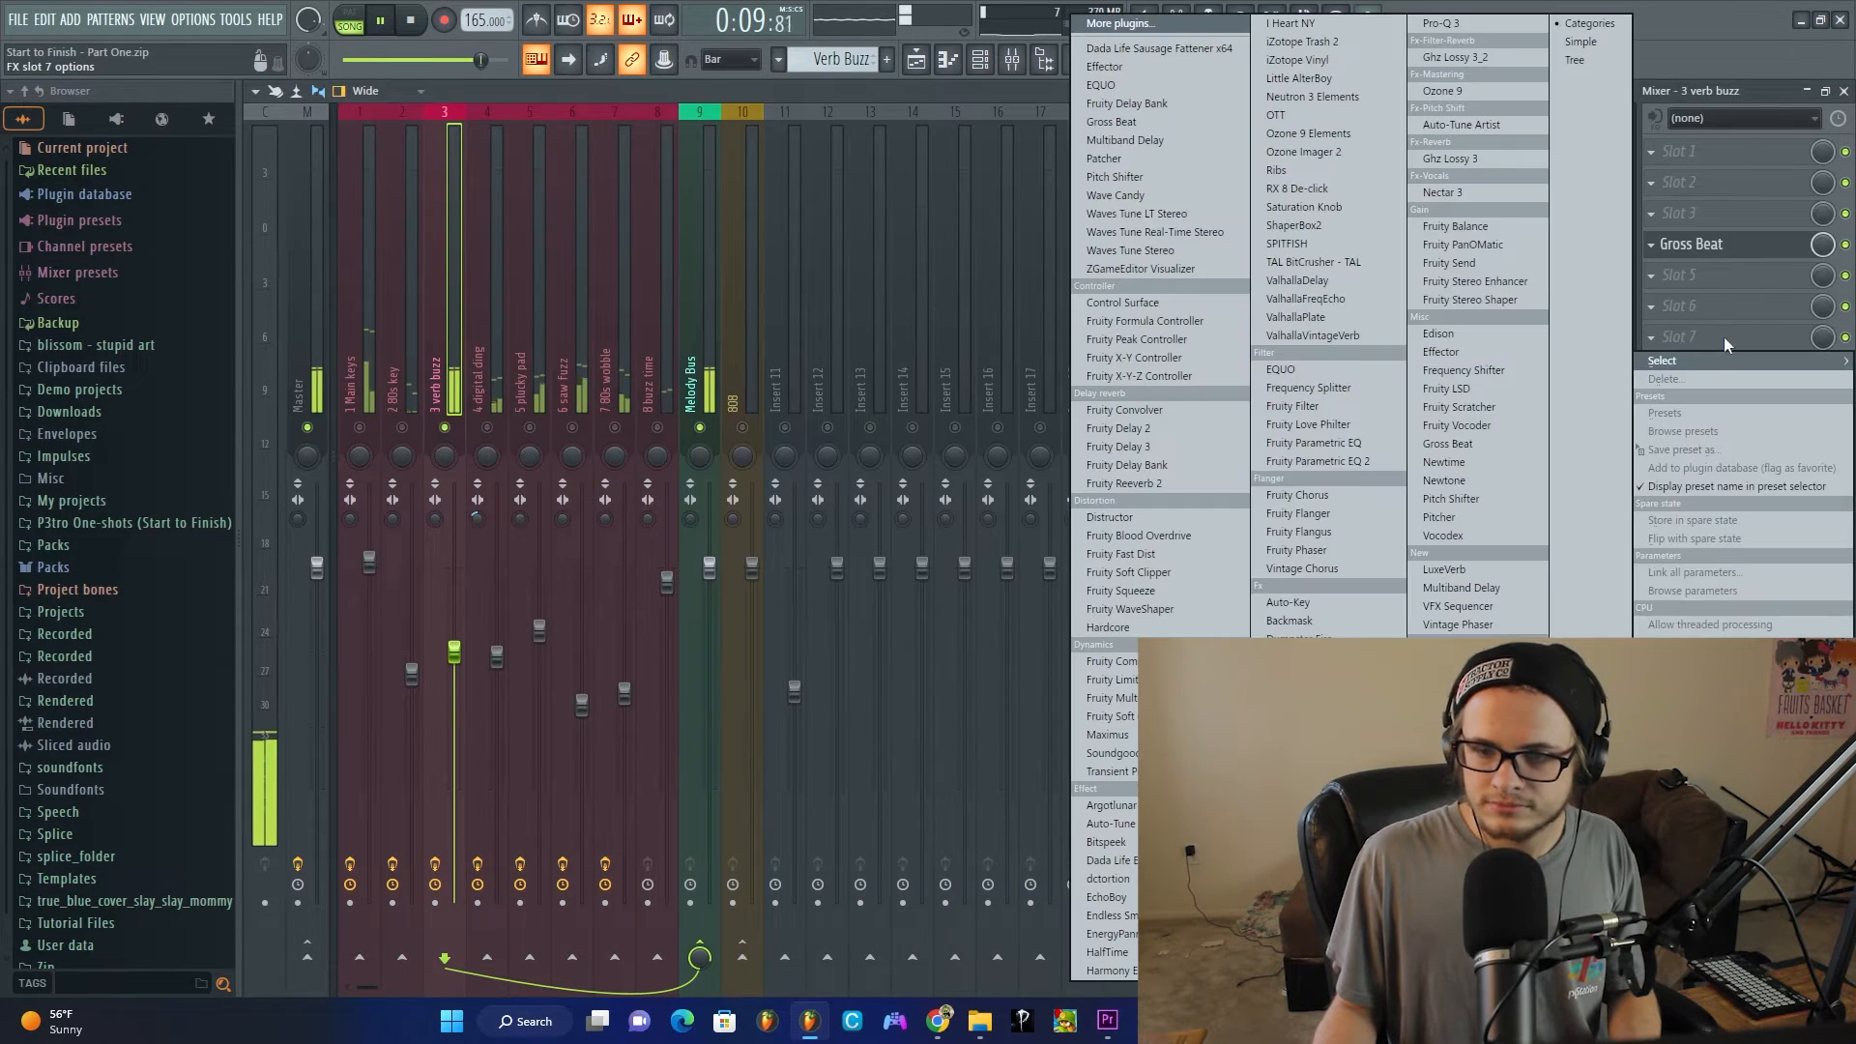
{"action": "left_click", "coordinate": [1138, 535]}
{"action": "key", "text": "space"}
Step: Insert Fruity Parametric EQ 2 in slot 8 of verb buzz, cutting the lows with band 1 and lowering band 7 to about -10.6 dB
{"action": "left_click", "coordinate": [1801, 360]}
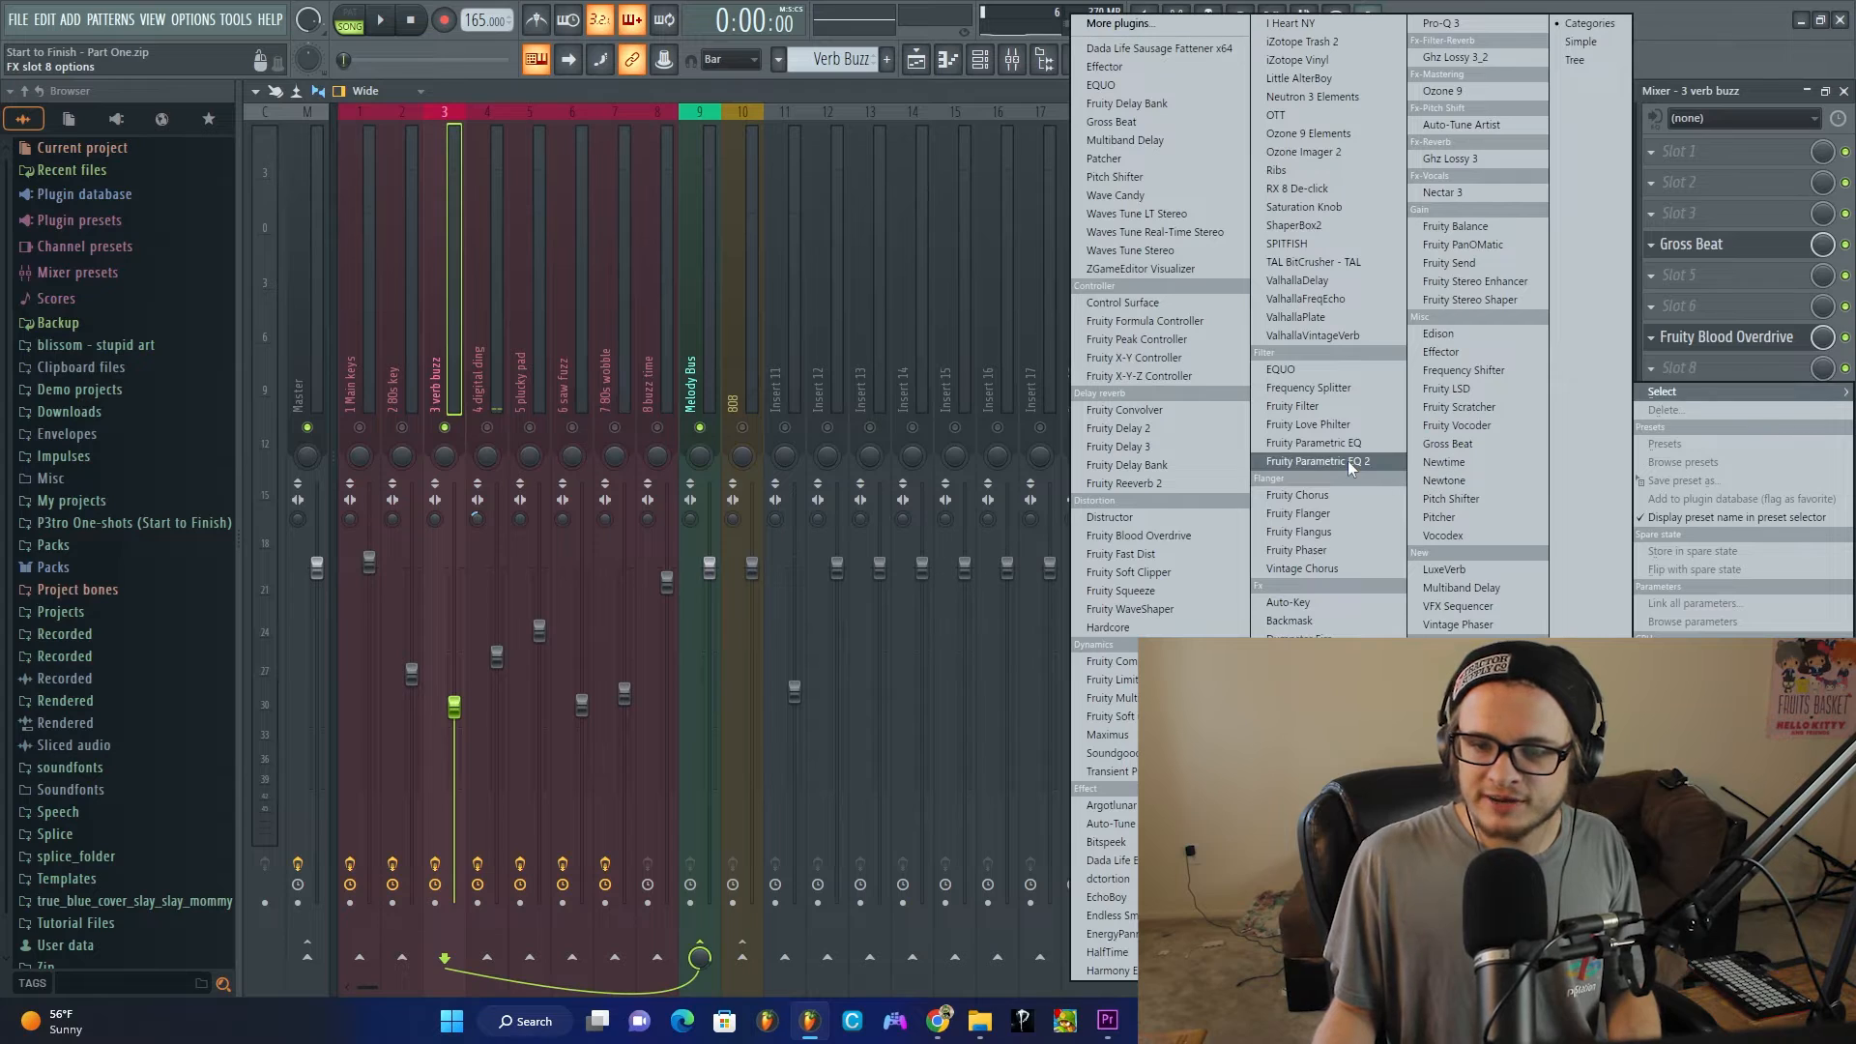
{"action": "left_click", "coordinate": [1346, 461]}
{"action": "left_click_drag", "start_coordinate": [522, 521], "coordinate": [626, 638]}
{"action": "left_click_drag", "start_coordinate": [840, 520], "coordinate": [918, 590]}
Step: Refine the verb buzz EQ during playback by dipping bands 3 and 6 slightly and boosting band 4, and close it
{"action": "key", "text": "space"}
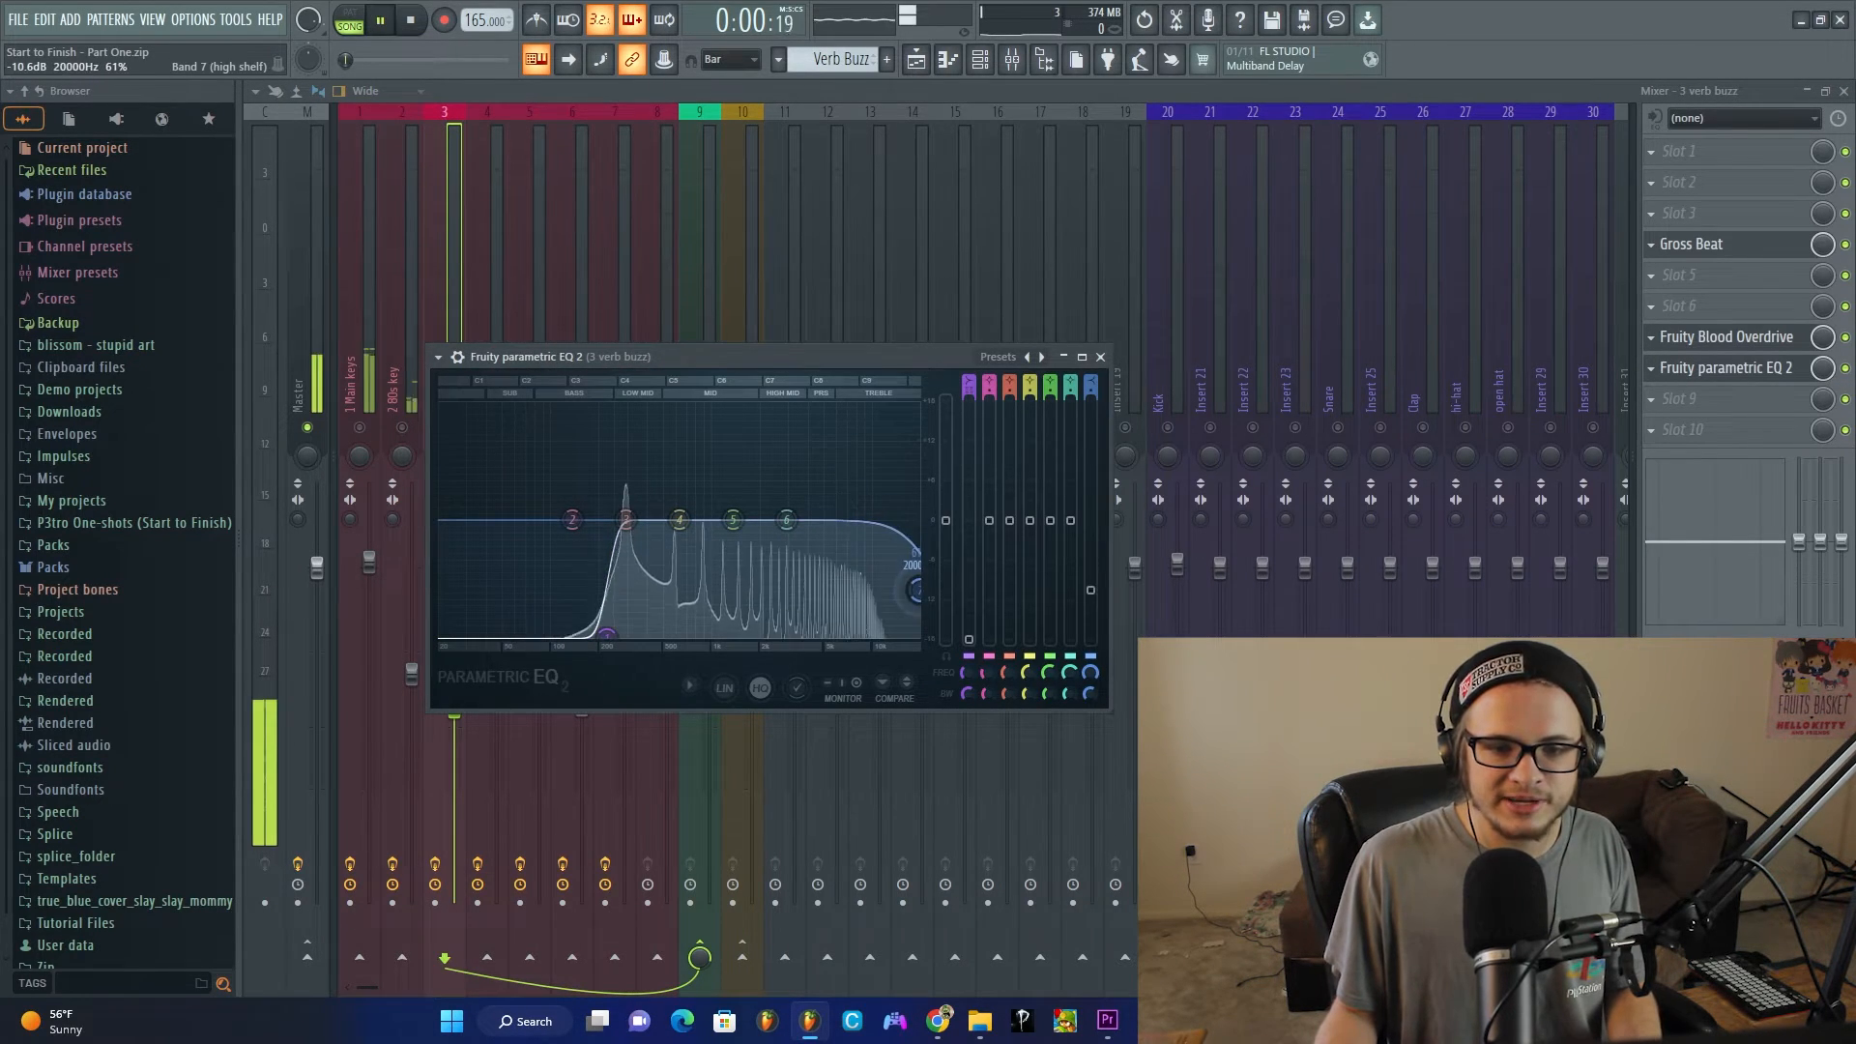
{"action": "left_click_drag", "start_coordinate": [627, 520], "coordinate": [640, 537]}
{"action": "left_click_drag", "start_coordinate": [786, 520], "coordinate": [819, 528]}
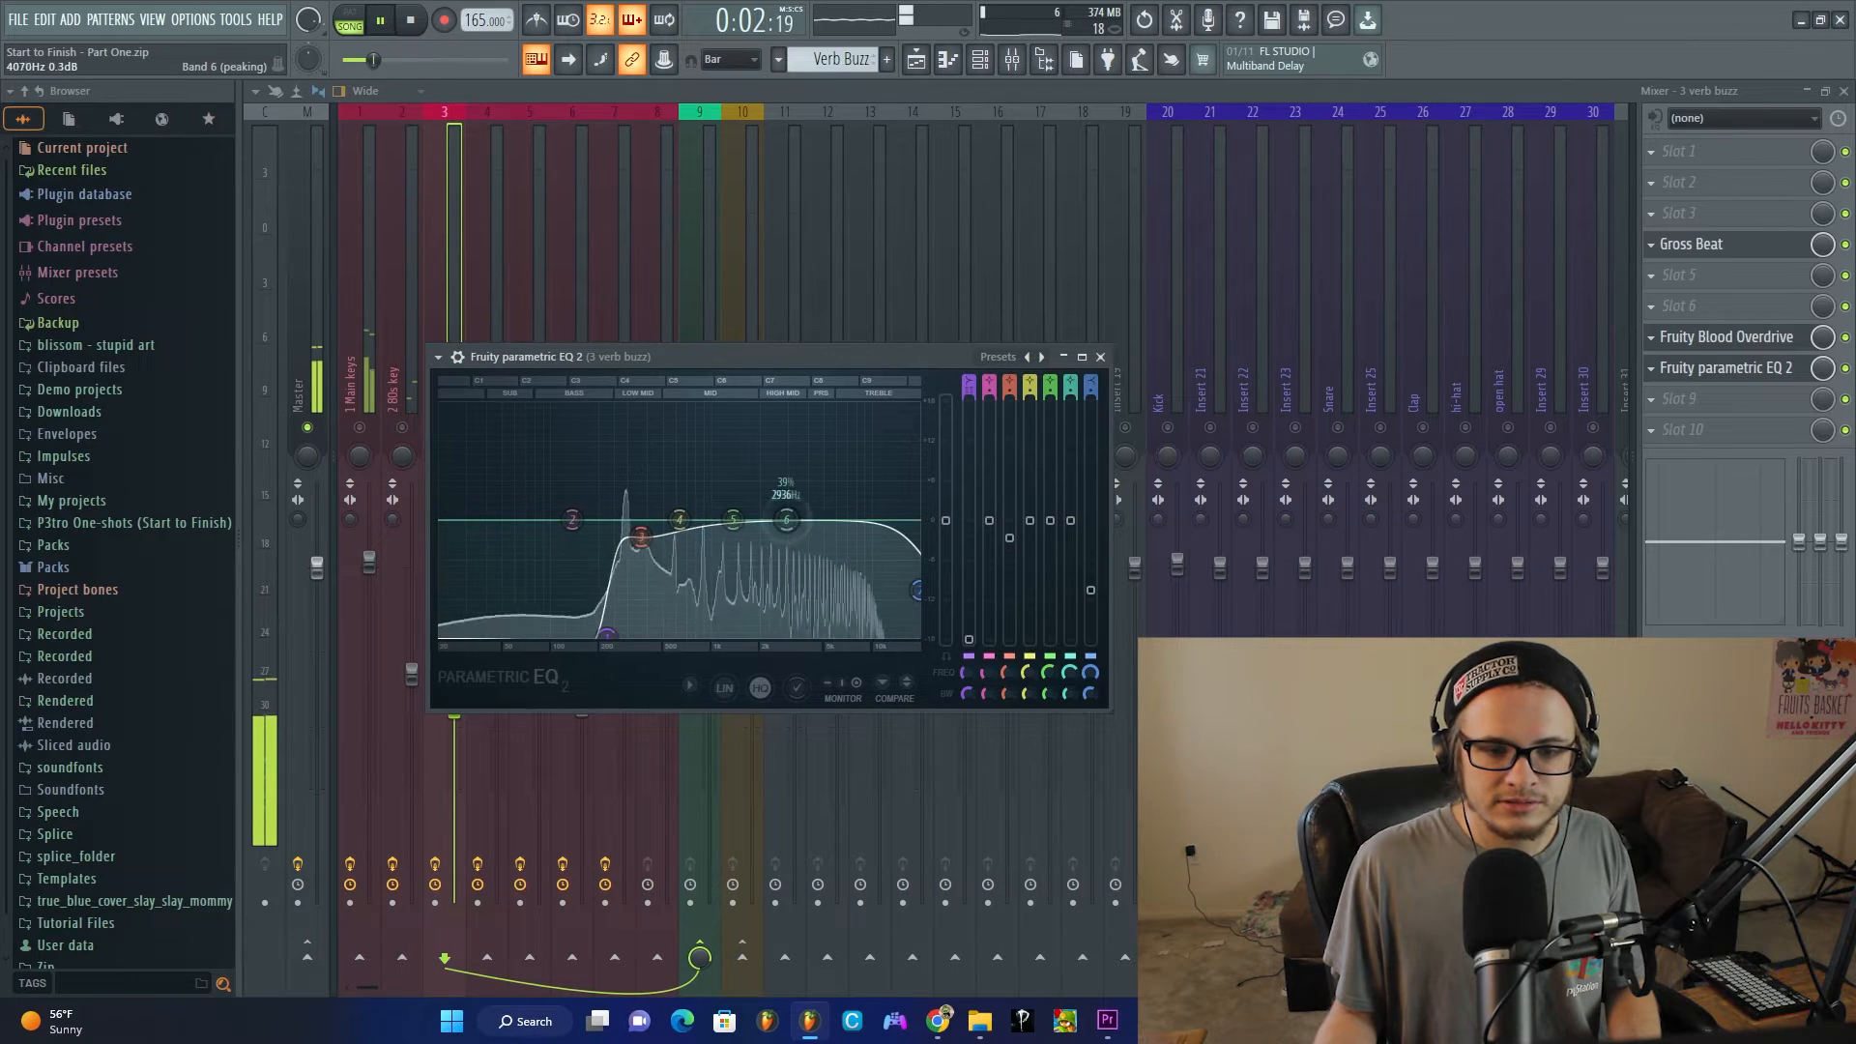
{"action": "left_click_drag", "start_coordinate": [680, 520], "coordinate": [689, 506]}
{"action": "left_click", "coordinate": [706, 284]}
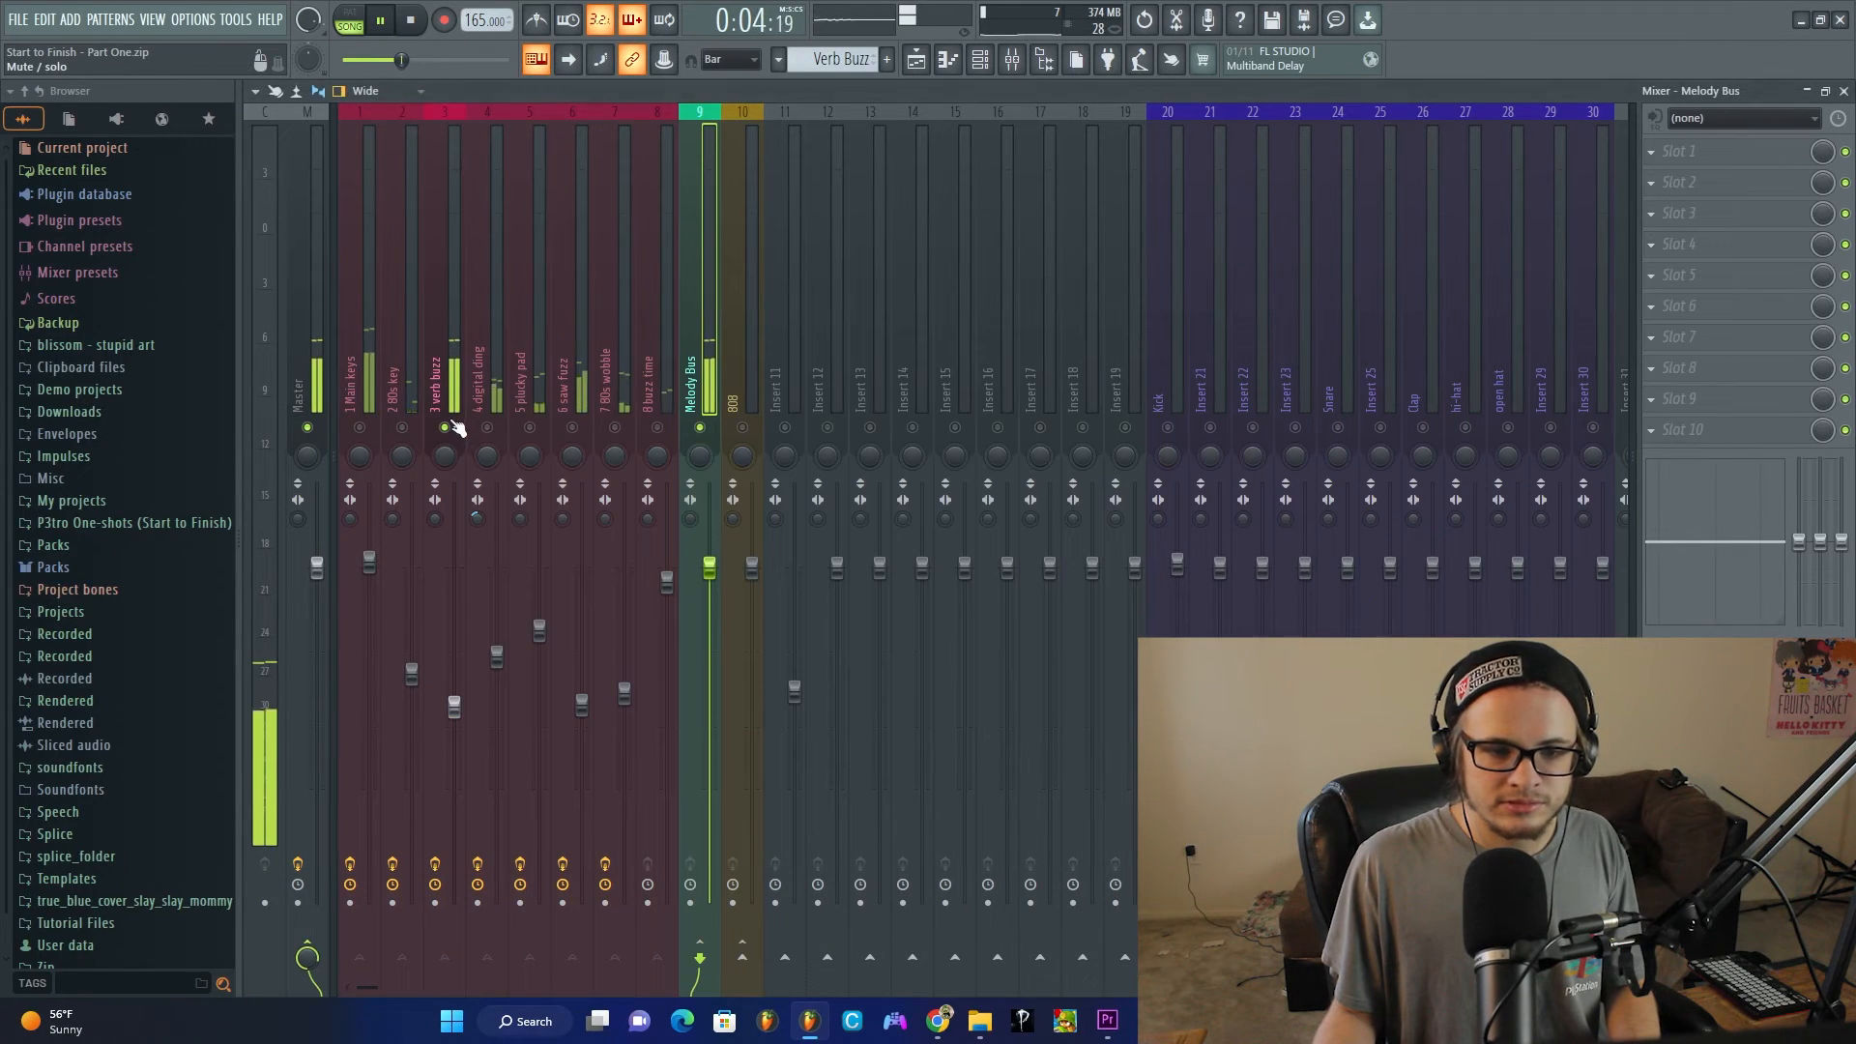
Step: Reselect the verb buzz track and check its notes in the channel rack and its Fruity Blood Overdrive settings
{"action": "left_click", "coordinate": [446, 389]}
{"action": "left_click", "coordinate": [996, 69]}
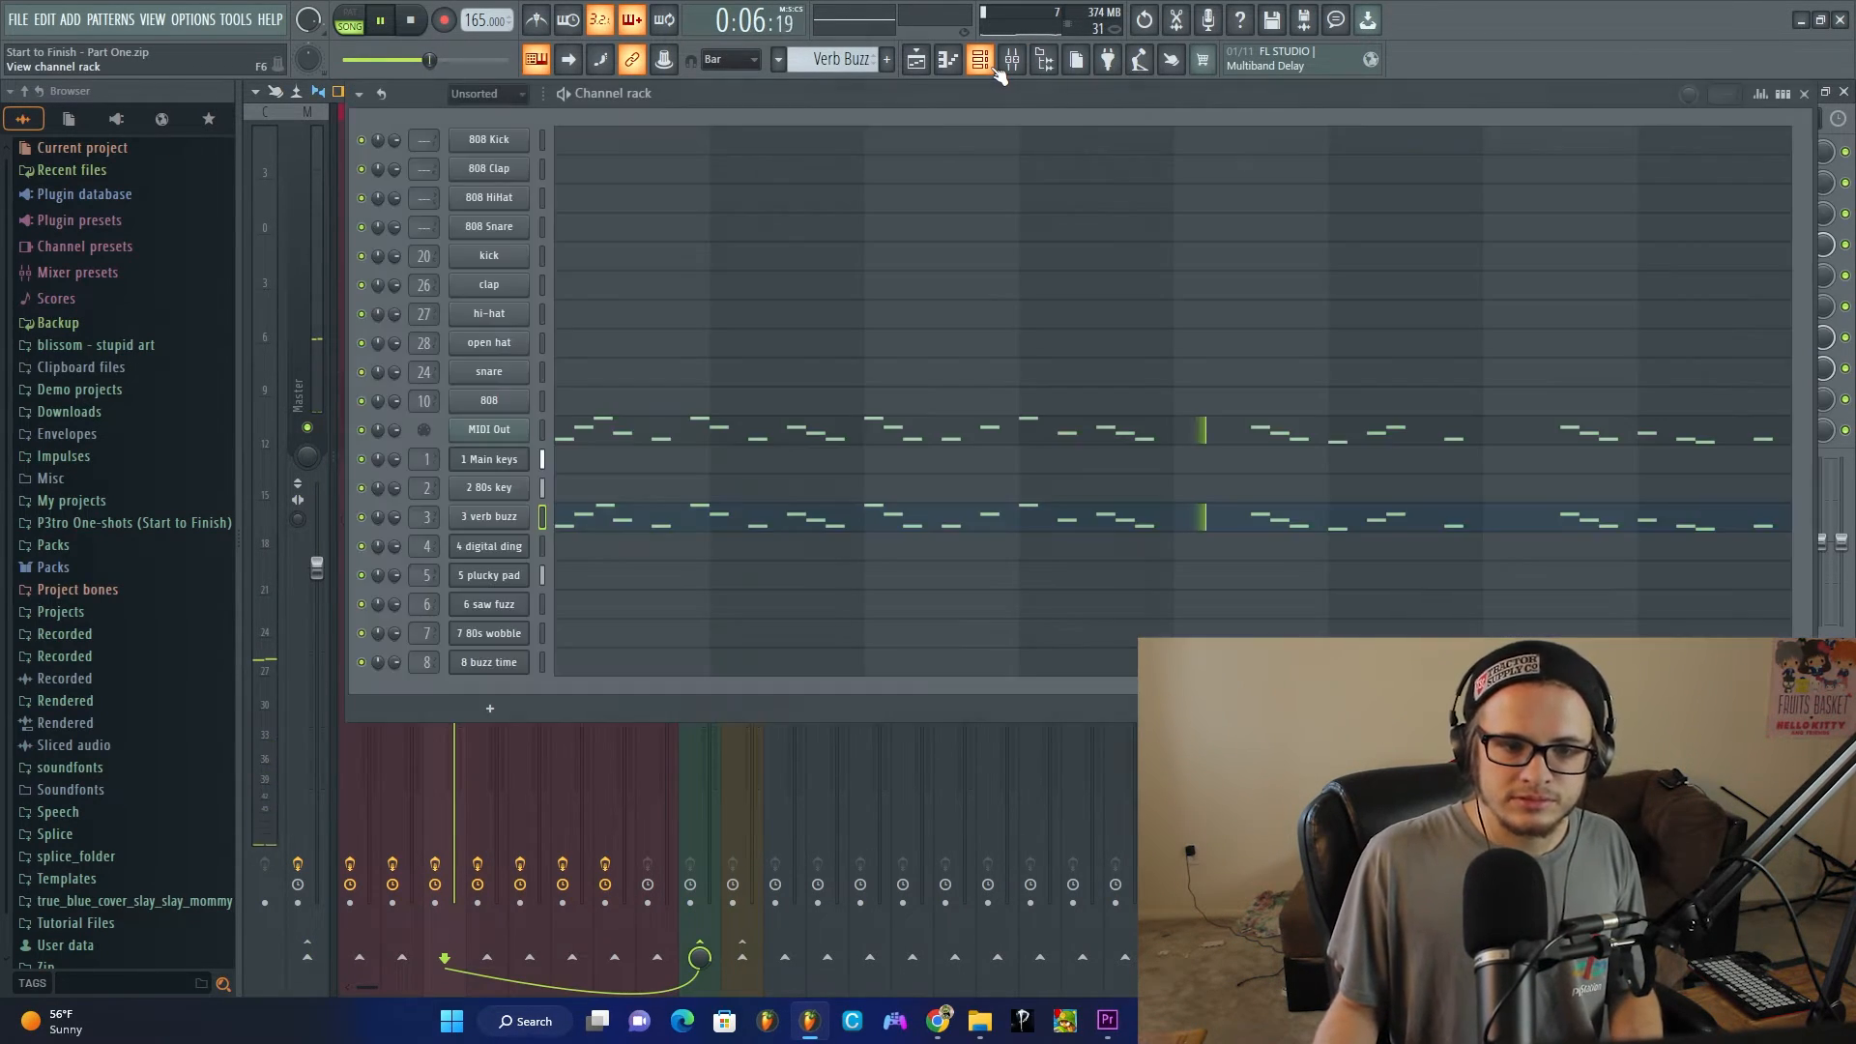
{"action": "left_click", "coordinate": [996, 69]}
{"action": "left_click", "coordinate": [1726, 337]}
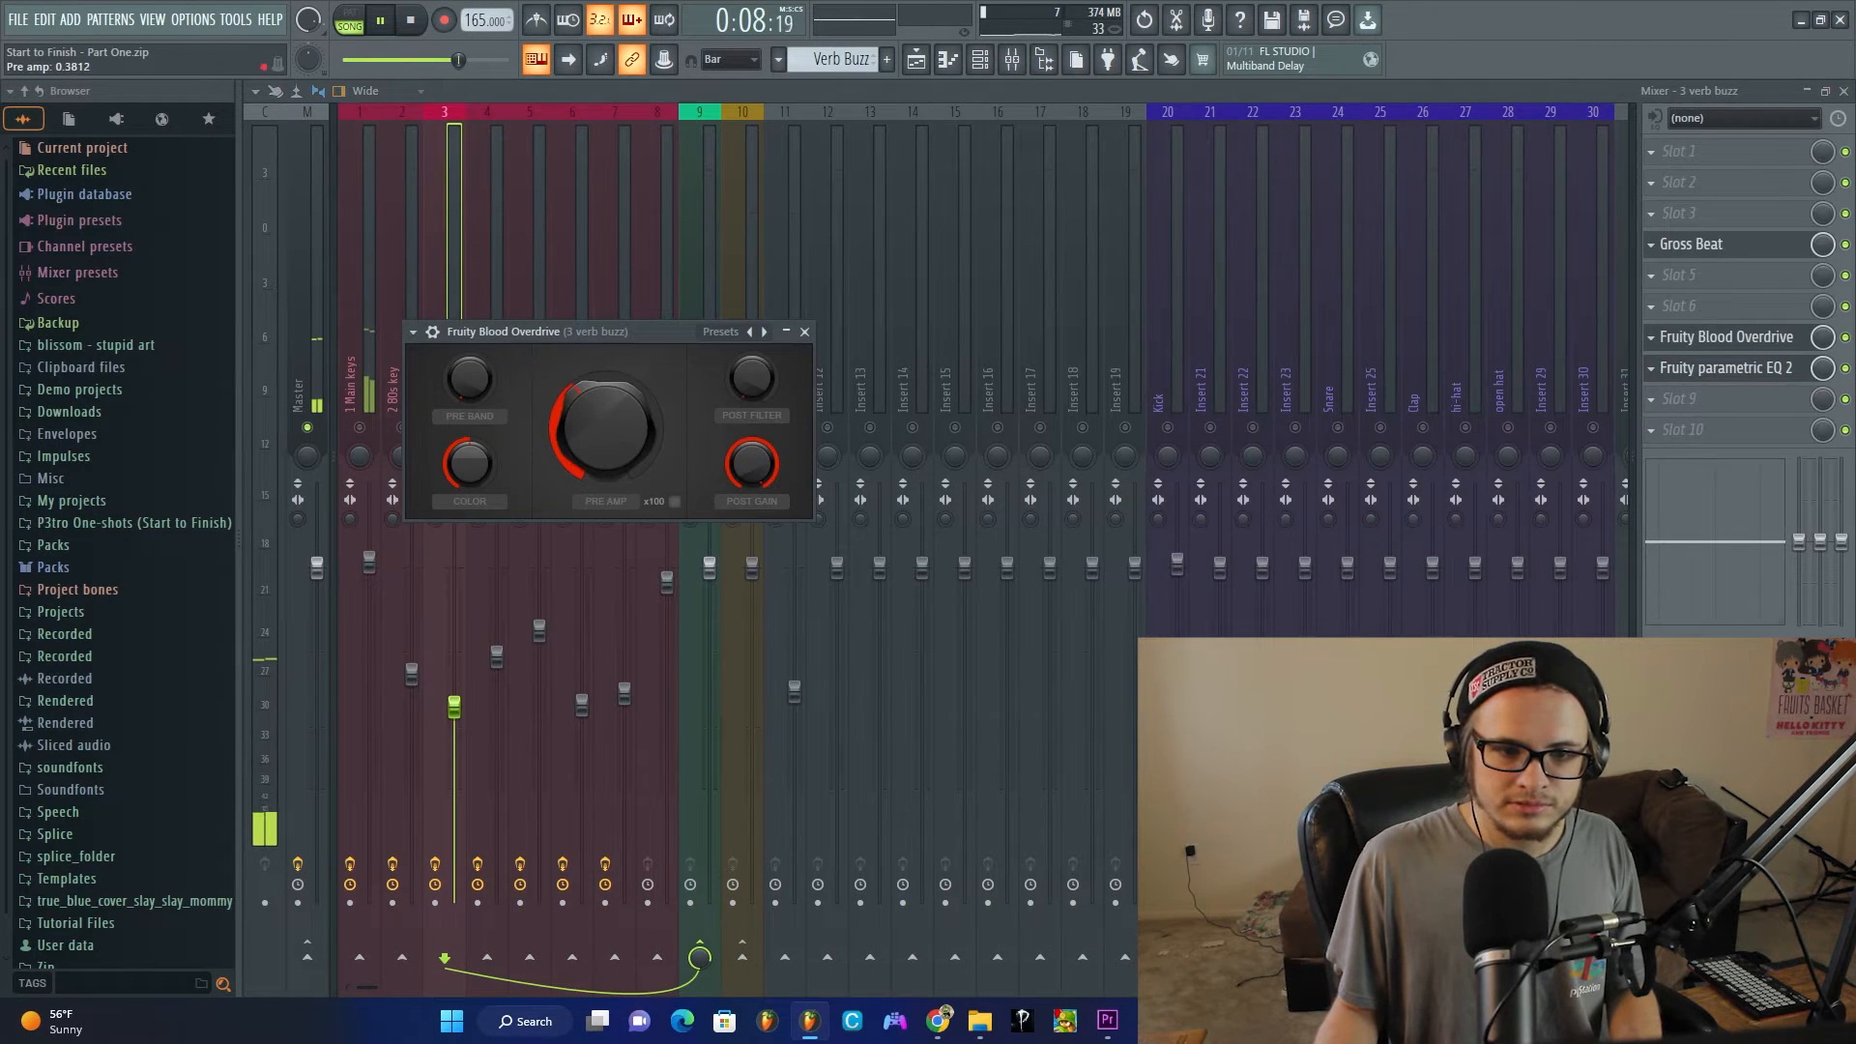
{"action": "key", "text": "Escape"}
Step: With all tracks unsoloed, lower the verb buzz fader to 45% (-14.1 dB) and reopen its Blood Overdrive and Parametric EQ 2
{"action": "left_click_drag", "start_coordinate": [465, 688], "coordinate": [466, 704]}
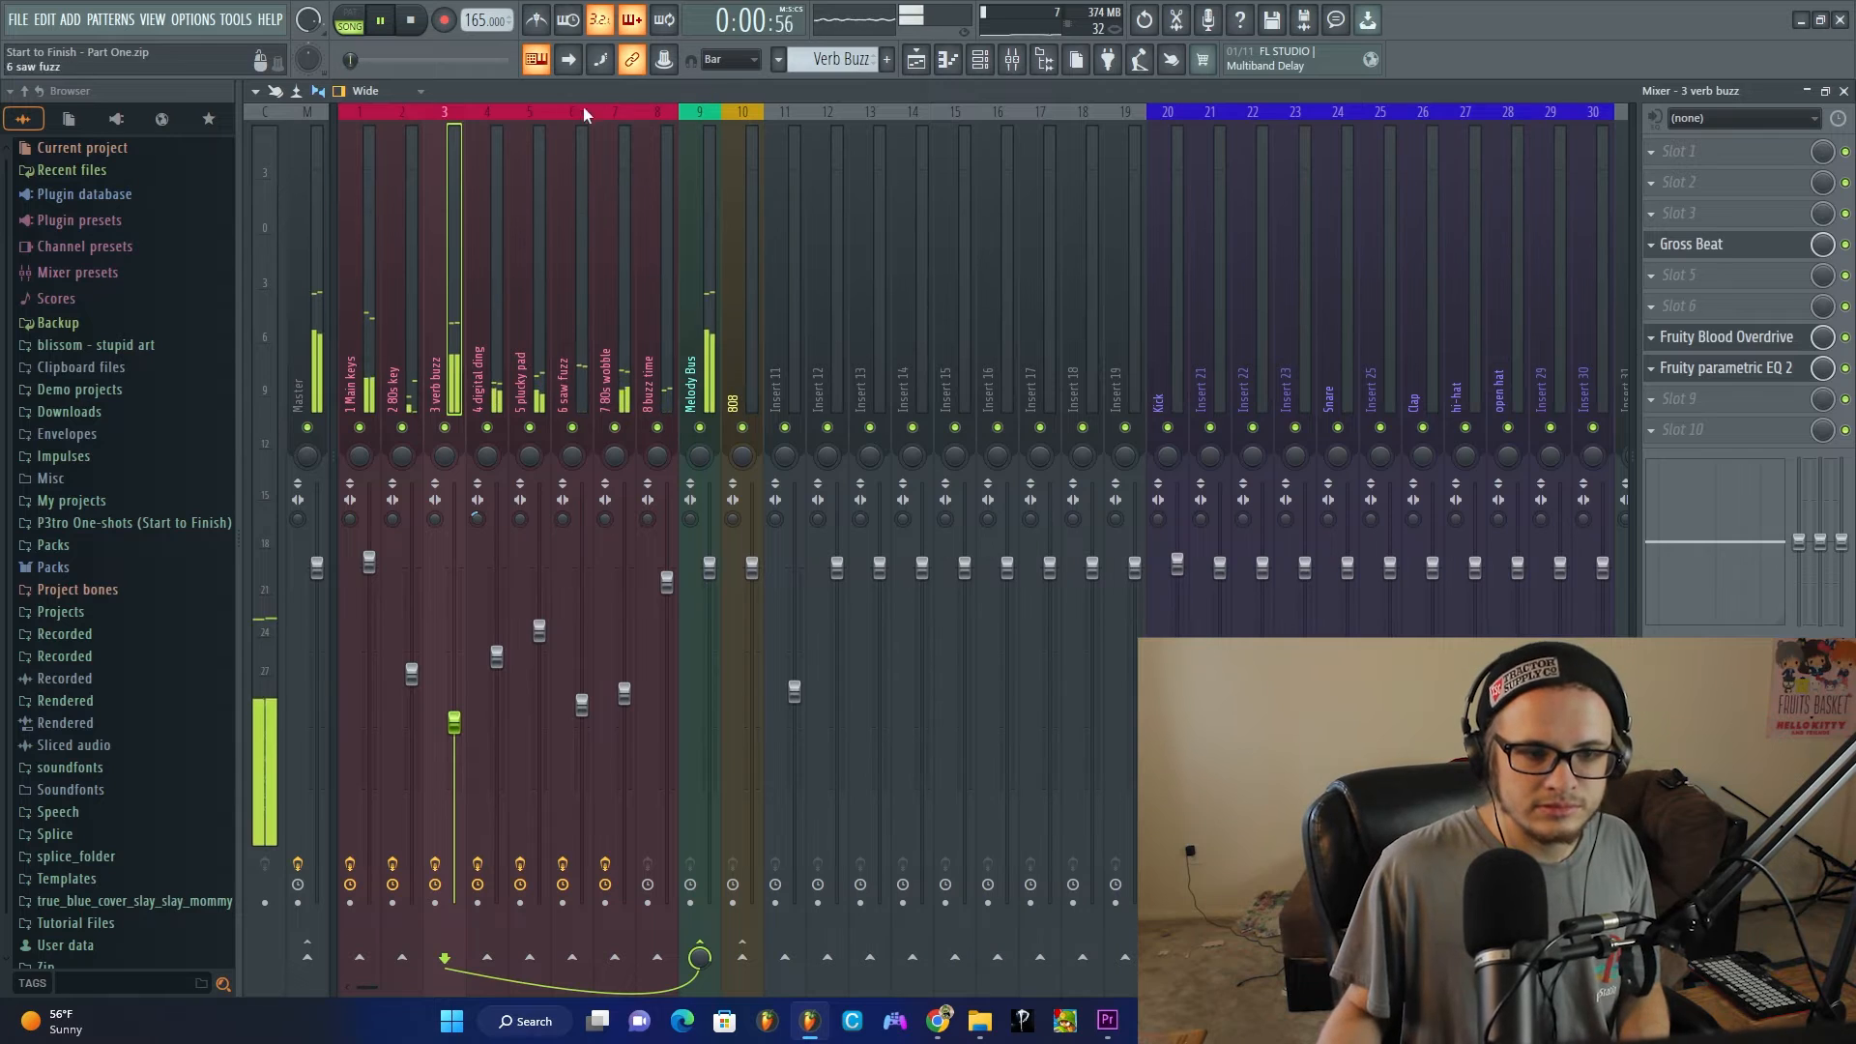
{"action": "left_click_drag", "start_coordinate": [474, 710], "coordinate": [473, 739]}
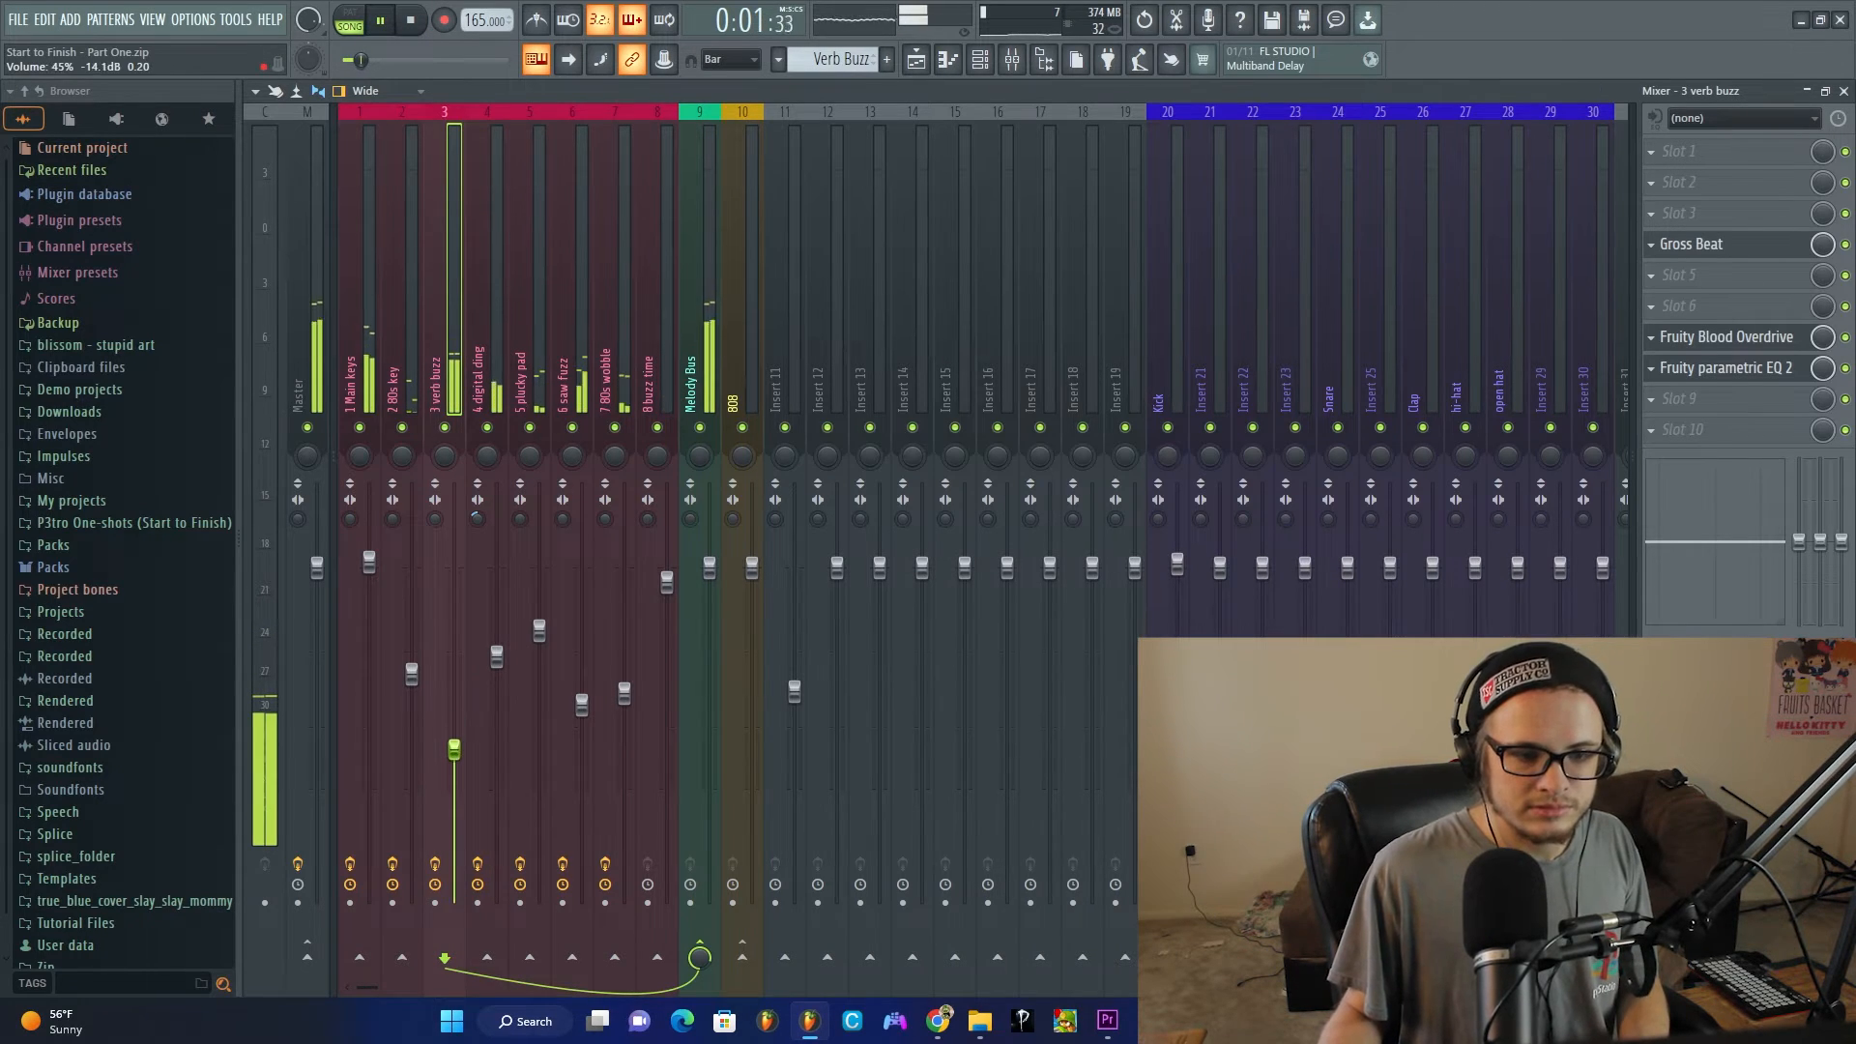
{"action": "left_click", "coordinate": [1761, 344]}
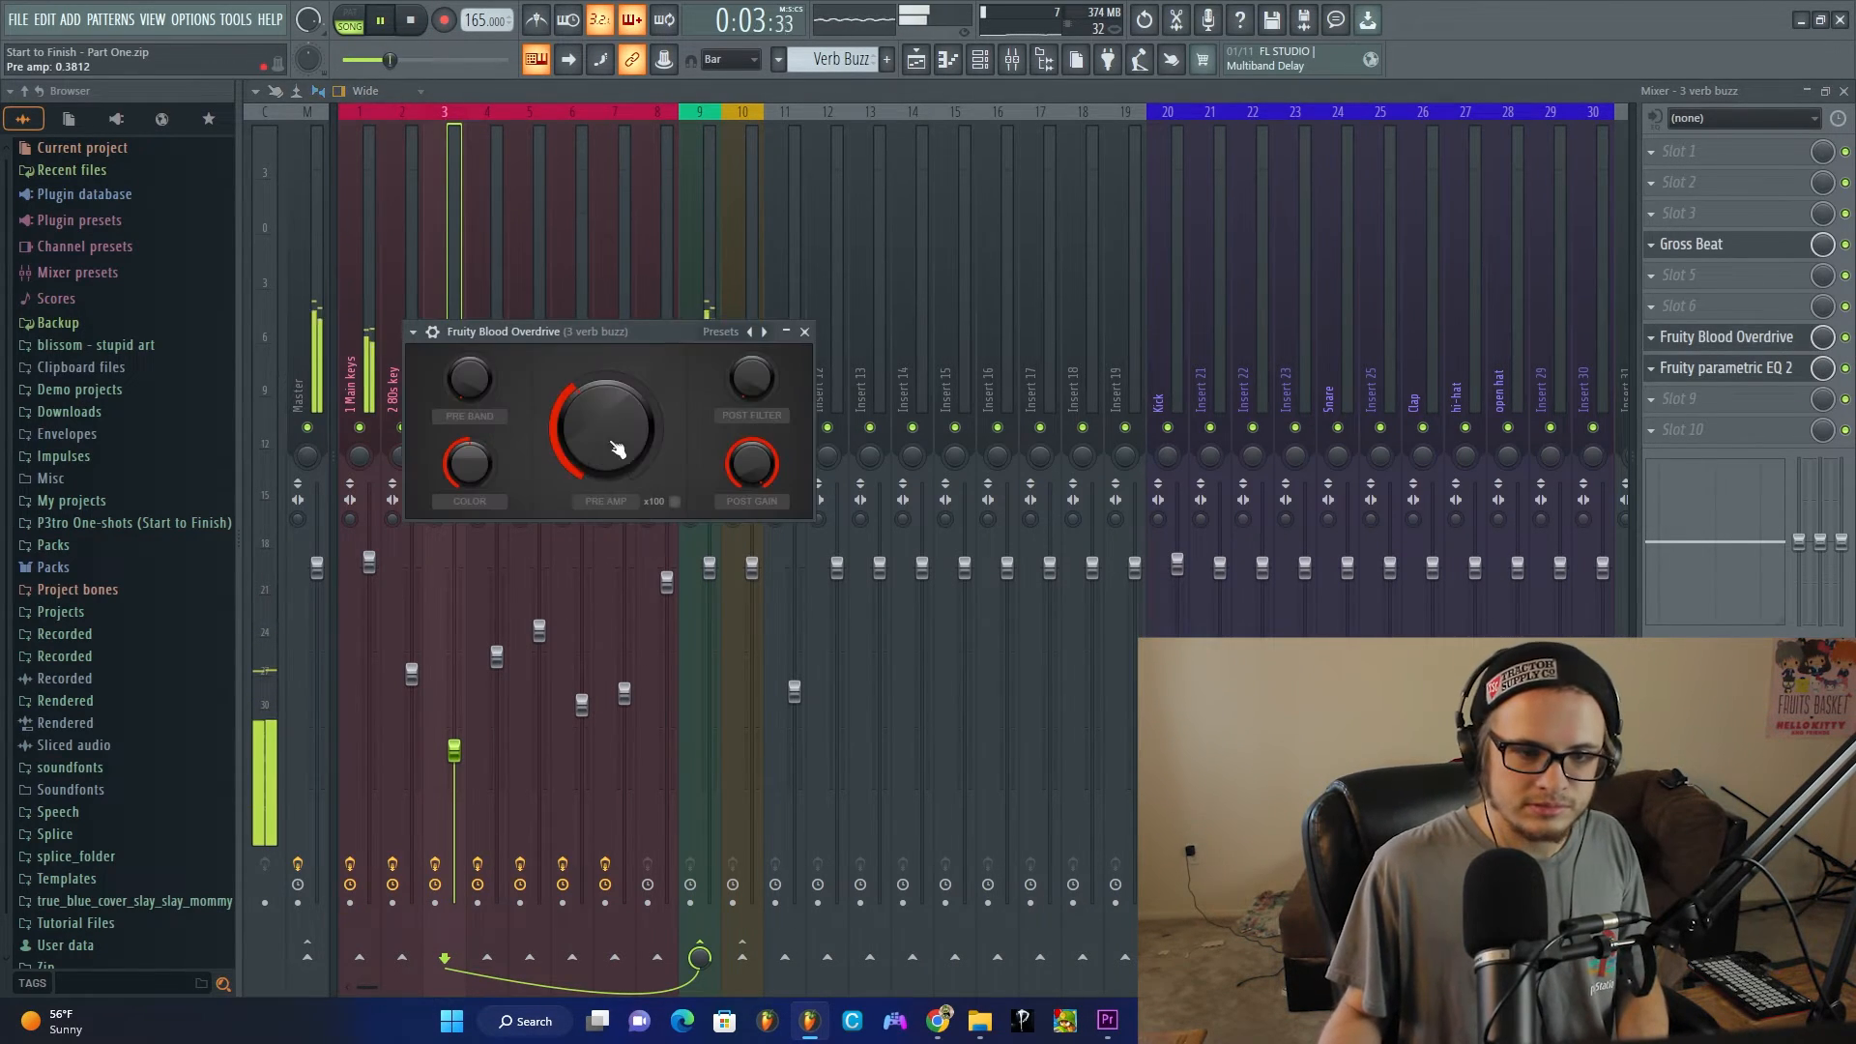
{"action": "left_click", "coordinate": [1730, 375]}
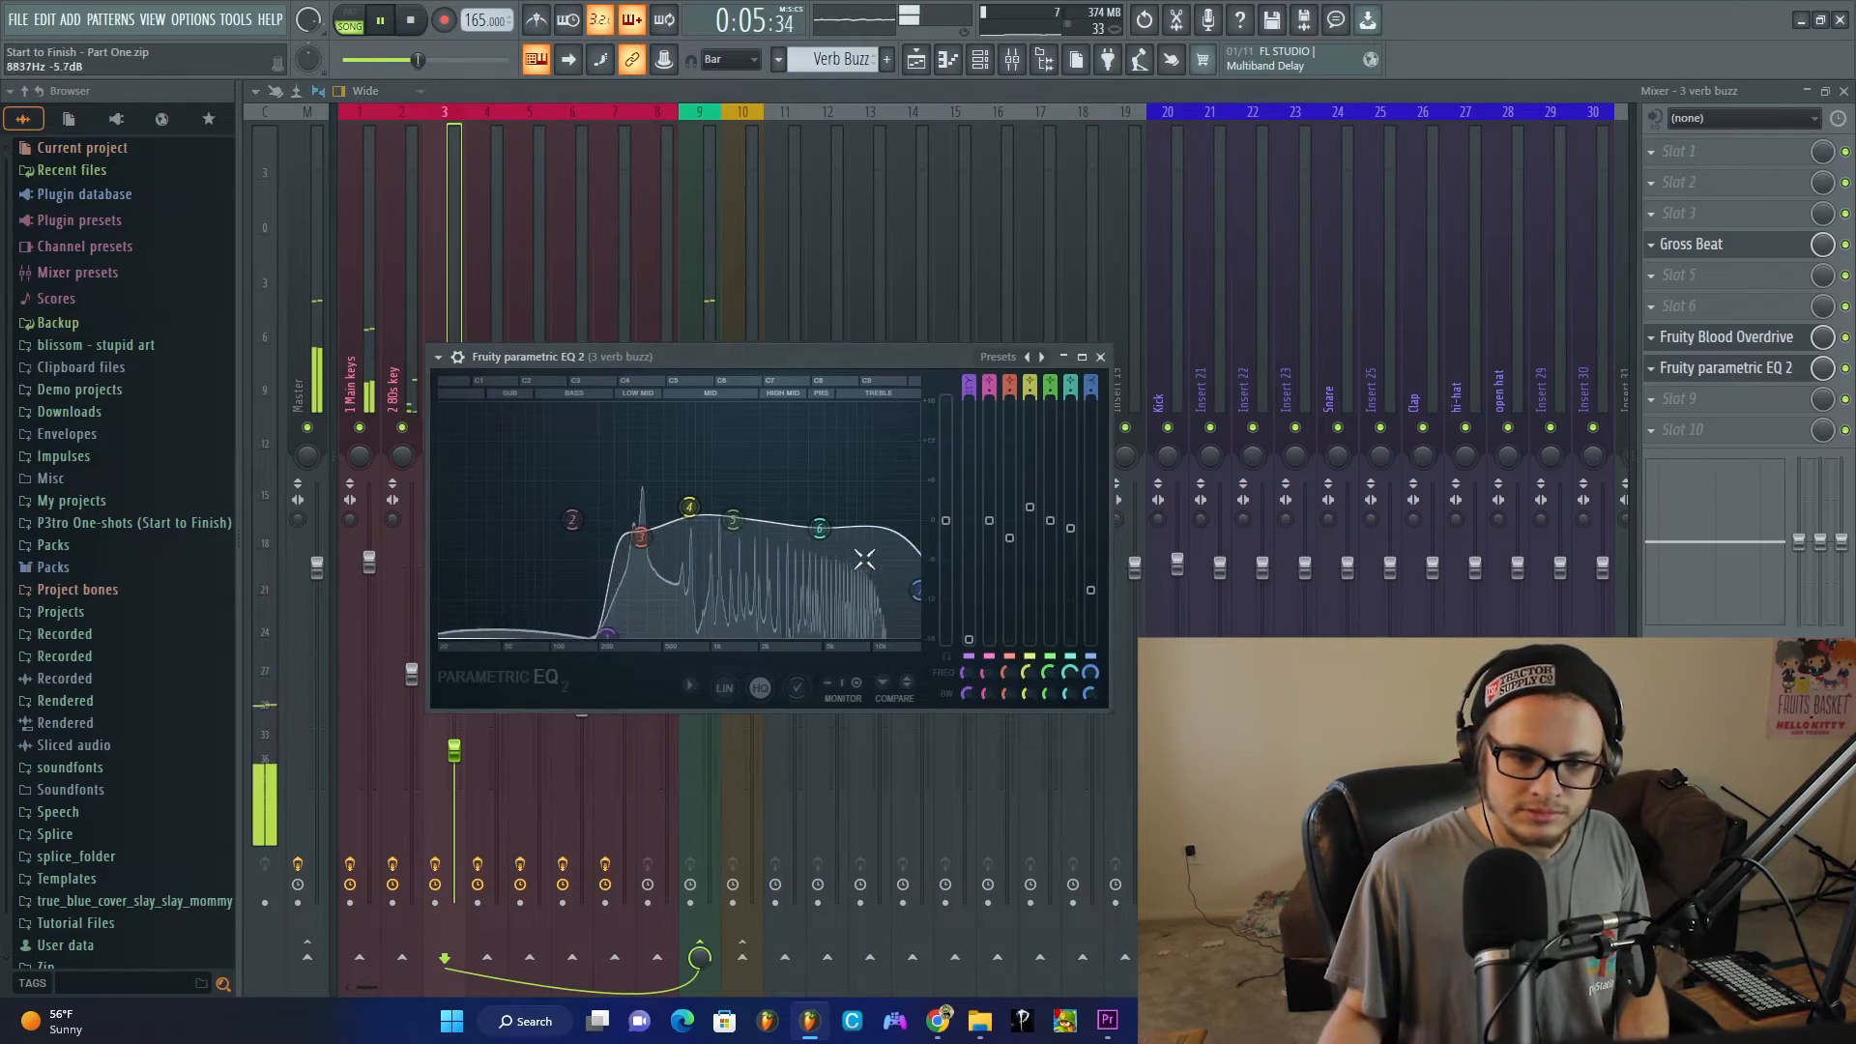